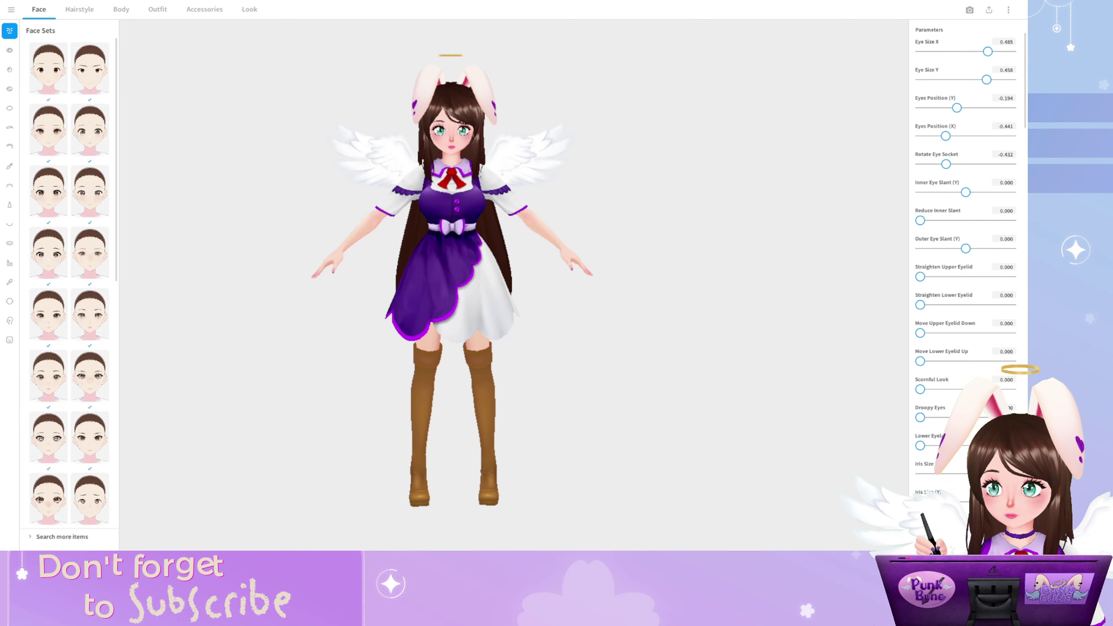
# Replace the purple dress with the preset sailor-collar top from the Tops presets
pyautogui.click(157, 10)
pyautogui.click(90, 48)
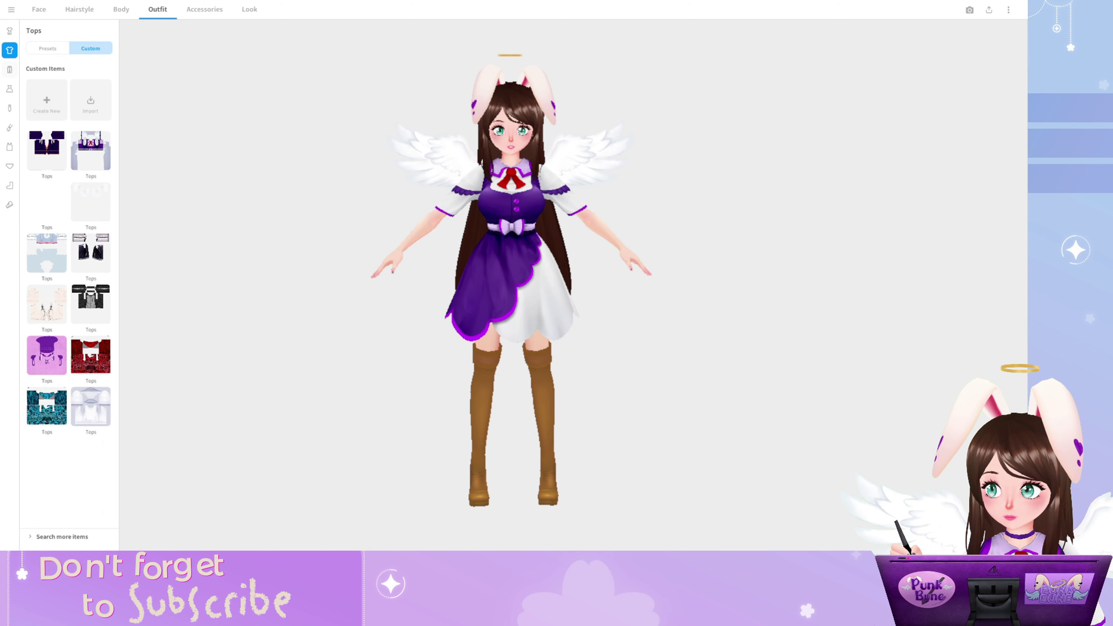
pyautogui.click(47, 49)
pyautogui.scroll(-5, 69, 285)
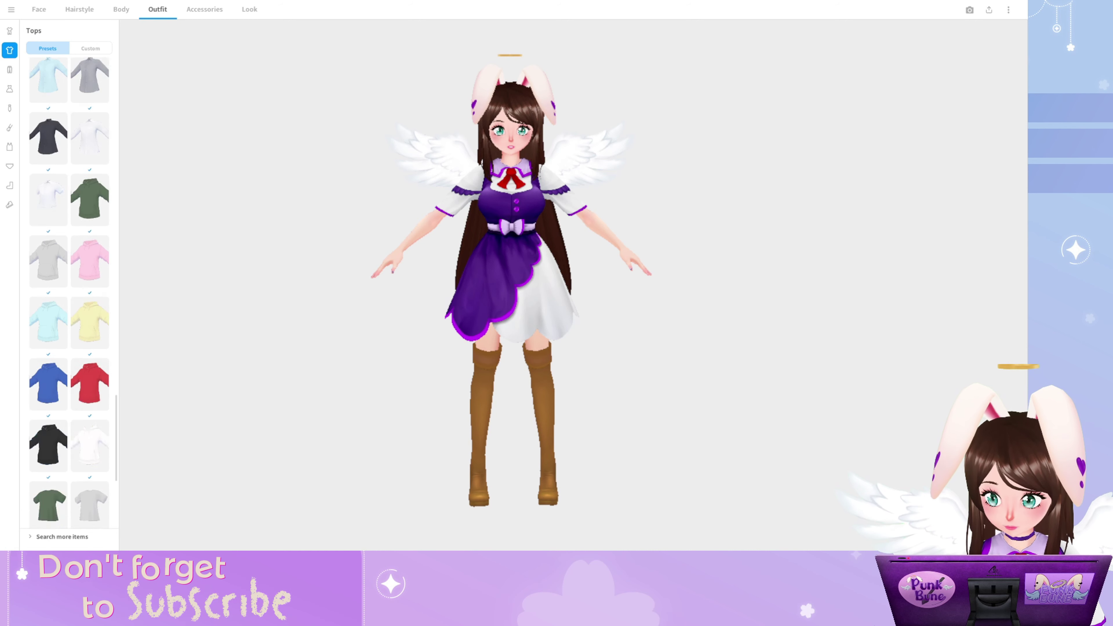
pyautogui.scroll(5, 69, 285)
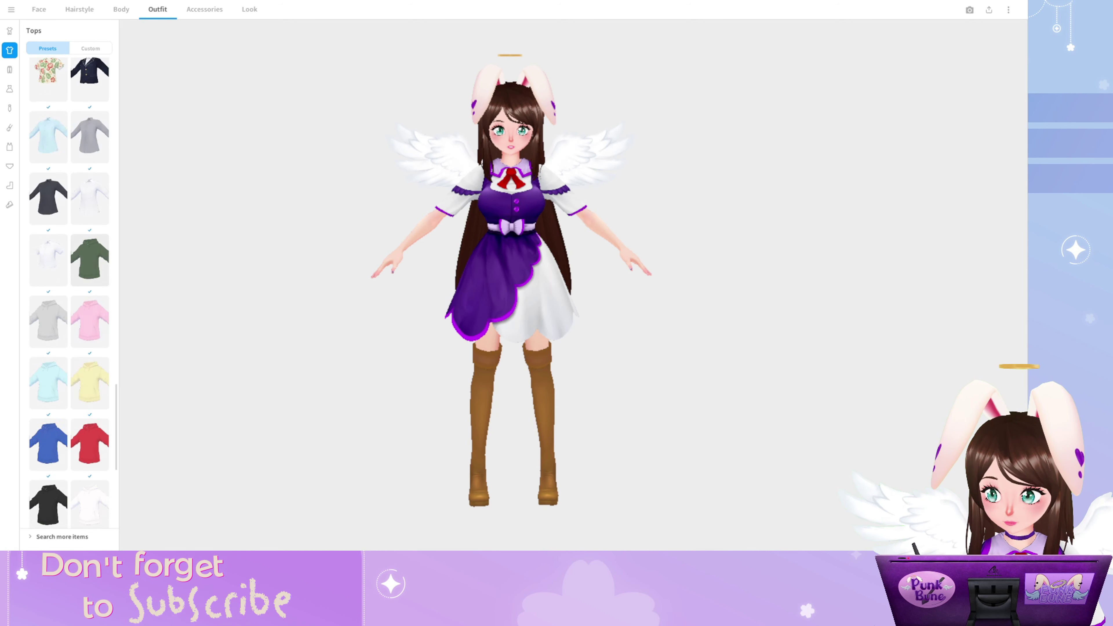
pyautogui.scroll(5, 69, 285)
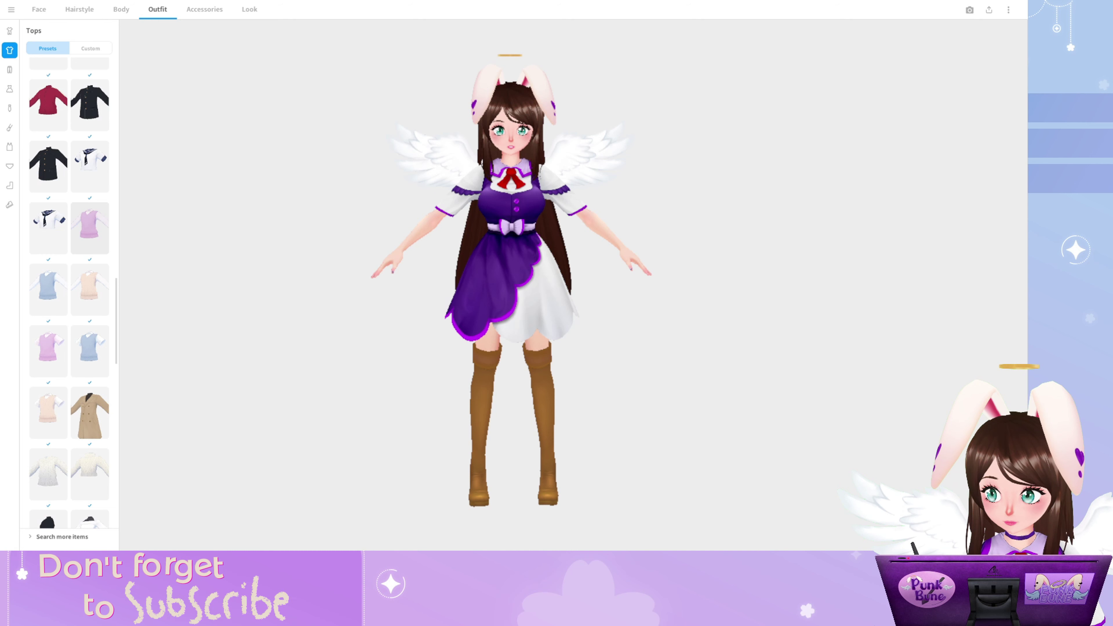
pyautogui.click(48, 228)
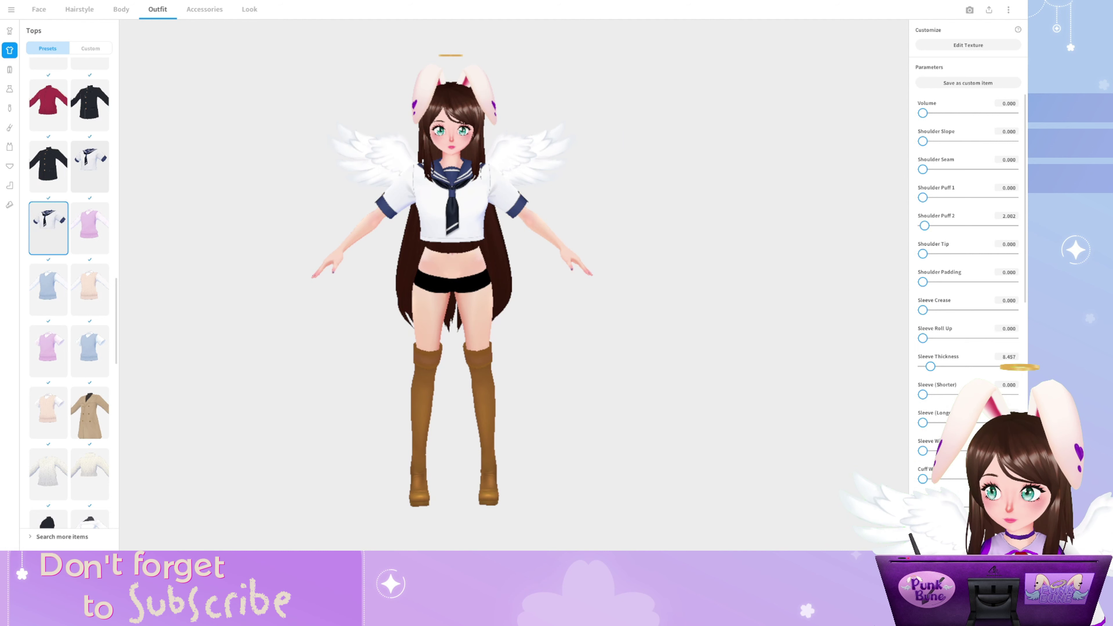
# Switch to the longer sailor-collar top and open its texture for editing without saving
pyautogui.click(90, 167)
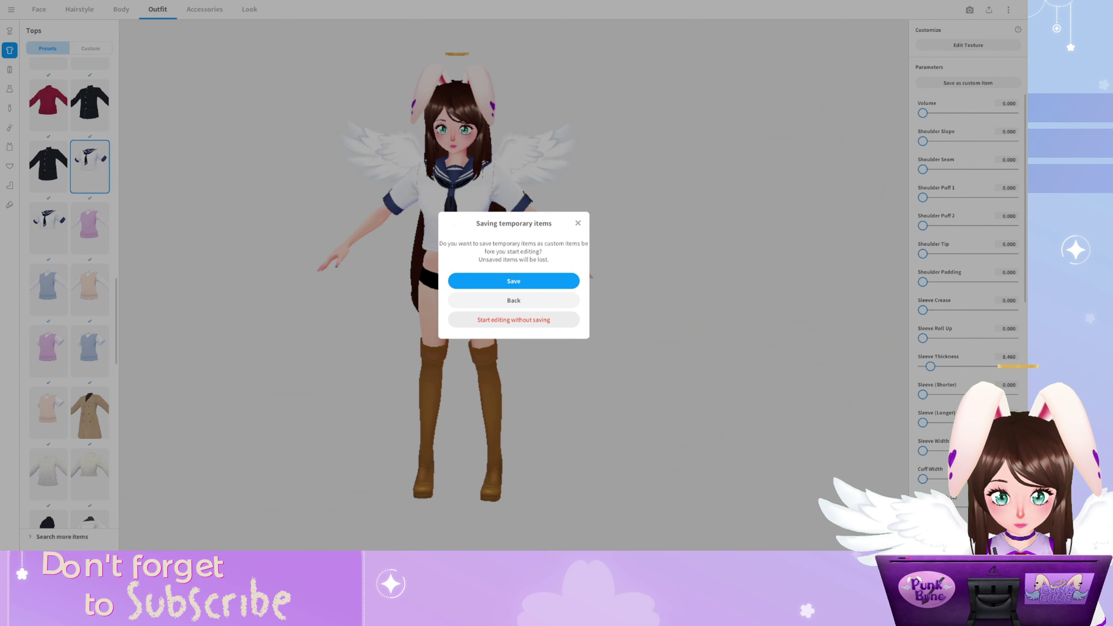
pyautogui.click(518, 320)
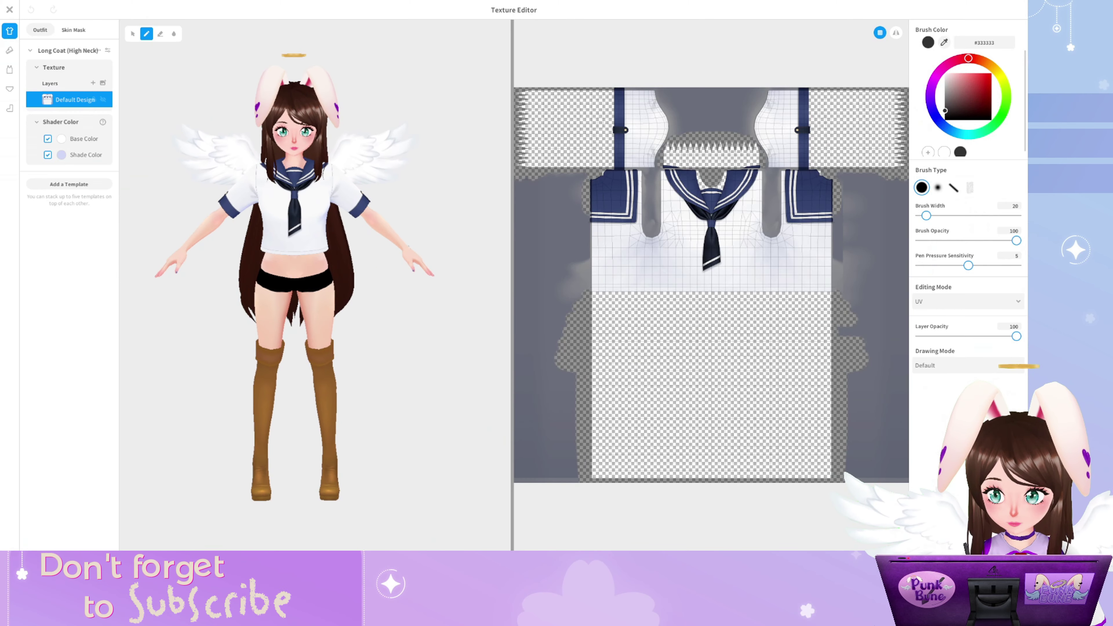
# Fade the Default Design layer to 53 opacity and add a new layer above it
pyautogui.moveTo(1017, 336); pyautogui.dragTo(971, 337)
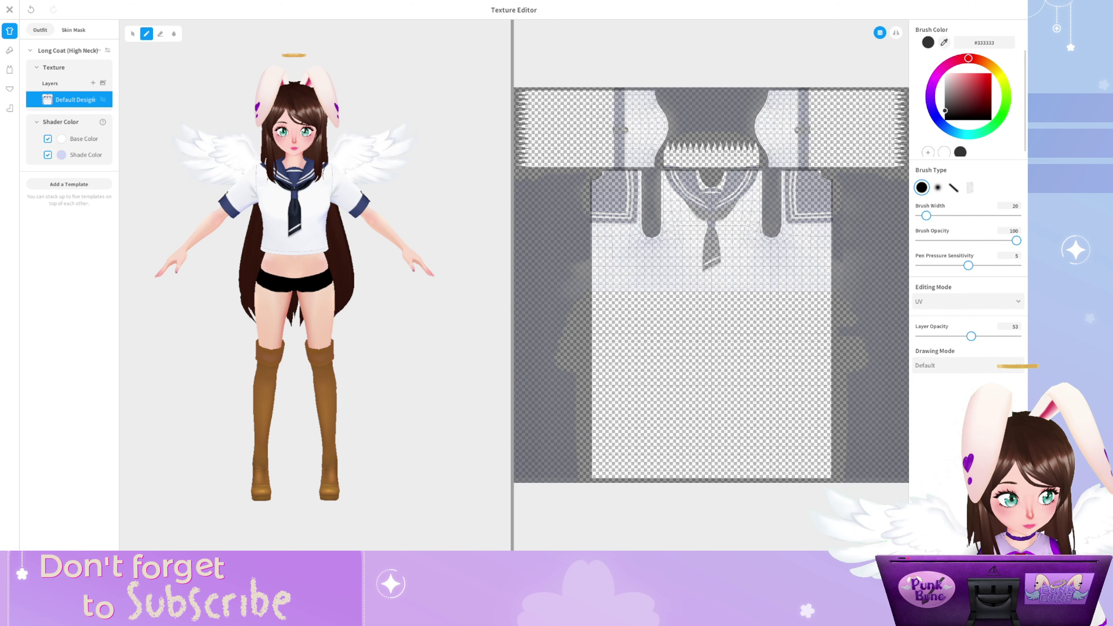
pyautogui.click(93, 83)
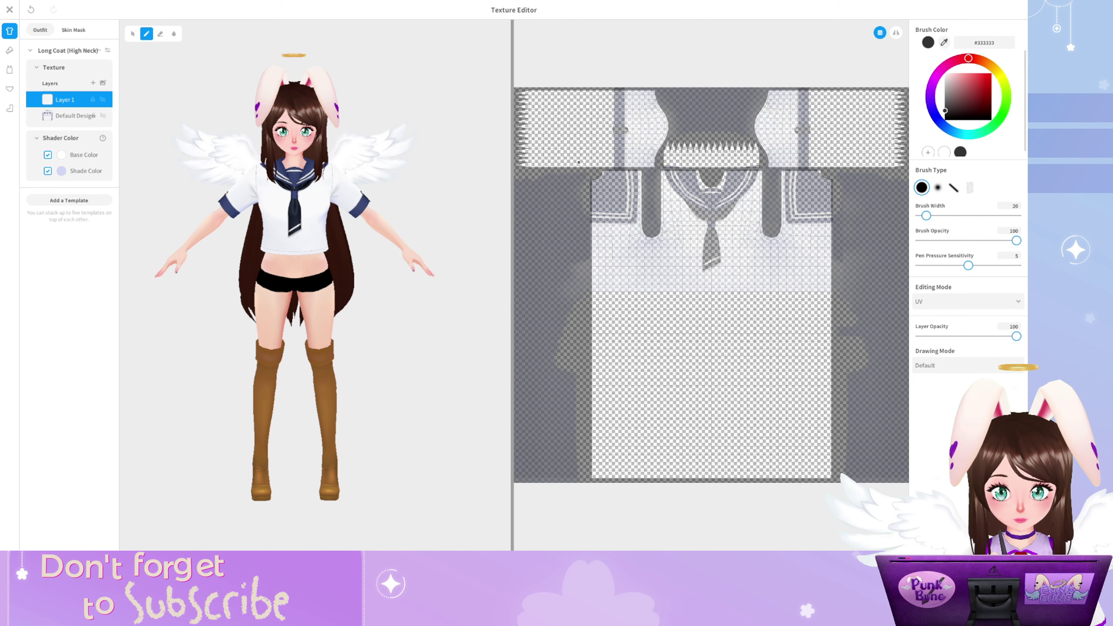
pyautogui.scroll(2, 727, 174)
pyautogui.scroll(-1, 727, 174)
# Draw a mirrored light-green V along the collar with symmetry on and brush width 4
pyautogui.click(1001, 118)
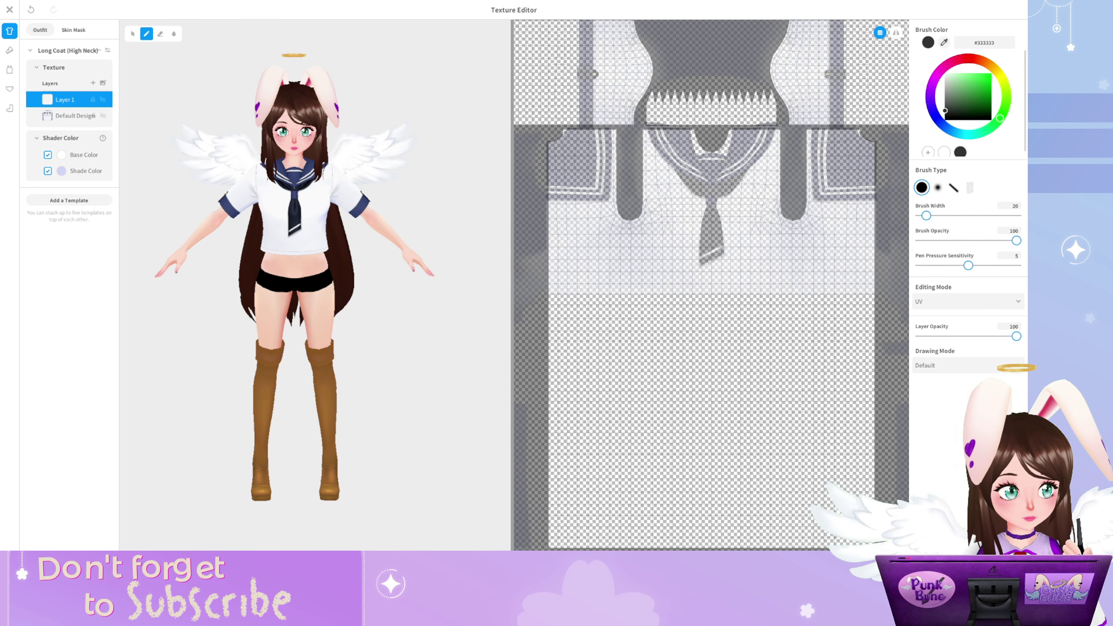
pyautogui.click(897, 31)
pyautogui.moveTo(926, 215); pyautogui.dragTo(921, 216)
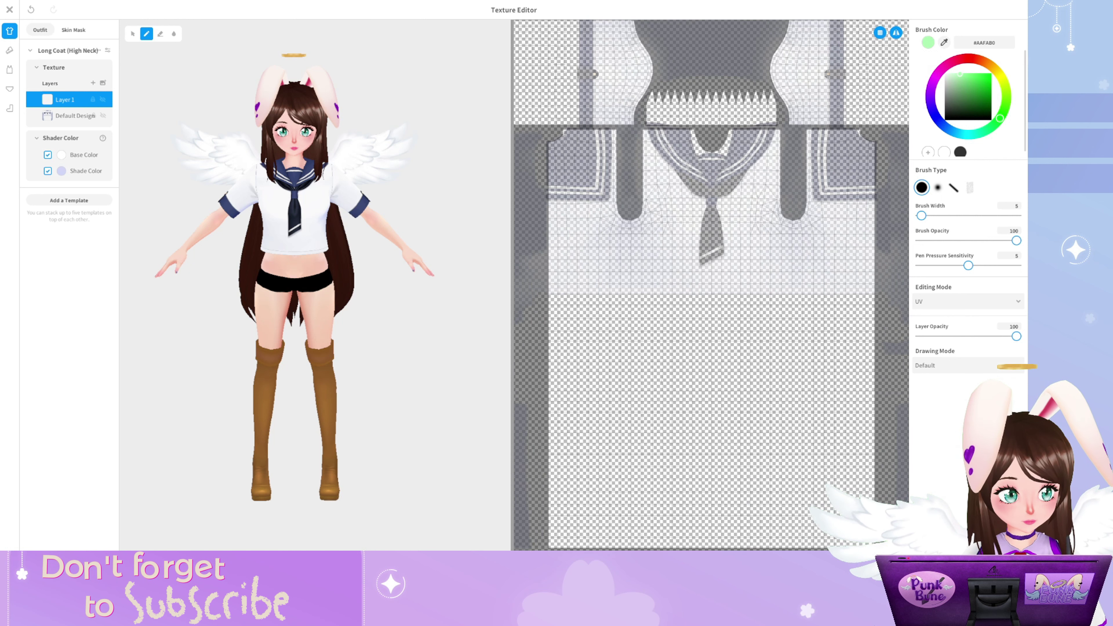
pyautogui.moveTo(694, 156); pyautogui.dragTo(707, 179)
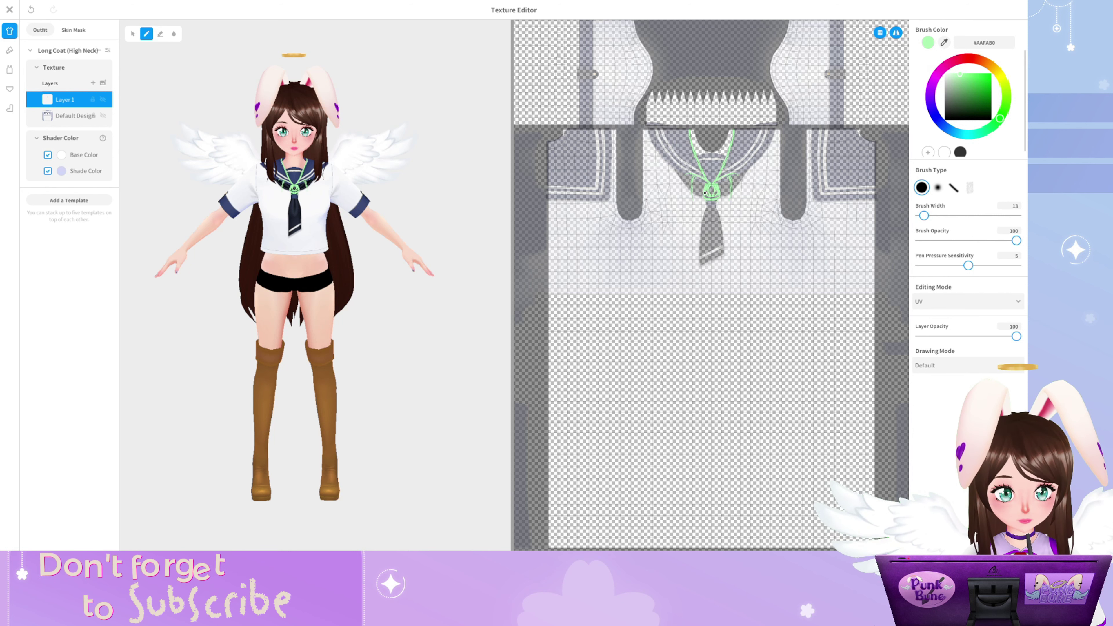
# Erase part of the tie-knot circle and a stray bit from the green guide lines
pyautogui.press('e')
pyautogui.moveTo(706, 192); pyautogui.dragTo(704, 198)
pyautogui.press('b')
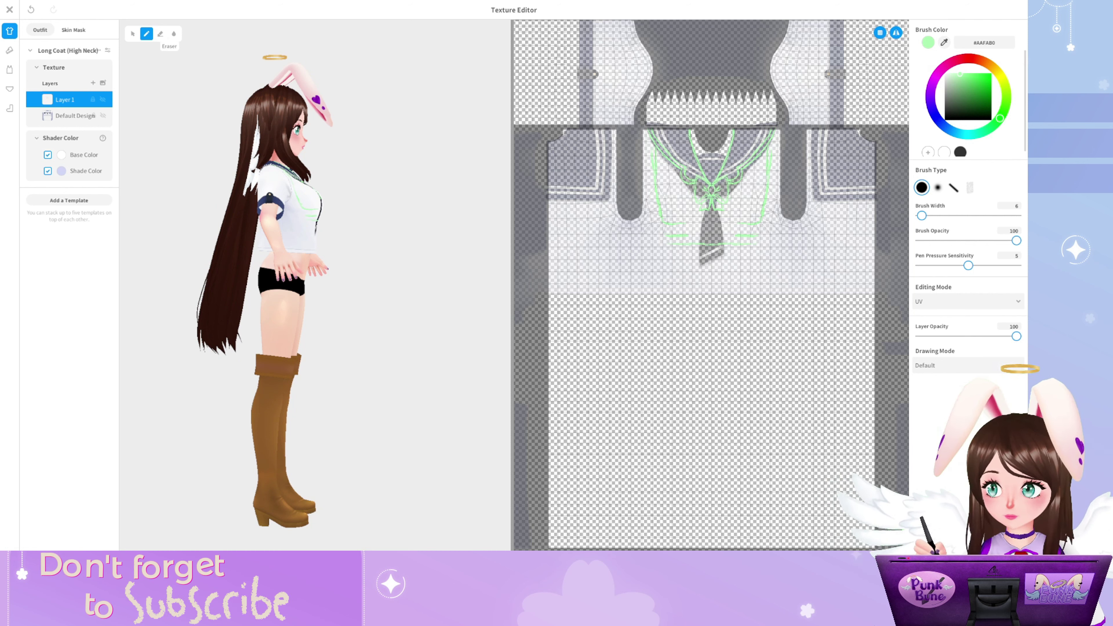
pyautogui.press('e')
pyautogui.click(681, 219)
pyautogui.press('p')
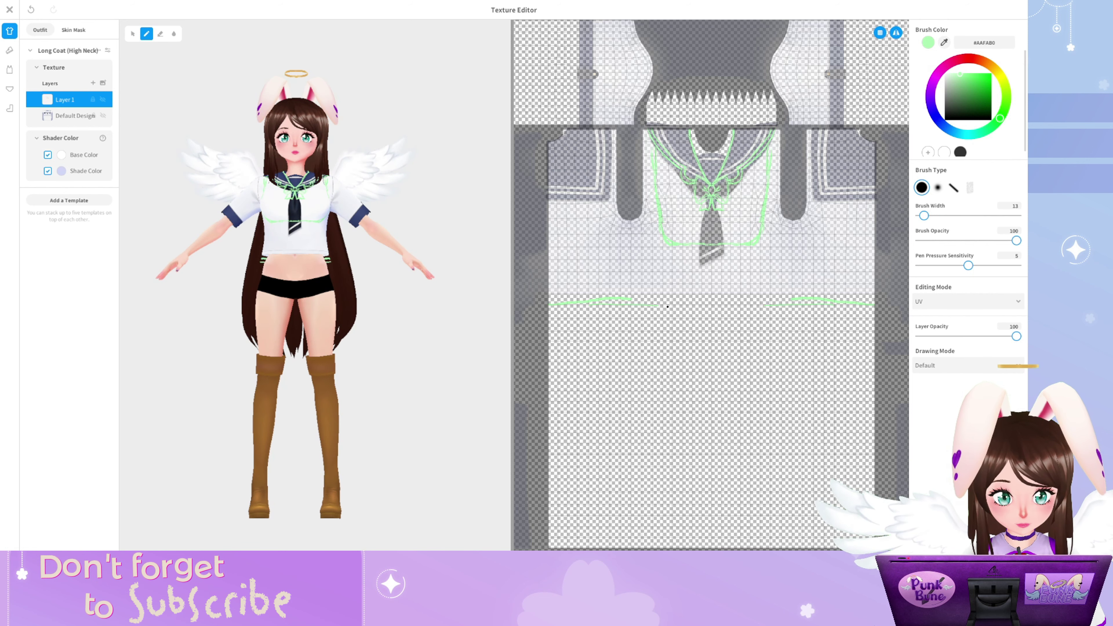
# Close the gap in the green waistline, then list the Bottoms templates
pyautogui.moveTo(668, 306); pyautogui.dragTo(767, 304)
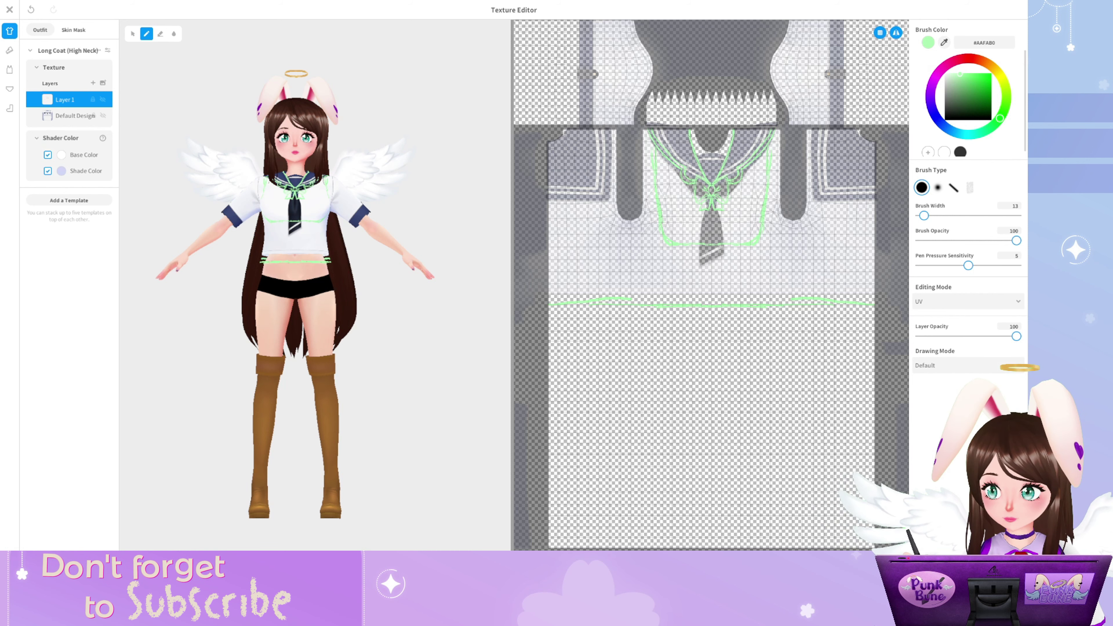
pyautogui.click(68, 200)
pyautogui.click(341, 199)
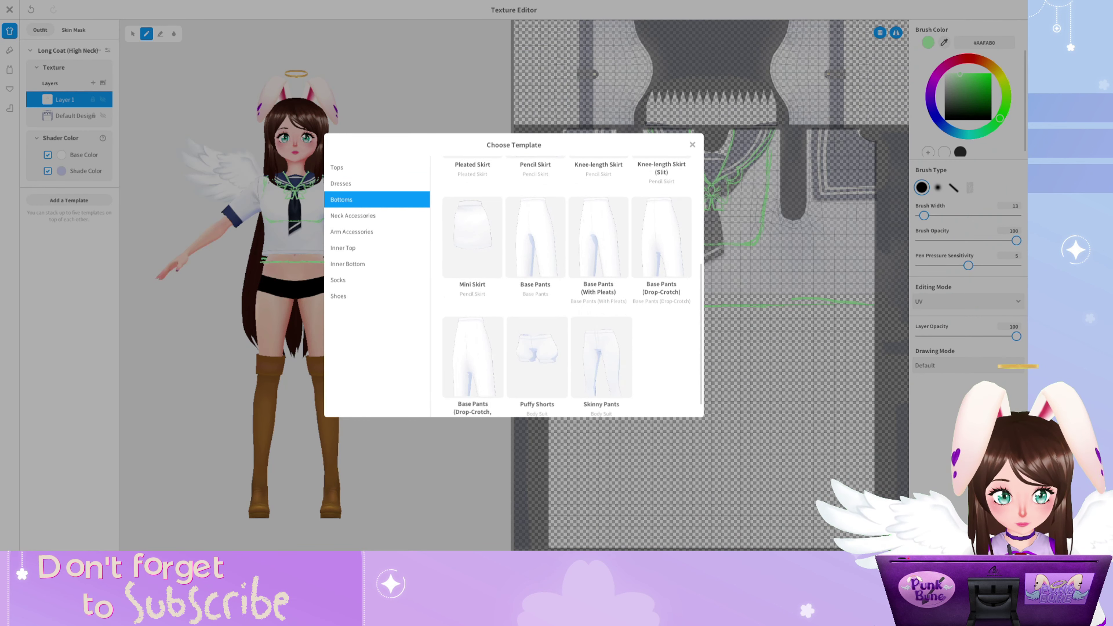
# Add the Base Pants (Drop-Crotch) template and select its texture layer
pyautogui.scroll(-1, 569, 285)
pyautogui.scroll(2, 570, 285)
pyautogui.click(661, 237)
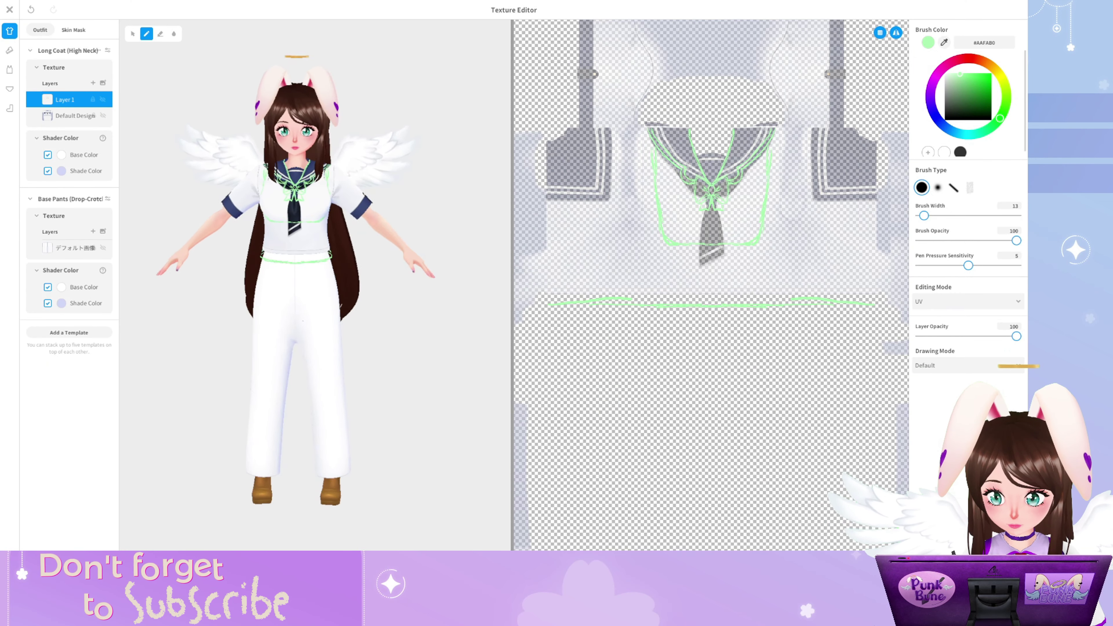
pyautogui.click(75, 248)
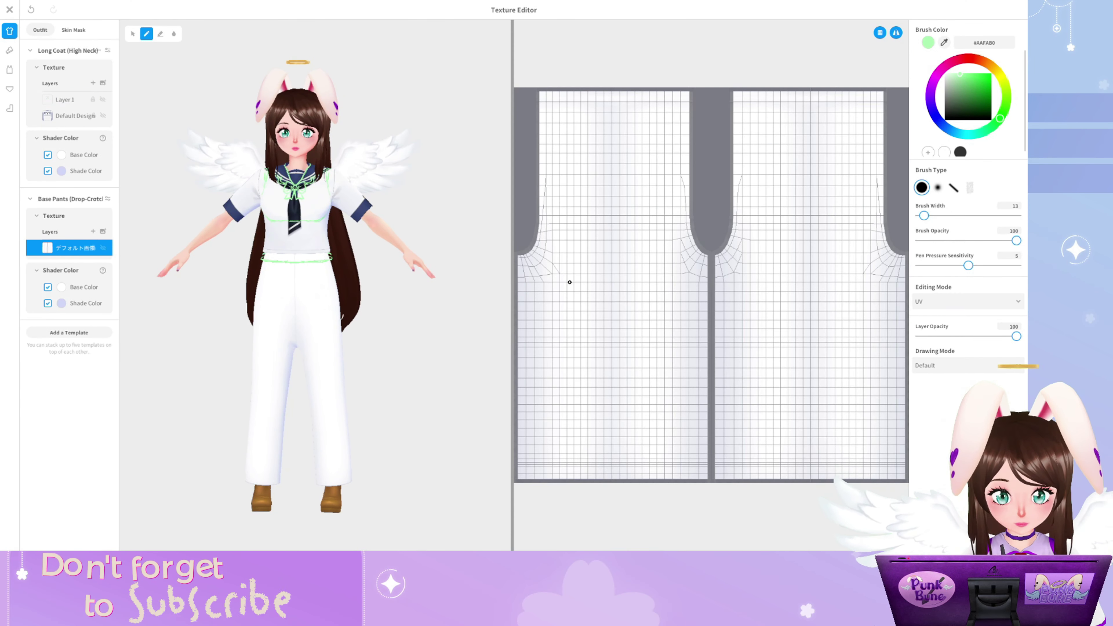
# Erase the lower pant legs, using an eraser of width 36 to clean up the hem
pyautogui.press('e')
pyautogui.moveTo(532, 320)
pyautogui.mouseDown()
pyautogui.moveTo(719, 347)
pyautogui.moveTo(724, 311)
pyautogui.moveTo(666, 299)
pyautogui.moveTo(698, 287)
pyautogui.moveTo(664, 289)
pyautogui.moveTo(687, 281)
pyautogui.moveTo(557, 277)
pyautogui.moveTo(589, 473)
pyautogui.moveTo(678, 490)
pyautogui.moveTo(690, 274)
pyautogui.moveTo(715, 278)
pyautogui.mouseUp()
pyautogui.moveTo(960, 215); pyautogui.dragTo(931, 216)
pyautogui.moveTo(676, 252); pyautogui.dragTo(438, 263)
pyautogui.moveTo(531, 247); pyautogui.dragTo(702, 245)
pyautogui.moveTo(350, 394); pyautogui.dragTo(222, 400)
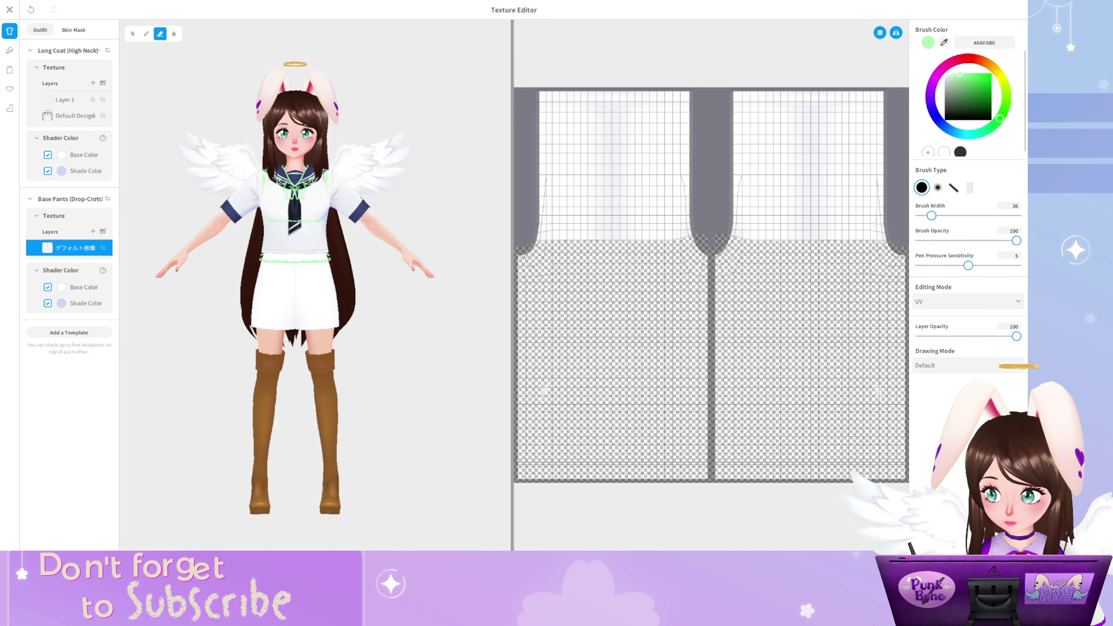
# Shape the pants: push forward, sideways and backward 100, Leg Shape 1 about 17.6, volume about 46
pyautogui.click(107, 199)
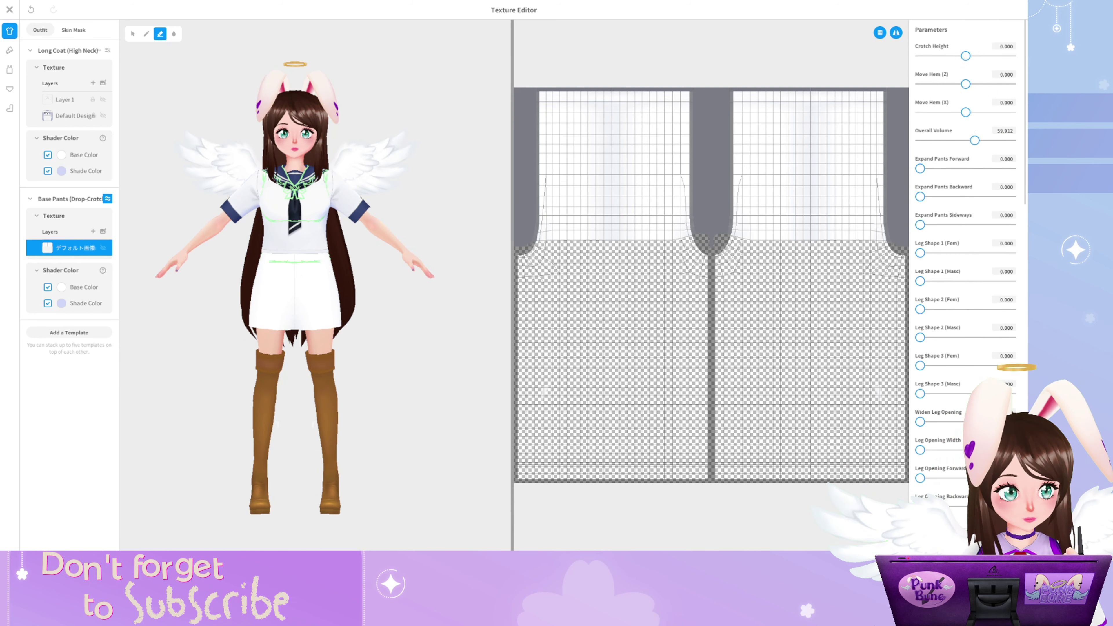
pyautogui.moveTo(920, 168); pyautogui.dragTo(957, 168)
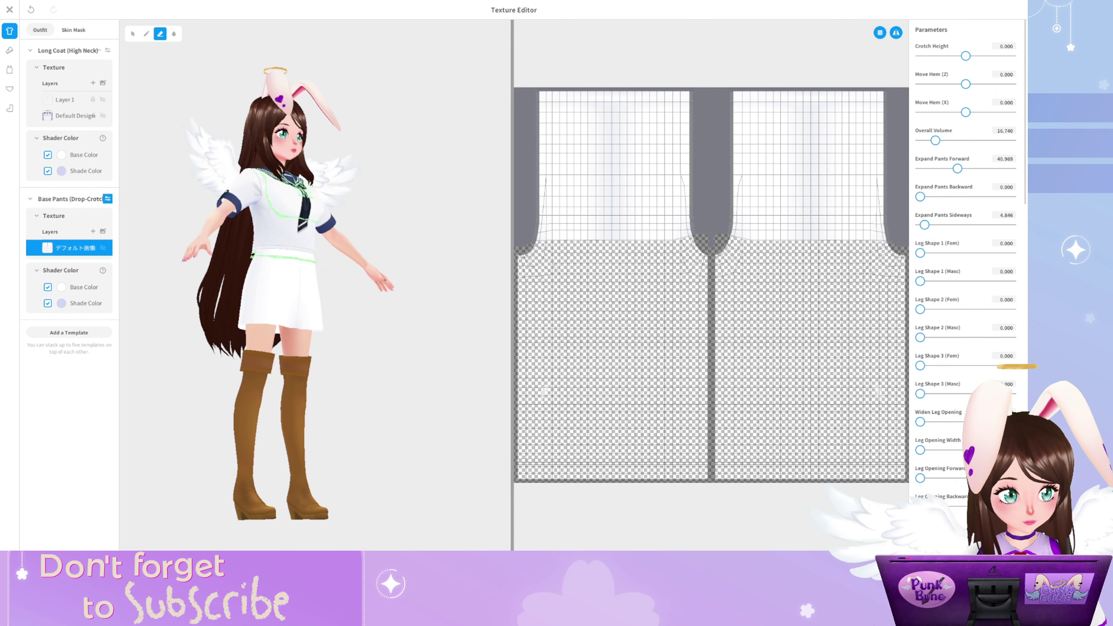
pyautogui.moveTo(924, 225); pyautogui.dragTo(1012, 225)
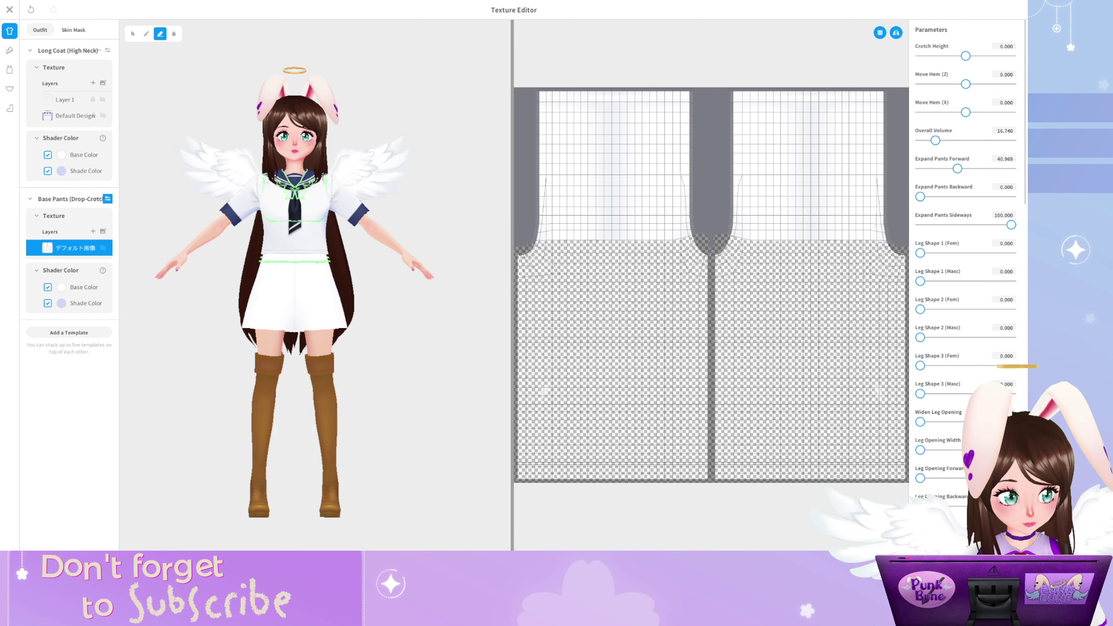
pyautogui.moveTo(920, 281); pyautogui.dragTo(936, 281)
pyautogui.moveTo(920, 197)
pyautogui.mouseDown()
pyautogui.moveTo(1012, 197)
pyautogui.moveTo(920, 197)
pyautogui.mouseUp()
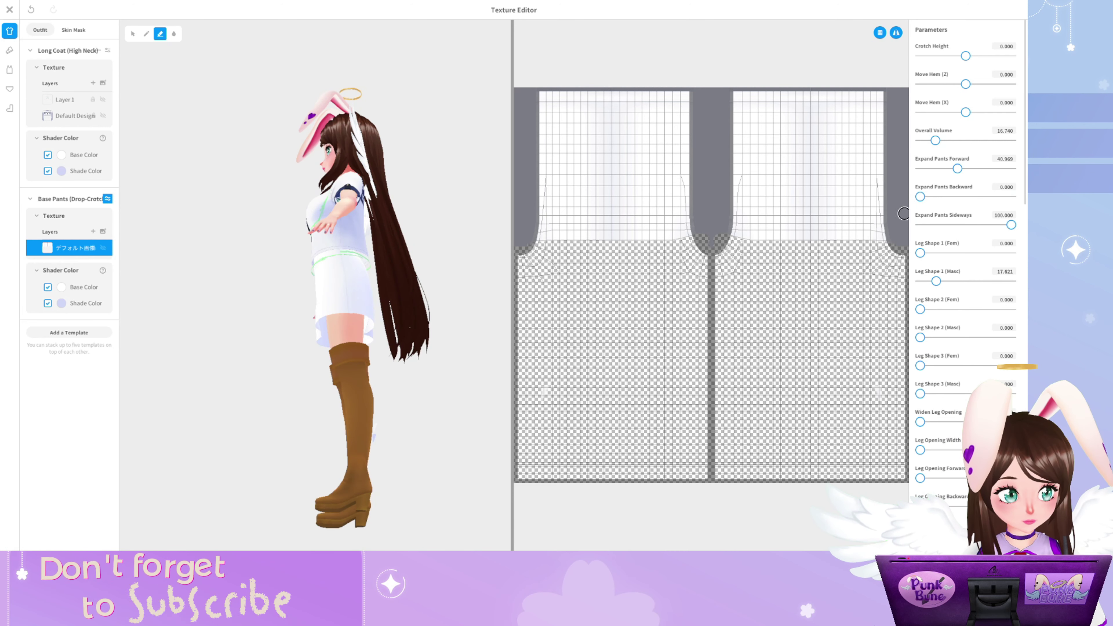
pyautogui.moveTo(935, 140); pyautogui.dragTo(962, 140)
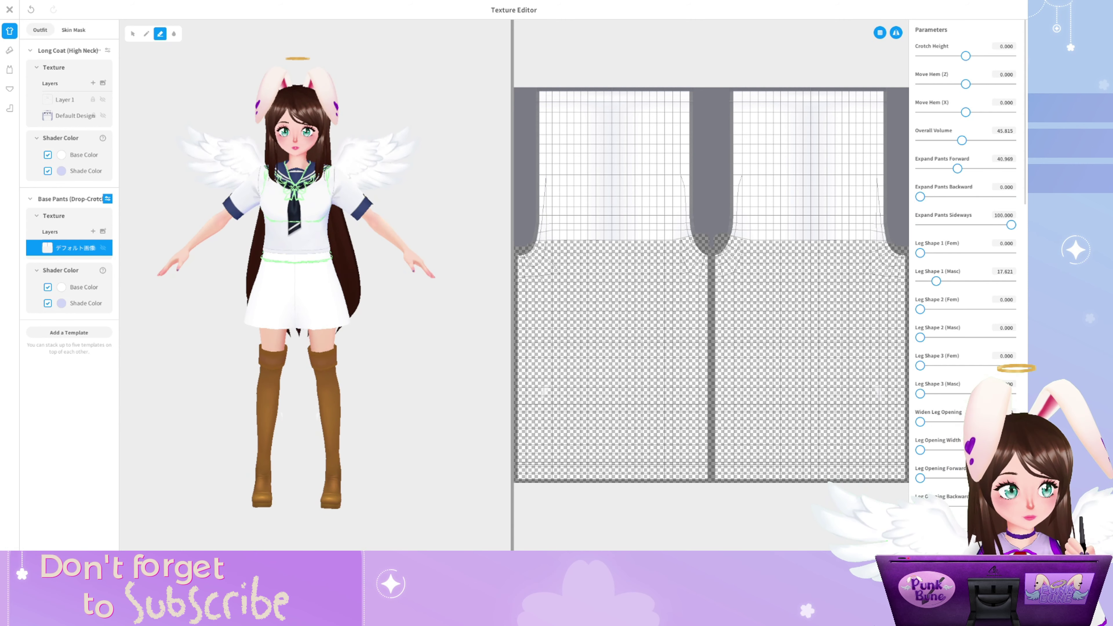
# Lower Crotch Height to -100, set Leg Shape 3 (Fem) to 100, and erase a band across the pants top
pyautogui.moveTo(966, 56); pyautogui.dragTo(920, 55)
pyautogui.scroll(-1, 964, 263)
pyautogui.moveTo(920, 346); pyautogui.dragTo(1012, 346)
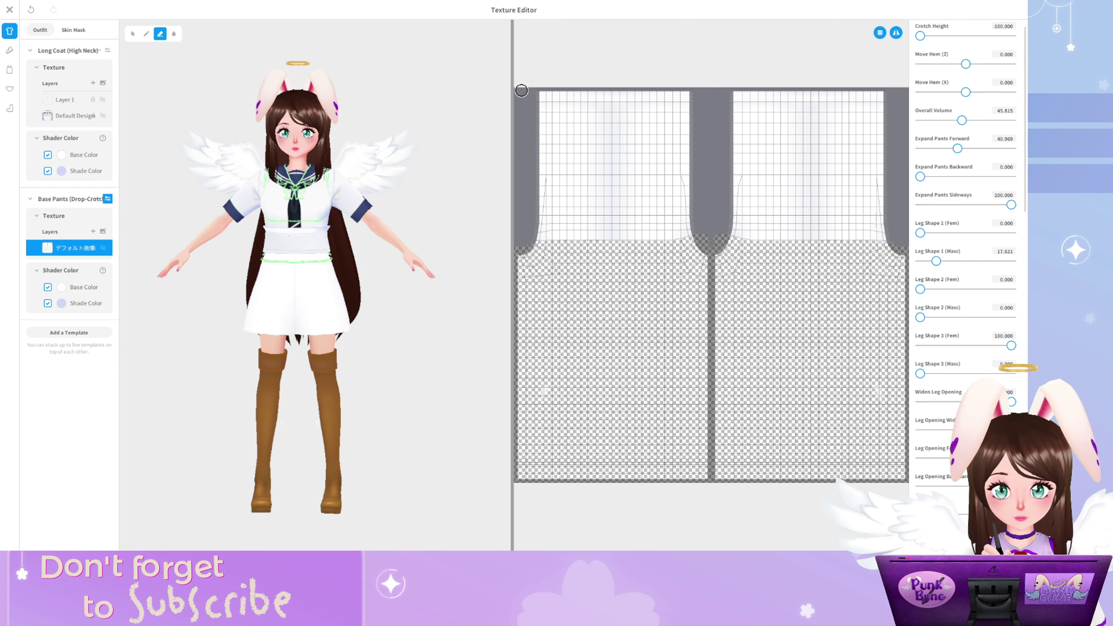
pyautogui.moveTo(518, 92)
pyautogui.mouseDown()
pyautogui.moveTo(680, 106)
pyautogui.moveTo(535, 90)
pyautogui.moveTo(561, 107)
pyautogui.moveTo(625, 107)
pyautogui.moveTo(676, 95)
pyautogui.mouseUp()
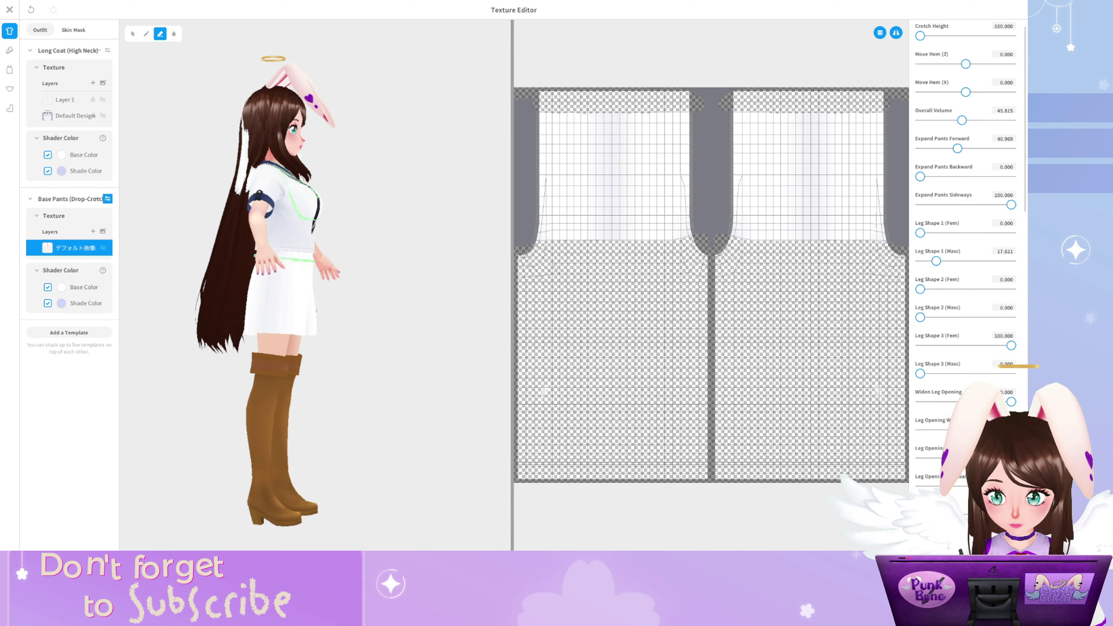
# Enter 200 for Expand Pants Sideways and review the remaining pants parameters
pyautogui.click(1004, 195)
pyautogui.write('200')
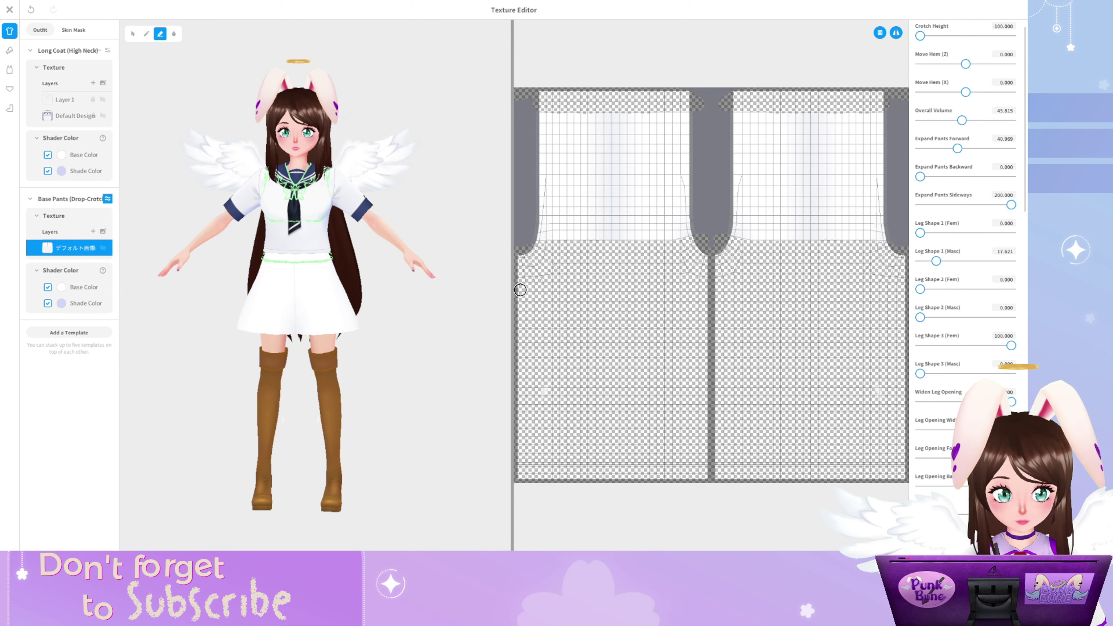
pyautogui.press('Return')
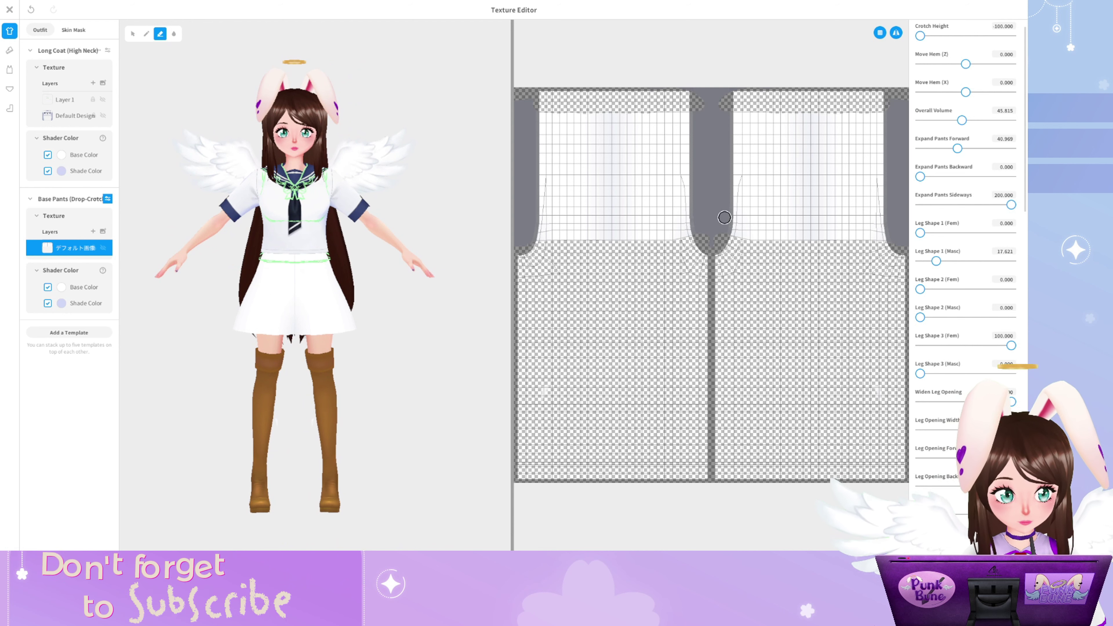
pyautogui.scroll(-5, 964, 264)
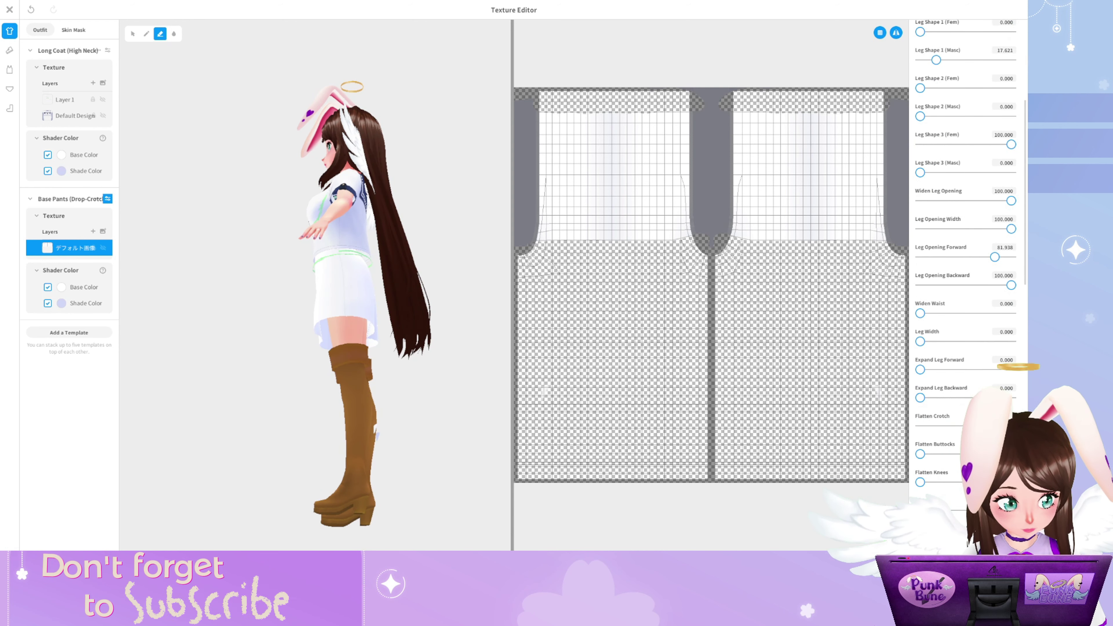
pyautogui.scroll(-2, 965, 263)
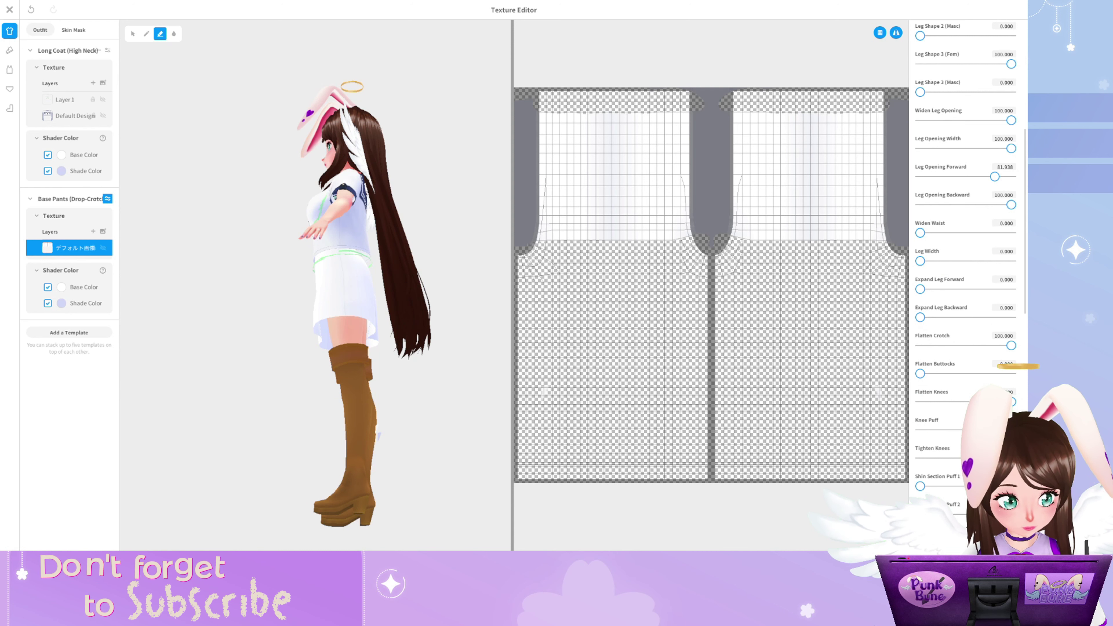
pyautogui.scroll(-3, 965, 263)
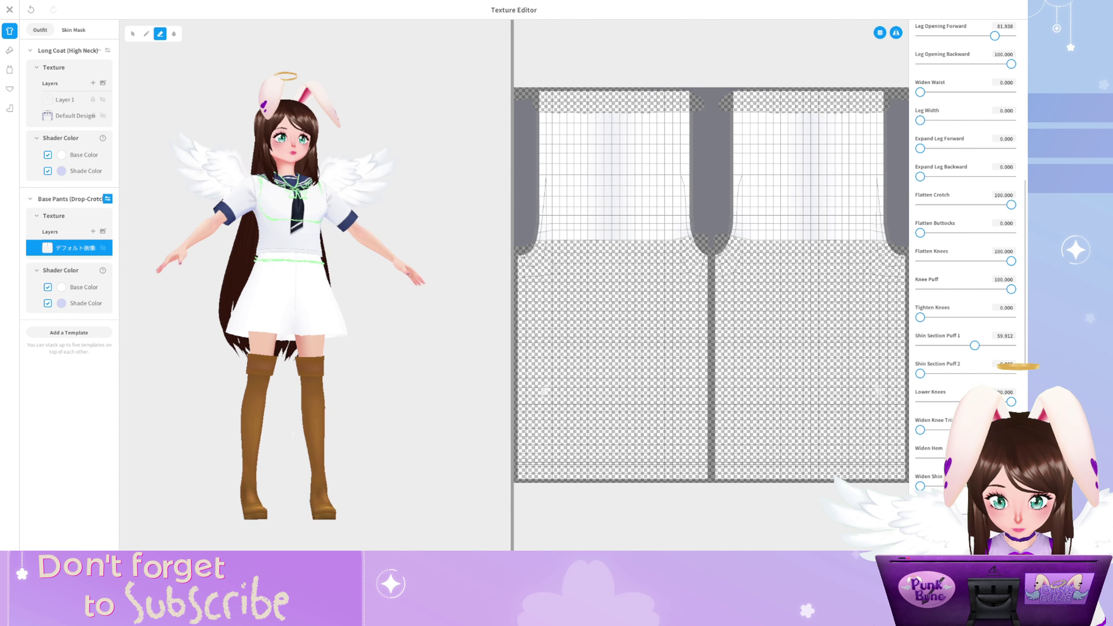
pyautogui.scroll(-4, 964, 263)
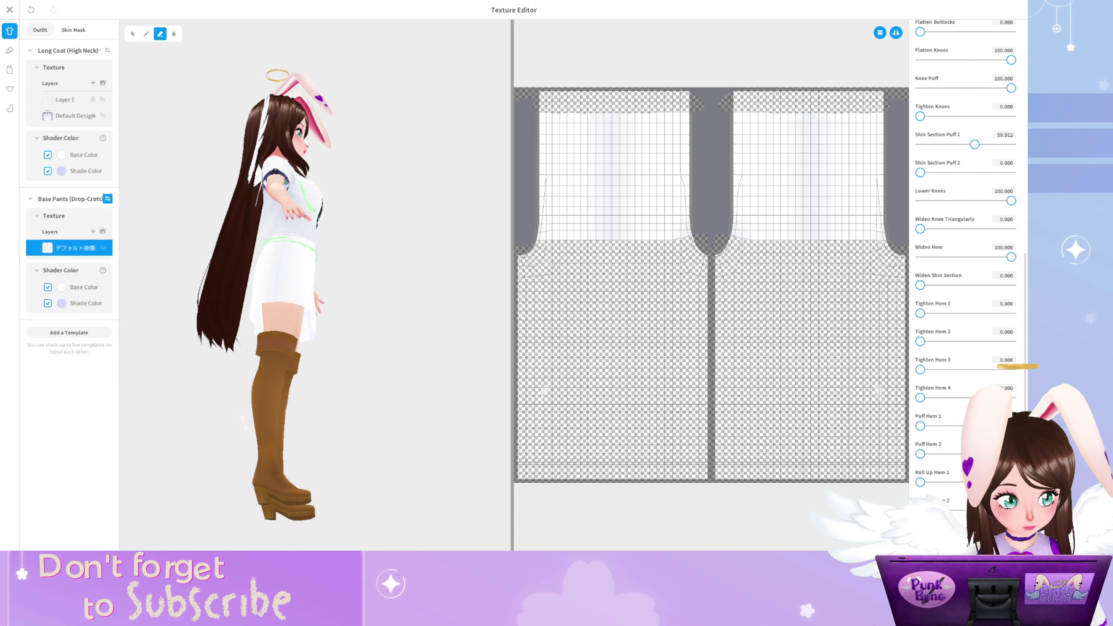
pyautogui.scroll(-5, 964, 263)
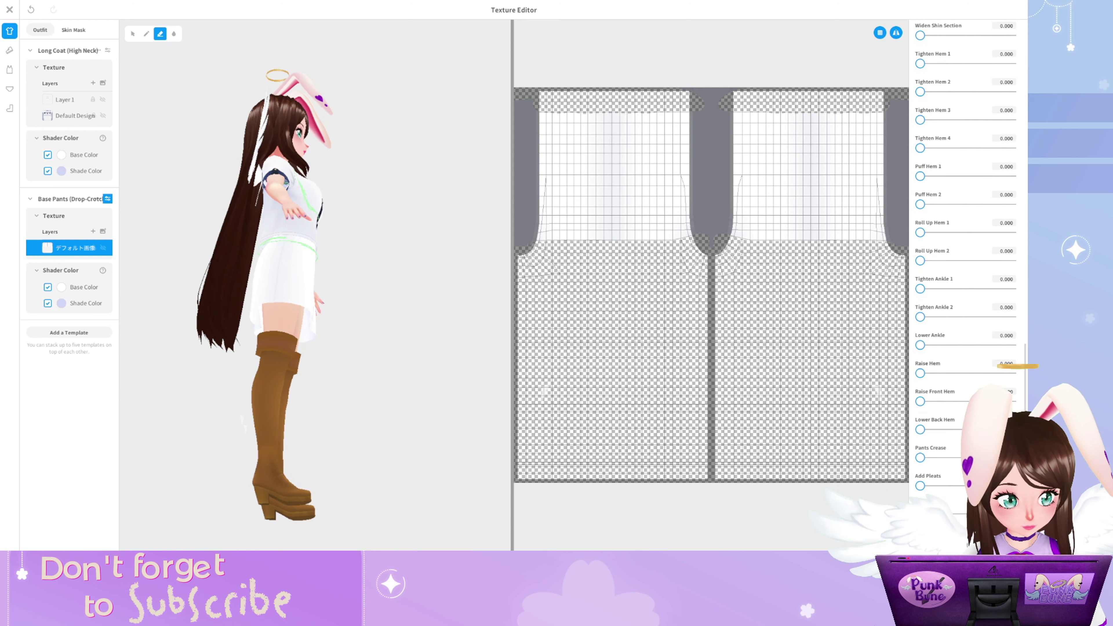
pyautogui.scroll(10, 965, 263)
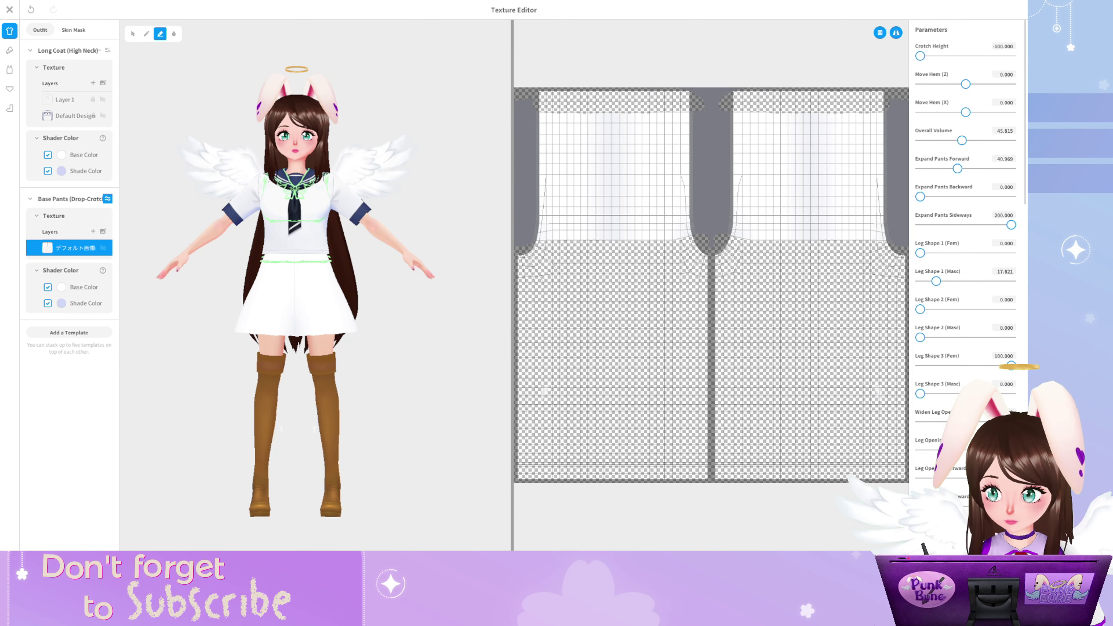
# On the Long Coat's Default Design, set Shoulder Puff 2 to 85.903 and Shoulder Seam to 100
pyautogui.click(75, 115)
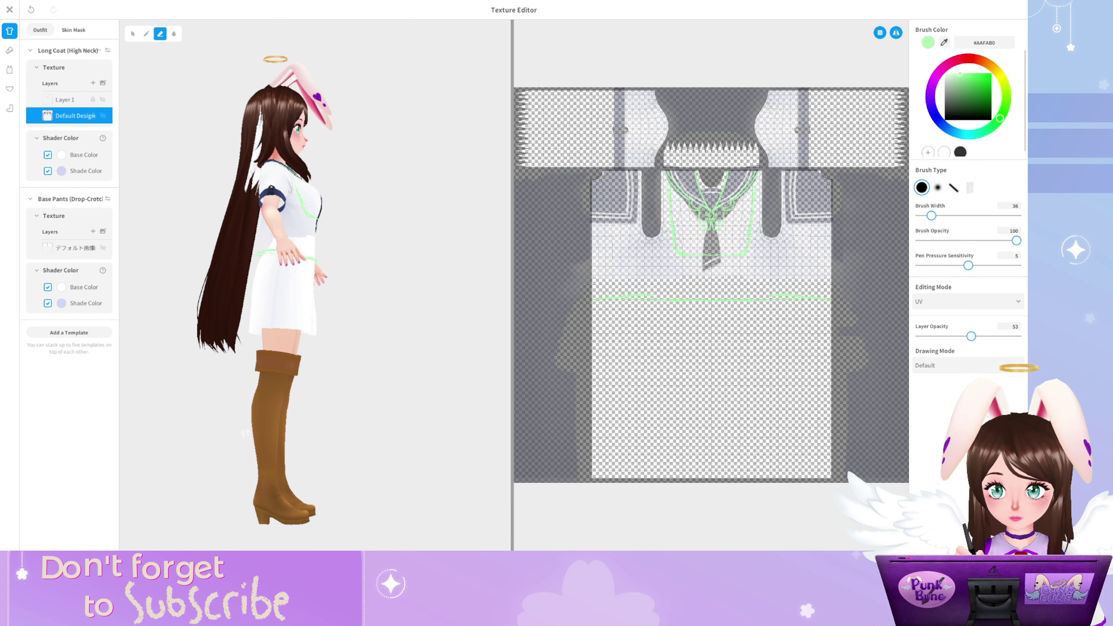
pyautogui.click(108, 50)
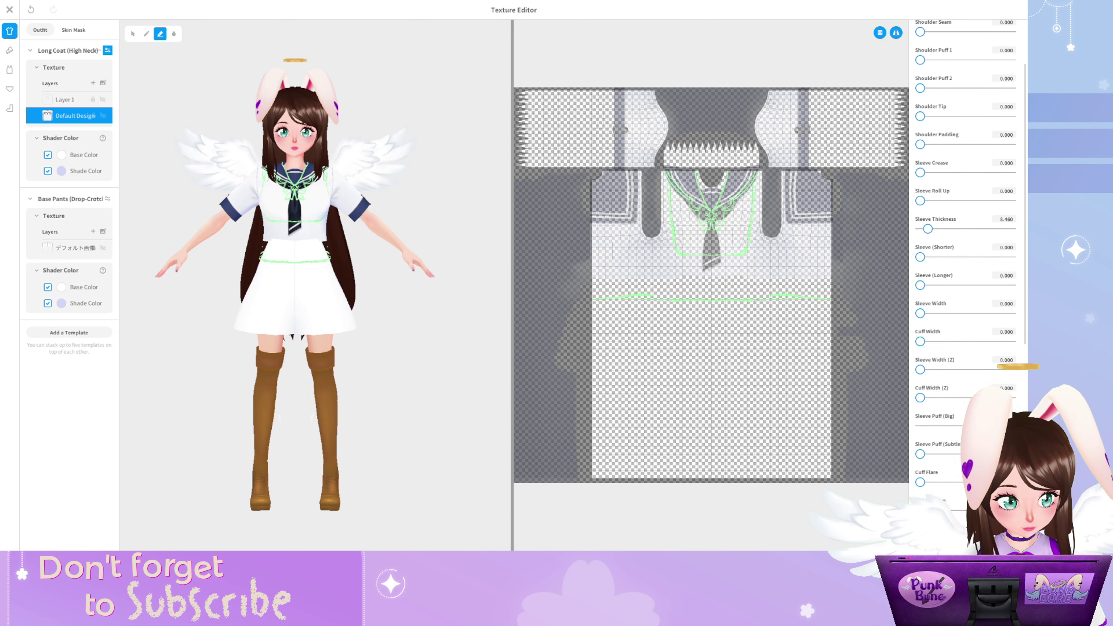
pyautogui.scroll(1, 965, 264)
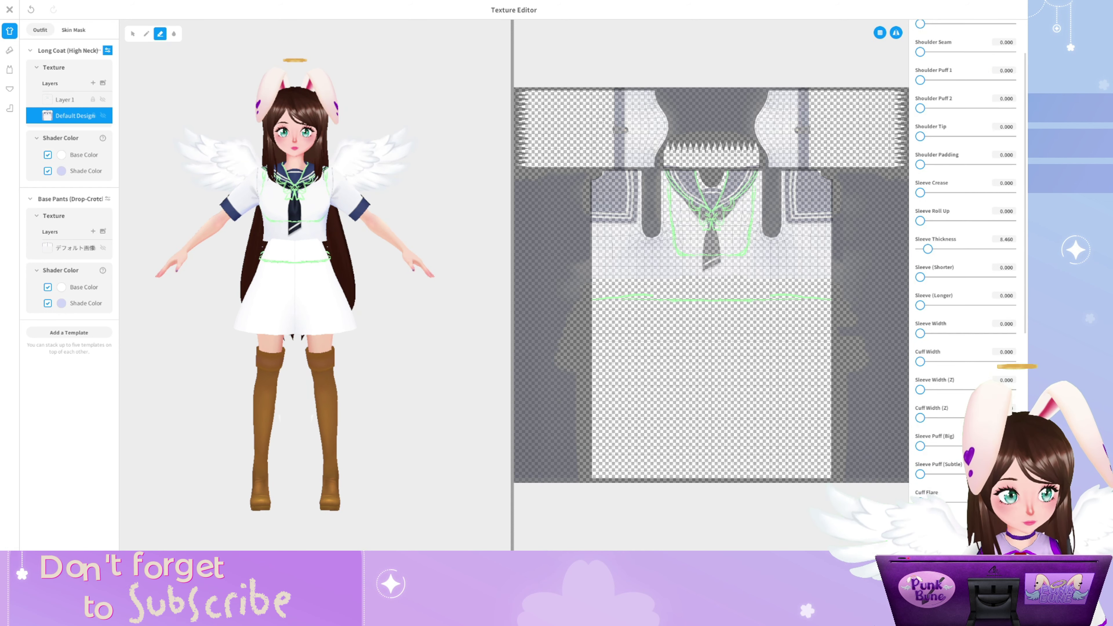
pyautogui.moveTo(920, 79)
pyautogui.mouseDown()
pyautogui.moveTo(962, 80)
pyautogui.moveTo(1008, 107)
pyautogui.moveTo(920, 80)
pyautogui.mouseUp()
pyautogui.scroll(3, 964, 263)
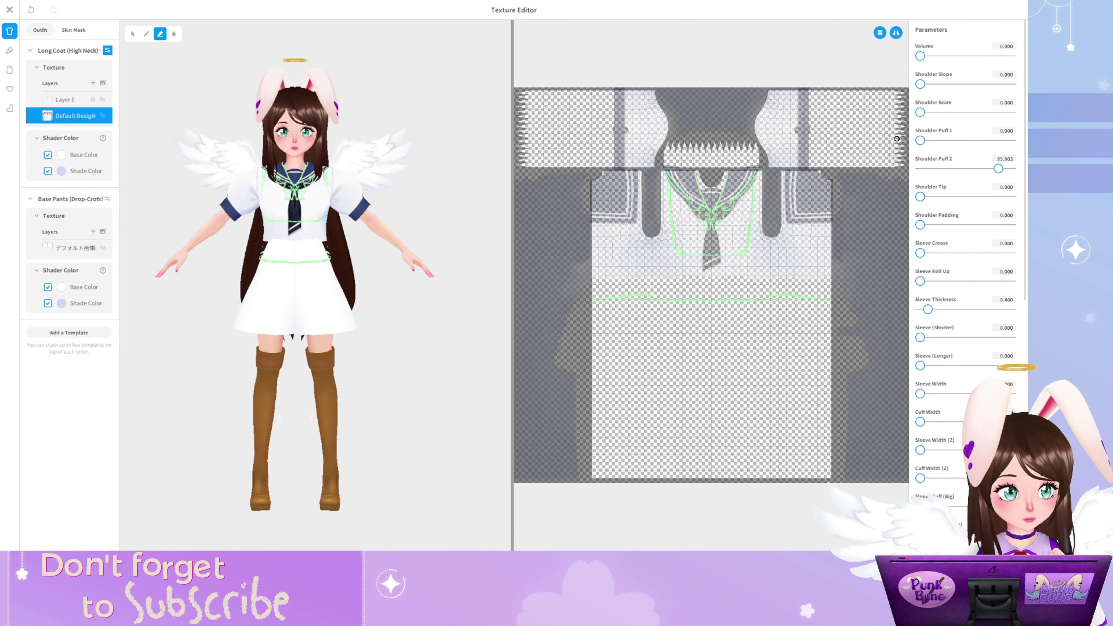
pyautogui.moveTo(920, 112); pyautogui.dragTo(1012, 112)
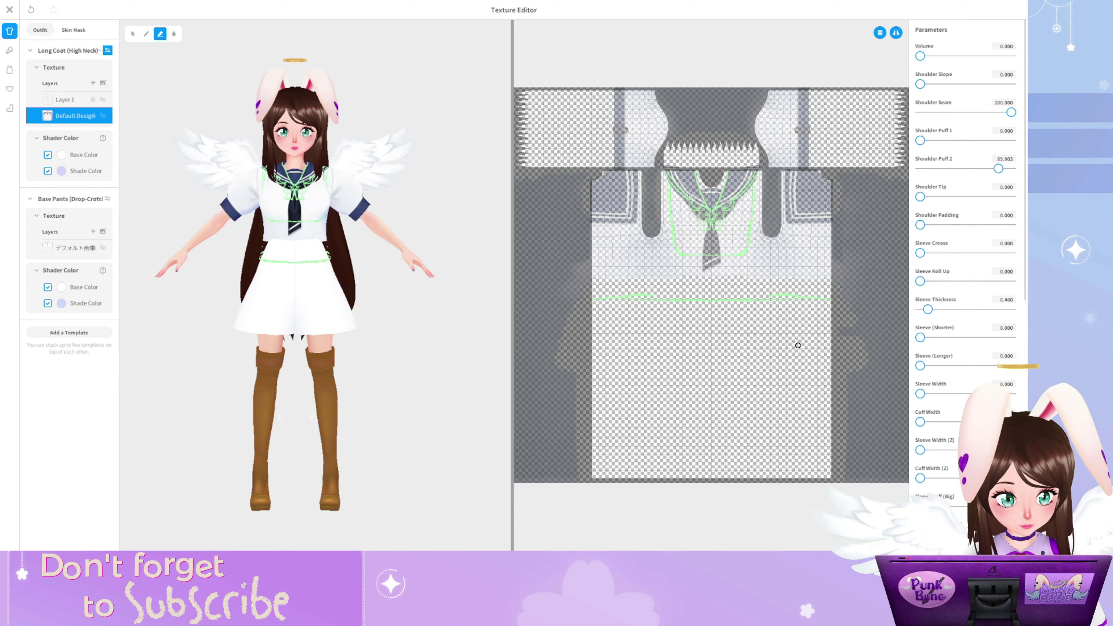
# Widen the coat's Waist Width moderately to about 45.374 instead of the maximum
pyautogui.scroll(-5, 964, 263)
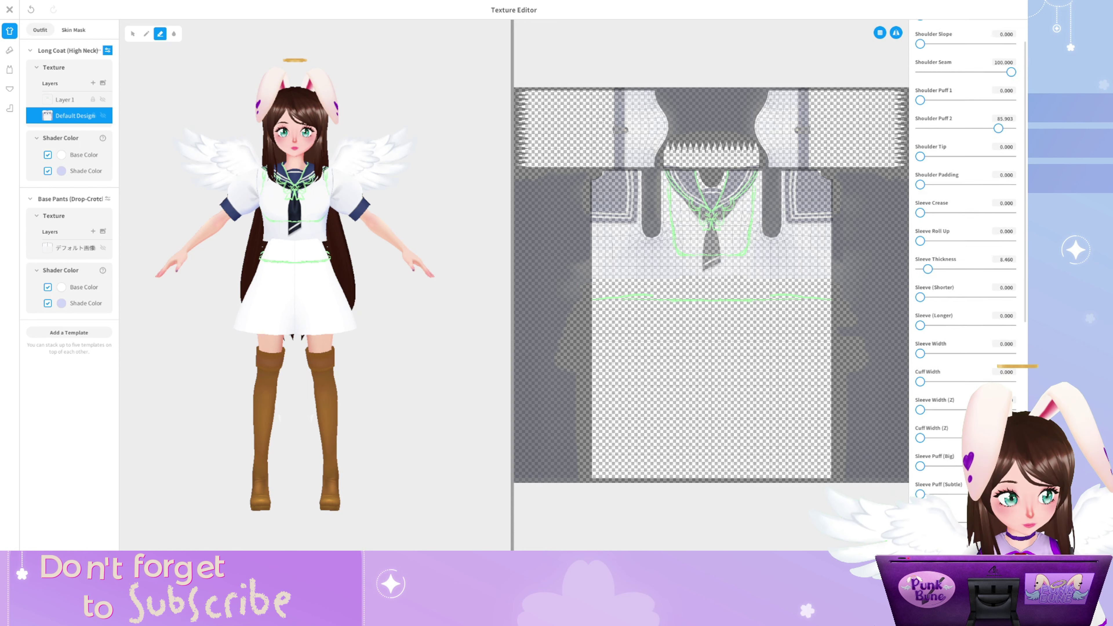
pyautogui.moveTo(920, 397); pyautogui.dragTo(1012, 398)
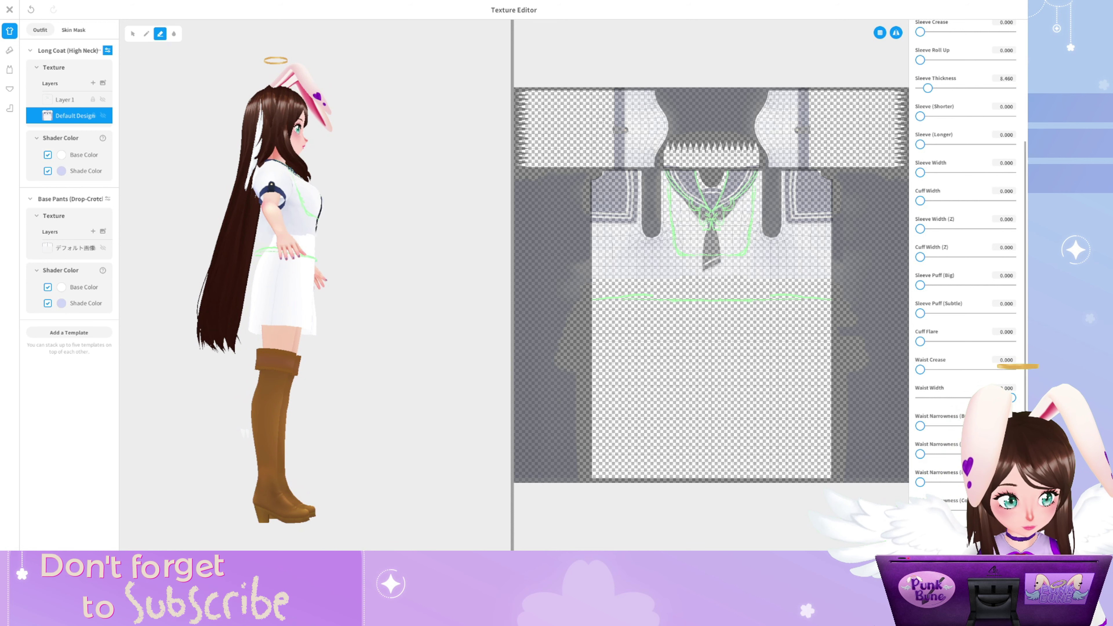
pyautogui.hotkey('ctrl', 'z')
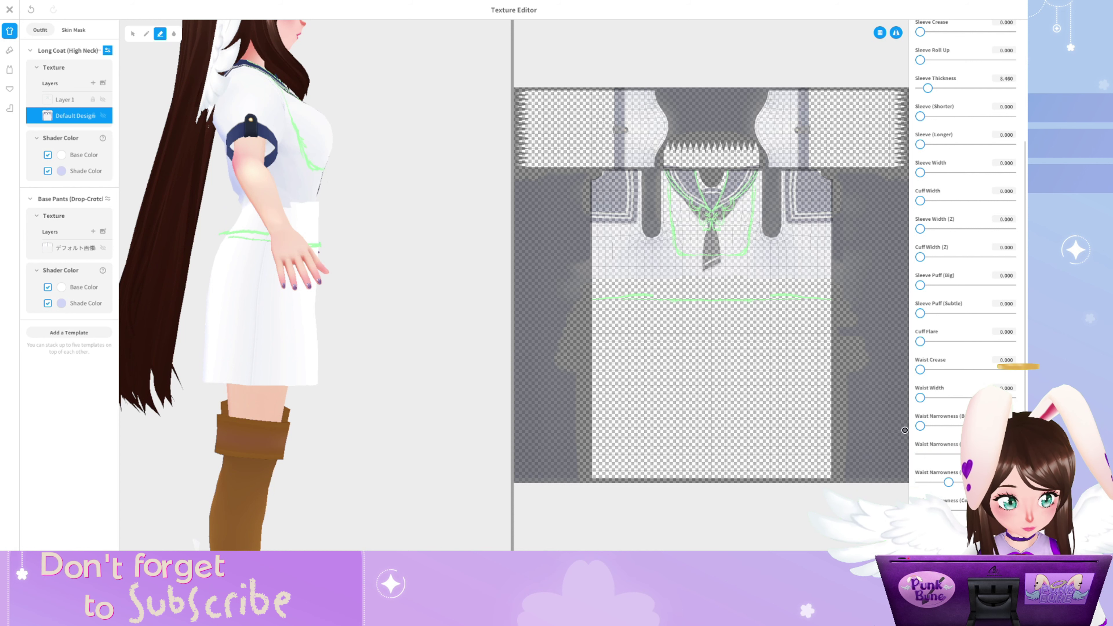
pyautogui.moveTo(920, 397); pyautogui.dragTo(962, 398)
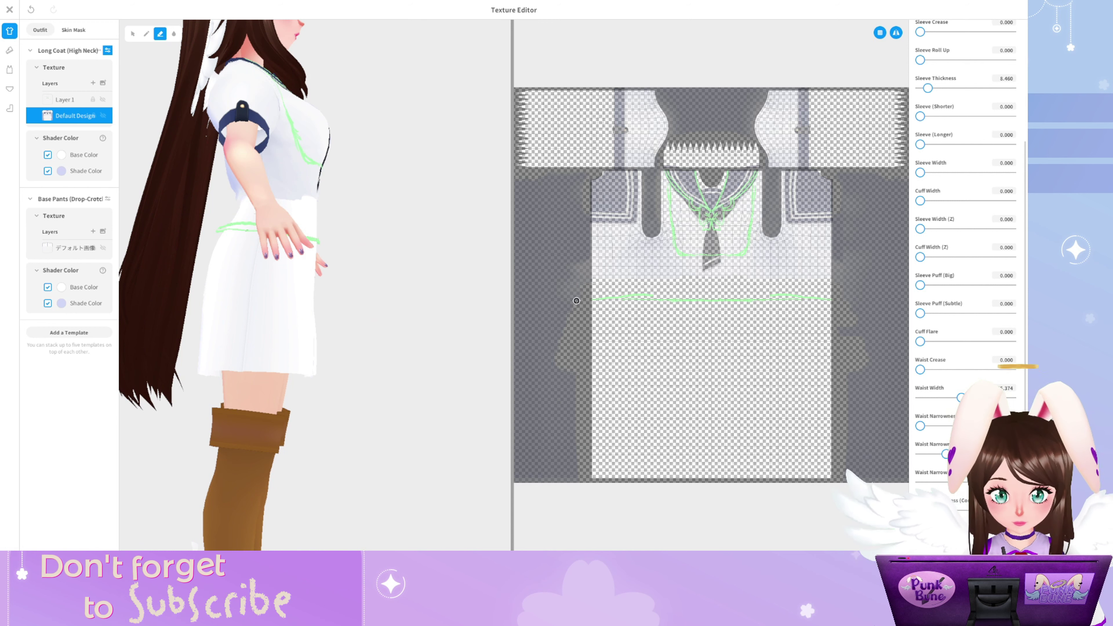
# Paint a light cyan band across the top's waist with the pen
pyautogui.press('p')
pyautogui.click(107, 50)
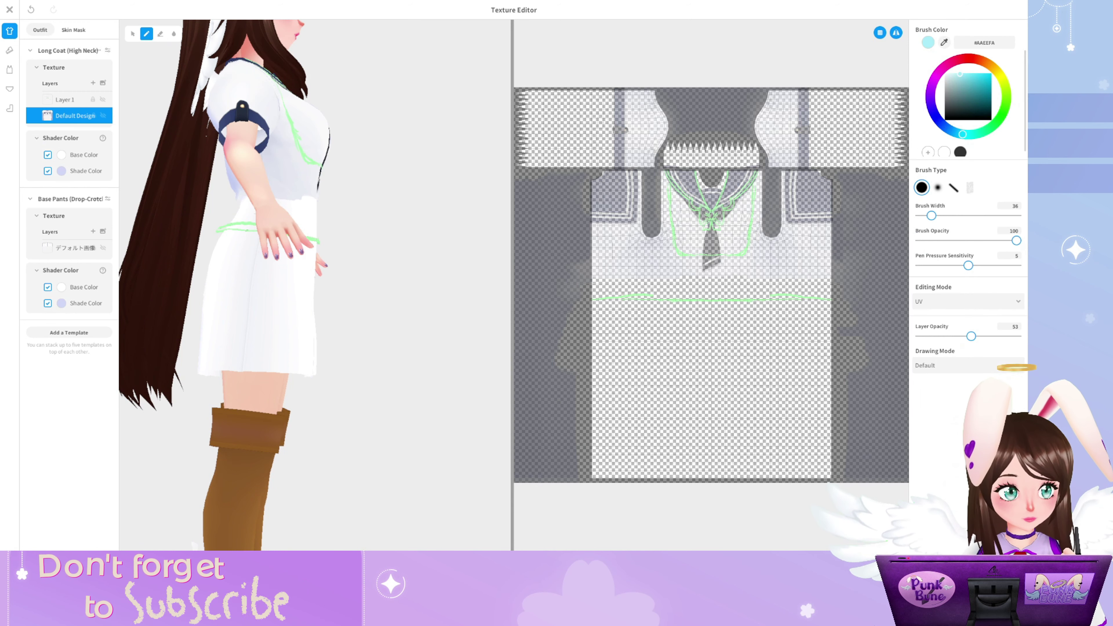
pyautogui.moveTo(620, 283); pyautogui.dragTo(833, 287)
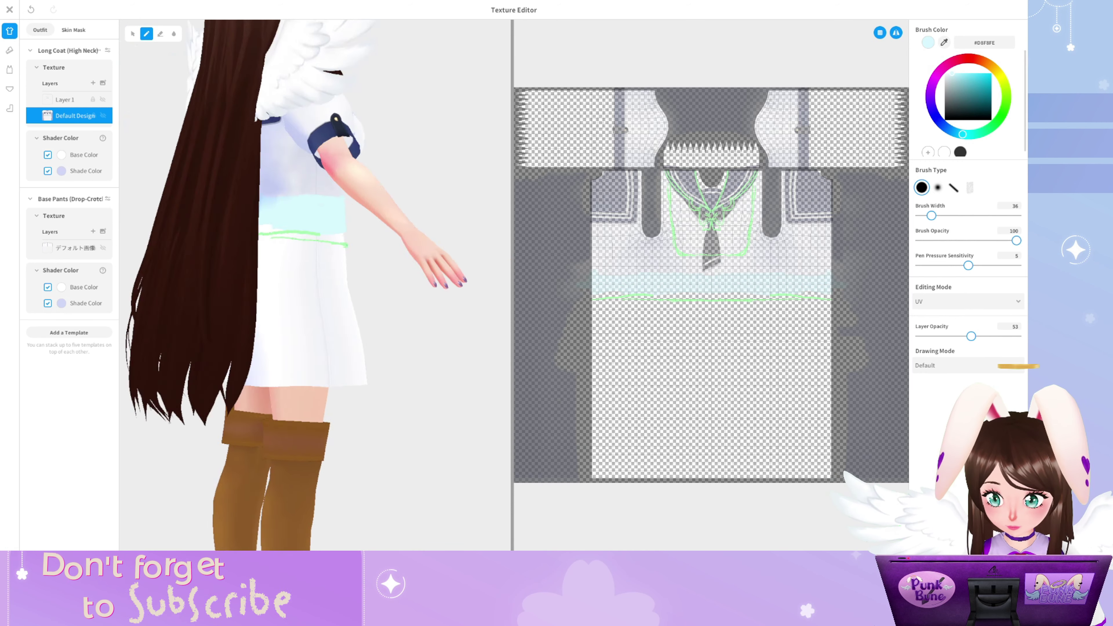
# On Layer 1, undo the green line along the skirt top and thin the brush to width 8
pyautogui.click(65, 100)
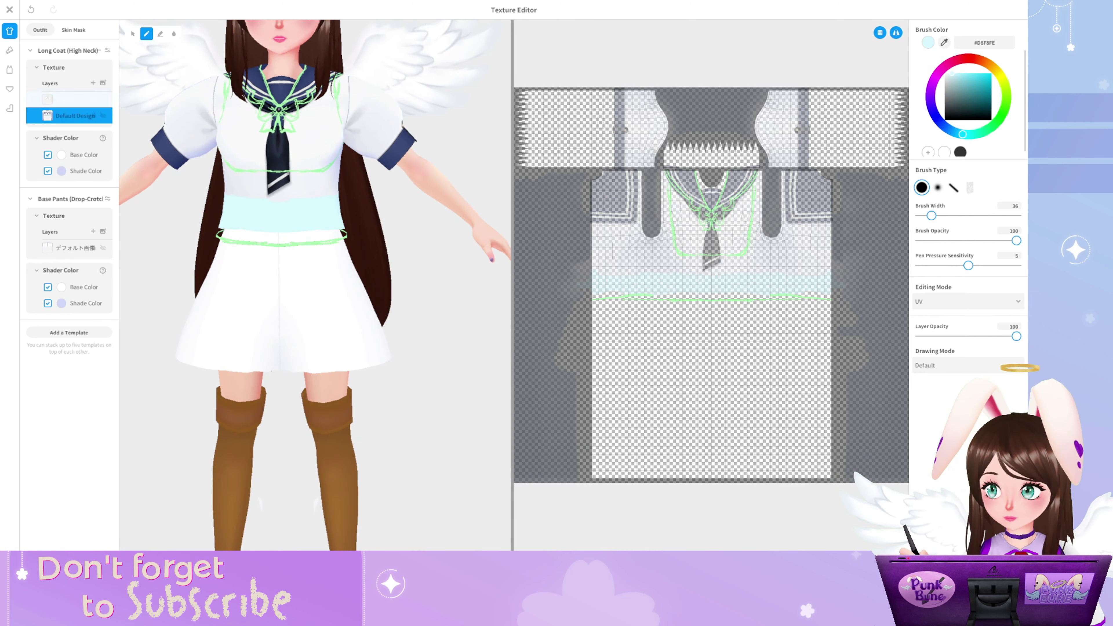
pyautogui.rightClick(65, 99)
pyautogui.press('Escape')
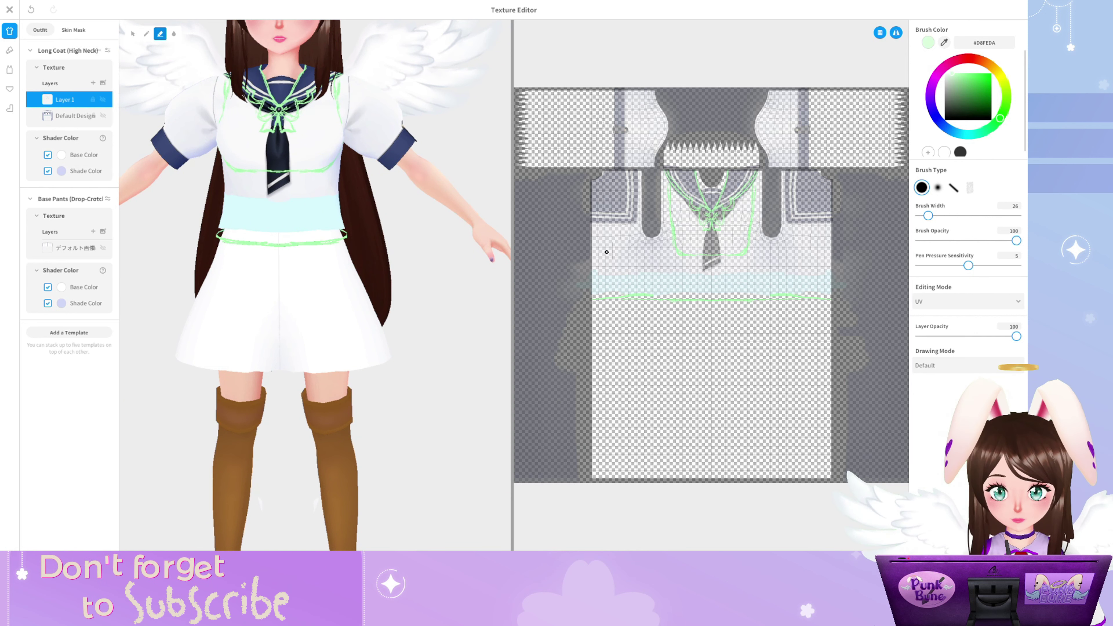
pyautogui.hotkey('ctrl', 'z')
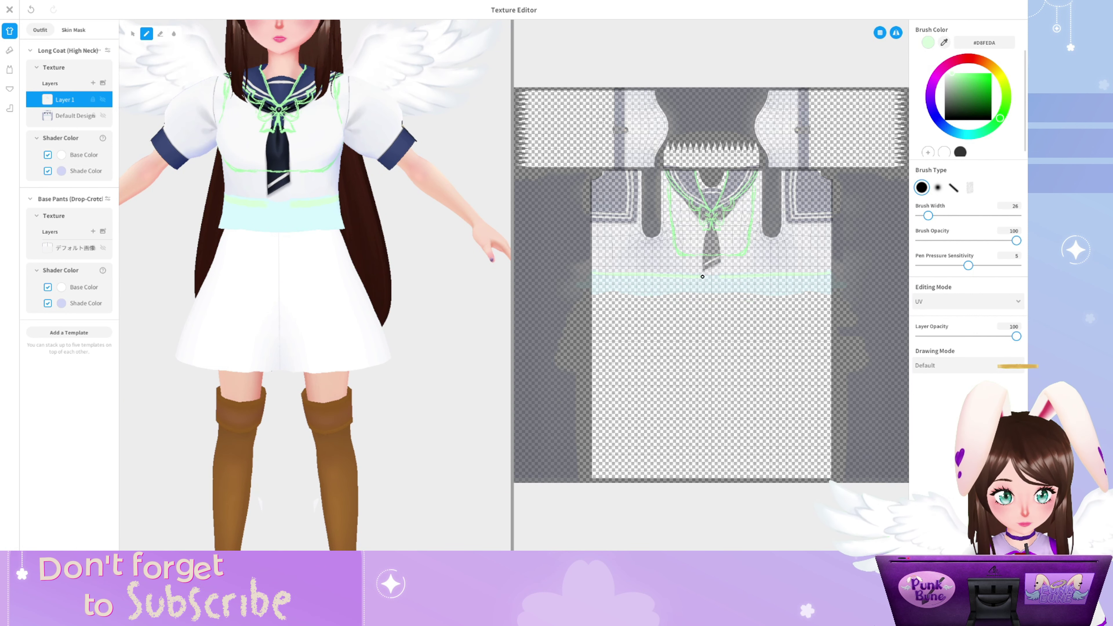
pyautogui.moveTo(929, 215); pyautogui.dragTo(922, 215)
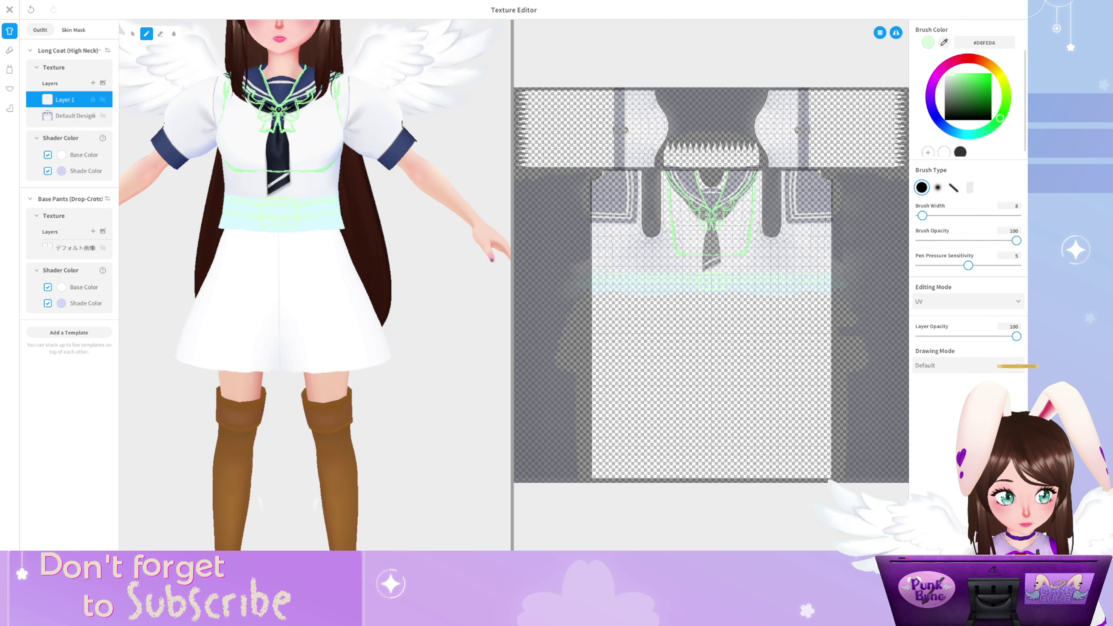
pyautogui.scroll(5, 710, 272)
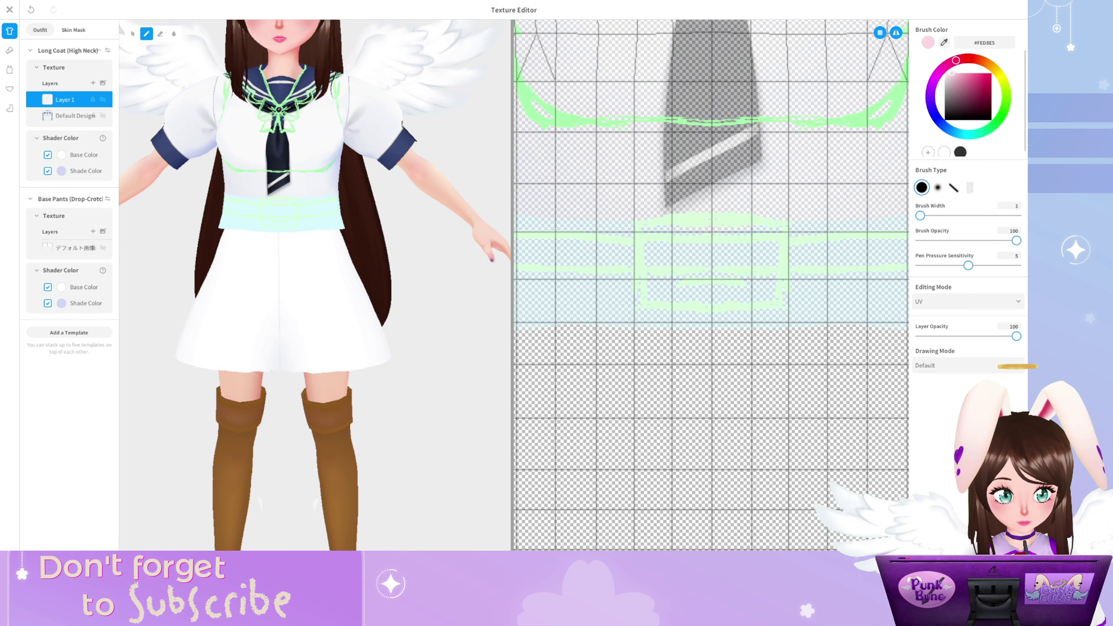
# With brush width 2, draw pink belt and buckle lines and erase the green buckle guide
pyautogui.click(921, 215)
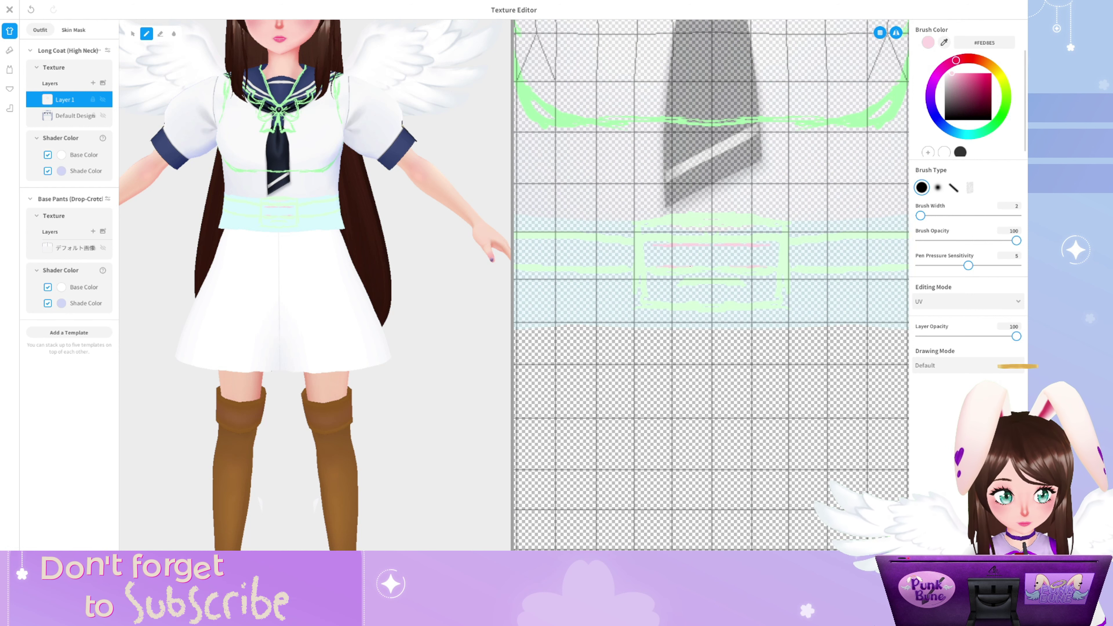
pyautogui.moveTo(647, 236); pyautogui.dragTo(776, 236)
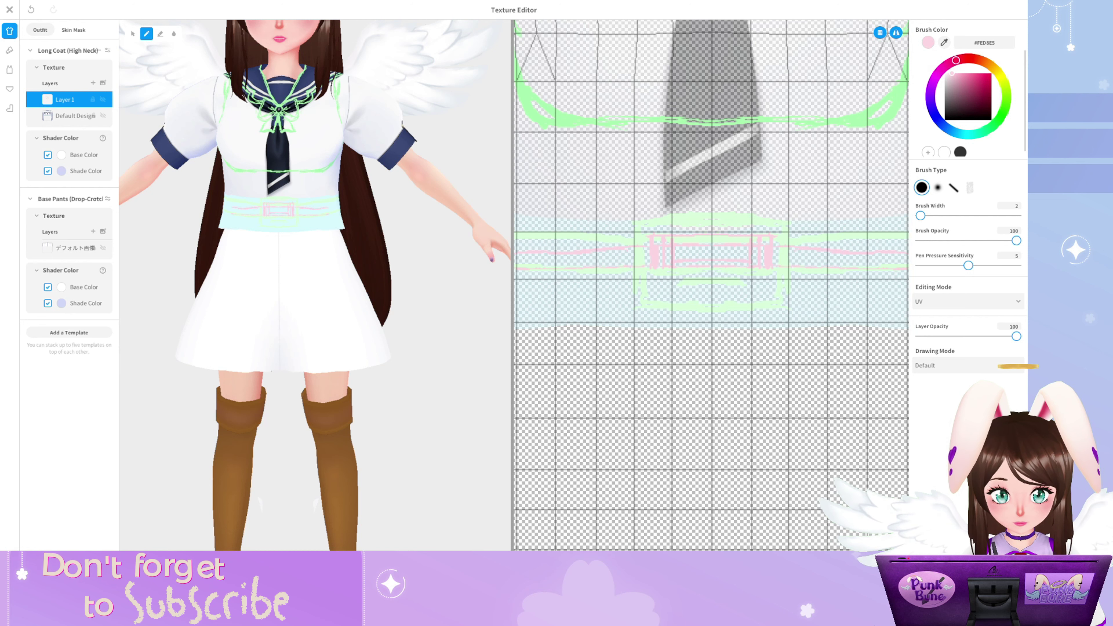
pyautogui.press('e')
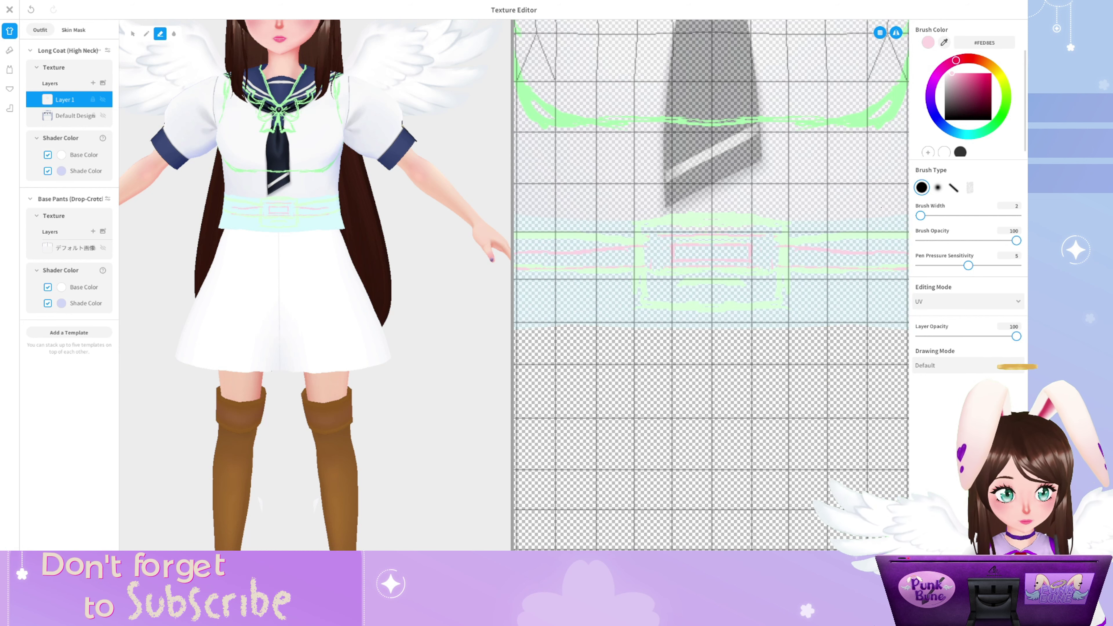
pyautogui.moveTo(798, 202)
pyautogui.mouseDown()
pyautogui.moveTo(644, 303)
pyautogui.moveTo(628, 298)
pyautogui.mouseUp()
pyautogui.press('p')
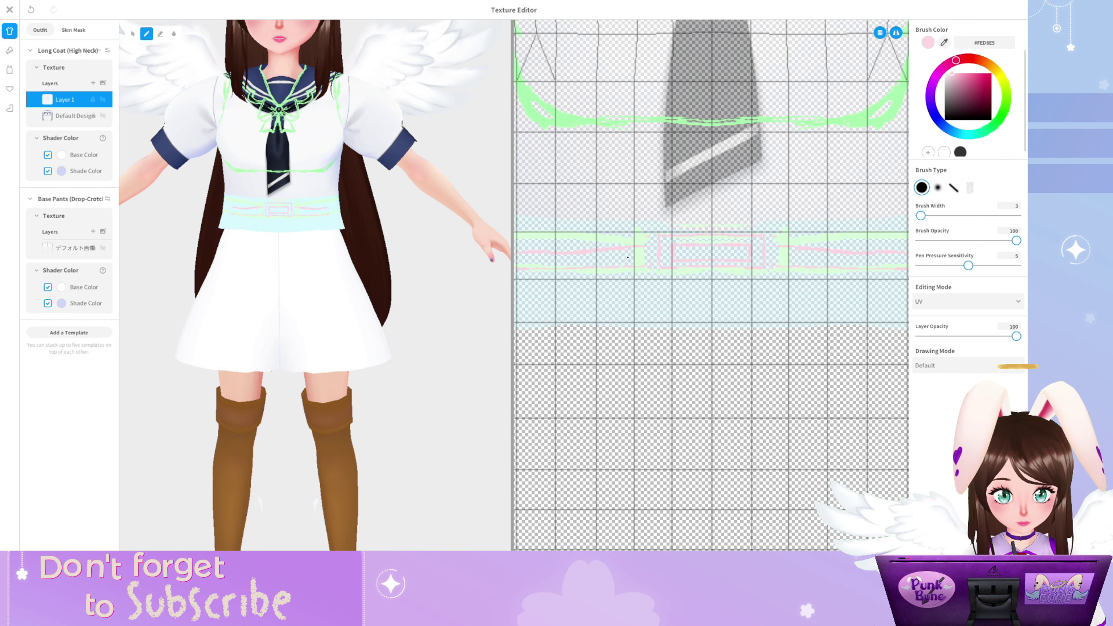
# Pick the light green from the canvas and shift it to a stronger mint green, undoing a test stroke
pyautogui.keyDown('alt'); pyautogui.click(780, 119); pyautogui.keyUp('alt')
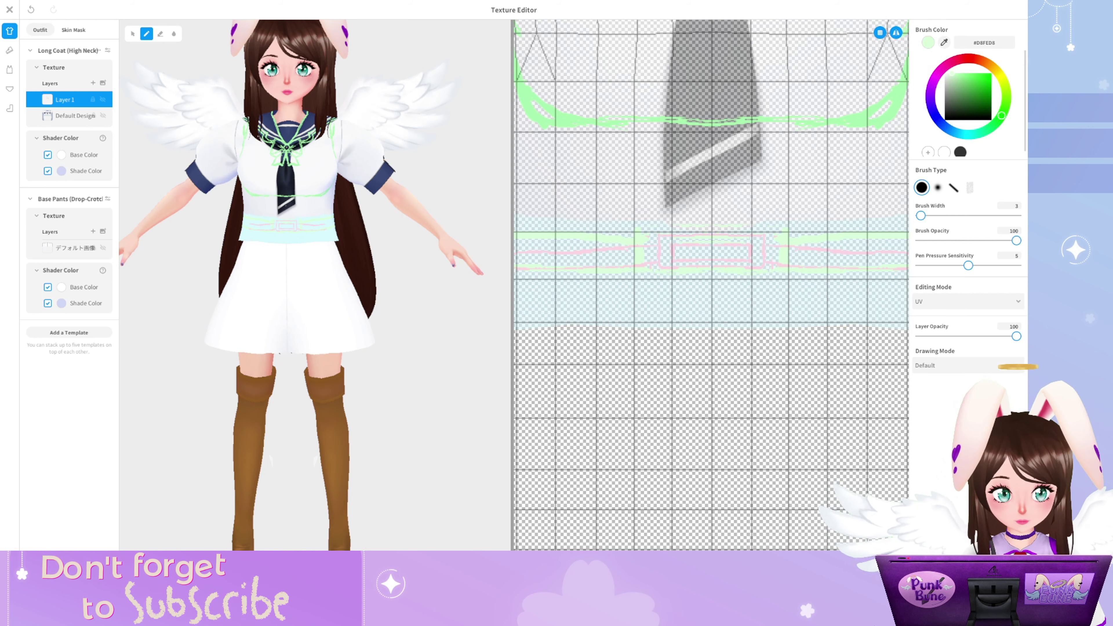
pyautogui.scroll(-3, 712, 285)
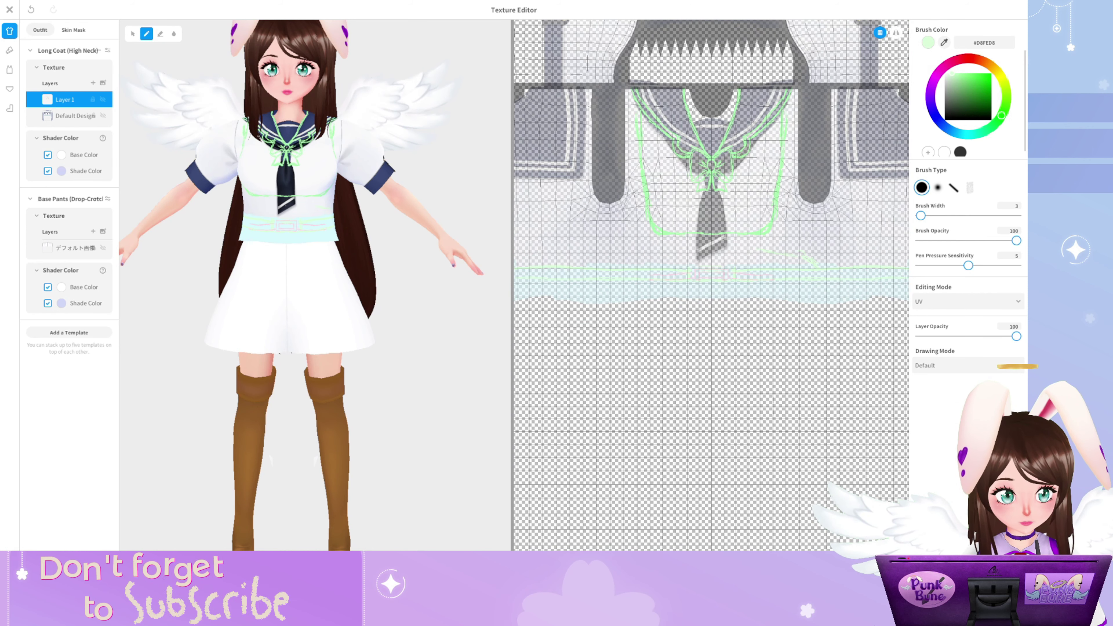
pyautogui.click(160, 33)
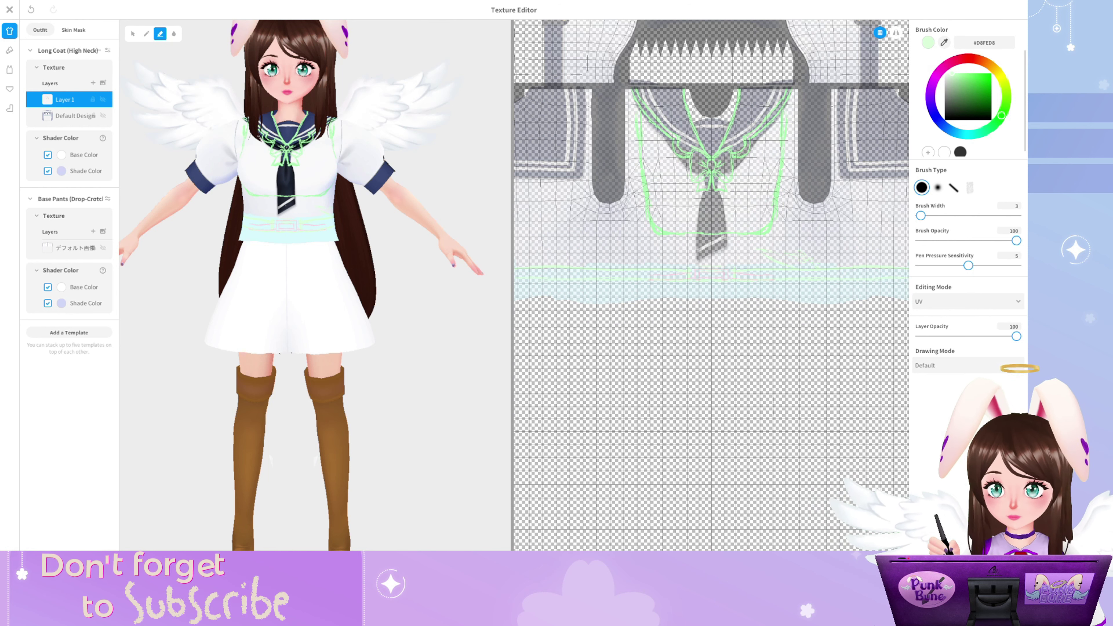
pyautogui.press('p')
pyautogui.moveTo(711, 243); pyautogui.dragTo(730, 247)
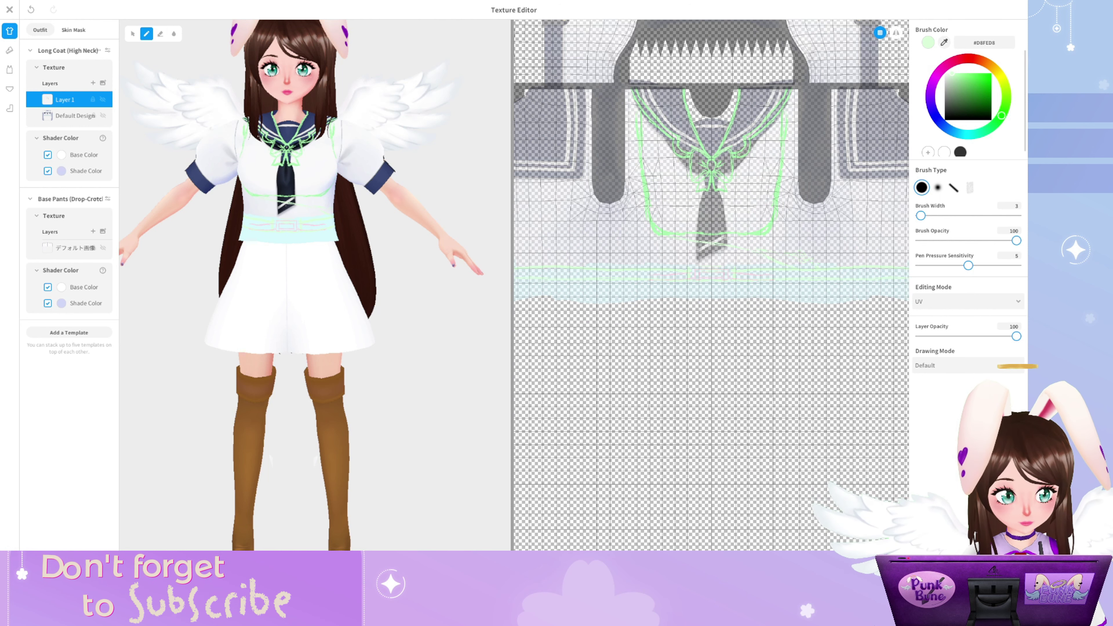
pyautogui.moveTo(1001, 115); pyautogui.dragTo(995, 124)
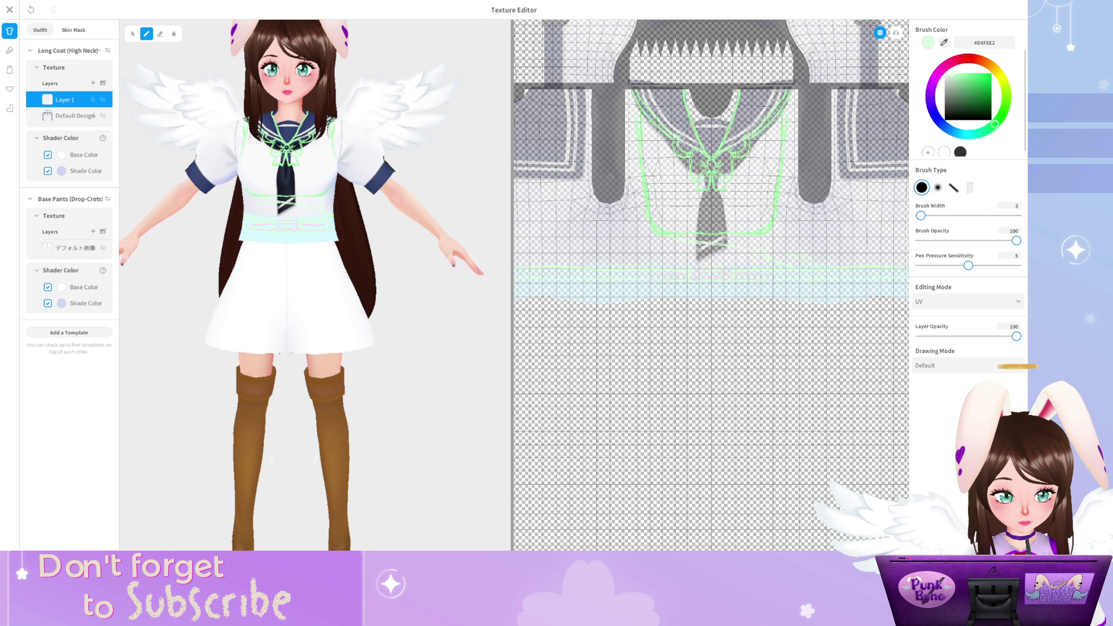
pyautogui.moveTo(953, 72); pyautogui.dragTo(961, 77)
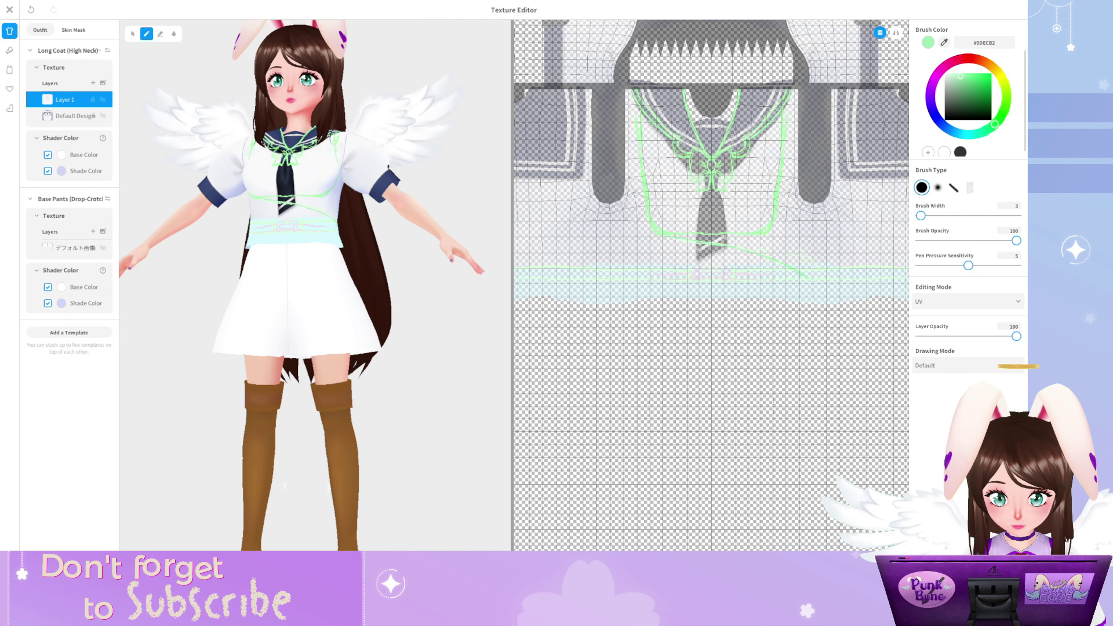
pyautogui.scroll(-3, 711, 285)
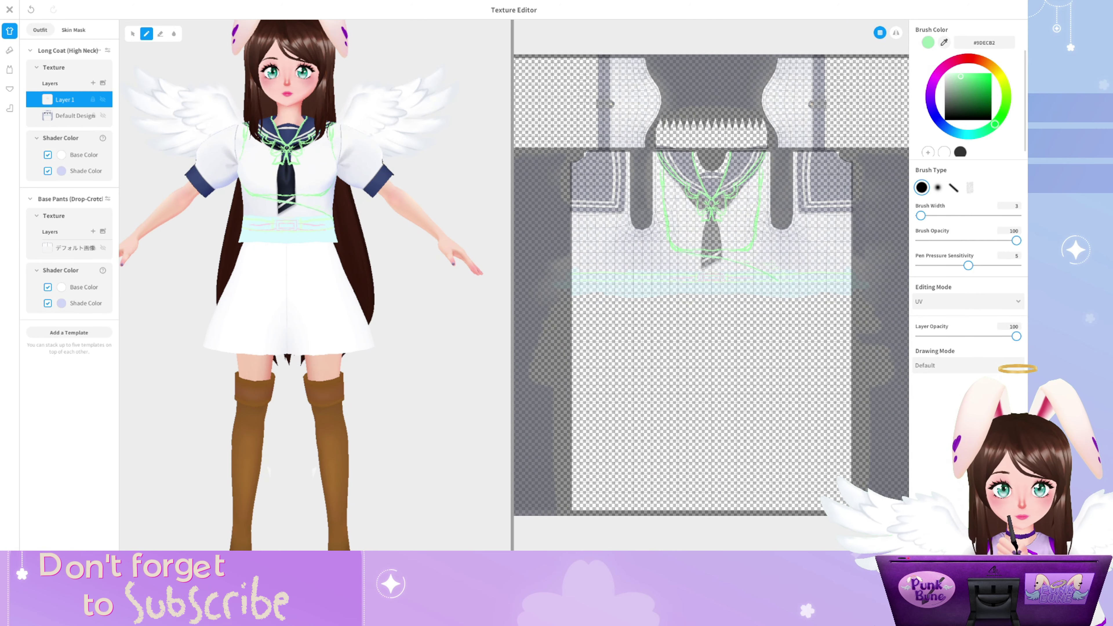
pyautogui.hotkey('ctrl', 'z')
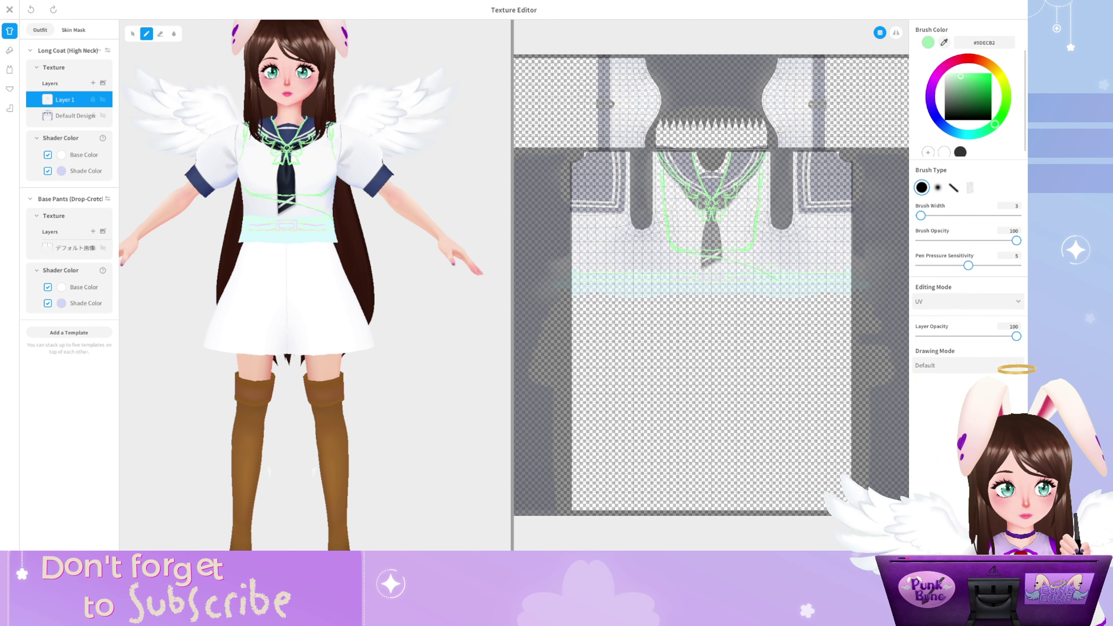
# Draw mirrored green guide lines on the sleeves, coat top, cuffs and collar
pyautogui.click(896, 32)
pyautogui.moveTo(604, 120); pyautogui.dragTo(604, 145)
pyautogui.moveTo(602, 79); pyautogui.dragTo(603, 56)
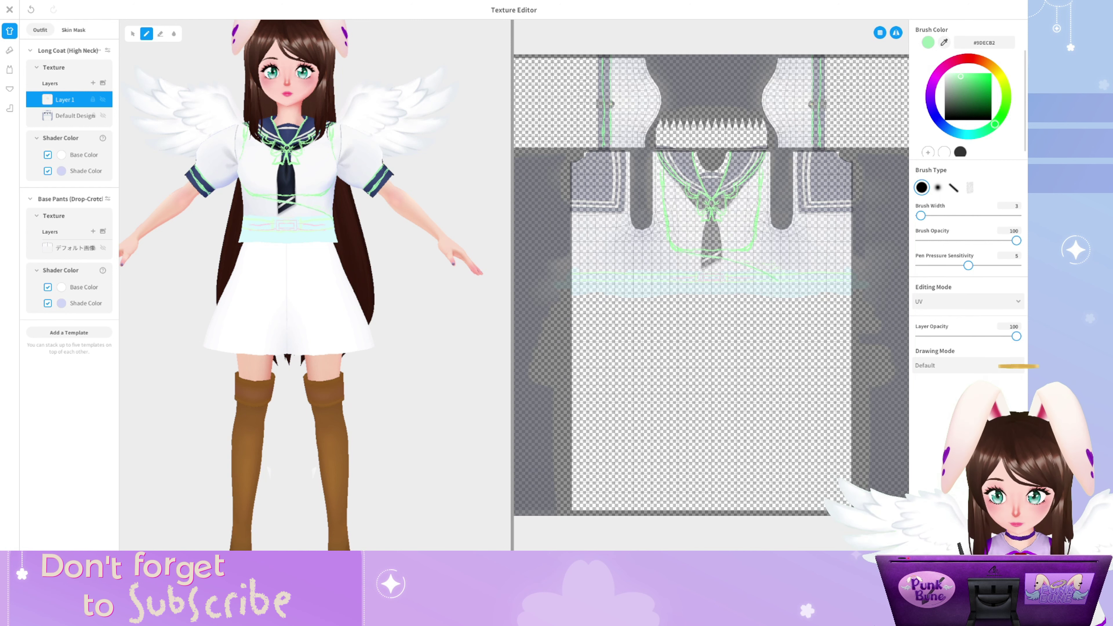
pyautogui.moveTo(624, 185)
pyautogui.mouseDown()
pyautogui.moveTo(624, 212)
pyautogui.moveTo(599, 212)
pyautogui.mouseUp()
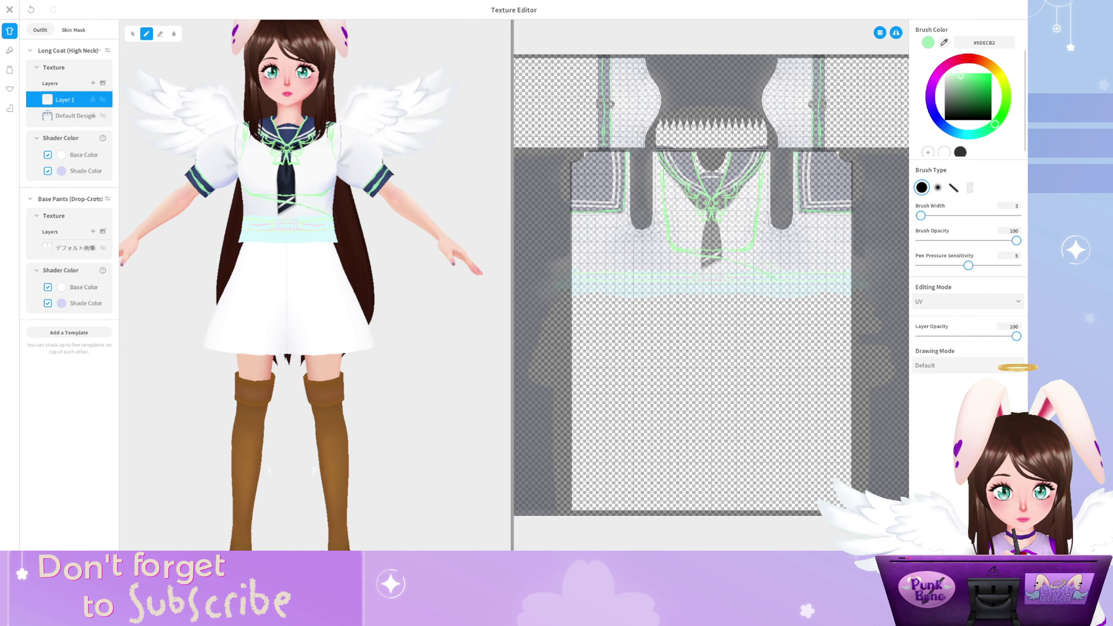
pyautogui.moveTo(654, 183); pyautogui.dragTo(654, 206)
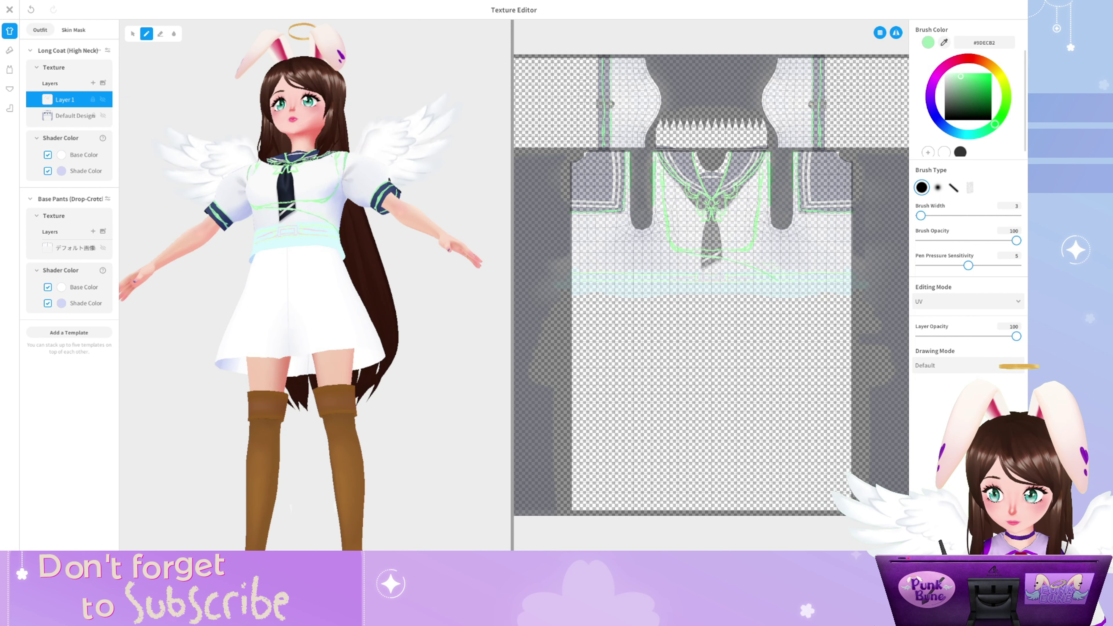
pyautogui.scroll(5, 331, 221)
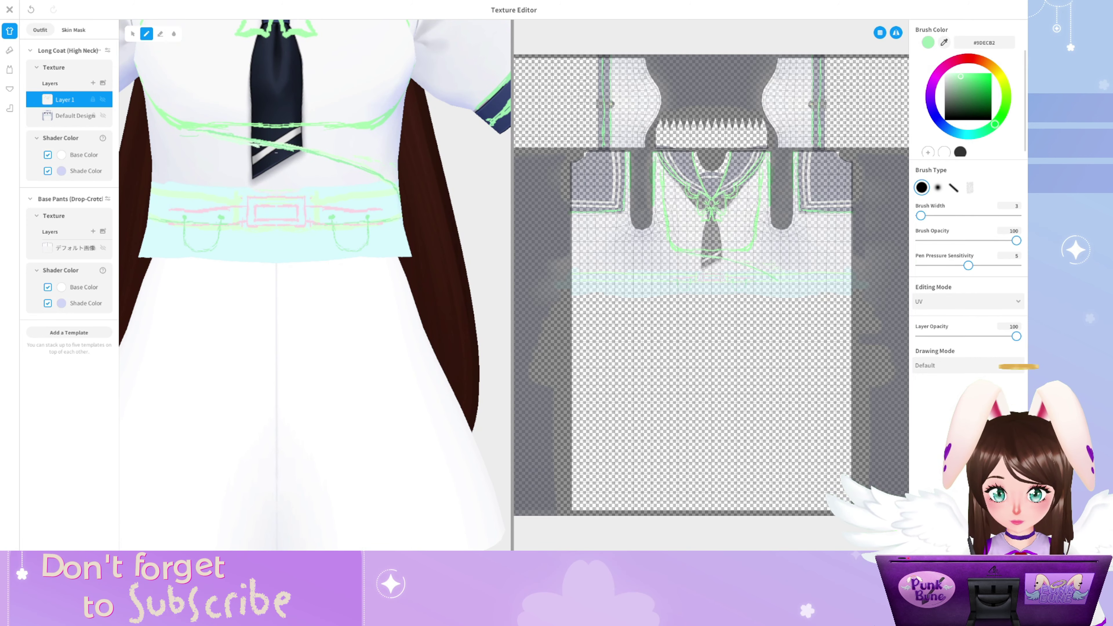
pyautogui.scroll(-5, 314, 285)
# Erase the lower waist band on the coat's Default Design and select the Base Pants layer
pyautogui.click(75, 115)
pyautogui.click(160, 33)
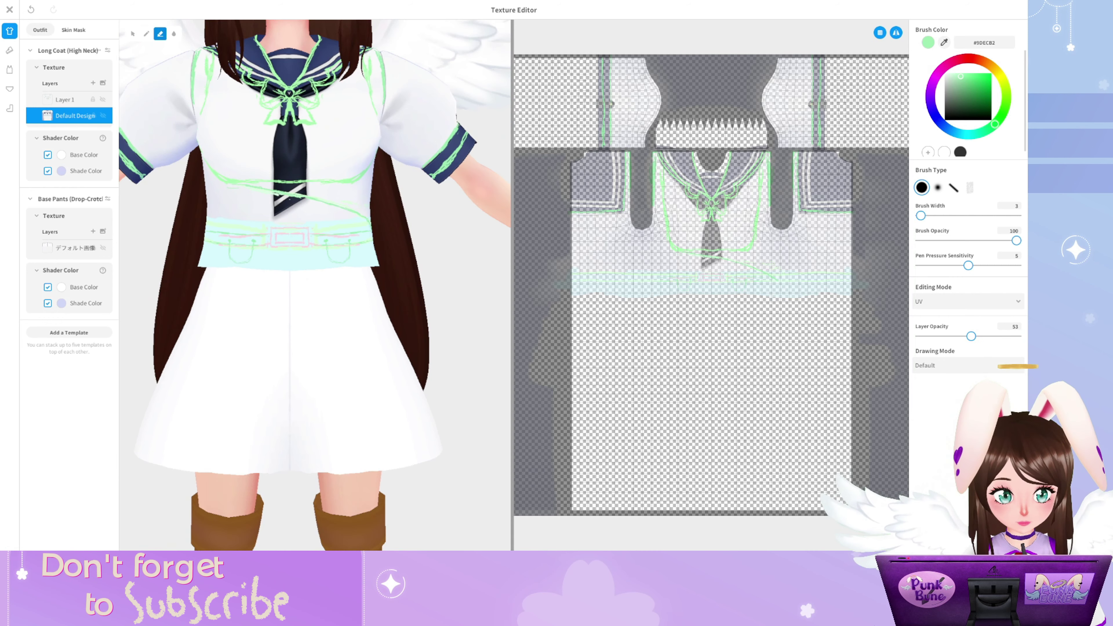
pyautogui.moveTo(710, 290); pyautogui.dragTo(589, 311)
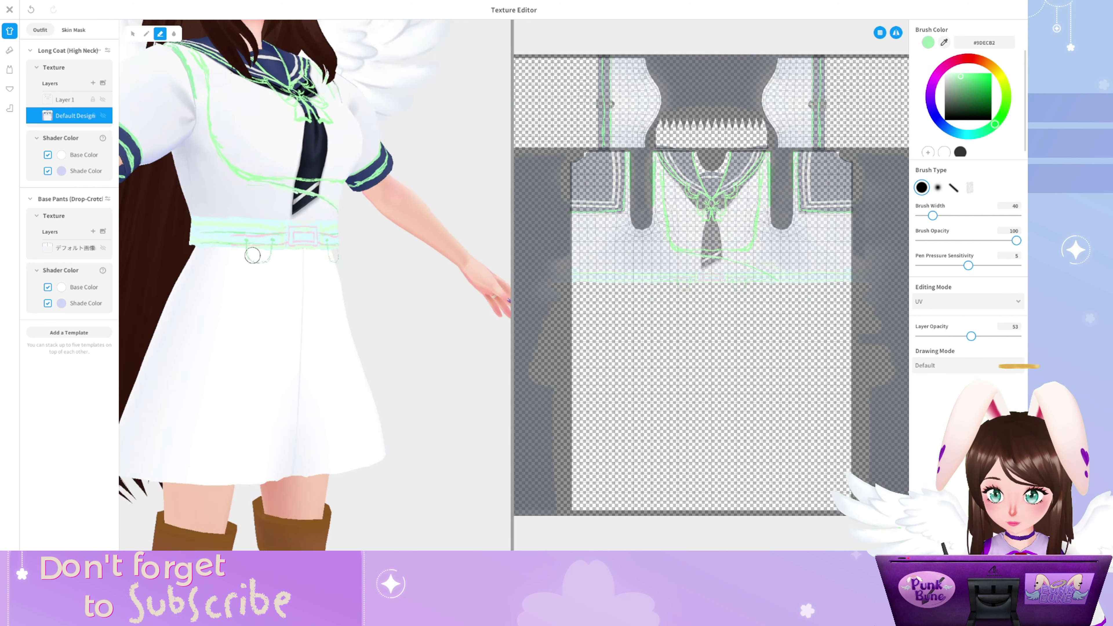
pyautogui.click(75, 248)
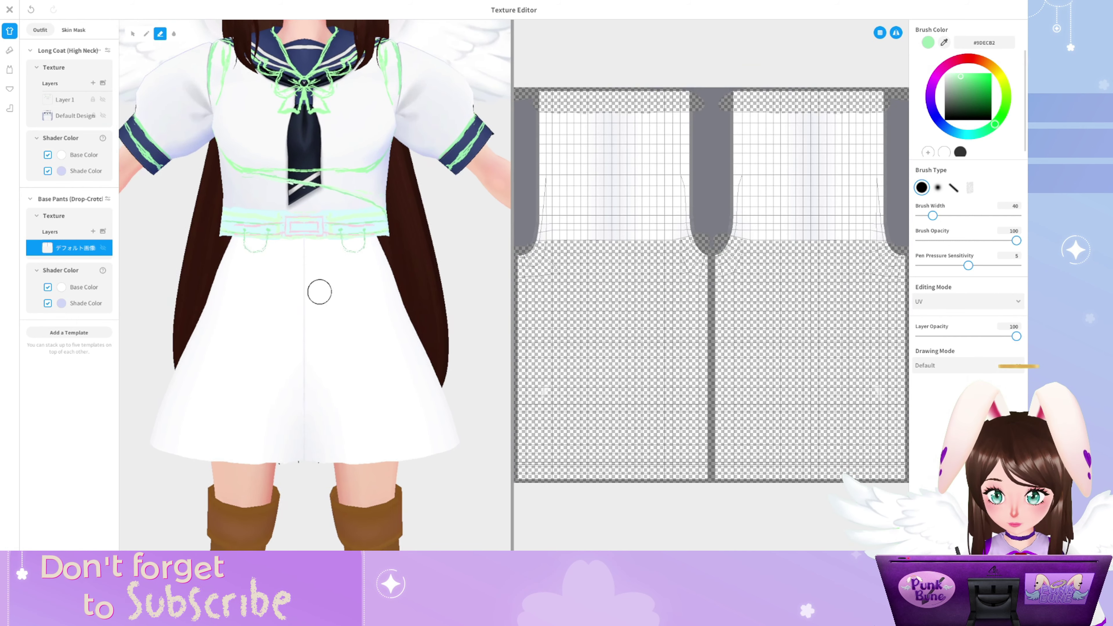
# Set the pen to brush width 6 with mirrored drawing turned off
pyautogui.press('p')
pyautogui.moveTo(932, 215); pyautogui.dragTo(922, 215)
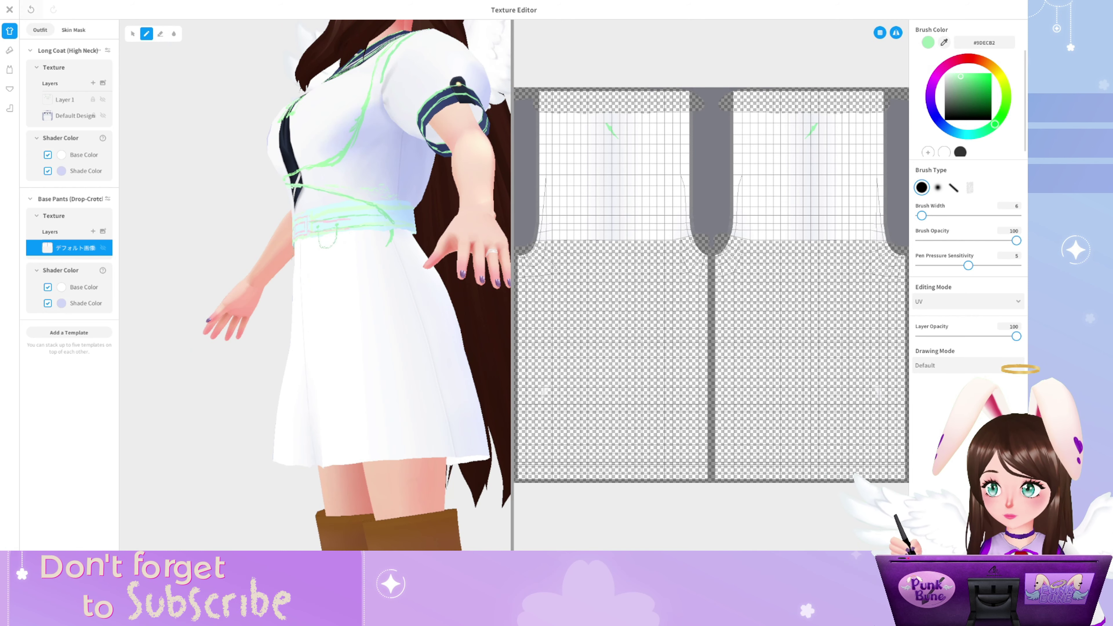
pyautogui.hotkey('ctrl', 'z')
pyautogui.click(895, 32)
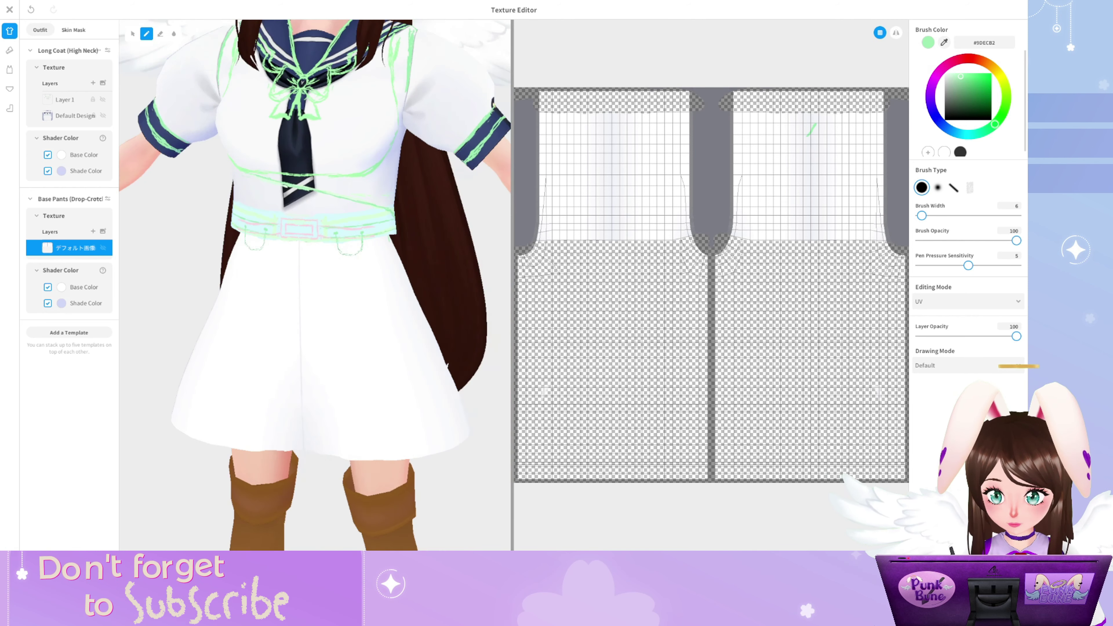
# Draw green fold lines across and down the skirt on the pants layer
pyautogui.moveTo(388, 255); pyautogui.dragTo(347, 283)
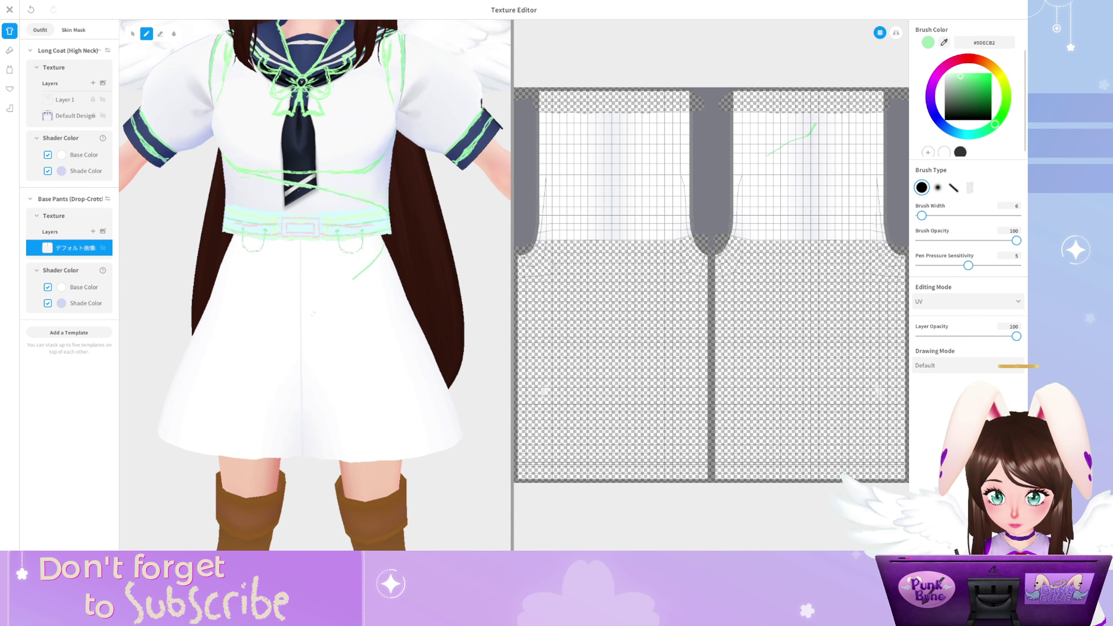
pyautogui.moveTo(351, 283)
pyautogui.mouseDown()
pyautogui.moveTo(331, 302)
pyautogui.moveTo(309, 275)
pyautogui.moveTo(316, 307)
pyautogui.moveTo(298, 332)
pyautogui.moveTo(272, 339)
pyautogui.mouseUp()
pyautogui.moveTo(358, 275); pyautogui.dragTo(349, 262)
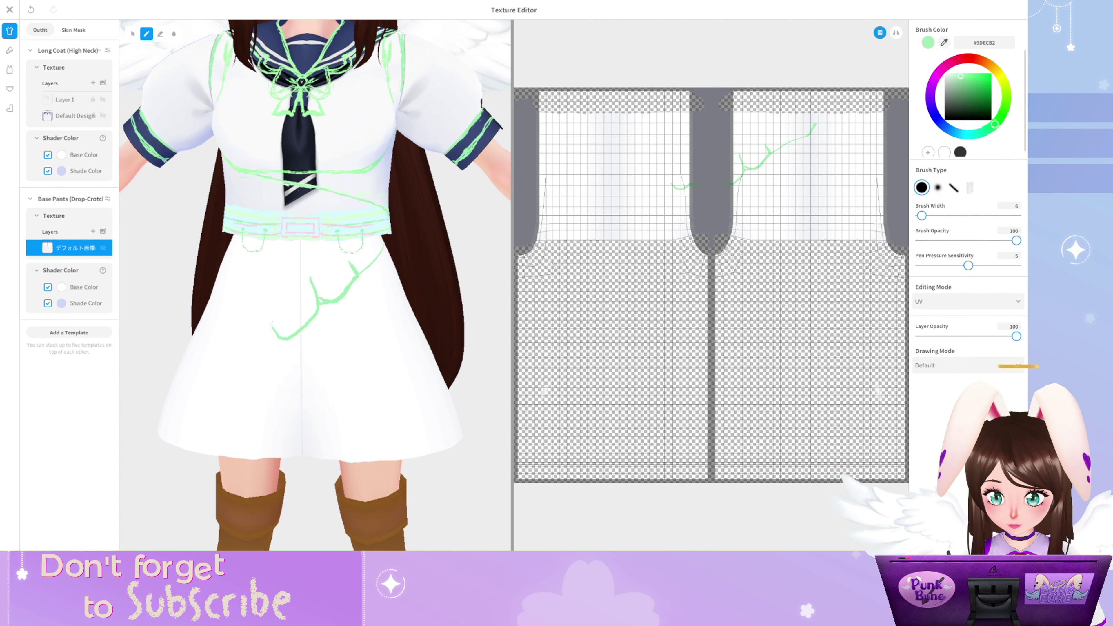
pyautogui.moveTo(270, 303)
pyautogui.mouseDown()
pyautogui.moveTo(280, 352)
pyautogui.moveTo(228, 405)
pyautogui.mouseUp()
pyautogui.moveTo(223, 311)
pyautogui.mouseDown()
pyautogui.moveTo(206, 410)
pyautogui.moveTo(237, 404)
pyautogui.mouseUp()
pyautogui.moveTo(160, 433); pyautogui.dragTo(204, 410)
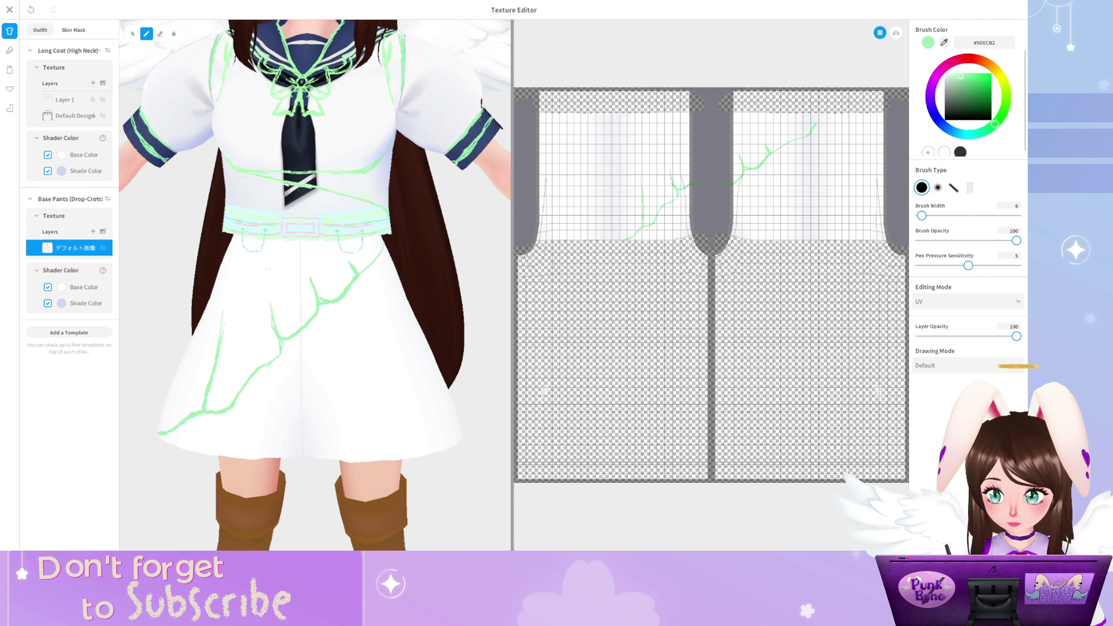
pyautogui.moveTo(310, 265); pyautogui.dragTo(319, 298)
pyautogui.moveTo(234, 244); pyautogui.dragTo(228, 271)
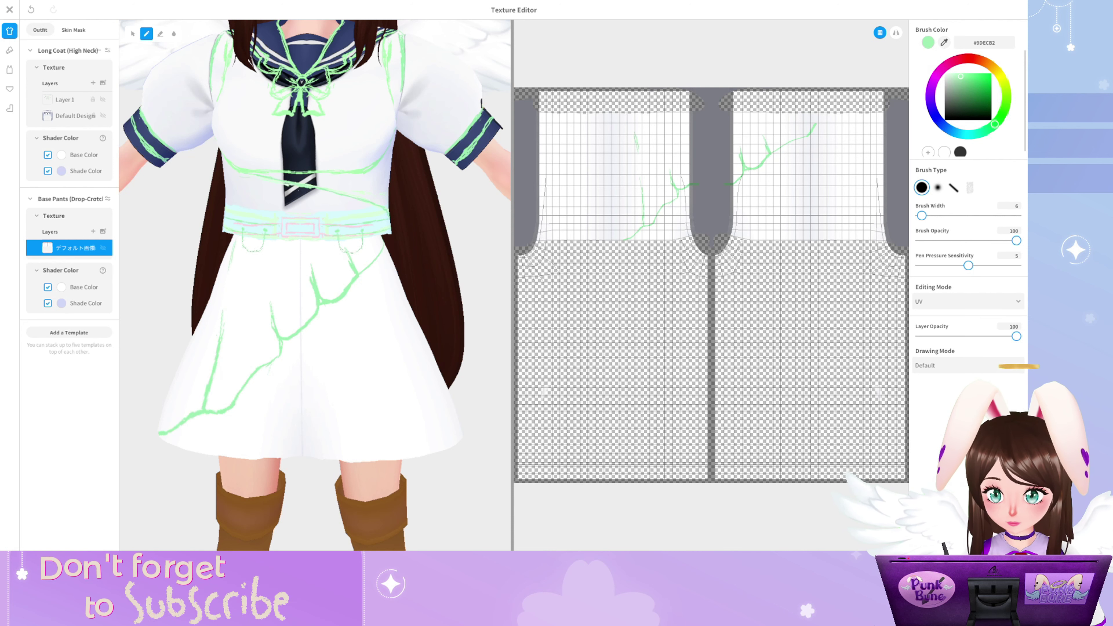
pyautogui.moveTo(351, 307); pyautogui.dragTo(263, 307)
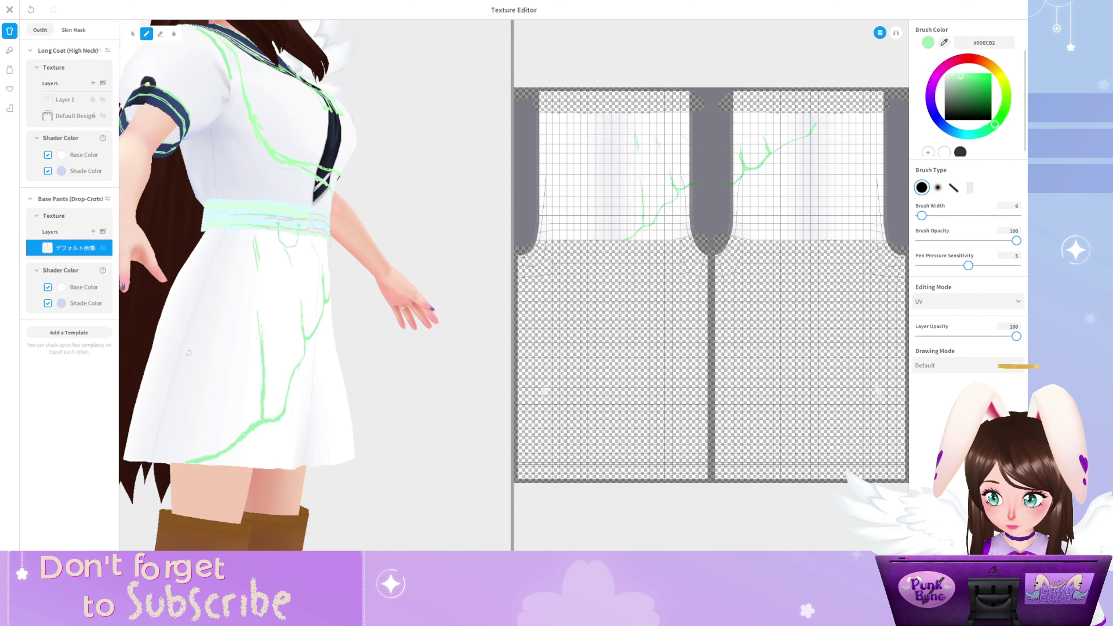
pyautogui.moveTo(212, 241); pyautogui.dragTo(219, 265)
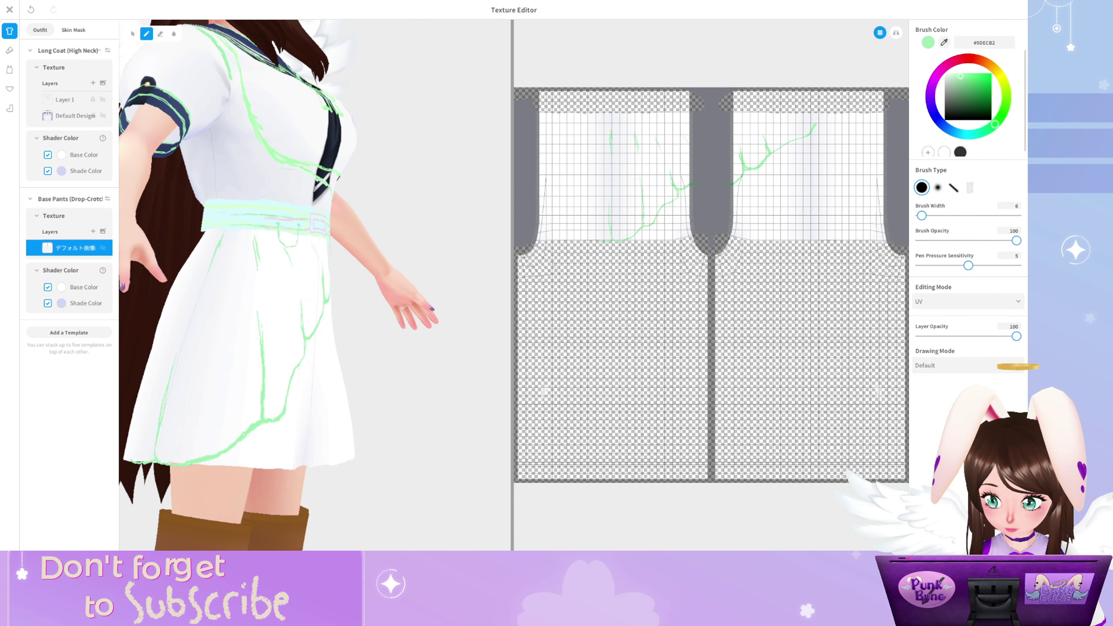
pyautogui.moveTo(162, 461); pyautogui.dragTo(245, 461)
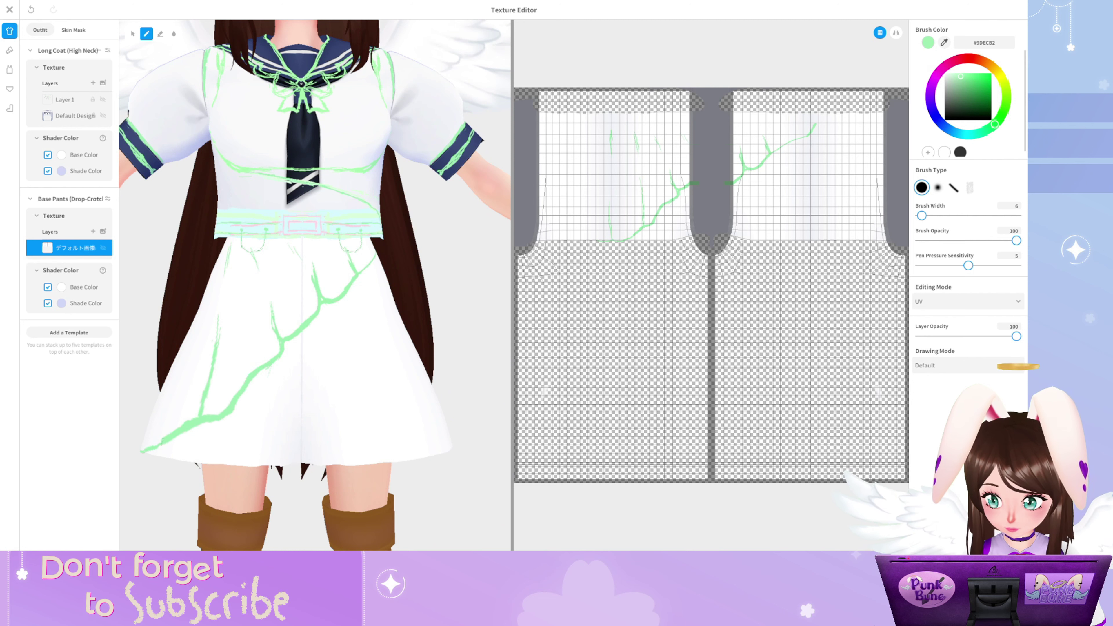
# Paint white over part of a skirt line, then re-pick the green line colour
pyautogui.click(160, 33)
pyautogui.click(65, 99)
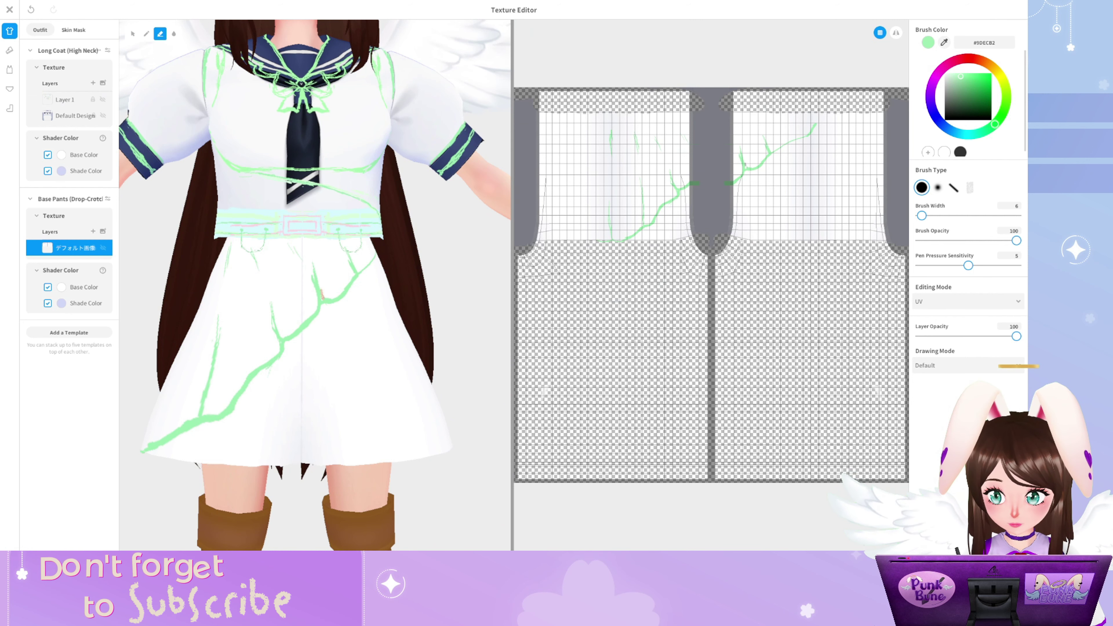
pyautogui.press('b')
pyautogui.keyDown('alt'); pyautogui.click(312, 281); pyautogui.keyUp('alt')
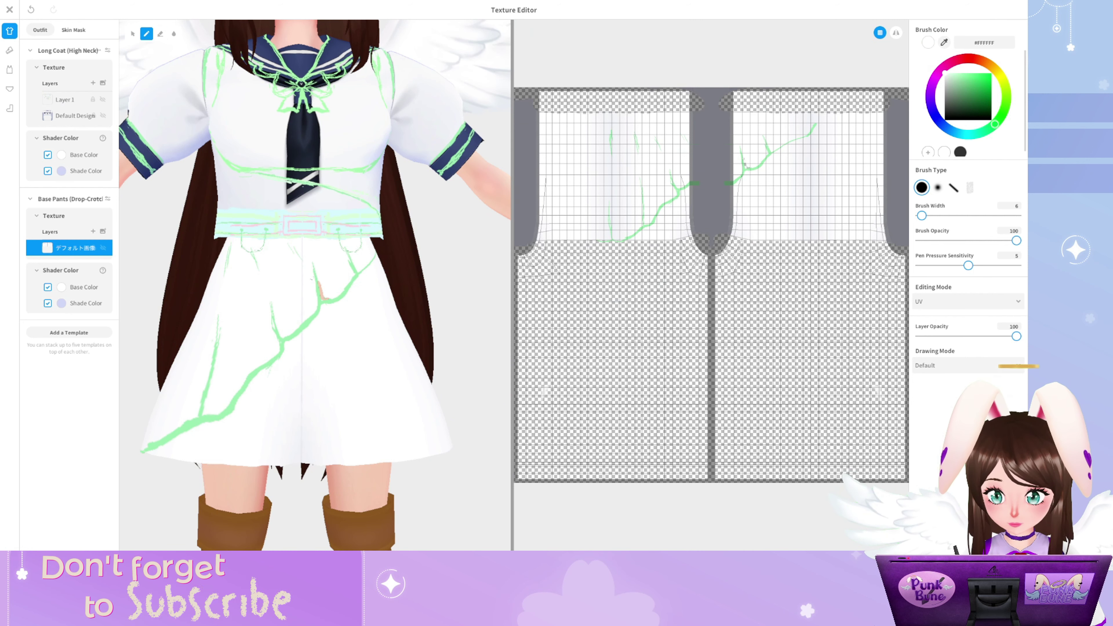
pyautogui.moveTo(273, 316); pyautogui.dragTo(276, 335)
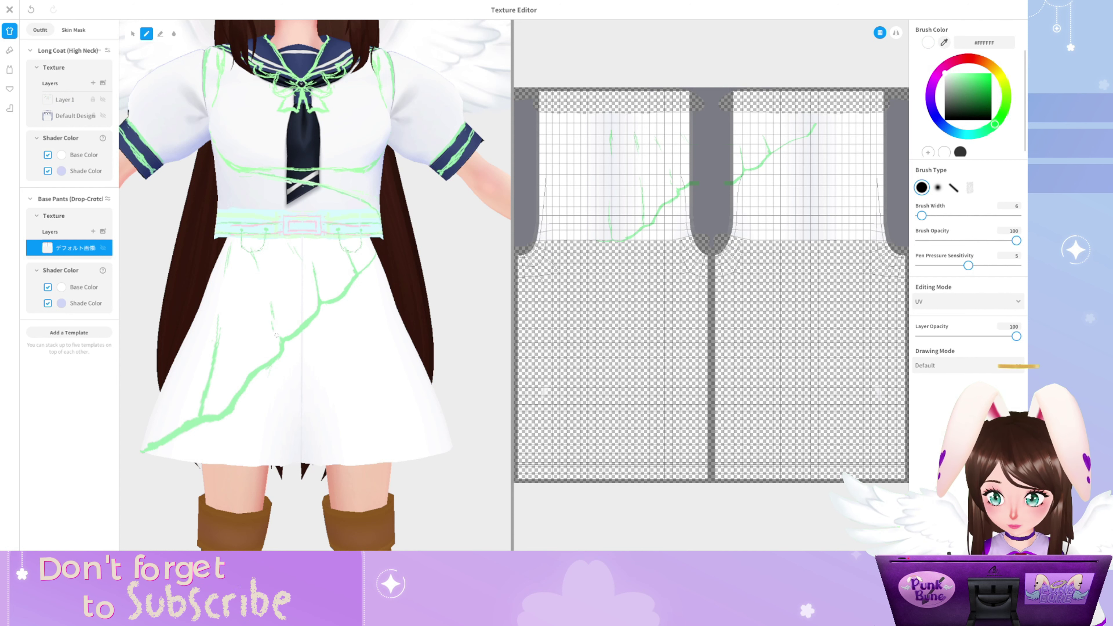
pyautogui.keyDown('alt'); pyautogui.click(208, 408); pyautogui.keyUp('alt')
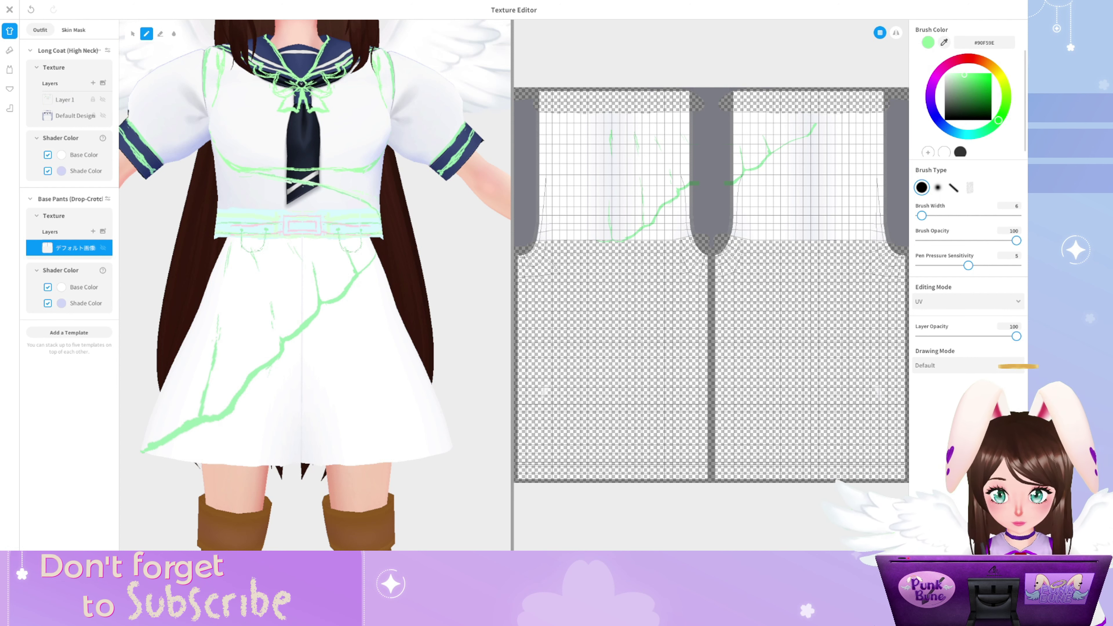
# Draw green lines down the skirt's right side and along its left edge and hem
pyautogui.moveTo(306, 307); pyautogui.dragTo(395, 307)
pyautogui.moveTo(367, 258); pyautogui.dragTo(403, 439)
pyautogui.moveTo(307, 307); pyautogui.dragTo(250, 307)
pyautogui.moveTo(376, 264)
pyautogui.mouseDown()
pyautogui.moveTo(388, 399)
pyautogui.moveTo(441, 451)
pyautogui.moveTo(455, 441)
pyautogui.mouseUp()
pyautogui.moveTo(456, 441); pyautogui.dragTo(349, 447)
pyautogui.moveTo(341, 409)
pyautogui.mouseDown()
pyautogui.moveTo(348, 463)
pyautogui.moveTo(469, 471)
pyautogui.mouseUp()
pyautogui.moveTo(327, 438); pyautogui.dragTo(351, 333)
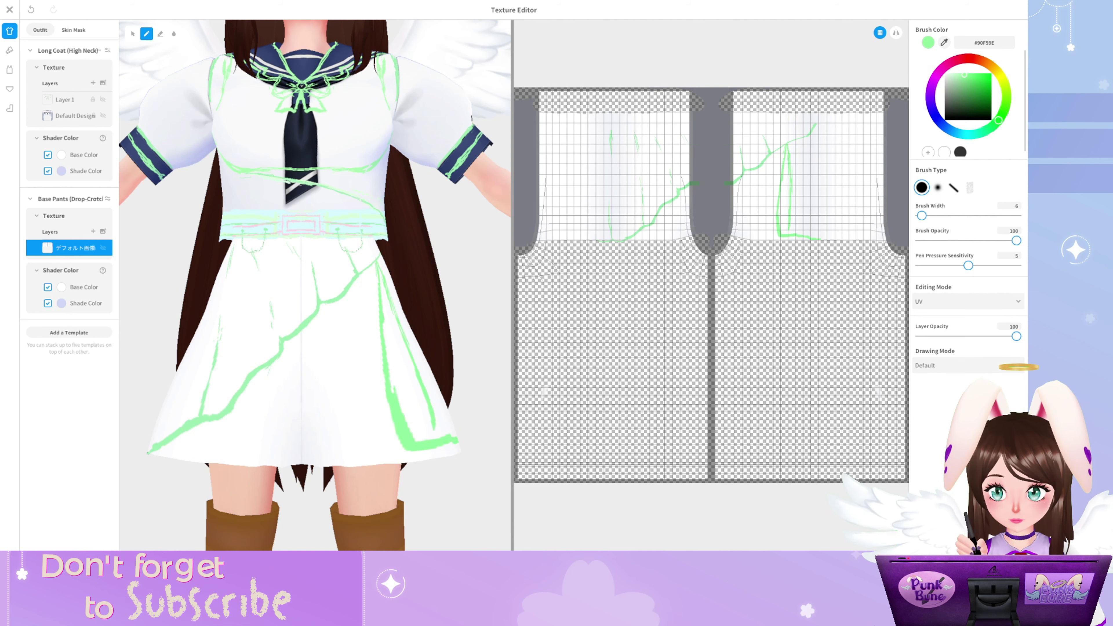
# Draw the hem line and tiered wavy ruffle lines across the skirt
pyautogui.scroll(-5, 345, 315)
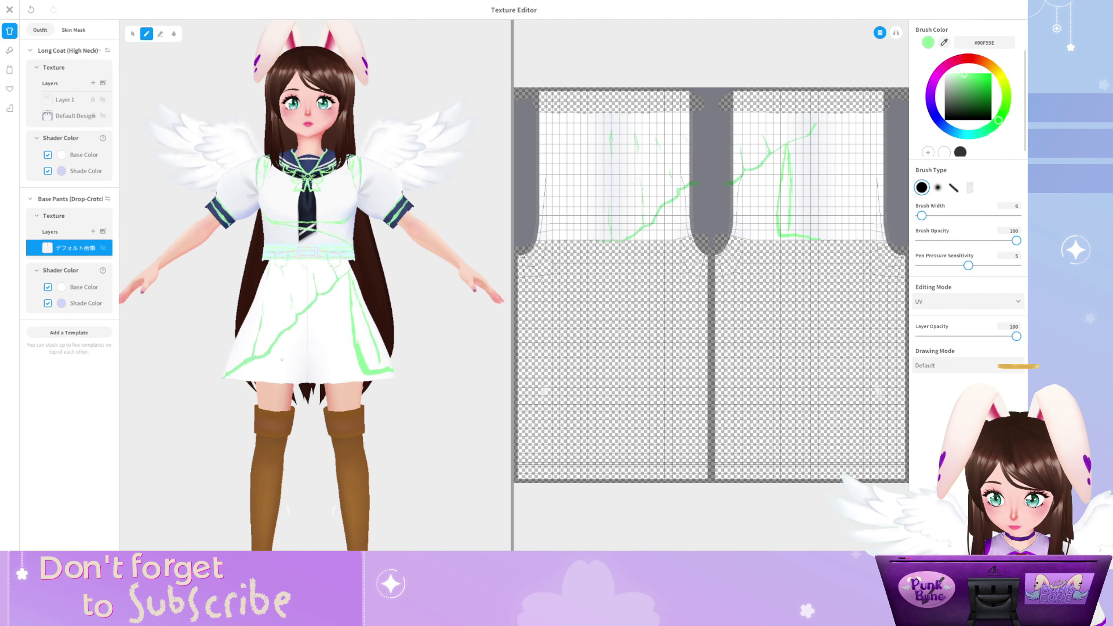
pyautogui.scroll(2, 282, 360)
pyautogui.moveTo(268, 373); pyautogui.dragTo(356, 374)
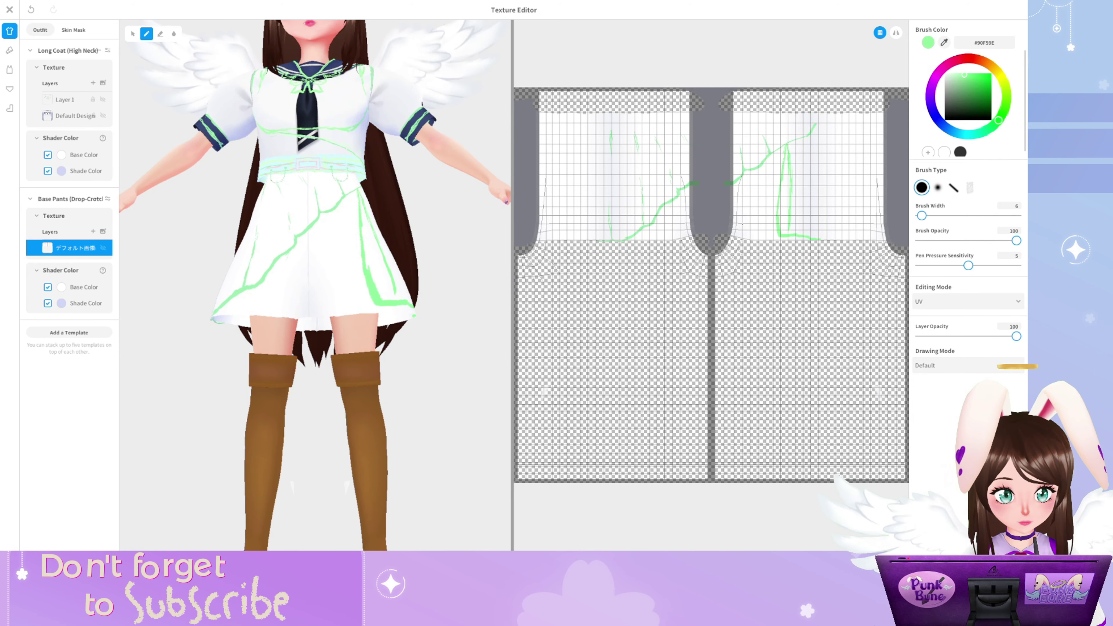
pyautogui.moveTo(220, 315)
pyautogui.mouseDown()
pyautogui.moveTo(415, 315)
pyautogui.moveTo(273, 301)
pyautogui.moveTo(370, 288)
pyautogui.mouseUp()
pyautogui.moveTo(271, 288); pyautogui.dragTo(362, 272)
pyautogui.moveTo(283, 268)
pyautogui.mouseDown()
pyautogui.moveTo(361, 247)
pyautogui.moveTo(304, 247)
pyautogui.moveTo(358, 203)
pyautogui.mouseUp()
pyautogui.moveTo(341, 207); pyautogui.dragTo(359, 200)
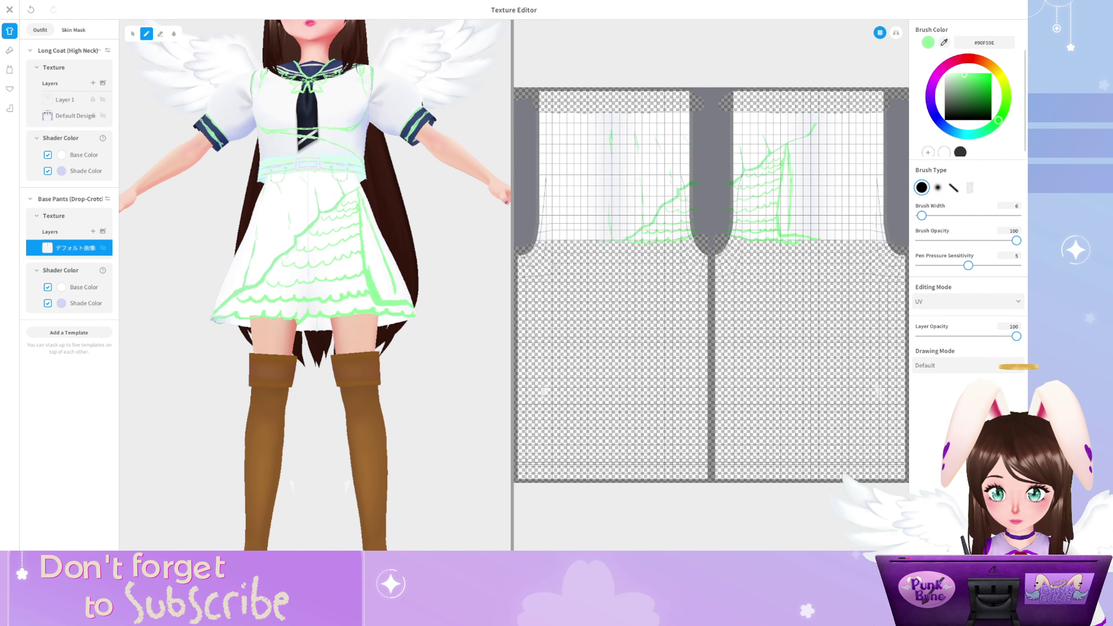
# On the coat's Default Design layer, paint the tie pale grey-white and erase the sleeve stripe
pyautogui.scroll(-3, 315, 285)
pyautogui.click(74, 115)
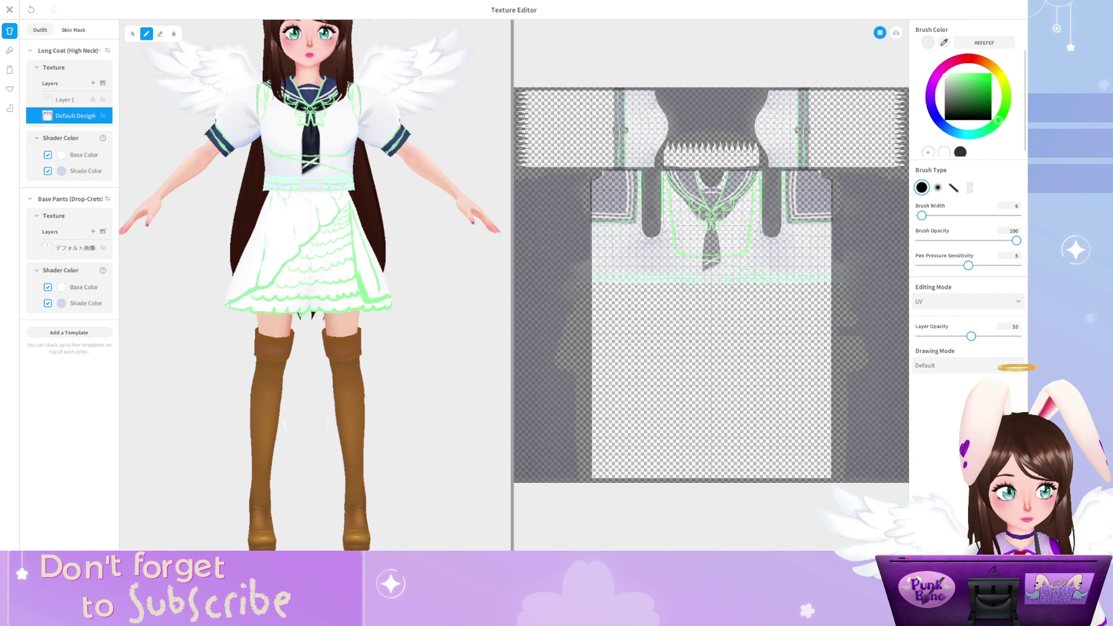
pyautogui.moveTo(714, 219)
pyautogui.mouseDown()
pyautogui.moveTo(693, 245)
pyautogui.moveTo(687, 181)
pyautogui.moveTo(721, 189)
pyautogui.moveTo(751, 133)
pyautogui.moveTo(730, 174)
pyautogui.moveTo(662, 128)
pyautogui.moveTo(714, 198)
pyautogui.moveTo(746, 138)
pyautogui.moveTo(708, 165)
pyautogui.moveTo(730, 164)
pyautogui.mouseUp()
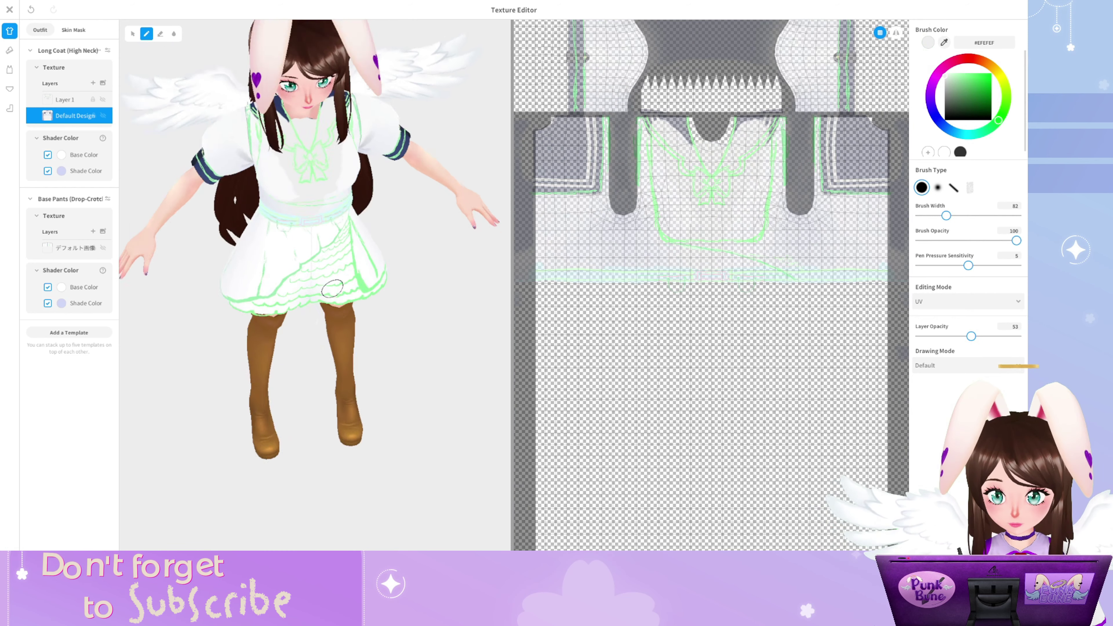
pyautogui.moveTo(280, 280); pyautogui.dragTo(331, 281)
pyautogui.click(160, 33)
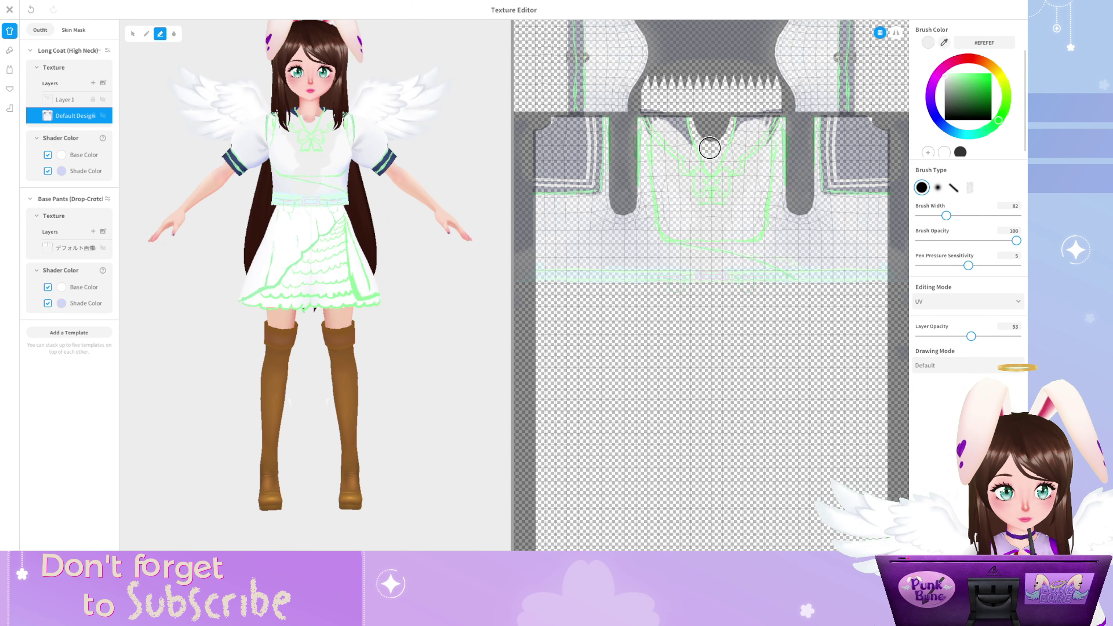
pyautogui.scroll(-2, 686, 485)
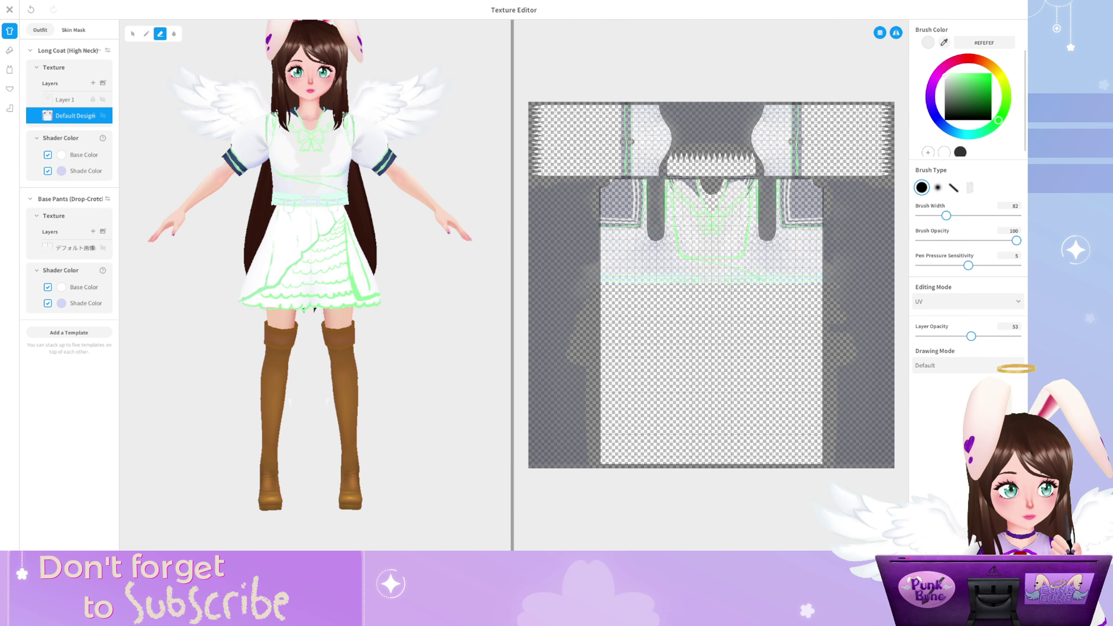
pyautogui.moveTo(616, 132); pyautogui.dragTo(618, 171)
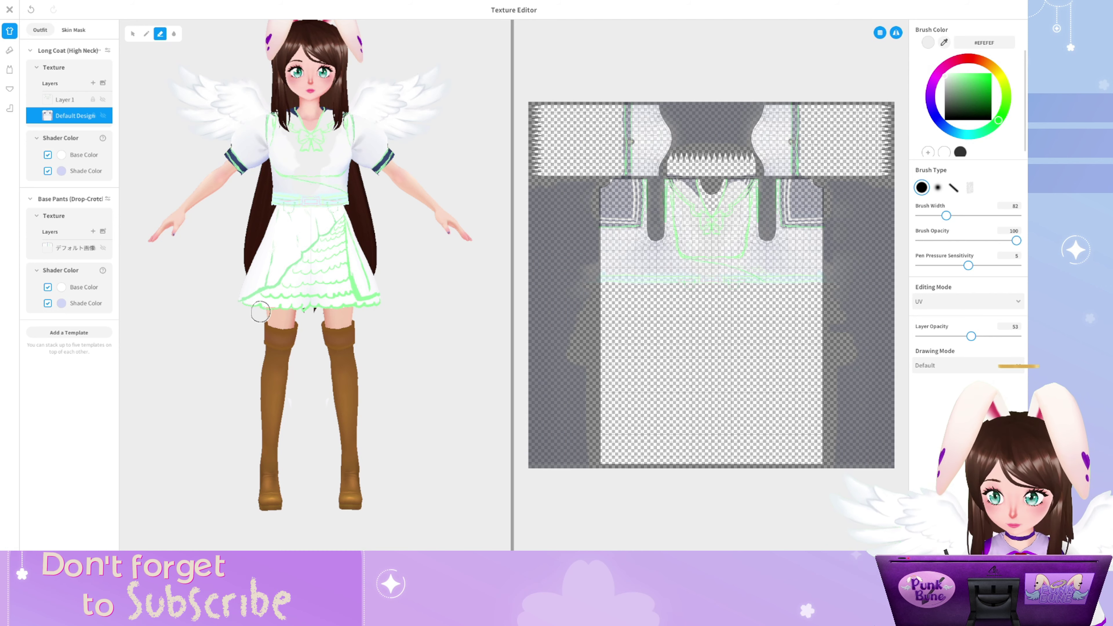
# Close the top's Texture Editor, bringing up the save prompt
pyautogui.click(309, 326)
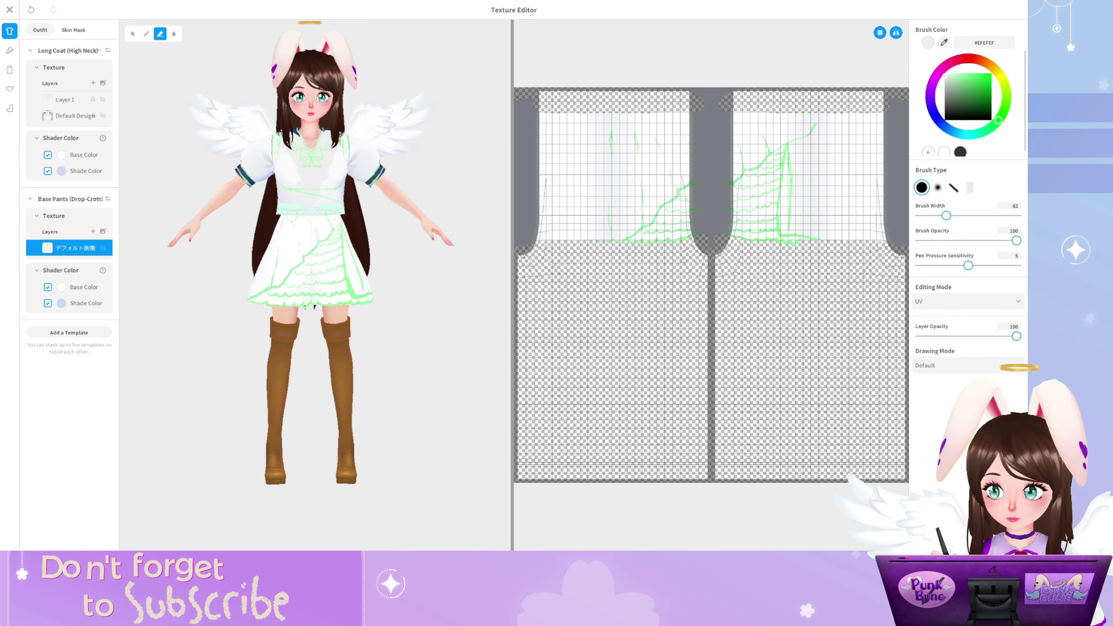
pyautogui.click(9, 108)
pyautogui.press('Escape')
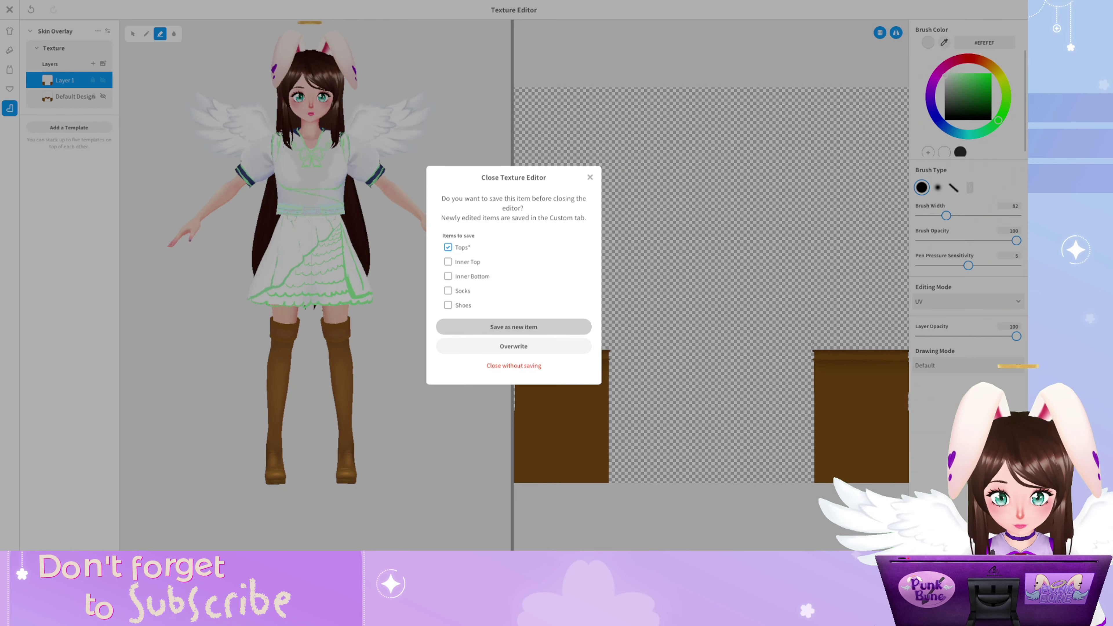
# Close the editor and create plain white ankle socks from a template
pyautogui.click(514, 327)
pyautogui.click(10, 185)
pyautogui.click(968, 45)
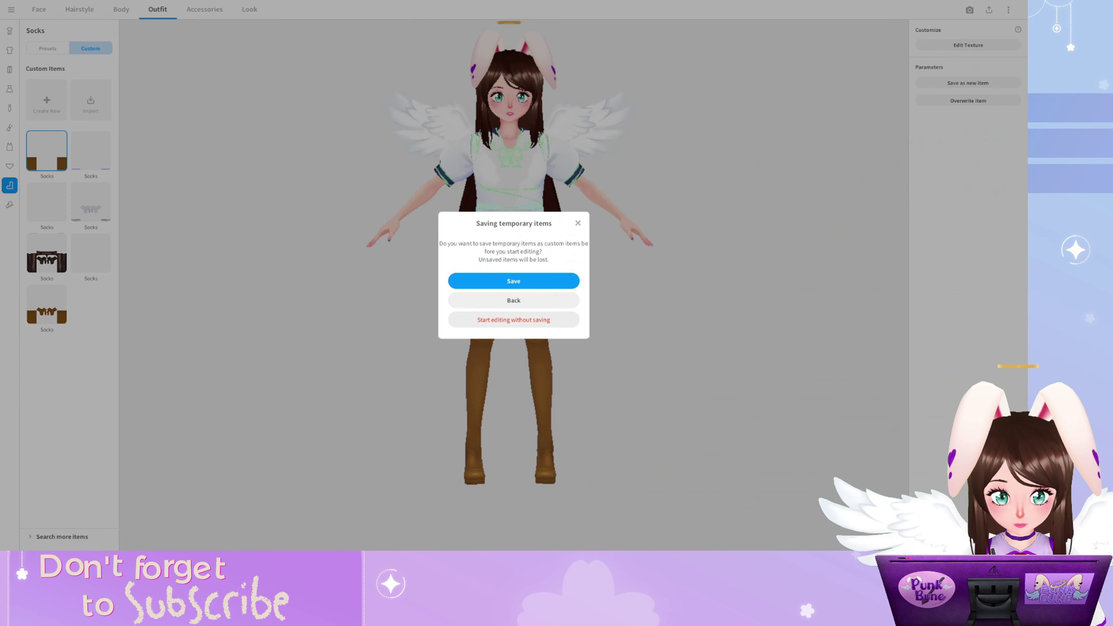
pyautogui.click(513, 281)
pyautogui.click(534, 206)
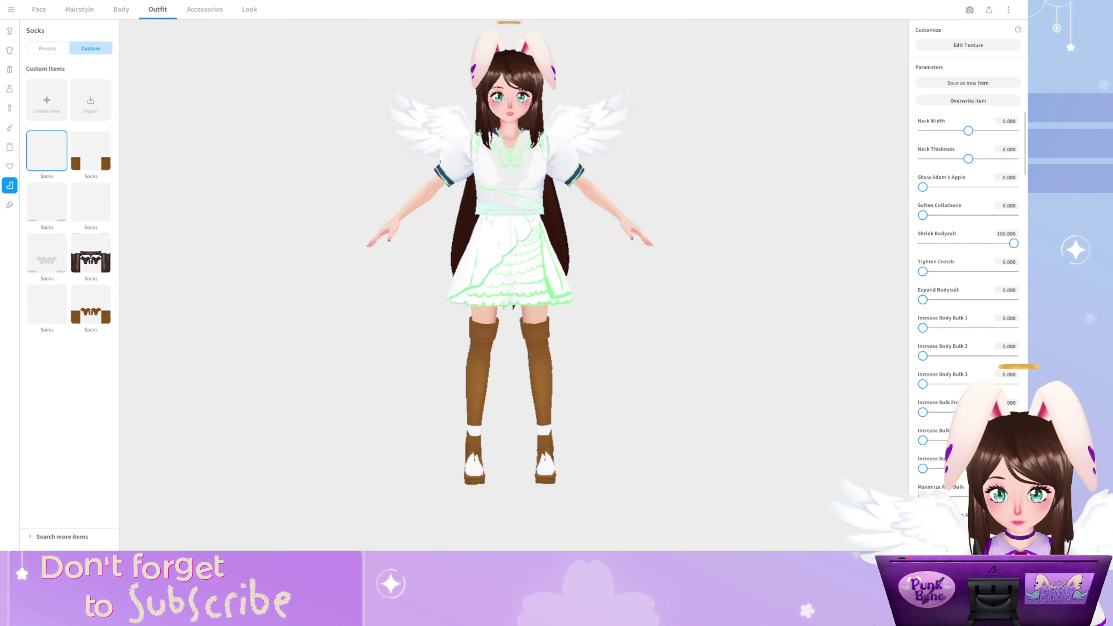
# Set Shoes to none and open the new socks' texture for painting
pyautogui.click(9, 205)
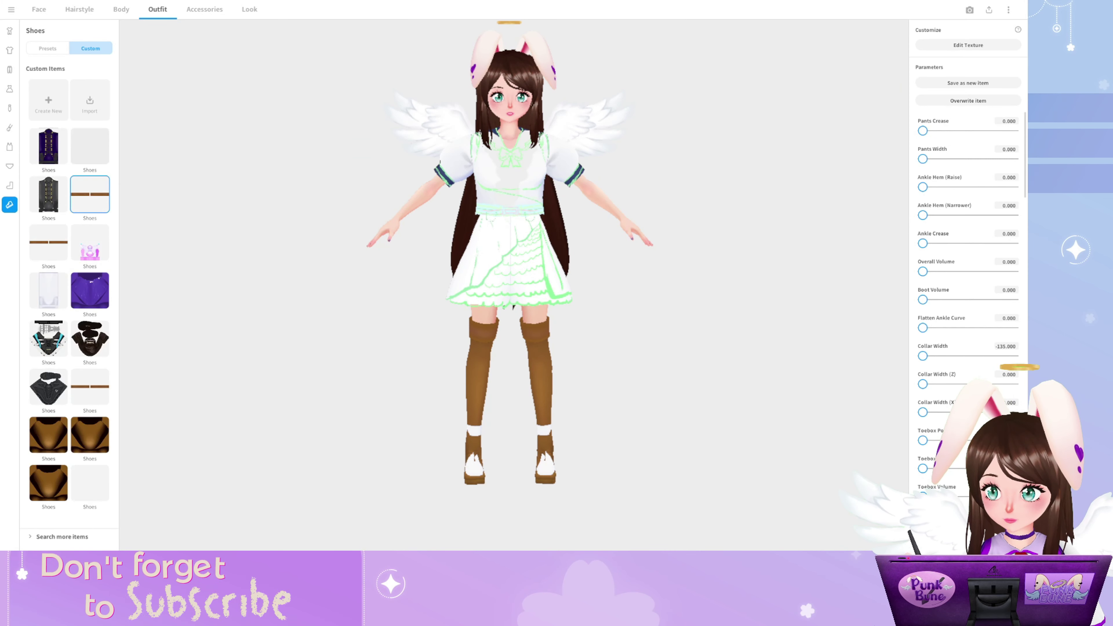
pyautogui.click(47, 48)
pyautogui.click(48, 87)
pyautogui.click(9, 185)
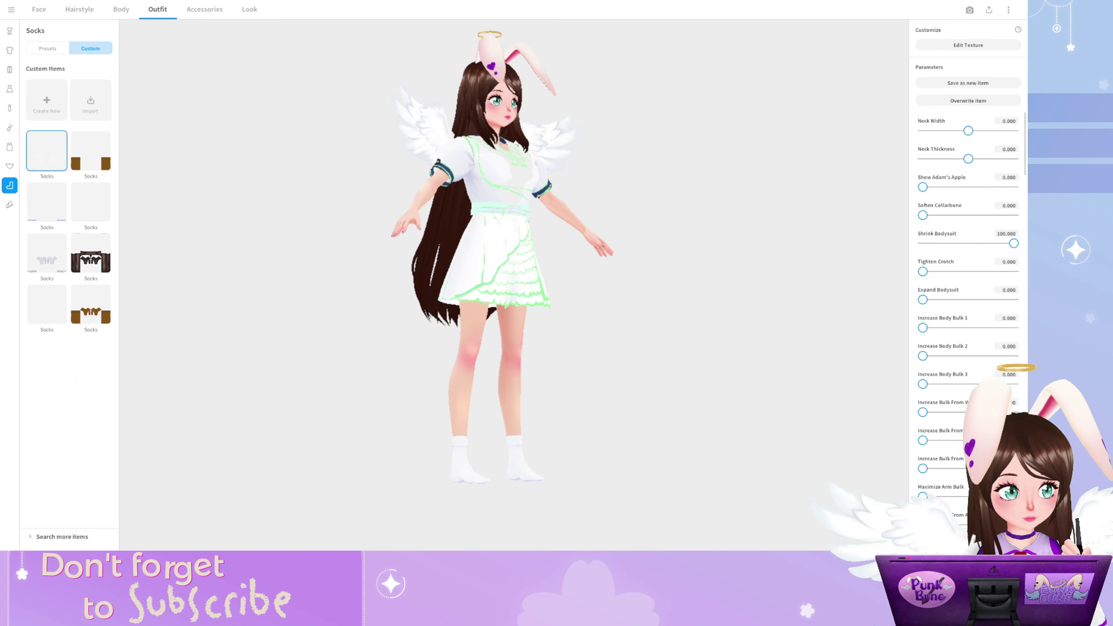
pyautogui.click(968, 44)
pyautogui.scroll(3, 316, 285)
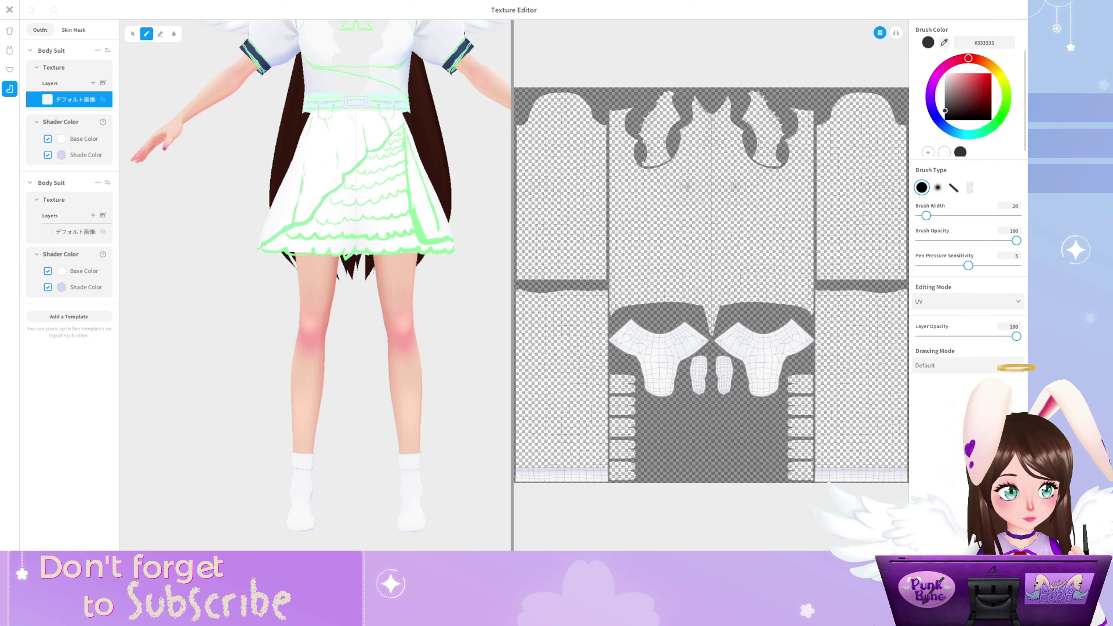
# With bright green and mirroring on, paint garter straps around both thighs
pyautogui.click(980, 74)
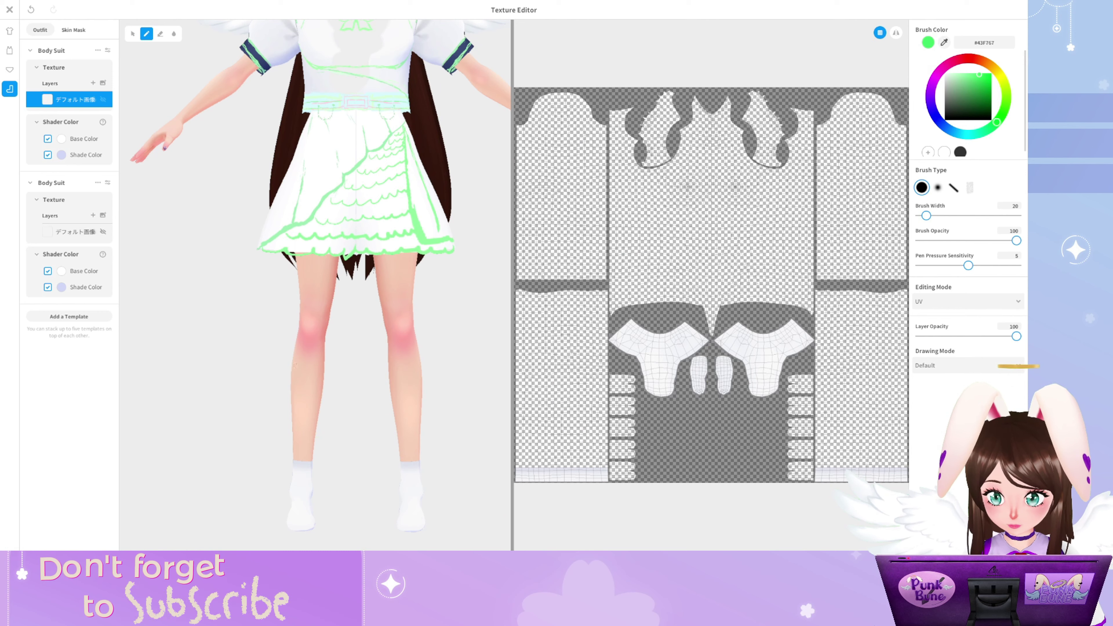
pyautogui.moveTo(316, 285); pyautogui.dragTo(337, 180)
pyautogui.scroll(2, 332, 175)
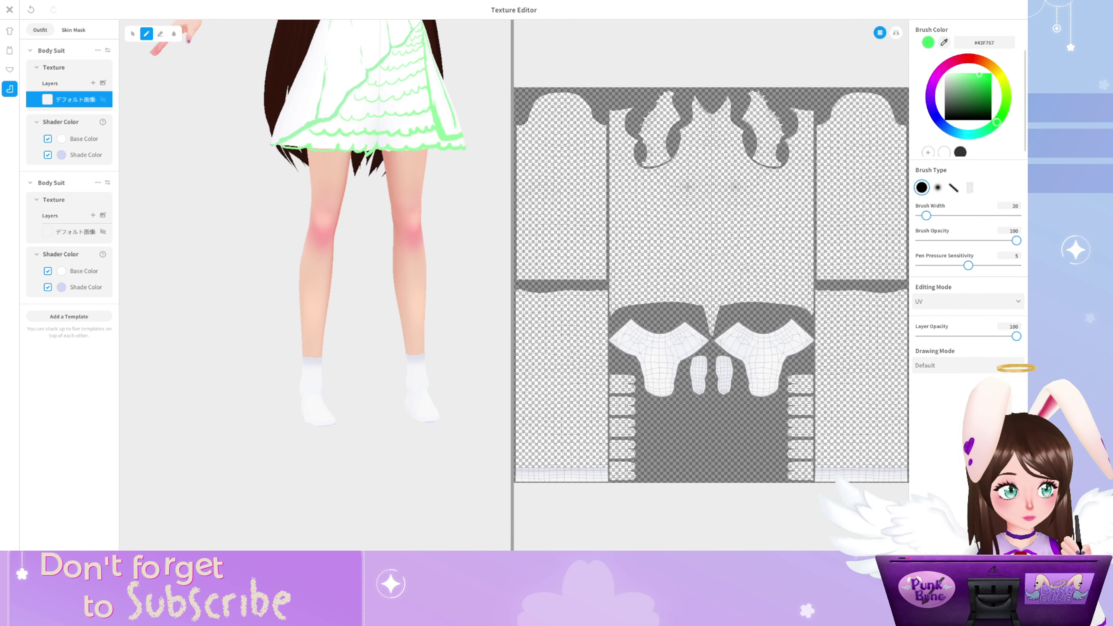
pyautogui.click(896, 32)
pyautogui.scroll(2, 331, 119)
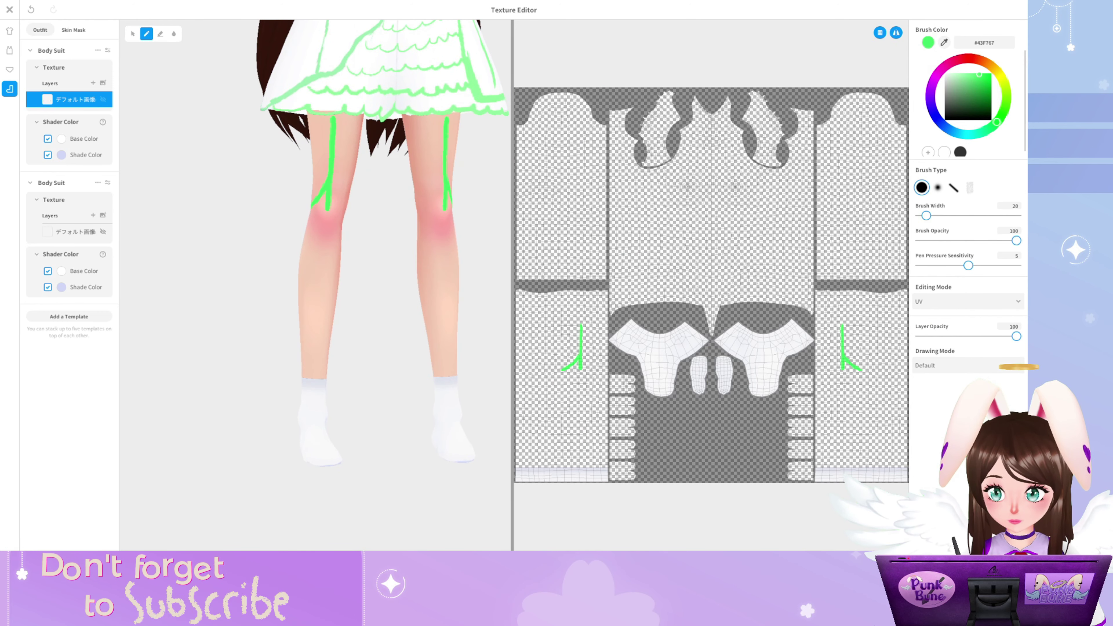
pyautogui.moveTo(316, 285); pyautogui.dragTo(394, 285)
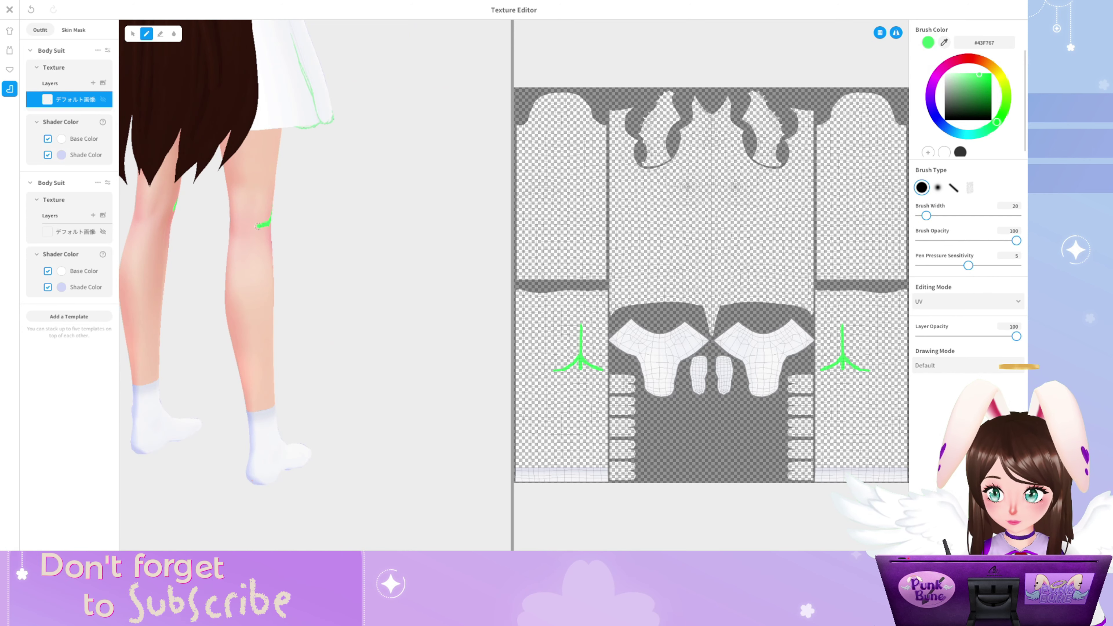
pyautogui.moveTo(257, 227); pyautogui.dragTo(240, 229)
pyautogui.moveTo(263, 285)
pyautogui.mouseDown()
pyautogui.moveTo(306, 264)
pyautogui.moveTo(348, 220)
pyautogui.moveTo(469, 215)
pyautogui.mouseUp()
pyautogui.moveTo(334, 217)
pyautogui.mouseDown()
pyautogui.moveTo(335, 132)
pyautogui.moveTo(334, 219)
pyautogui.moveTo(294, 219)
pyautogui.moveTo(333, 219)
pyautogui.mouseUp()
# Paint a green choker around the neck
pyautogui.press('p')
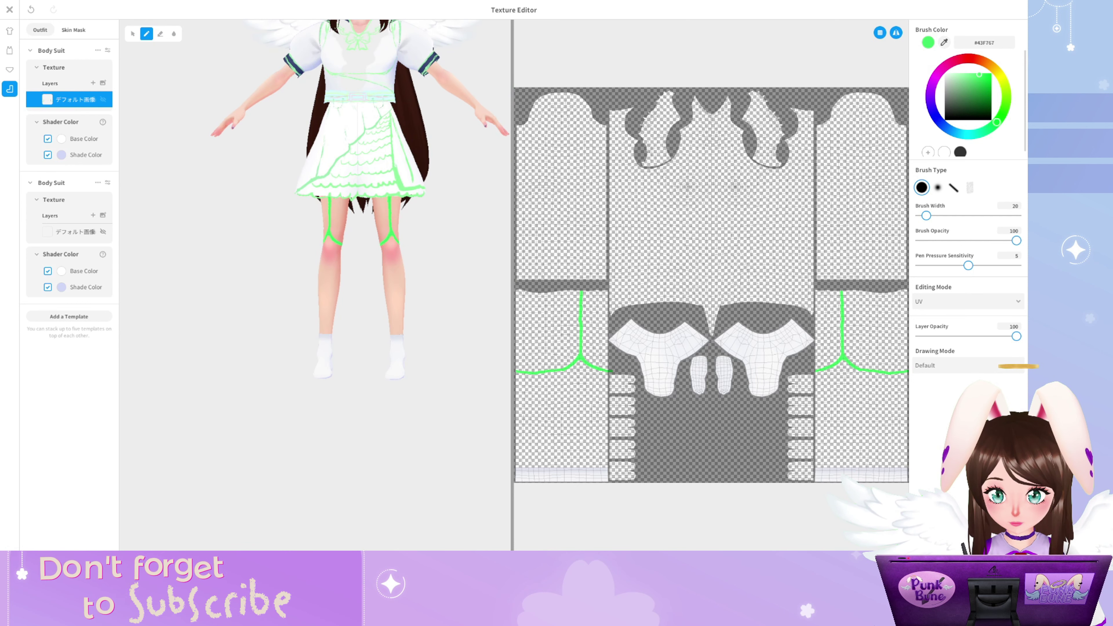
pyautogui.scroll(10, 301, 235)
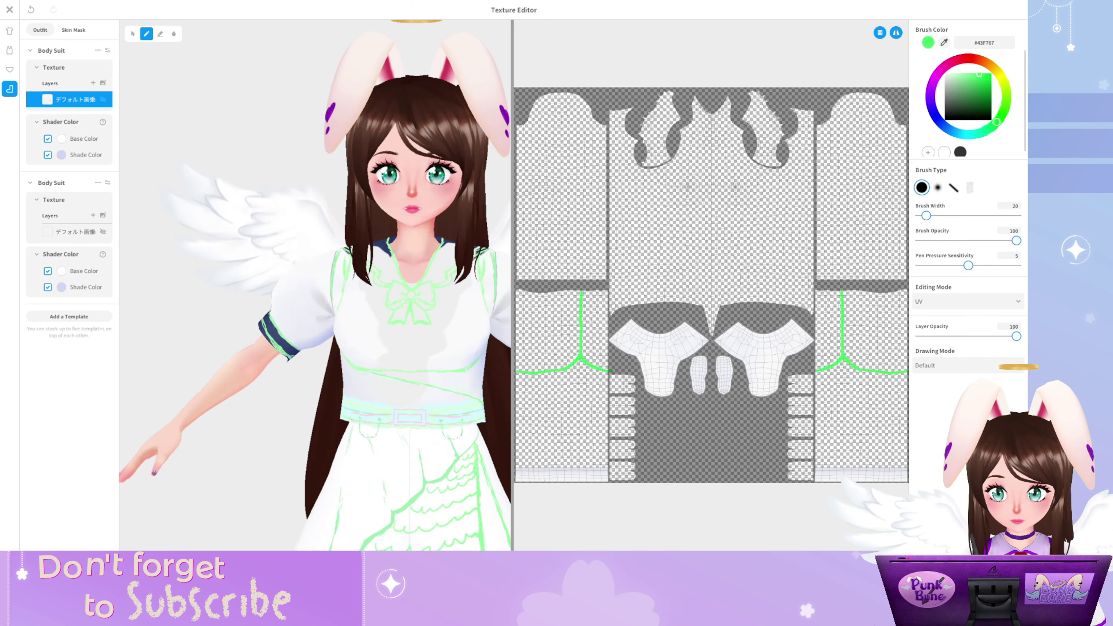
pyautogui.moveTo(261, 194); pyautogui.dragTo(298, 206)
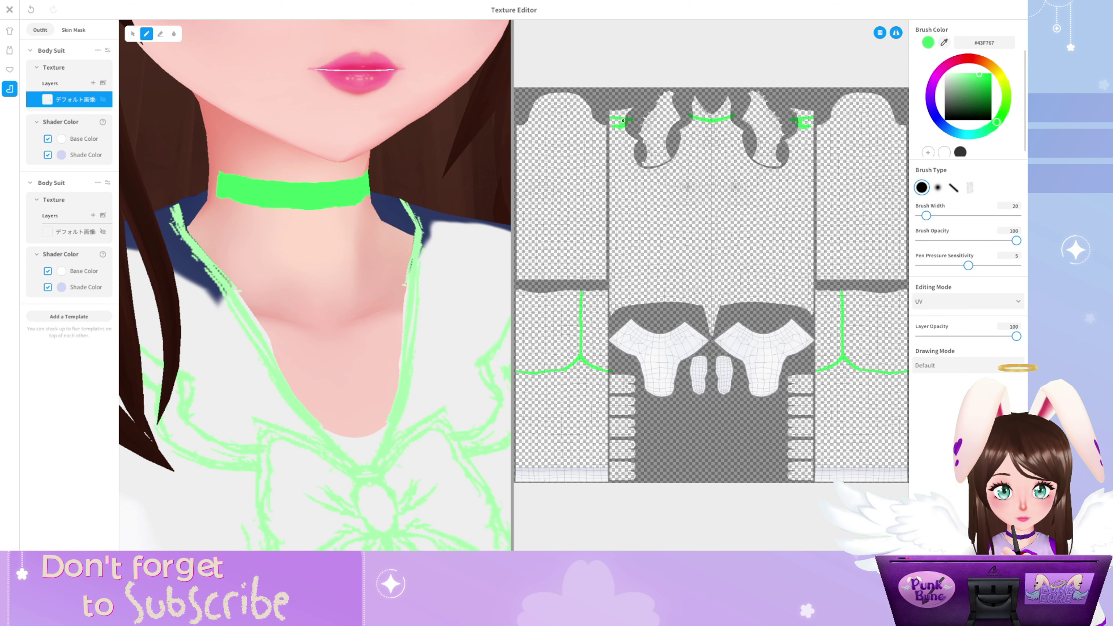
pyautogui.moveTo(215, 181); pyautogui.dragTo(190, 185)
# Review the body suit's shape parameters and adjust the brush width
pyautogui.click(107, 50)
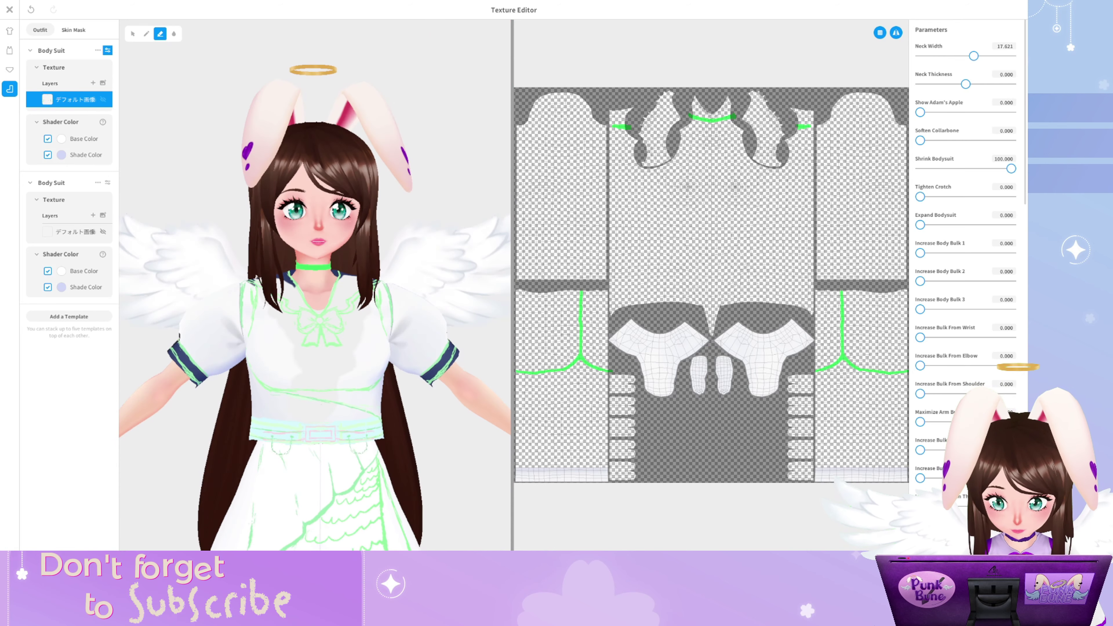
pyautogui.click(107, 50)
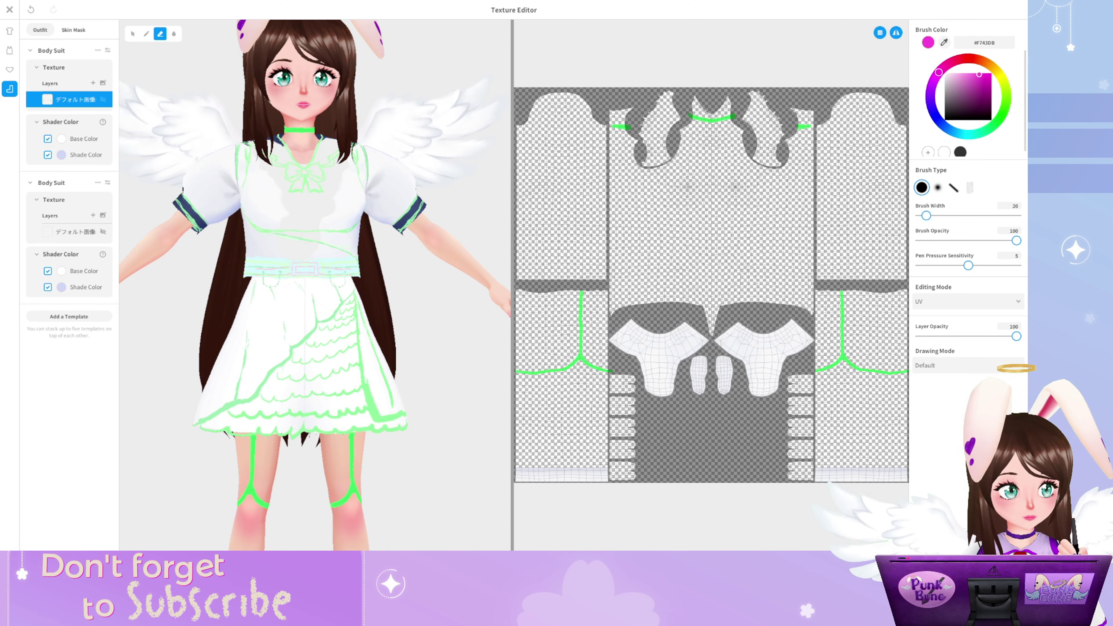
pyautogui.scroll(2, 711, 285)
pyautogui.scroll(5, 315, 285)
pyautogui.scroll(2, 315, 285)
pyautogui.press(']')
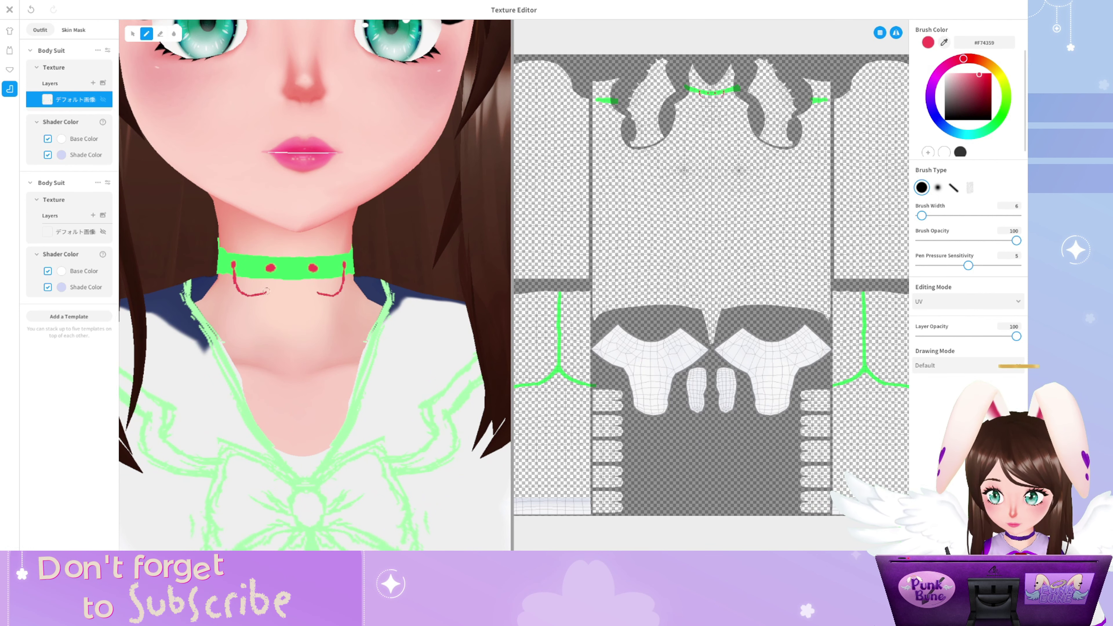
pyautogui.scroll(-5, 256, 295)
# Delete the duplicate Body Suit and close the socks texture editor
pyautogui.click(75, 232)
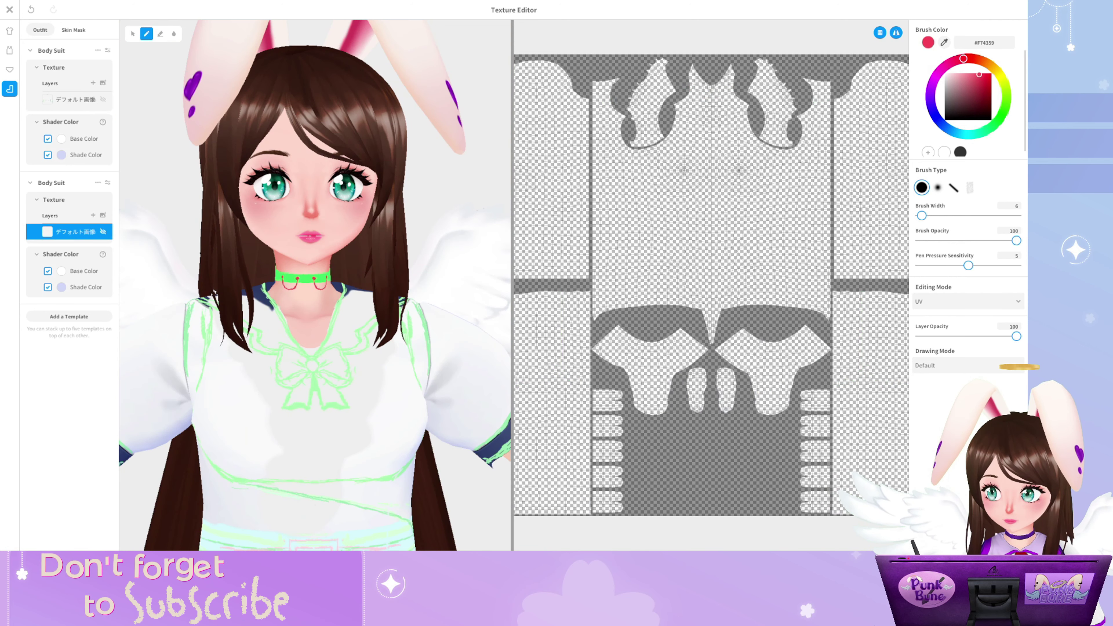
pyautogui.click(63, 196)
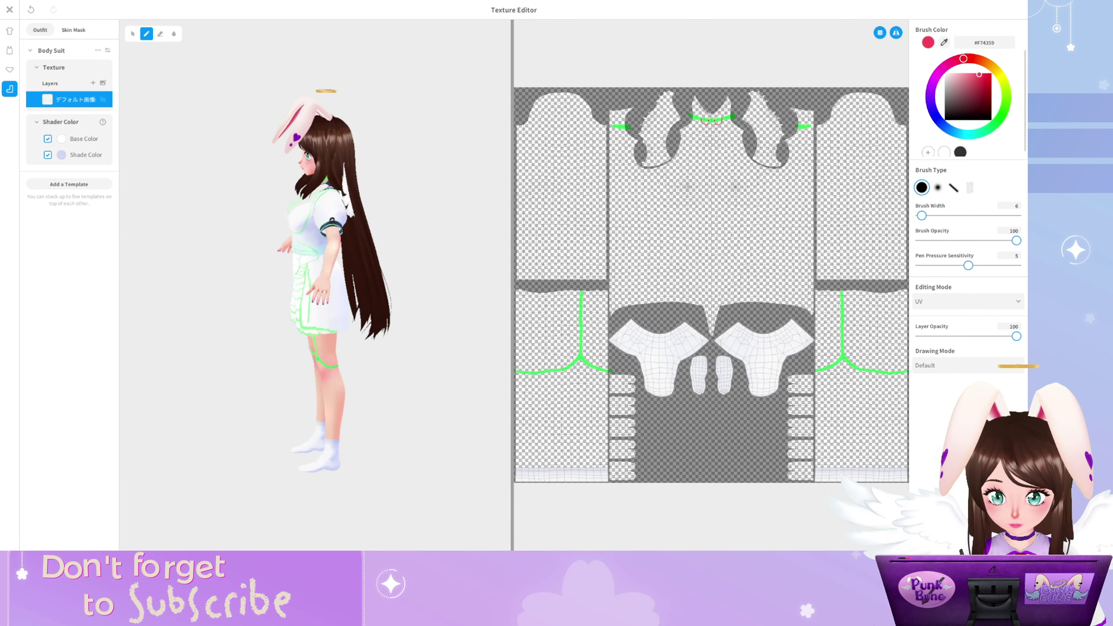
pyautogui.press('Escape')
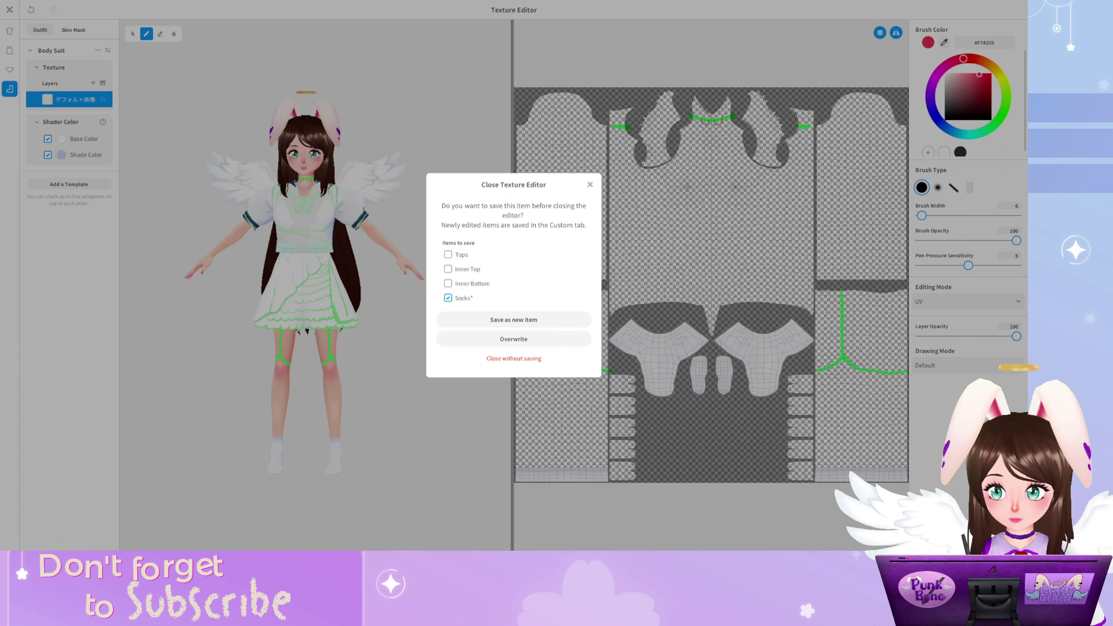
# Save the socks, then after trying several shoe presets, put on black lace-up boots
pyautogui.click(513, 319)
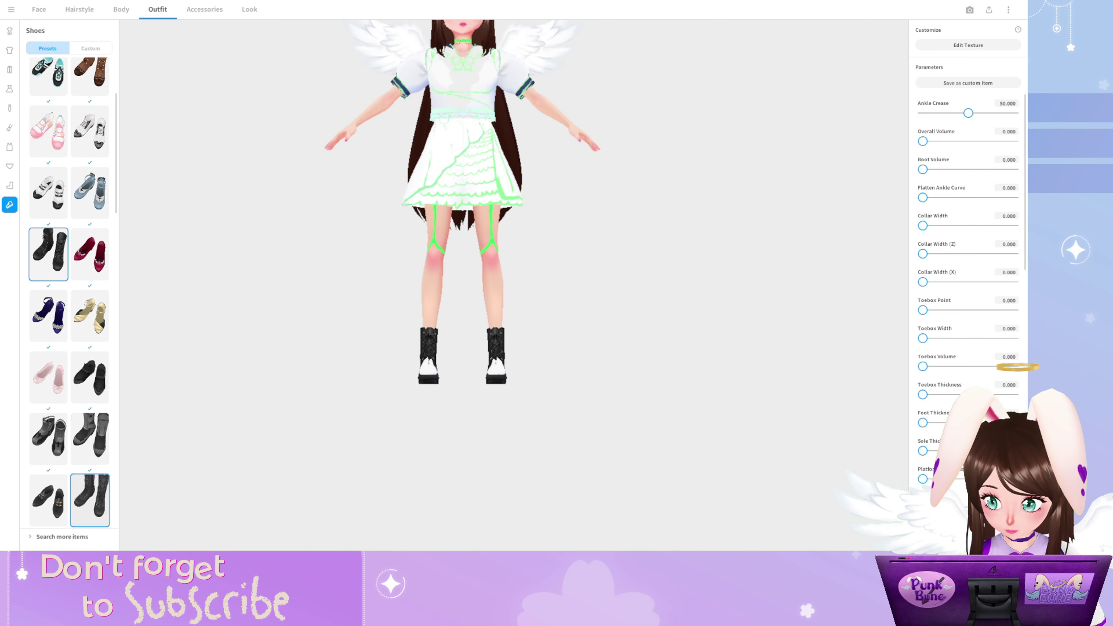
pyautogui.click(90, 413)
pyautogui.scroll(-5, 69, 289)
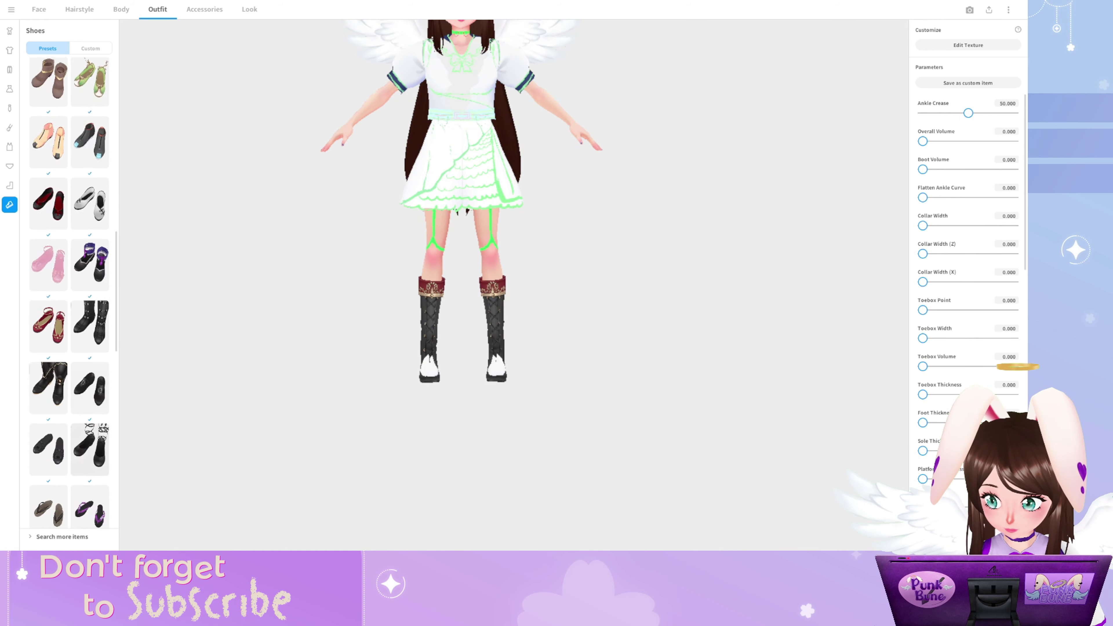
pyautogui.scroll(-5, 69, 289)
pyautogui.click(90, 307)
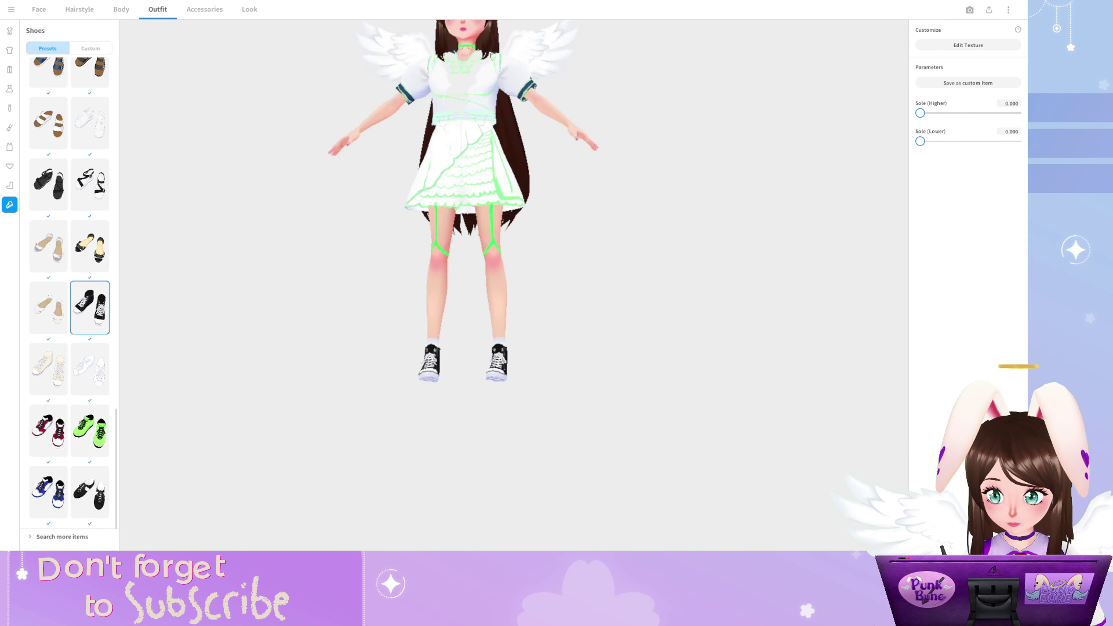
pyautogui.scroll(10, 69, 290)
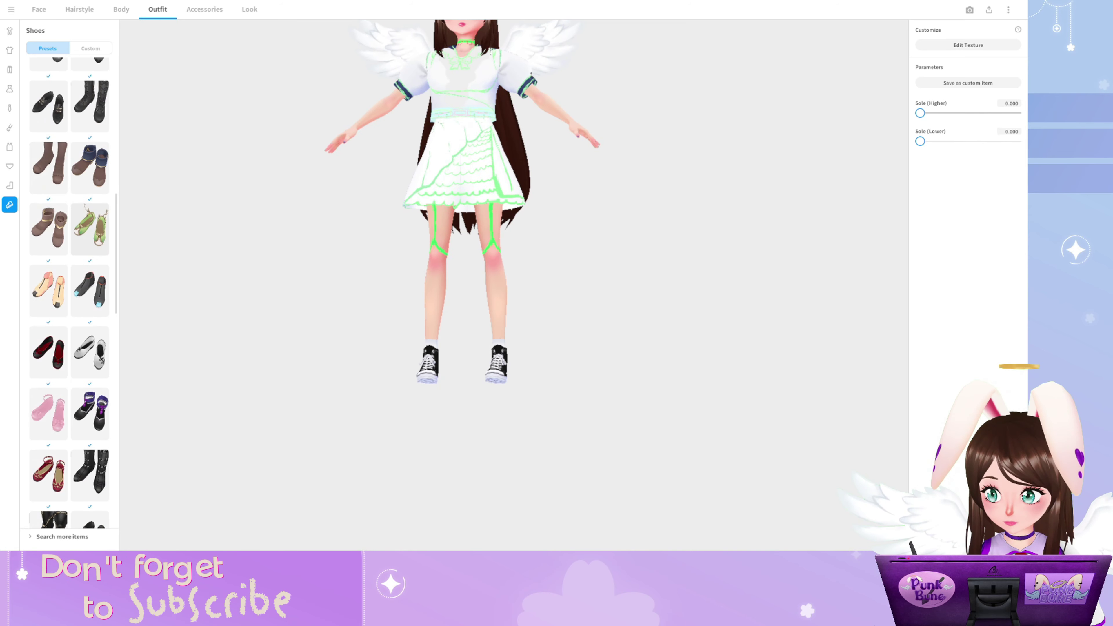
pyautogui.click(48, 188)
pyautogui.scroll(5, 68, 290)
pyautogui.click(48, 161)
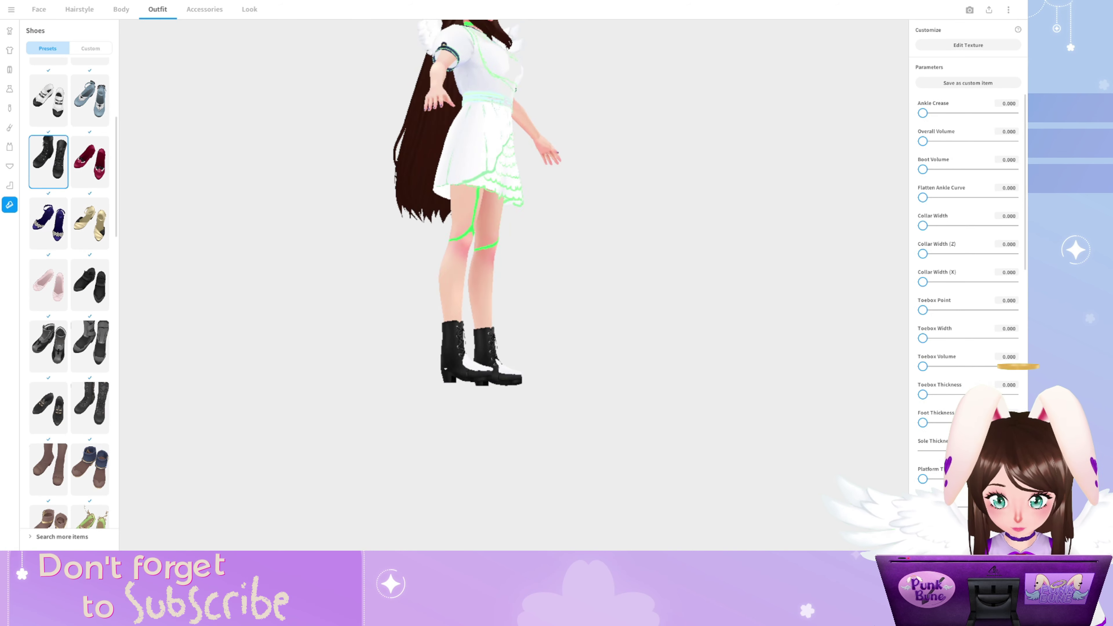
# Reshape the boots: overall volume 0, Collar Width 100 and Toebox 100
pyautogui.moveTo(923, 141); pyautogui.dragTo(941, 170)
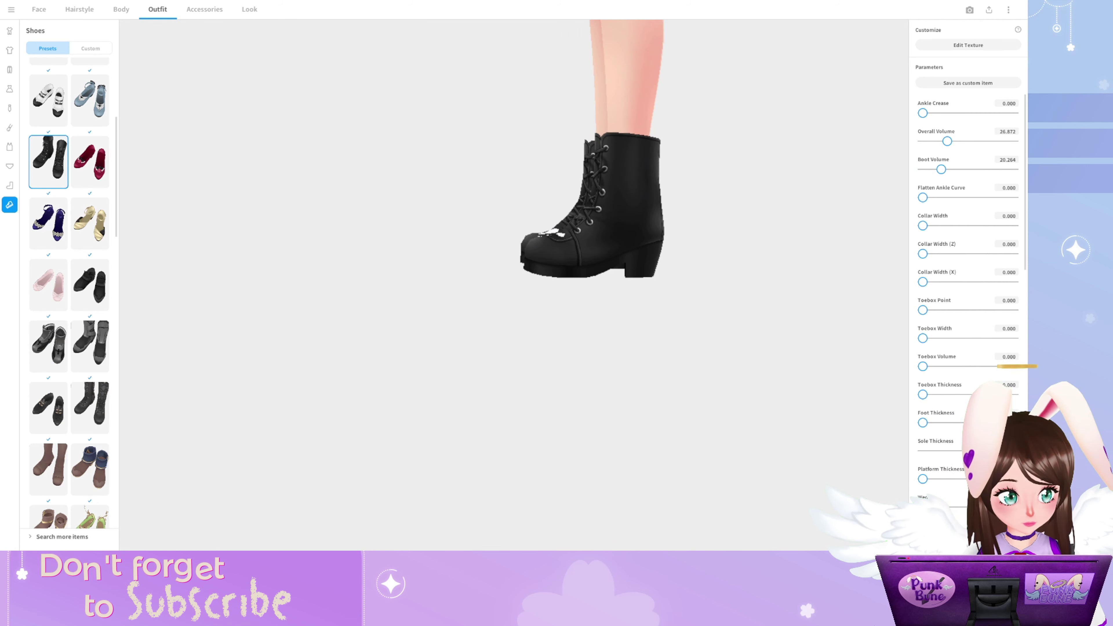
pyautogui.moveTo(924, 254); pyautogui.dragTo(1014, 254)
pyautogui.moveTo(947, 142); pyautogui.dragTo(923, 141)
pyautogui.moveTo(924, 225); pyautogui.dragTo(1014, 225)
pyautogui.moveTo(923, 394); pyautogui.dragTo(1014, 394)
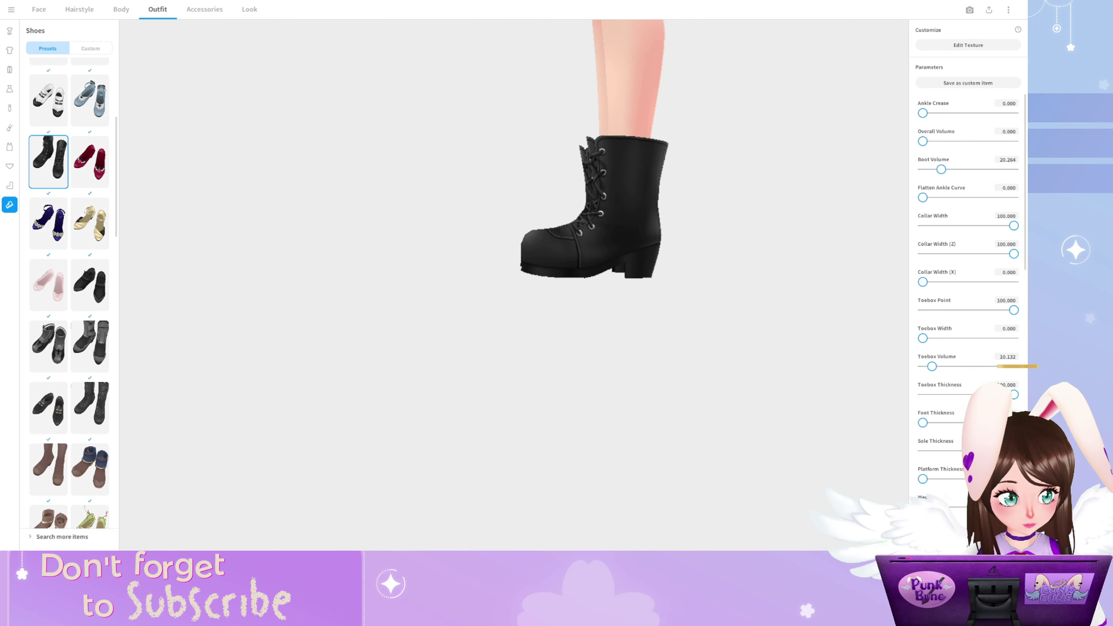
pyautogui.scroll(-1, 969, 285)
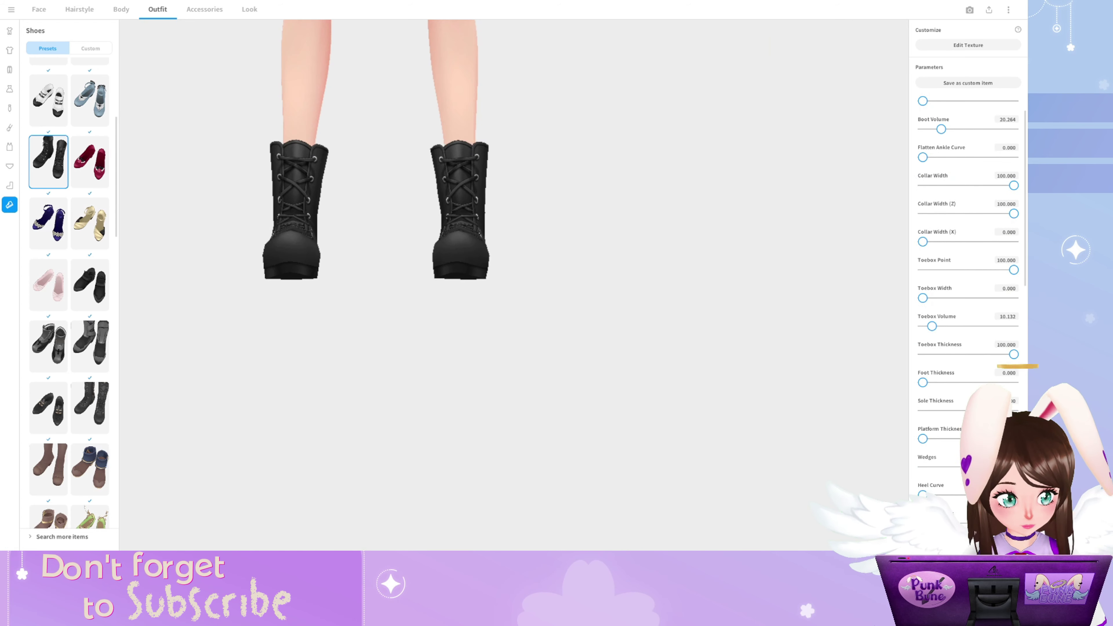
pyautogui.scroll(-4, 968, 285)
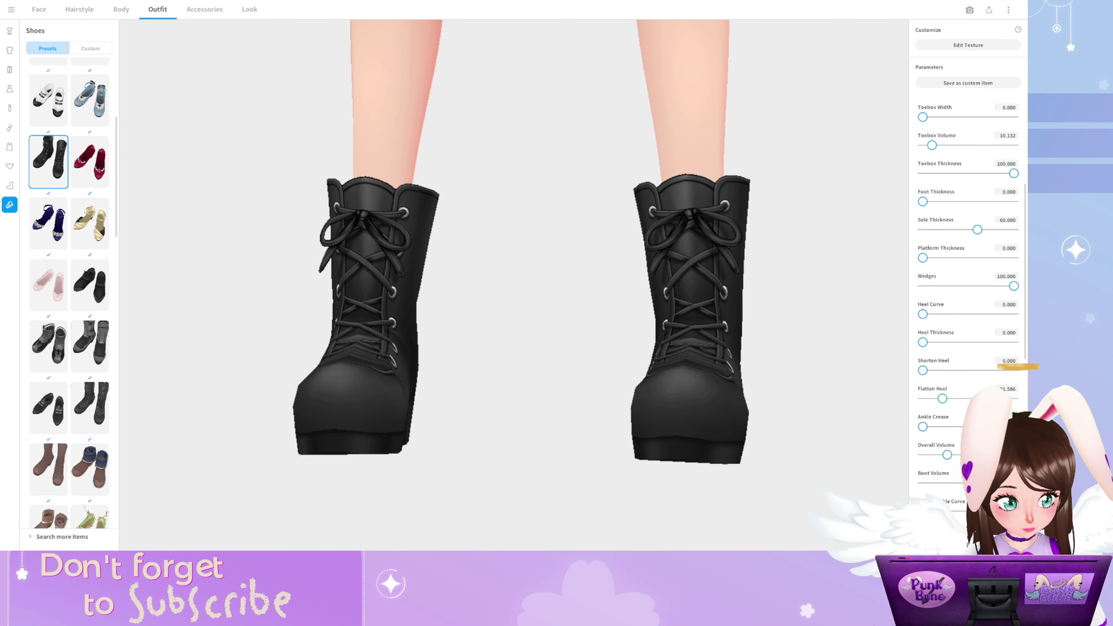
pyautogui.scroll(-3, 968, 307)
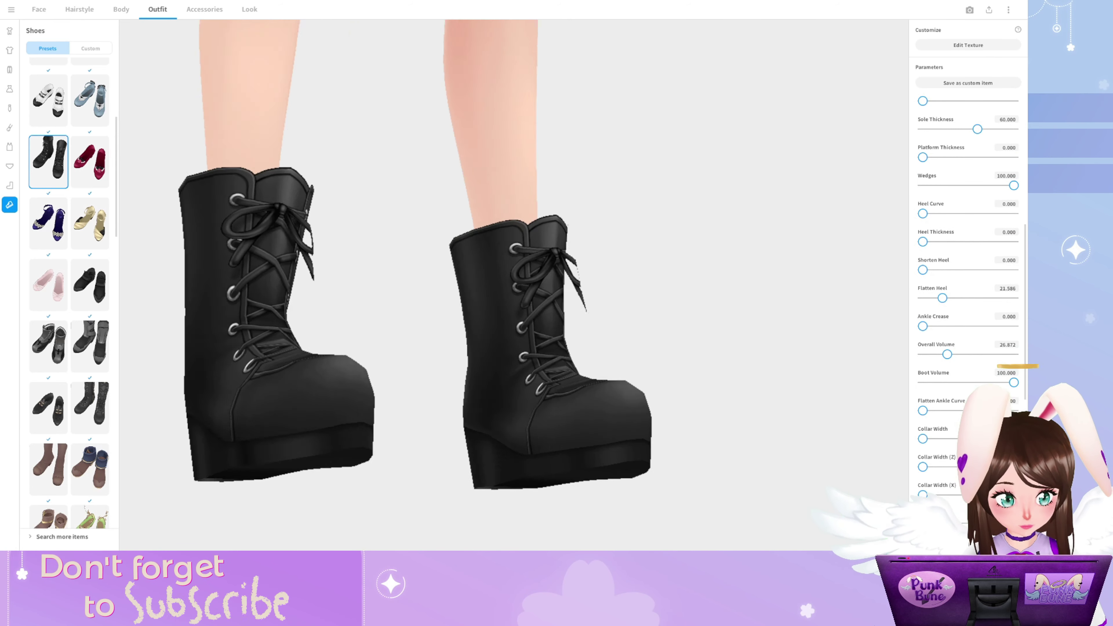
pyautogui.scroll(-4, 968, 307)
pyautogui.scroll(-2, 968, 307)
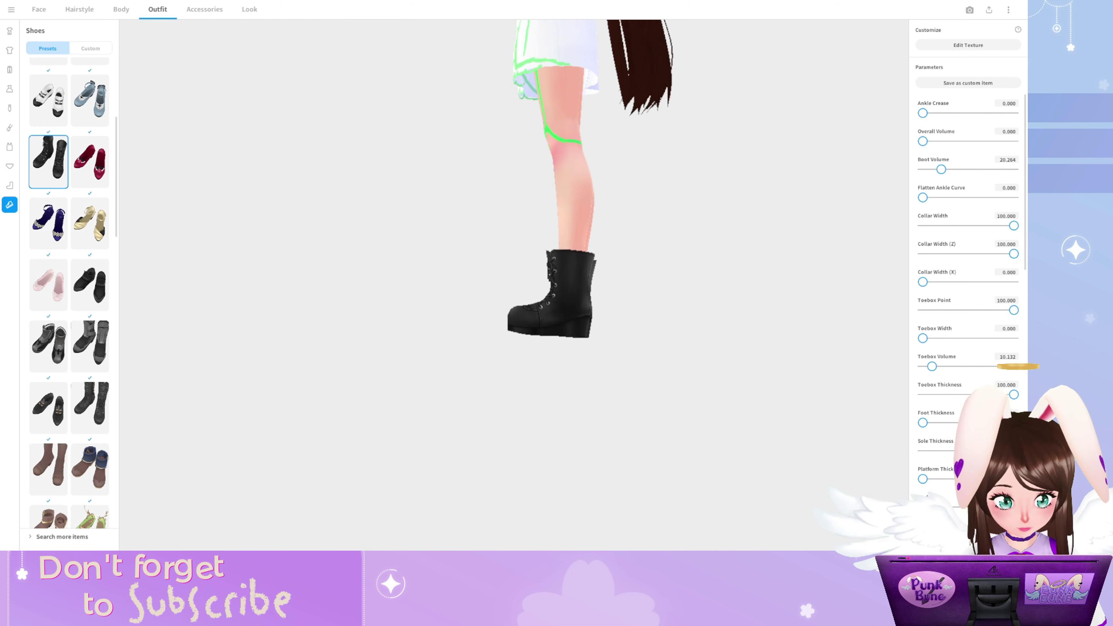
pyautogui.scroll(-1, 968, 227)
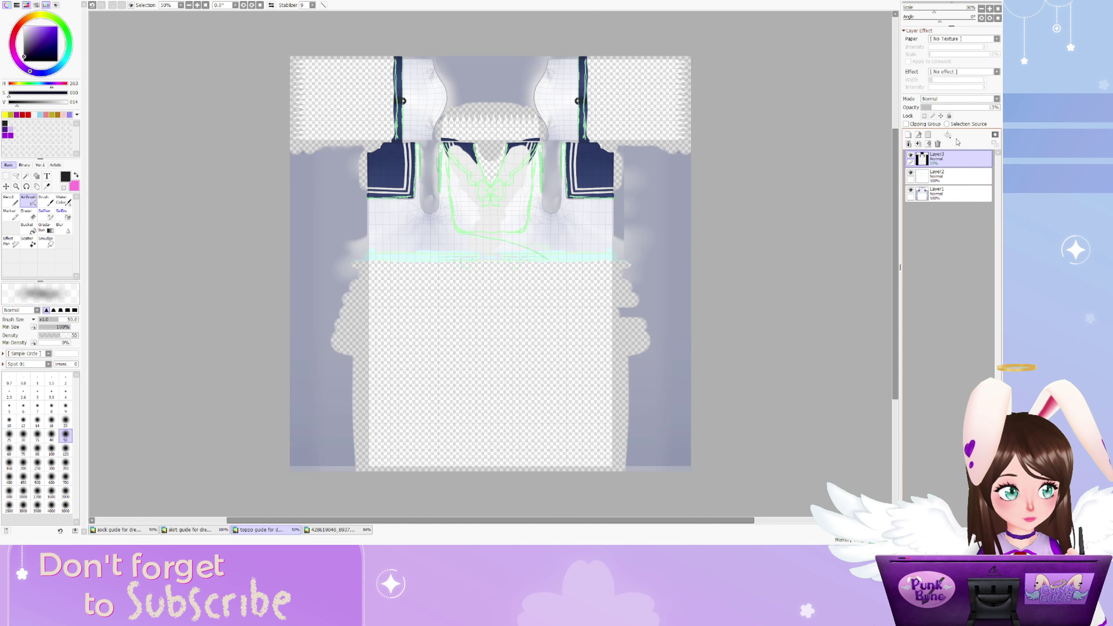
# On a new purple vector lineart layer, curve a line down the front panel's left side
pyautogui.click(10, 229)
pyautogui.click(65, 388)
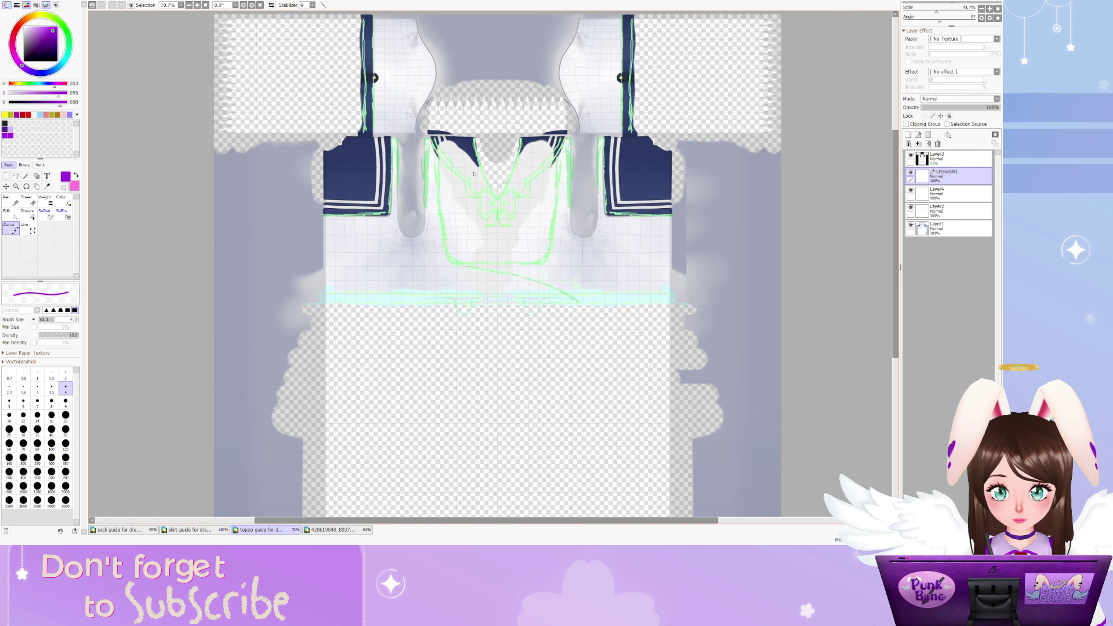
pyautogui.scroll(8, 482, 219)
pyautogui.click(423, 137)
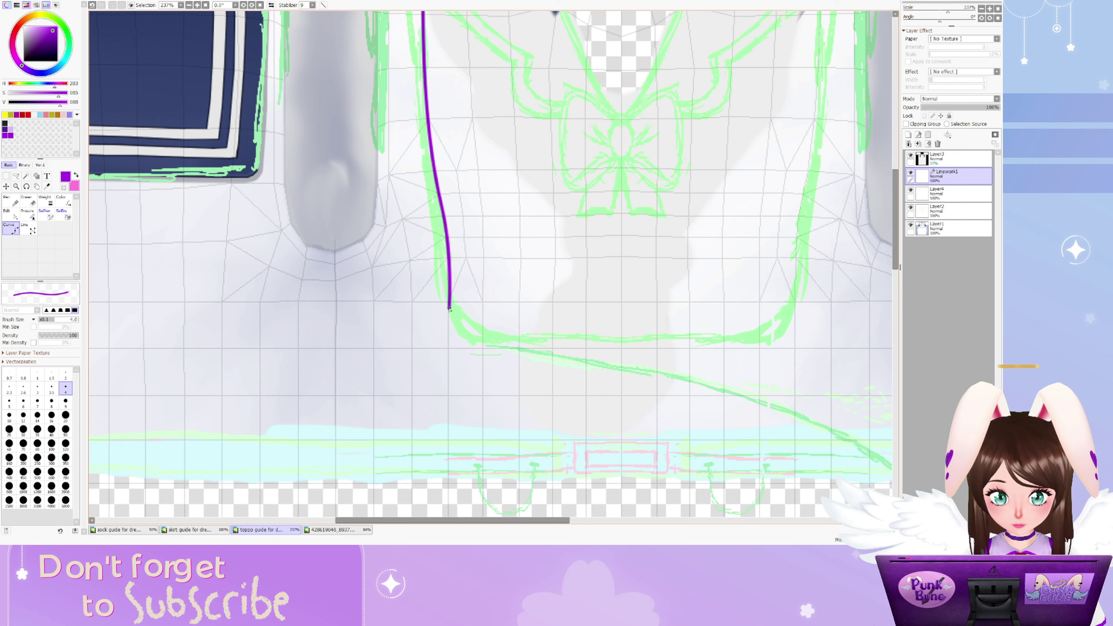
pyautogui.scroll(2, 421, 274)
pyautogui.scroll(-2, 459, 288)
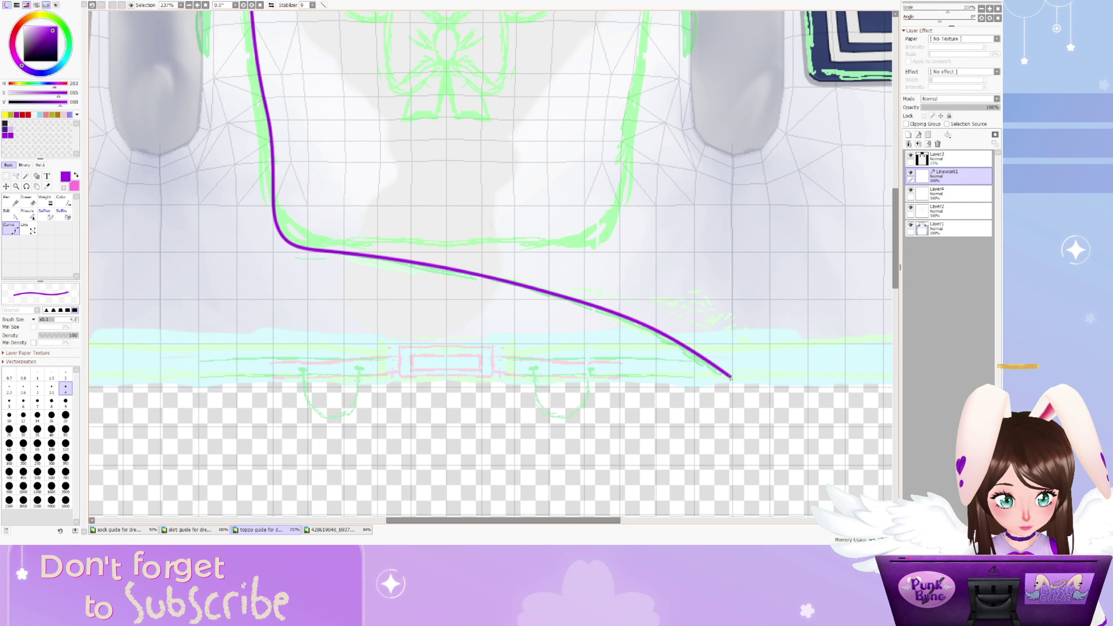
pyautogui.scroll(-2, 732, 377)
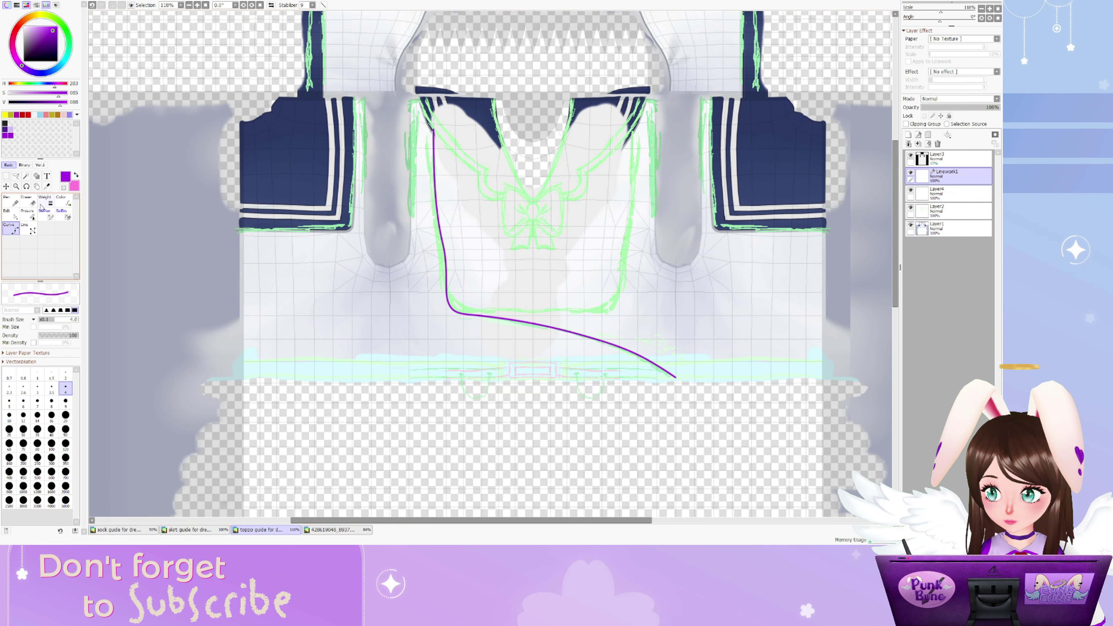
pyautogui.scroll(-3, 407, 258)
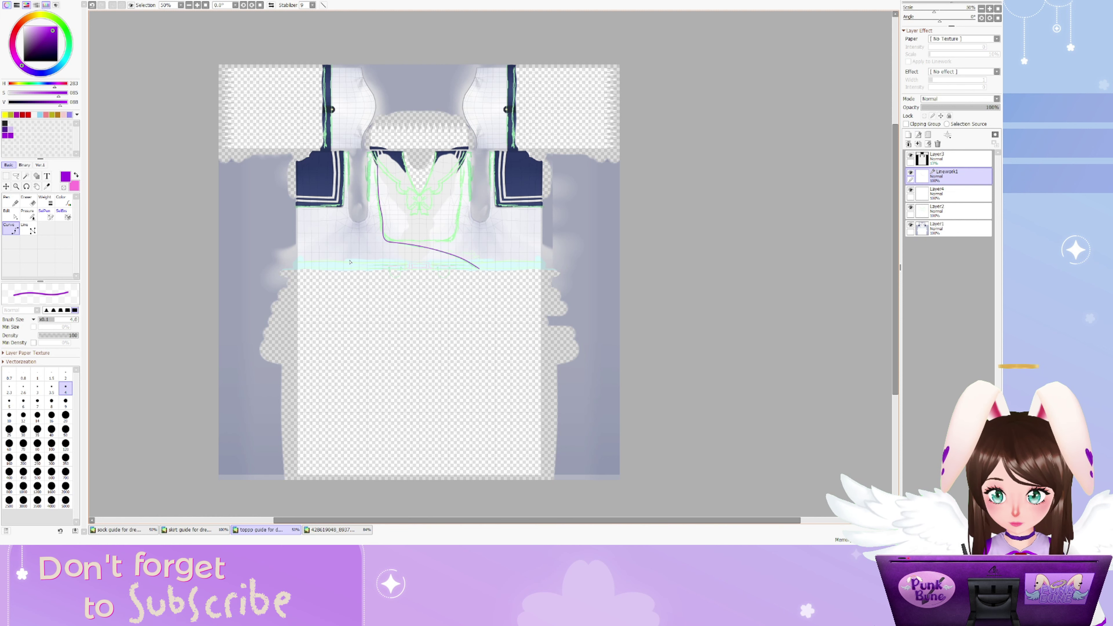
pyautogui.scroll(5, 381, 246)
# Trim the line, then copy, flip and move it onto the panel's right side
pyautogui.press('e')
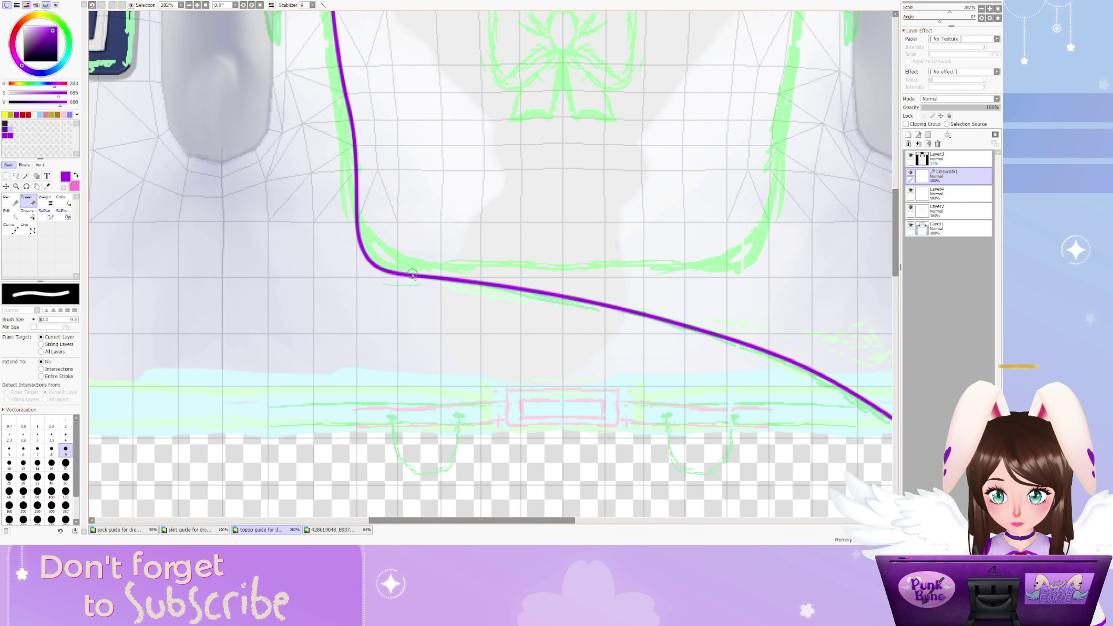
pyautogui.scroll(-5, 399, 275)
pyautogui.press('d')
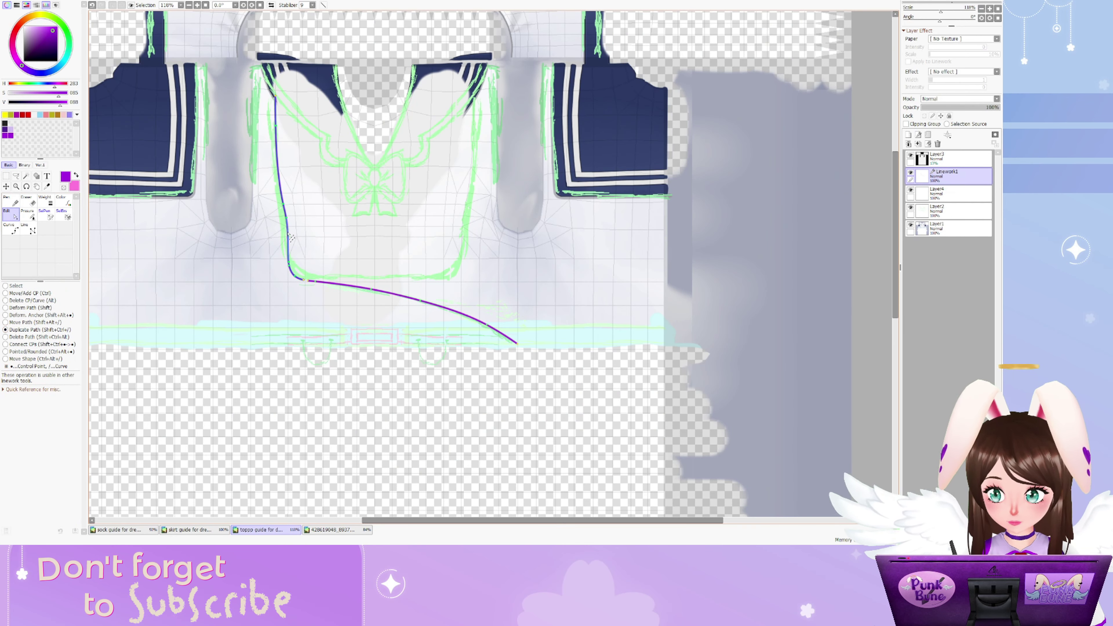
pyautogui.hotkey('ctrl', 't')
pyautogui.click(40, 385)
pyautogui.scroll(3, 443, 267)
pyautogui.moveTo(500, 250); pyautogui.dragTo(482, 269)
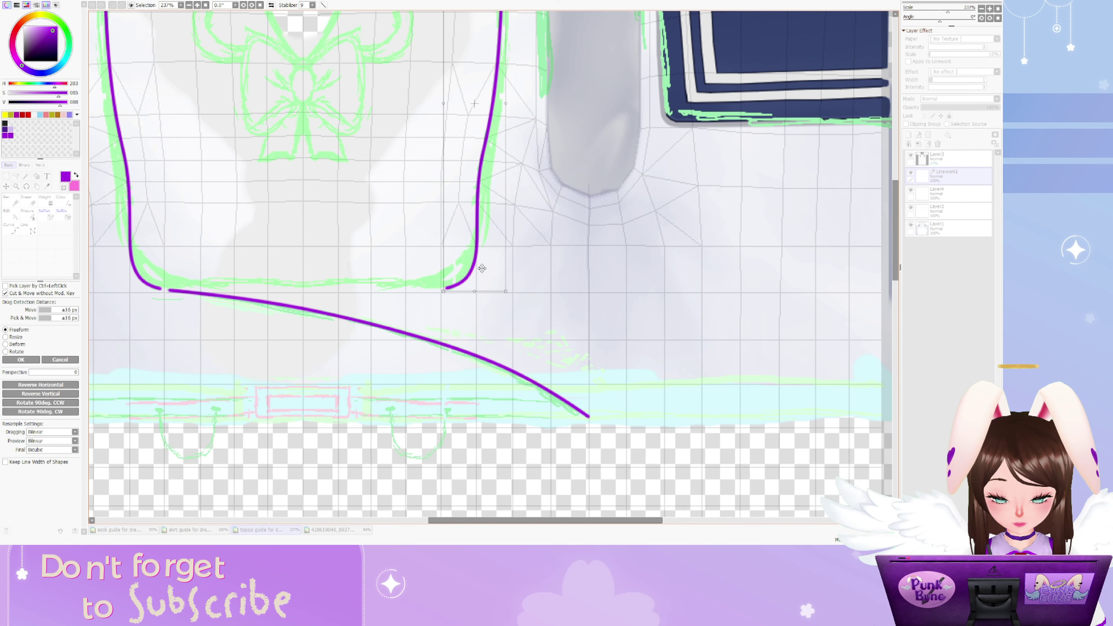
pyautogui.scroll(-2, 483, 268)
pyautogui.scroll(3, 504, 219)
pyautogui.scroll(-2, 505, 220)
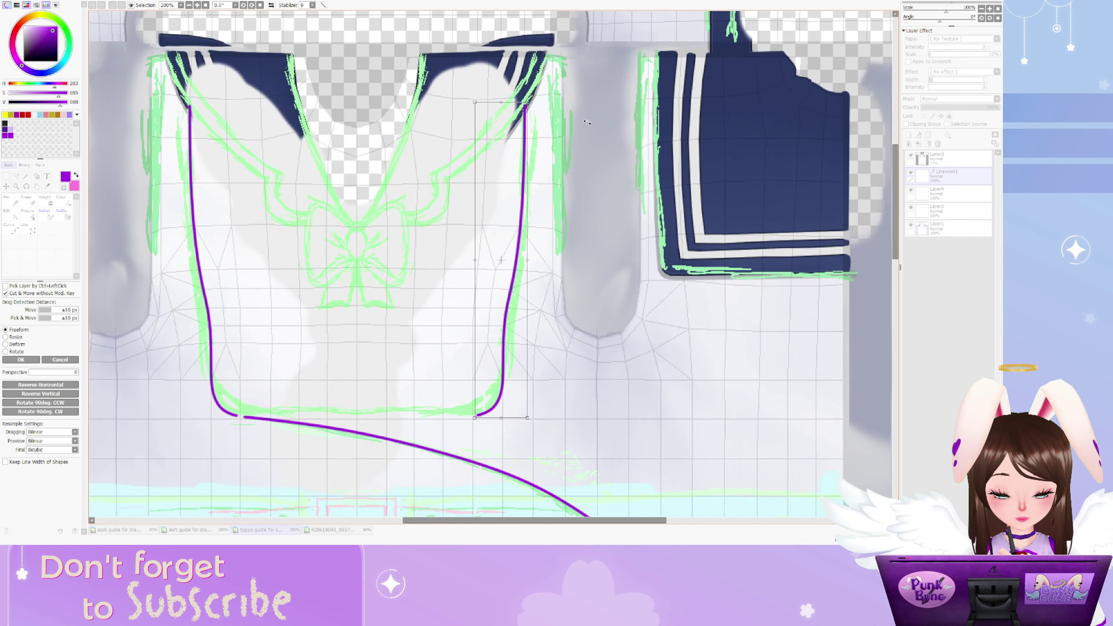
pyautogui.scroll(2, 541, 107)
pyautogui.scroll(1, 541, 107)
pyautogui.scroll(-4, 541, 107)
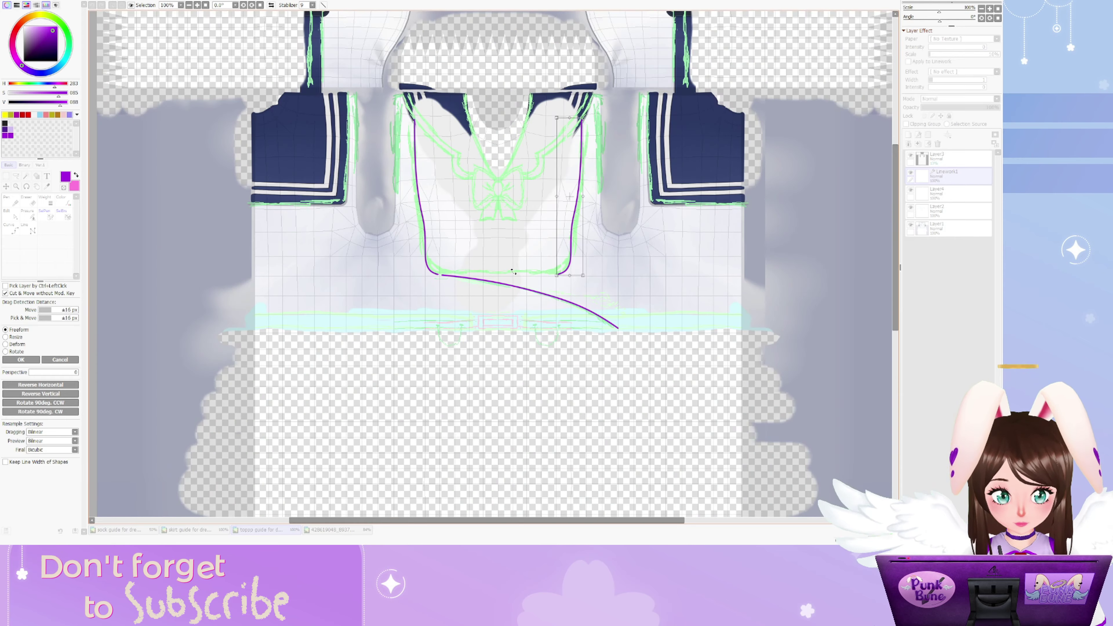
pyautogui.click(7, 215)
# Thicken the diagonal purple curve and vary its width along the stroke
pyautogui.scroll(6, 381, 249)
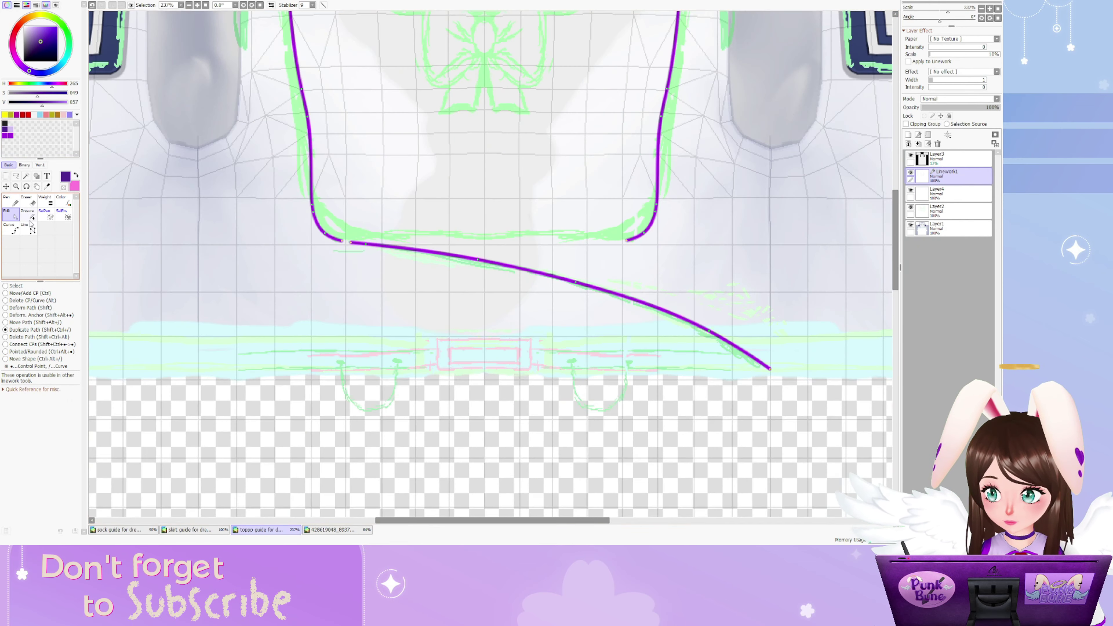
pyautogui.scroll(-3, 375, 237)
pyautogui.click(50, 203)
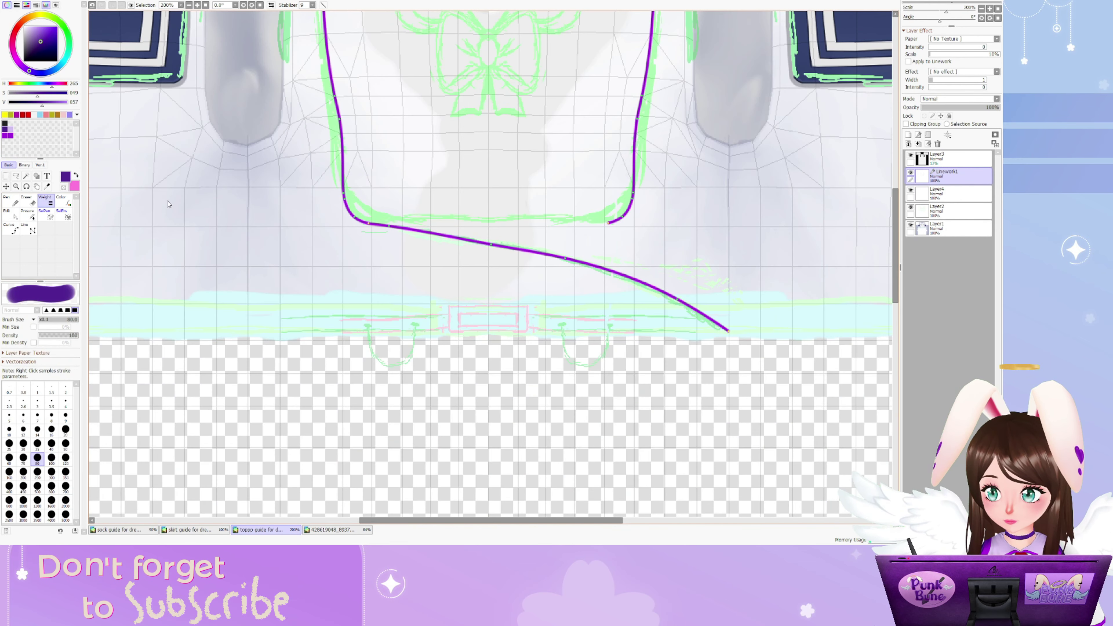
pyautogui.click(491, 244)
pyautogui.click(14, 216)
pyautogui.click(47, 203)
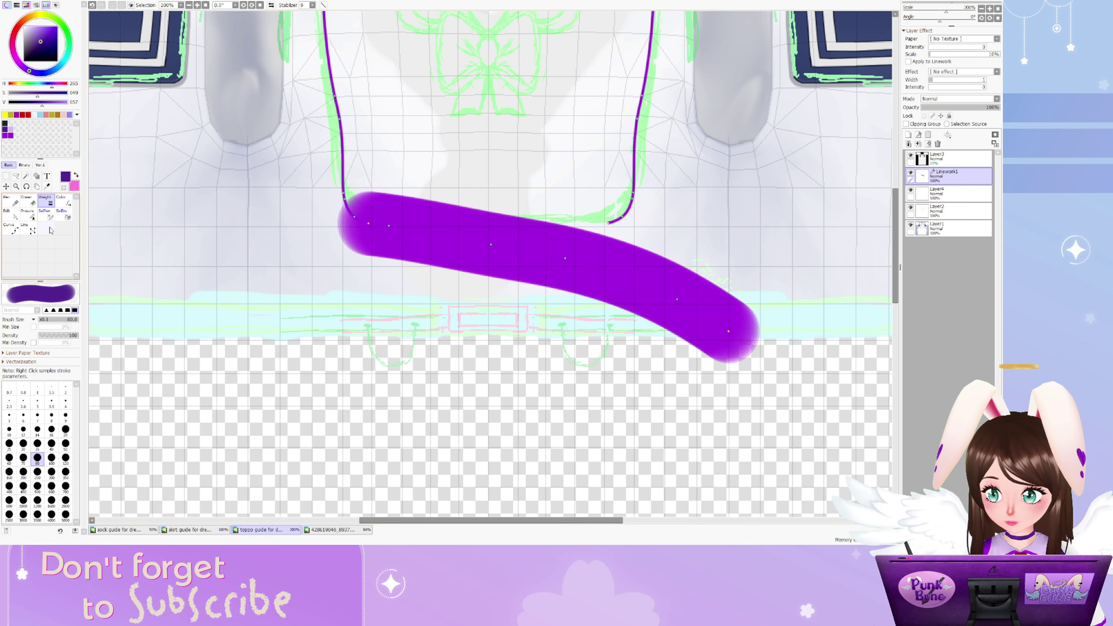
pyautogui.click(27, 215)
pyautogui.scroll(3, 362, 231)
pyautogui.moveTo(414, 224); pyautogui.dragTo(432, 221)
pyautogui.moveTo(614, 259); pyautogui.dragTo(616, 262)
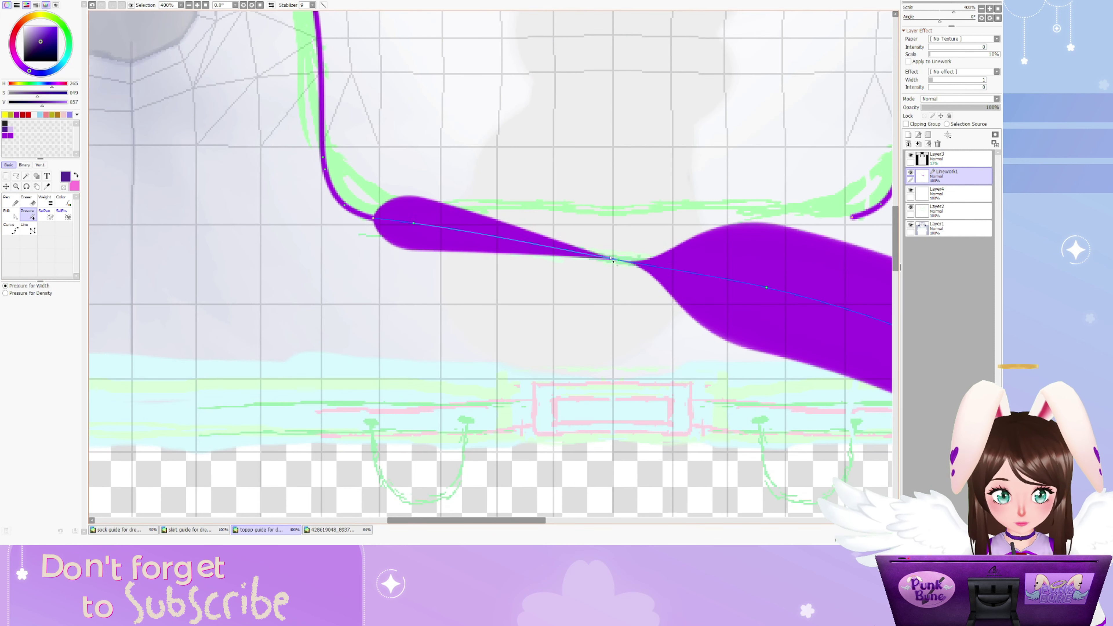
pyautogui.moveTo(414, 224)
pyautogui.mouseDown()
pyautogui.moveTo(482, 233)
pyautogui.moveTo(433, 237)
pyautogui.moveTo(658, 286)
pyautogui.moveTo(789, 334)
pyautogui.mouseUp()
# Thicken the stroke's left part and taper its right end to a point
pyautogui.scroll(-2, 276, 215)
pyautogui.scroll(2, 434, 237)
pyautogui.scroll(1, 253, 237)
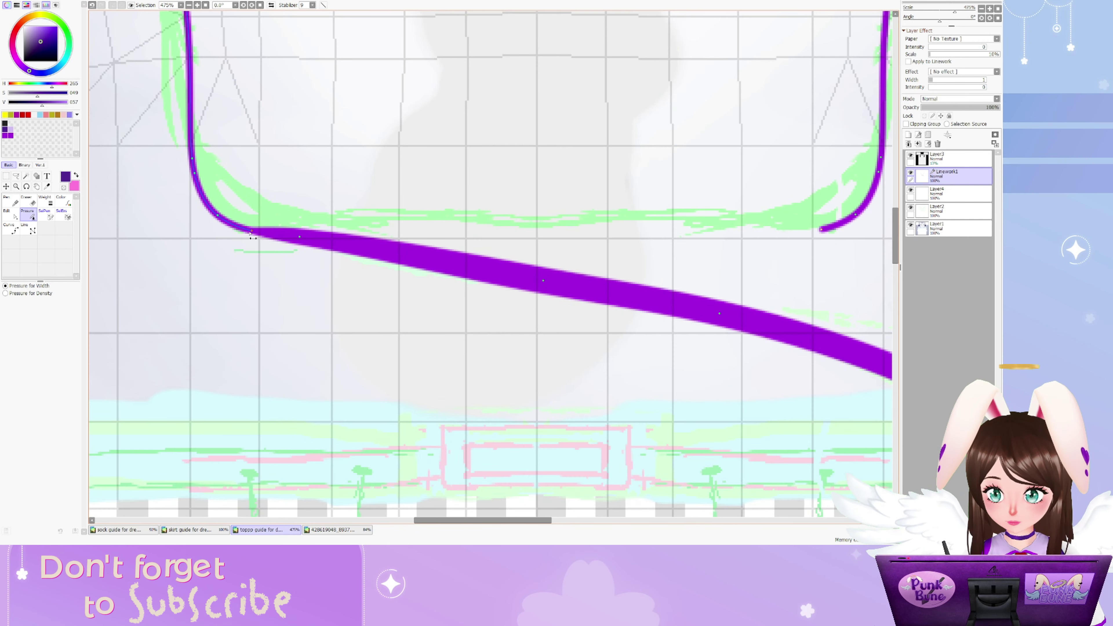
pyautogui.moveTo(259, 233); pyautogui.dragTo(290, 240)
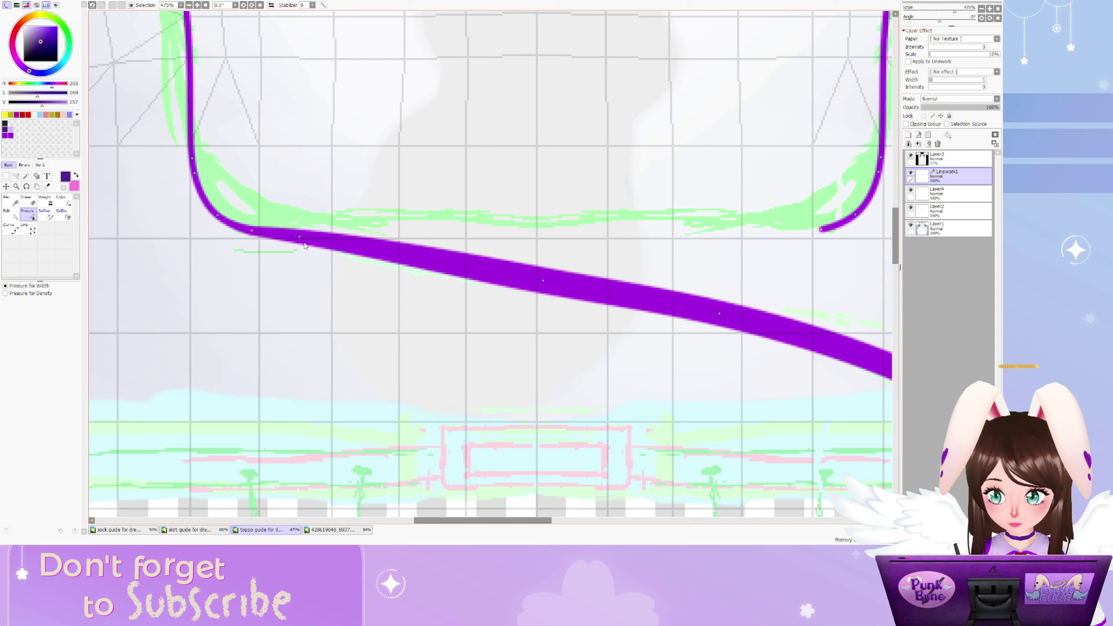
pyautogui.scroll(-4, 306, 247)
pyautogui.moveTo(643, 341); pyautogui.dragTo(651, 346)
# Stretch the right line's end across the panel bottom and reshape the thick stroke's end and middle
pyautogui.click(7, 215)
pyautogui.scroll(4, 487, 233)
pyautogui.moveTo(562, 225); pyautogui.dragTo(97, 237)
pyautogui.scroll(-4, 344, 246)
pyautogui.scroll(4, 334, 233)
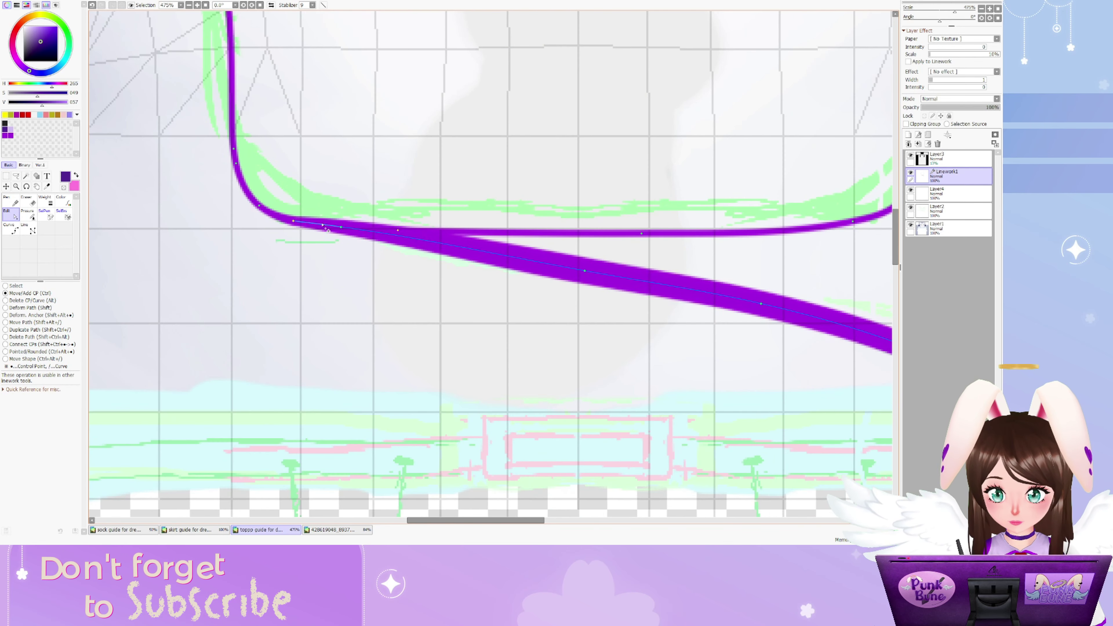
pyautogui.moveTo(324, 230); pyautogui.dragTo(363, 240)
pyautogui.scroll(-2, 363, 240)
pyautogui.moveTo(533, 281); pyautogui.dragTo(542, 286)
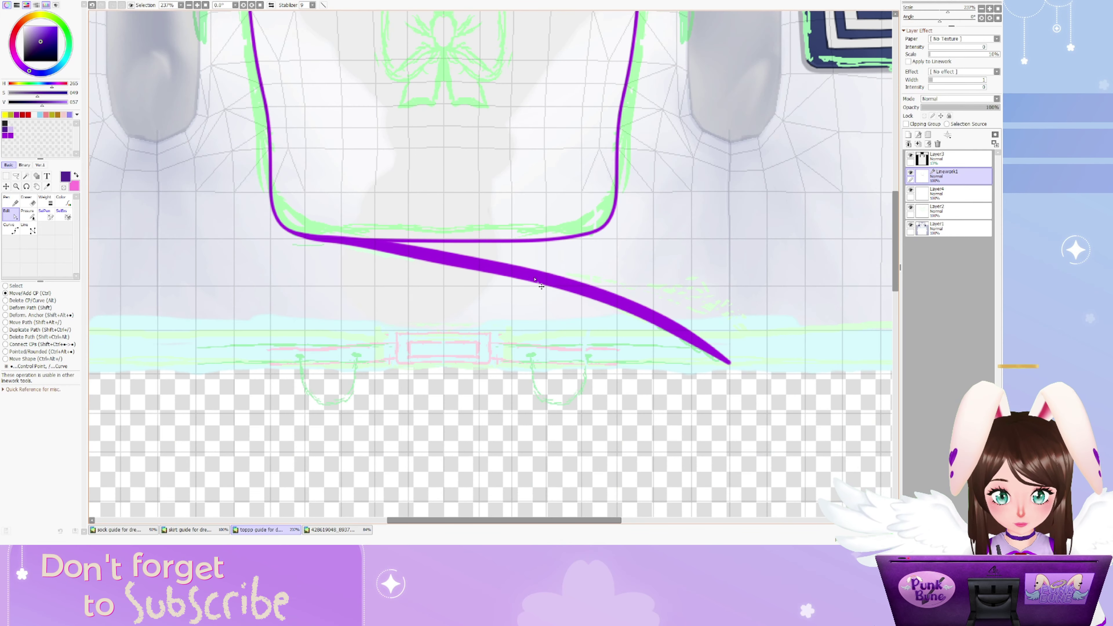
pyautogui.scroll(-1, 347, 298)
# Switch to the Curve tool and cancel an unfinished armhole curve
pyautogui.scroll(-2, 331, 297)
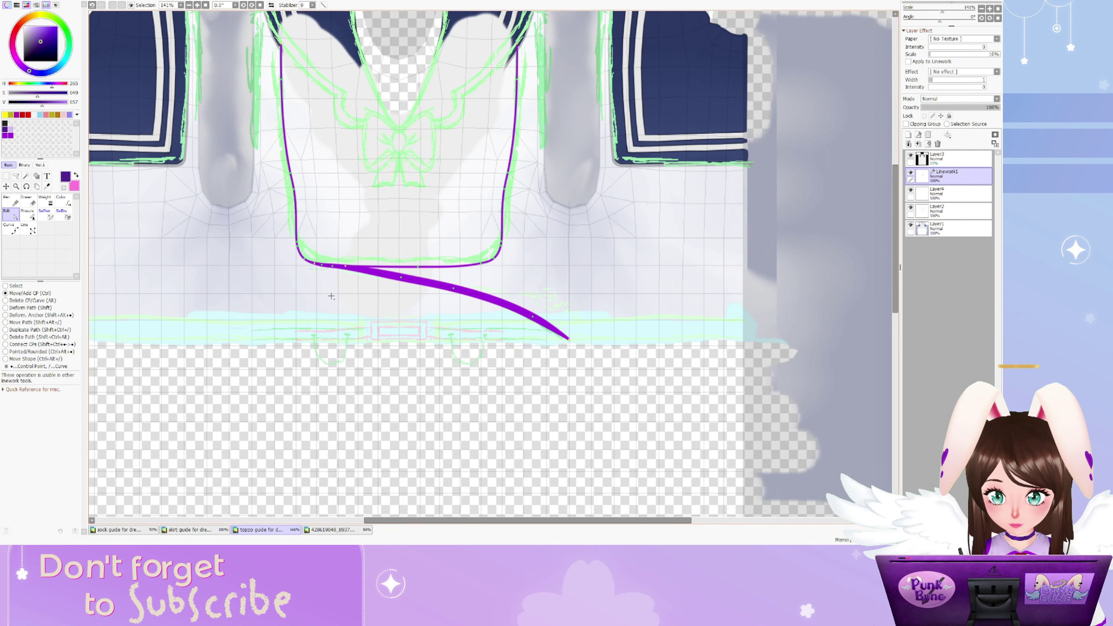
pyautogui.scroll(-1, 422, 275)
pyautogui.press('c')
pyautogui.scroll(4, 223, 250)
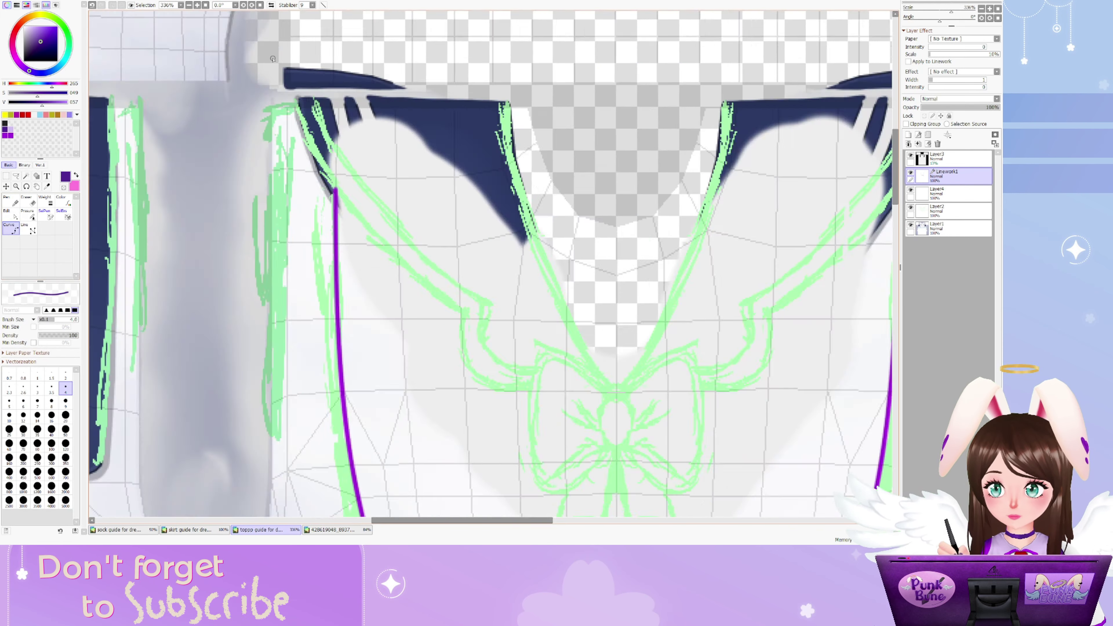
pyautogui.scroll(-4, 223, 250)
pyautogui.scroll(3, 300, 99)
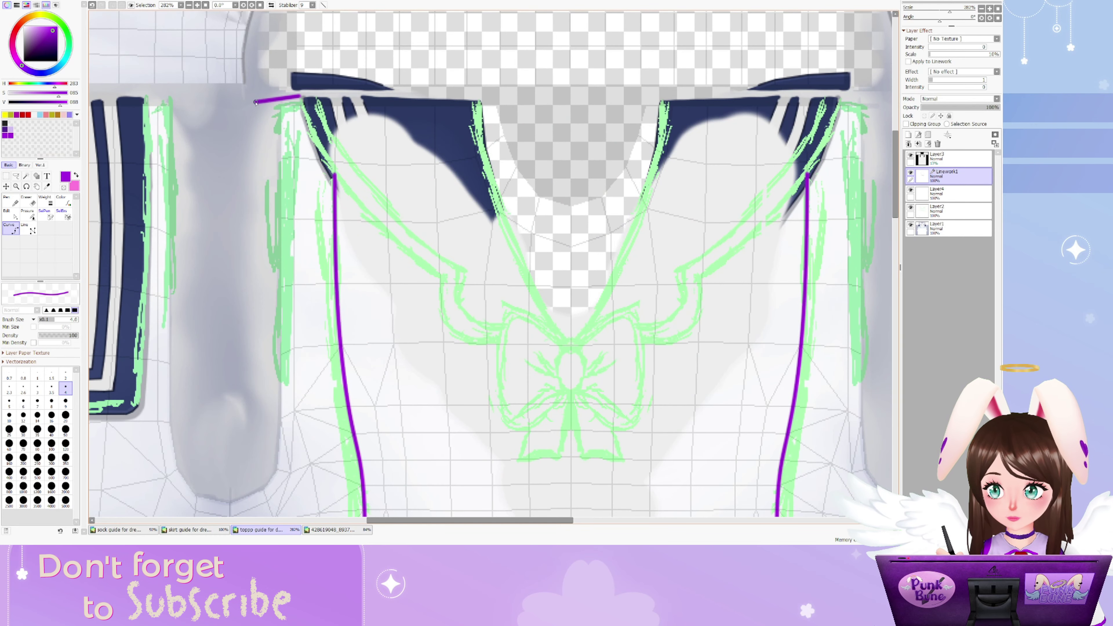
pyautogui.scroll(-1, 256, 123)
pyautogui.click(244, 419)
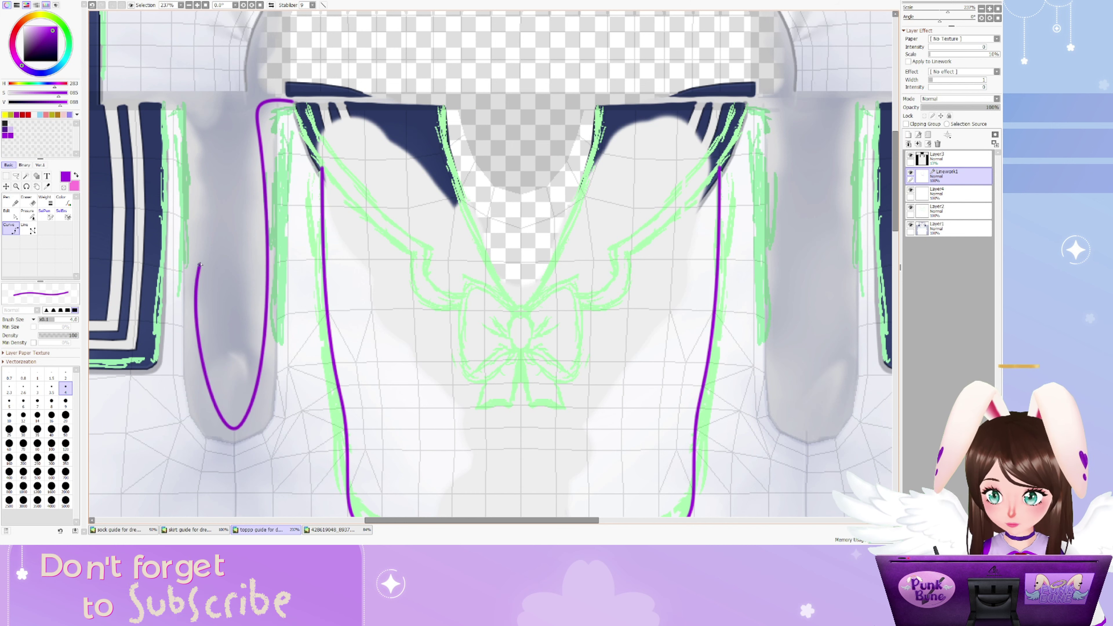
pyautogui.hotkey('ctrl', 'z')
# Add and then delete a perspective ruler, then add a symmetry ruler
pyautogui.click(948, 135)
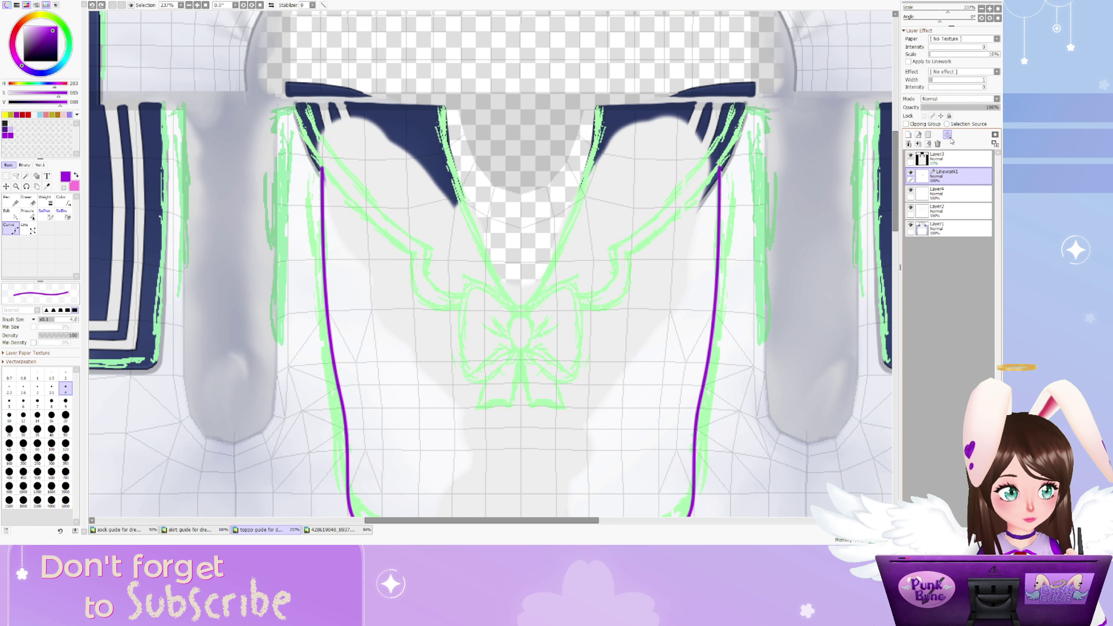
pyautogui.scroll(-2, 803, 212)
pyautogui.scroll(-2, 804, 212)
pyautogui.click(451, 131)
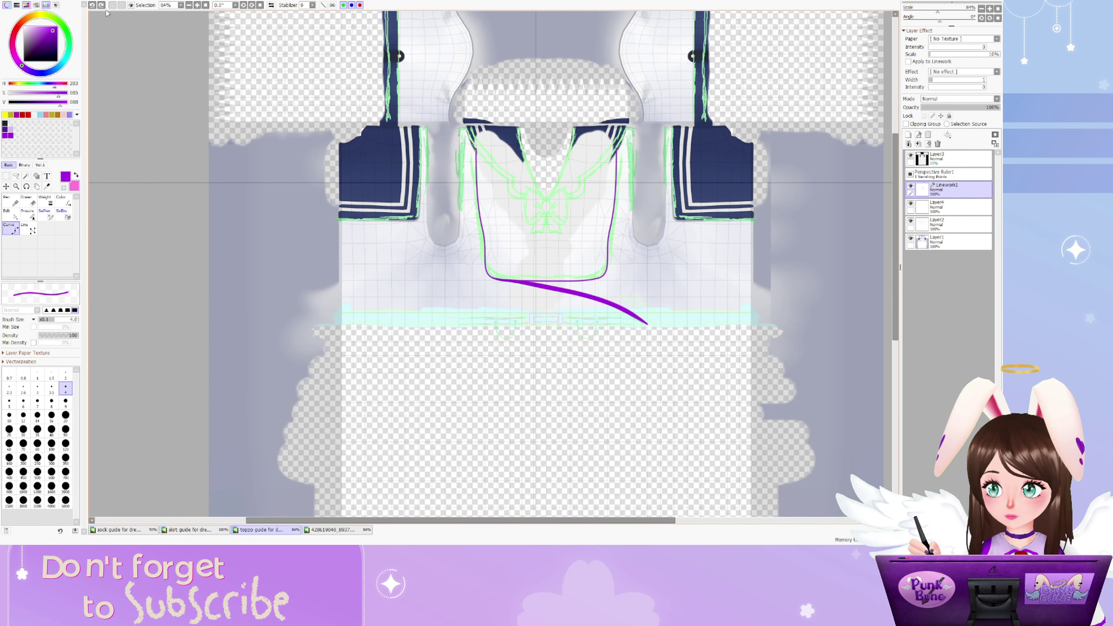
pyautogui.click(938, 144)
pyautogui.click(949, 137)
# Draw the purple outline from the armhole bottom via the left shoulder and hem corner to the thick stroke
pyautogui.scroll(10, 504, 129)
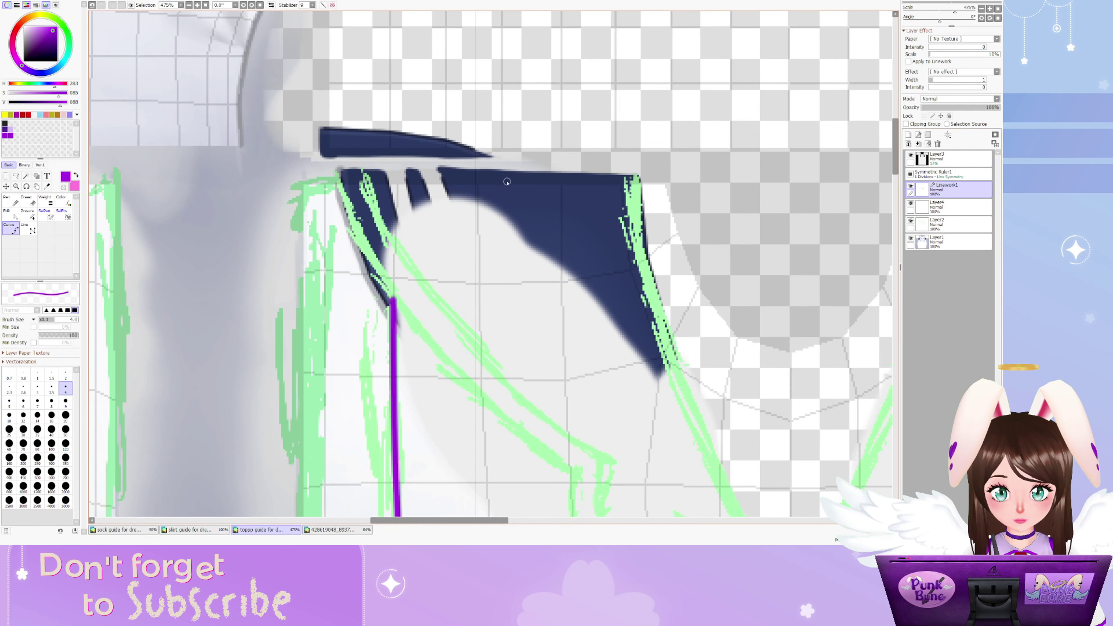
pyautogui.scroll(4, 641, 290)
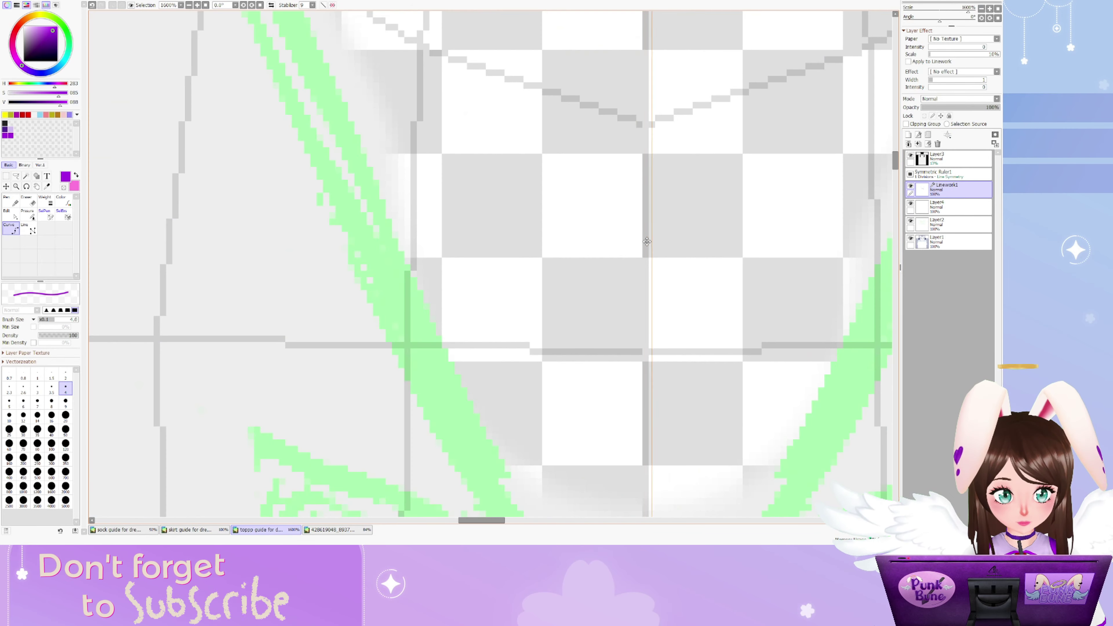
pyautogui.scroll(-5, 571, 256)
pyautogui.scroll(3, 438, 159)
pyautogui.scroll(-5, 438, 159)
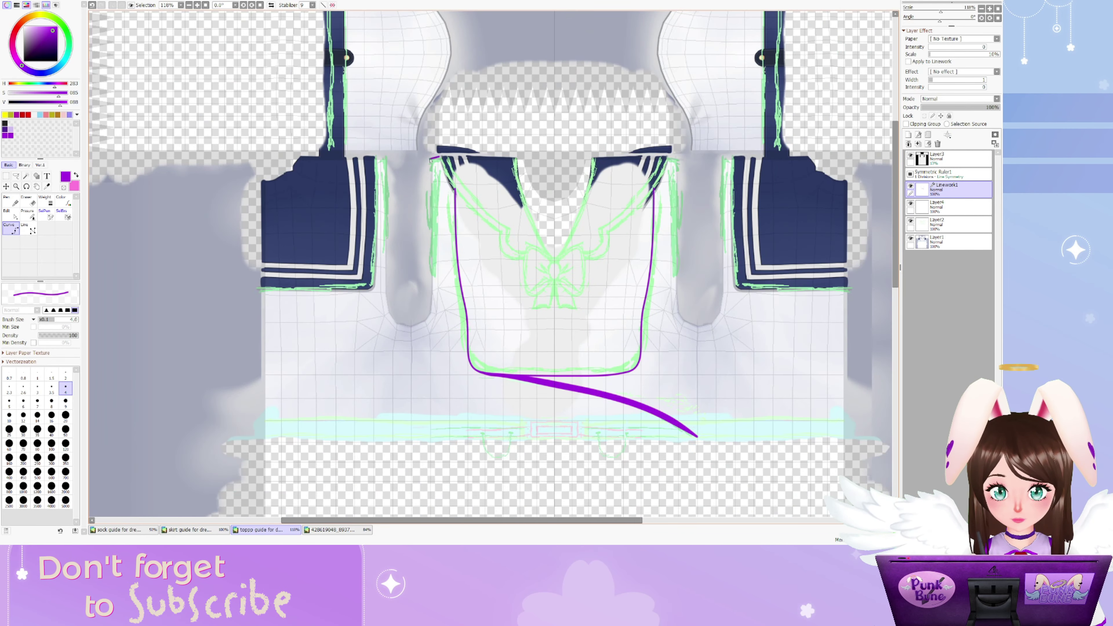
pyautogui.click(415, 304)
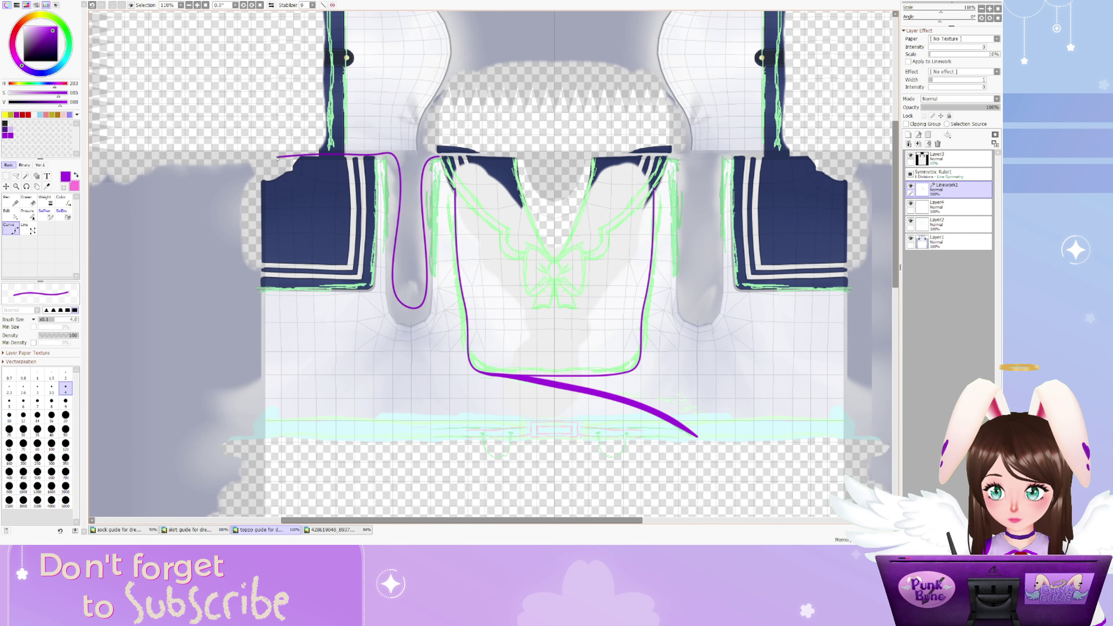
pyautogui.click(256, 161)
pyautogui.scroll(-4, 256, 160)
pyautogui.scroll(6, 268, 279)
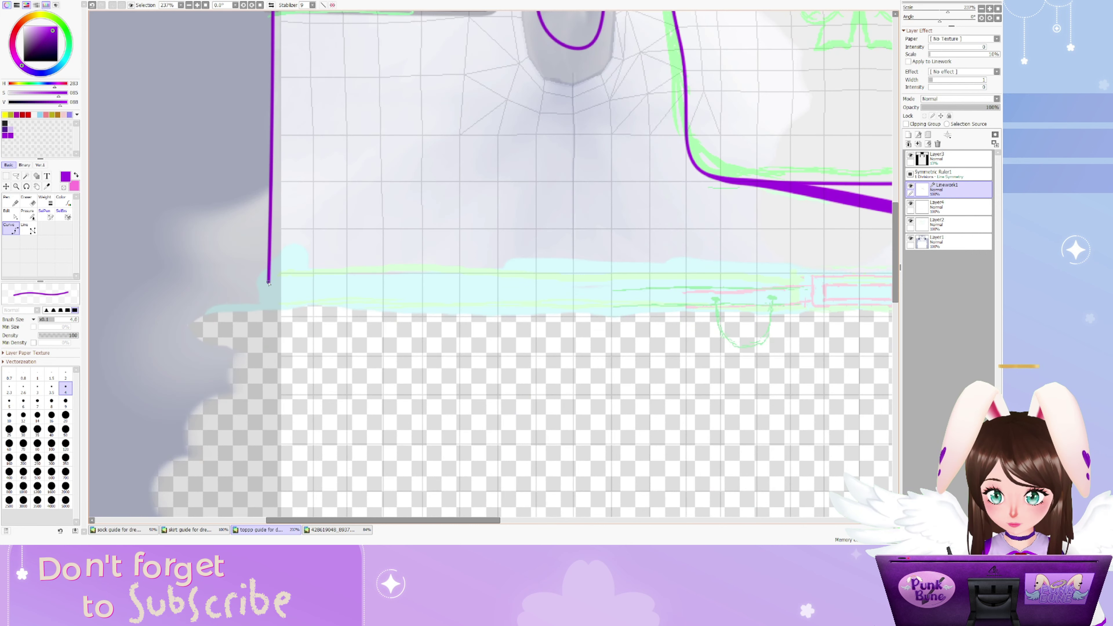
pyautogui.click(268, 280)
pyautogui.scroll(-4, 269, 280)
pyautogui.scroll(3, 569, 290)
pyautogui.click(631, 292)
pyautogui.scroll(-4, 379, 258)
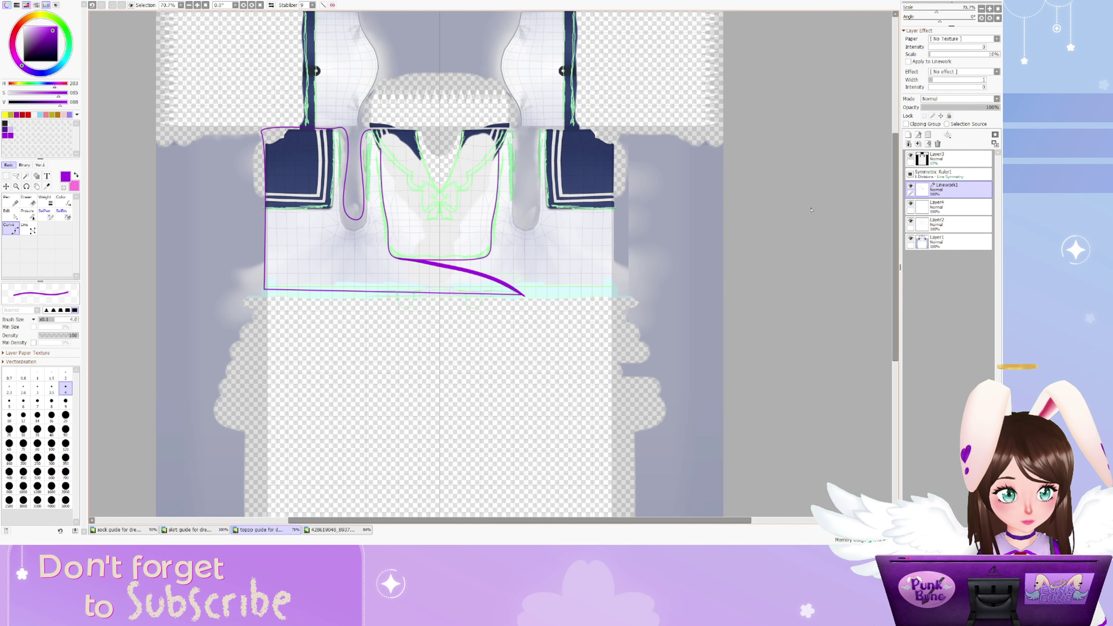
# Undo the last change, then reshape the outline's bottom curve and the hem line's end
pyautogui.click(92, 5)
pyautogui.click(7, 215)
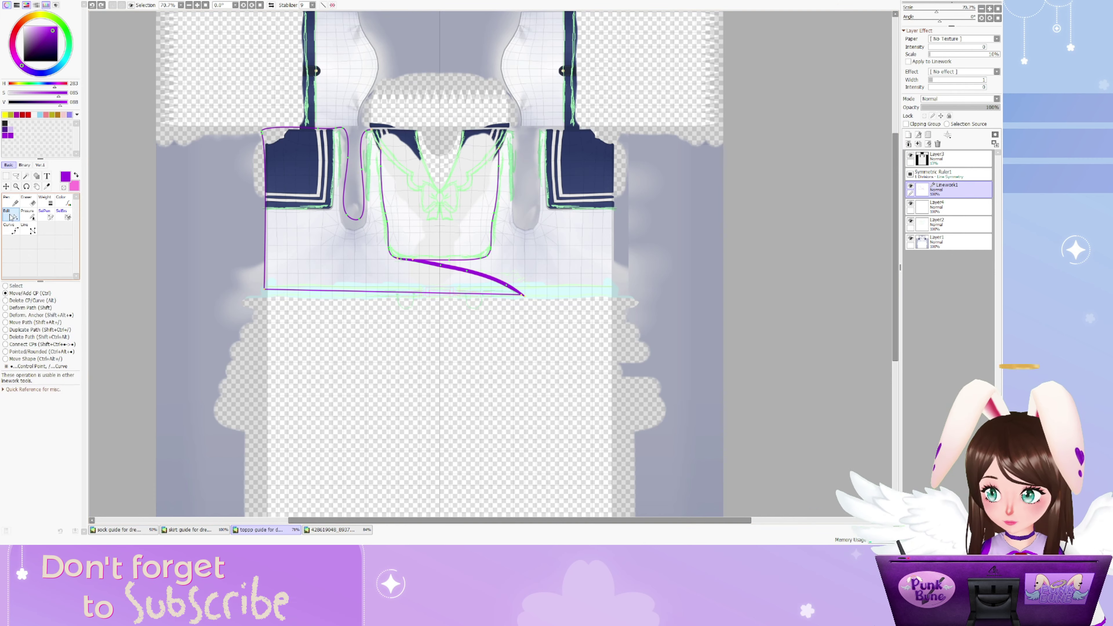
pyautogui.scroll(6, 442, 304)
pyautogui.moveTo(428, 221)
pyautogui.mouseDown()
pyautogui.moveTo(428, 248)
pyautogui.moveTo(429, 190)
pyautogui.moveTo(429, 211)
pyautogui.mouseUp()
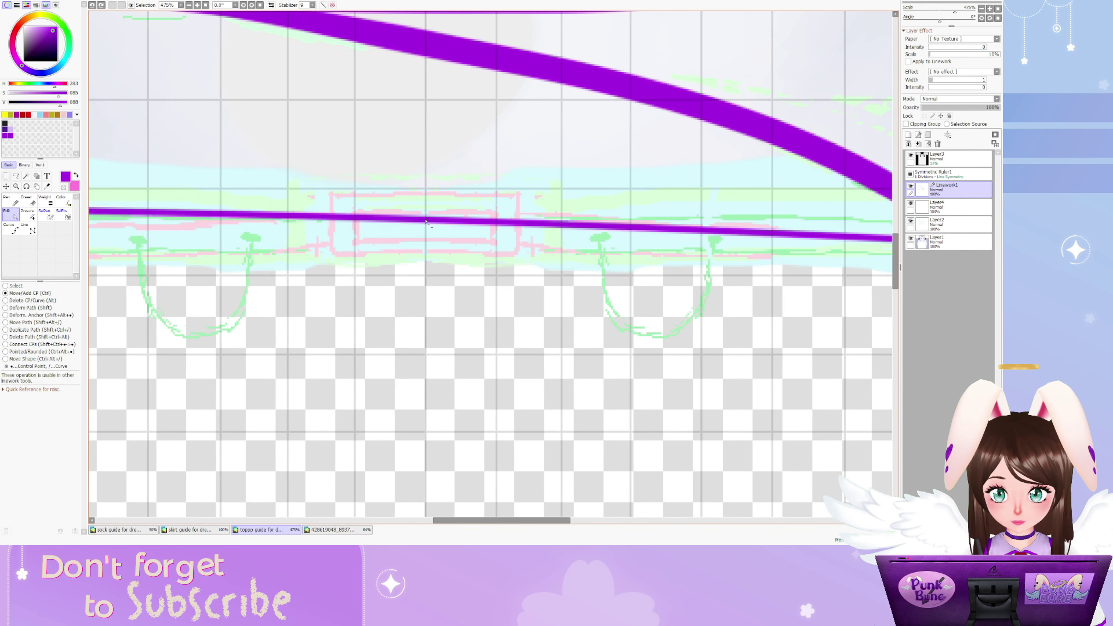
pyautogui.scroll(-3, 183, 199)
pyautogui.moveTo(668, 231); pyautogui.dragTo(342, 215)
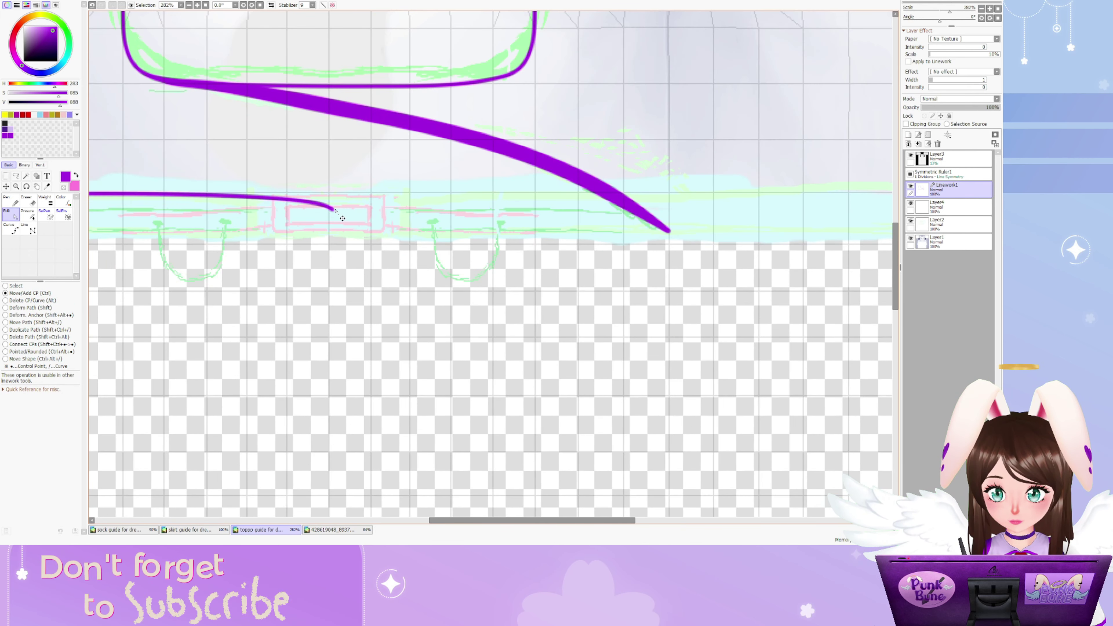
pyautogui.scroll(5, 341, 216)
pyautogui.moveTo(361, 154); pyautogui.dragTo(361, 156)
pyautogui.scroll(-6, 459, 281)
pyautogui.scroll(-3, 460, 281)
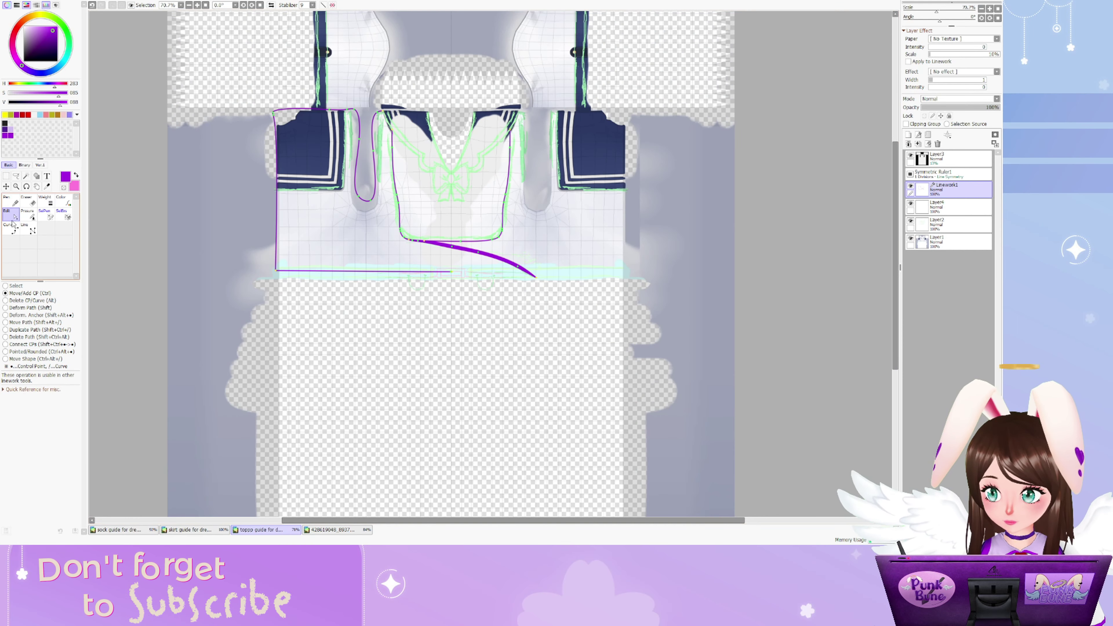
# Undo a trial path duplicate and join the control points at the left corner
pyautogui.click(5, 330)
pyautogui.moveTo(275, 193); pyautogui.dragTo(569, 193)
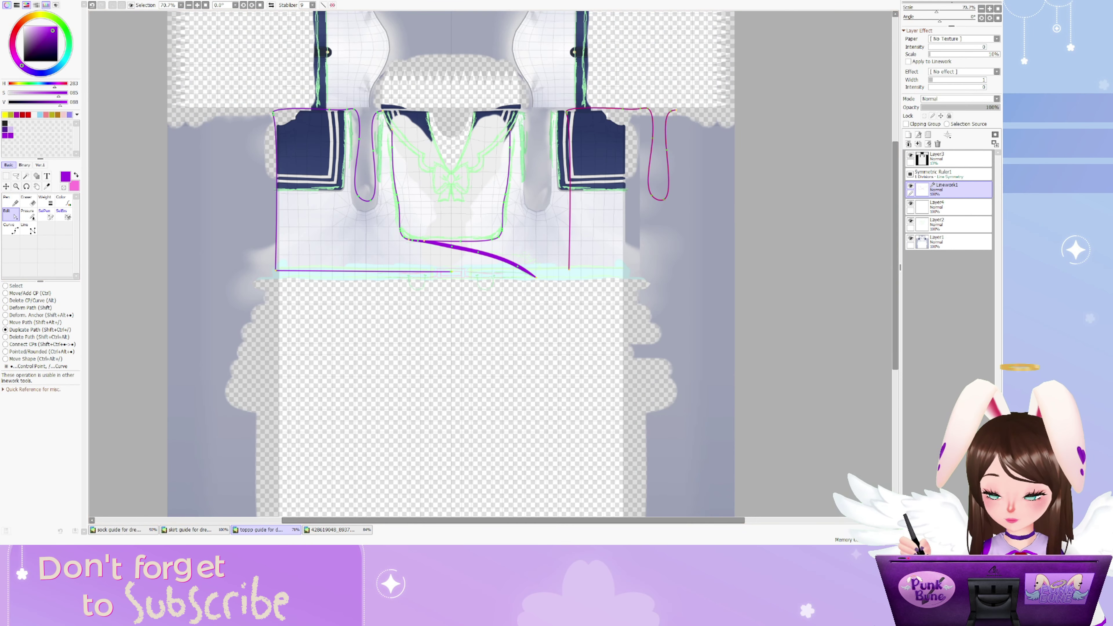
pyautogui.hotkey('ctrl', 'z')
pyautogui.click(5, 345)
pyautogui.scroll(7, 277, 314)
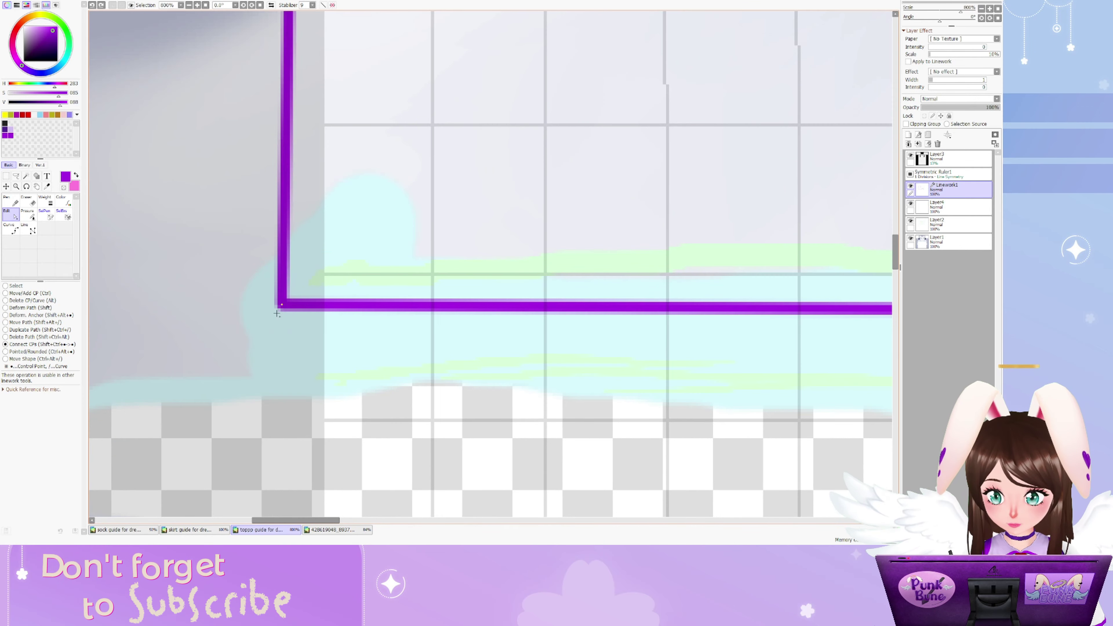
pyautogui.scroll(2, 283, 308)
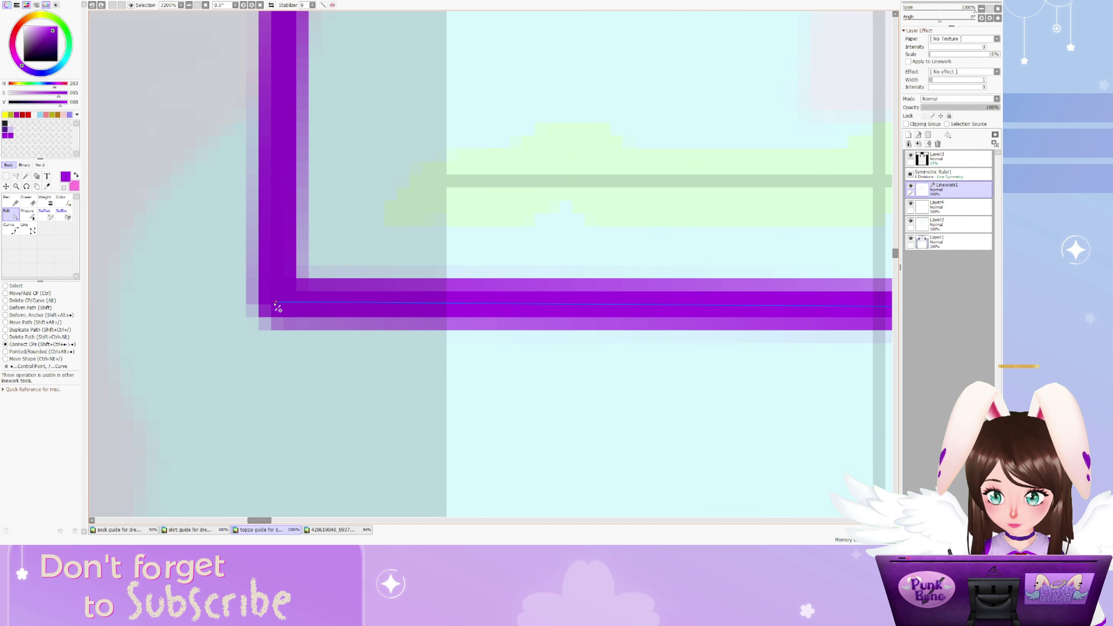
pyautogui.click(5, 293)
pyautogui.scroll(-3, 283, 308)
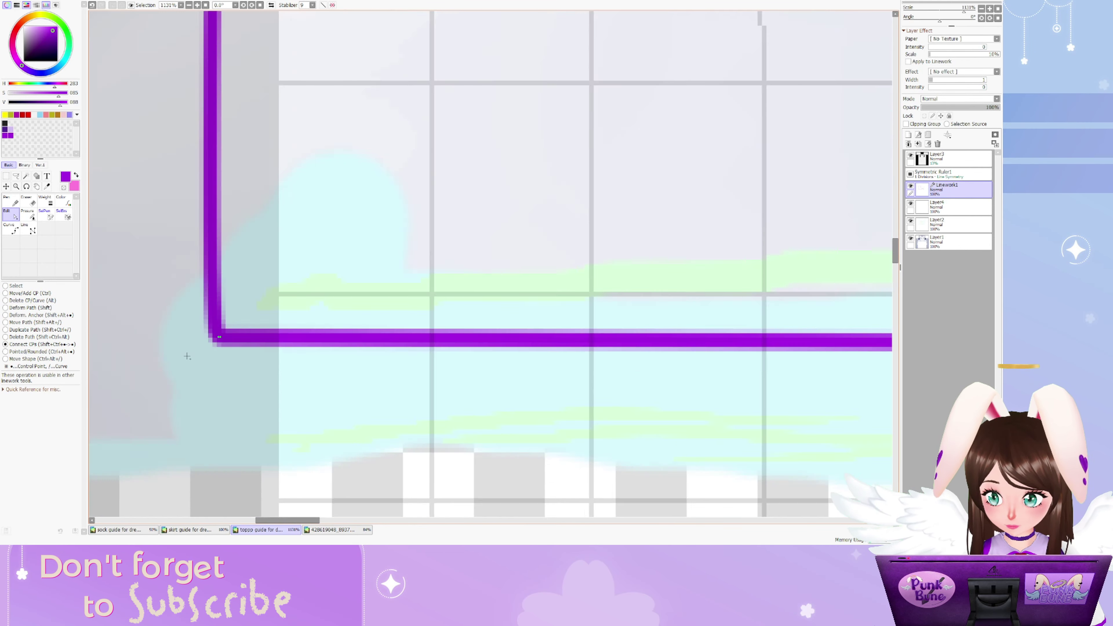
pyautogui.scroll(-4, 626, 218)
pyautogui.scroll(2, 626, 218)
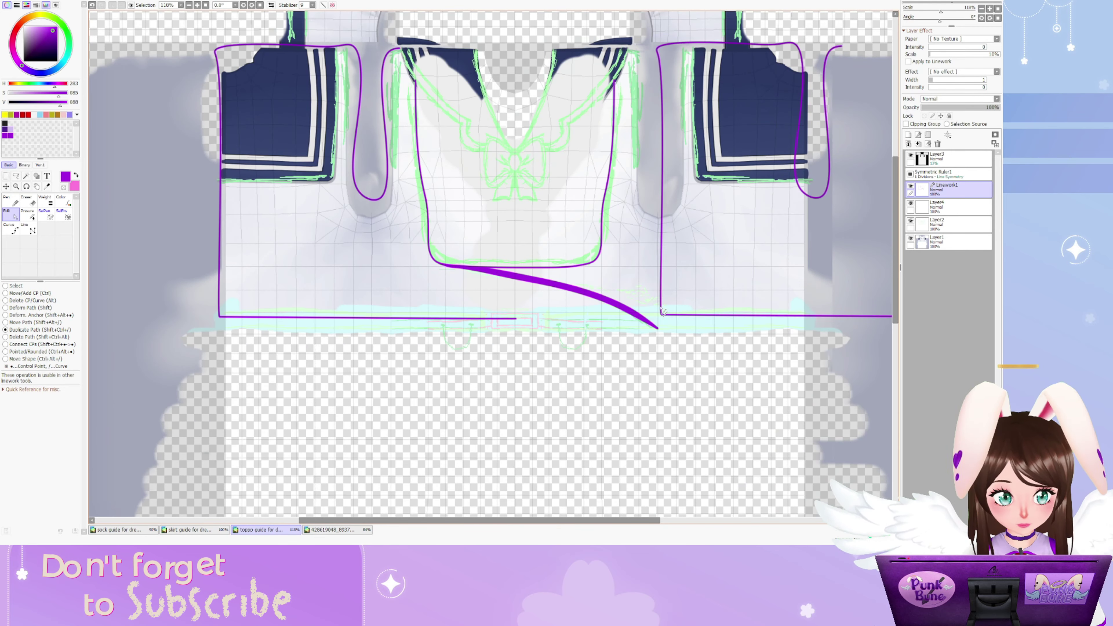
# Free Transform the right outline shape into alignment
pyautogui.hotkey('ctrl', 't')
pyautogui.scroll(3, 672, 304)
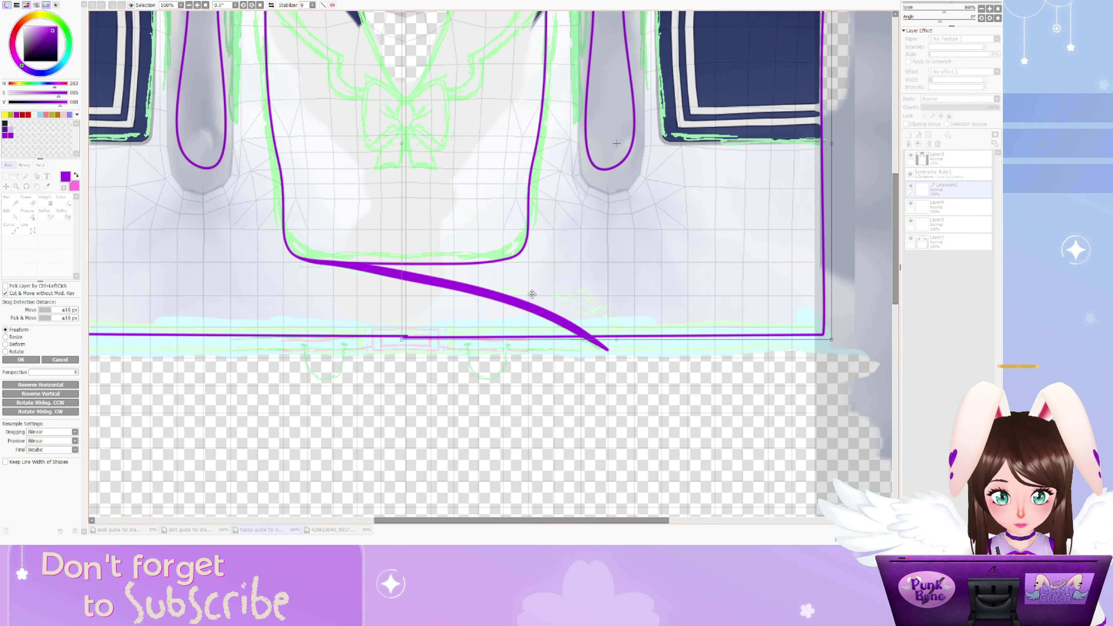
pyautogui.scroll(4, 438, 330)
pyautogui.scroll(-3, 283, 432)
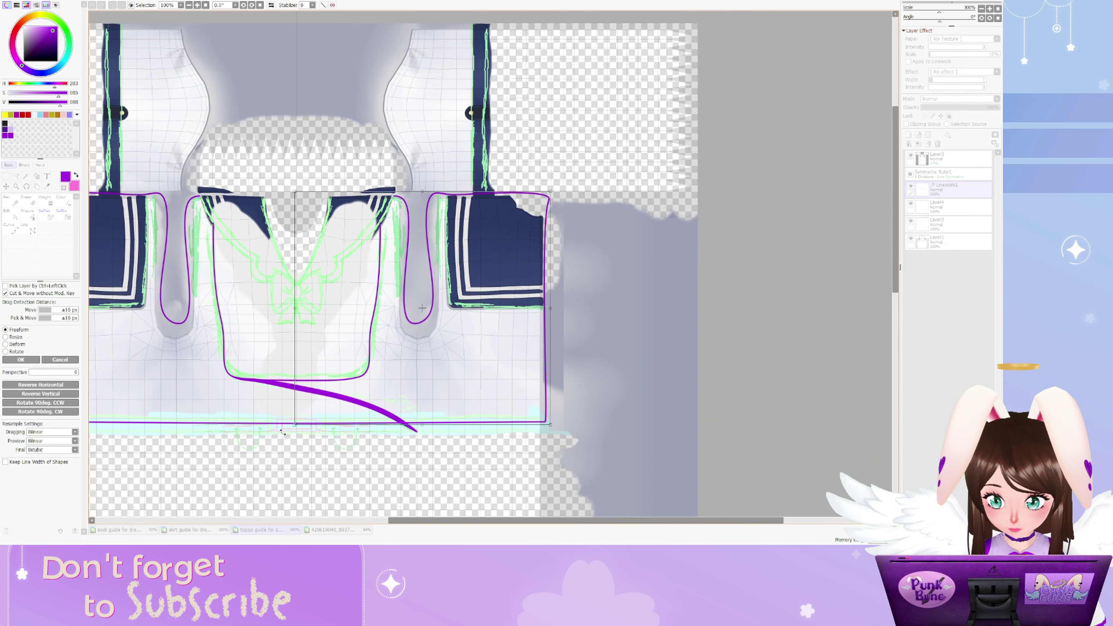
pyautogui.press('Return')
pyautogui.scroll(-1, 635, 317)
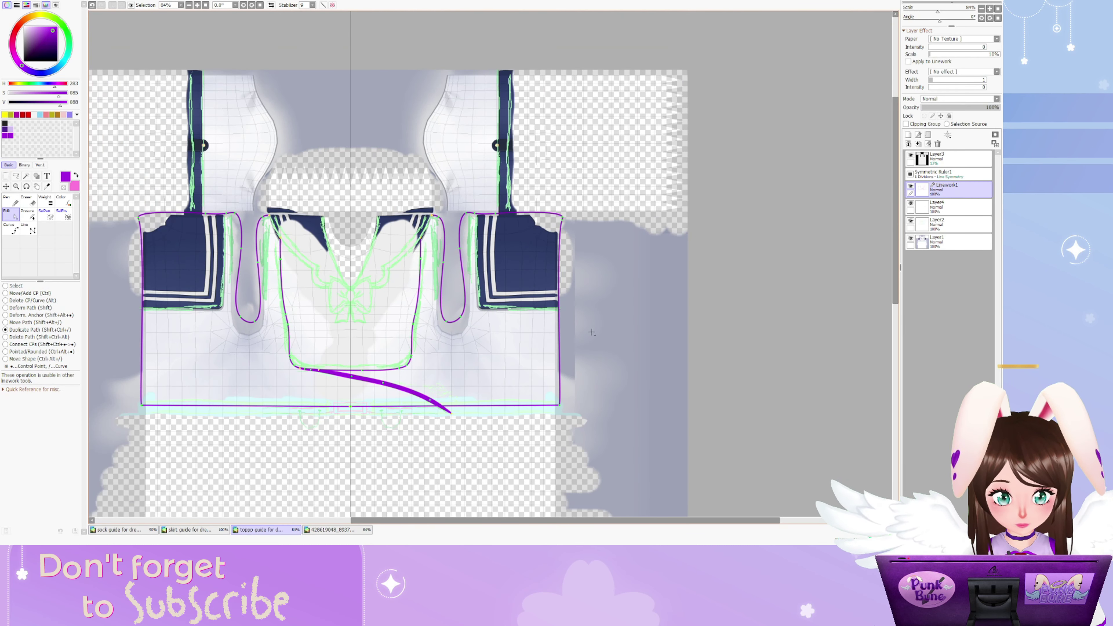
pyautogui.press('c')
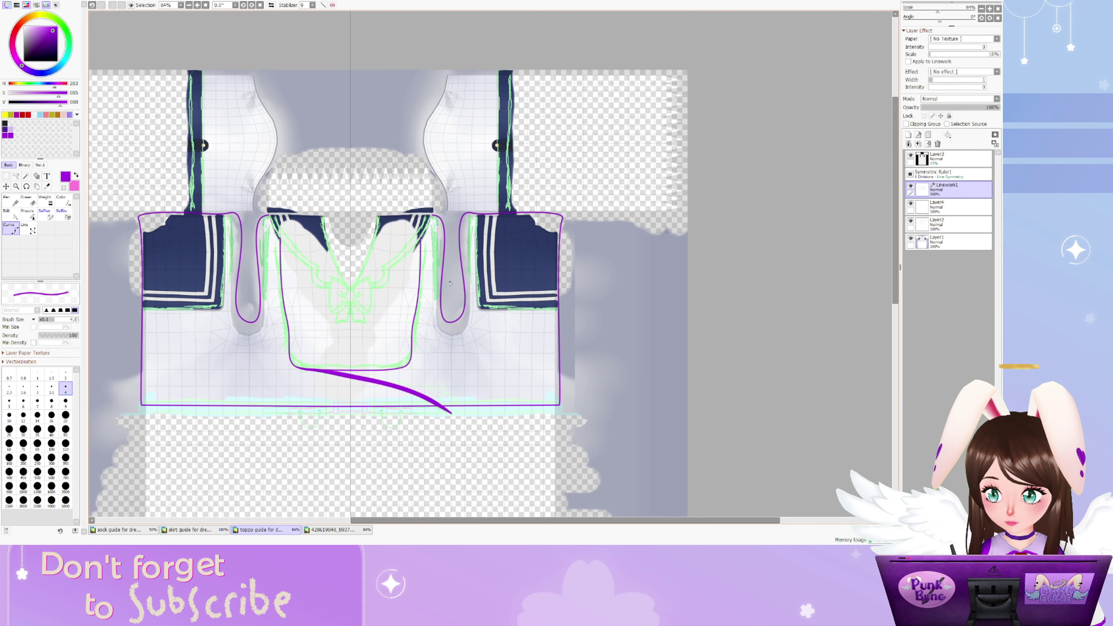
pyautogui.scroll(3, 330, 285)
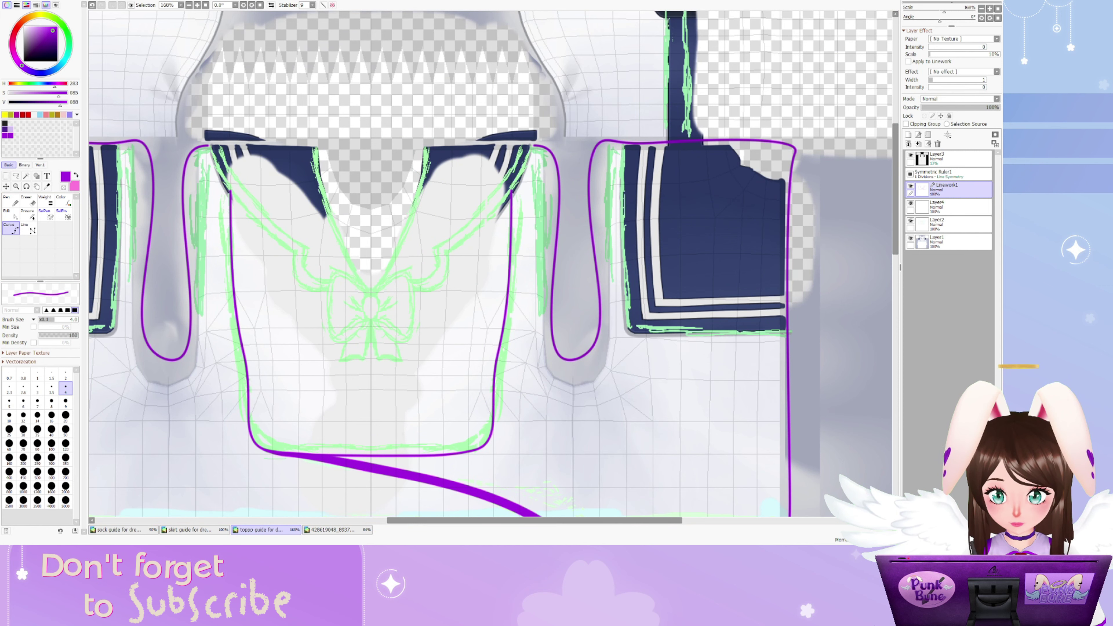
# Outline the bow's left loop and tail in a darker, duller purple
pyautogui.scroll(6, 393, 258)
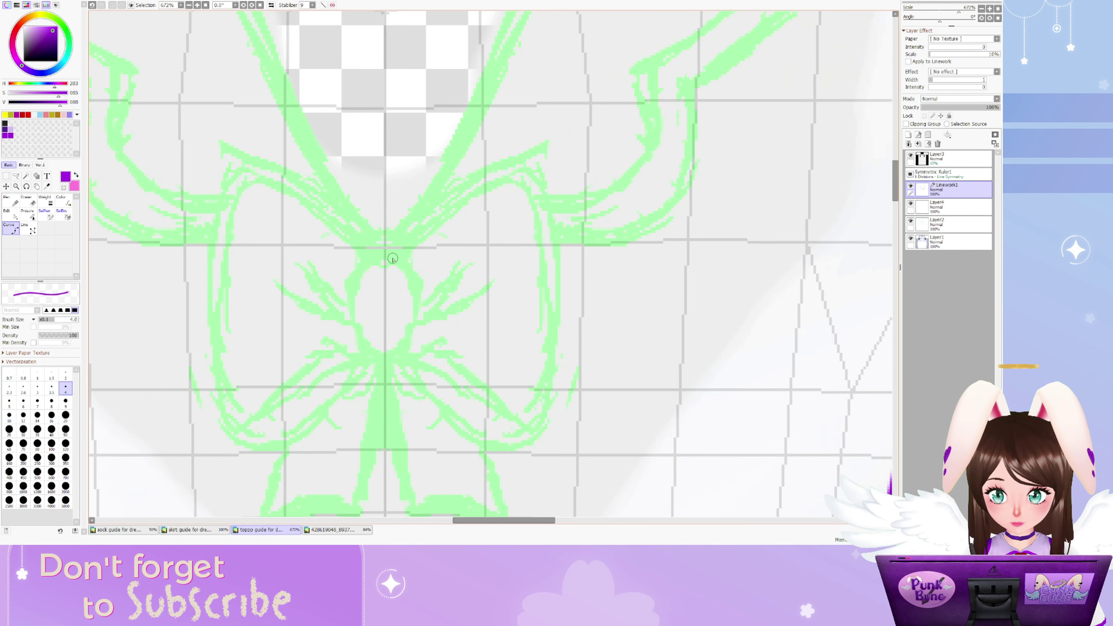
pyautogui.hotkey('ctrl', 'z')
pyautogui.click(9, 128)
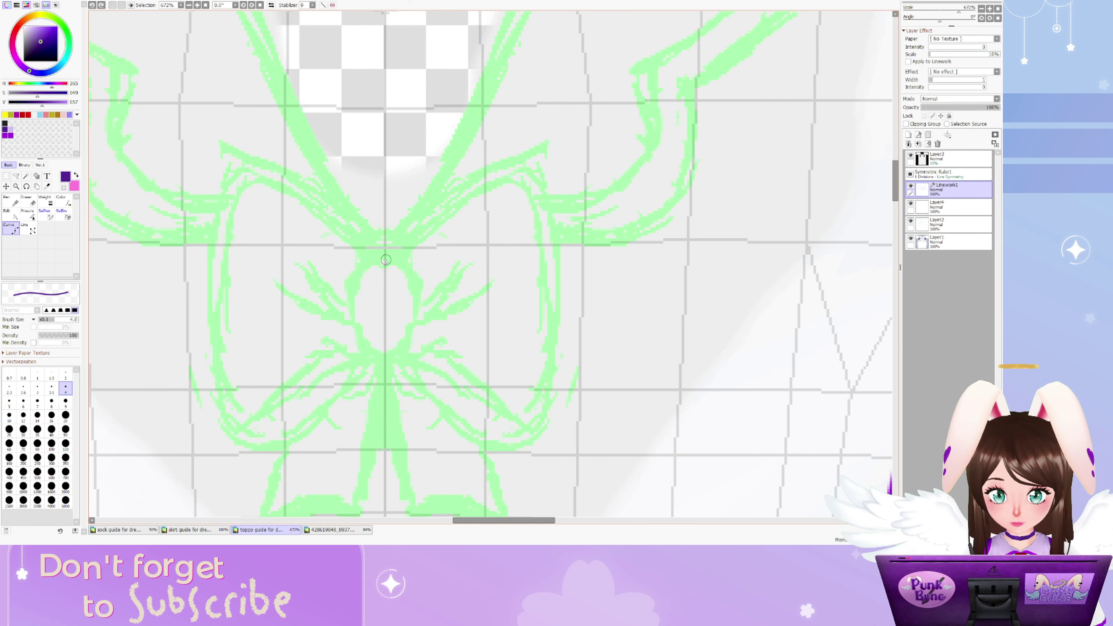
pyautogui.moveTo(363, 266)
pyautogui.mouseDown()
pyautogui.moveTo(369, 355)
pyautogui.moveTo(385, 358)
pyautogui.moveTo(325, 407)
pyautogui.moveTo(250, 440)
pyautogui.moveTo(213, 345)
pyautogui.moveTo(384, 262)
pyautogui.mouseUp()
pyautogui.scroll(-1, 384, 262)
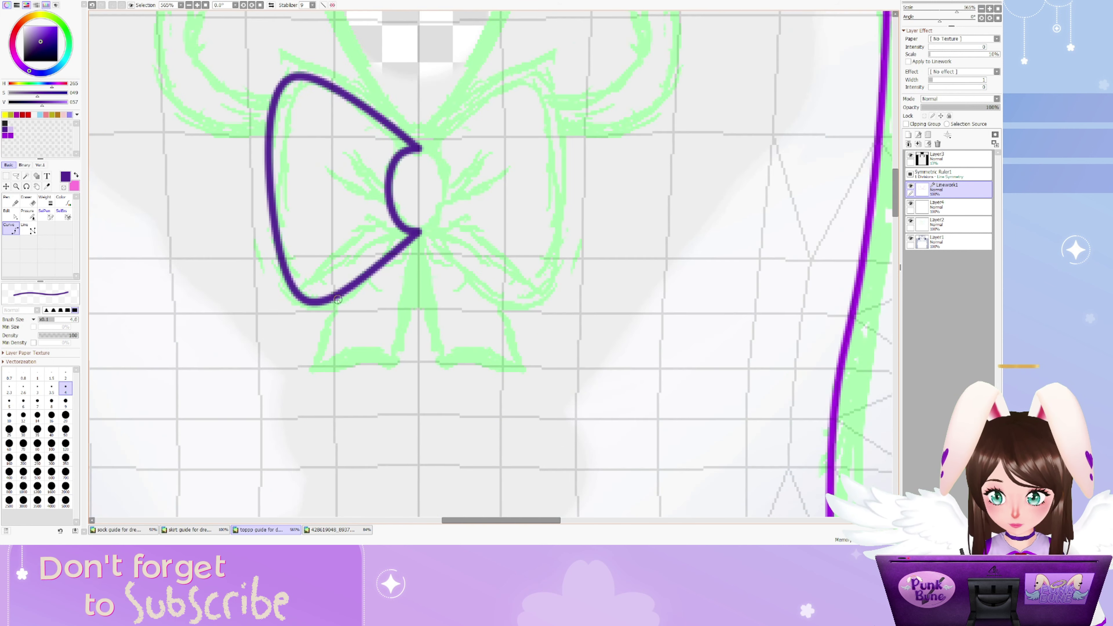
pyautogui.moveTo(397, 364)
pyautogui.mouseDown()
pyautogui.moveTo(420, 230)
pyautogui.moveTo(361, 137)
pyautogui.mouseUp()
# Outline the left collar edge from the bow up along its top, then duplicate the collar path
pyautogui.scroll(-4, 416, 336)
pyautogui.scroll(4, 399, 210)
pyautogui.scroll(-4, 360, 137)
pyautogui.moveTo(413, 214); pyautogui.dragTo(359, 93)
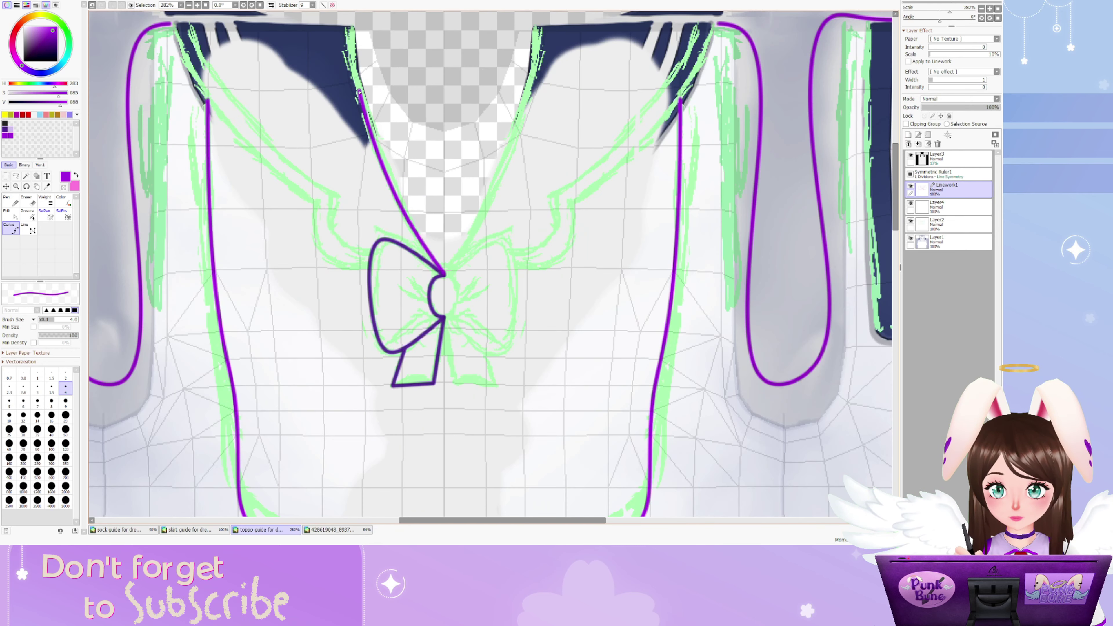
pyautogui.scroll(5, 359, 88)
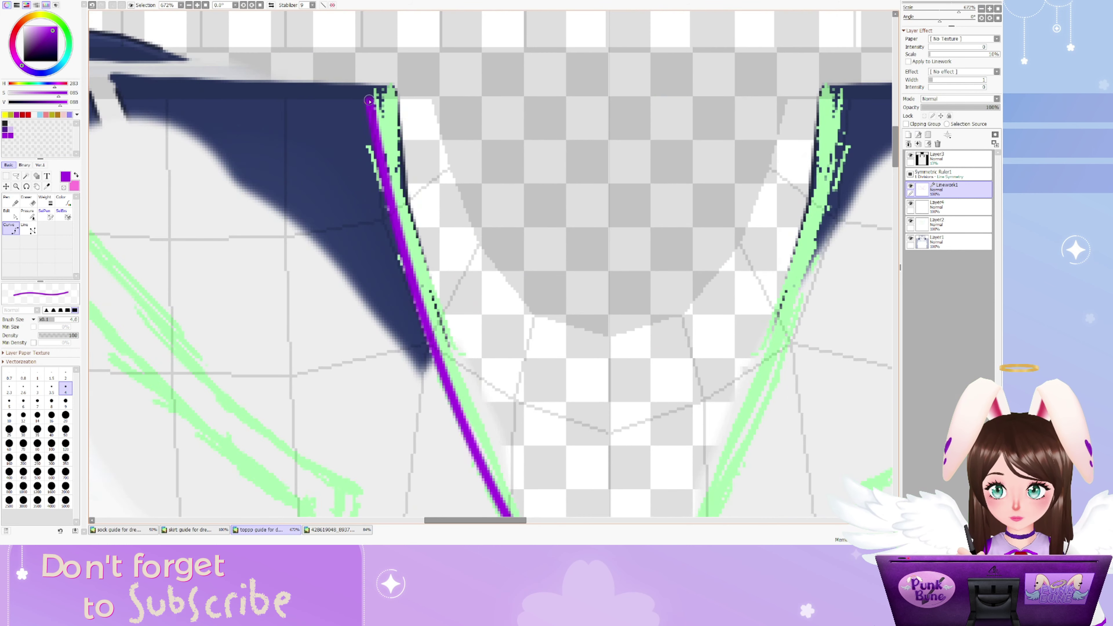
pyautogui.scroll(-4, 358, 86)
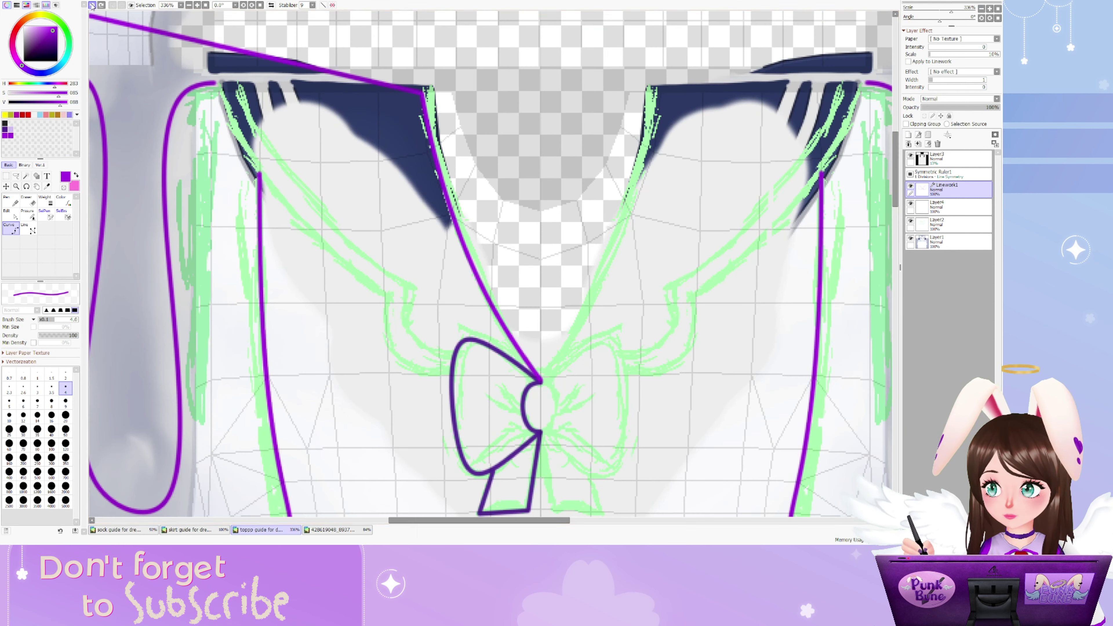
pyautogui.moveTo(174, 100)
pyautogui.mouseDown()
pyautogui.moveTo(410, 87)
pyautogui.moveTo(306, 72)
pyautogui.mouseUp()
pyautogui.scroll(4, 410, 87)
pyautogui.hscroll(-3, 307, 73)
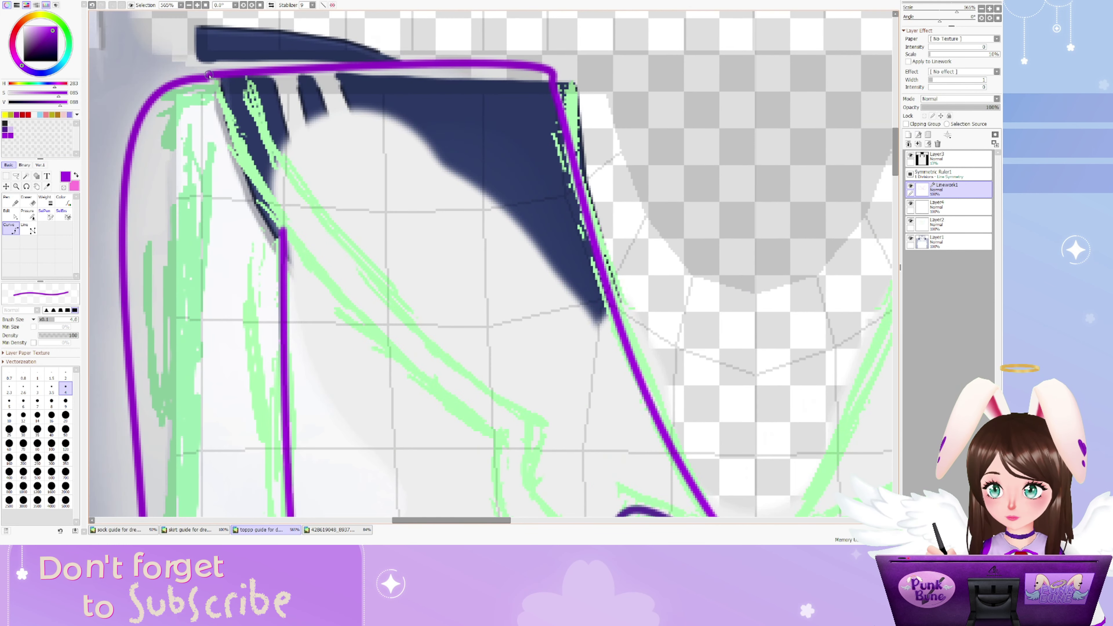
pyautogui.moveTo(206, 77)
pyautogui.mouseDown()
pyautogui.moveTo(246, 176)
pyautogui.moveTo(285, 231)
pyautogui.mouseUp()
pyautogui.scroll(-2, 285, 231)
pyautogui.moveTo(211, 149)
pyautogui.mouseDown()
pyautogui.moveTo(263, 209)
pyautogui.moveTo(360, 279)
pyautogui.moveTo(369, 357)
pyautogui.moveTo(448, 395)
pyautogui.mouseUp()
pyautogui.scroll(-1, 368, 357)
pyautogui.scroll(-2, 447, 394)
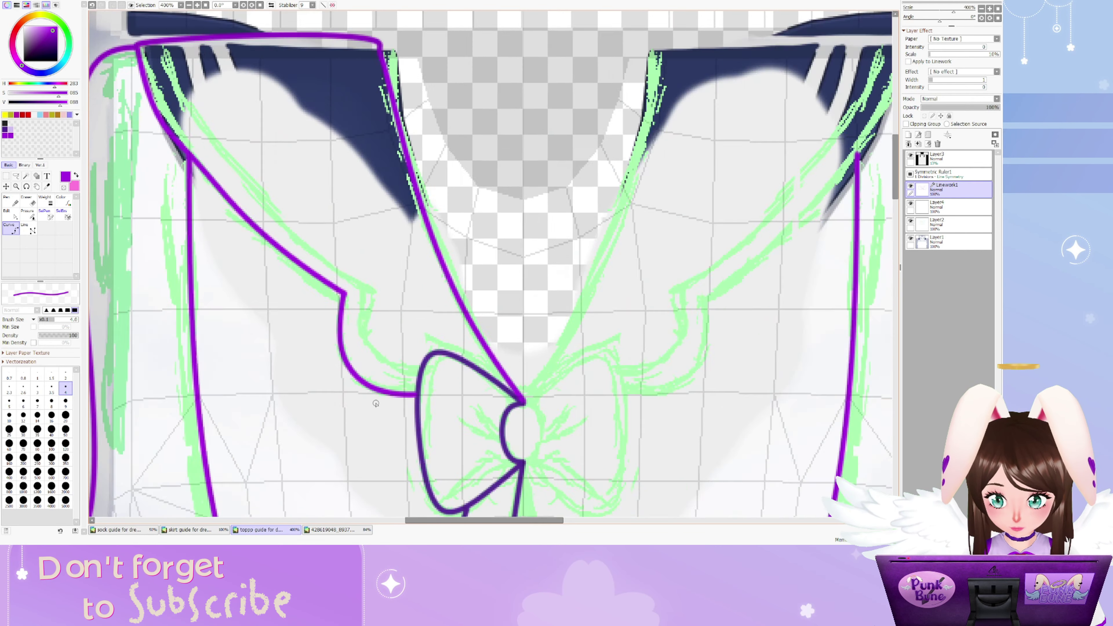
pyautogui.press('e')
pyautogui.moveTo(360, 163); pyautogui.dragTo(488, 199)
# Flip the copied collar path horizontally and place it on the right collar
pyautogui.hotkey('ctrl', 't')
pyautogui.click(40, 385)
pyautogui.scroll(3, 487, 199)
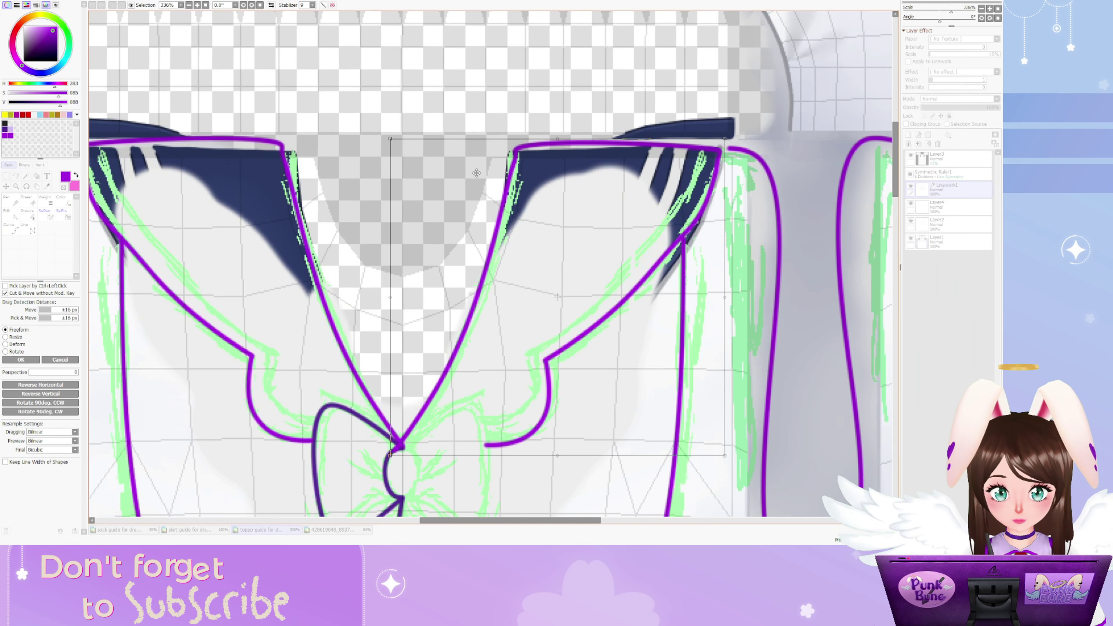
pyautogui.scroll(-3, 543, 211)
pyautogui.moveTo(568, 160); pyautogui.dragTo(571, 159)
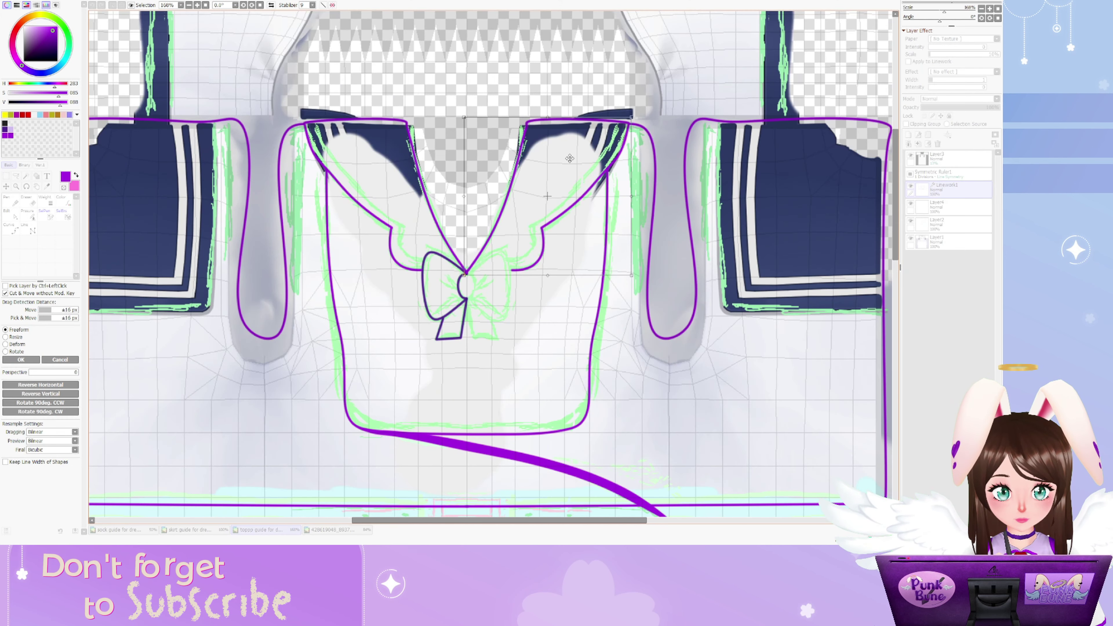
pyautogui.scroll(5, 527, 164)
pyautogui.scroll(-3, 527, 164)
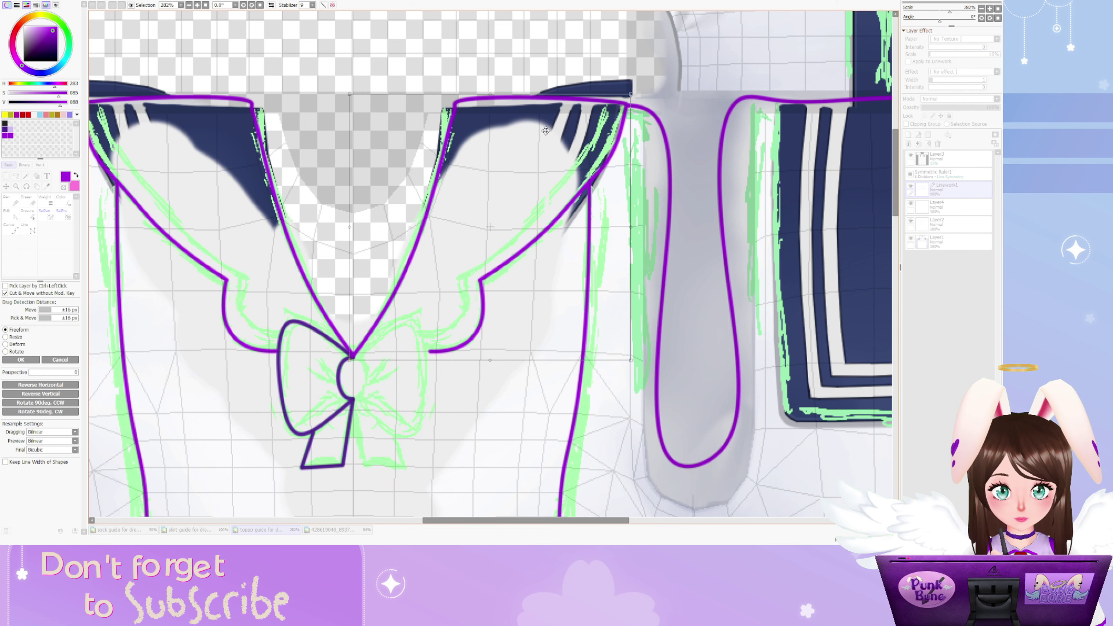
pyautogui.scroll(1, 482, 263)
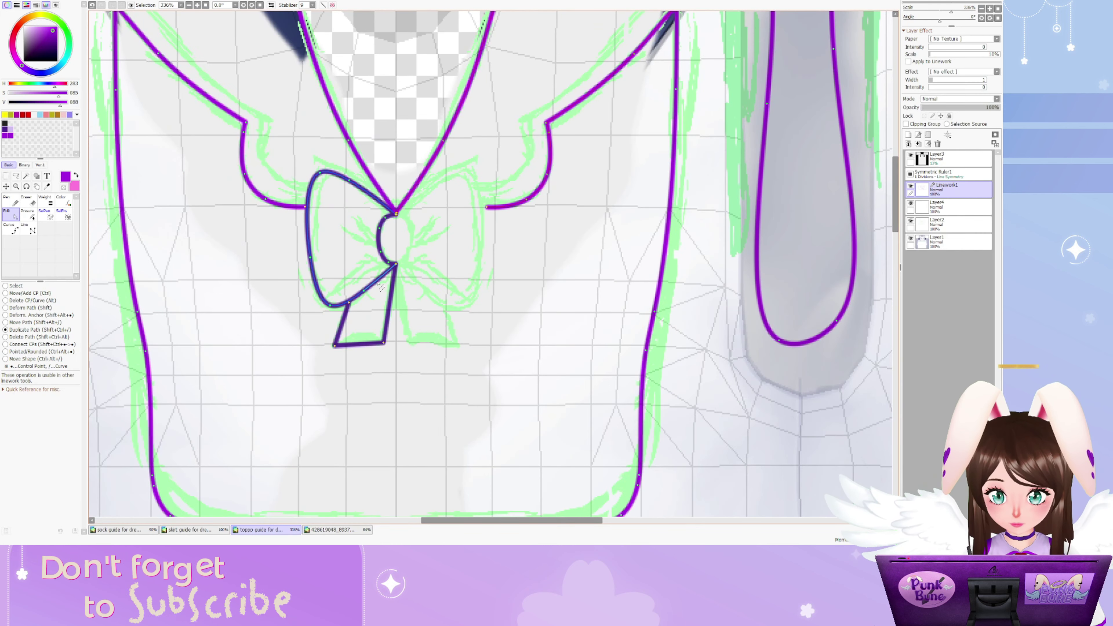
# Mirror the copied loop as the bow's right loop and flip a knot half to close the oval knot
pyautogui.click(31, 386)
pyautogui.moveTo(504, 306); pyautogui.dragTo(452, 257)
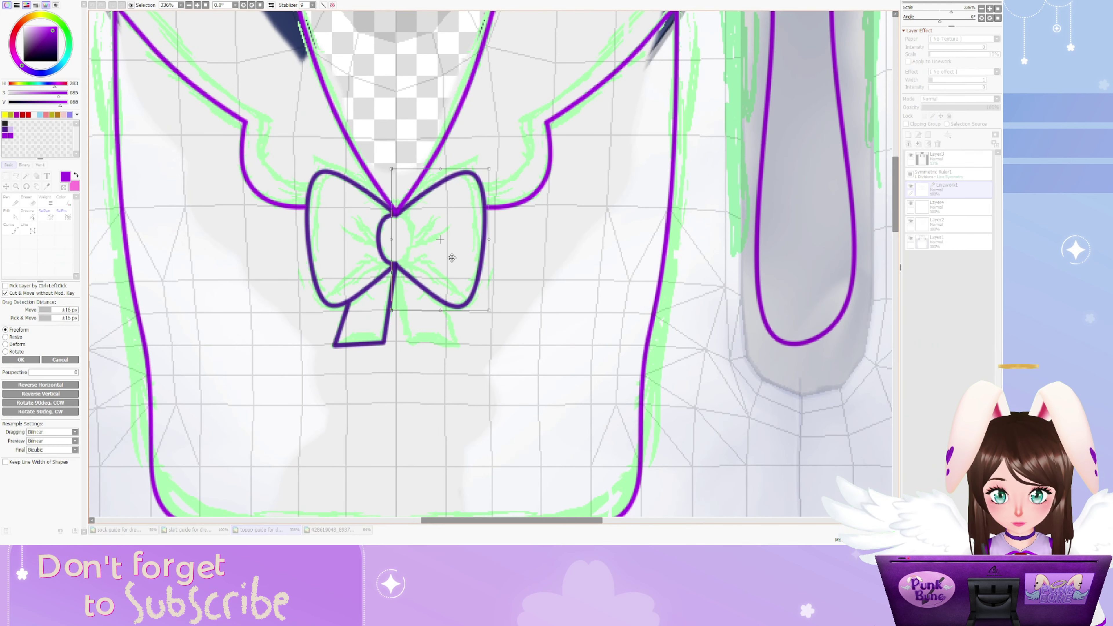
pyautogui.press('Return')
pyautogui.hotkey('ctrl', 'v')
pyautogui.moveTo(385, 239); pyautogui.dragTo(411, 240)
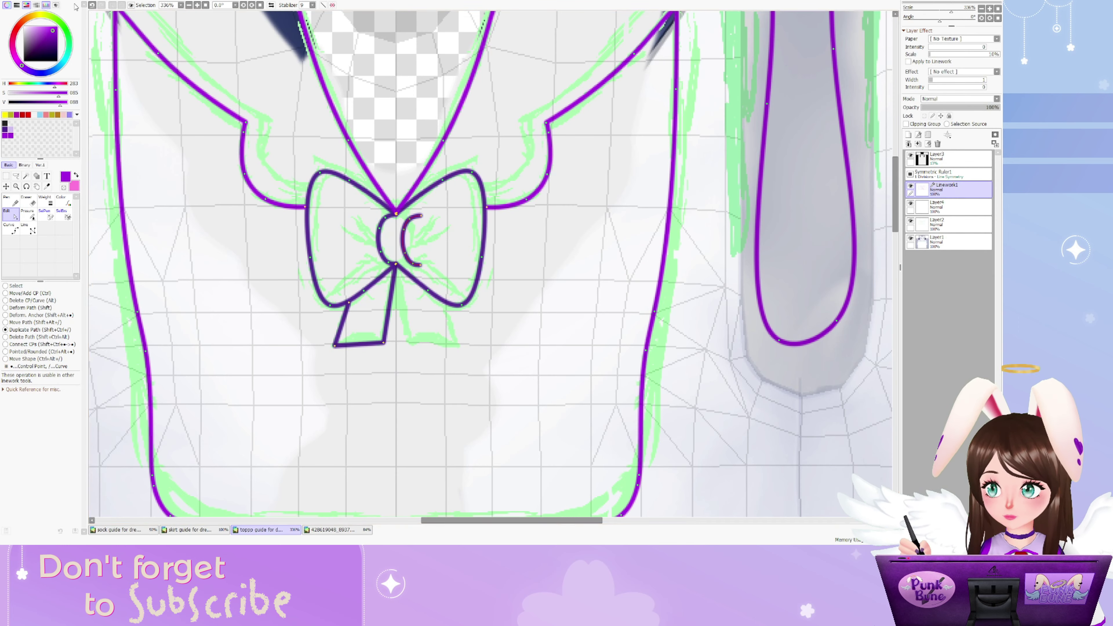
pyautogui.click(57, 386)
pyautogui.click(20, 359)
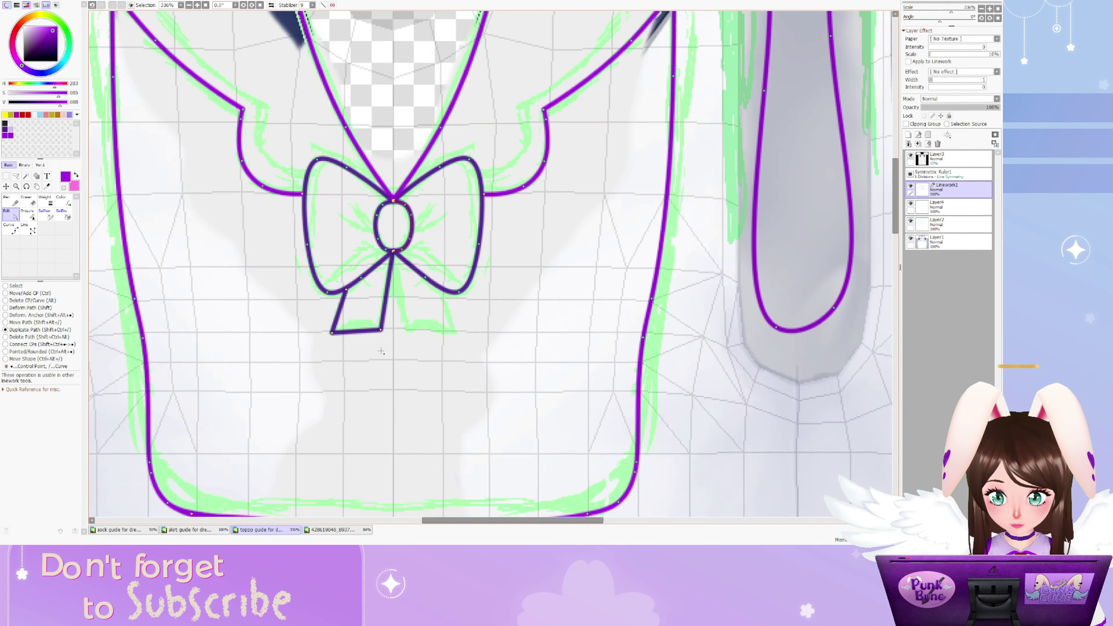
pyautogui.scroll(-3, 508, 152)
pyautogui.scroll(2, 417, 219)
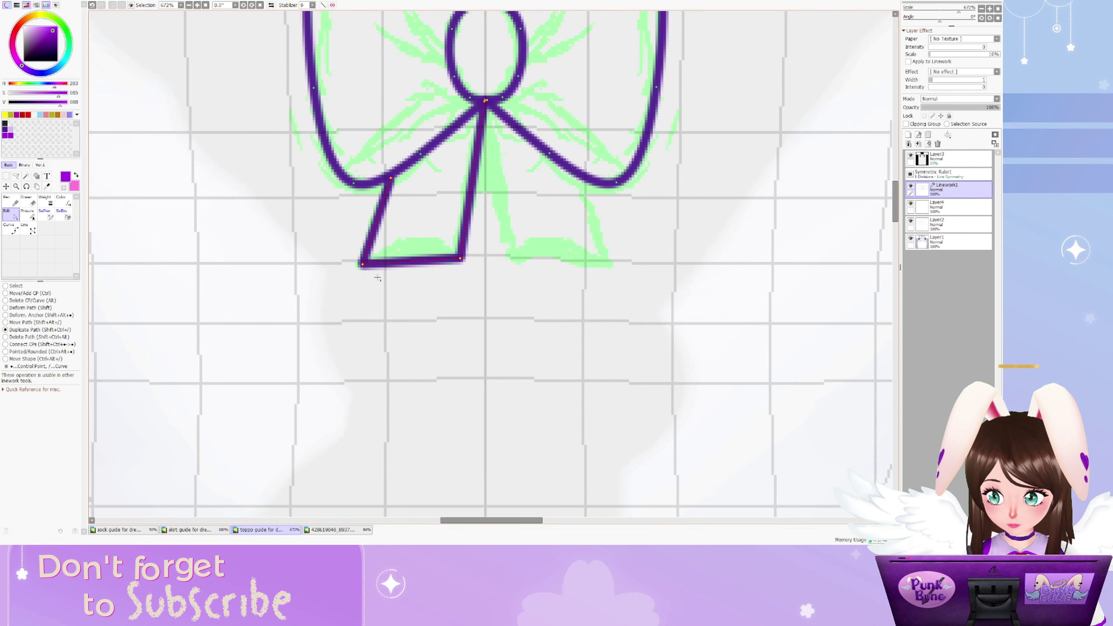
# Duplicate, flip and place the bow's tail as the second tail
pyautogui.moveTo(378, 263); pyautogui.dragTo(562, 376)
pyautogui.hotkey('ctrl', 't')
pyautogui.click(40, 384)
pyautogui.moveTo(587, 326); pyautogui.dragTo(523, 213)
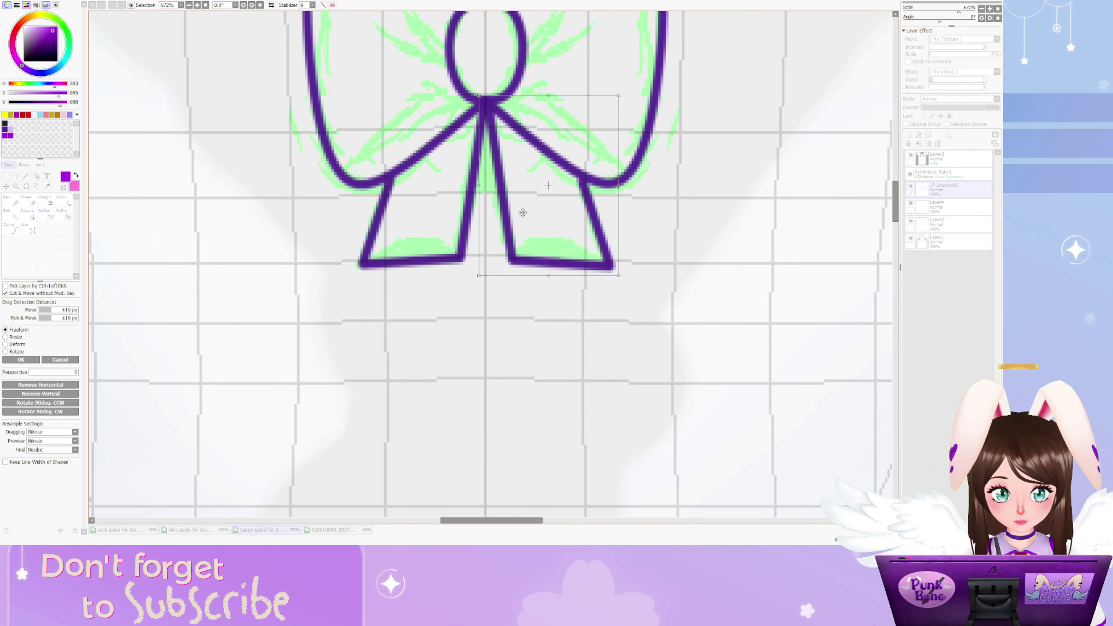
pyautogui.click(22, 360)
pyautogui.scroll(-4, 448, 362)
# Close the left sleeve's purple curve outline at its bottom-right corner
pyautogui.click(11, 229)
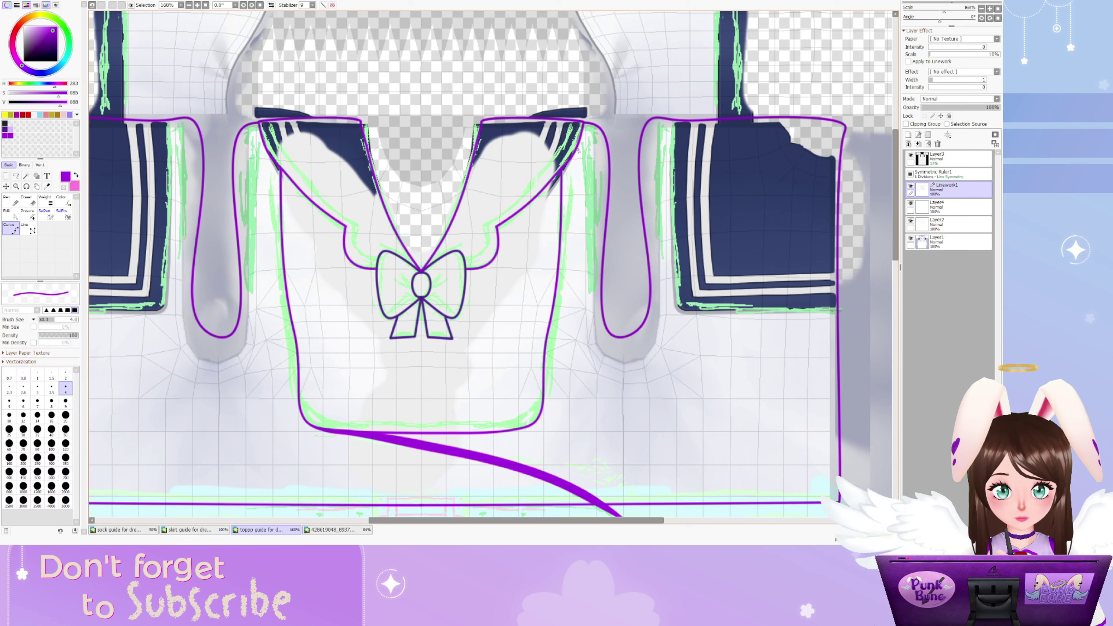
pyautogui.scroll(4, 155, 262)
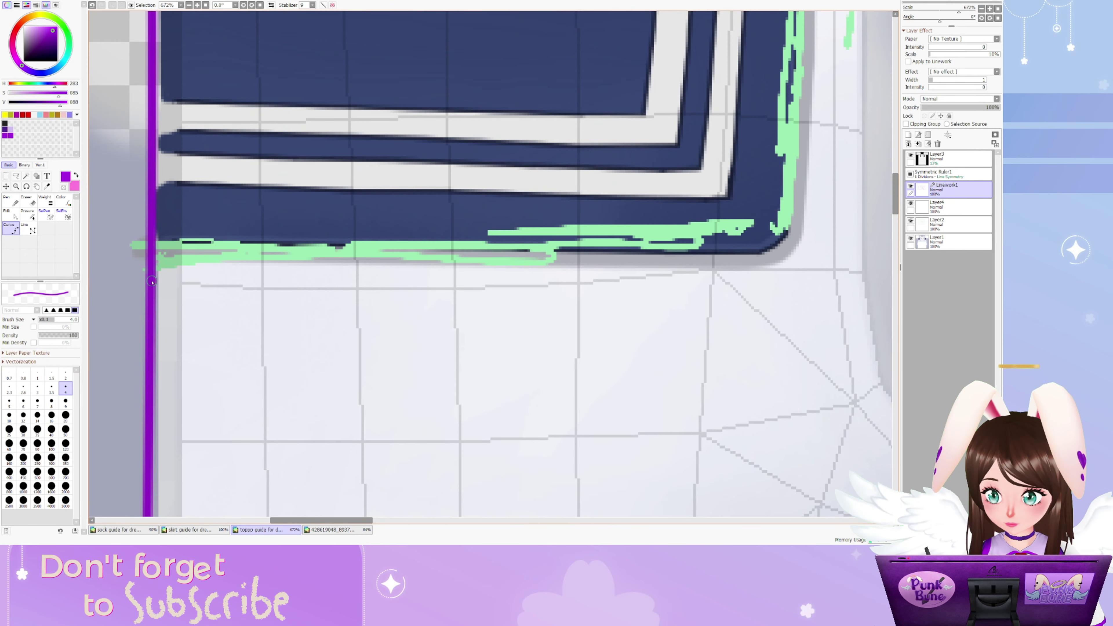
pyautogui.click(789, 253)
pyautogui.scroll(-3, 460, 169)
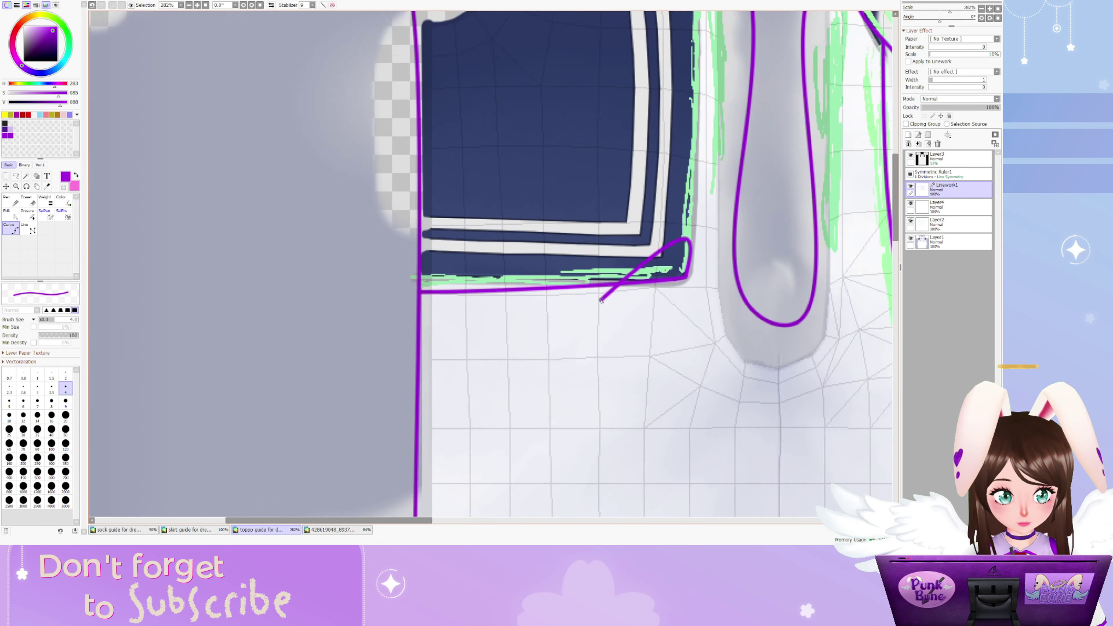
pyautogui.scroll(3, 522, 120)
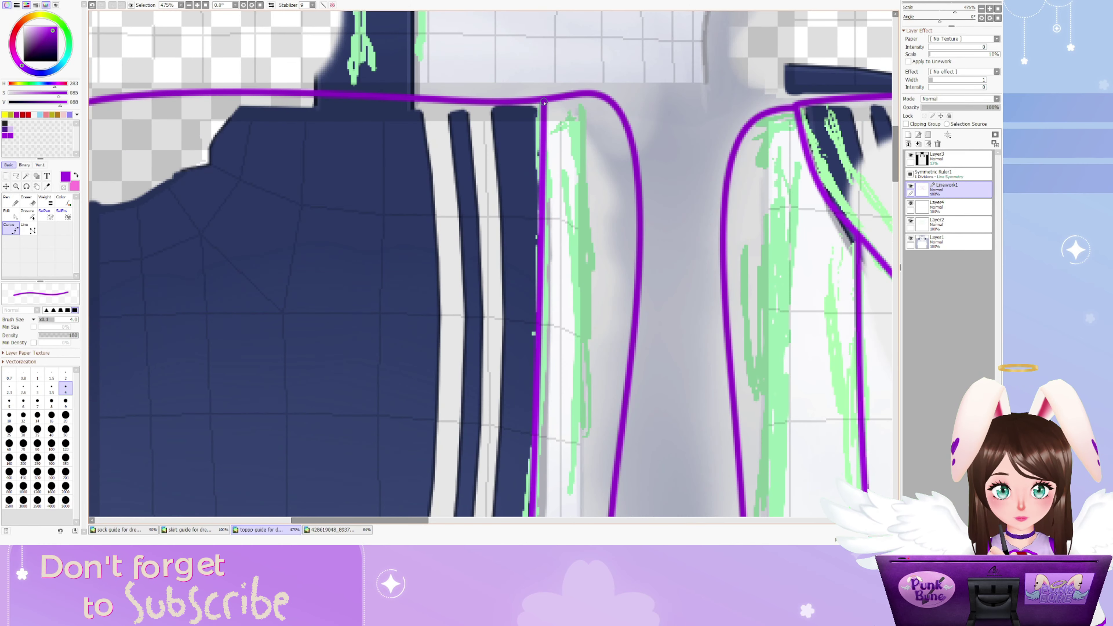
pyautogui.scroll(-6, 421, 131)
# Move the sleeve linework slightly up so it aligns with the sleeve edge
pyautogui.click(9, 214)
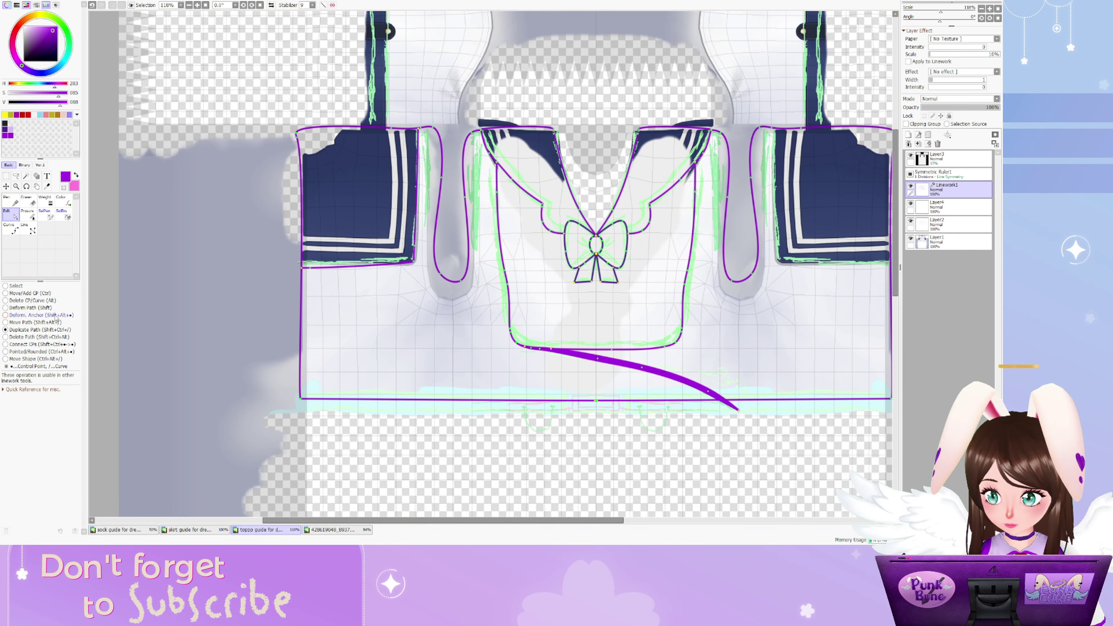
pyautogui.hotkey('ctrl', 't')
pyautogui.scroll(6, 401, 268)
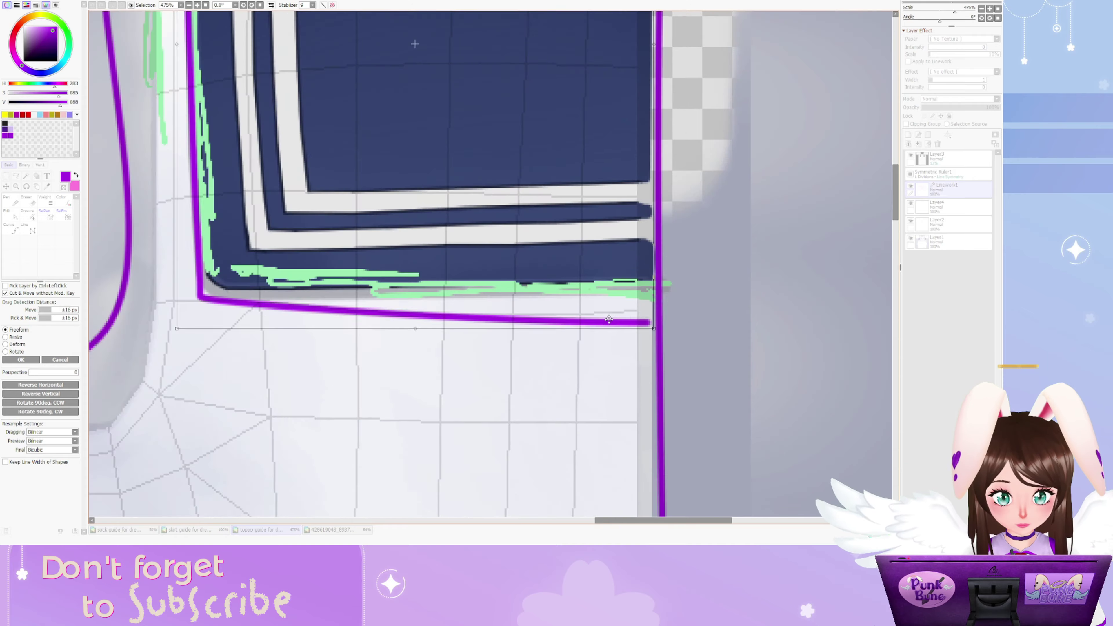
pyautogui.moveTo(609, 320); pyautogui.dragTo(609, 307)
pyautogui.scroll(-5, 609, 307)
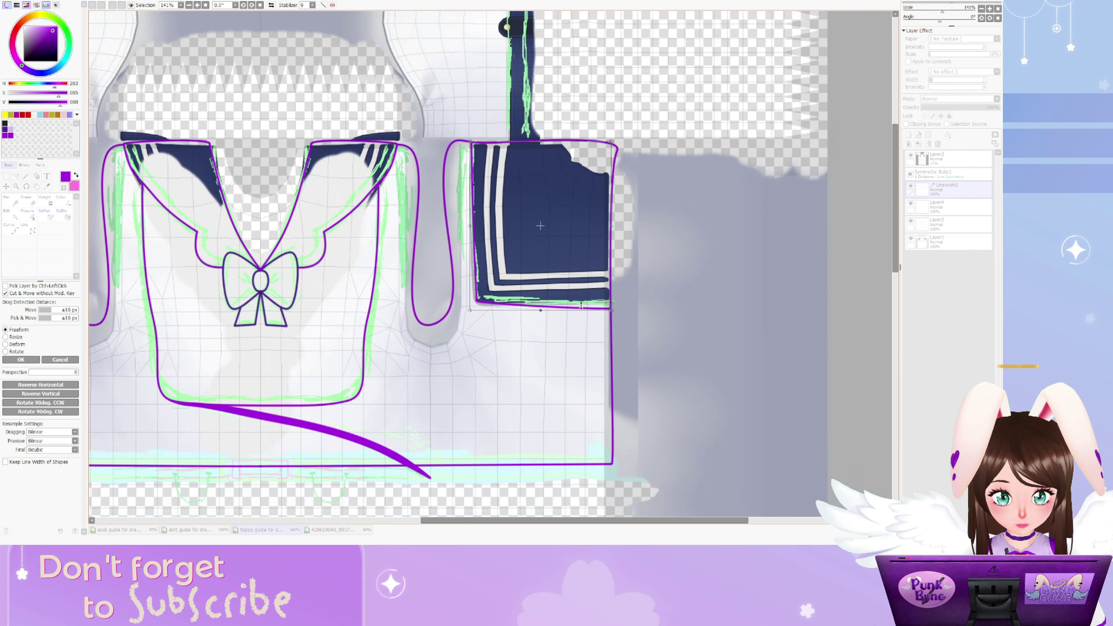
pyautogui.press('Return')
pyautogui.scroll(-1, 495, 206)
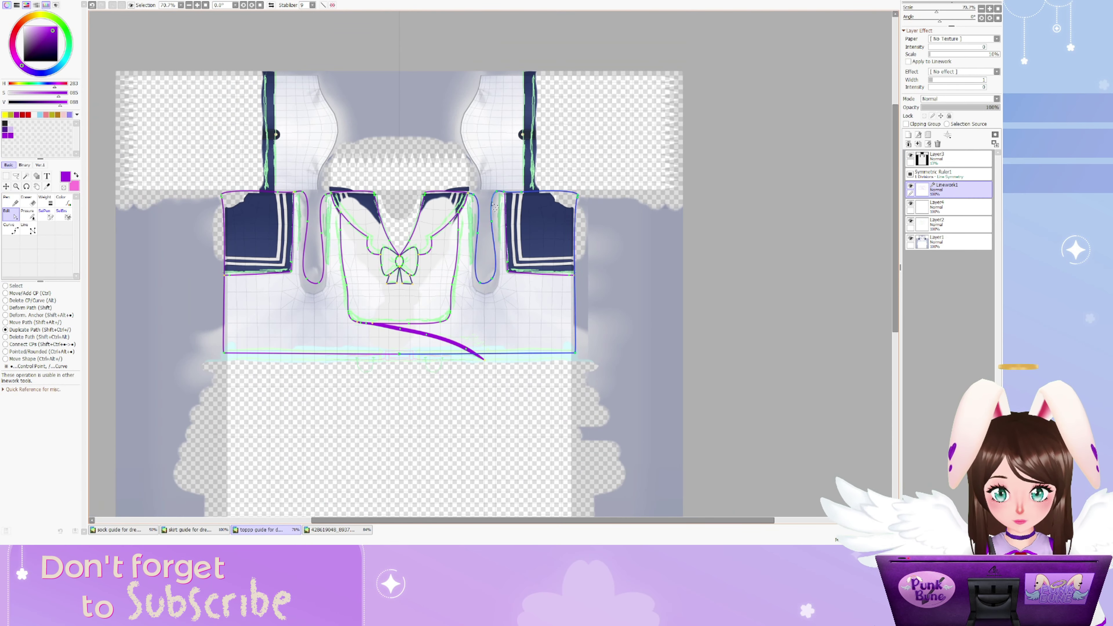
pyautogui.scroll(2, 256, 209)
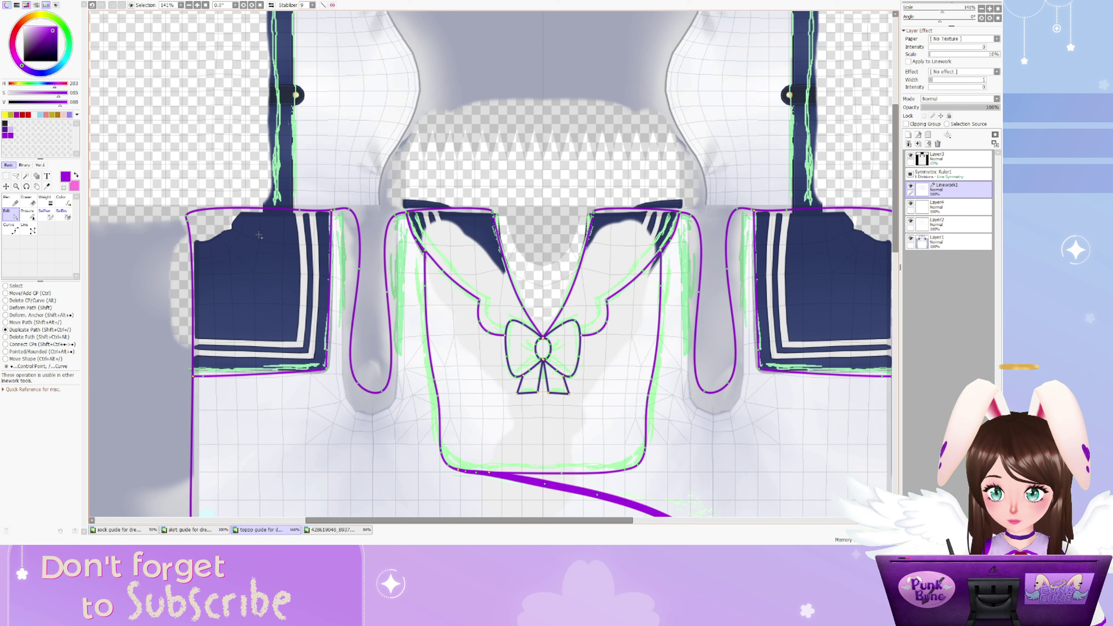
pyautogui.click(28, 230)
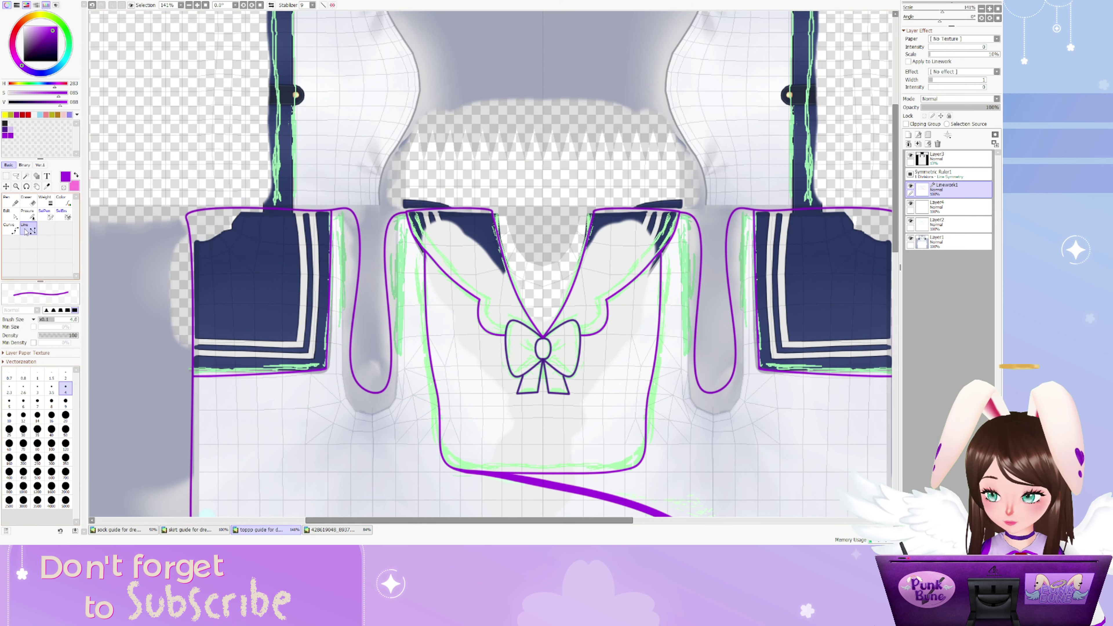
pyautogui.scroll(3, 290, 88)
# Outline the left shoulder strap in purple with straight and curved lines down to the neckline
pyautogui.click(294, 12)
pyautogui.scroll(1, 294, 59)
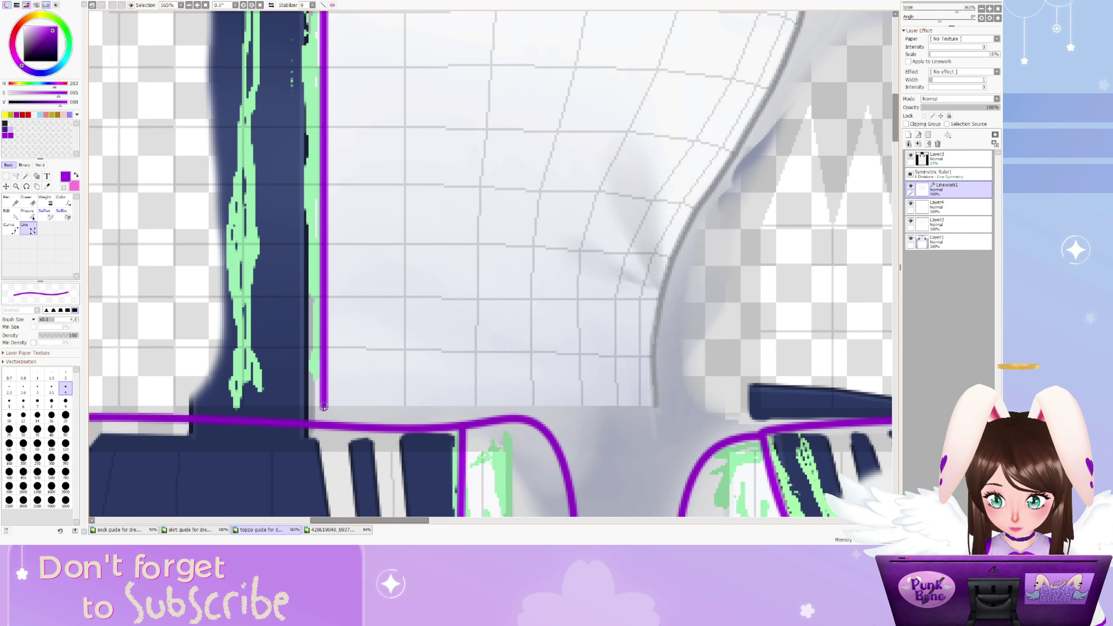
pyautogui.scroll(-2, 305, 239)
pyautogui.scroll(3, 306, 239)
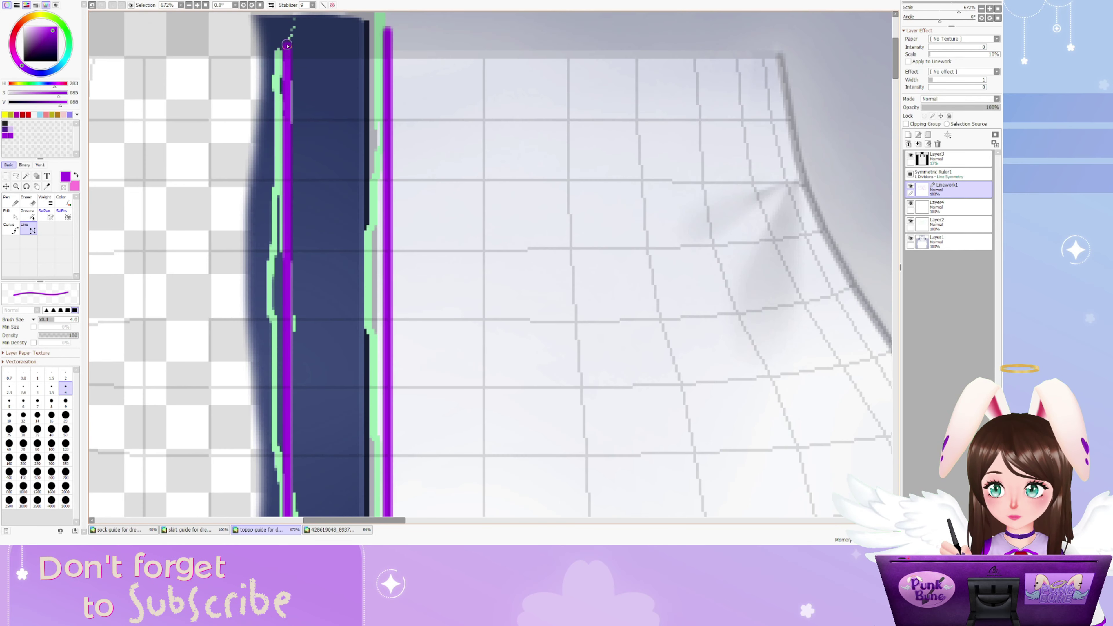
pyautogui.moveTo(287, 33); pyautogui.dragTo(458, 35)
pyautogui.scroll(-4, 458, 35)
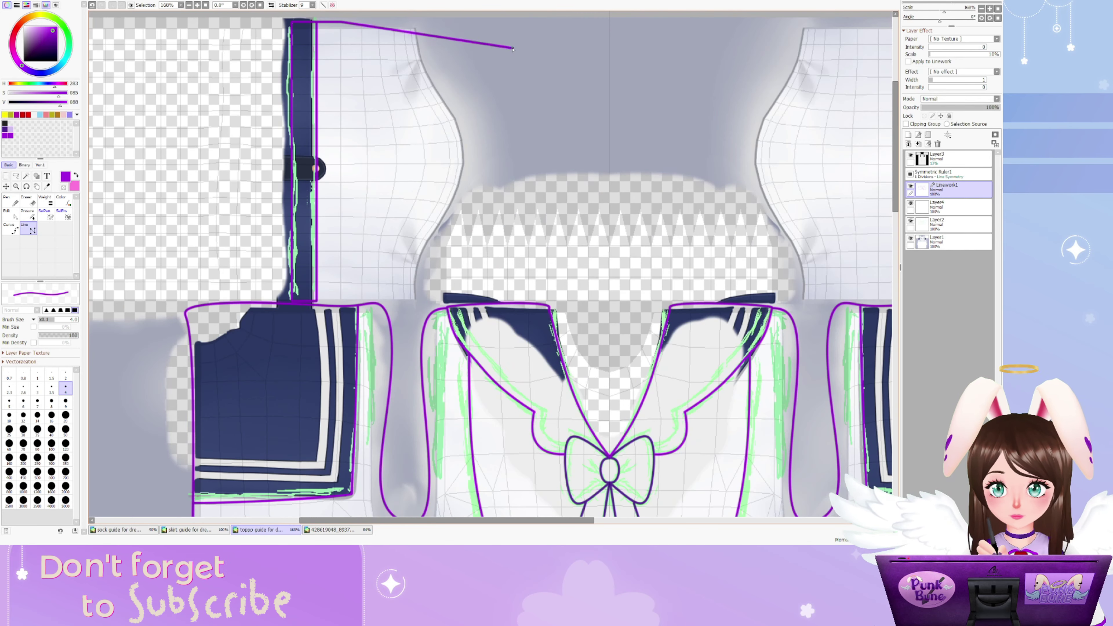
pyautogui.click(478, 24)
pyautogui.scroll(3, 471, 280)
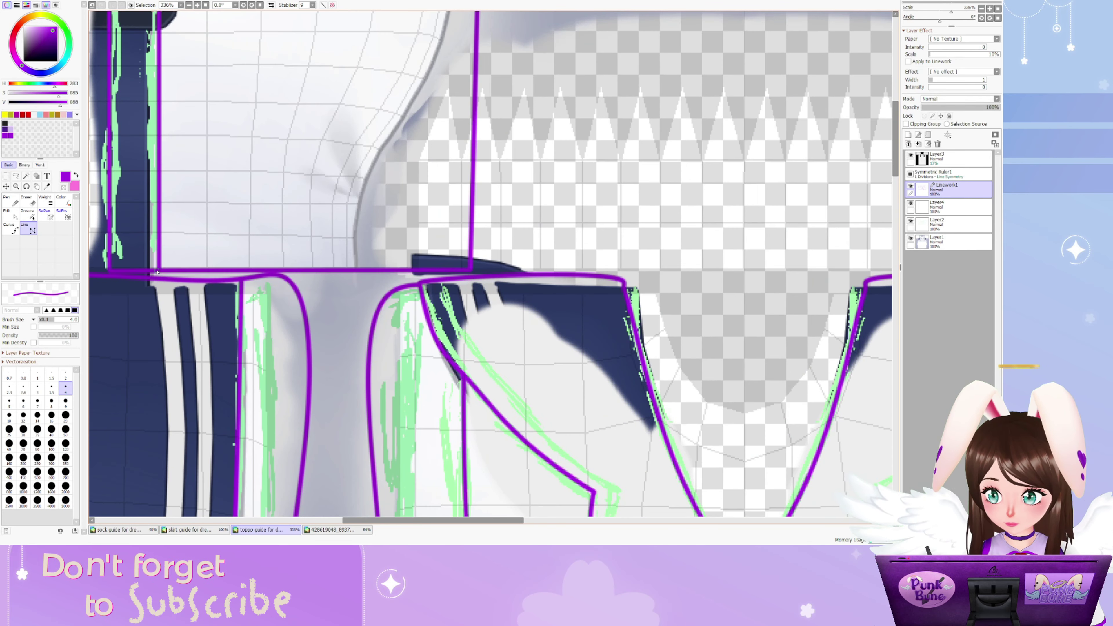
pyautogui.scroll(-1, 471, 276)
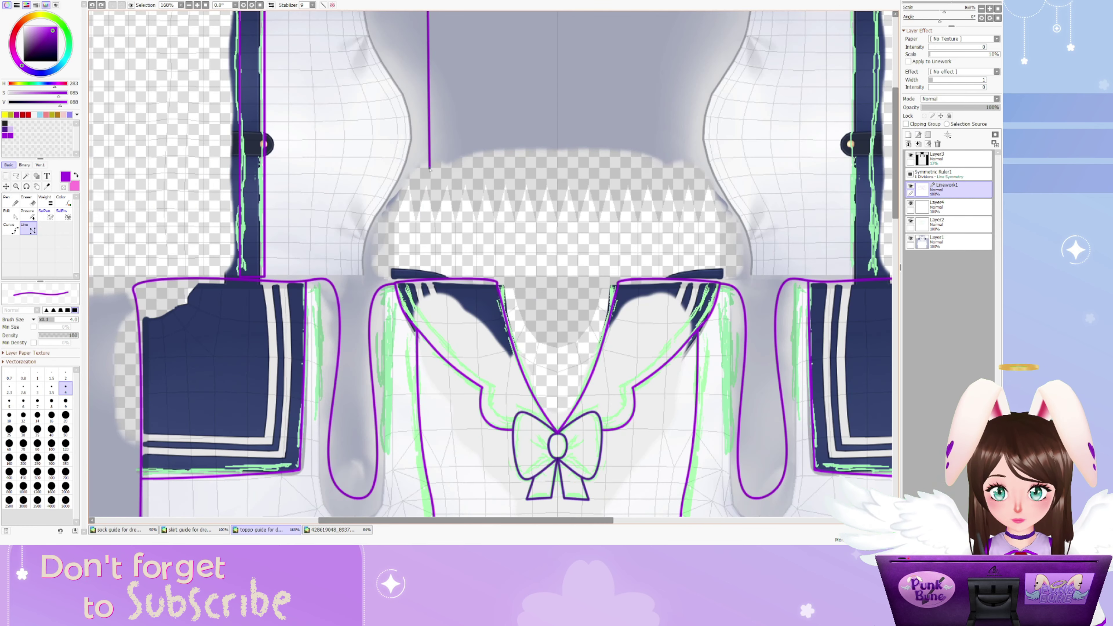
pyautogui.scroll(2, 430, 168)
pyautogui.press('c')
pyautogui.click(431, 162)
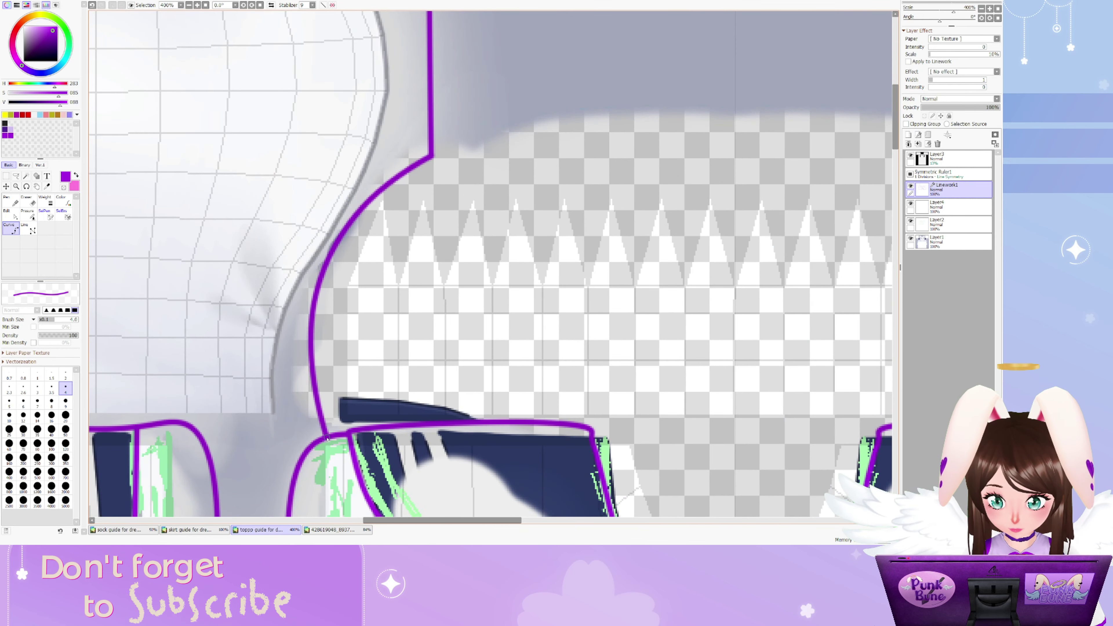
pyautogui.scroll(-7, 317, 440)
# Select the left strap's outline path and duplicate it toward the right
pyautogui.click(9, 215)
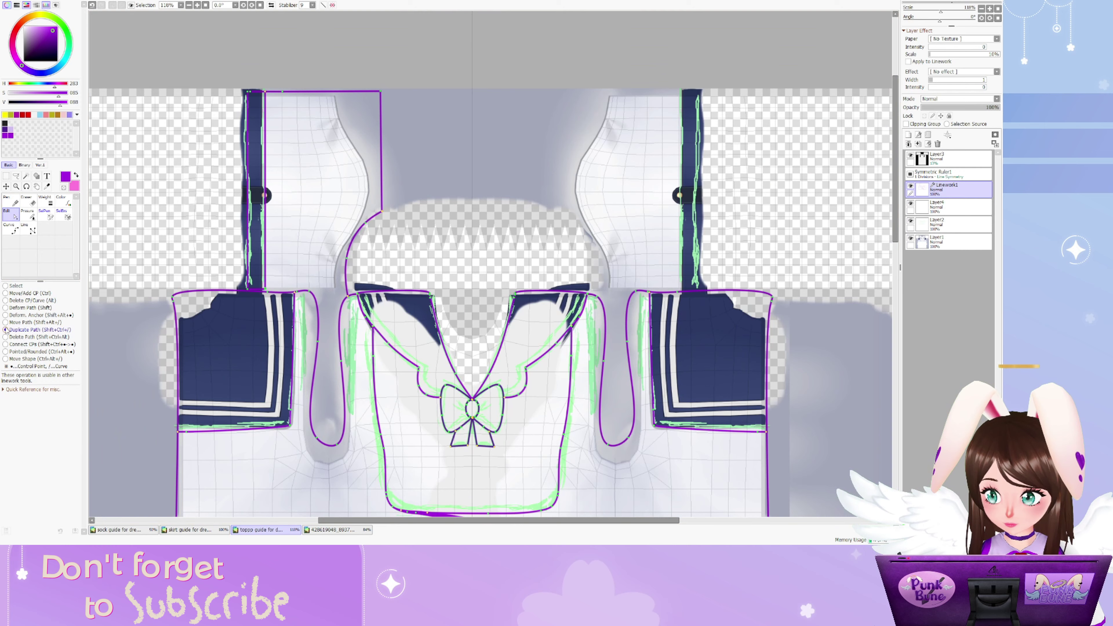
pyautogui.click(5, 286)
pyautogui.scroll(4, 263, 219)
pyautogui.moveTo(224, 55); pyautogui.dragTo(375, 218)
pyautogui.scroll(-4, 222, 103)
pyautogui.click(6, 329)
pyautogui.scroll(-5, 199, 178)
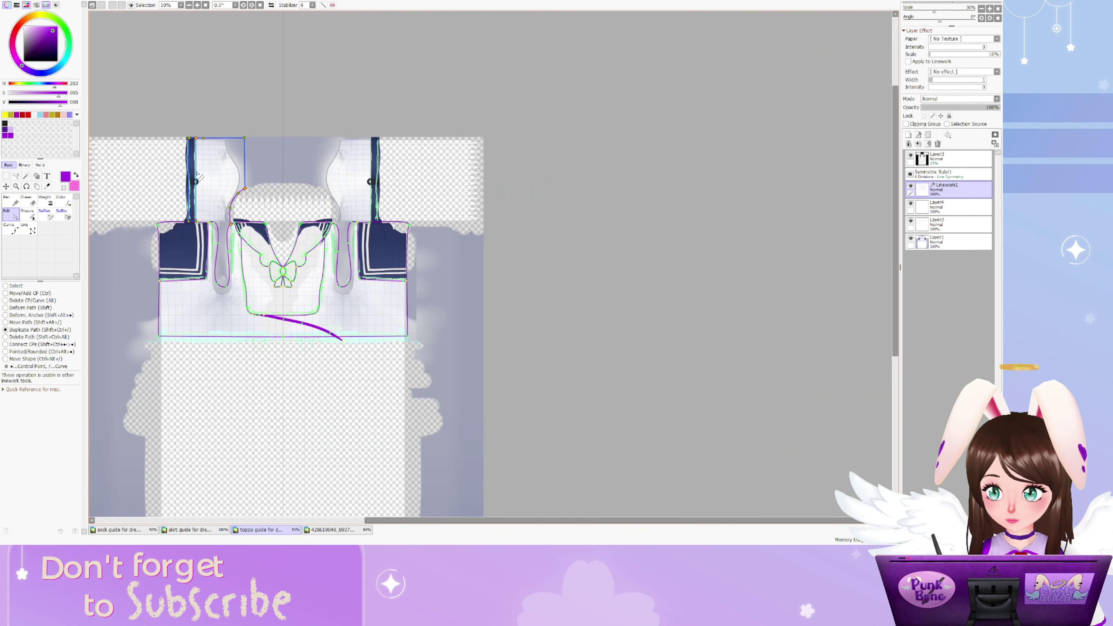
pyautogui.scroll(9, 236, 205)
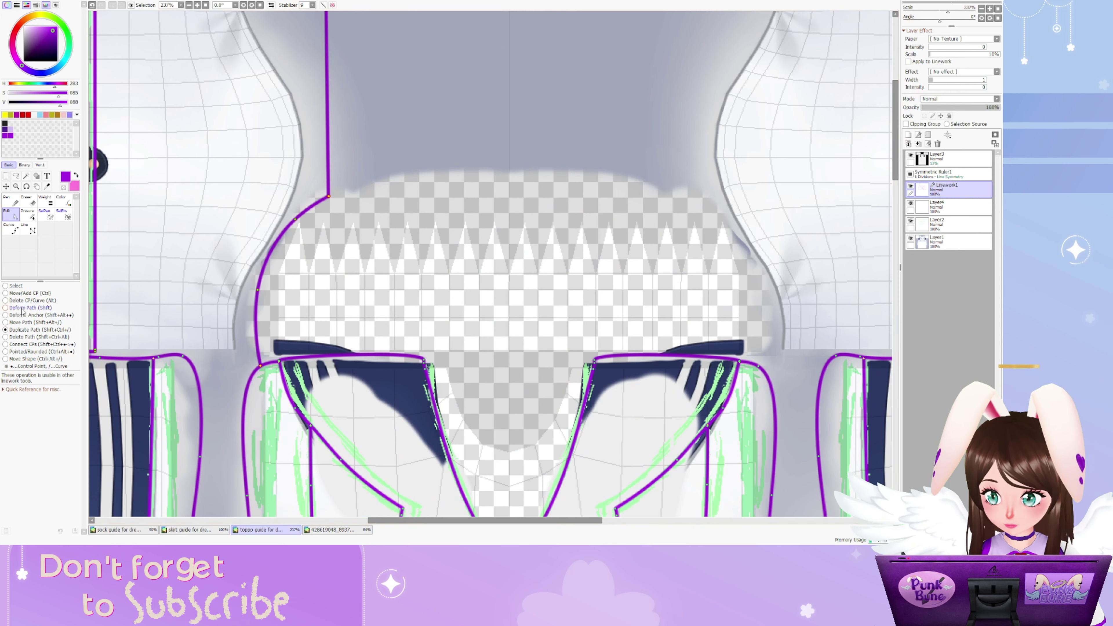
pyautogui.scroll(-3, 283, 44)
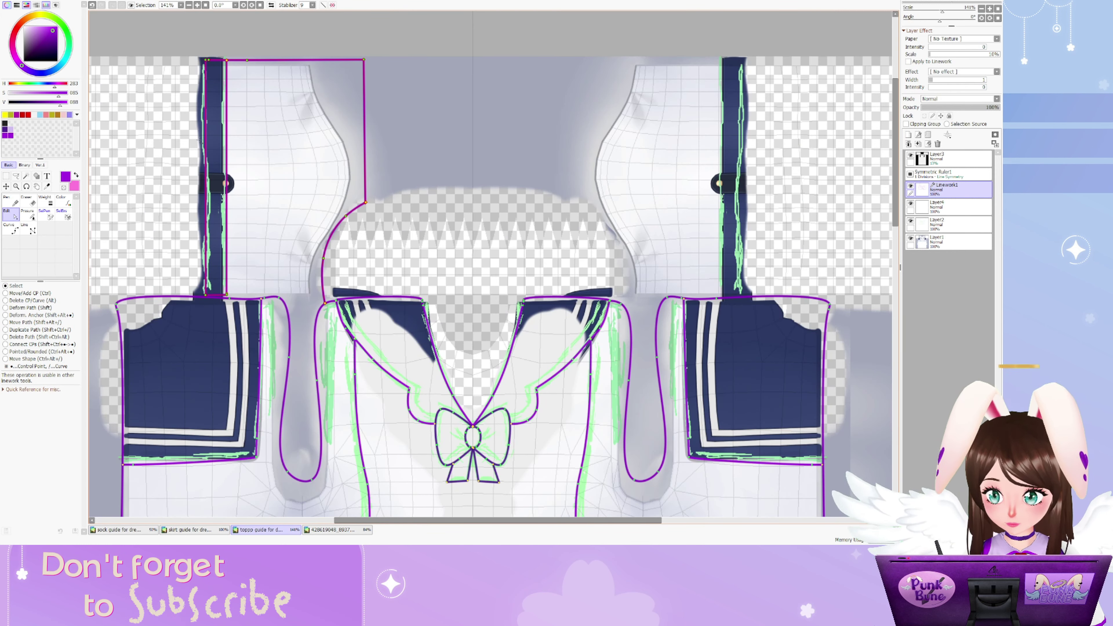
pyautogui.scroll(2, 219, 65)
pyautogui.scroll(-2, 219, 66)
pyautogui.moveTo(367, 144); pyautogui.dragTo(669, 142)
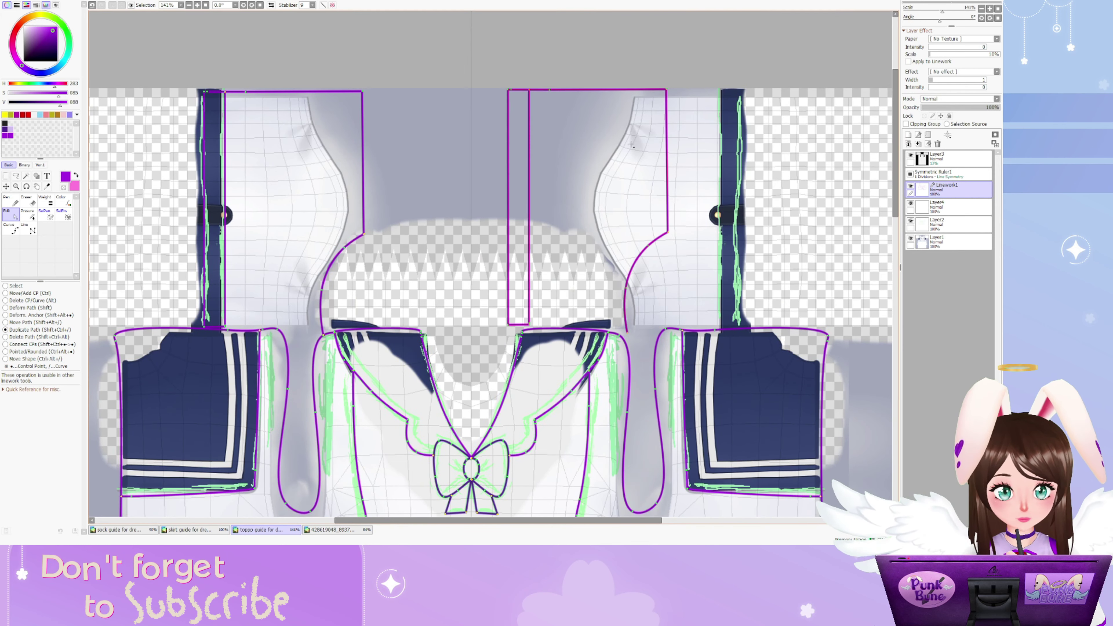
# Position the copied outline precisely onto the right shoulder strap
pyautogui.hotkey('ctrl', 't')
pyautogui.moveTo(500, 409); pyautogui.dragTo(576, 409)
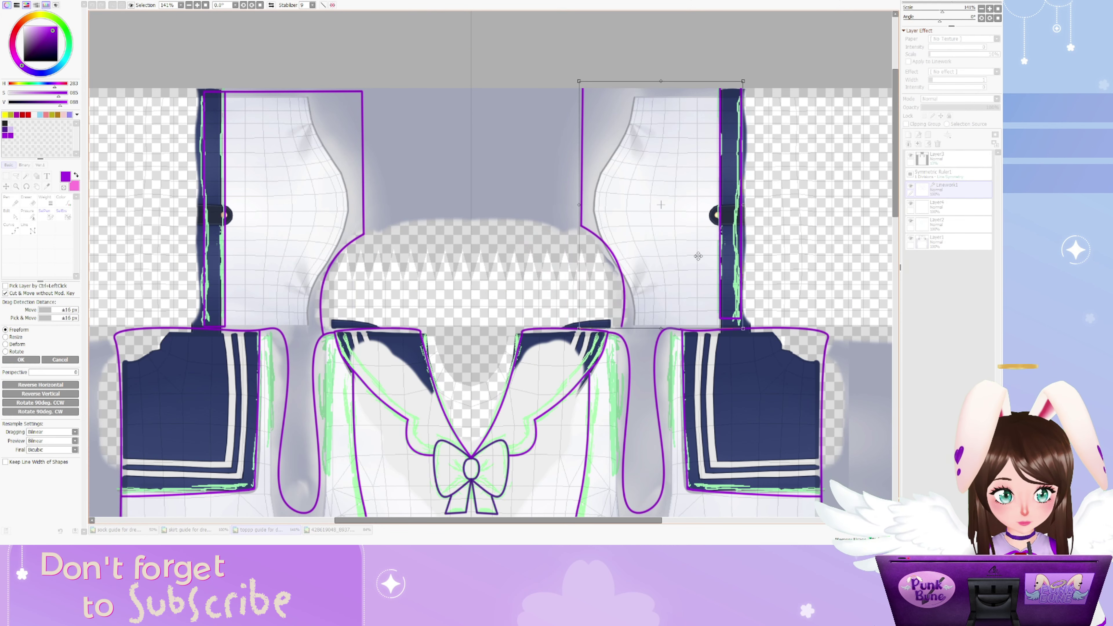
pyautogui.scroll(5, 715, 215)
pyautogui.moveTo(722, 215); pyautogui.dragTo(716, 214)
pyautogui.scroll(-5, 715, 215)
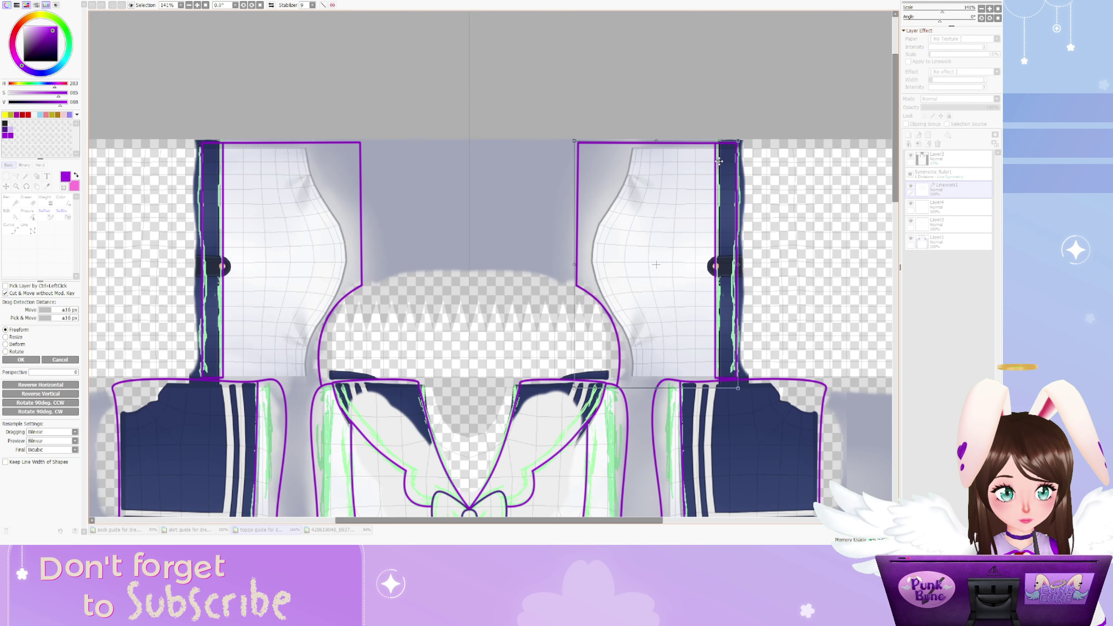
pyautogui.press('Return')
pyautogui.scroll(-5, 389, 336)
# Add a new Linework2 layer for the belt and set the colour to black
pyautogui.click(10, 229)
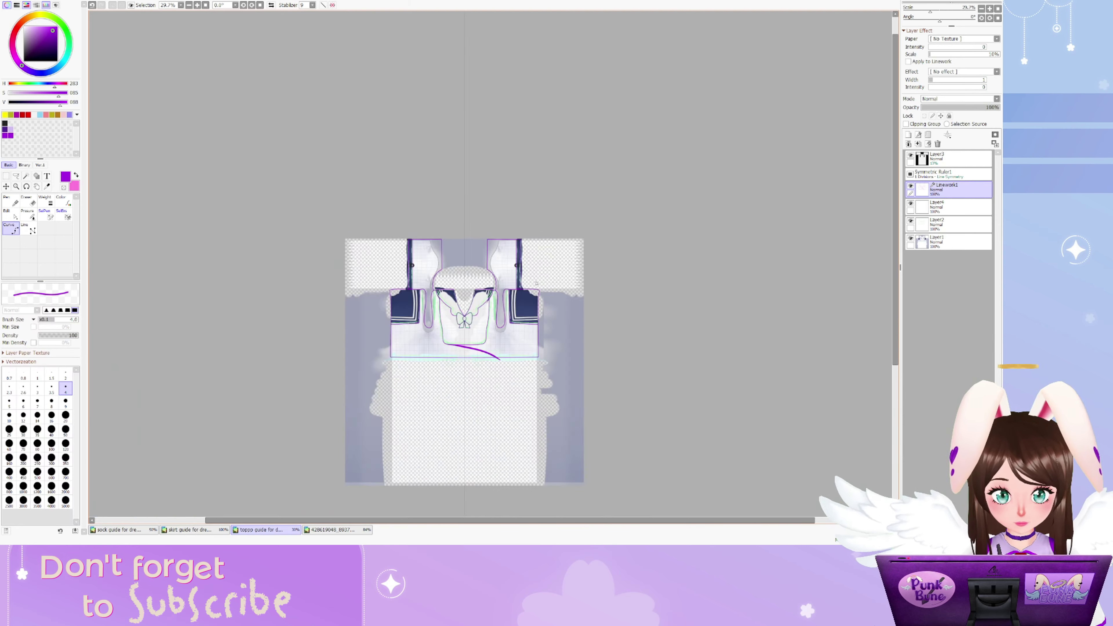
pyautogui.scroll(4, 389, 336)
pyautogui.click(918, 134)
pyautogui.click(28, 229)
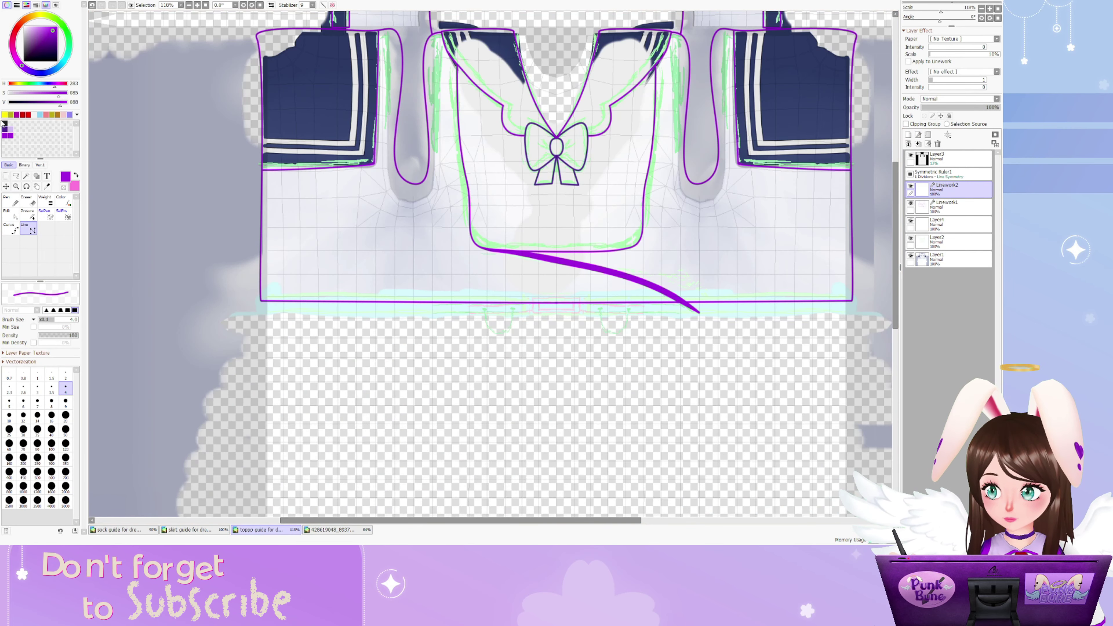
pyautogui.click(5, 124)
pyautogui.scroll(6, 102, 279)
pyautogui.scroll(5, 740, 252)
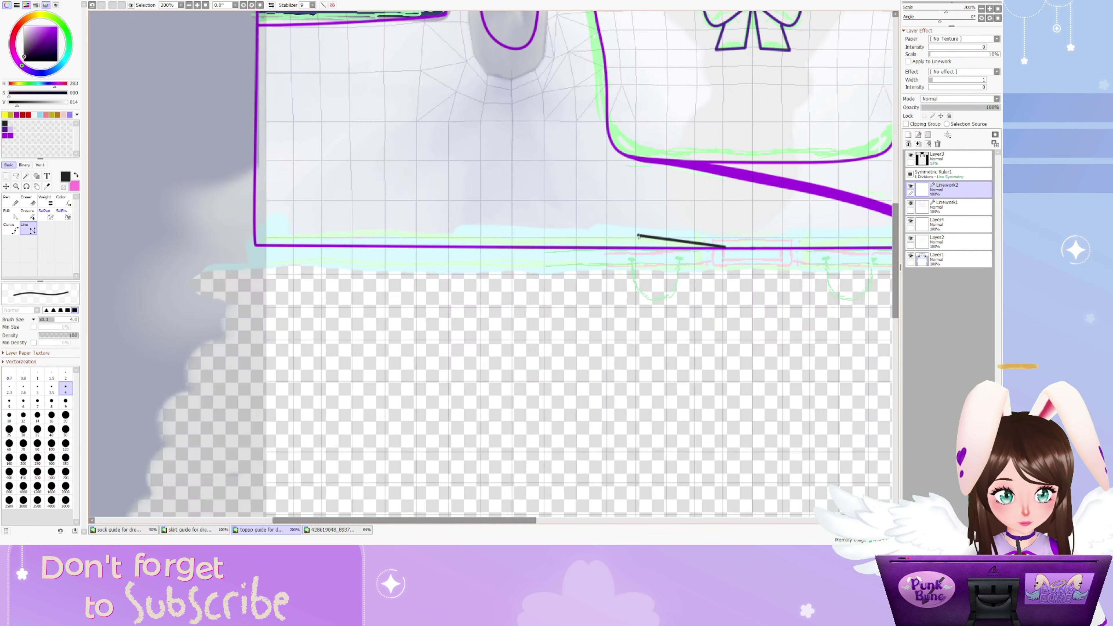
# Draw the black belt lines along the waistband, cornering at the hem and lower-left
pyautogui.scroll(-5, 740, 251)
pyautogui.scroll(3, 446, 263)
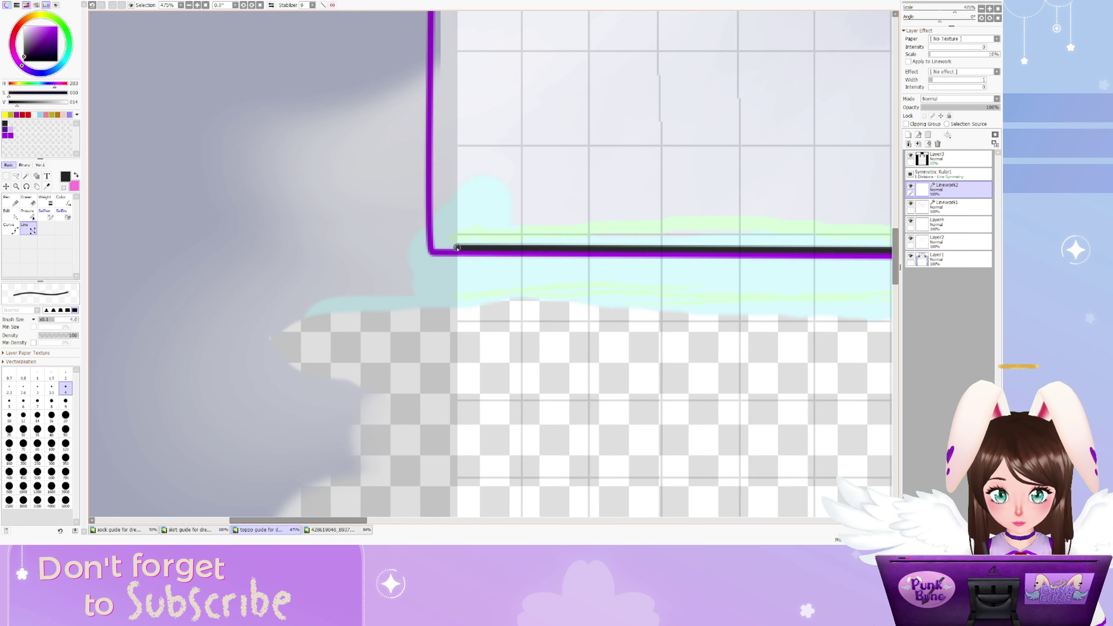
pyautogui.click(446, 249)
pyautogui.scroll(-4, 446, 305)
pyautogui.scroll(2, 263, 294)
pyautogui.scroll(-2, 223, 296)
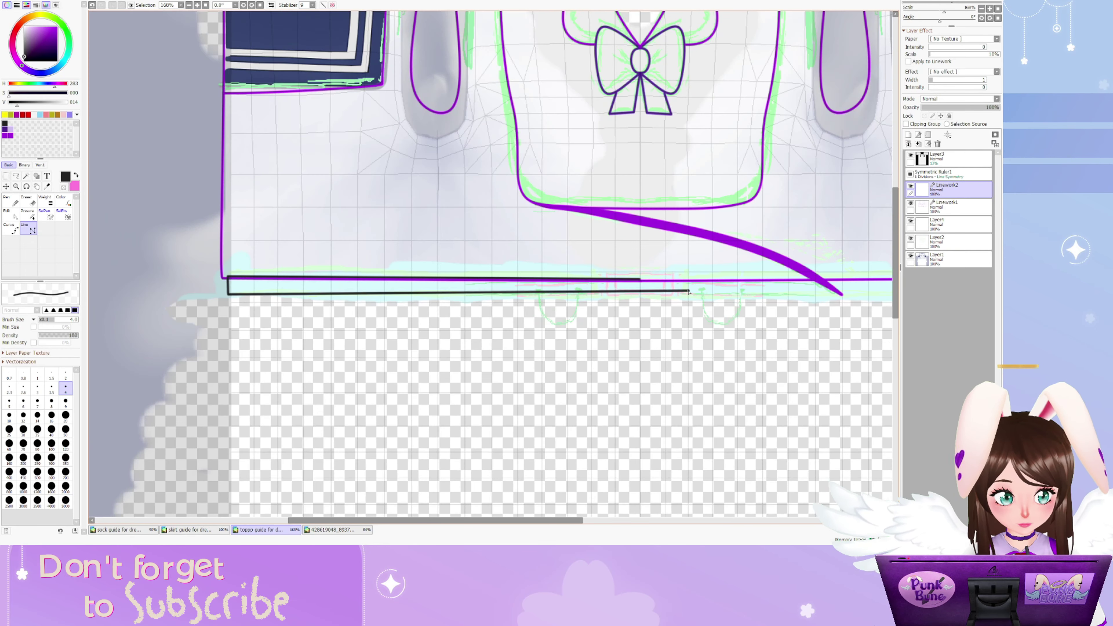
pyautogui.scroll(1, 222, 296)
pyautogui.click(223, 296)
pyautogui.scroll(-3, 570, 285)
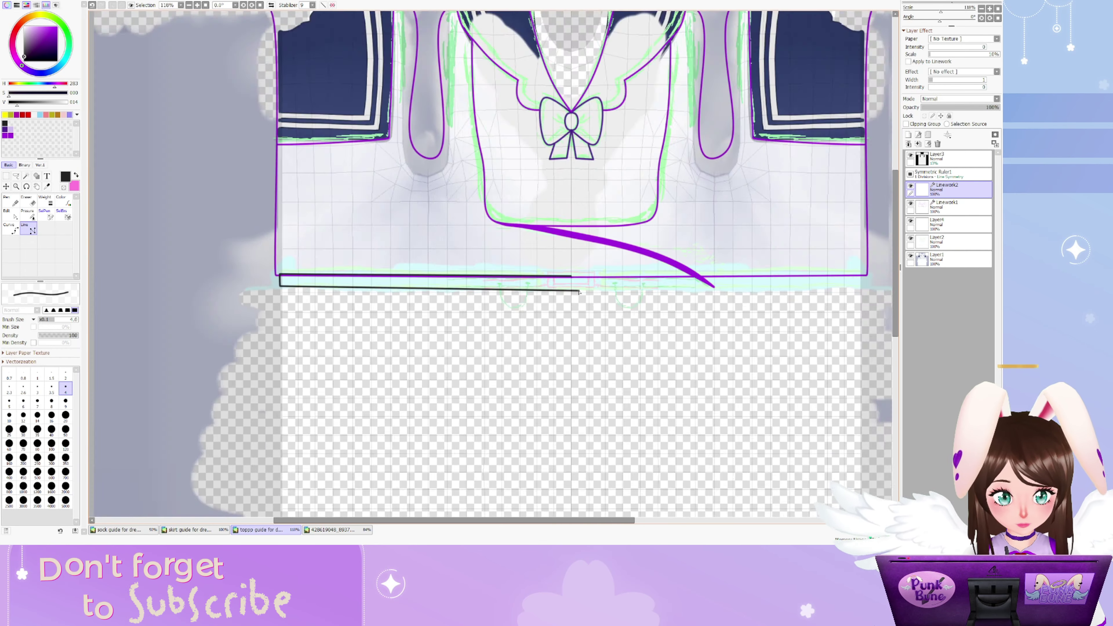
pyautogui.scroll(4, 578, 284)
# Outline the belt buckle rectangle in light grey
pyautogui.click(59, 102)
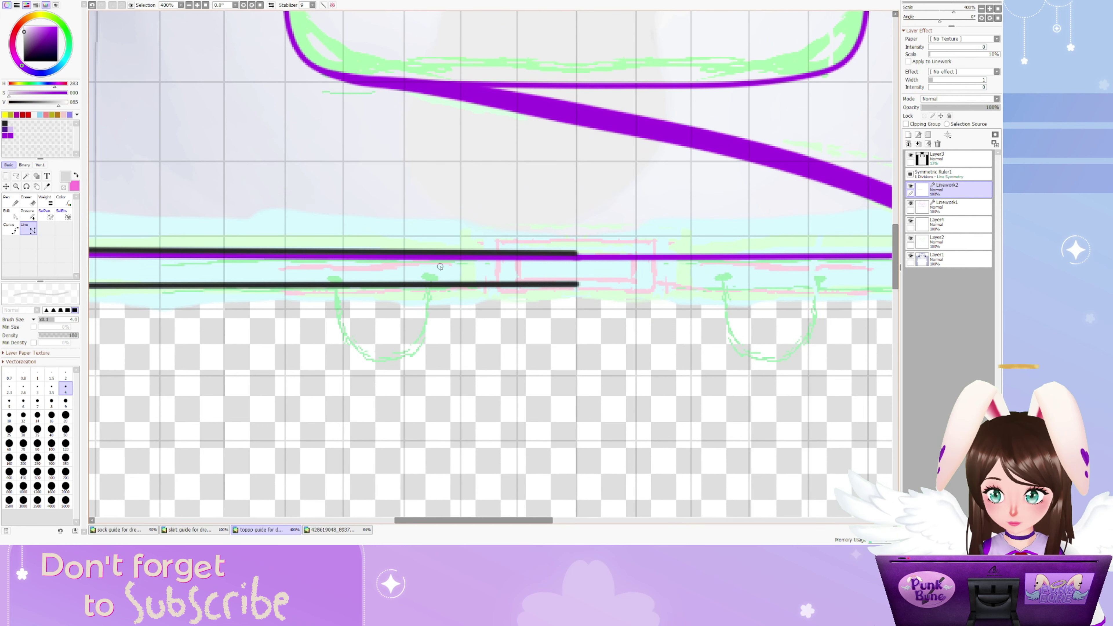
pyautogui.scroll(1, 543, 228)
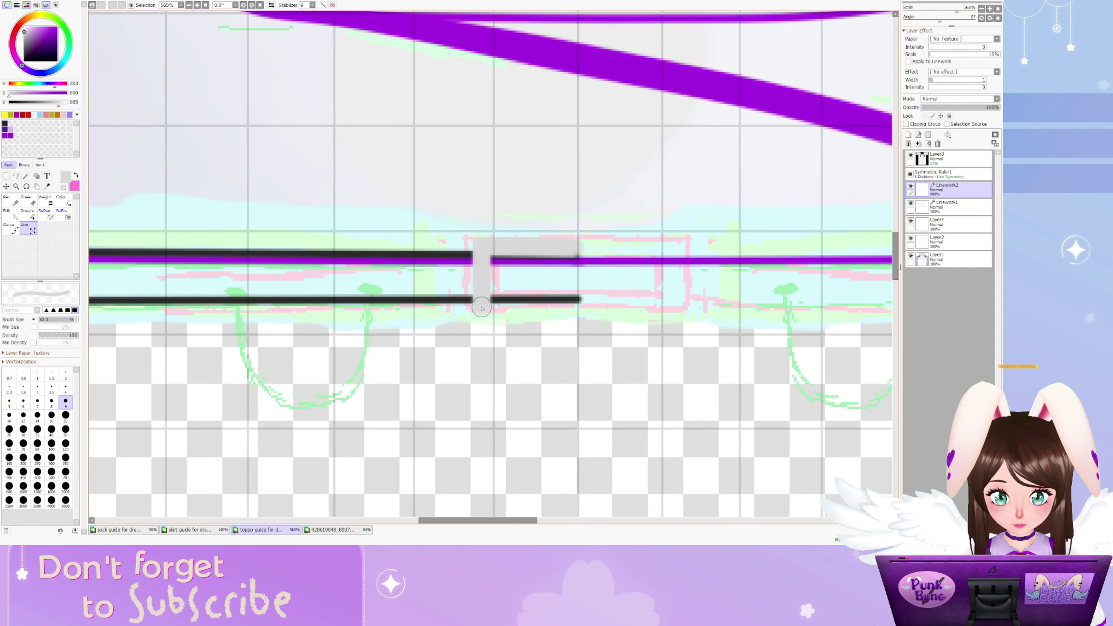
pyautogui.click(483, 307)
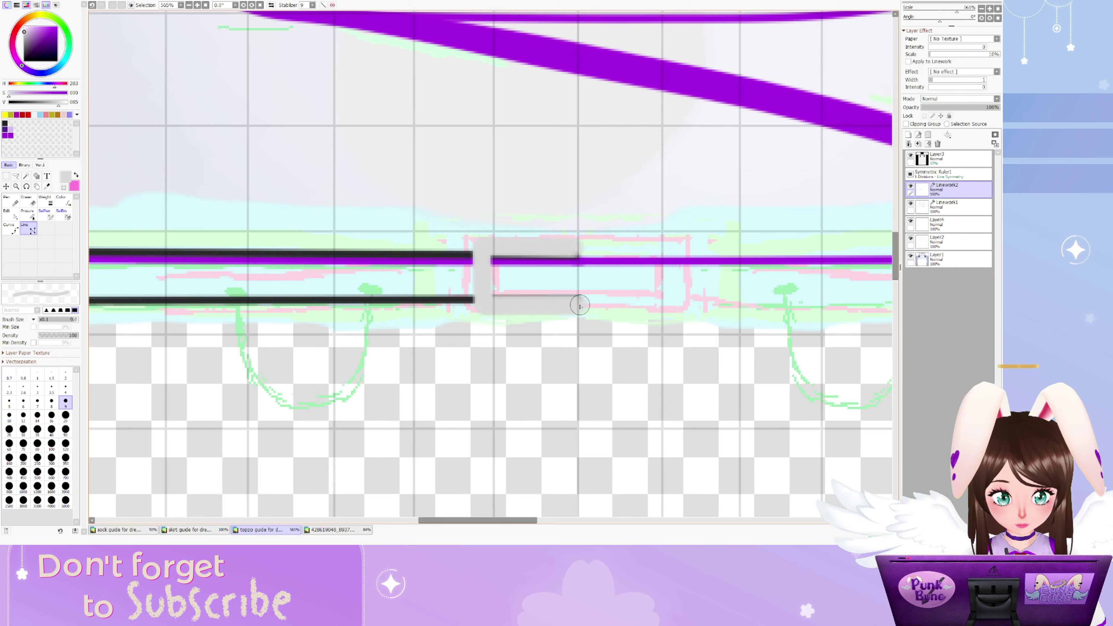
pyautogui.scroll(-3, 580, 306)
# Try duplicating and copy-pasting the buckle rectangle to the right, then undo it
pyautogui.click(10, 215)
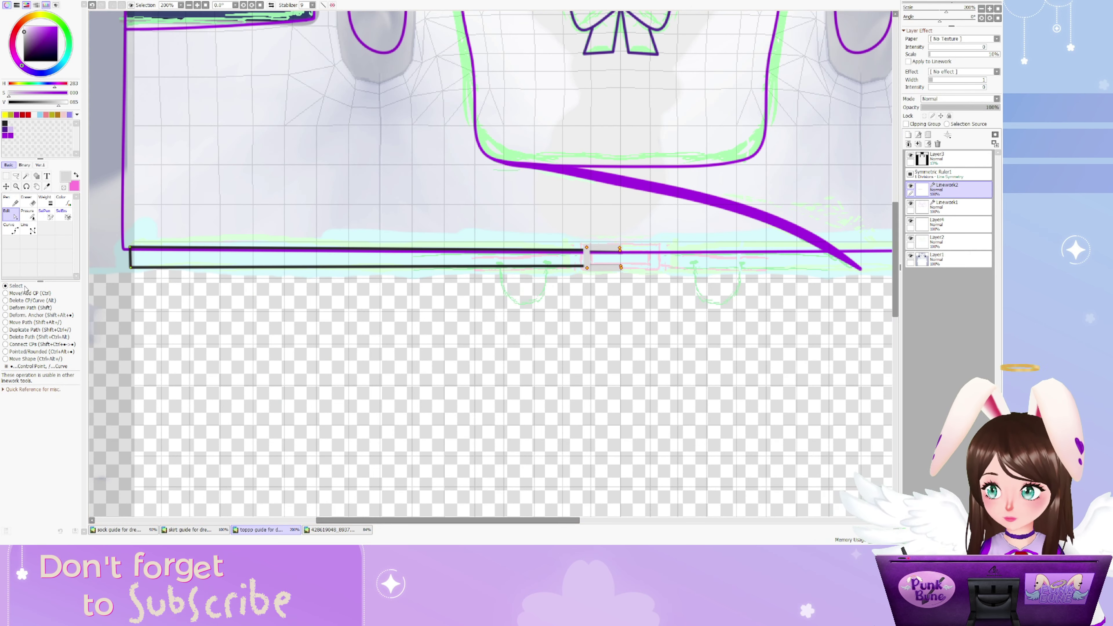
pyautogui.click(6, 329)
pyautogui.moveTo(439, 258); pyautogui.dragTo(478, 347)
pyautogui.hotkey('ctrl', 'z')
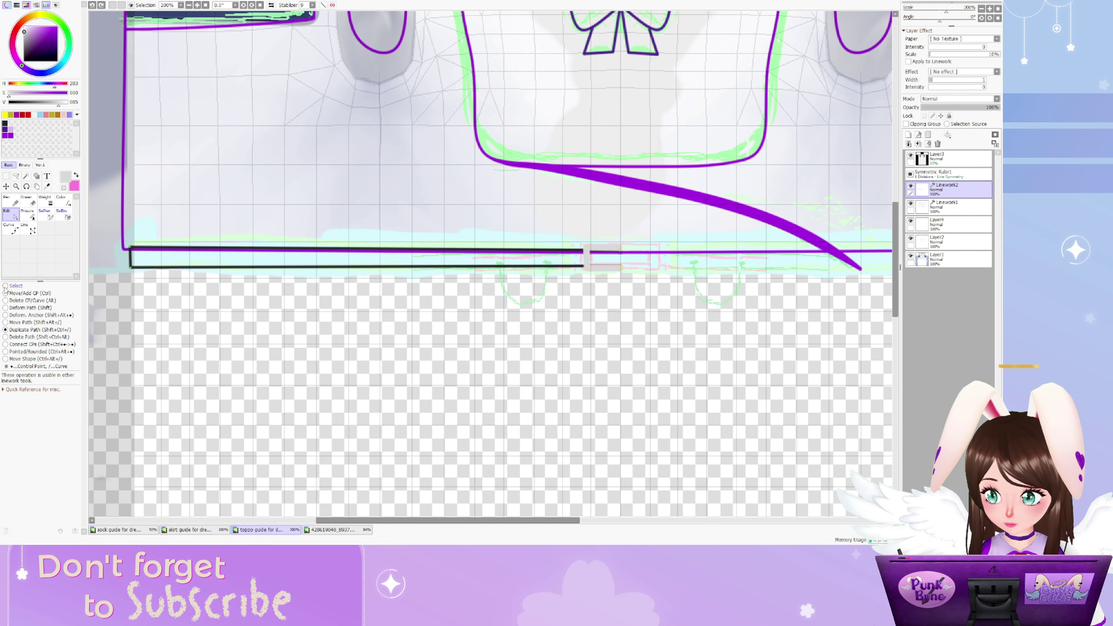
pyautogui.hotkey('ctrl', 'c')
pyautogui.hotkey('ctrl', 'v')
pyautogui.hotkey('ctrl', 't')
pyautogui.moveTo(144, 263); pyautogui.dragTo(632, 264)
pyautogui.scroll(4, 632, 264)
pyautogui.scroll(-2, 518, 324)
pyautogui.press('Return')
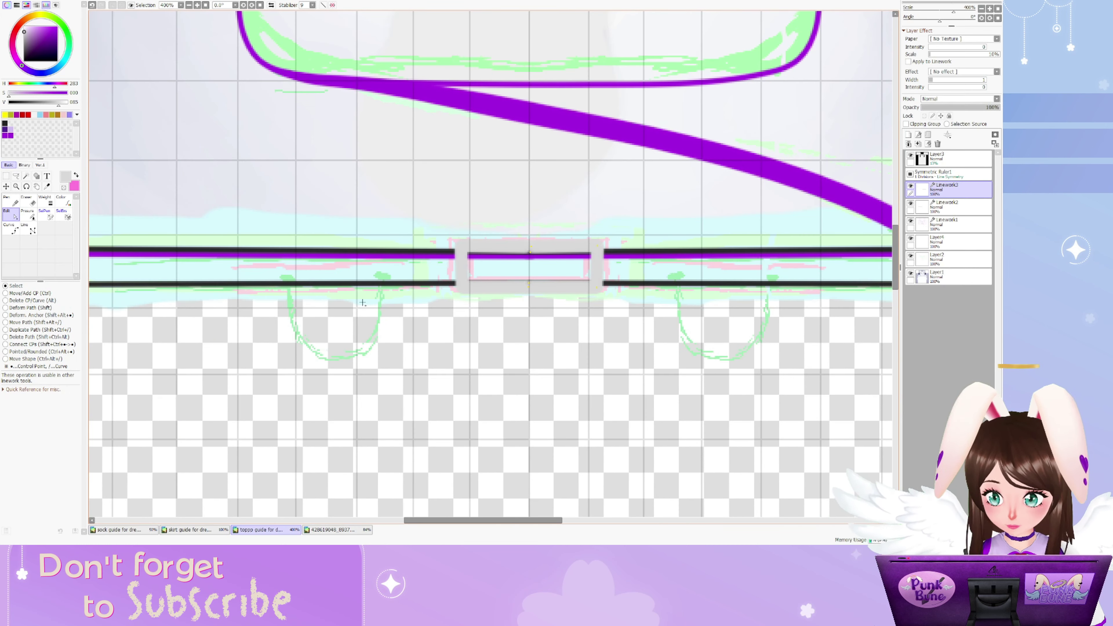
pyautogui.hotkey('ctrl', 'z')
# Adjust the buckle's top and lower edge paths so the belt breaks around it
pyautogui.press('e')
pyautogui.scroll(5, 505, 236)
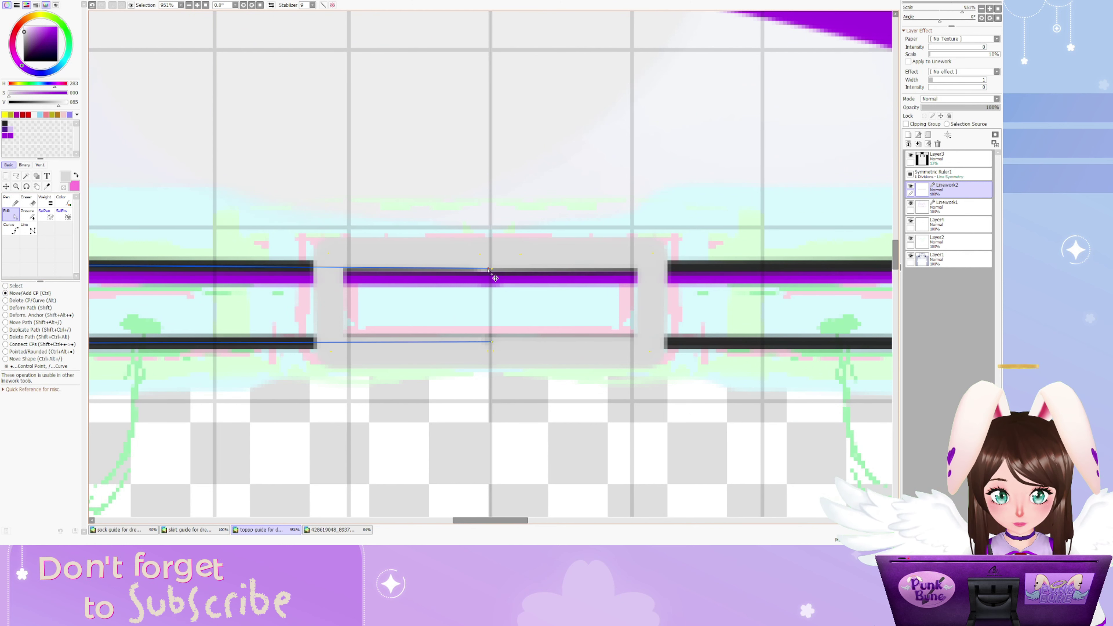
pyautogui.click(489, 260)
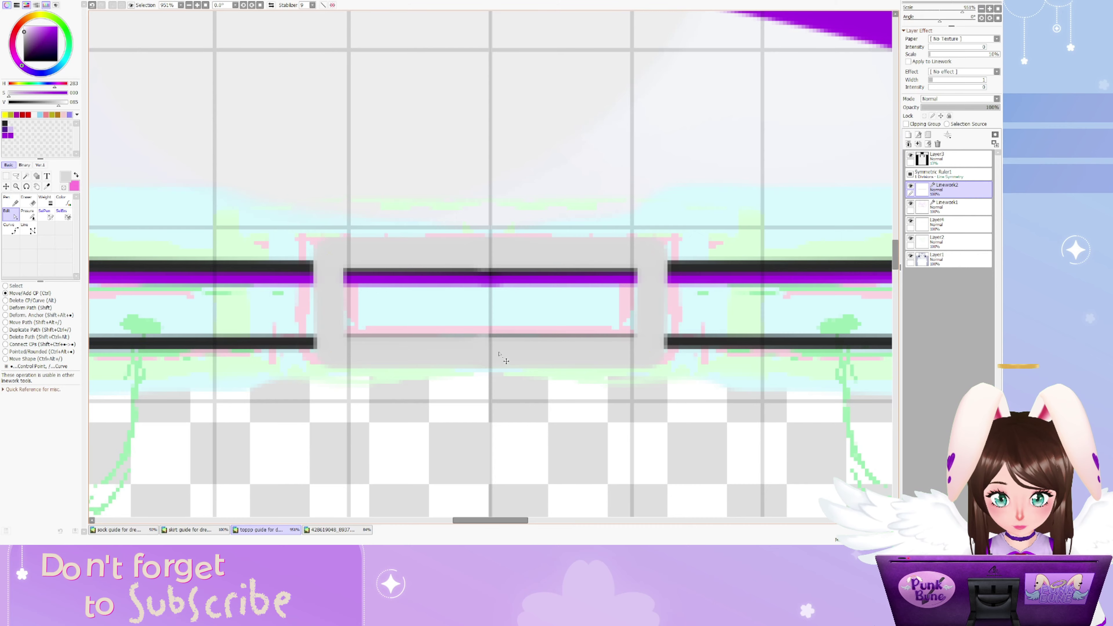
pyautogui.click(505, 352)
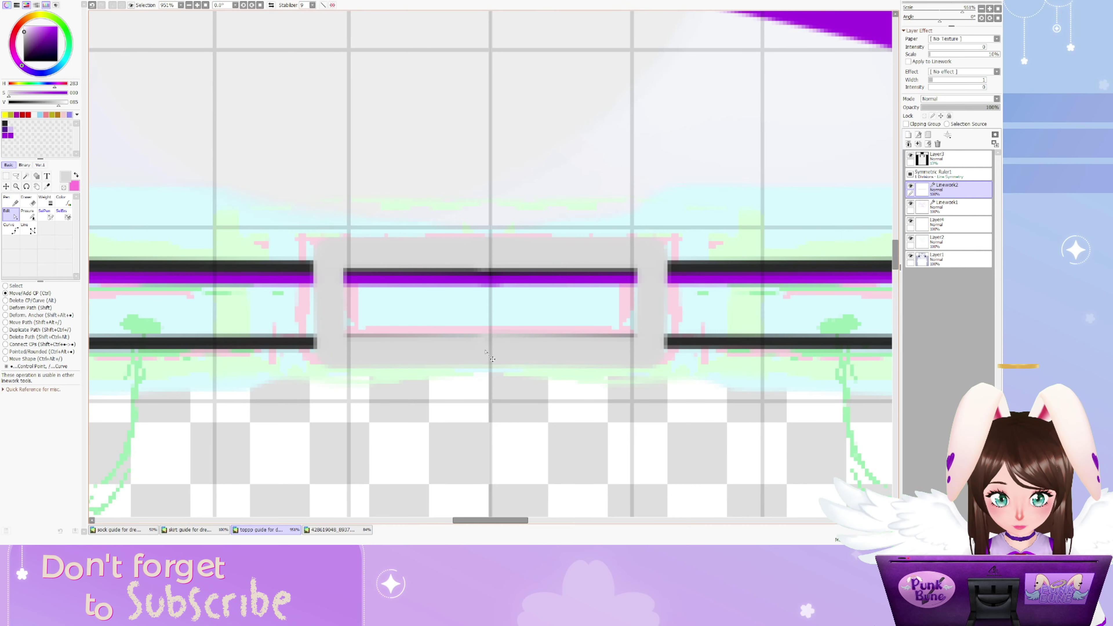
pyautogui.scroll(-5, 492, 359)
pyautogui.scroll(4, 557, 361)
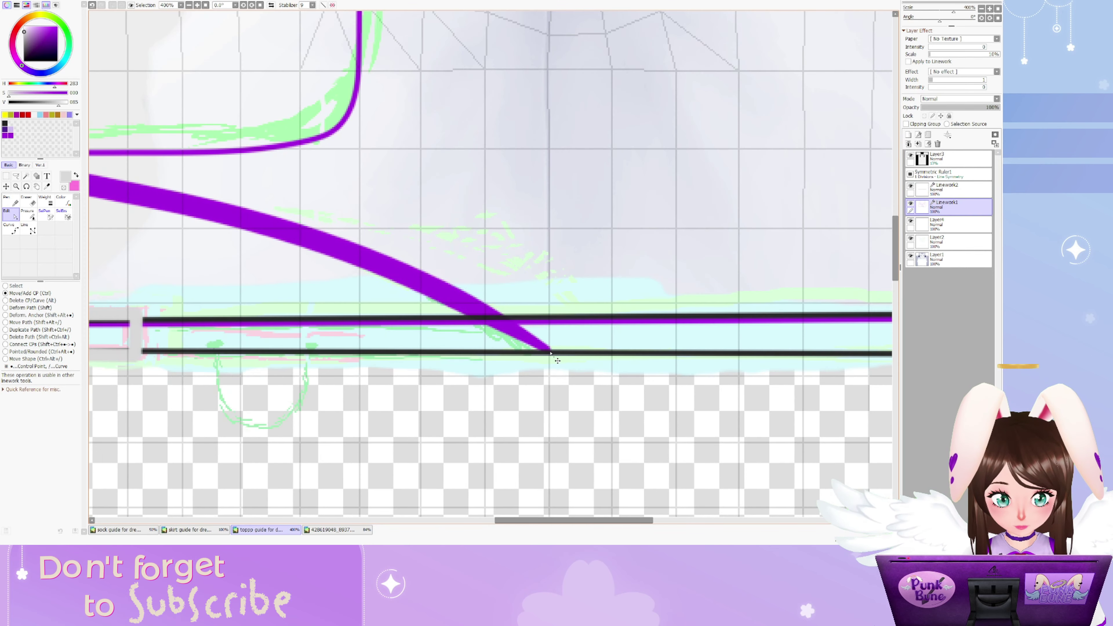
pyautogui.scroll(-5, 557, 360)
# Set up the Magic Wand with a higher gap tolerance for area selection
pyautogui.press('w')
pyautogui.scroll(2, 557, 351)
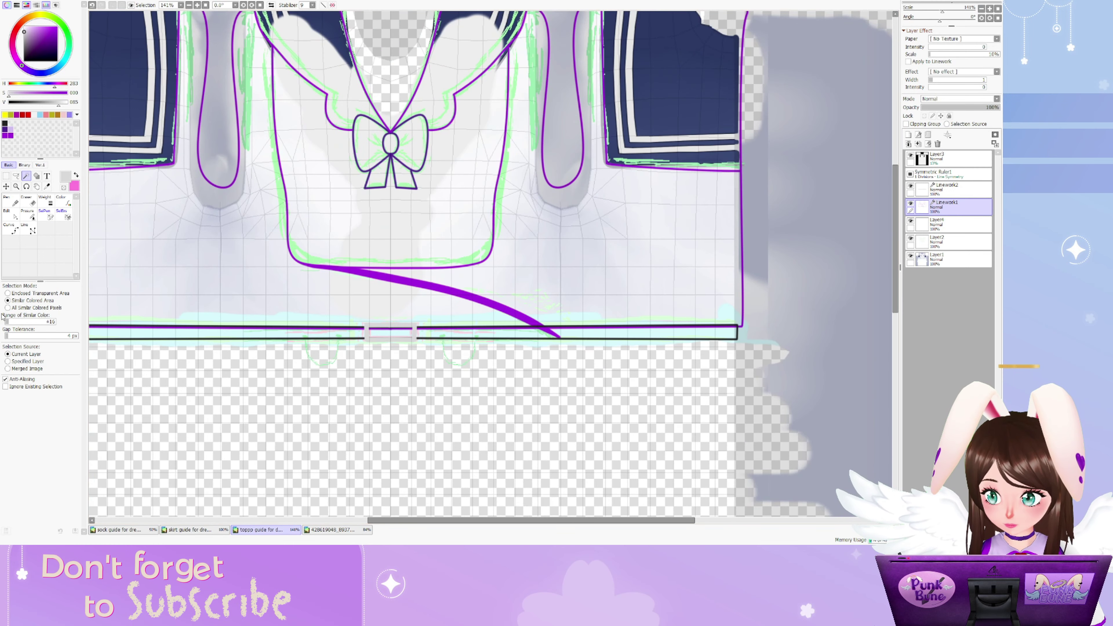
pyautogui.moveTo(8, 335)
pyautogui.mouseDown()
pyautogui.moveTo(27, 335)
pyautogui.moveTo(15, 323)
pyautogui.mouseUp()
# Fill the front panel and shoulder straps black on a new colour layer
pyautogui.scroll(-4, 394, 263)
pyautogui.click(318, 97)
pyautogui.click(473, 97)
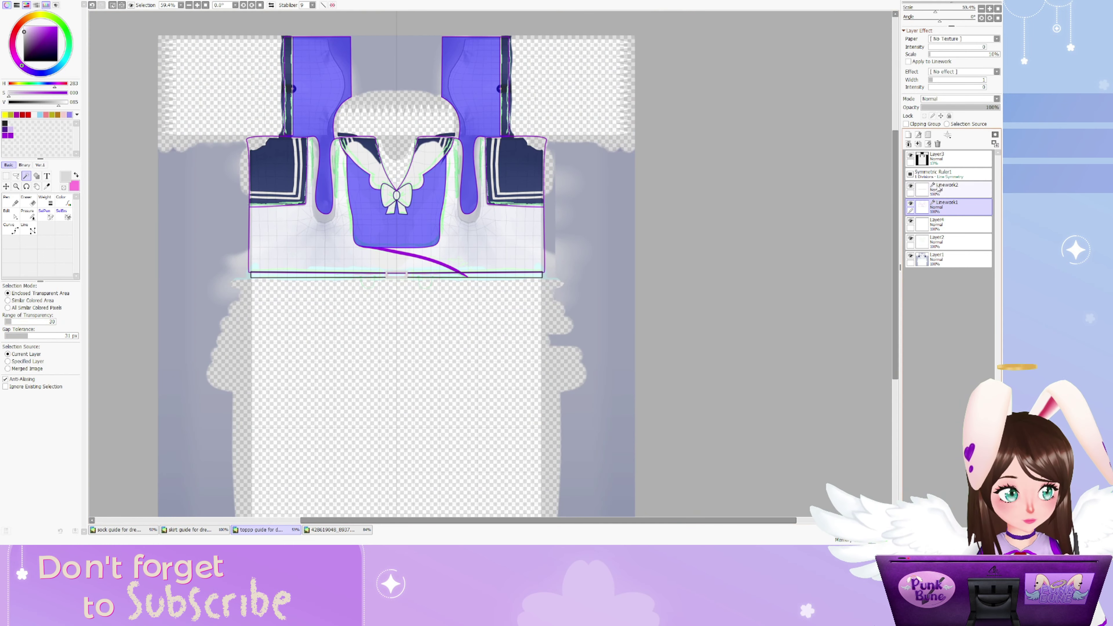
pyautogui.click(942, 224)
pyautogui.click(908, 134)
pyautogui.click(908, 135)
pyautogui.moveTo(318, 88)
pyautogui.mouseDown()
pyautogui.moveTo(474, 87)
pyautogui.moveTo(397, 211)
pyautogui.mouseUp()
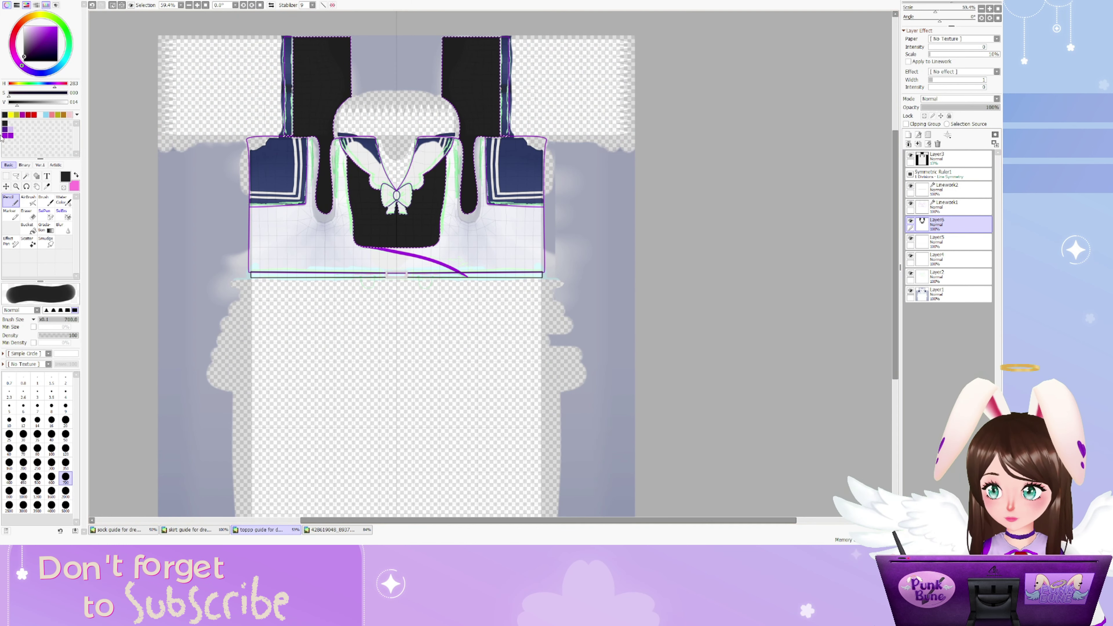
pyautogui.hotkey('ctrl', 'a')
pyautogui.hotkey('ctrl', 'd')
# Paint the sleeves and collar light lavender
pyautogui.click(947, 206)
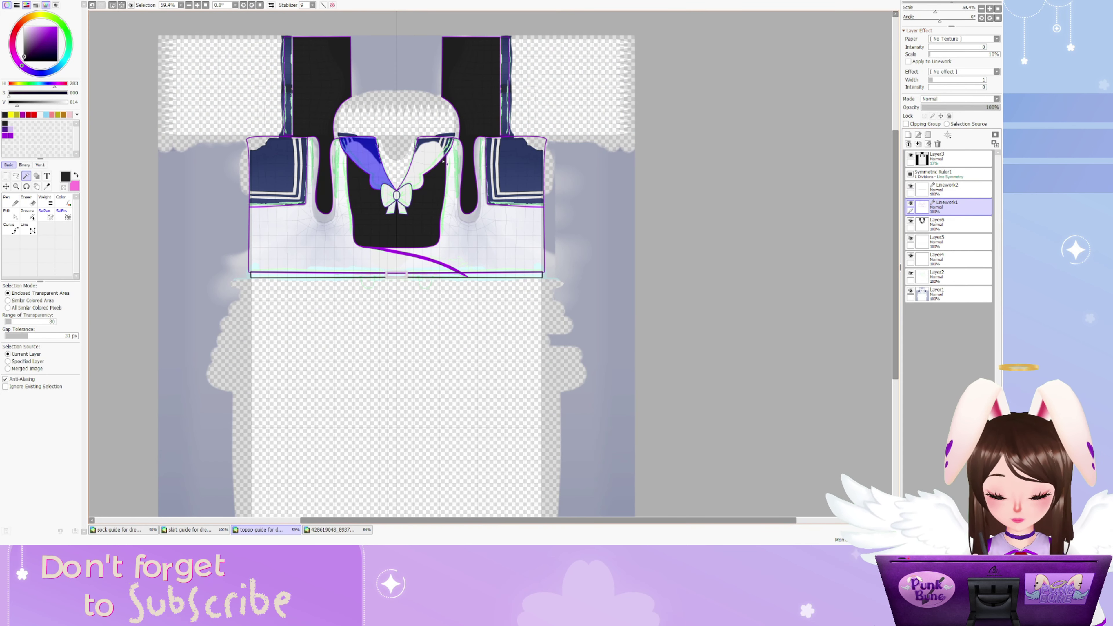
pyautogui.click(31, 28)
pyautogui.click(943, 224)
pyautogui.moveTo(280, 171); pyautogui.dragTo(571, 198)
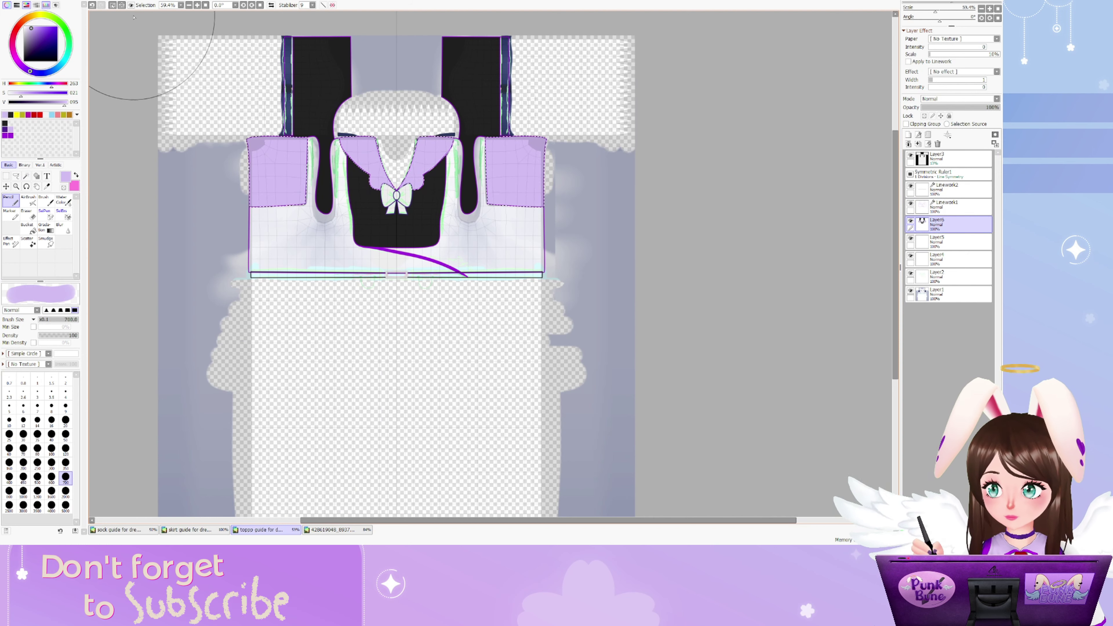
pyautogui.click(25, 175)
pyautogui.hotkey('ctrl', 'a')
pyautogui.hotkey('ctrl', 'd')
# Fill the straps' narrow edge strips bright purple
pyautogui.click(947, 206)
pyautogui.click(485, 225)
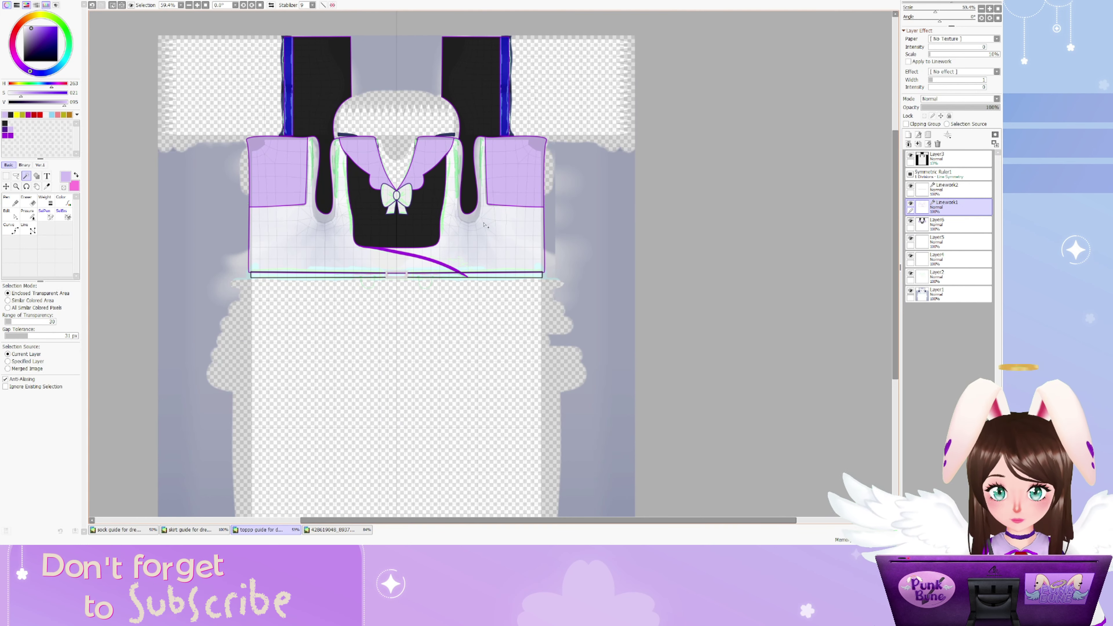
pyautogui.click(943, 224)
pyautogui.click(9, 201)
pyautogui.click(53, 30)
pyautogui.moveTo(287, 66); pyautogui.dragTo(504, 66)
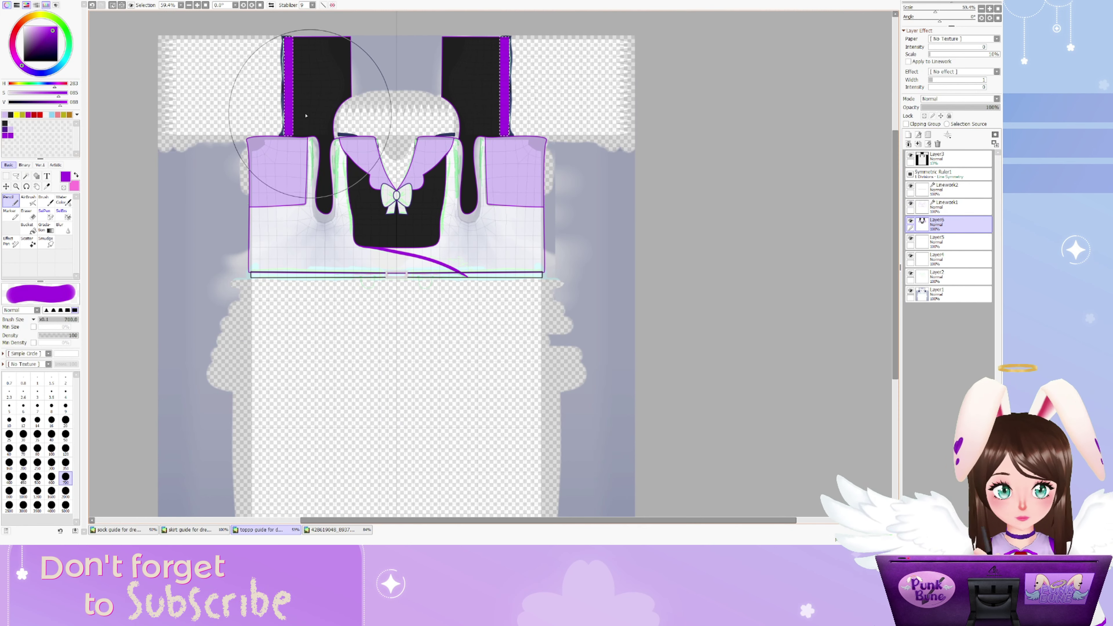
pyautogui.click(112, 5)
# Fill the lower-left shirt area dark purple with a large pencil
pyautogui.click(6, 129)
pyautogui.click(954, 206)
pyautogui.press('w')
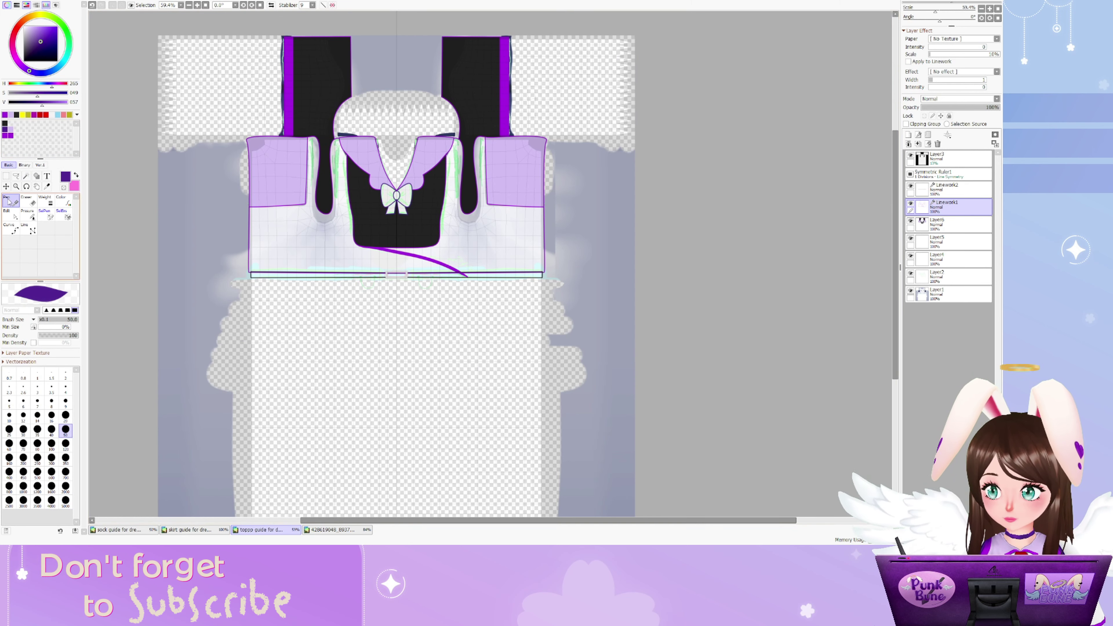
pyautogui.click(308, 248)
pyautogui.click(943, 223)
pyautogui.click(9, 201)
pyautogui.moveTo(307, 246)
pyautogui.mouseDown()
pyautogui.moveTo(223, 176)
pyautogui.moveTo(395, 246)
pyautogui.mouseUp()
# Fill the lower-right shirt area a slightly muted purple and set a fine brush size
pyautogui.click(26, 93)
pyautogui.click(112, 5)
pyautogui.click(955, 206)
pyautogui.press('w')
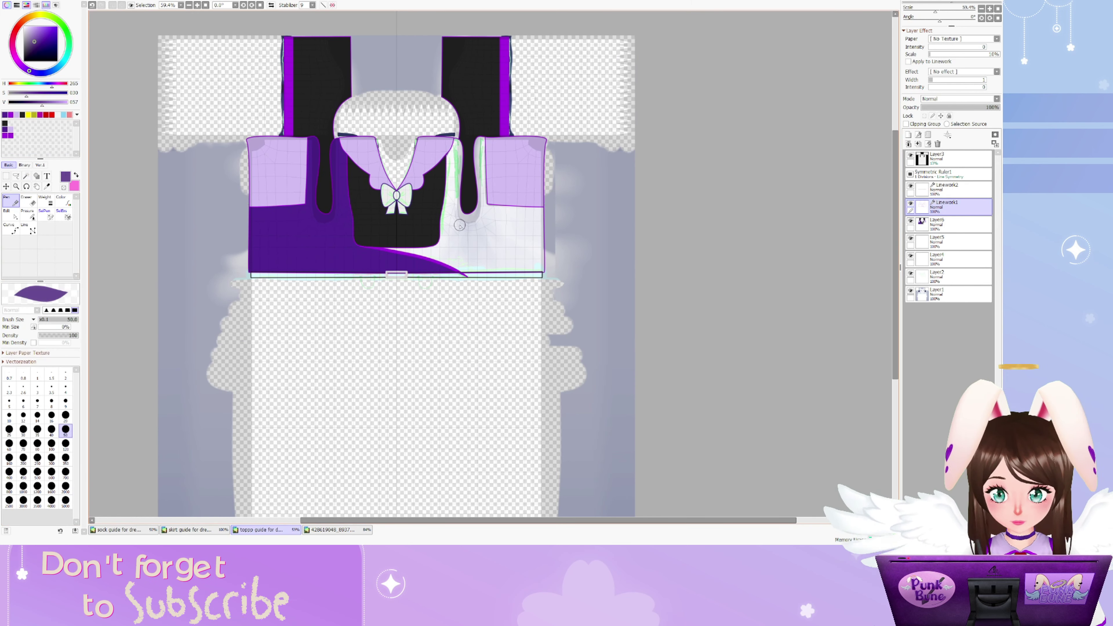
pyautogui.click(476, 245)
pyautogui.click(947, 232)
pyautogui.moveTo(572, 211); pyautogui.dragTo(482, 228)
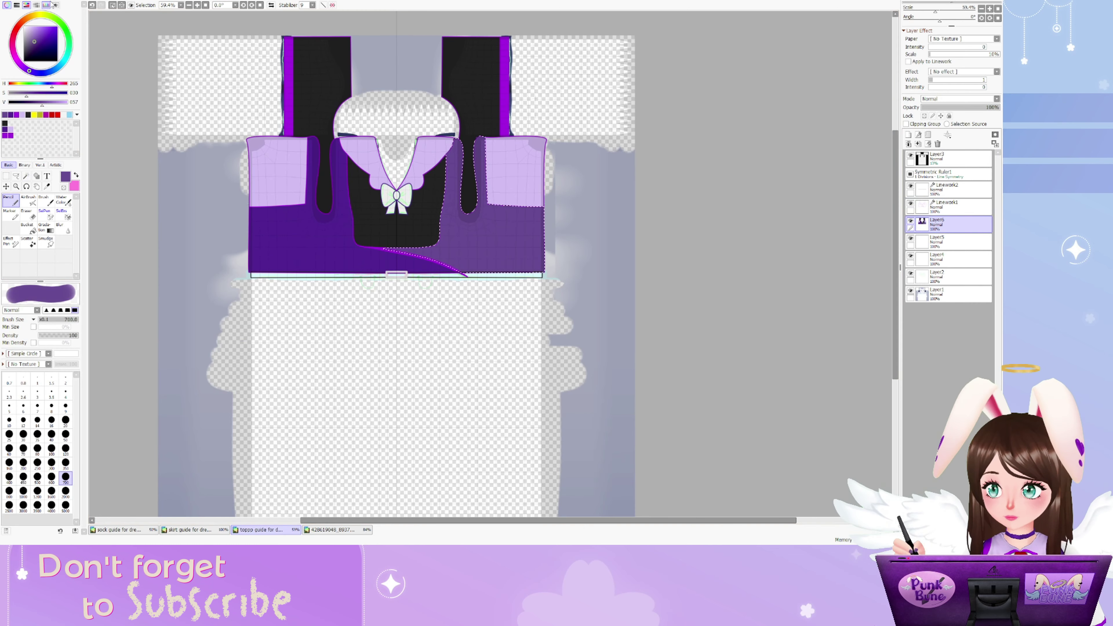
pyautogui.scroll(4, 335, 212)
pyautogui.click(65, 393)
pyautogui.scroll(5, 351, 253)
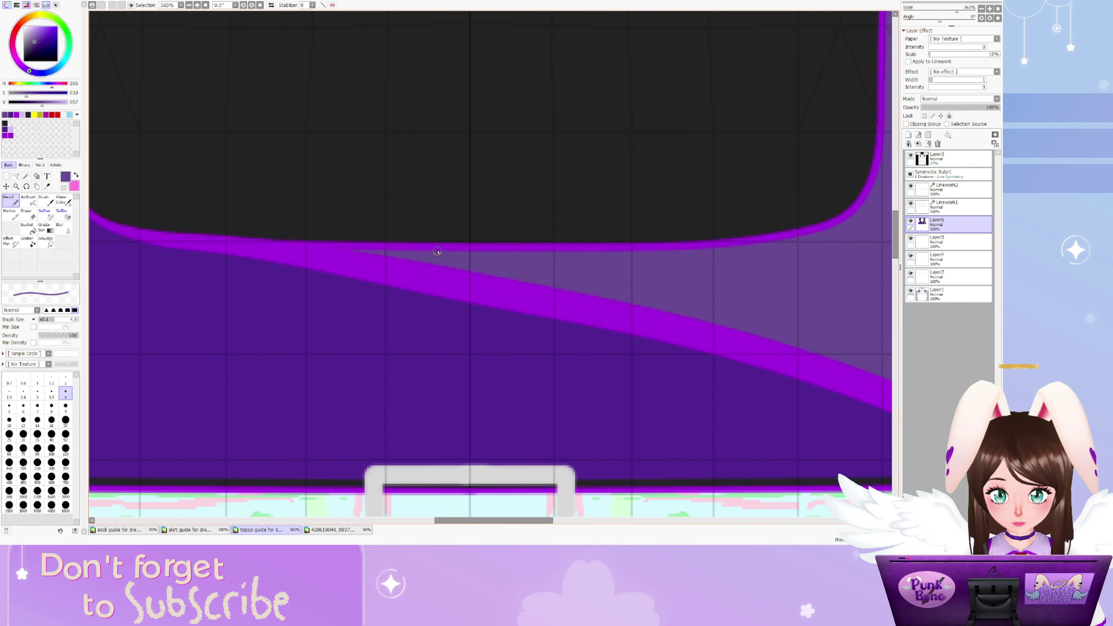
# Select the belt strip from the belt lineart and fill it black on a new layer
pyautogui.scroll(-6, 437, 251)
pyautogui.scroll(3, 356, 271)
pyautogui.press('w')
pyautogui.click(947, 189)
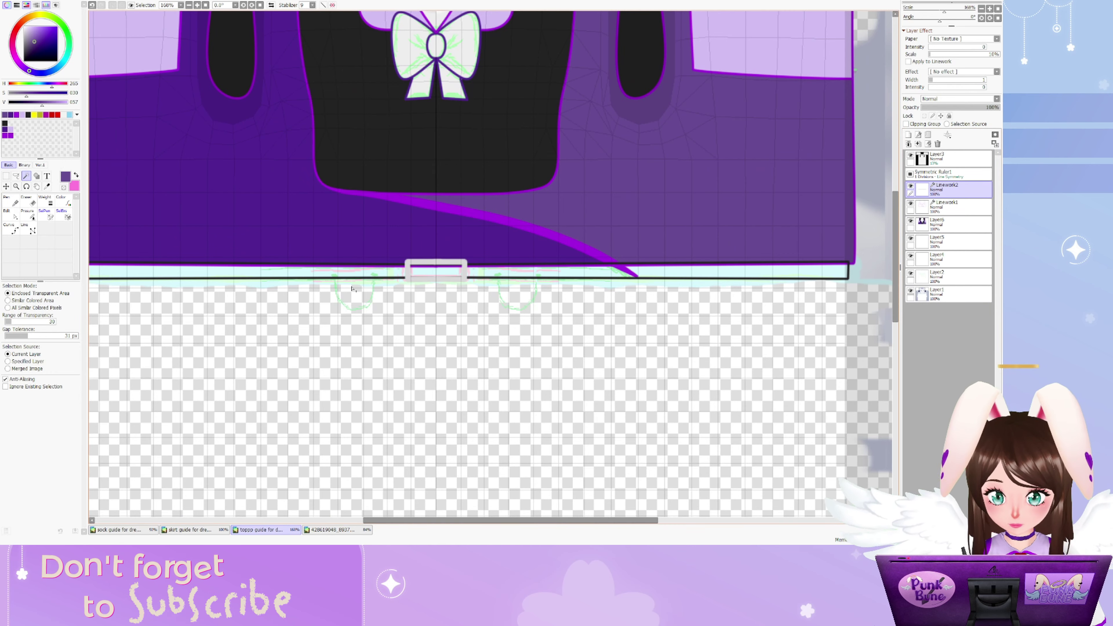
pyautogui.click(483, 271)
pyautogui.click(947, 224)
pyautogui.press('n')
pyautogui.hotkey('ctrl', 'shift', 'n')
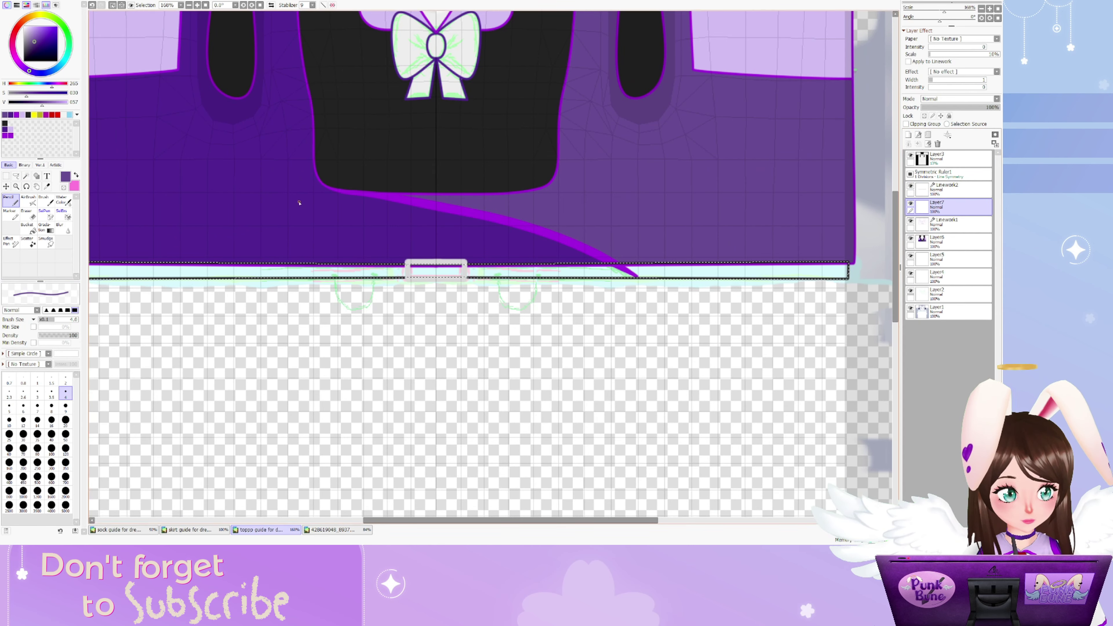
pyautogui.click(28, 114)
pyautogui.click(65, 435)
pyautogui.moveTo(105, 234); pyautogui.dragTo(551, 239)
pyautogui.hotkey('ctrl', 'd')
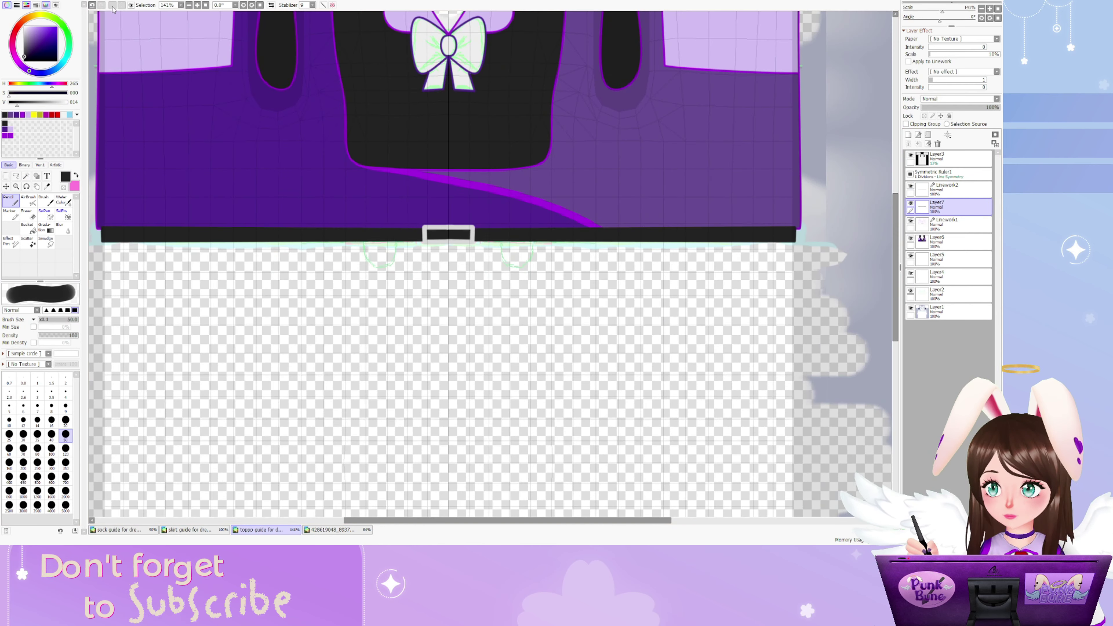
# Draw a U-shaped belt loop below the belt and duplicate it to the right side
pyautogui.scroll(3, 405, 229)
pyautogui.click(947, 189)
pyautogui.scroll(-2, 336, 284)
pyautogui.scroll(7, 335, 284)
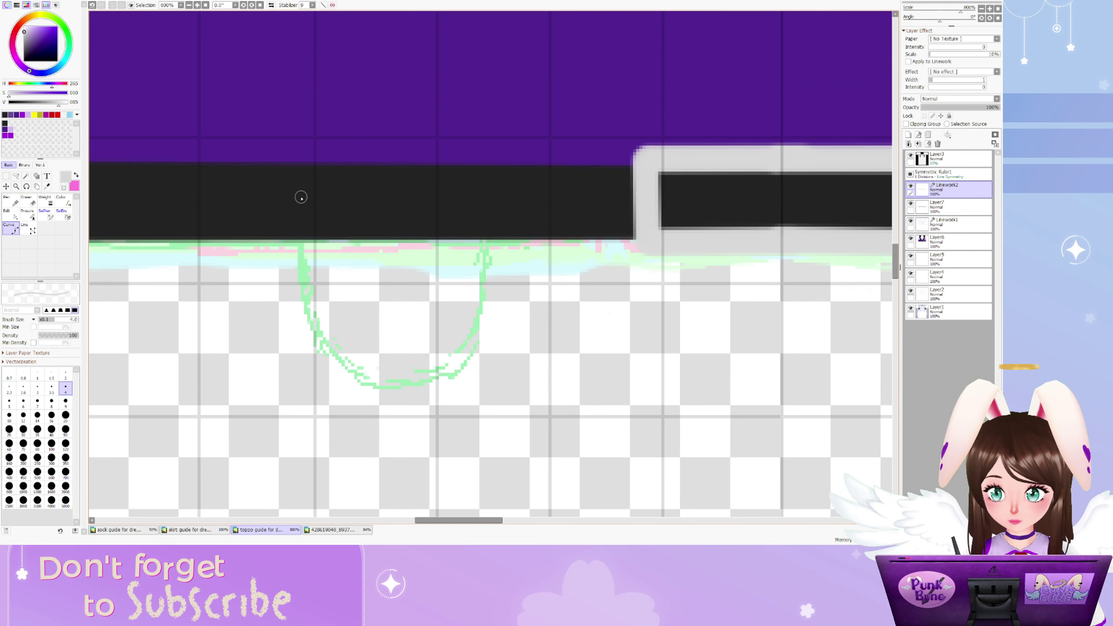
pyautogui.click(301, 196)
pyautogui.click(392, 385)
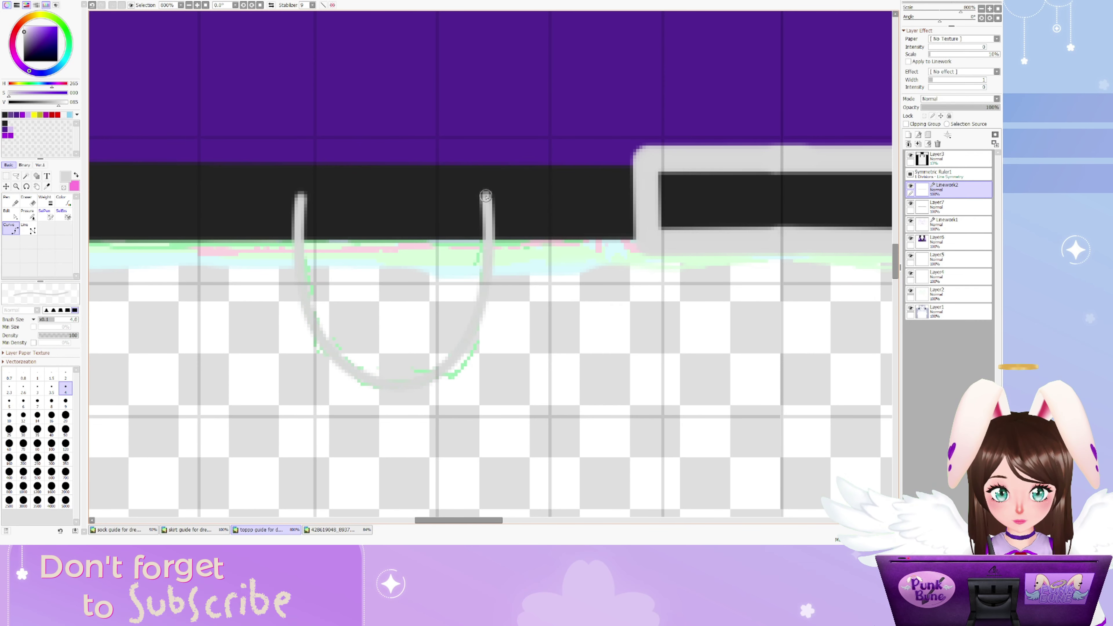
pyautogui.scroll(-3, 485, 196)
pyautogui.click(7, 214)
pyautogui.moveTo(381, 284); pyautogui.dragTo(705, 244)
pyautogui.hotkey('ctrl', 't')
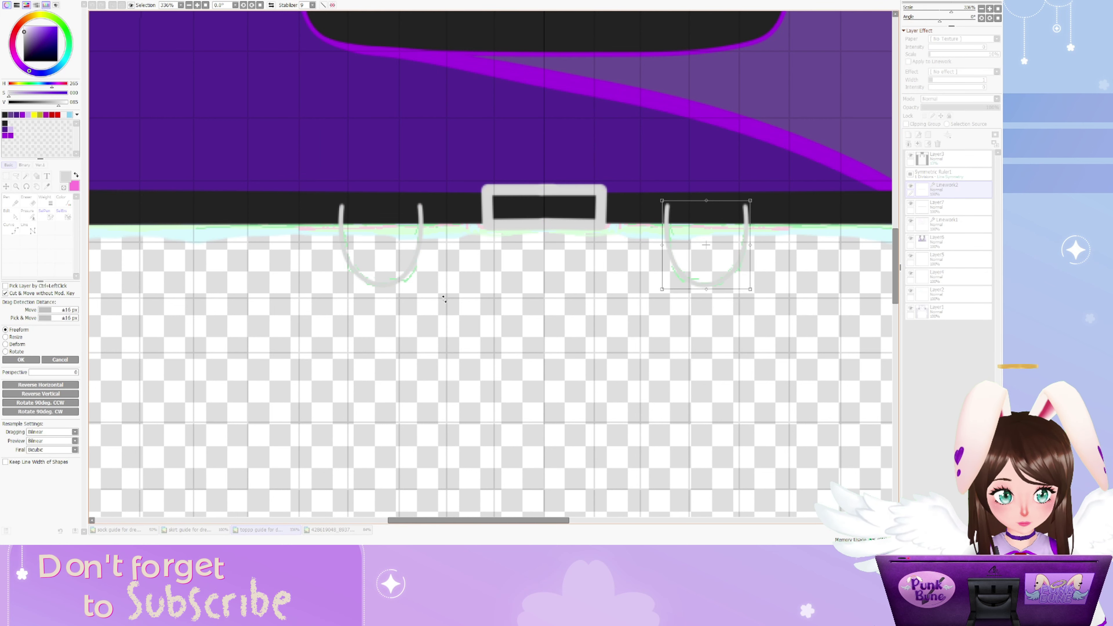
pyautogui.press('Return')
pyautogui.scroll(-4, 618, 297)
# Select the bow interior on the main lineart layer and fill it a slightly lighter purple
pyautogui.scroll(2, 442, 184)
pyautogui.press('w')
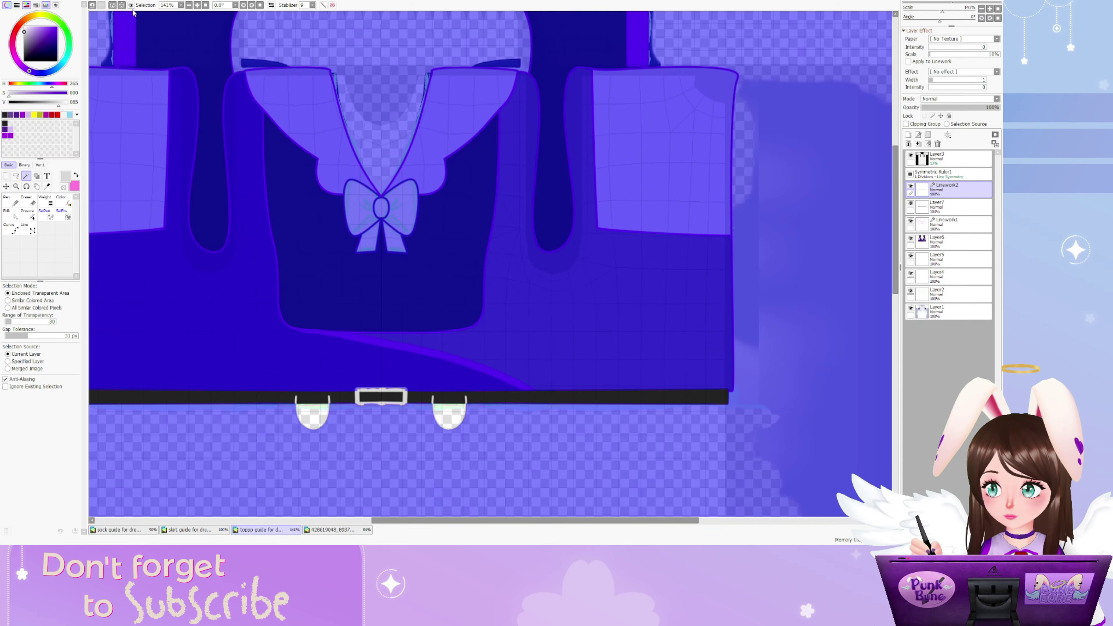
pyautogui.keyDown('ctrl'); pyautogui.click(442, 184); pyautogui.keyUp('ctrl')
pyautogui.click(938, 241)
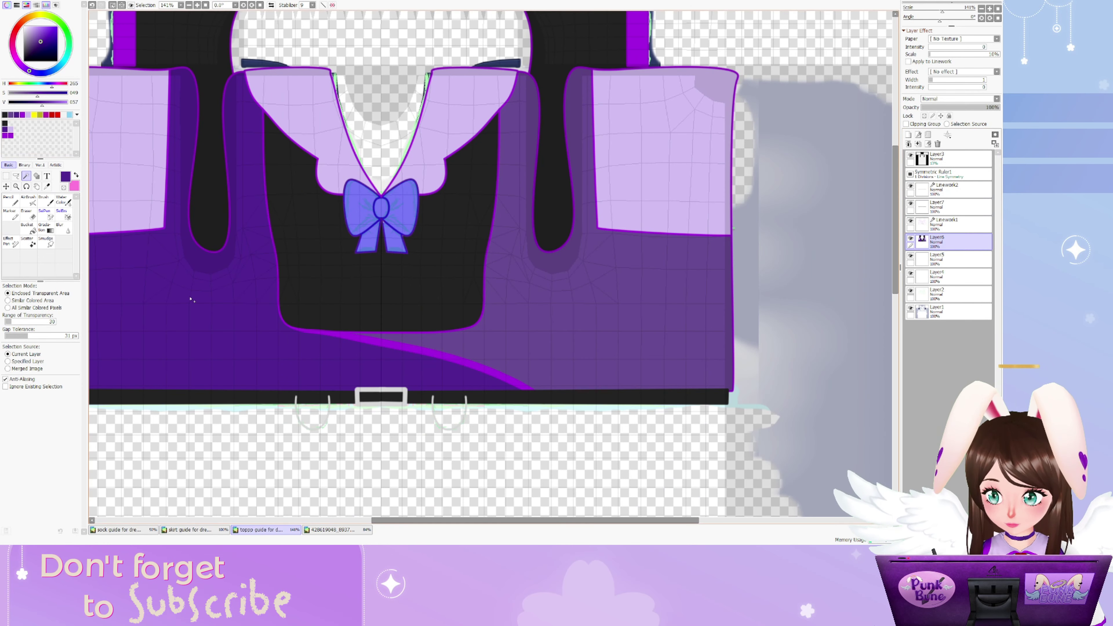
pyautogui.press('n')
pyautogui.scroll(10, 545, 199)
pyautogui.click(49, 106)
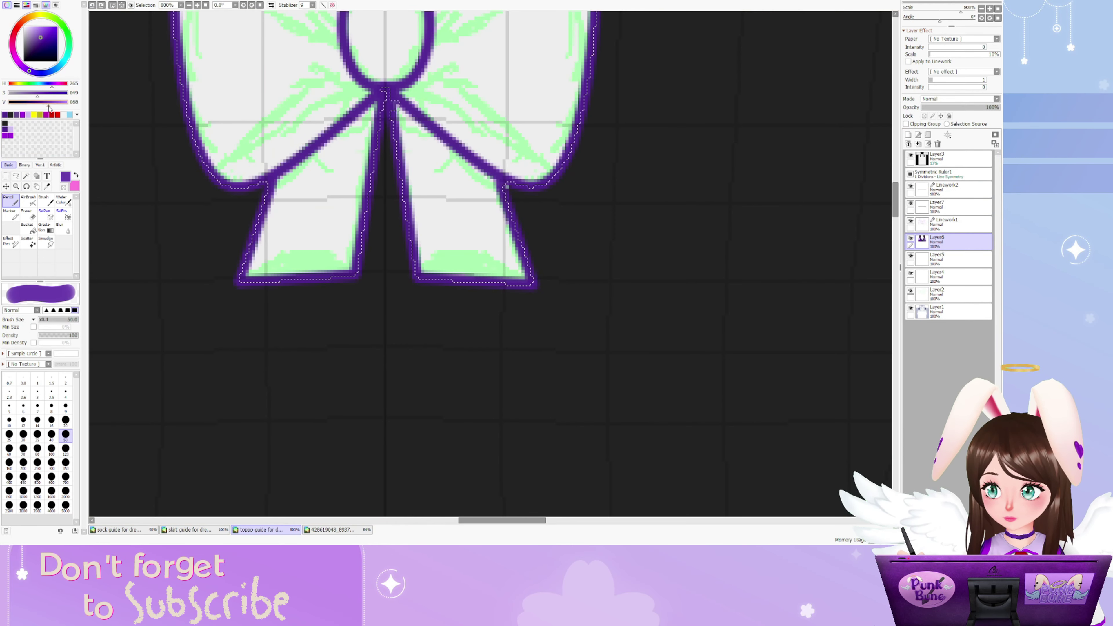
pyautogui.scroll(-5, 373, 211)
pyautogui.hotkey('ctrl', 'd')
# Switch the pencil to near-black at brush size 2
pyautogui.scroll(5, 372, 211)
pyautogui.keyDown('alt'); pyautogui.click(387, 245); pyautogui.keyUp('alt')
pyautogui.click(65, 407)
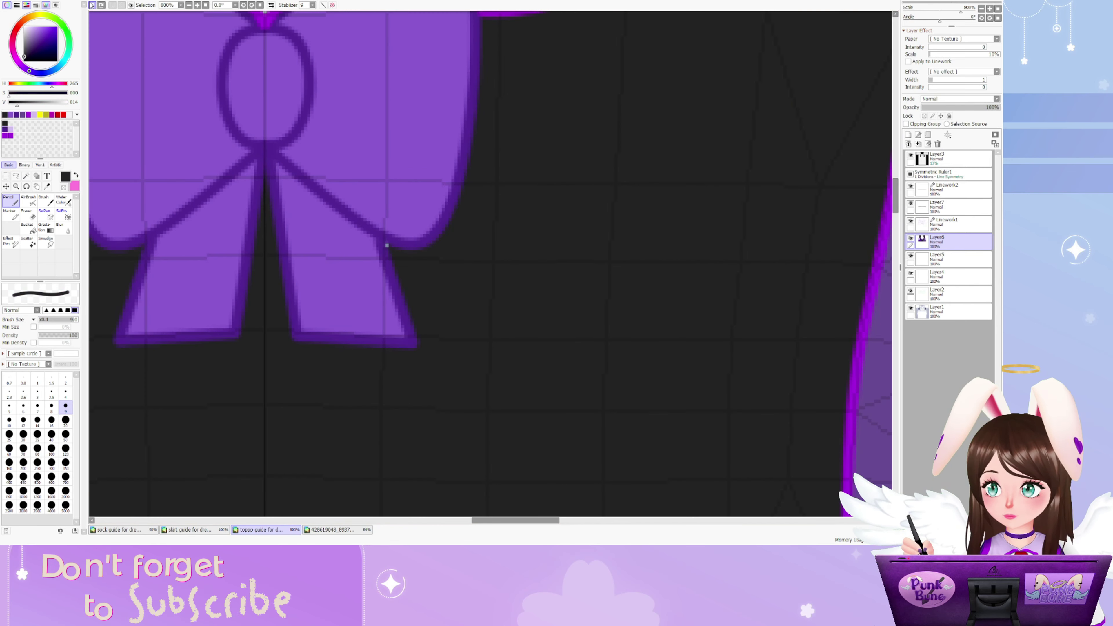
pyautogui.click(65, 379)
pyautogui.scroll(-10, 394, 254)
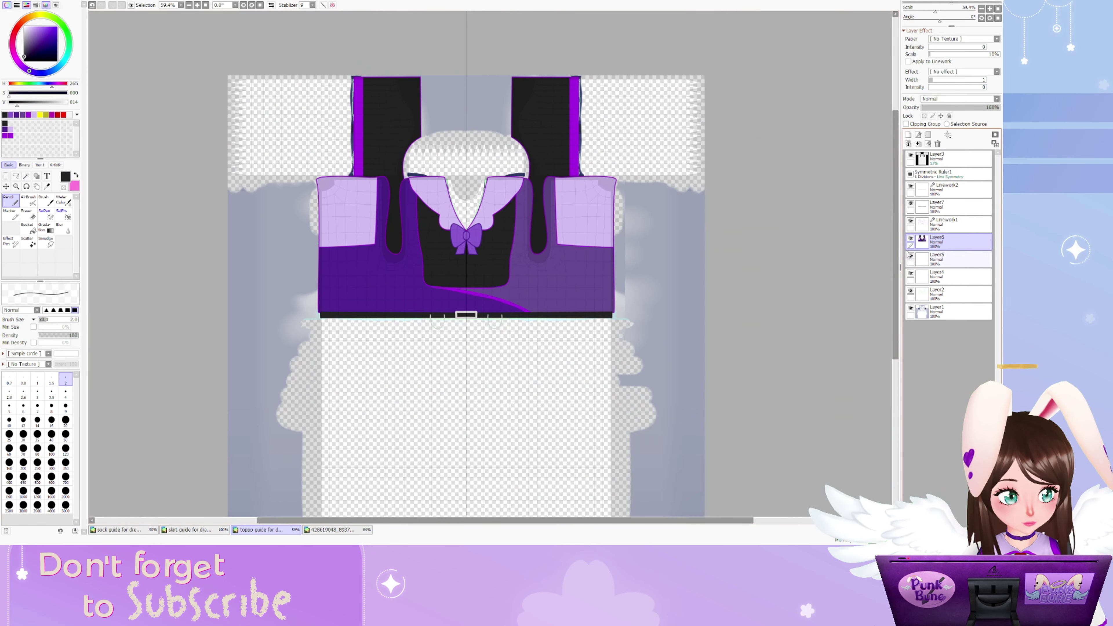
# Hide the template guide layers Layer1 through Layer4
pyautogui.click(911, 155)
pyautogui.click(911, 308)
pyautogui.click(911, 291)
pyautogui.click(911, 274)
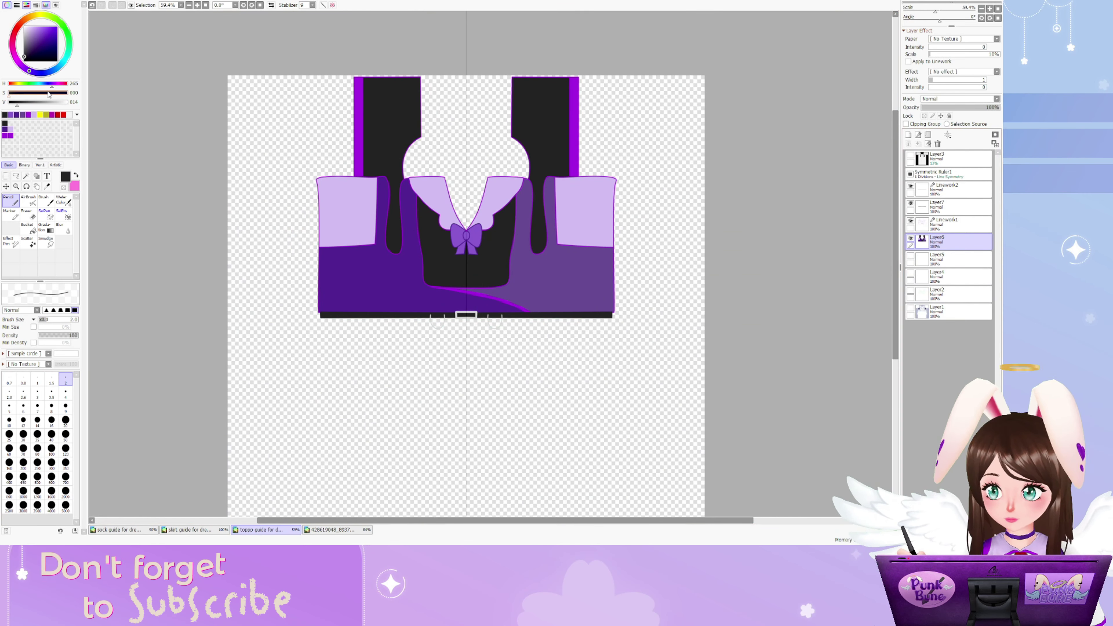
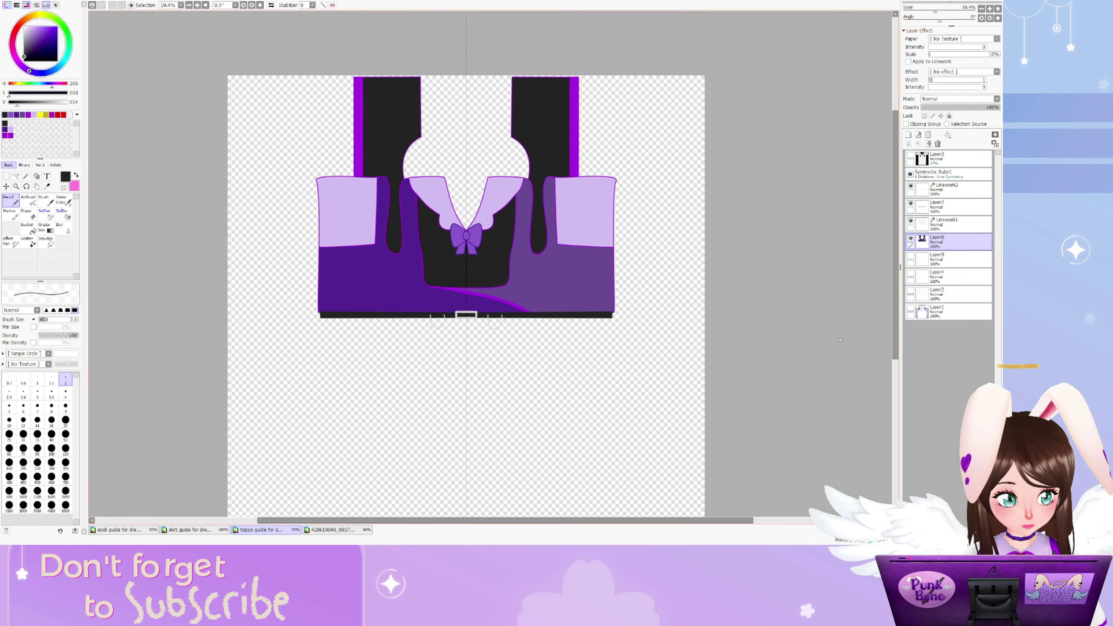
# Switch to the skirt guide document, add a Linework layer and select the Curve tool
pyautogui.click(189, 530)
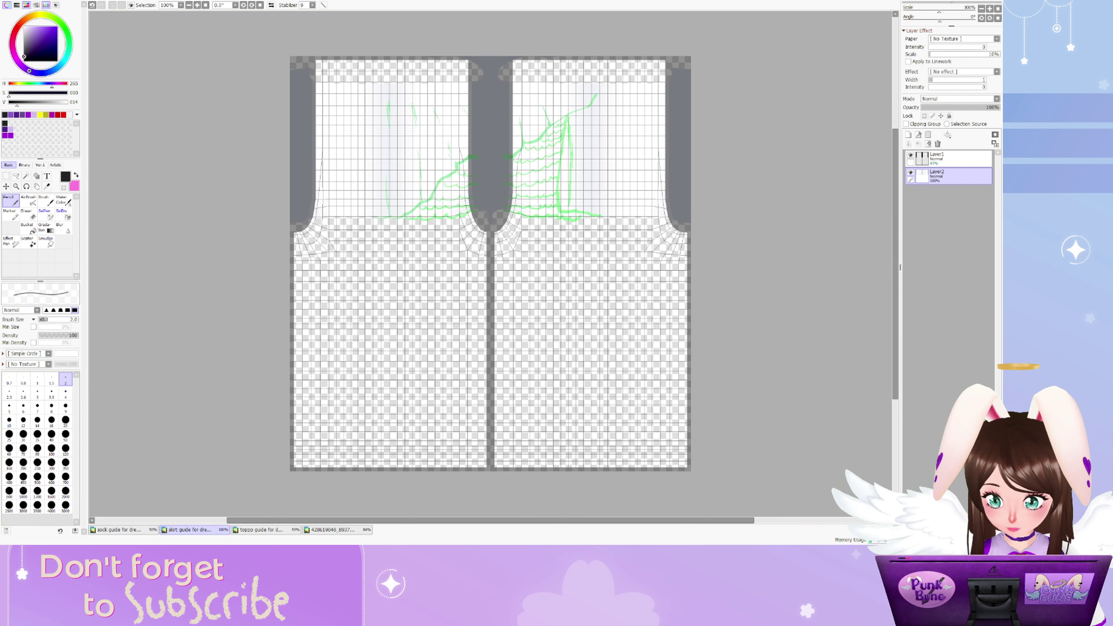
pyautogui.click(908, 134)
pyautogui.click(918, 134)
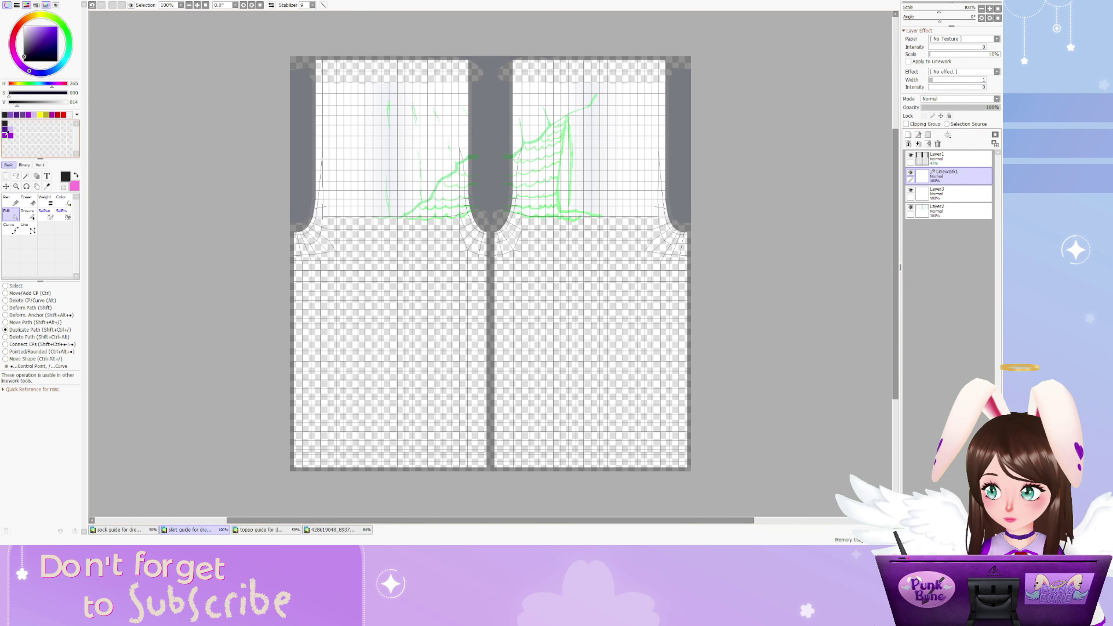
pyautogui.scroll(5, 600, 67)
pyautogui.click(10, 228)
pyautogui.scroll(3, 581, 102)
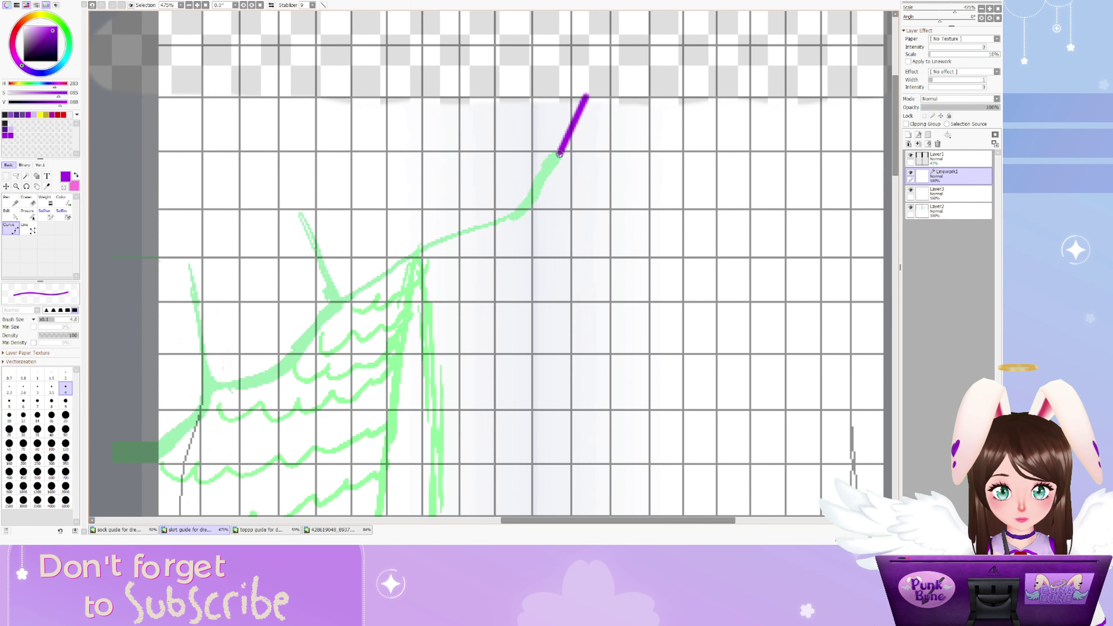
# Trace the purple outline along the green S-curve, across the grey gap to the lower step
pyautogui.click(528, 202)
pyautogui.click(460, 231)
pyautogui.scroll(-1, 448, 240)
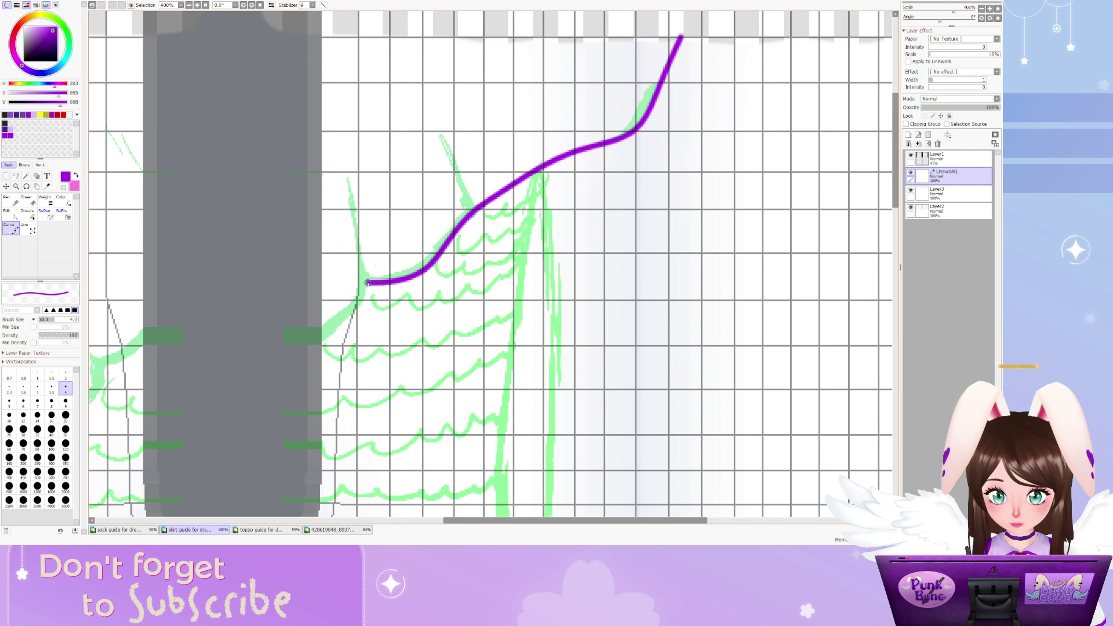
pyautogui.scroll(1, 320, 340)
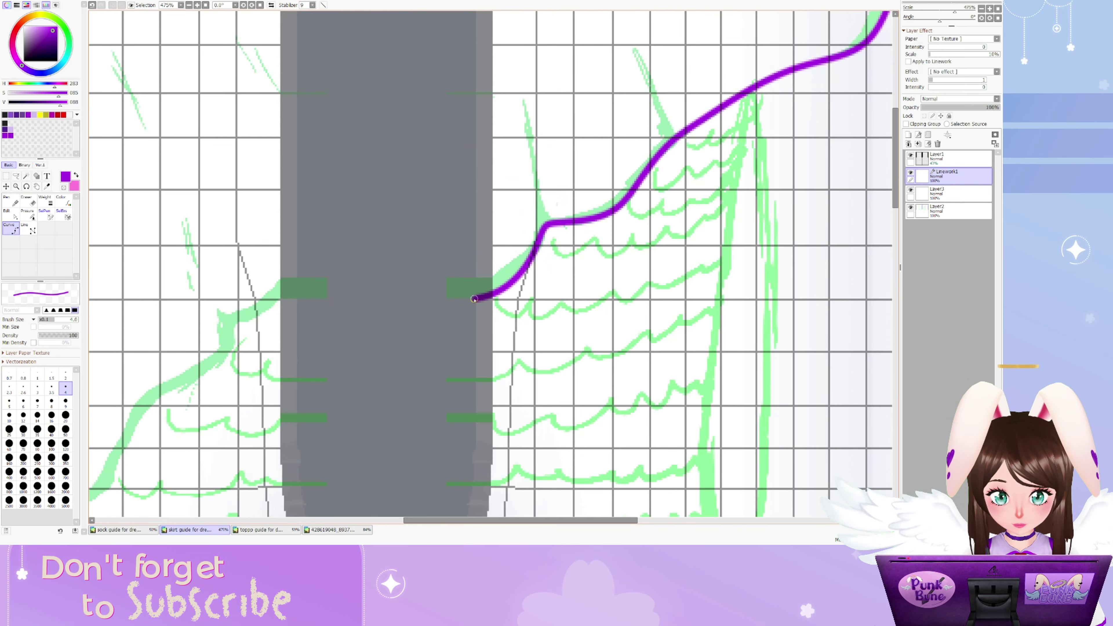
pyautogui.click(276, 295)
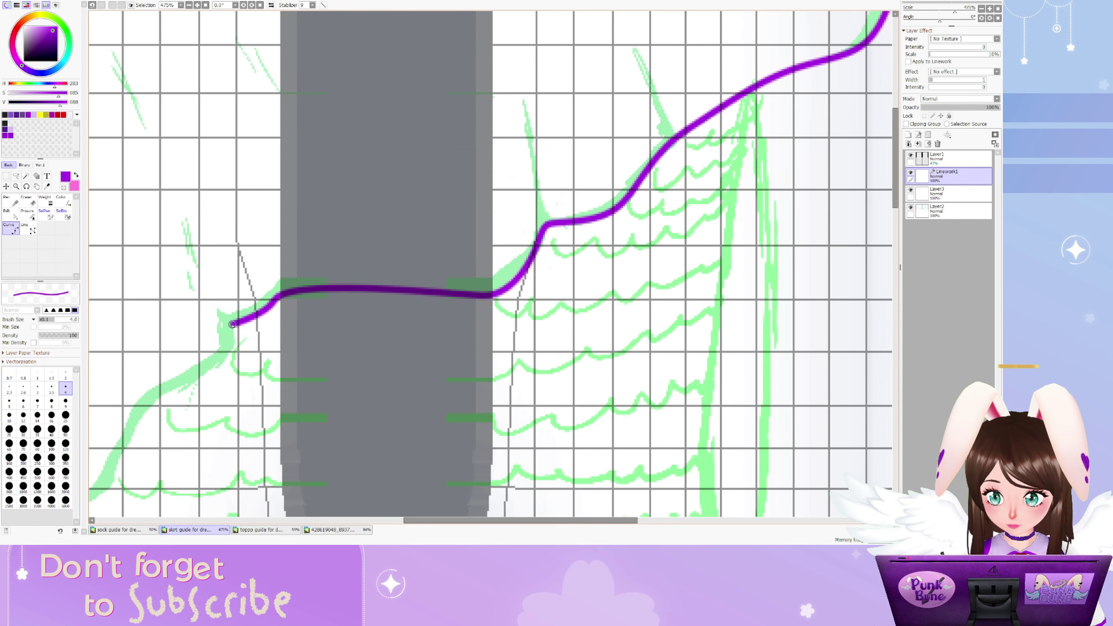
pyautogui.scroll(-5, 284, 290)
pyautogui.scroll(7, 423, 303)
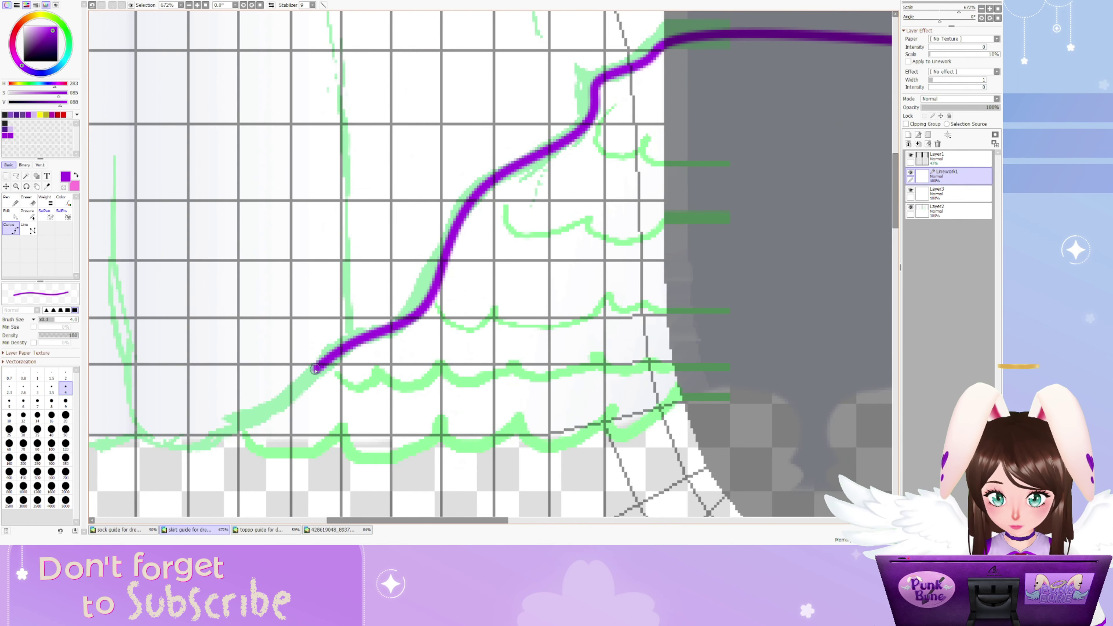
pyautogui.click(247, 425)
pyautogui.scroll(-2, 494, 280)
pyautogui.scroll(2, 307, 342)
pyautogui.scroll(-1, 176, 341)
pyautogui.scroll(1, 175, 340)
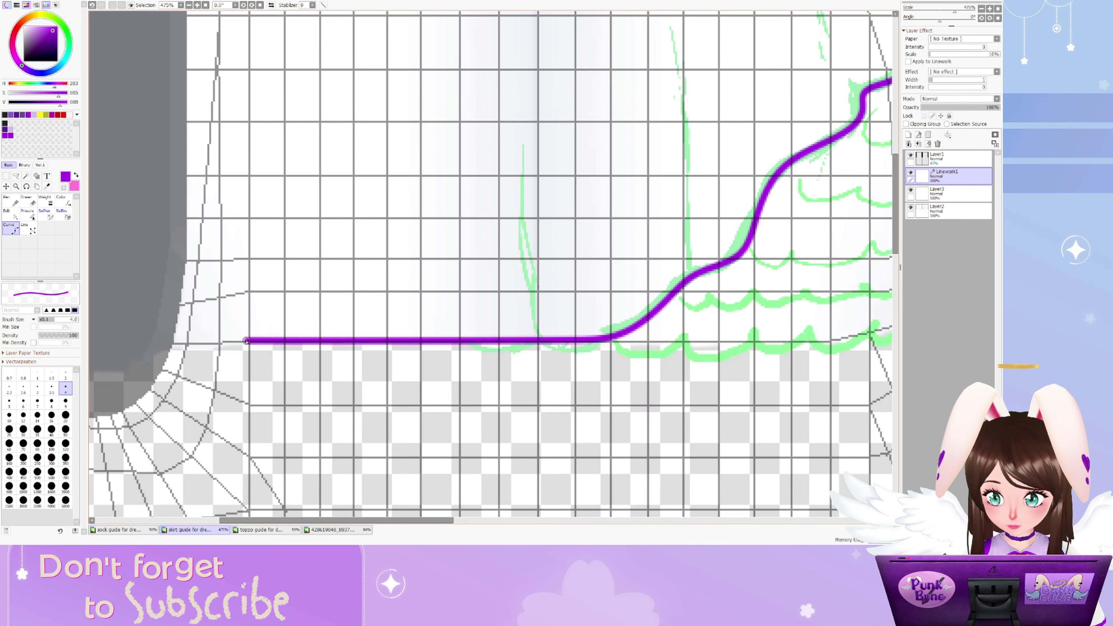
pyautogui.scroll(2, 197, 341)
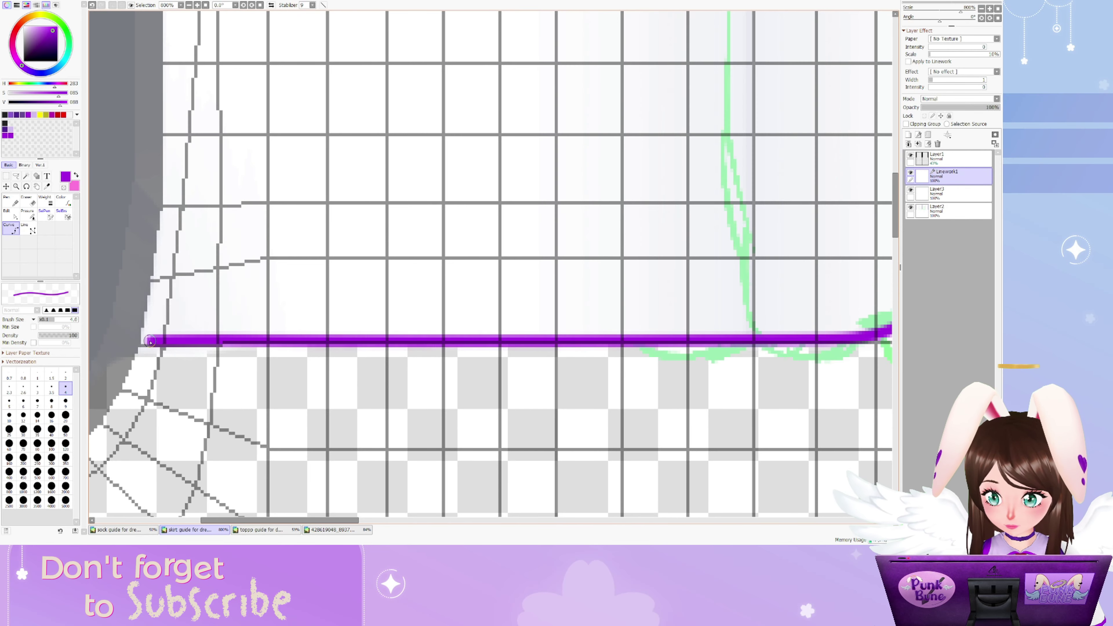
pyautogui.scroll(-5, 149, 340)
pyautogui.scroll(4, 177, 356)
pyautogui.scroll(-2, 200, 325)
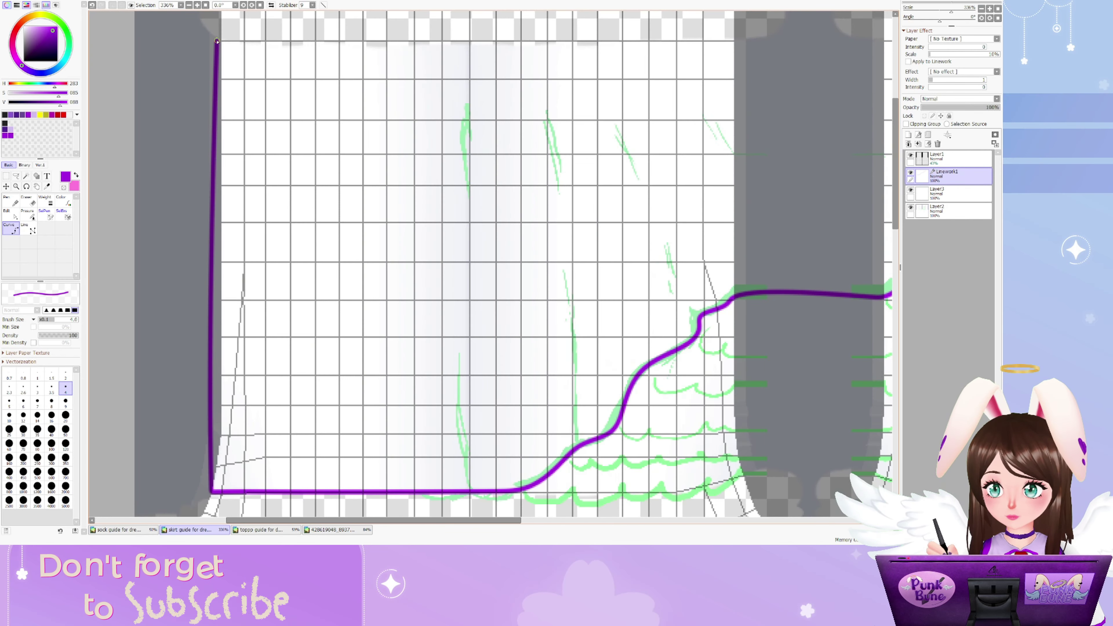
# Close the purple outline through the top-left corner, top edge and rising bottom edge
pyautogui.click(213, 38)
pyautogui.scroll(-2, 394, 88)
pyautogui.scroll(-1, 583, 92)
pyautogui.click(802, 83)
pyautogui.scroll(-1, 745, 70)
pyautogui.scroll(3, 752, 294)
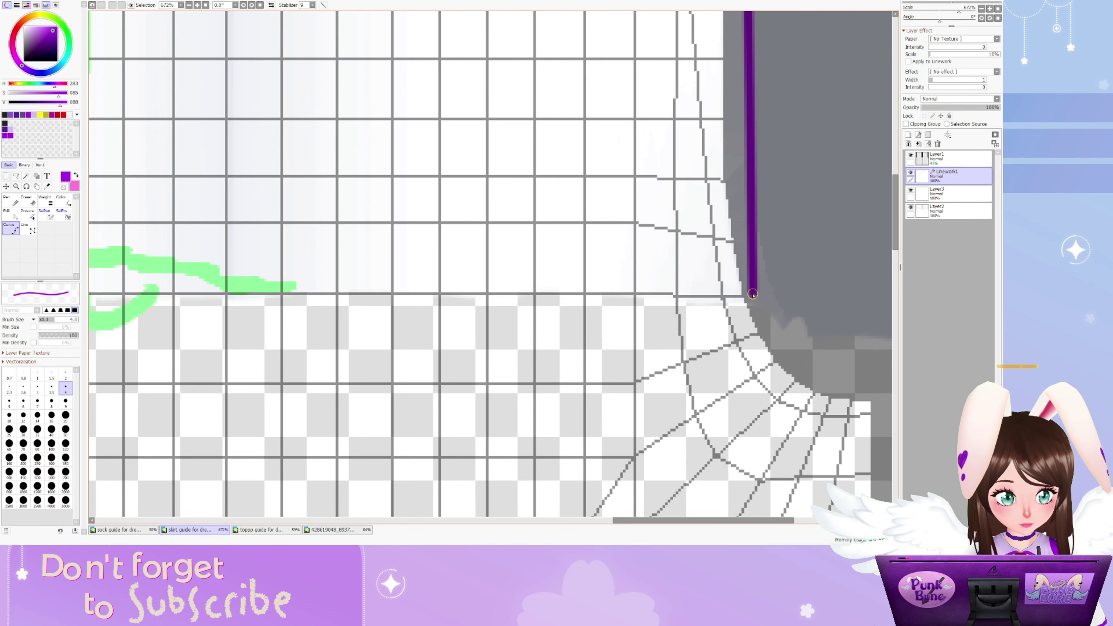
pyautogui.scroll(-2, 726, 298)
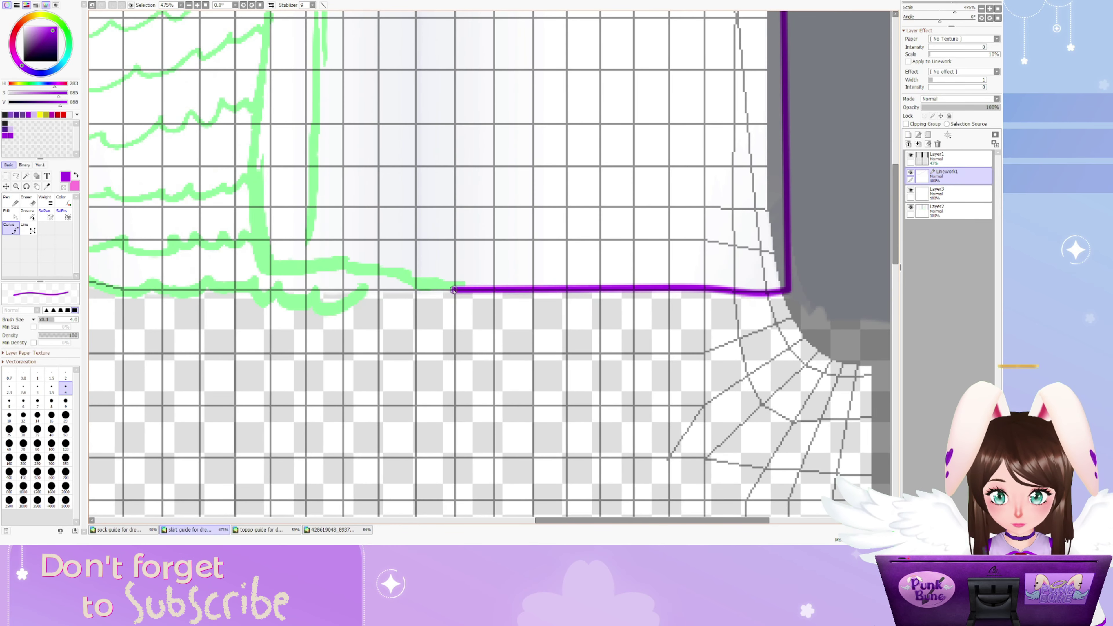
pyautogui.click(262, 272)
pyautogui.scroll(-2, 263, 272)
pyautogui.doubleClick(423, 152)
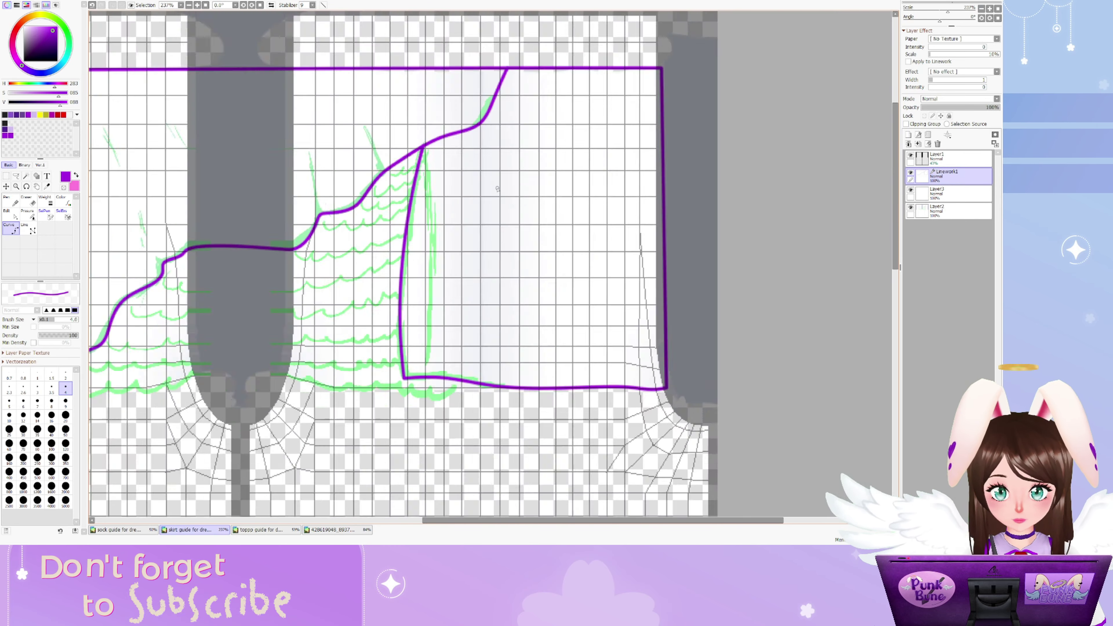
pyautogui.scroll(-2, 530, 365)
pyautogui.keyDown('alt'); pyautogui.click(290, 291); pyautogui.keyUp('alt')
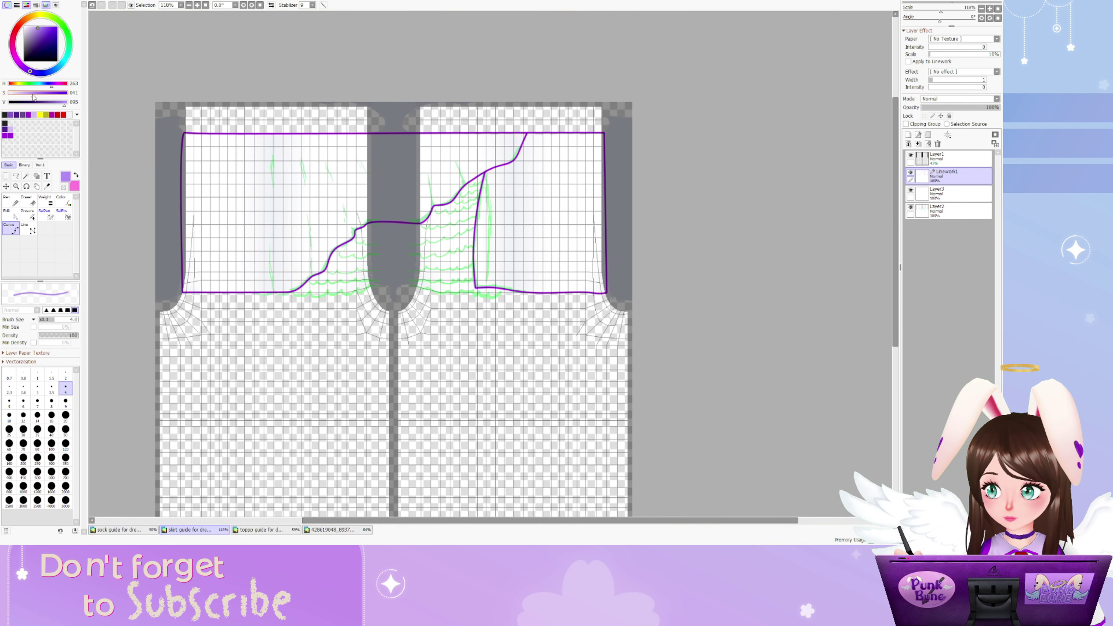
pyautogui.scroll(4, 291, 291)
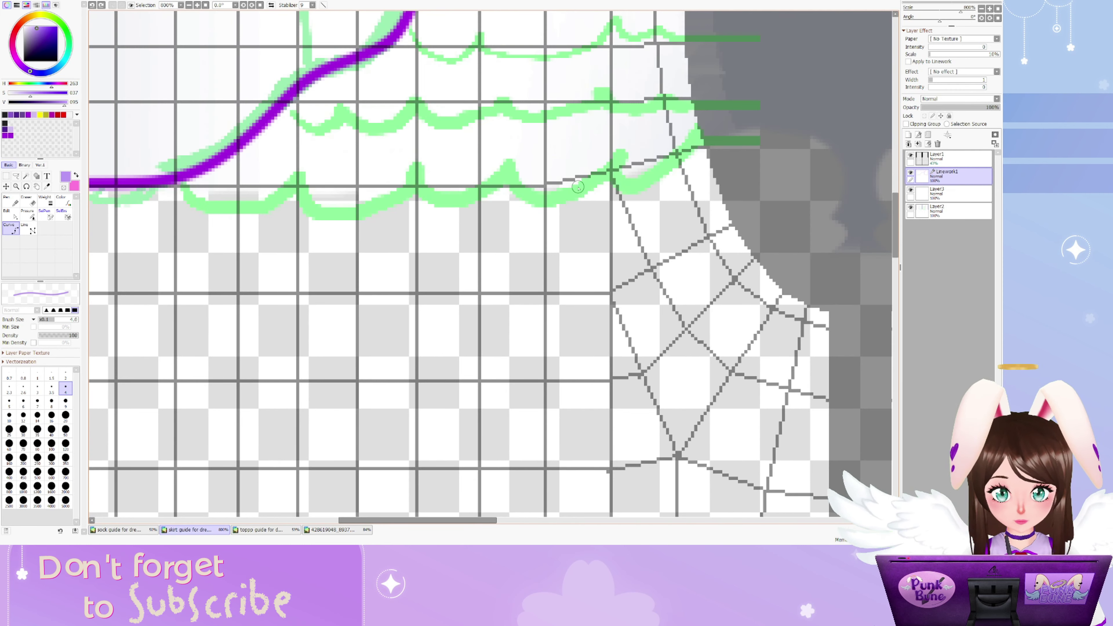
# On a new linework layer, draw lavender scallop rows following the stepped purple outline
pyautogui.hotkey('ctrl', 'shift', 'n')
pyautogui.moveTo(180, 184)
pyautogui.mouseDown()
pyautogui.moveTo(264, 206)
pyautogui.moveTo(295, 174)
pyautogui.moveTo(311, 211)
pyautogui.moveTo(401, 206)
pyautogui.moveTo(417, 172)
pyautogui.moveTo(451, 213)
pyautogui.moveTo(508, 175)
pyautogui.moveTo(589, 195)
pyautogui.mouseUp()
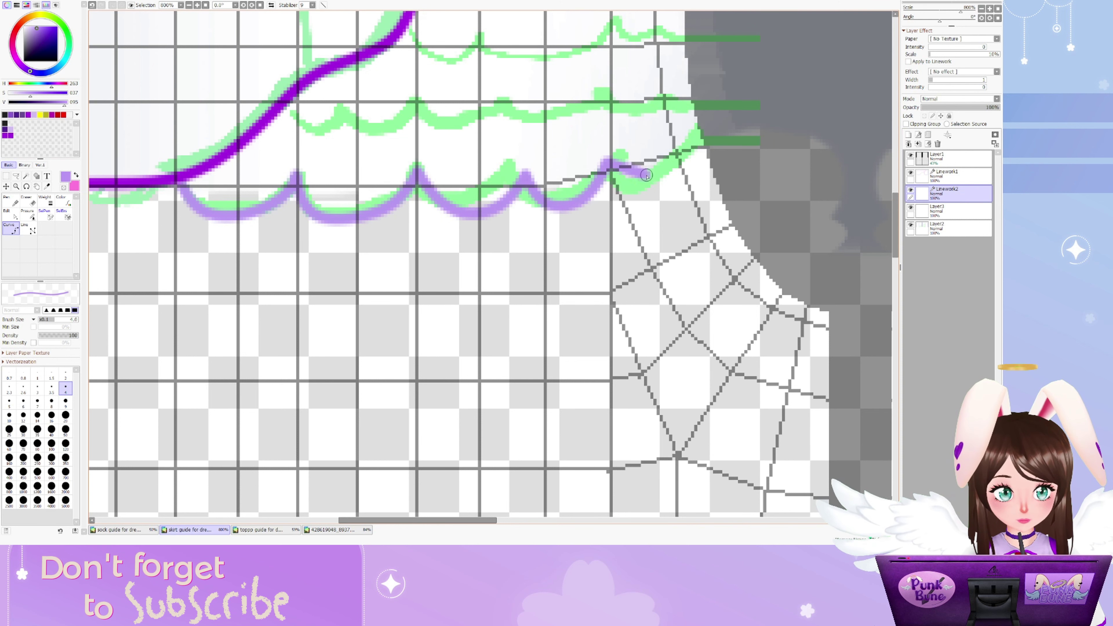
pyautogui.moveTo(647, 175)
pyautogui.mouseDown()
pyautogui.moveTo(684, 170)
pyautogui.moveTo(703, 143)
pyautogui.mouseUp()
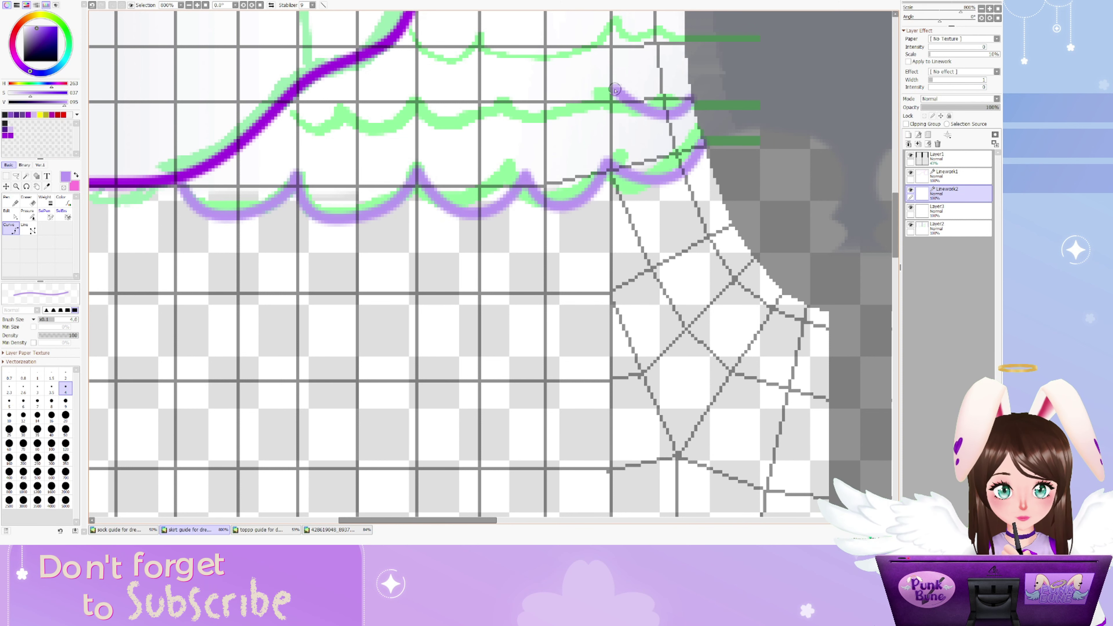
pyautogui.moveTo(615, 90)
pyautogui.mouseDown()
pyautogui.moveTo(570, 123)
pyautogui.moveTo(526, 99)
pyautogui.moveTo(427, 94)
pyautogui.moveTo(339, 132)
pyautogui.moveTo(274, 134)
pyautogui.moveTo(219, 193)
pyautogui.mouseUp()
pyautogui.moveTo(351, 118)
pyautogui.mouseDown()
pyautogui.moveTo(495, 141)
pyautogui.moveTo(578, 127)
pyautogui.mouseUp()
pyautogui.moveTo(390, 23); pyautogui.dragTo(381, 120)
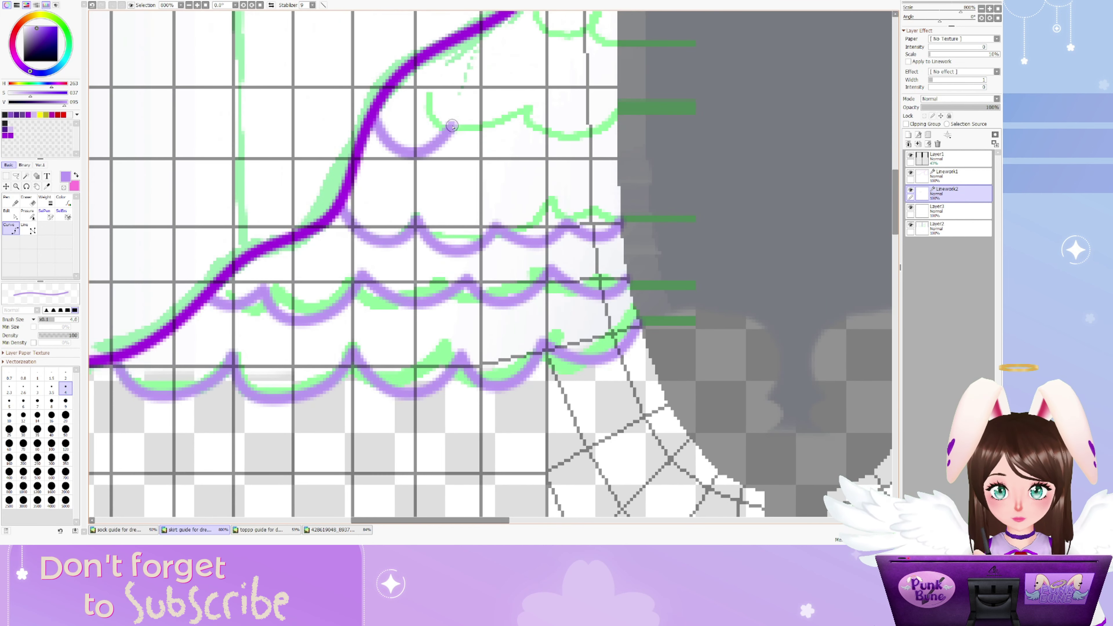
pyautogui.moveTo(452, 127)
pyautogui.mouseDown()
pyautogui.moveTo(519, 164)
pyautogui.moveTo(547, 125)
pyautogui.mouseUp()
pyautogui.moveTo(613, 152); pyautogui.dragTo(477, 226)
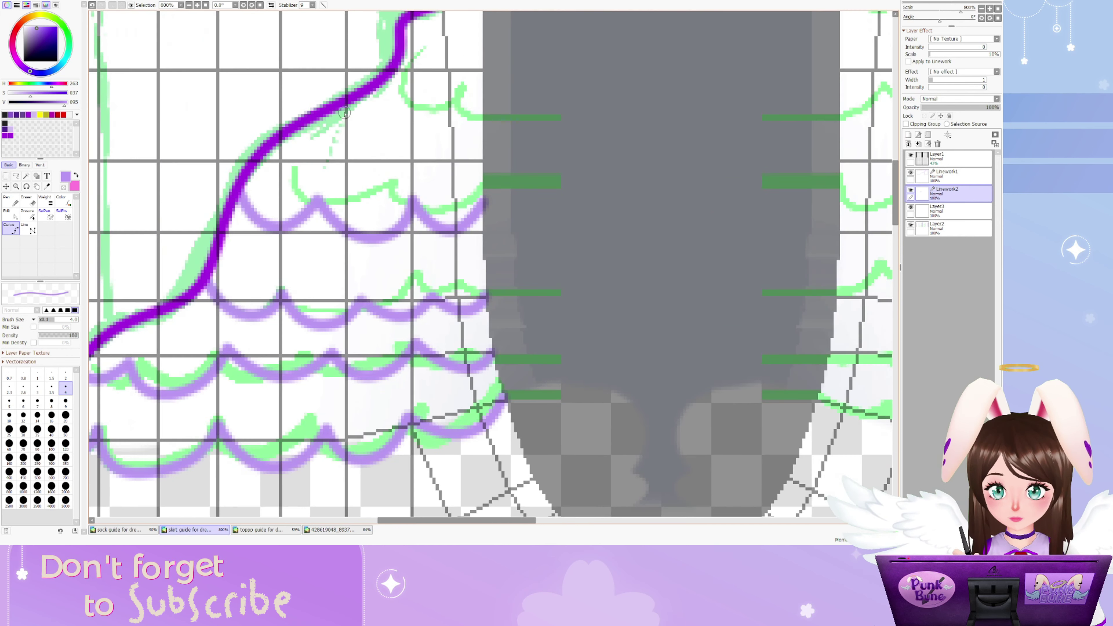
pyautogui.moveTo(346, 115)
pyautogui.mouseDown()
pyautogui.moveTo(425, 151)
pyautogui.moveTo(347, 153)
pyautogui.moveTo(426, 143)
pyautogui.moveTo(409, 131)
pyautogui.moveTo(421, 115)
pyautogui.moveTo(473, 136)
pyautogui.moveTo(485, 115)
pyautogui.mouseUp()
pyautogui.moveTo(424, 43); pyautogui.dragTo(388, 154)
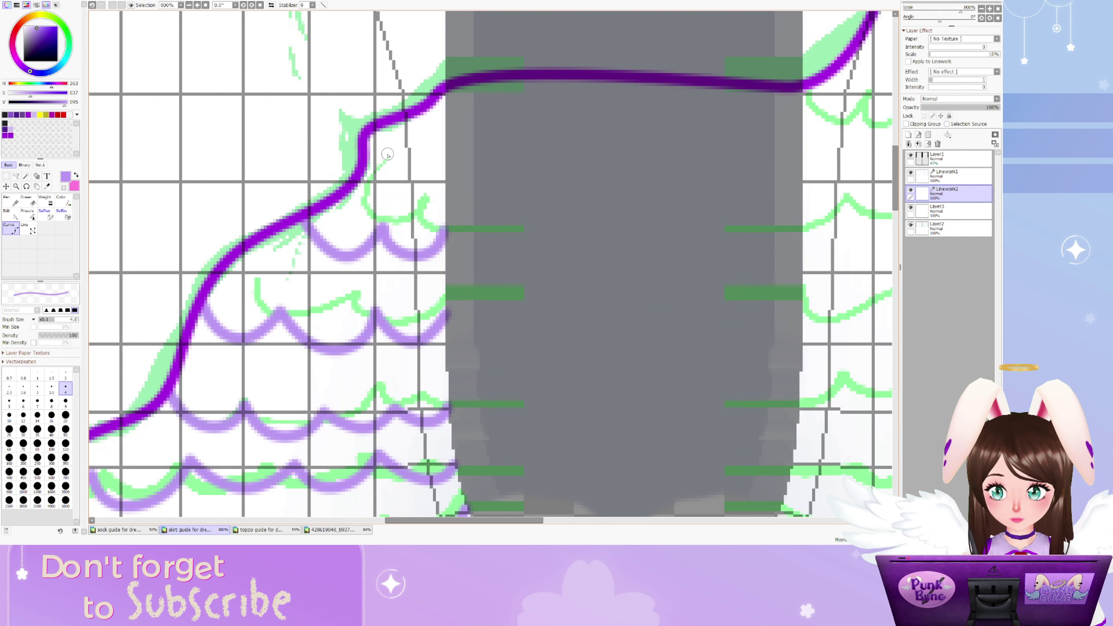
# Add lavender scallops under the left hem corner, then copy and paste the scallop layer
pyautogui.scroll(-2, 329, 180)
pyautogui.scroll(1, 323, 197)
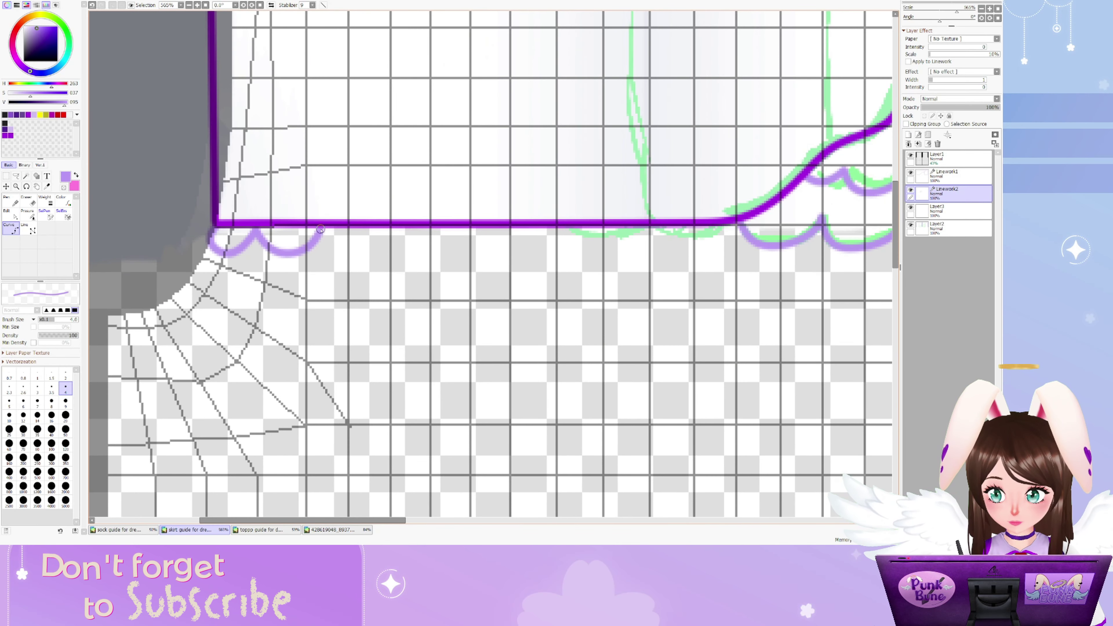
pyautogui.moveTo(320, 229); pyautogui.dragTo(396, 228)
pyautogui.click(513, 251)
pyautogui.click(534, 229)
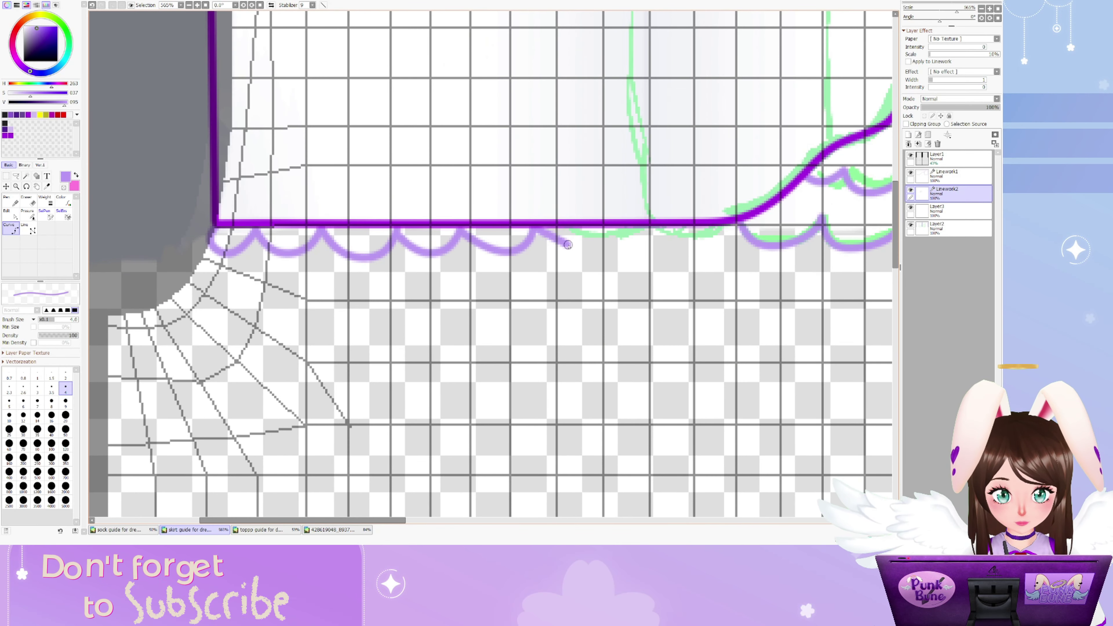
pyautogui.moveTo(567, 261); pyautogui.dragTo(356, 286)
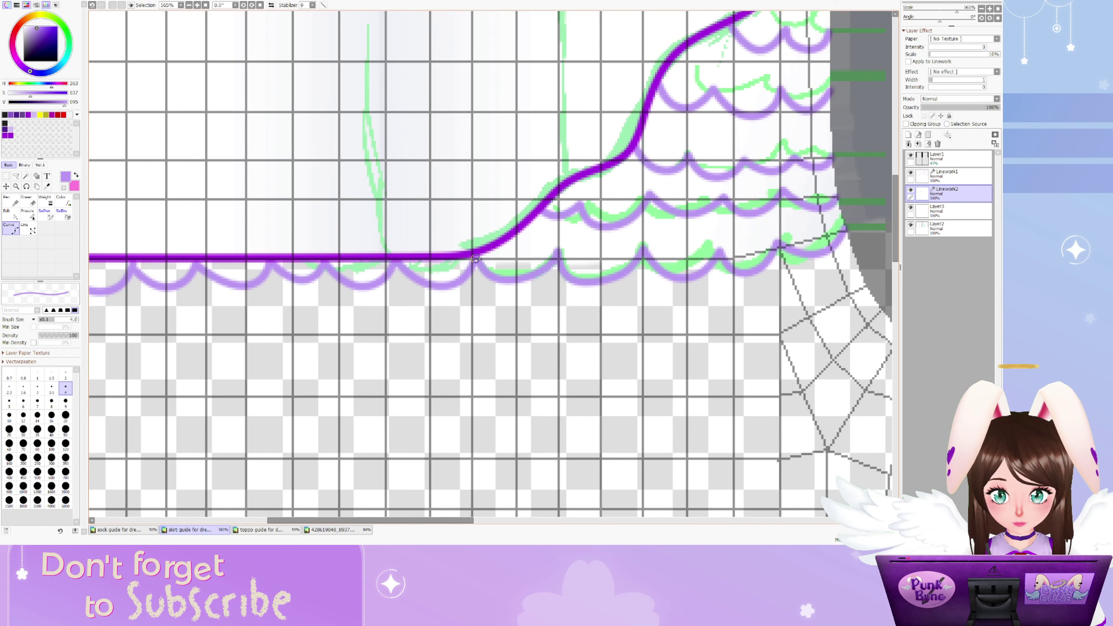
pyautogui.scroll(-5, 476, 260)
pyautogui.hotkey('ctrl', 'j')
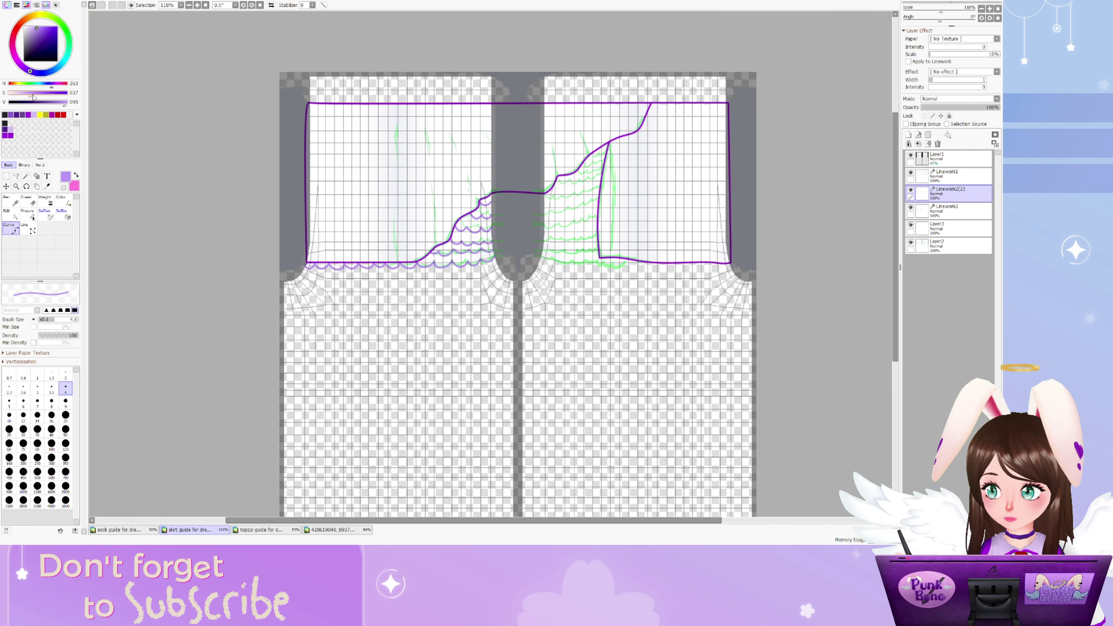
pyautogui.hotkey('ctrl', 't')
# Nudge the pasted hem scallops into place and confirm the transform
pyautogui.scroll(6, 511, 237)
pyautogui.scroll(-4, 510, 236)
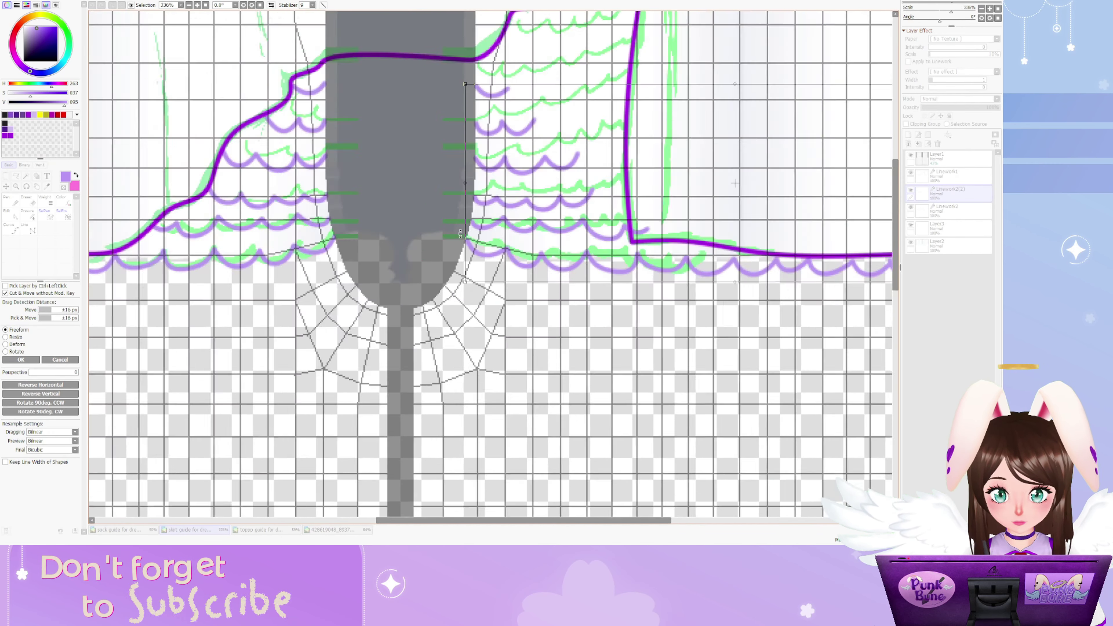
pyautogui.scroll(3, 448, 223)
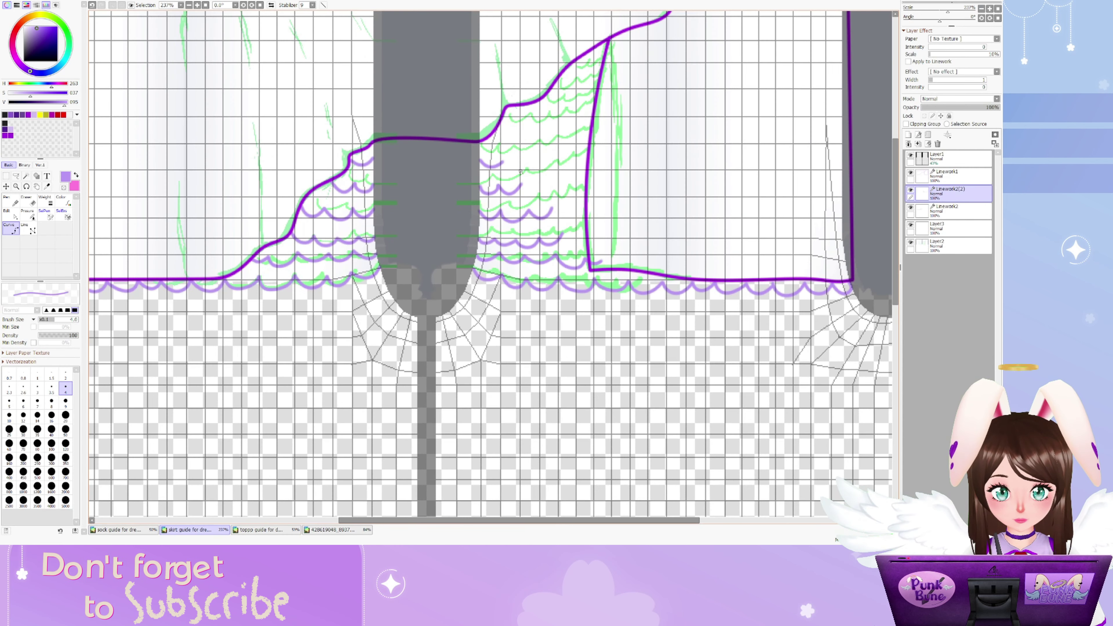
pyautogui.moveTo(528, 230); pyautogui.dragTo(530, 226)
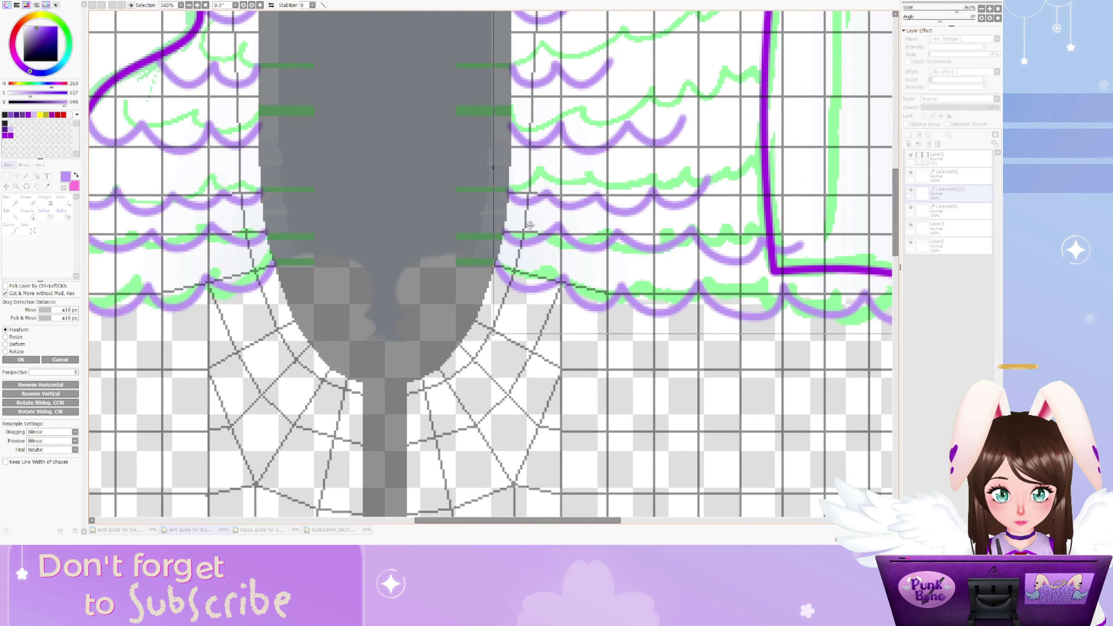
pyautogui.scroll(-2, 509, 228)
pyautogui.press('Return')
pyautogui.scroll(2, 516, 205)
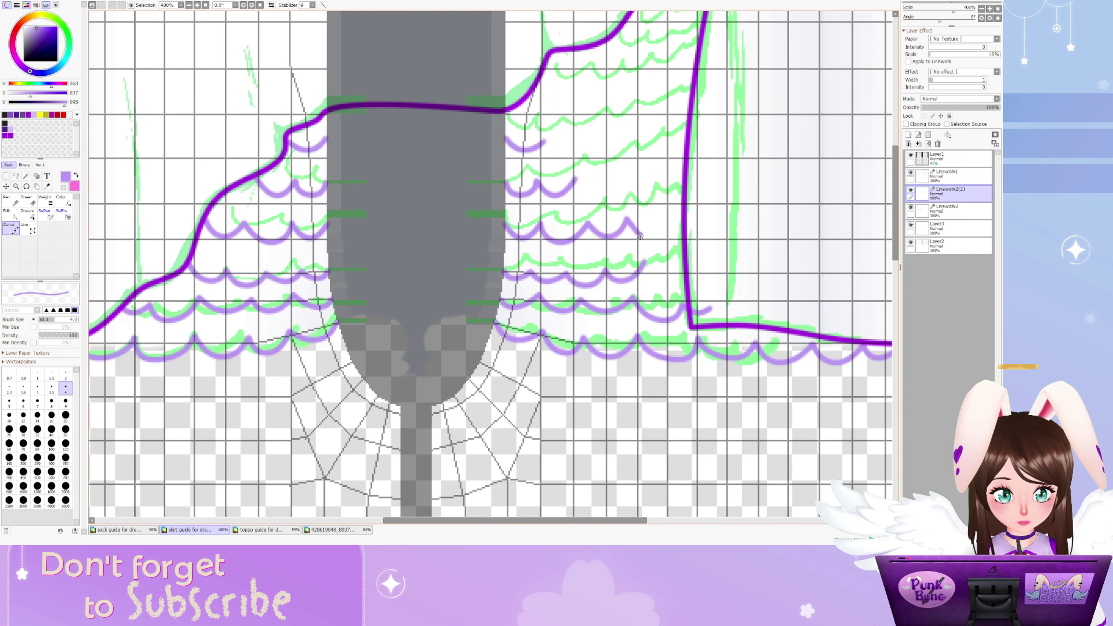
# Add a scallop peak beside the panel edge and review the whole skirt guide
pyautogui.scroll(3, 684, 262)
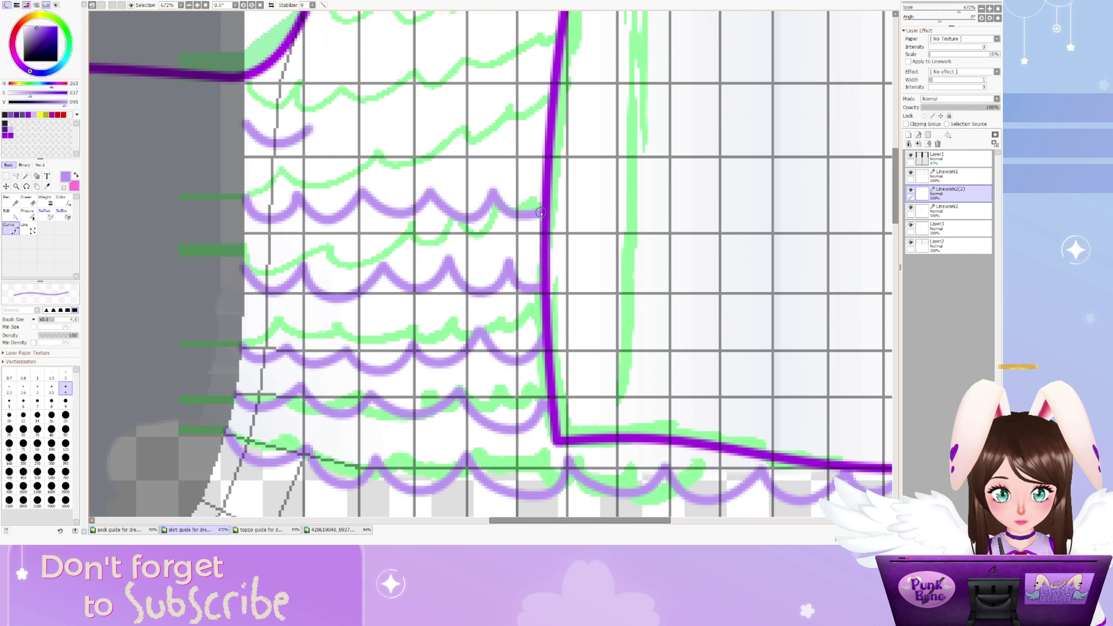
pyautogui.click(381, 129)
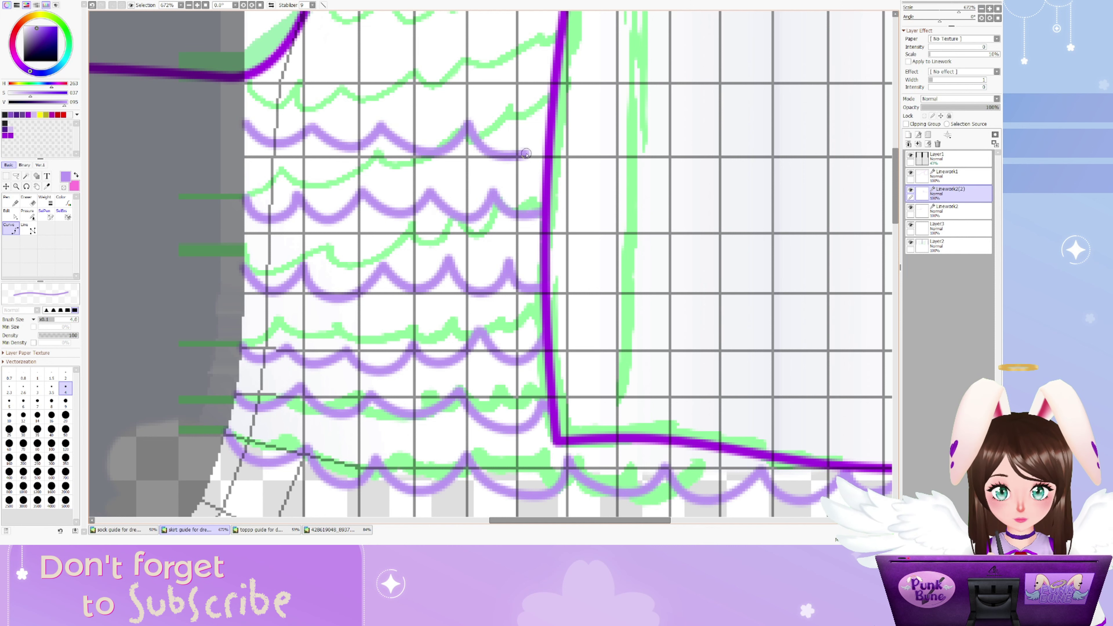
pyautogui.scroll(-4, 526, 153)
pyautogui.scroll(3, 388, 175)
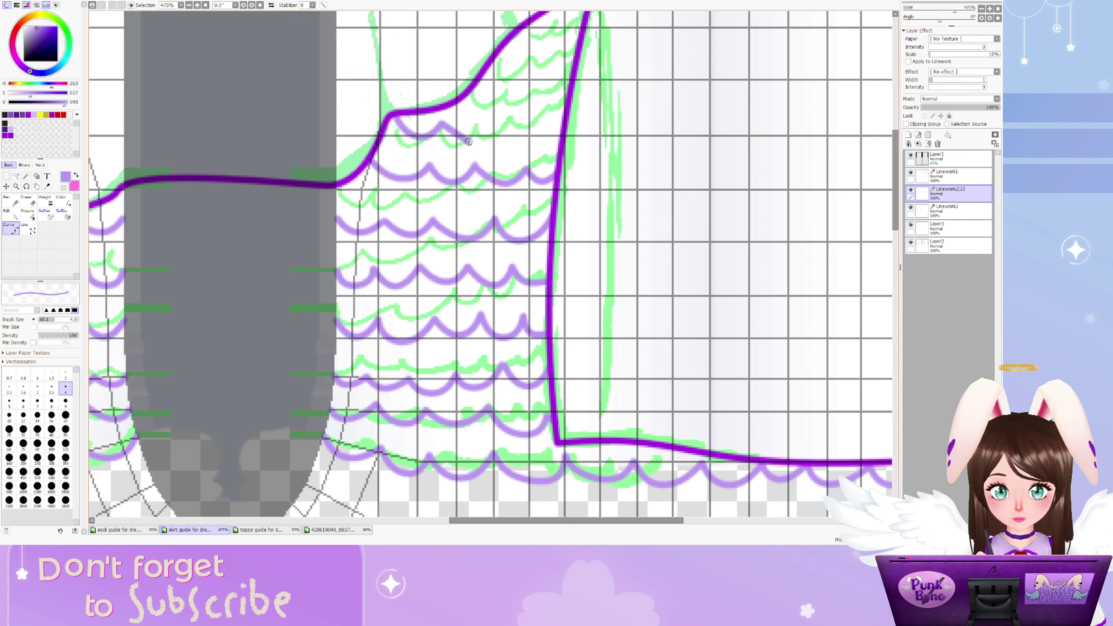
pyautogui.scroll(-1, 563, 128)
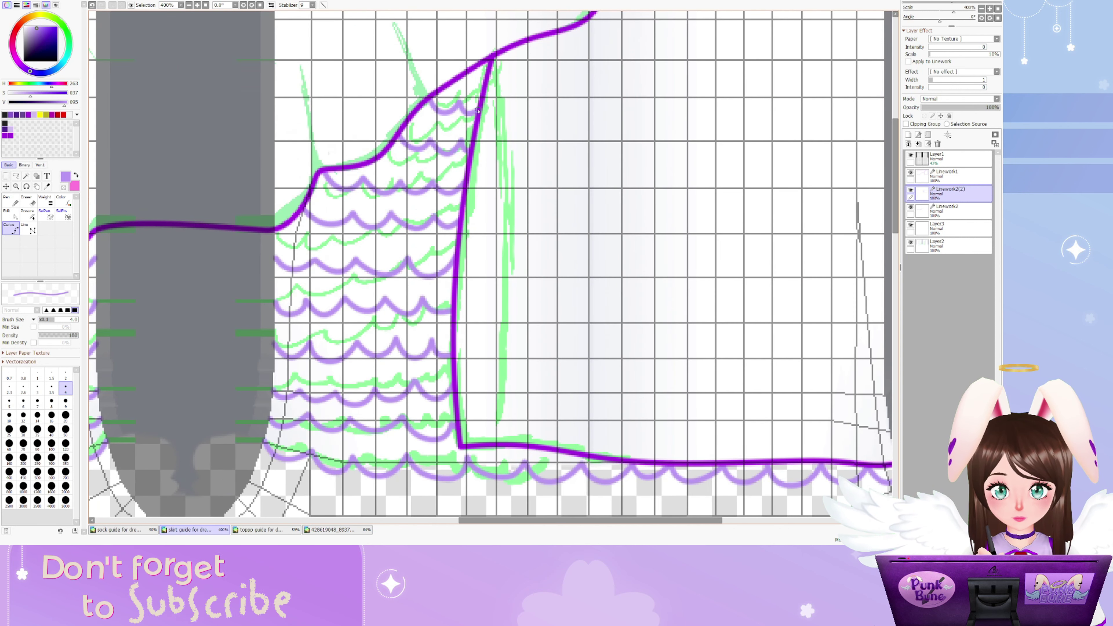
pyautogui.scroll(-4, 510, 303)
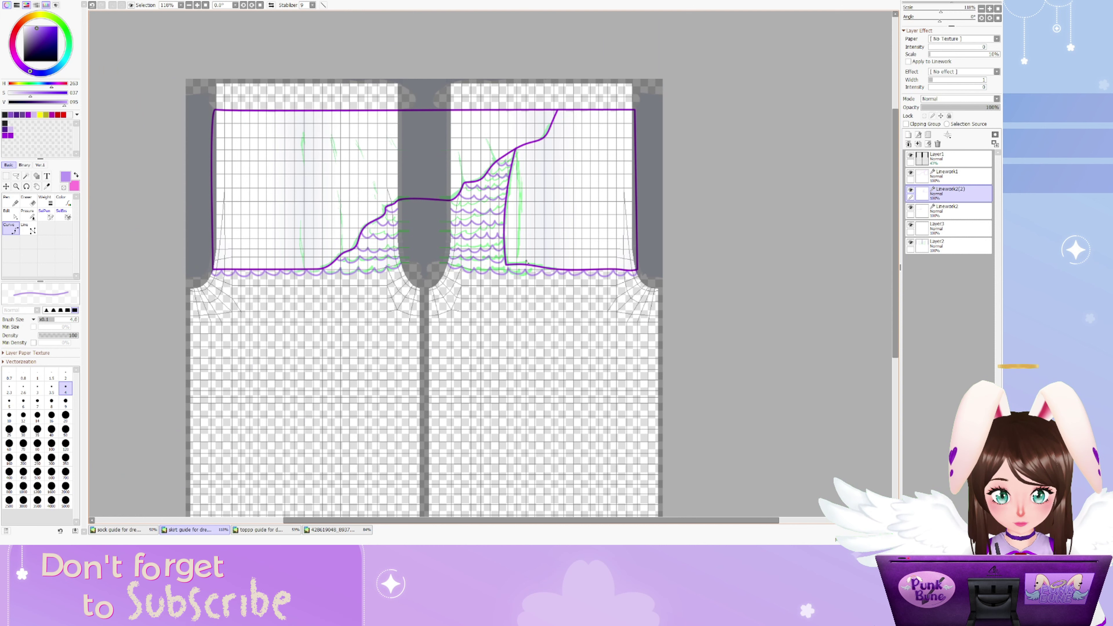
# On a new colour layer, magic-wand the upper-left panel from the linework and fill it dark purple
pyautogui.click(938, 144)
pyautogui.click(938, 144)
pyautogui.click(26, 176)
pyautogui.click(908, 135)
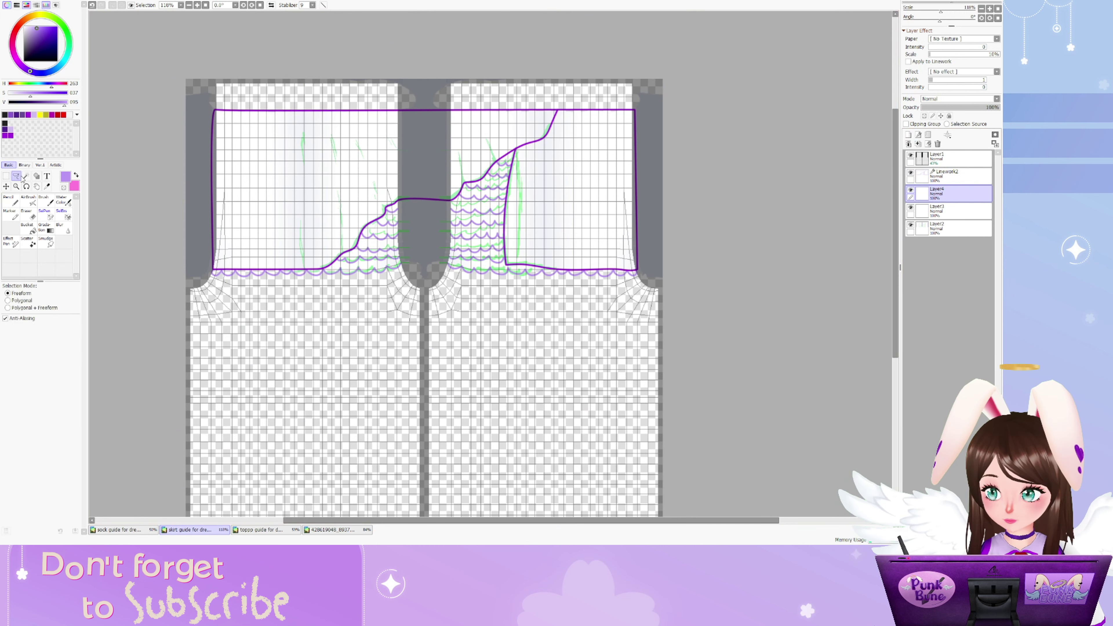
pyautogui.click(121, 5)
pyautogui.click(947, 175)
pyautogui.click(405, 187)
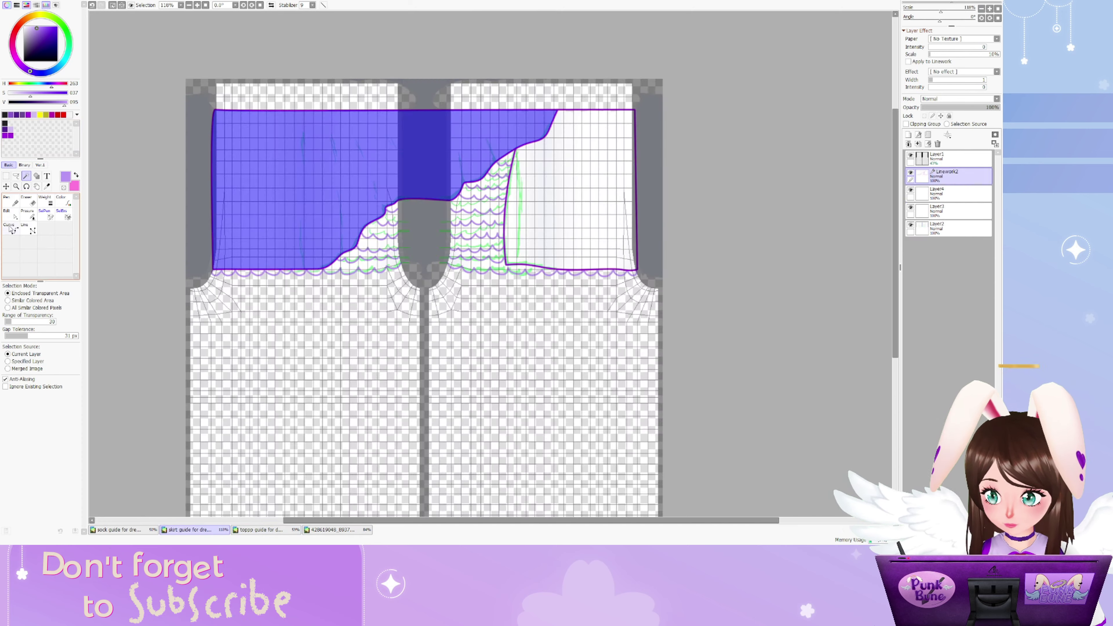
pyautogui.press('n')
pyautogui.moveTo(124, 344); pyautogui.dragTo(657, 334)
pyautogui.hotkey('ctrl', 'z')
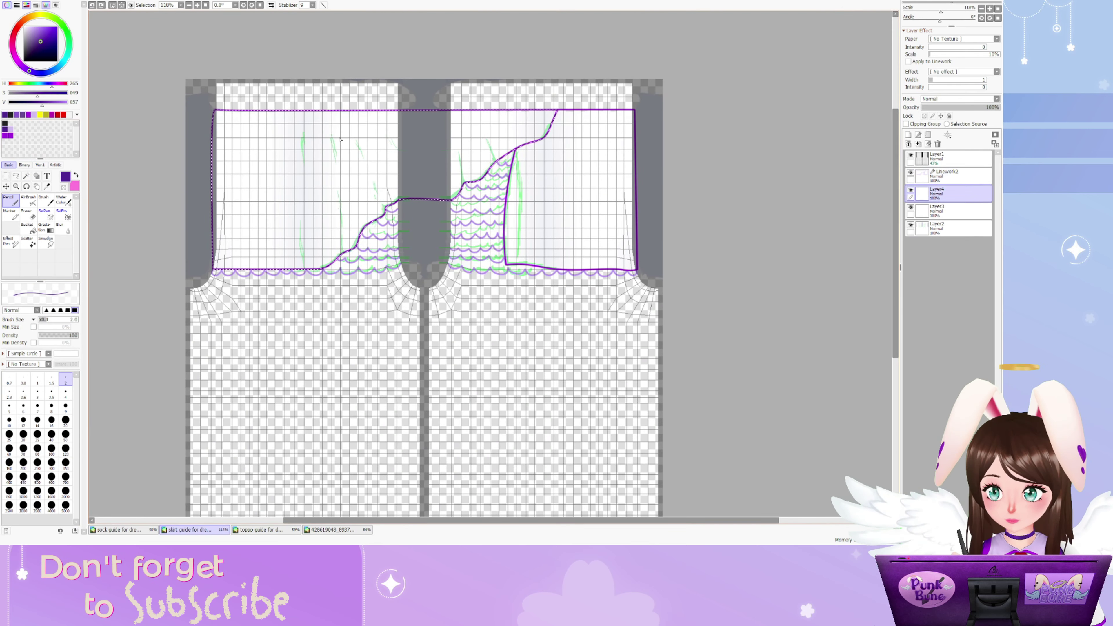
pyautogui.moveTo(526, 132); pyautogui.dragTo(145, 323)
# Select the right-hand panel and fill it with medium purple
pyautogui.click(16, 116)
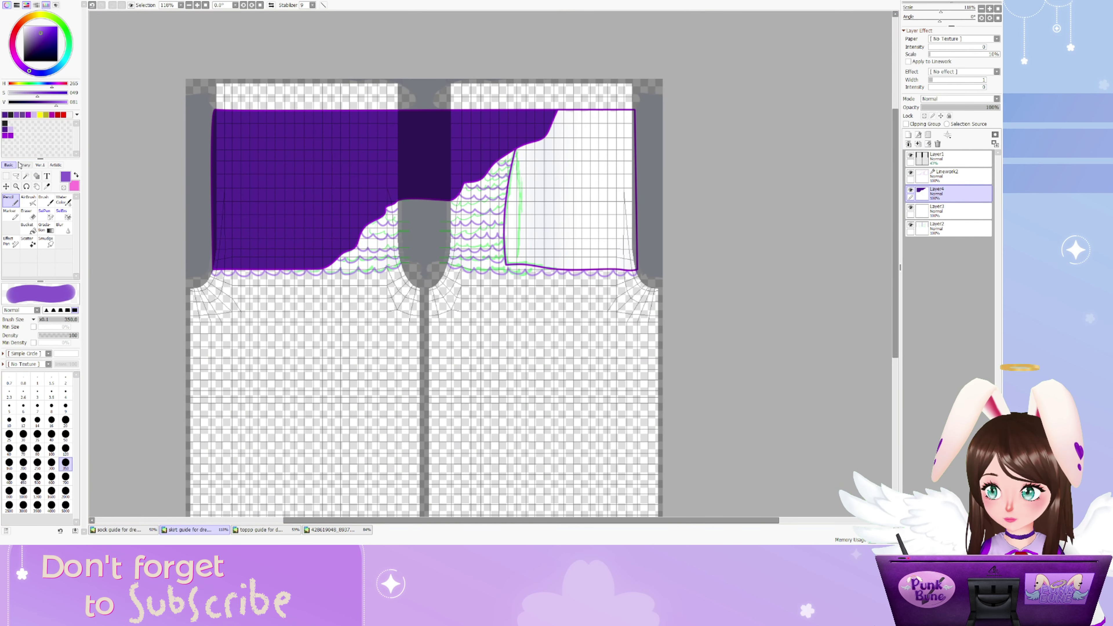
pyautogui.click(26, 176)
pyautogui.click(569, 189)
pyautogui.press('n')
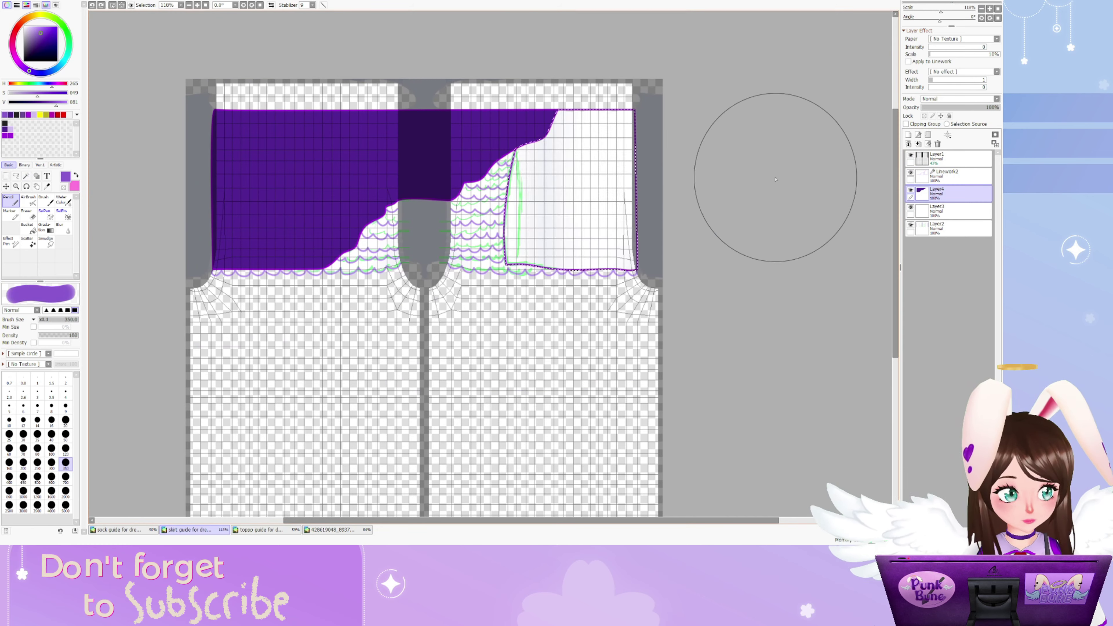
pyautogui.moveTo(570, 154); pyautogui.dragTo(570, 241)
# Magic-wand the left panel's white scallop bands into one selection
pyautogui.click(947, 175)
pyautogui.click(26, 175)
pyautogui.scroll(3, 263, 279)
pyautogui.click(241, 273)
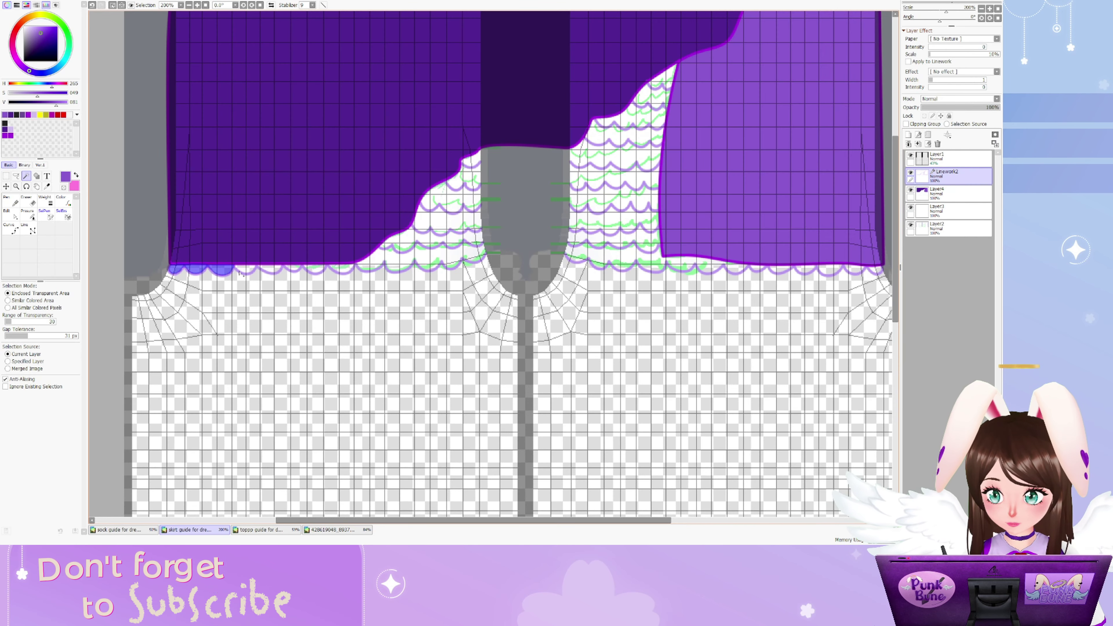
pyautogui.click(434, 206)
pyautogui.hotkey('ctrl', 'z')
pyautogui.click(439, 239)
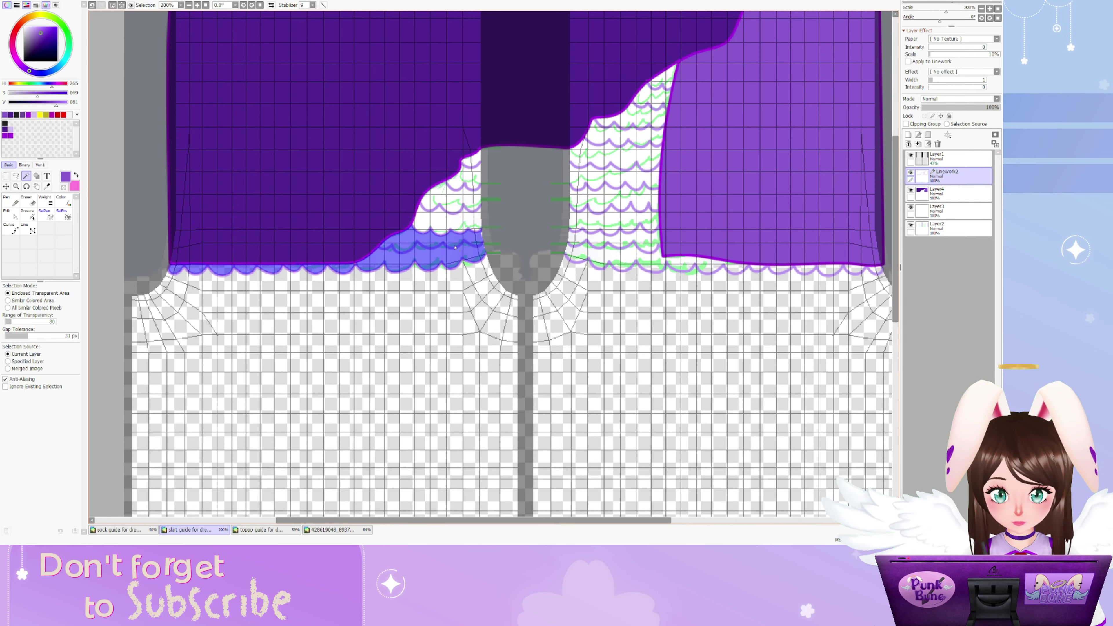
pyautogui.scroll(2, 459, 199)
pyautogui.click(460, 199)
pyautogui.click(465, 127)
# Add the right panel's scallop bands and remaining hem scallops to the selection
pyautogui.click(745, 245)
pyautogui.click(745, 145)
pyautogui.click(718, 65)
pyautogui.scroll(-2, 710, 117)
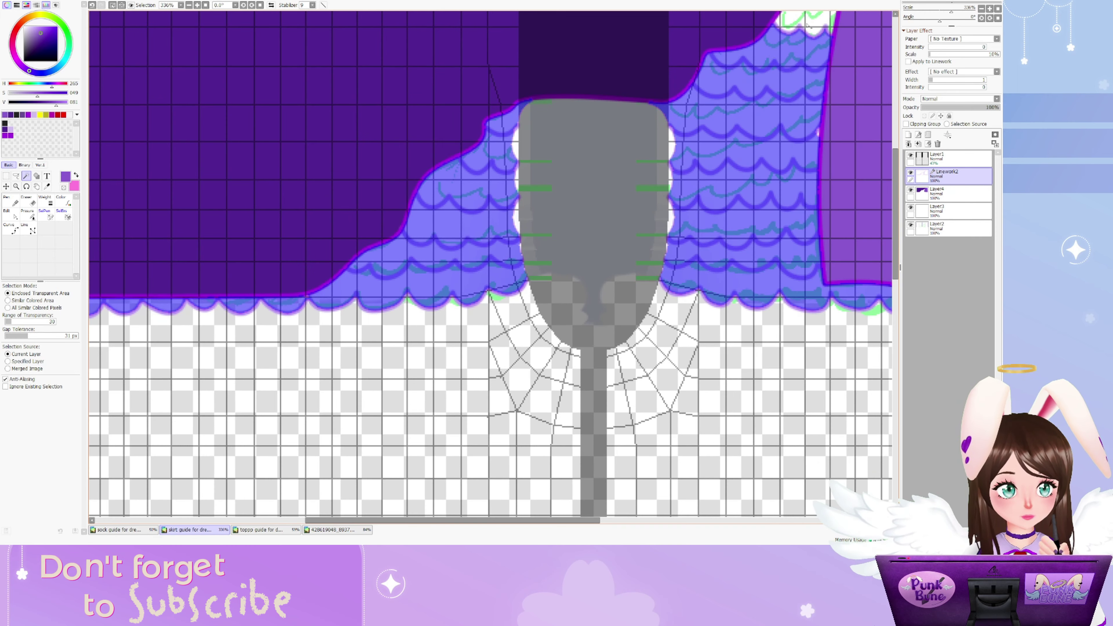
pyautogui.scroll(2, 710, 117)
pyautogui.click(575, 316)
pyautogui.click(745, 318)
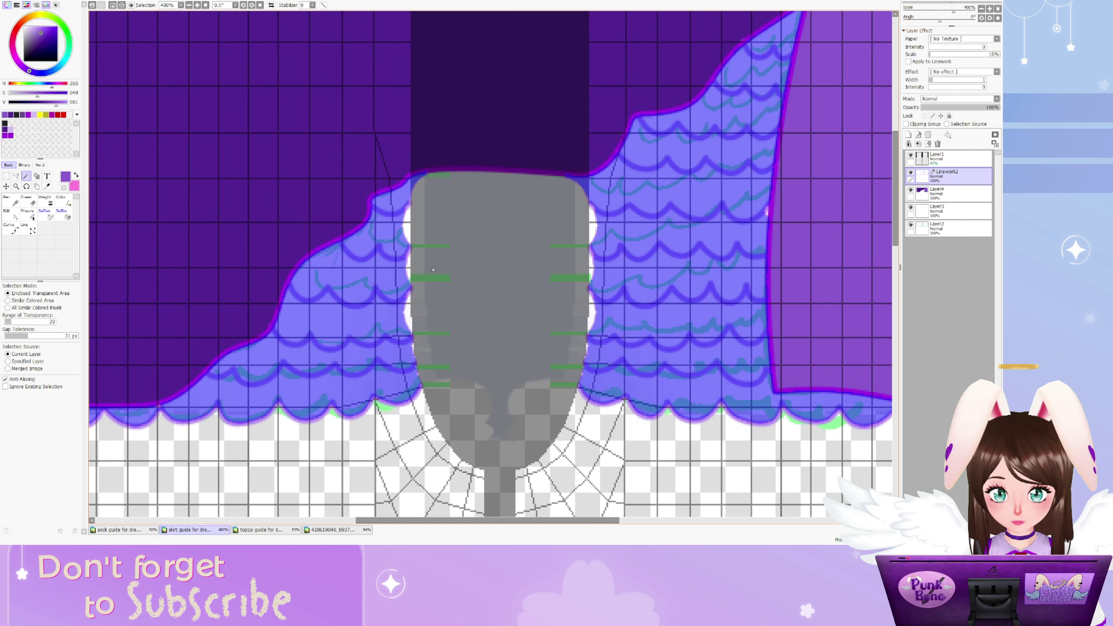
pyautogui.hscroll(-5, 491, 264)
# Add the grey centre gap to the selection and paint the scallop areas light lavender
pyautogui.click(45, 214)
pyautogui.moveTo(439, 325)
pyautogui.mouseDown()
pyautogui.moveTo(419, 253)
pyautogui.moveTo(439, 217)
pyautogui.moveTo(499, 217)
pyautogui.moveTo(573, 227)
pyautogui.moveTo(584, 351)
pyautogui.moveTo(554, 231)
pyautogui.moveTo(463, 212)
pyautogui.moveTo(423, 346)
pyautogui.moveTo(375, 314)
pyautogui.moveTo(489, 229)
pyautogui.mouseUp()
pyautogui.scroll(-2, 490, 229)
pyautogui.scroll(4, 489, 246)
pyautogui.scroll(-1, 490, 263)
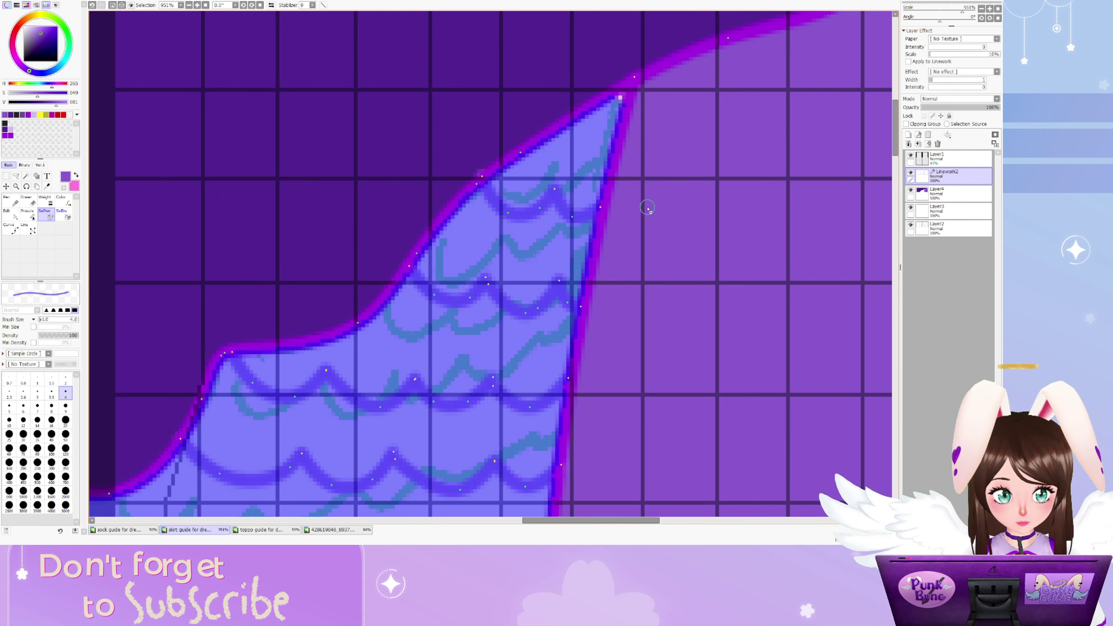
pyautogui.scroll(-1, 648, 207)
pyautogui.click(938, 193)
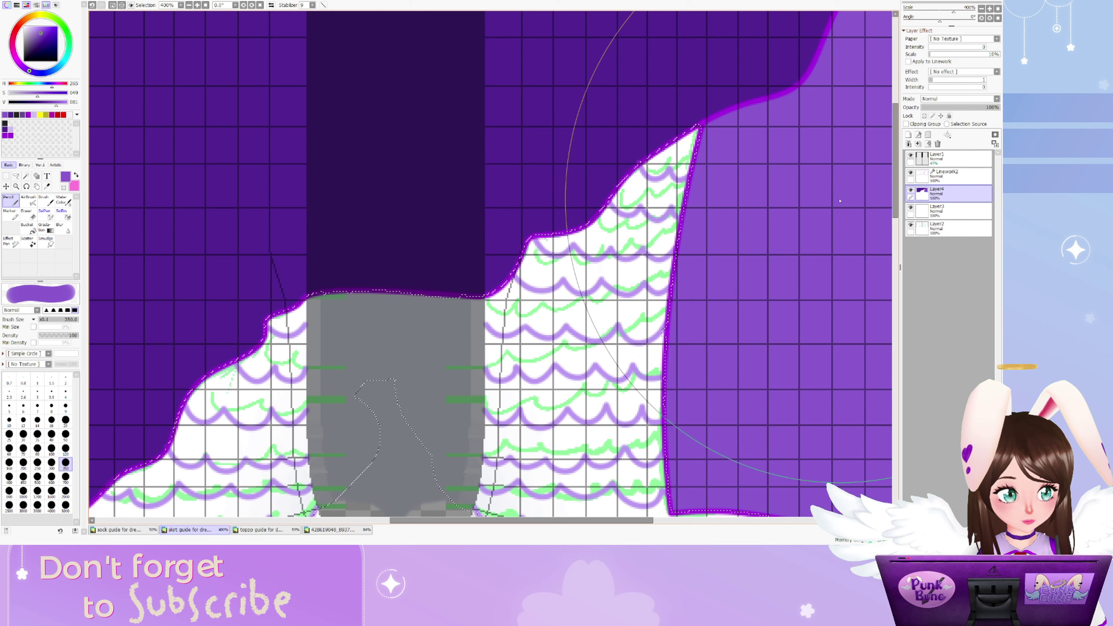
pyautogui.scroll(-2, 775, 265)
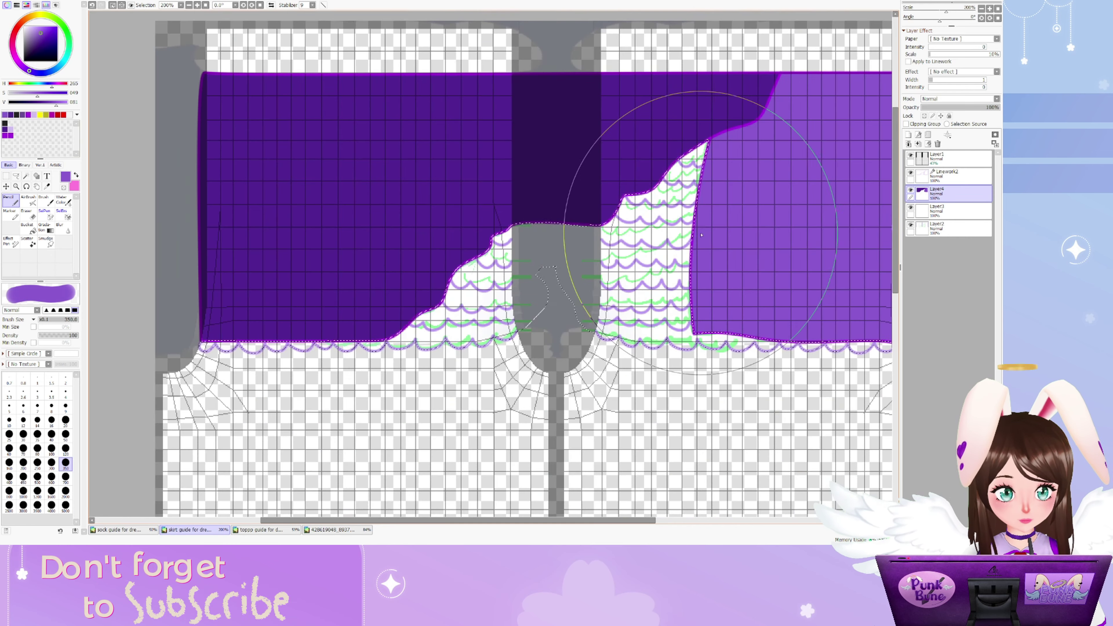
pyautogui.click(30, 29)
pyautogui.moveTo(410, 410); pyautogui.dragTo(68, 222)
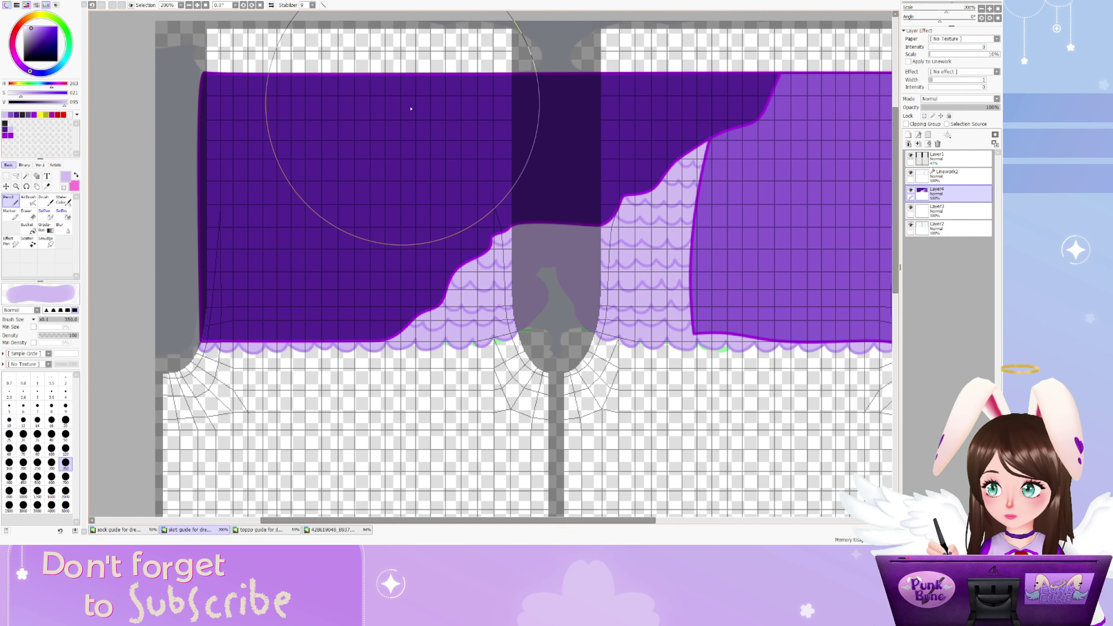
# Hide the guide, grid and template layers, deselect, zoom out, and switch to the sock guide
pyautogui.click(911, 207)
pyautogui.click(911, 224)
pyautogui.click(911, 155)
pyautogui.hotkey('ctrl', 'd')
pyautogui.hotkey('ctrl', '-')
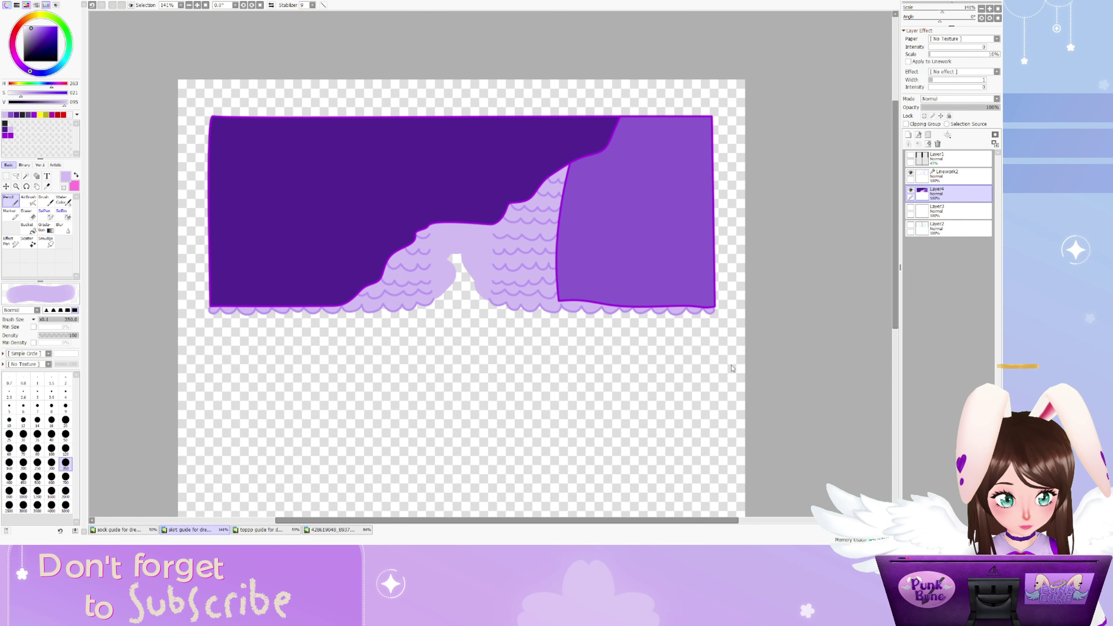
pyautogui.hotkey('ctrl', 'Tab')
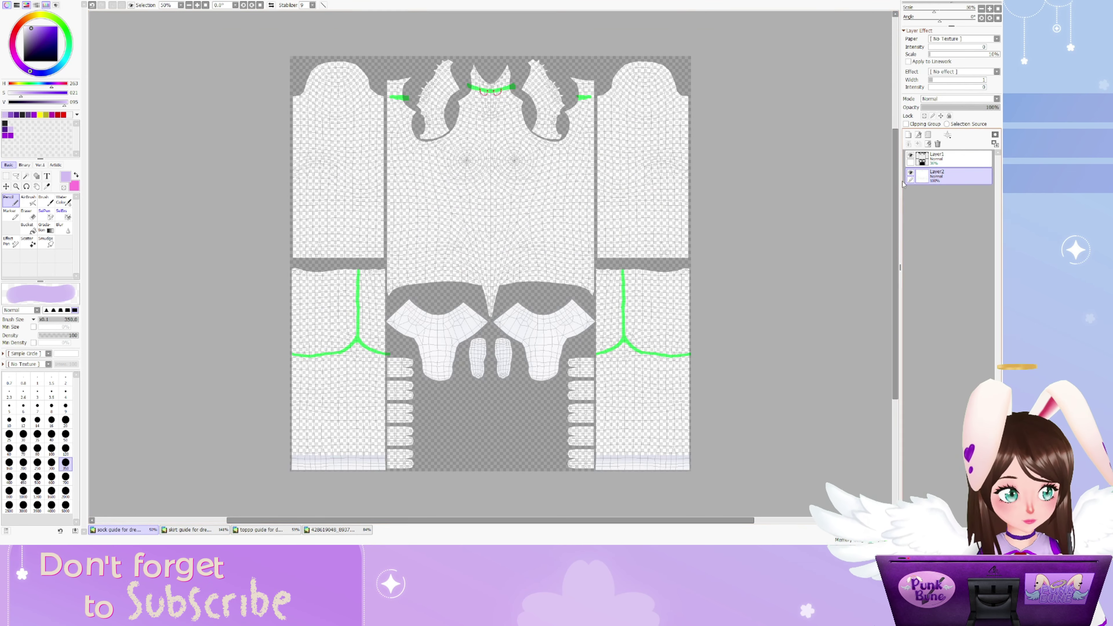
# Add one linework layer and set the Curve tool to a thicker line width
pyautogui.hotkey('ctrl', 'shift', 'n')
pyautogui.hotkey('ctrl', 'shift', 'n')
pyautogui.hotkey('ctrl', 'z')
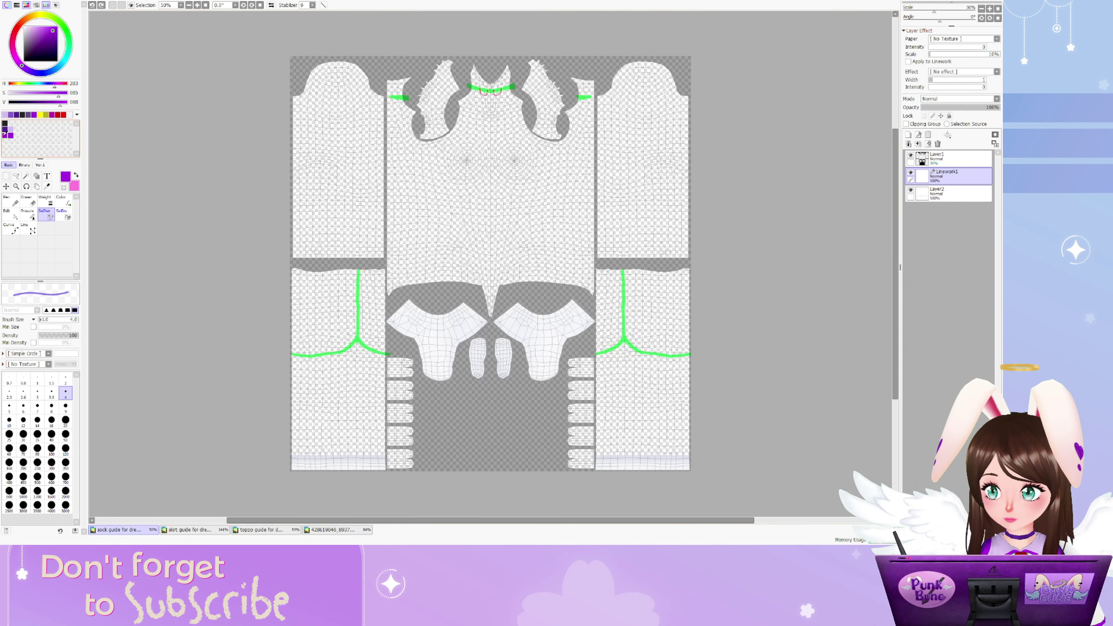
pyautogui.scroll(4, 319, 359)
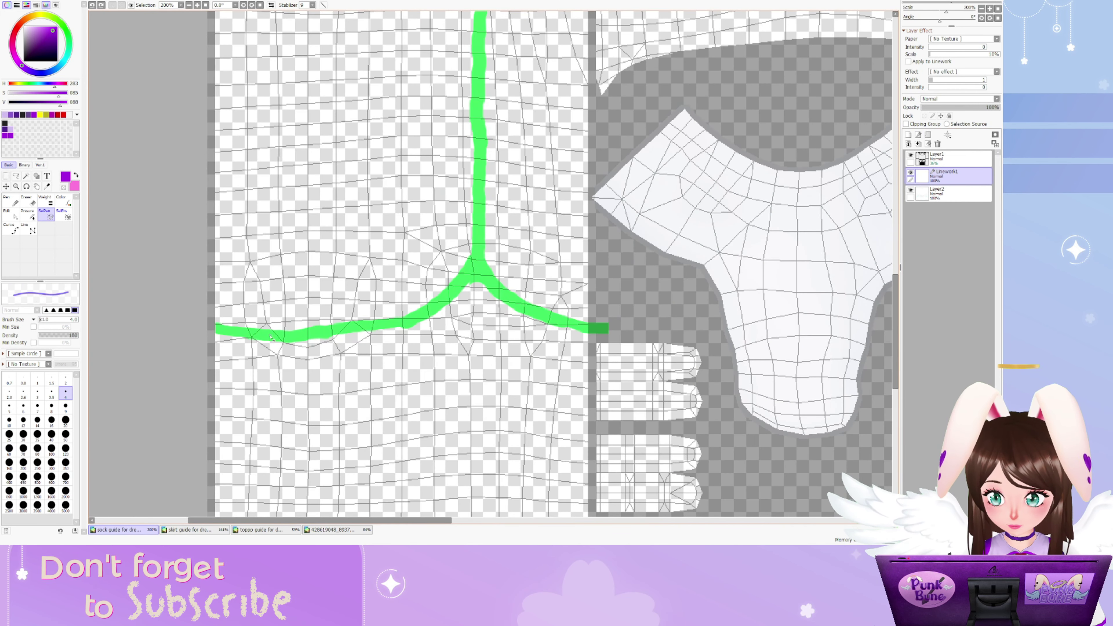
pyautogui.click(11, 229)
pyautogui.click(65, 415)
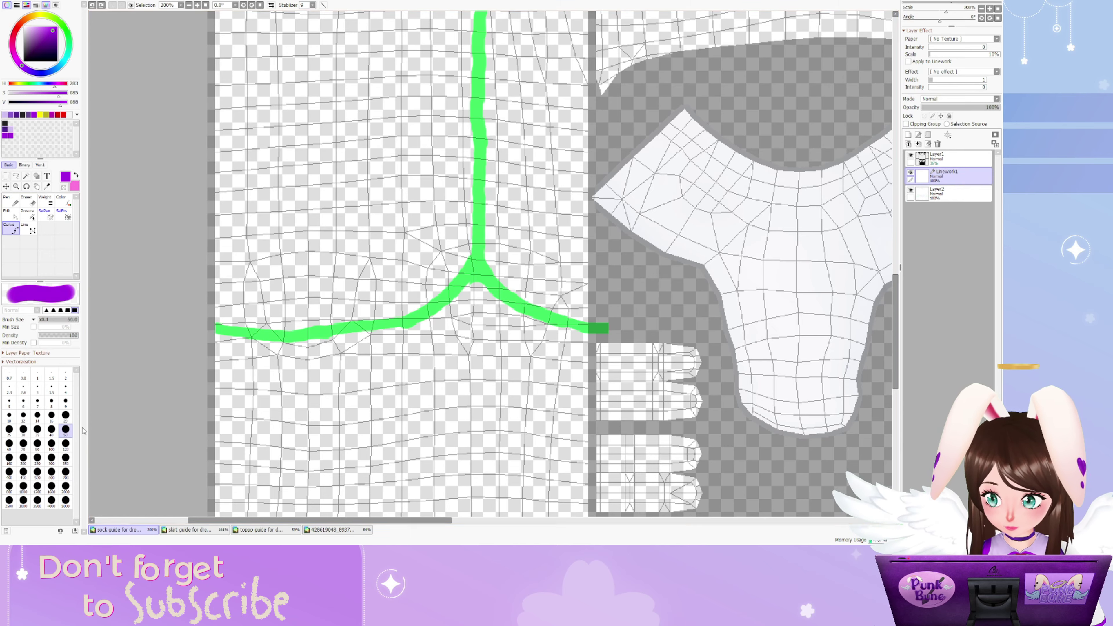
pyautogui.scroll(1, 200, 341)
# Trace the green guide's curve from its left end through the Y junction to the right end
pyautogui.click(199, 341)
pyautogui.scroll(-1, 219, 342)
pyautogui.click(408, 335)
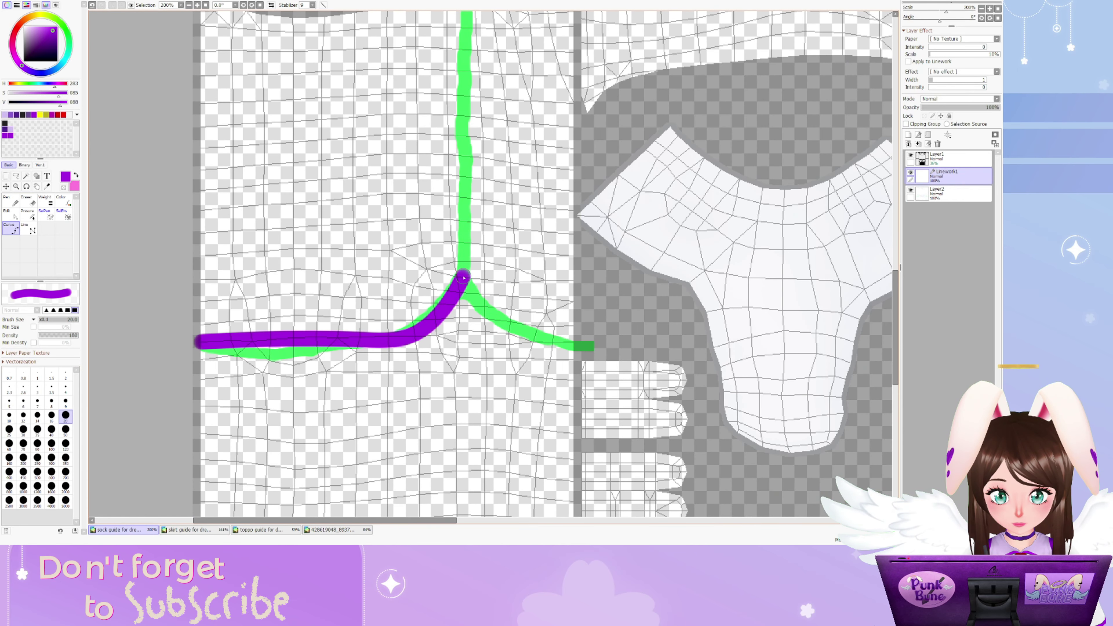
pyautogui.scroll(3, 477, 300)
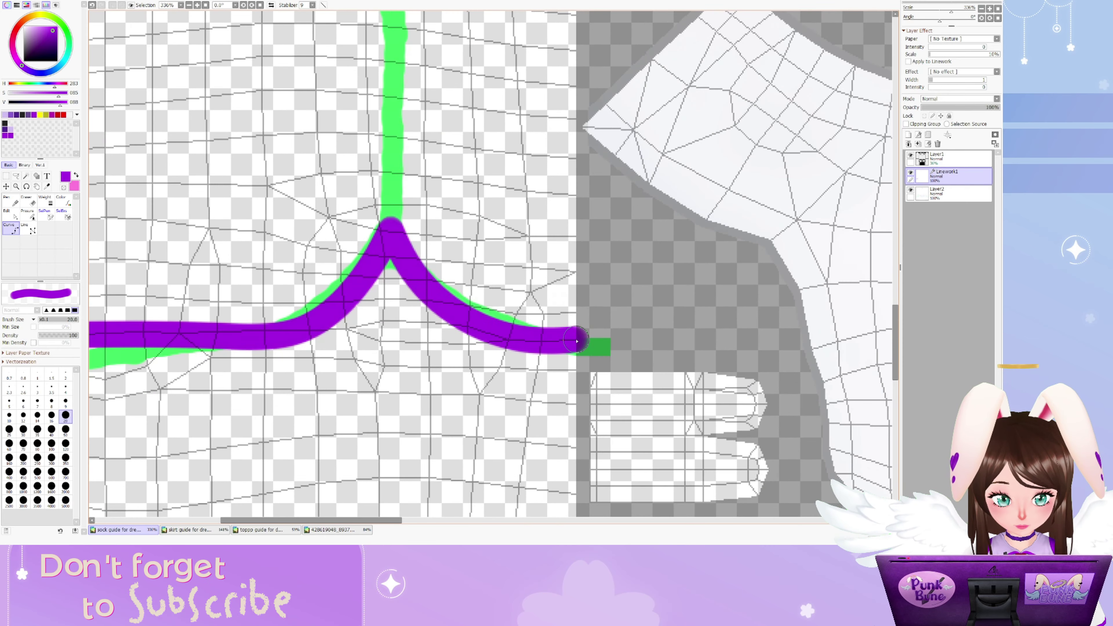
pyautogui.doubleClick(562, 361)
pyautogui.scroll(-3, 562, 361)
# Draw a thinner vertical curve rising from the Y junction along the panel edge
pyautogui.click(476, 299)
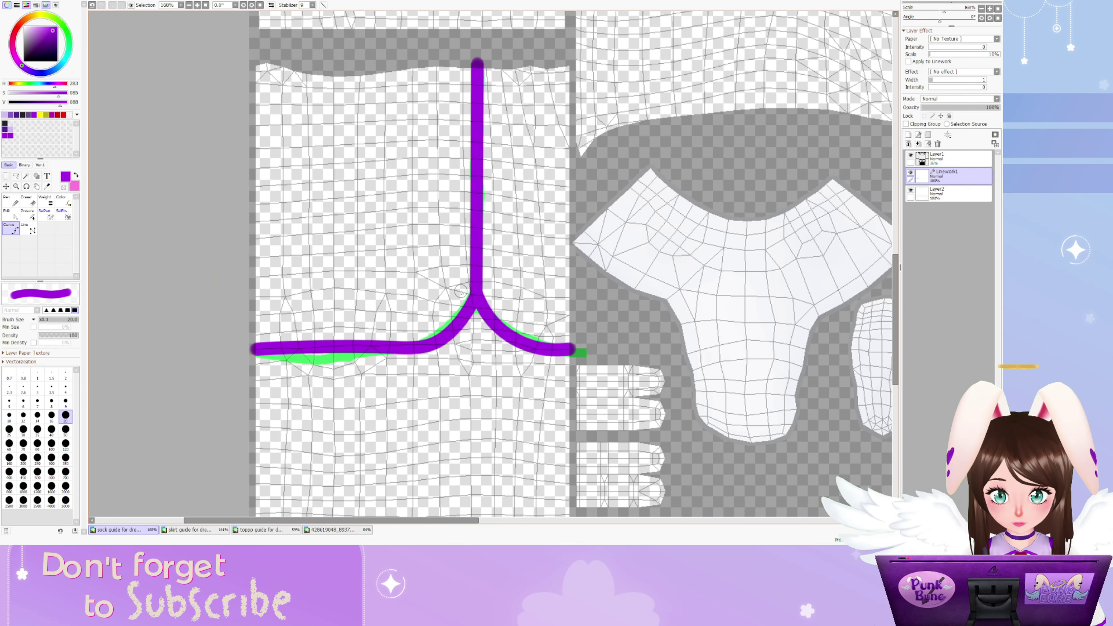
pyautogui.scroll(-5, 461, 292)
pyautogui.click(66, 401)
pyautogui.scroll(7, 295, 321)
pyautogui.scroll(-3, 512, 199)
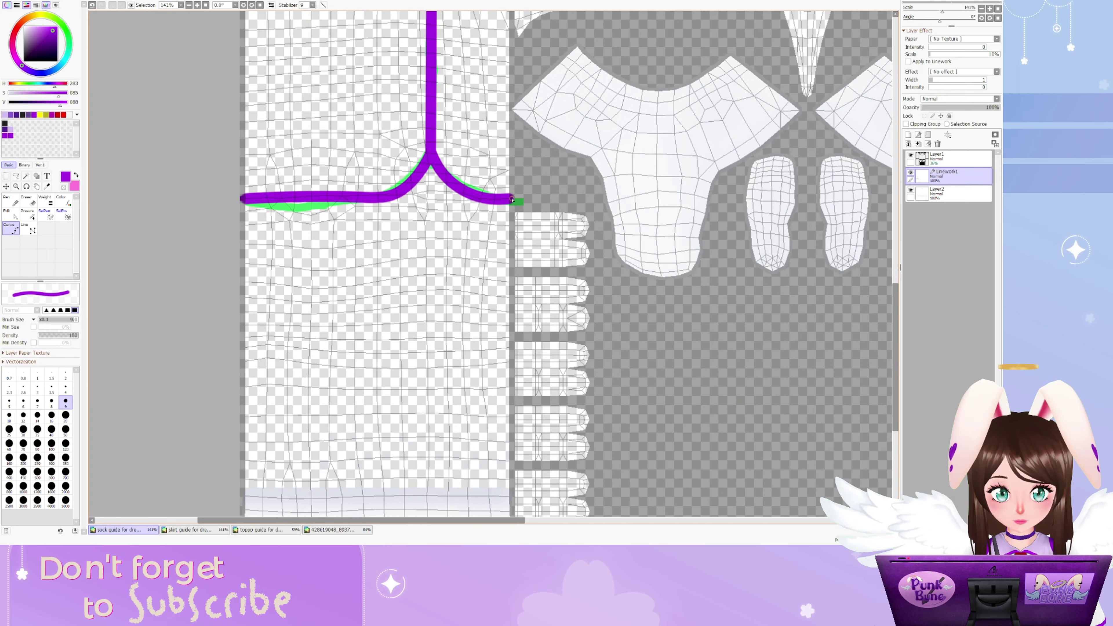
pyautogui.scroll(-5, 482, 264)
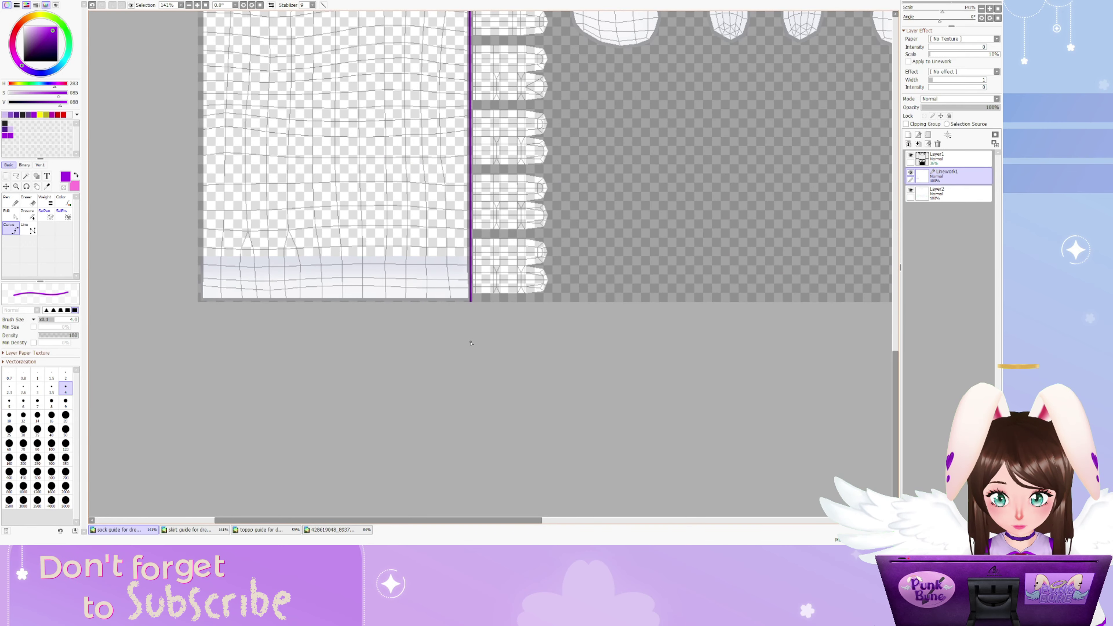
pyautogui.scroll(-4, 482, 263)
pyautogui.scroll(3, 415, 211)
pyautogui.scroll(6, 416, 210)
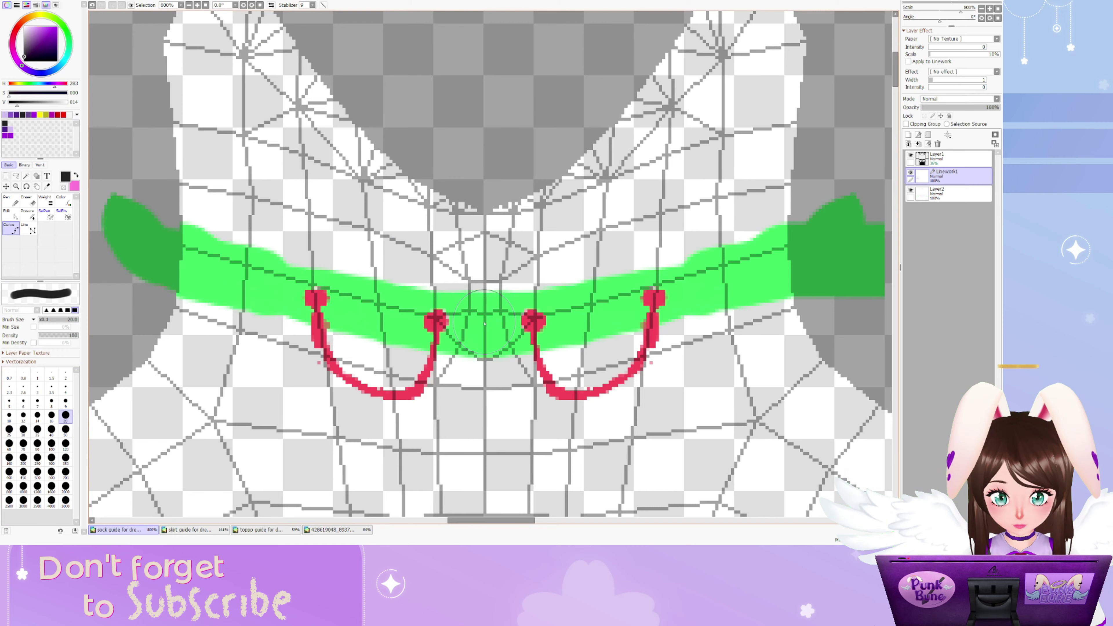
# Paint black over the green collar bands and draw a fine grey hook on the collar
pyautogui.moveTo(486, 314)
pyautogui.mouseDown()
pyautogui.moveTo(391, 303)
pyautogui.moveTo(321, 273)
pyautogui.moveTo(185, 247)
pyautogui.mouseUp()
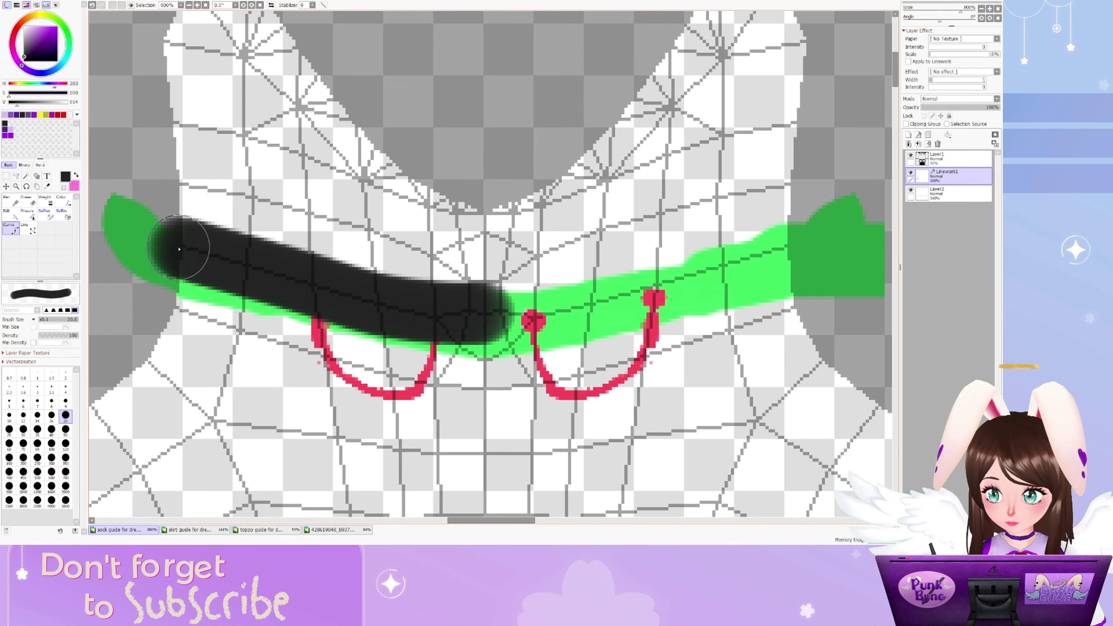
pyautogui.scroll(-3, 616, 258)
pyautogui.hscroll(-5, 615, 258)
pyautogui.moveTo(368, 277); pyautogui.dragTo(236, 278)
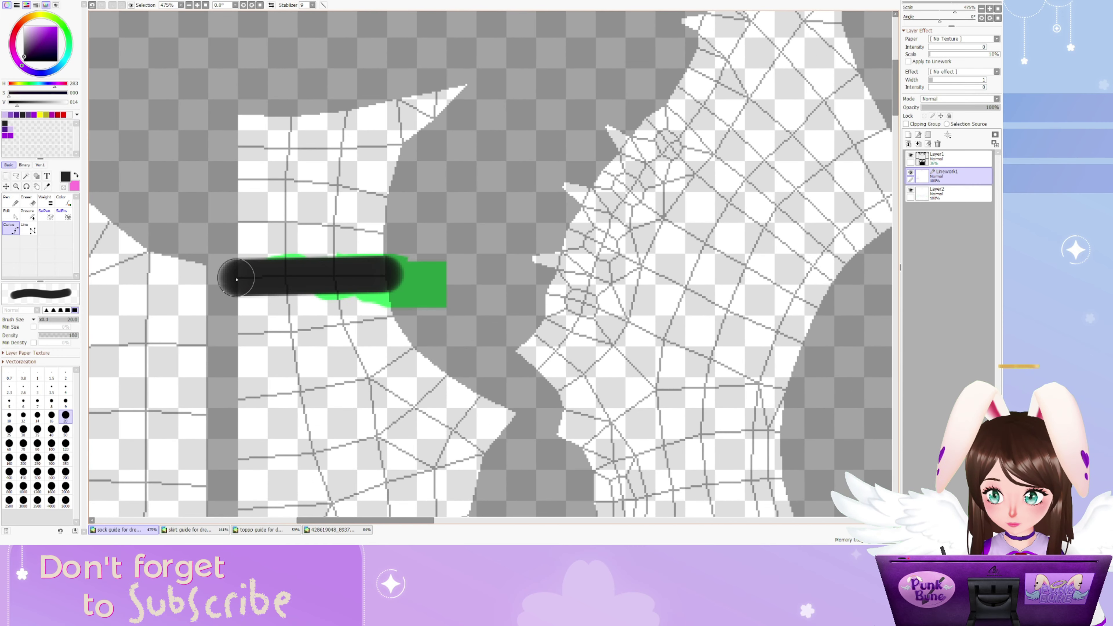
pyautogui.scroll(-4, 362, 217)
pyautogui.click(51, 103)
pyautogui.click(65, 387)
pyautogui.scroll(8, 427, 202)
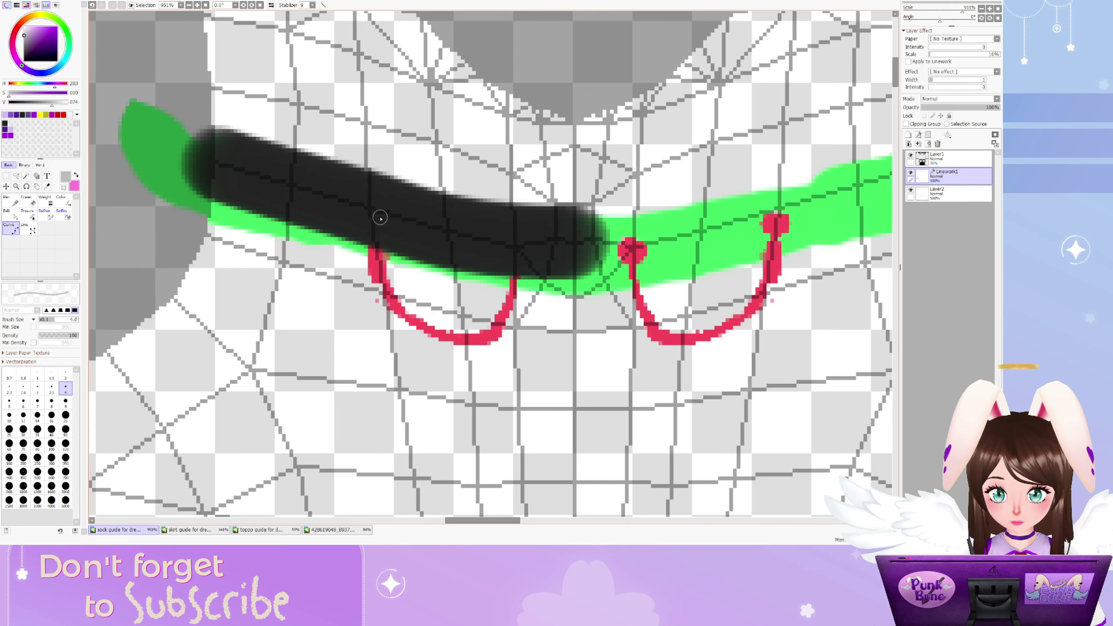
pyautogui.moveTo(370, 206)
pyautogui.mouseDown()
pyautogui.moveTo(371, 270)
pyautogui.moveTo(490, 322)
pyautogui.moveTo(515, 248)
pyautogui.mouseUp()
pyautogui.scroll(-10, 534, 110)
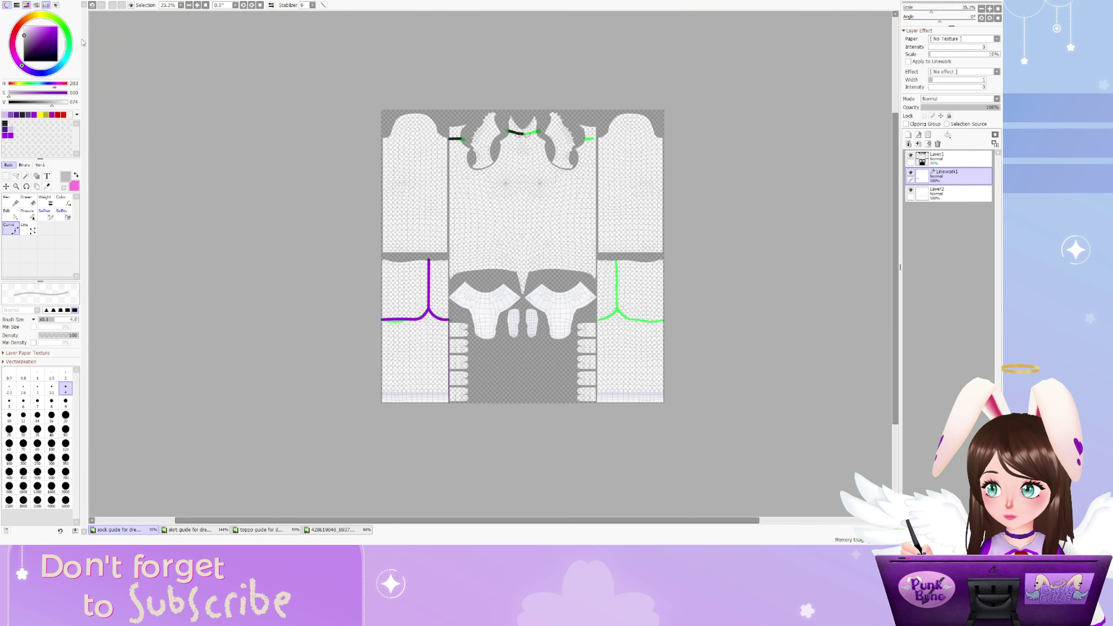
# Duplicate the collar linework and mirror it horizontally onto the other side
pyautogui.hotkey('ctrl', 'j')
pyautogui.hotkey('ctrl', 't')
pyautogui.click(40, 385)
pyautogui.scroll(7, 533, 138)
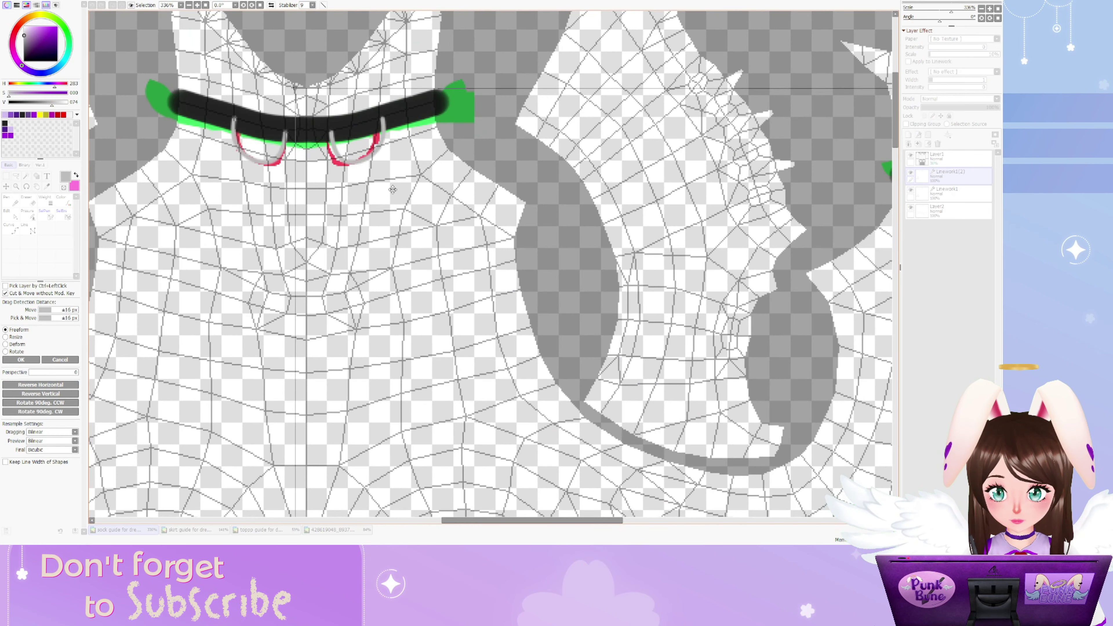
pyautogui.scroll(-7, 393, 189)
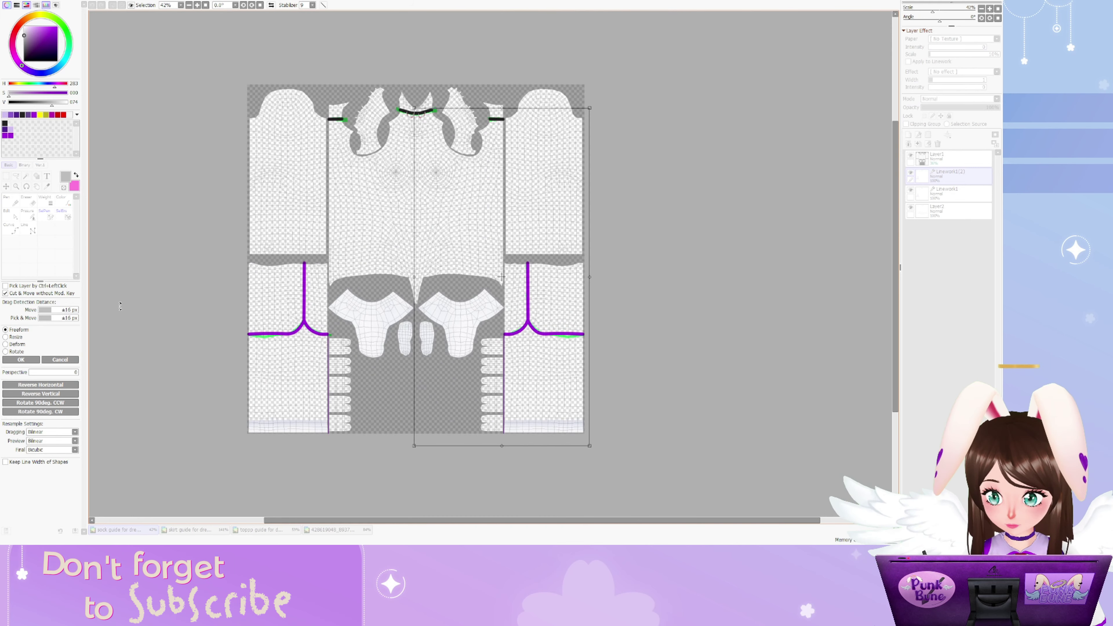
pyautogui.click(20, 359)
# On a new layer, fill both lower leg areas light purple, then hide the two guide layers
pyautogui.hotkey('ctrl', 'e')
pyautogui.click(26, 176)
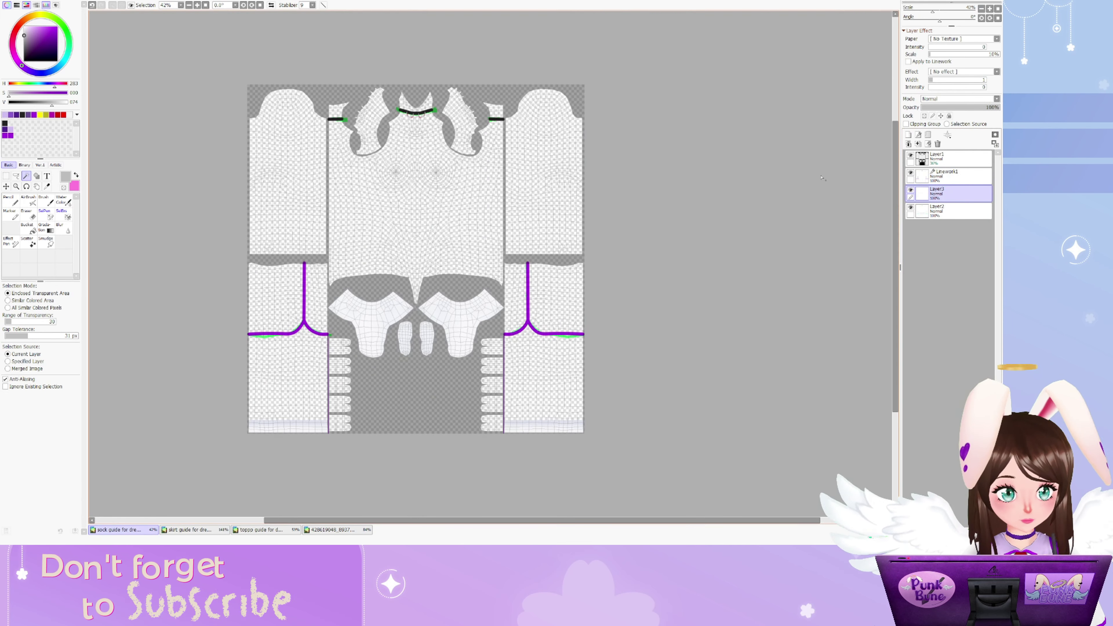
pyautogui.click(544, 381)
pyautogui.click(288, 382)
pyautogui.click(9, 201)
pyautogui.click(31, 28)
pyautogui.moveTo(272, 351); pyautogui.dragTo(249, 430)
pyautogui.moveTo(544, 351); pyautogui.dragTo(321, 312)
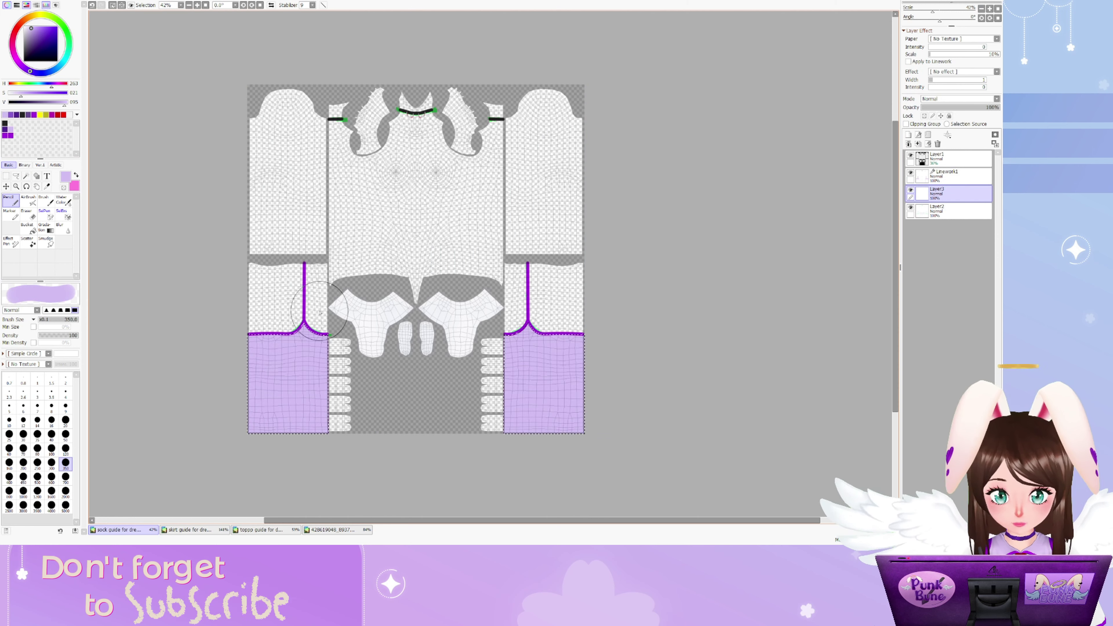
pyautogui.hotkey('ctrl', 'd')
pyautogui.click(911, 155)
pyautogui.click(910, 207)
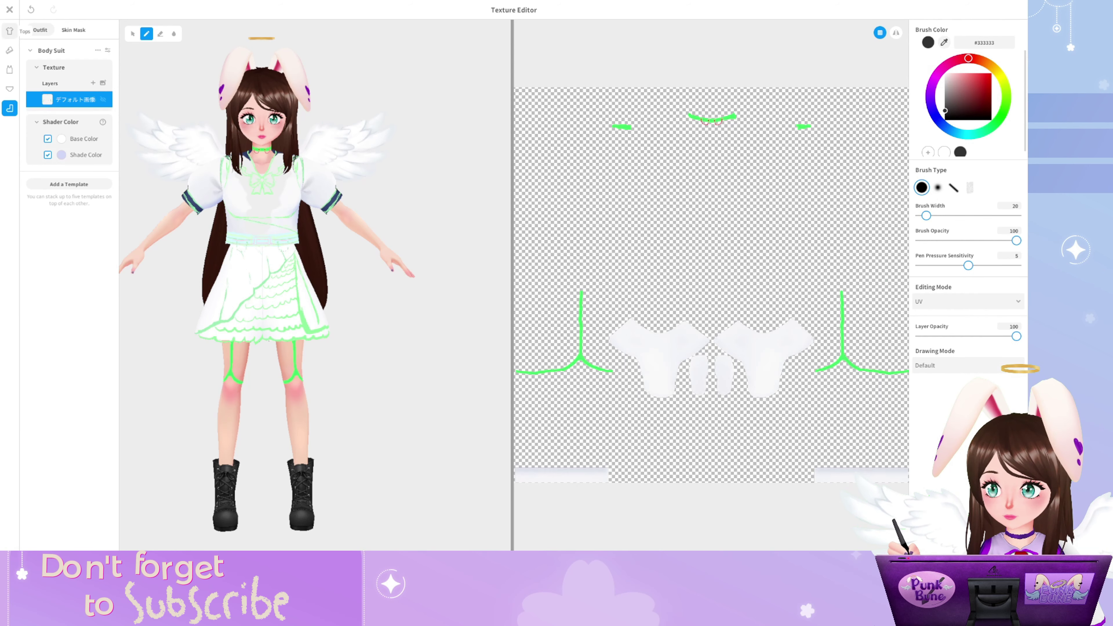
# Import the purple PNG textures for the coat, Base Pants and Body Suit, then save and close the Texture Editor
pyautogui.rightClick(65, 99)
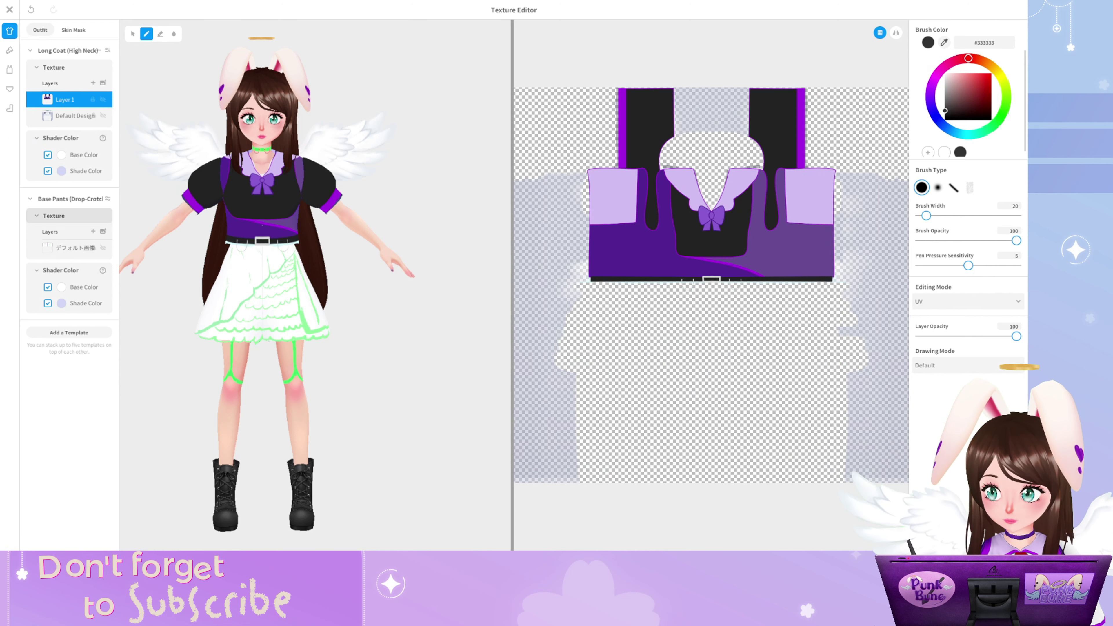
pyautogui.rightClick(61, 248)
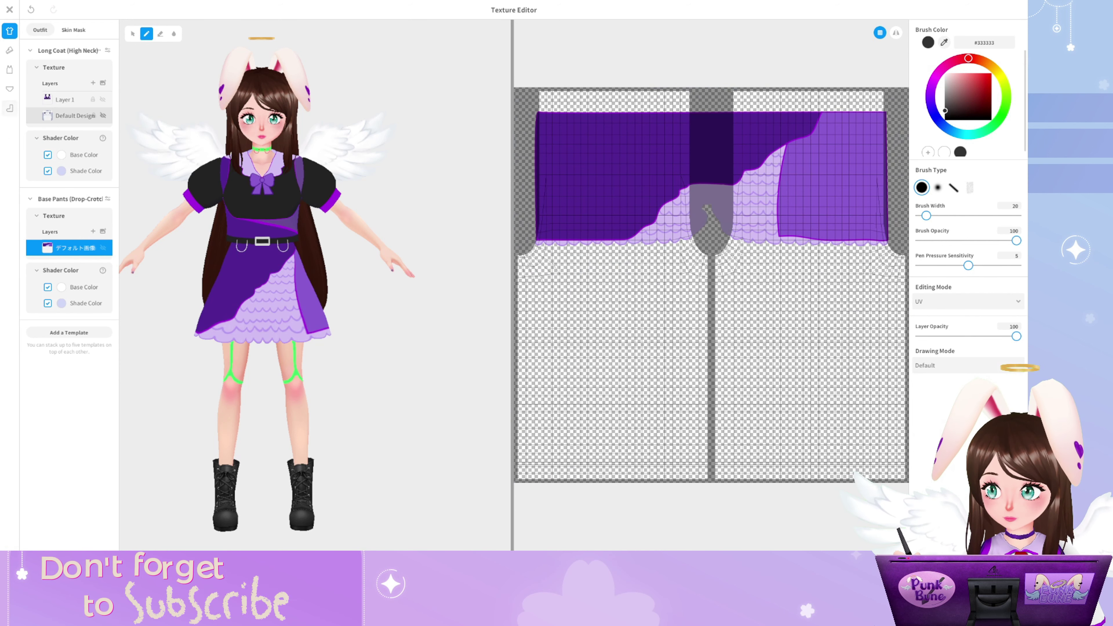
pyautogui.click(9, 108)
pyautogui.click(98, 50)
pyautogui.click(117, 87)
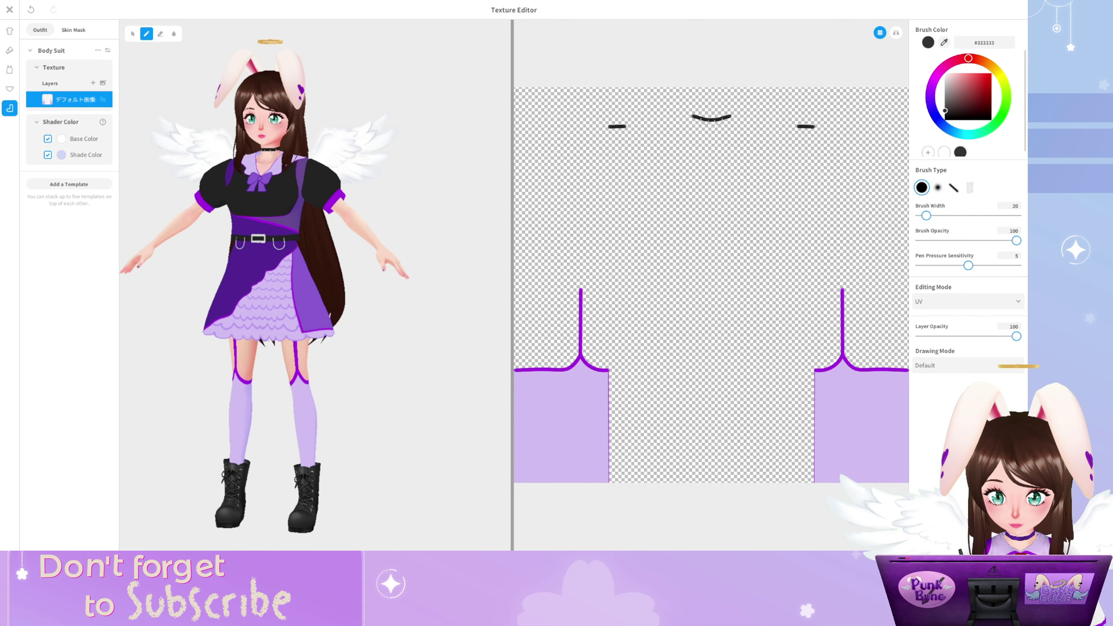
pyautogui.press('Escape')
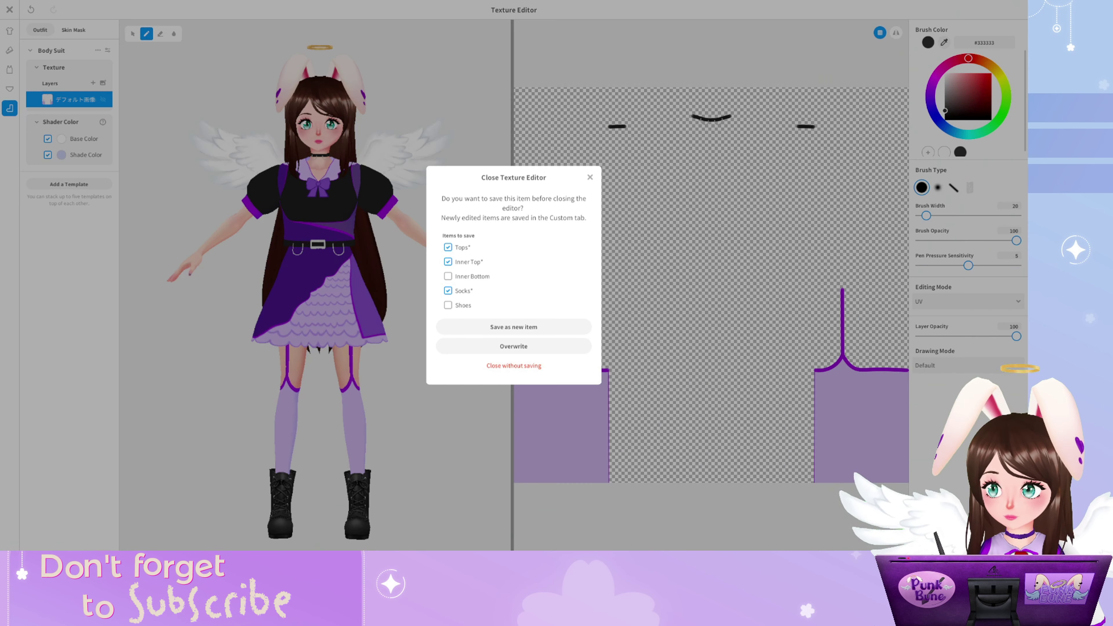
pyautogui.press('Return')
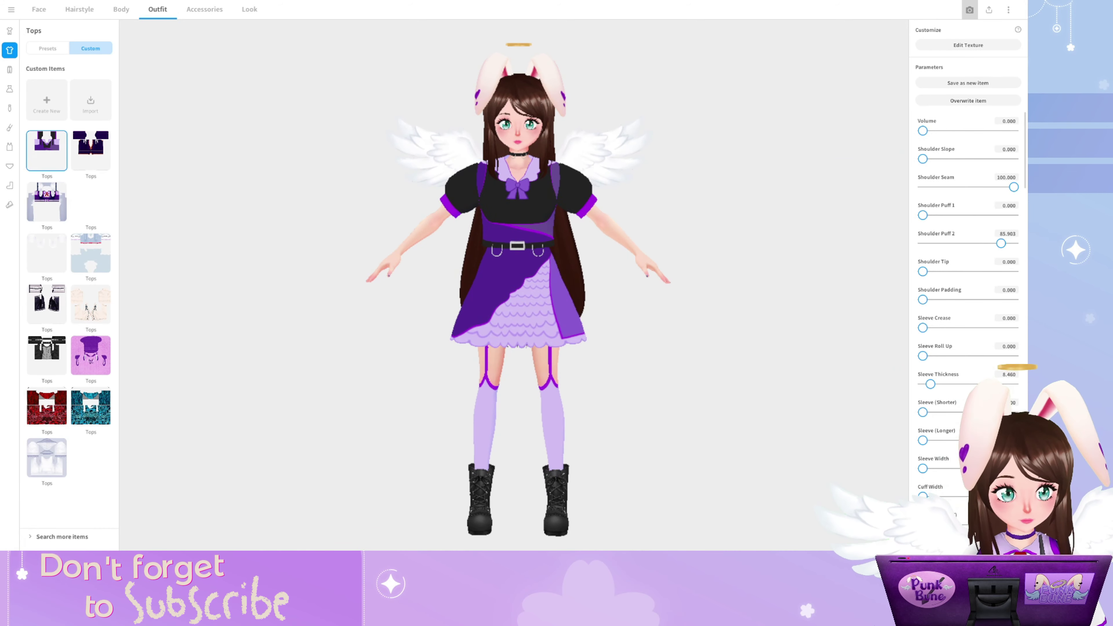
pyautogui.click(970, 10)
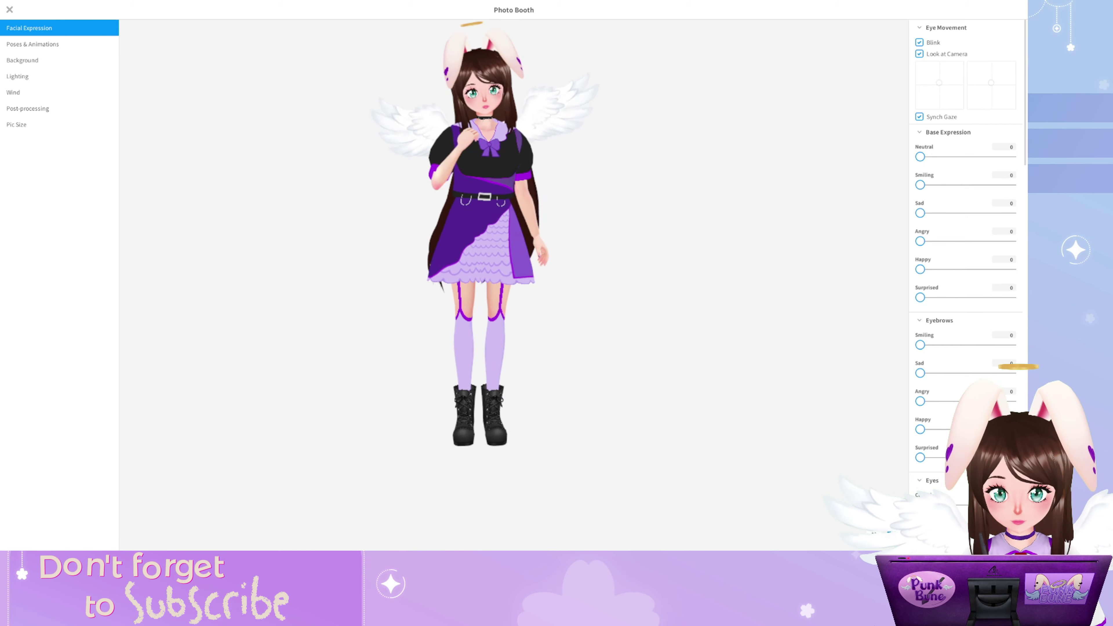
pyautogui.click(32, 44)
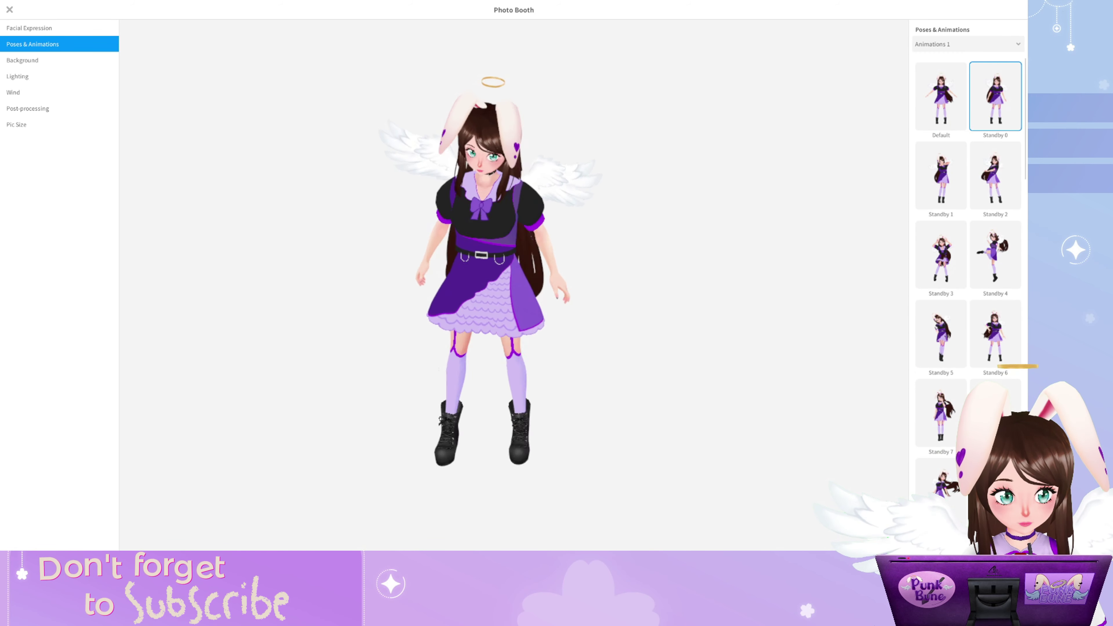
pyautogui.click(942, 333)
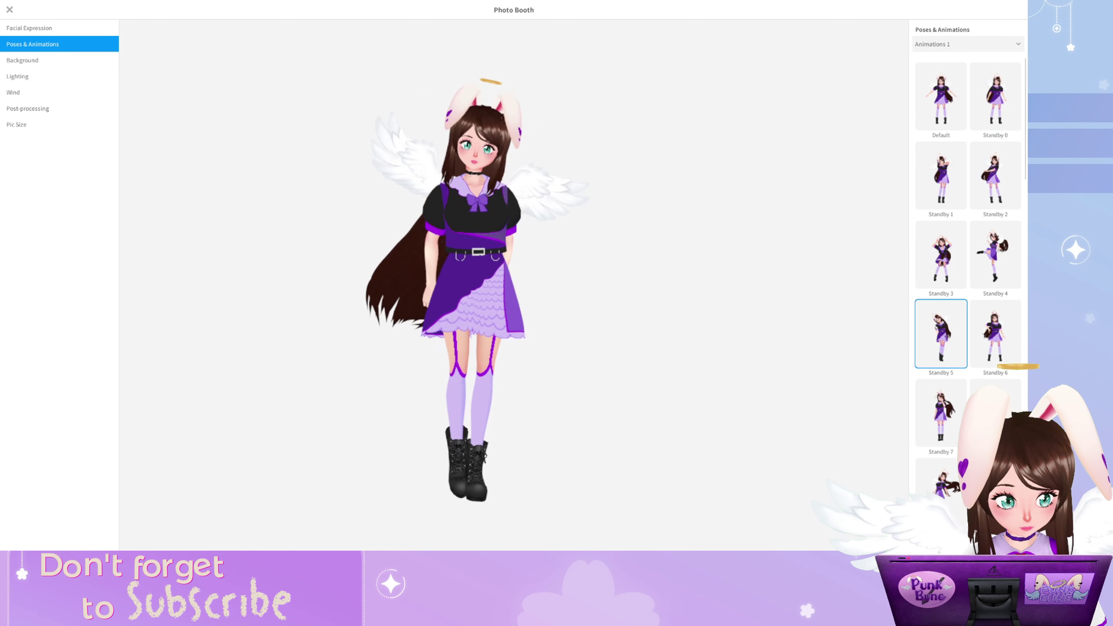
pyautogui.click(996, 333)
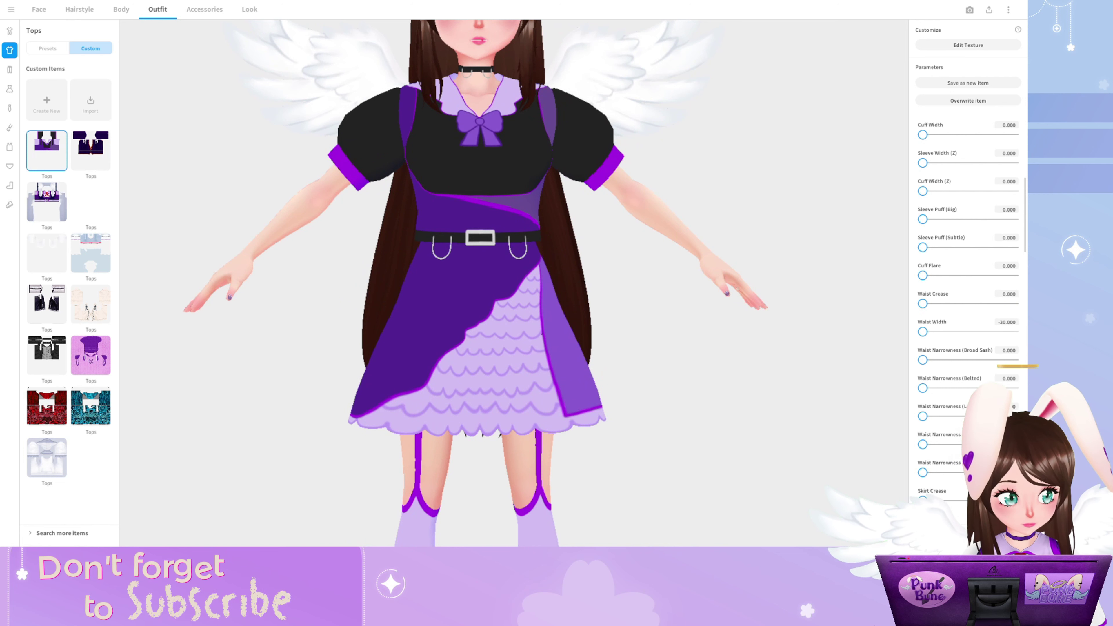
# Set the top's Waist Width to -70
pyautogui.scroll(-1, 968, 263)
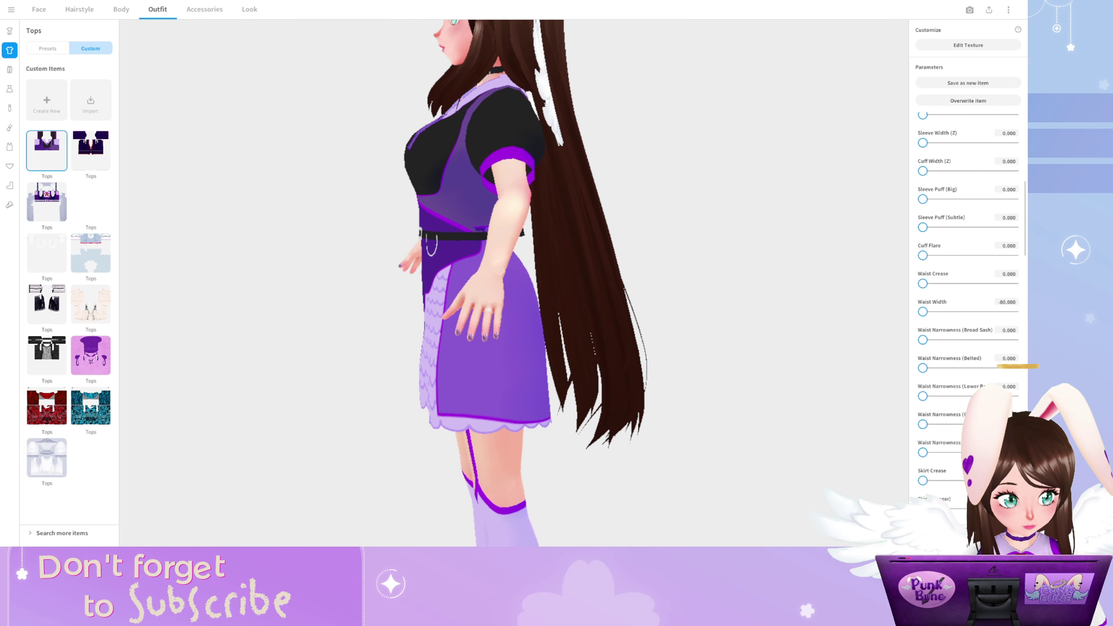
pyautogui.click(1007, 302)
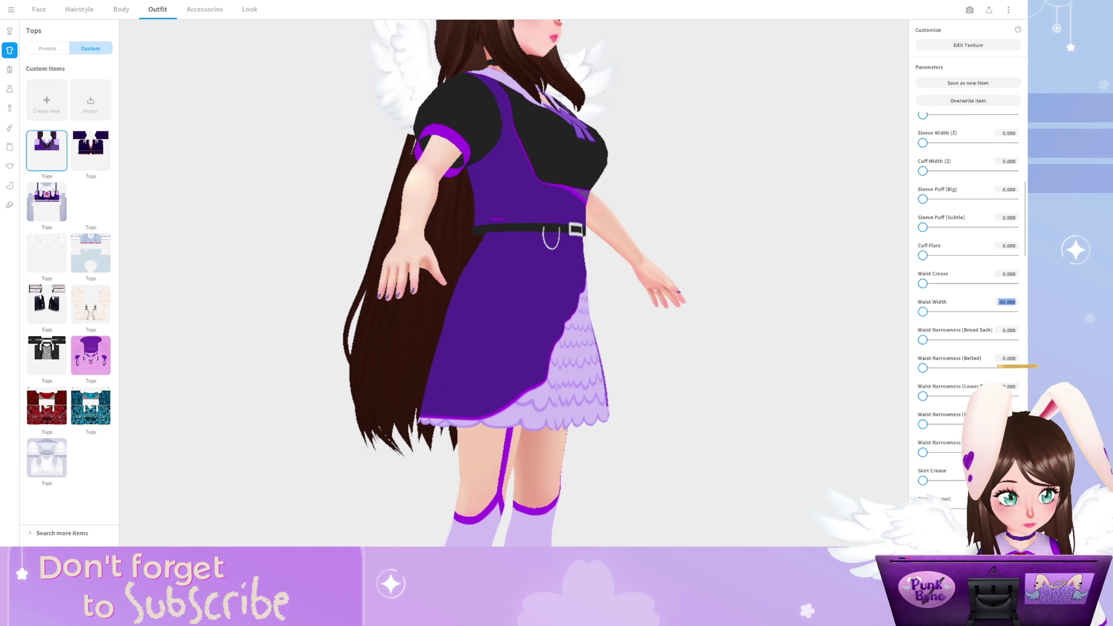
pyautogui.write('-7')
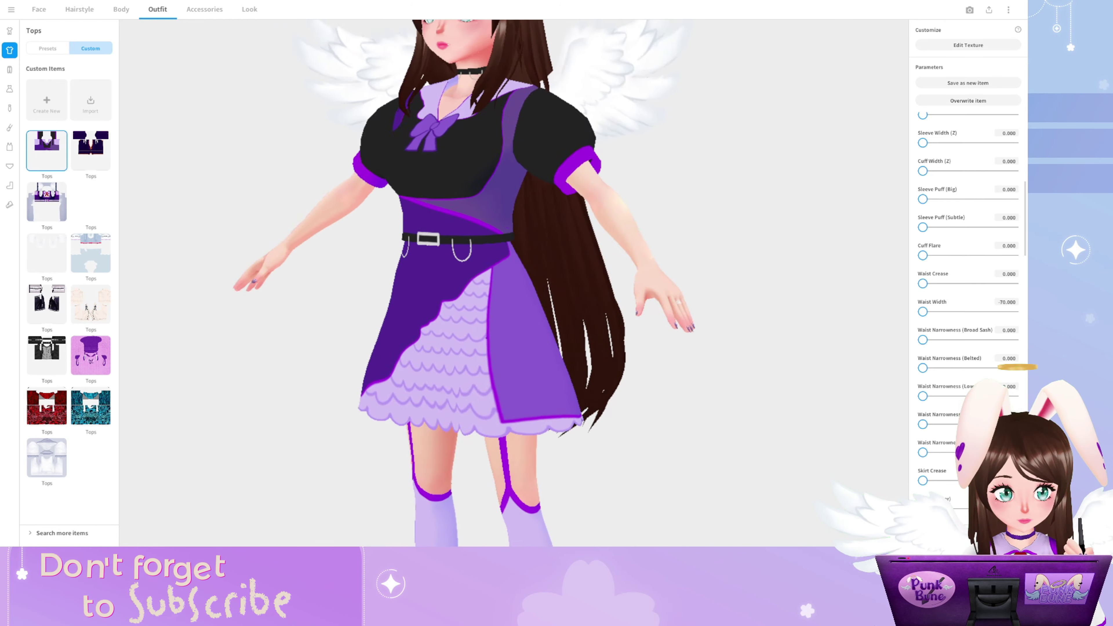
pyautogui.press('BackSpace')
pyautogui.press('BackSpace')
pyautogui.write('-65')
pyautogui.press('Return')
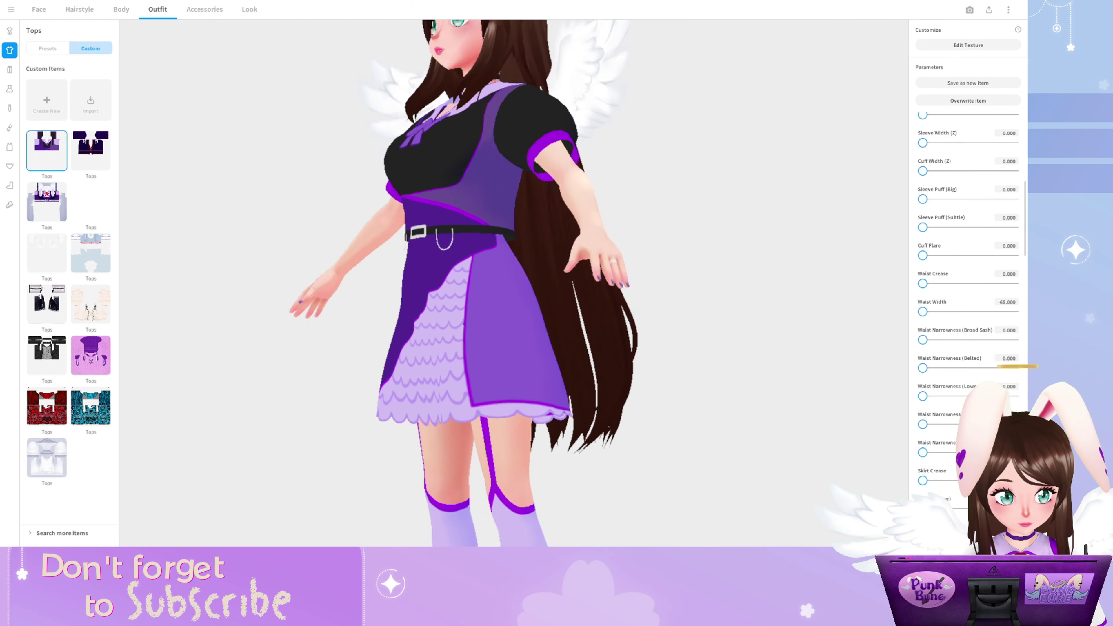
pyautogui.press('Down')
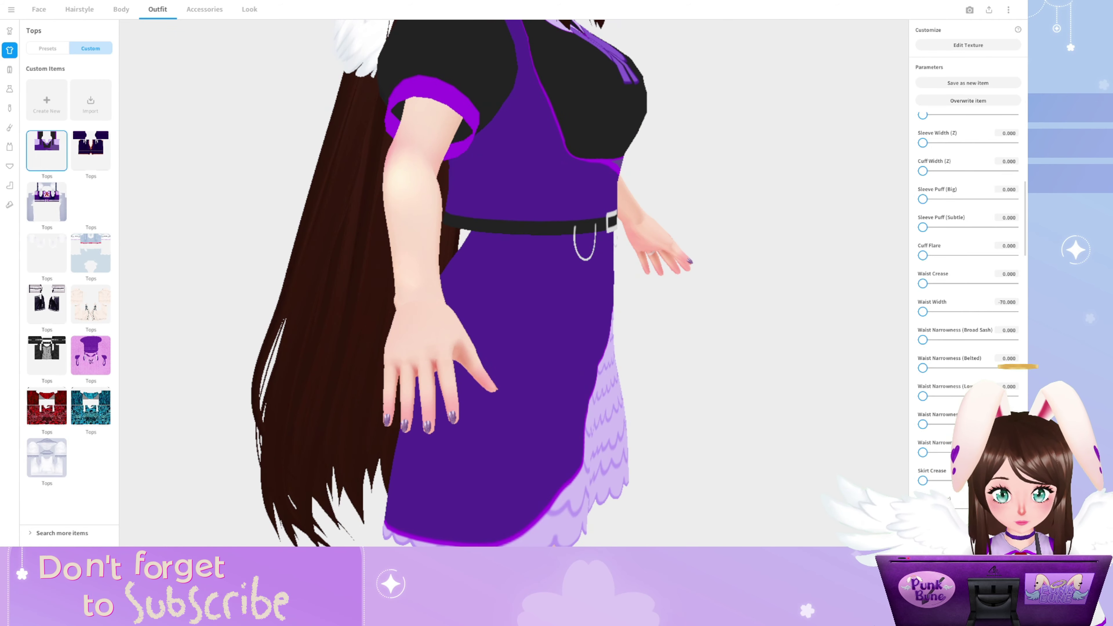
# Narrow the belted waist to about 23.8 and show the Base Pants shape parameters in the Texture Editor
pyautogui.moveTo(923, 368); pyautogui.dragTo(994, 396)
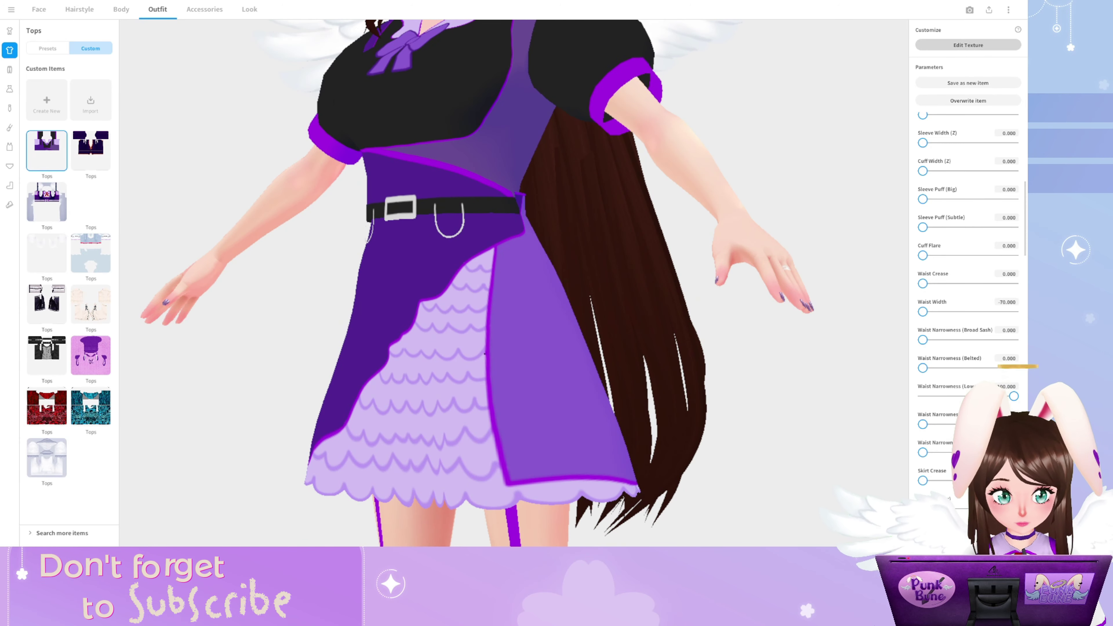
pyautogui.click(968, 45)
pyautogui.click(107, 198)
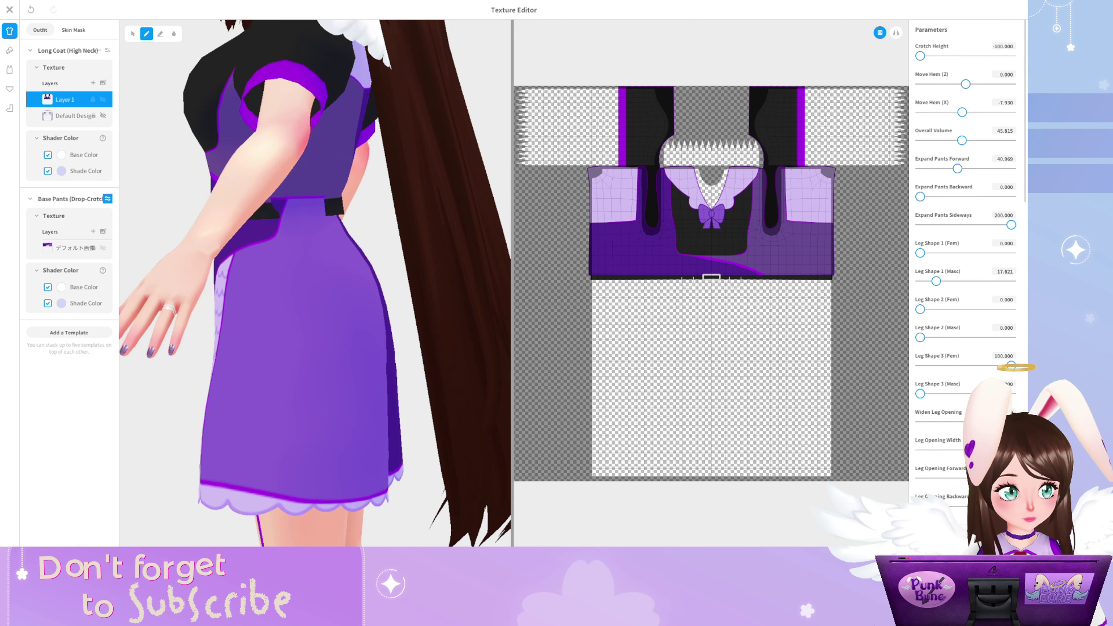
# Shift the pants hem to -100 in X and Z and tune Leg Shapes (Fem 2 ~45, Fem 3 ~55, Masc 1 0)
pyautogui.moveTo(962, 112); pyautogui.dragTo(920, 112)
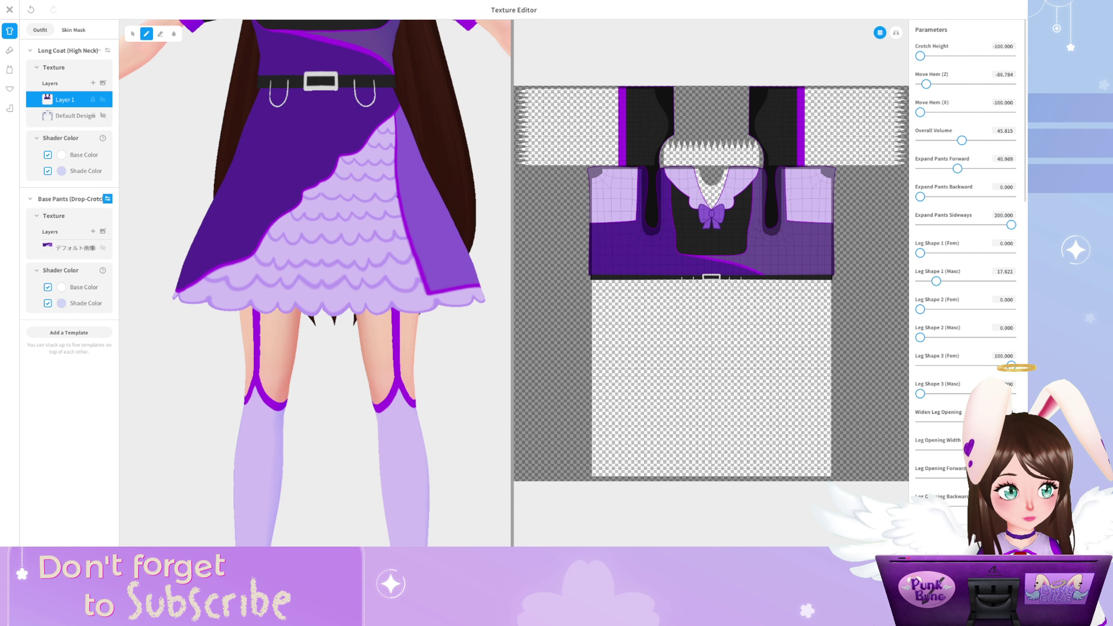
pyautogui.moveTo(926, 83); pyautogui.dragTo(920, 83)
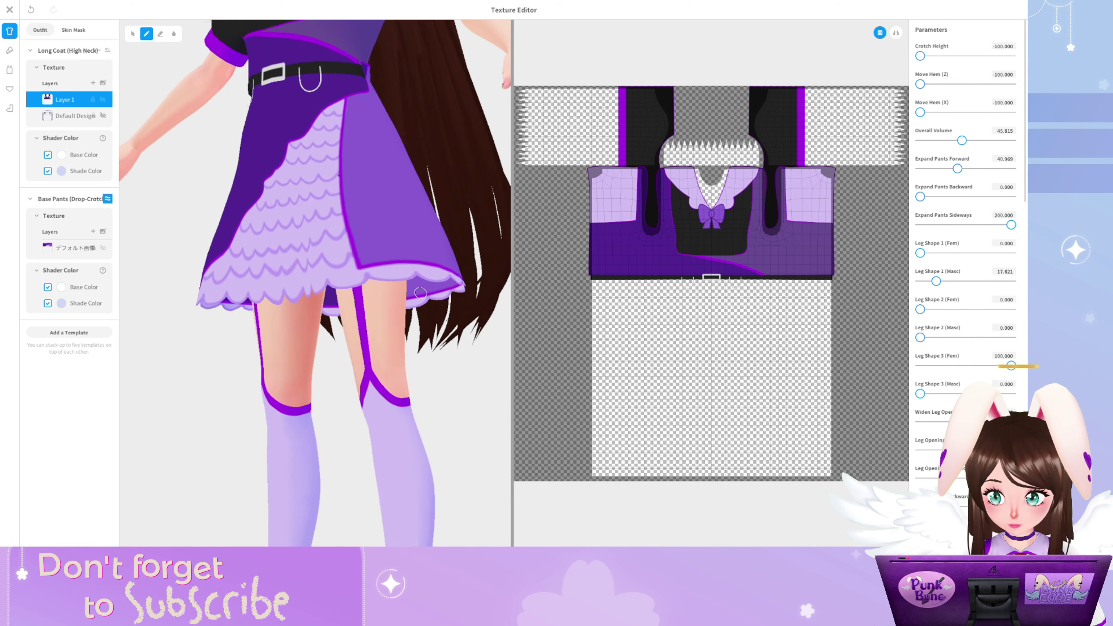
pyautogui.moveTo(920, 254); pyautogui.dragTo(926, 253)
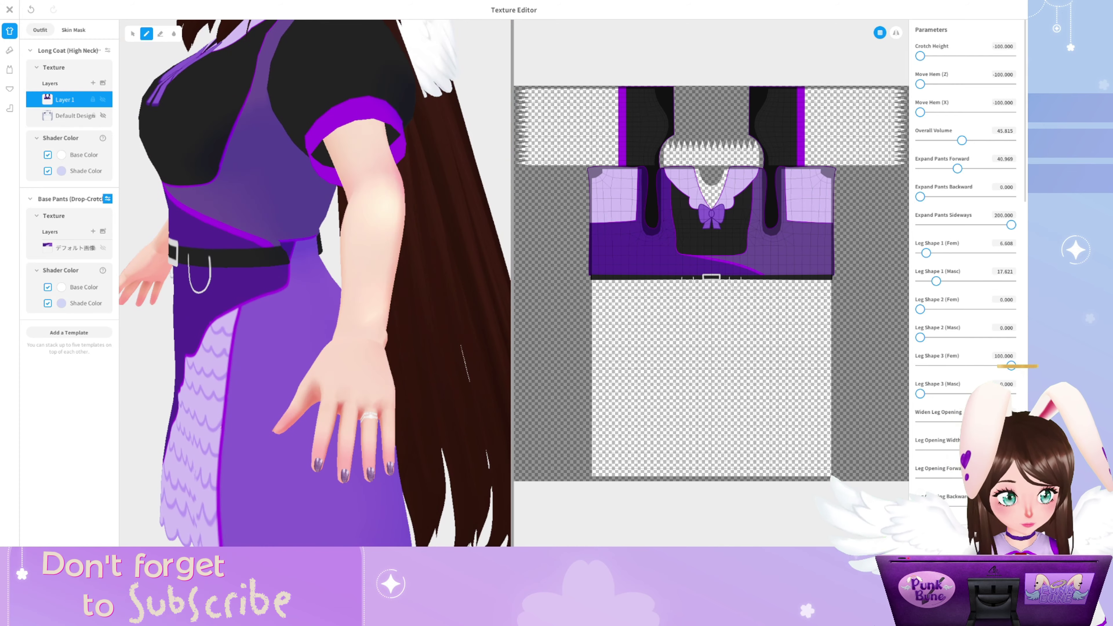
pyautogui.moveTo(920, 309); pyautogui.dragTo(1011, 309)
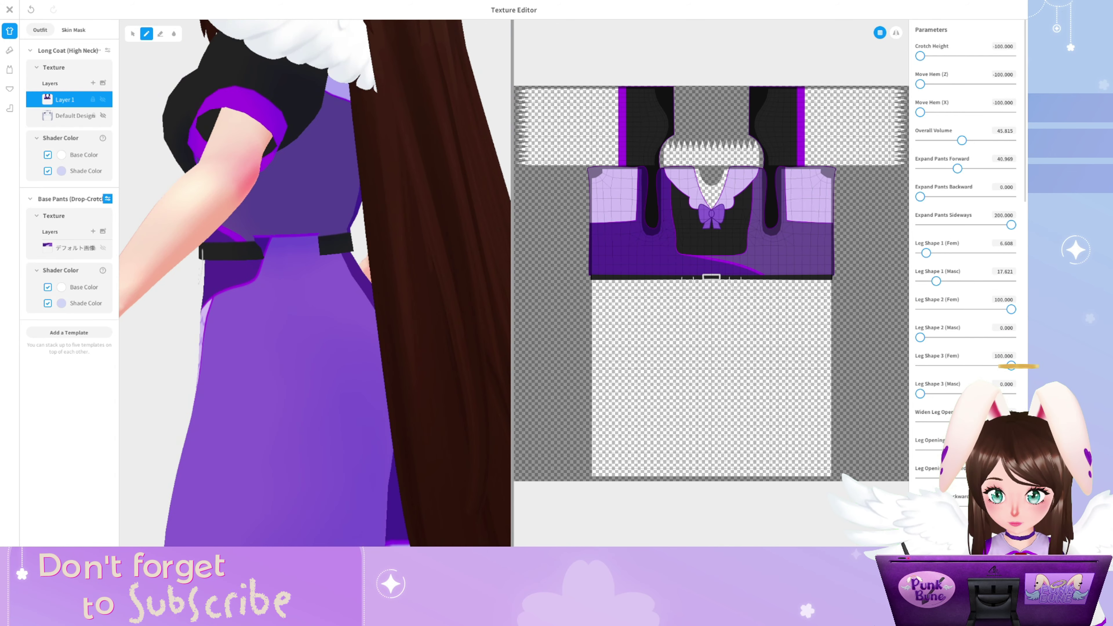
pyautogui.scroll(-3, 965, 263)
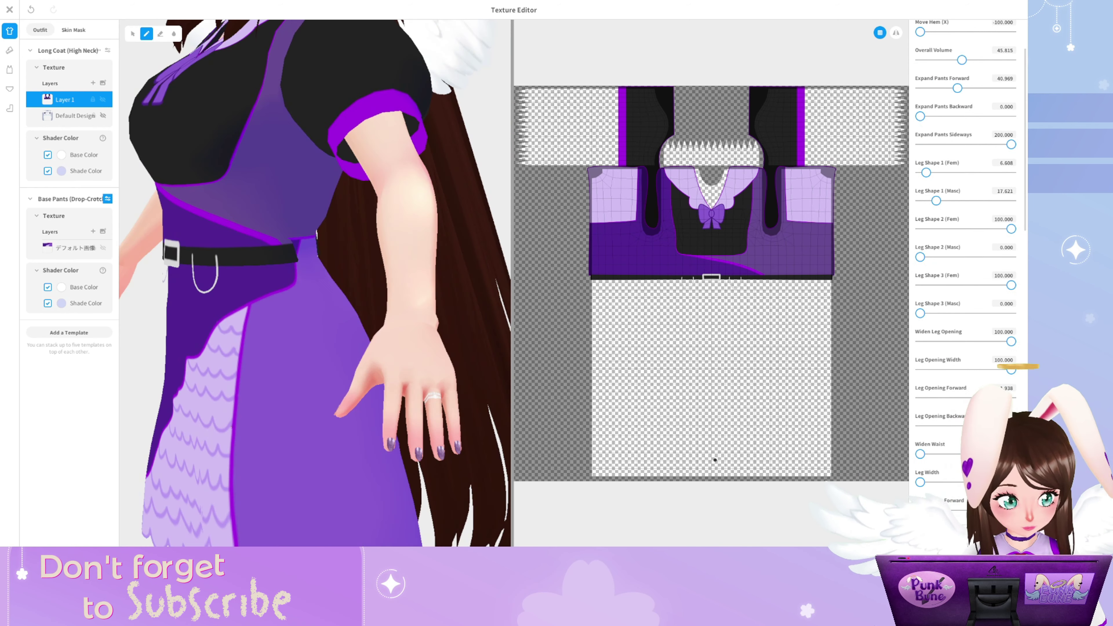
pyautogui.scroll(-9, 964, 264)
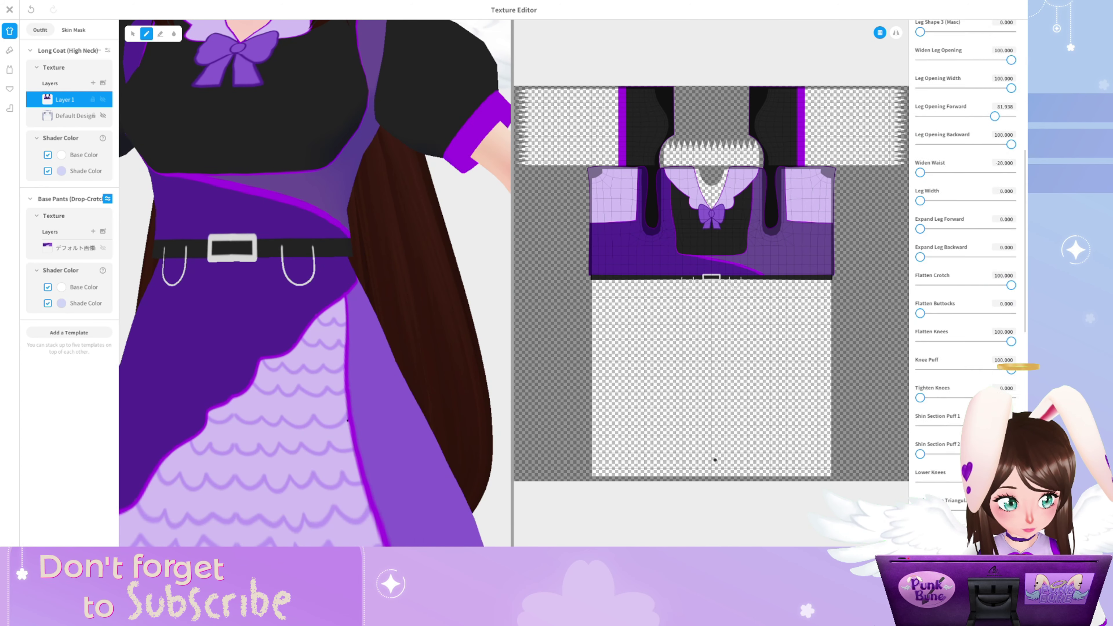
pyautogui.scroll(8, 964, 263)
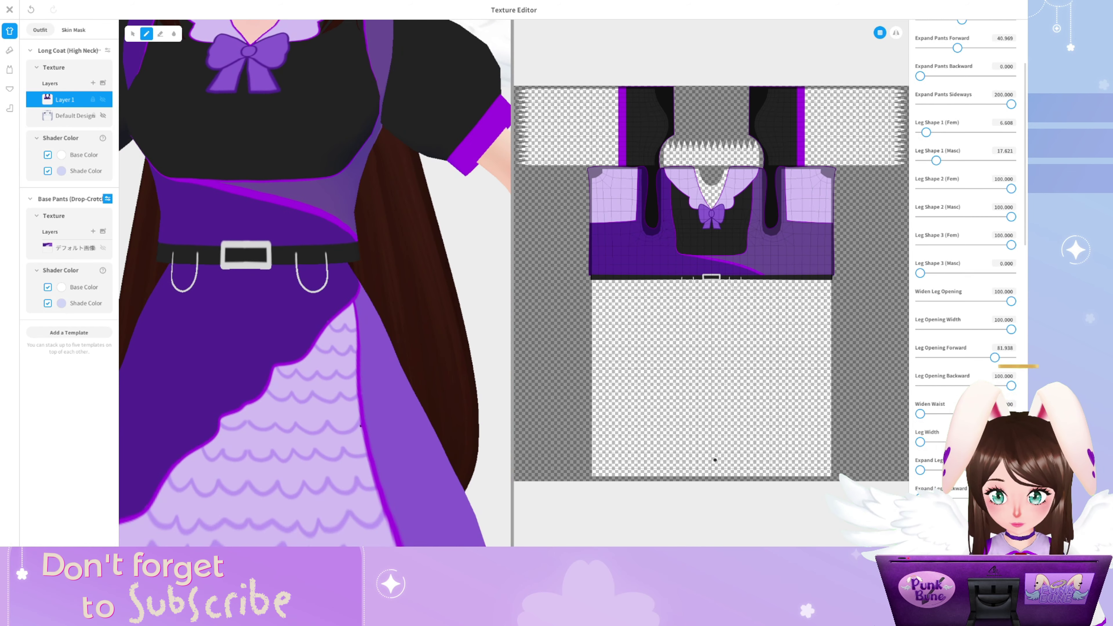
pyautogui.moveTo(1011, 189); pyautogui.dragTo(962, 188)
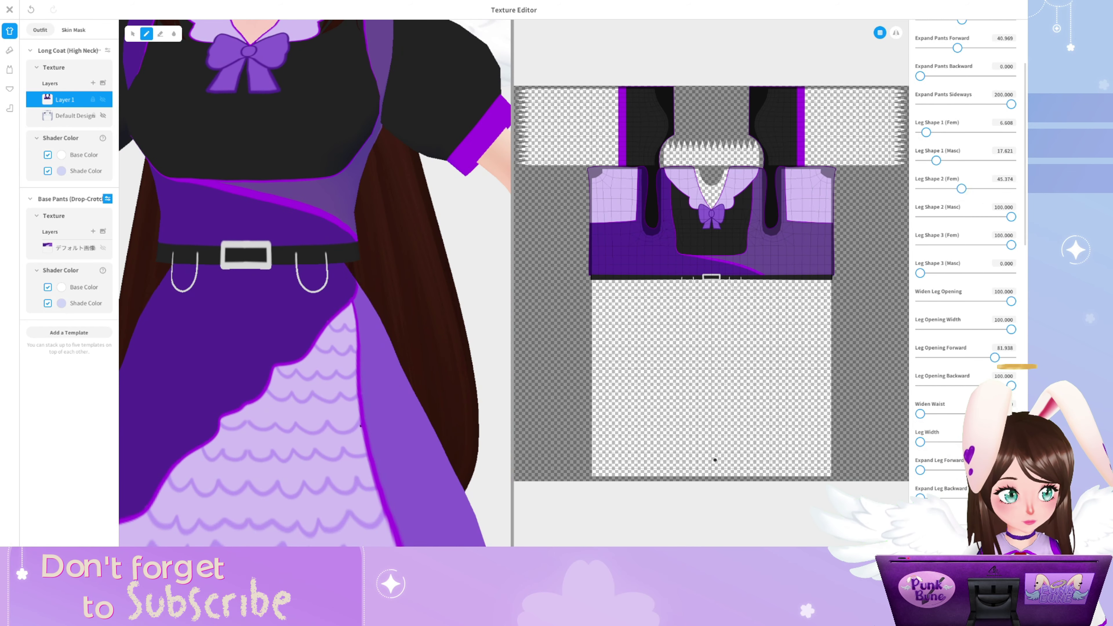
pyautogui.moveTo(1011, 244); pyautogui.dragTo(920, 244)
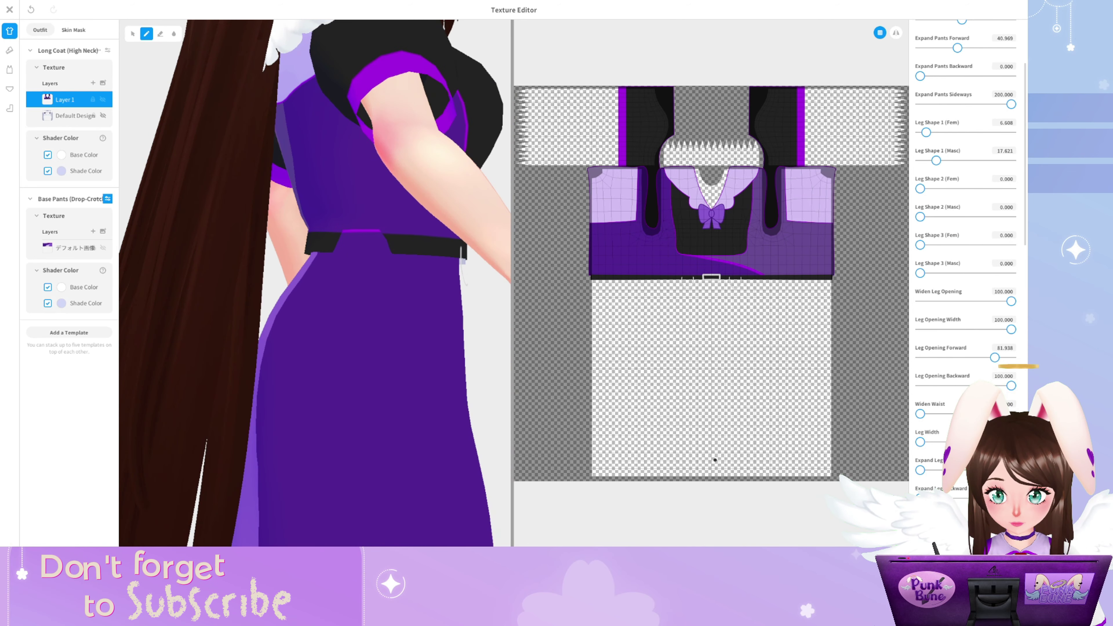
pyautogui.moveTo(936, 161); pyautogui.dragTo(920, 160)
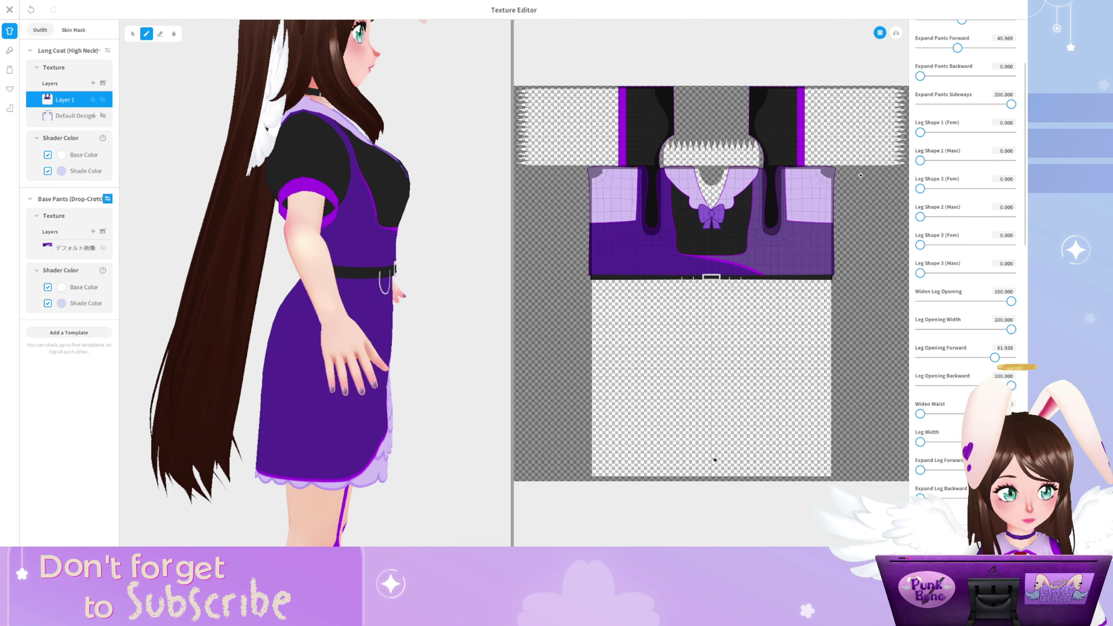
# Set Expand Pants Sideways to 200 and open the pants' default texture for painting
pyautogui.click(1011, 104)
pyautogui.write('20')
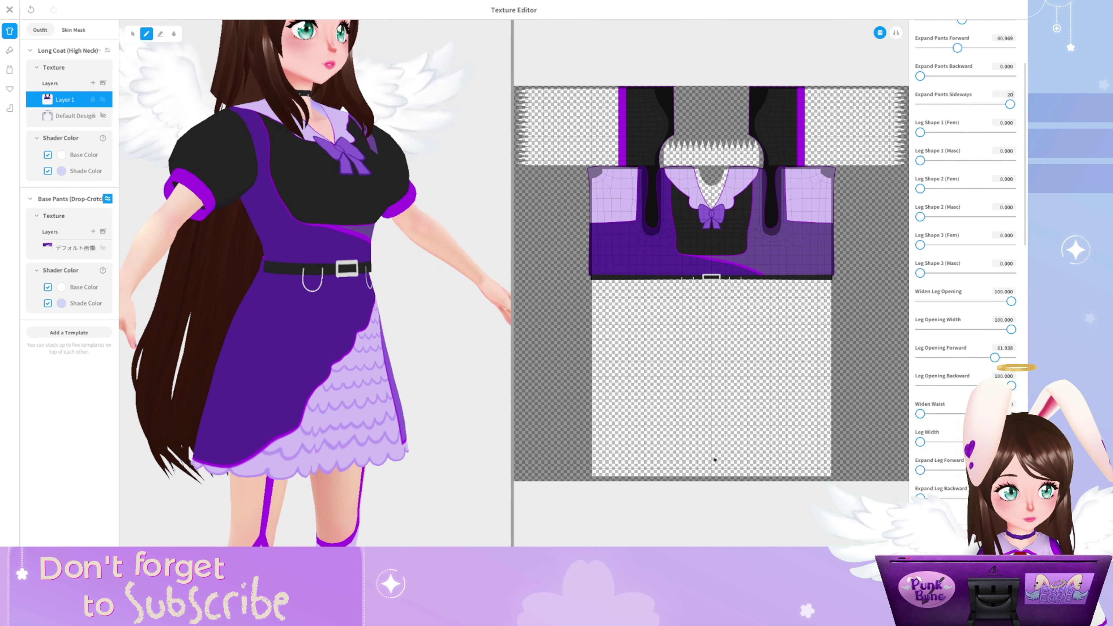
pyautogui.write('0')
pyautogui.press('Return')
pyautogui.scroll(1, 964, 202)
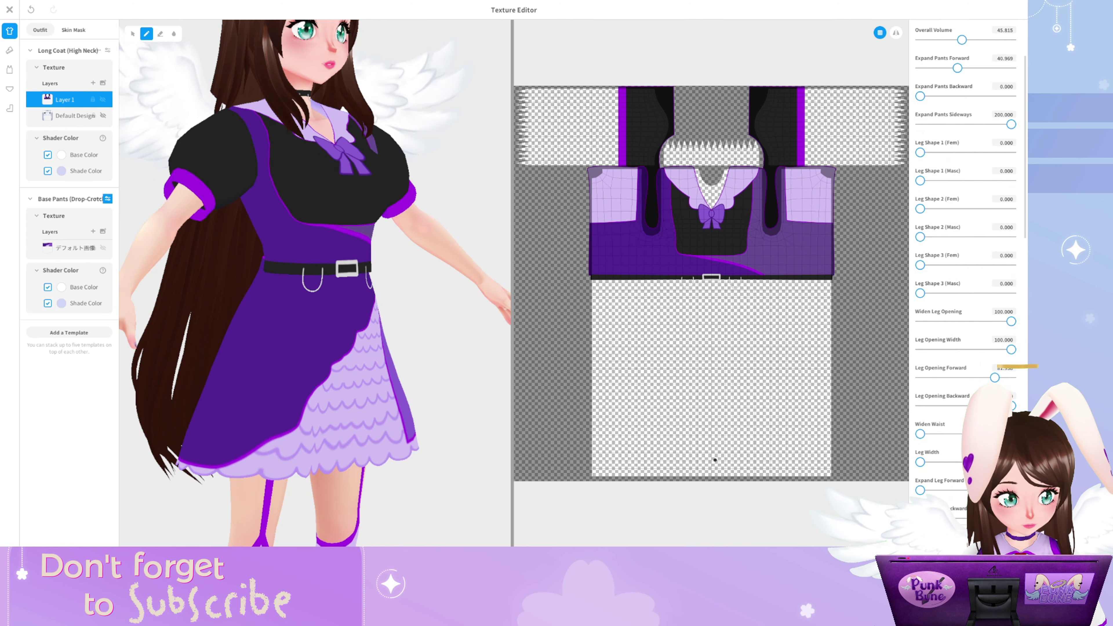
pyautogui.scroll(-1, 965, 263)
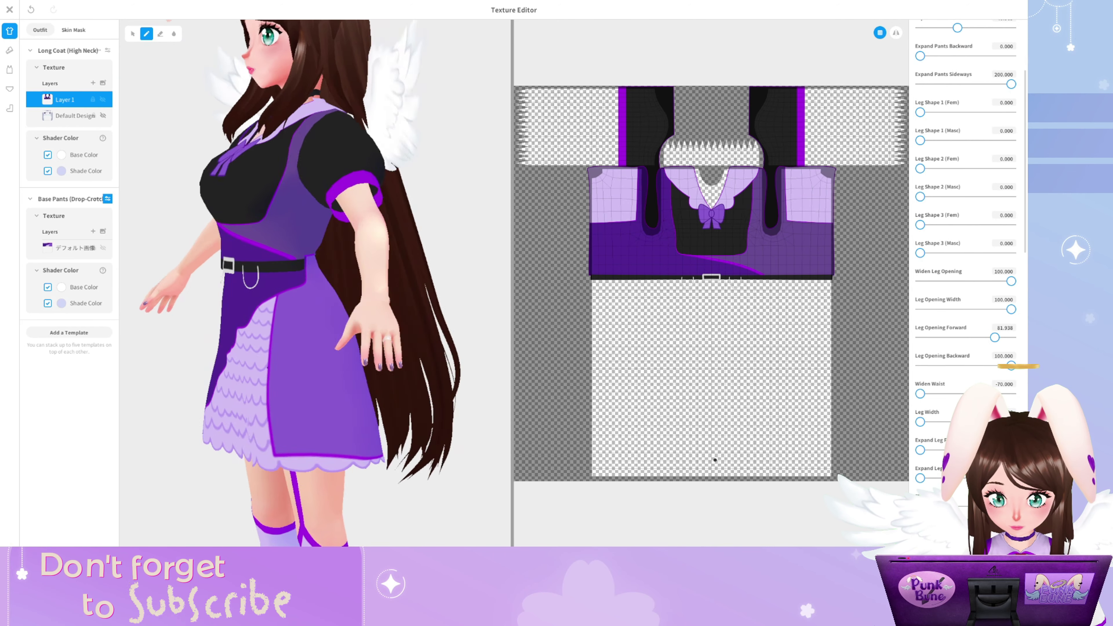
pyautogui.click(75, 248)
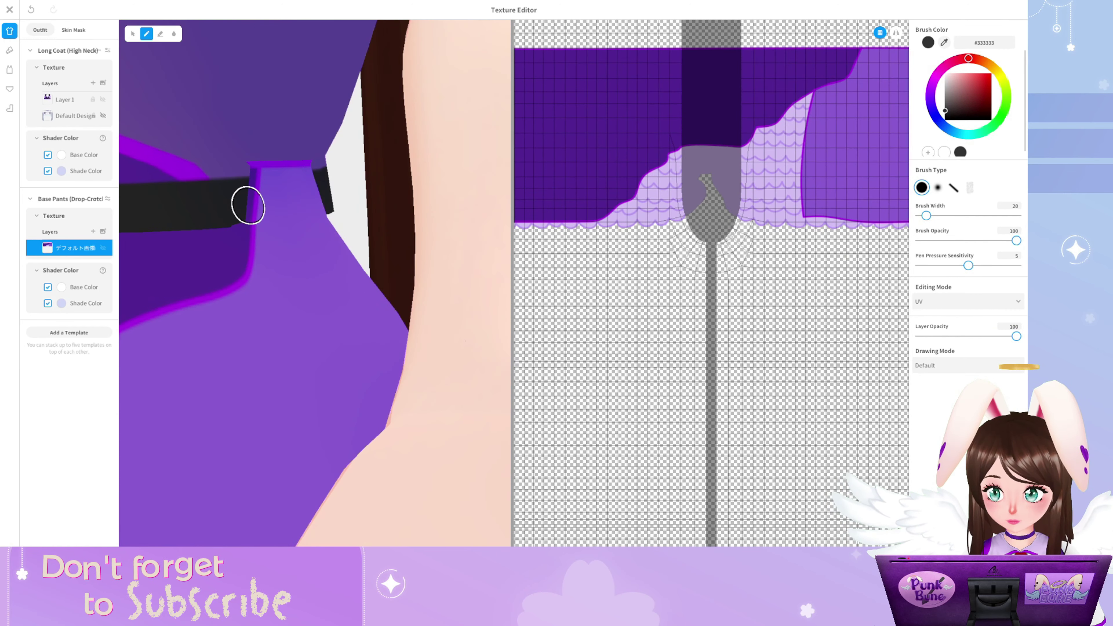
# Erase the purple strip along the pants texture's top edge under the belt, then select the coat's Layer 1
pyautogui.press('e')
pyautogui.moveTo(259, 204); pyautogui.dragTo(296, 196)
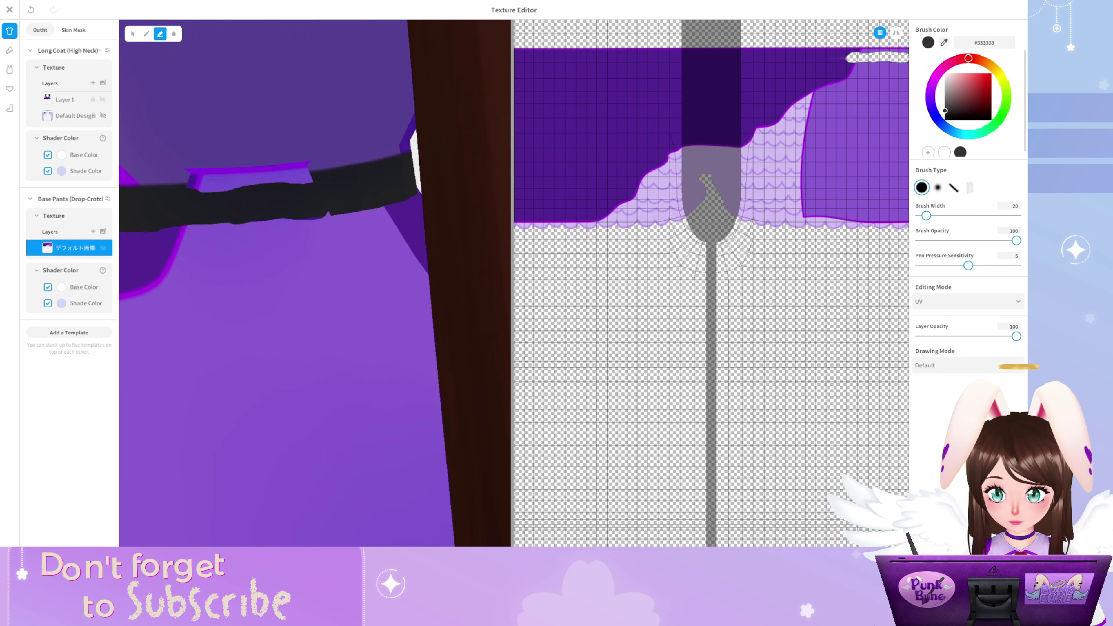
pyautogui.moveTo(309, 52); pyautogui.dragTo(325, 51)
pyautogui.hotkey('ctrl', 'z')
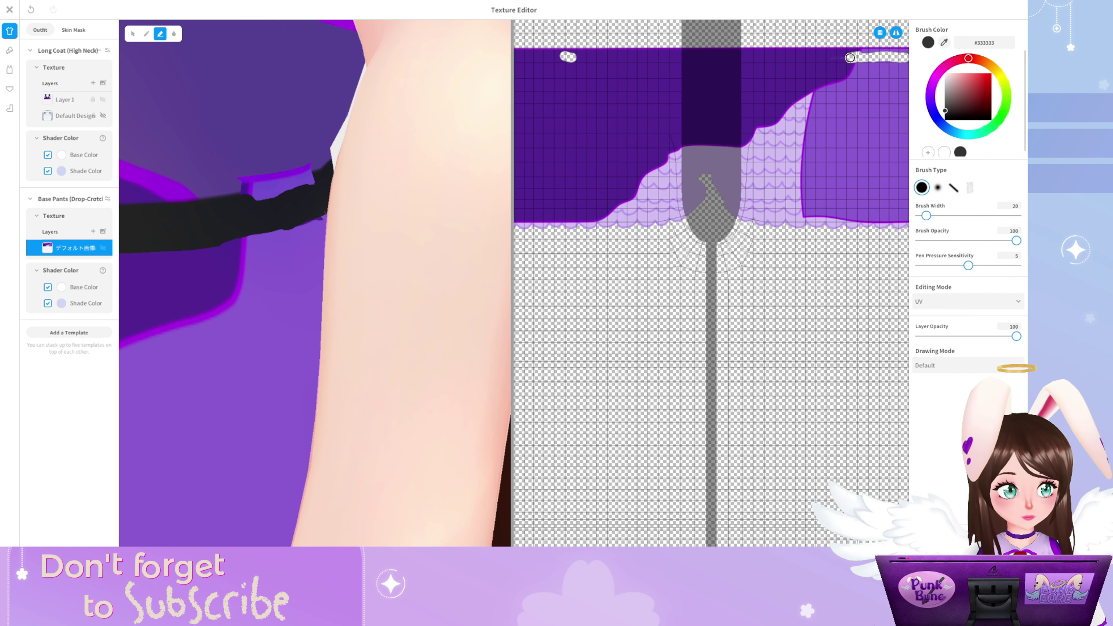
pyautogui.moveTo(809, 57)
pyautogui.mouseDown()
pyautogui.moveTo(741, 54)
pyautogui.moveTo(897, 50)
pyautogui.moveTo(749, 52)
pyautogui.mouseUp()
pyautogui.scroll(-3, 522, 96)
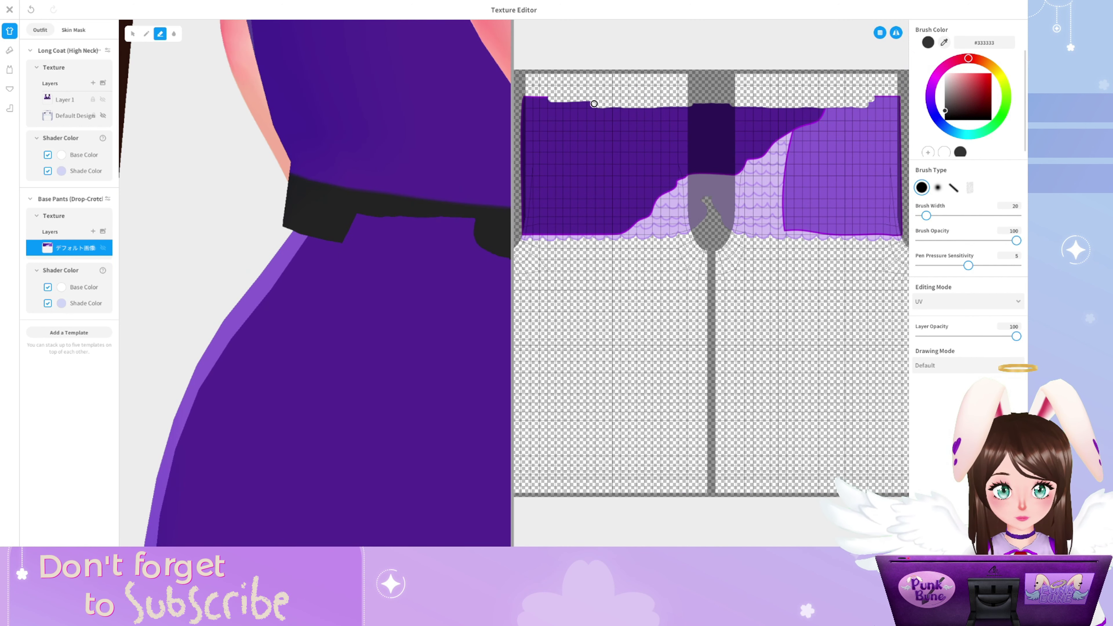
pyautogui.moveTo(594, 104); pyautogui.dragTo(536, 101)
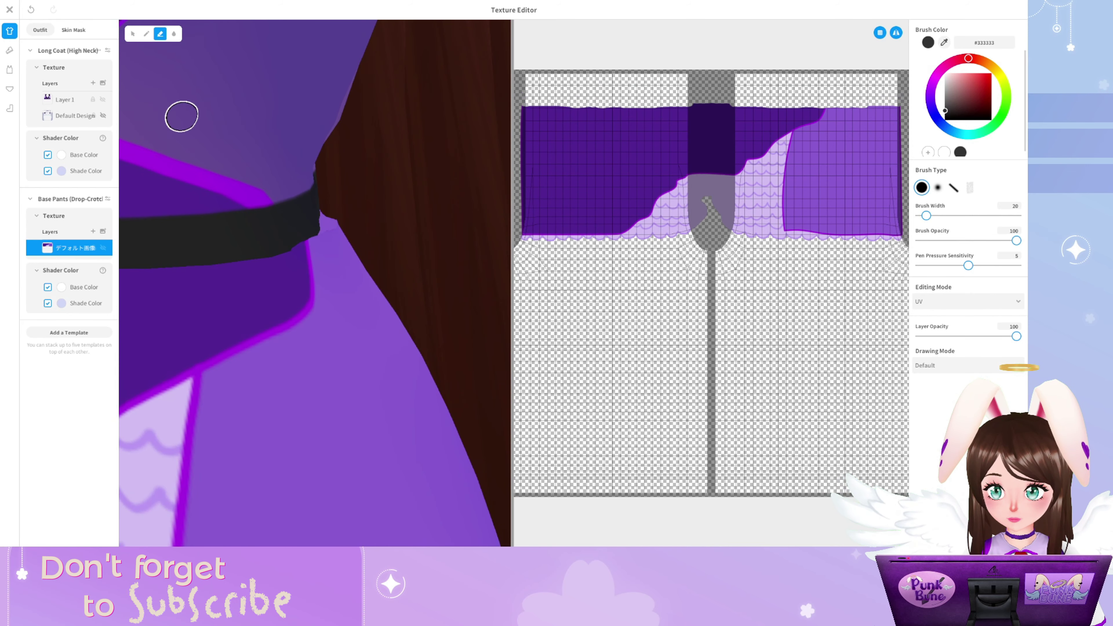
pyautogui.click(176, 119)
pyautogui.scroll(-6, 964, 263)
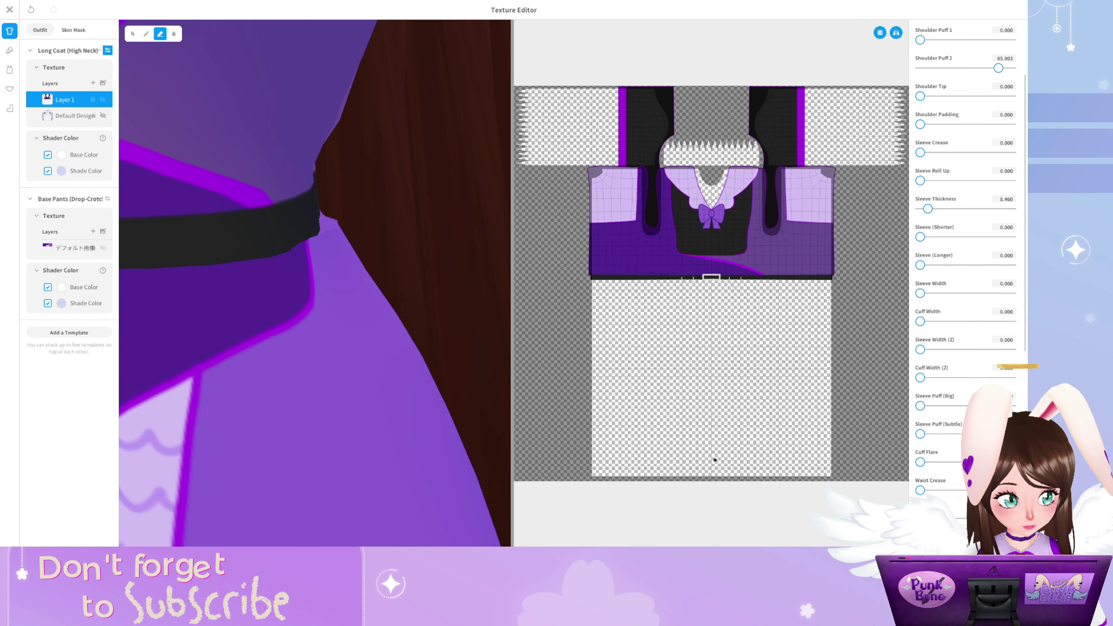
# Raise the coat's Waist Narrowness (Corseted) to about 67.4 and add a blank layer to the Base Pants texture
pyautogui.scroll(-3, 965, 263)
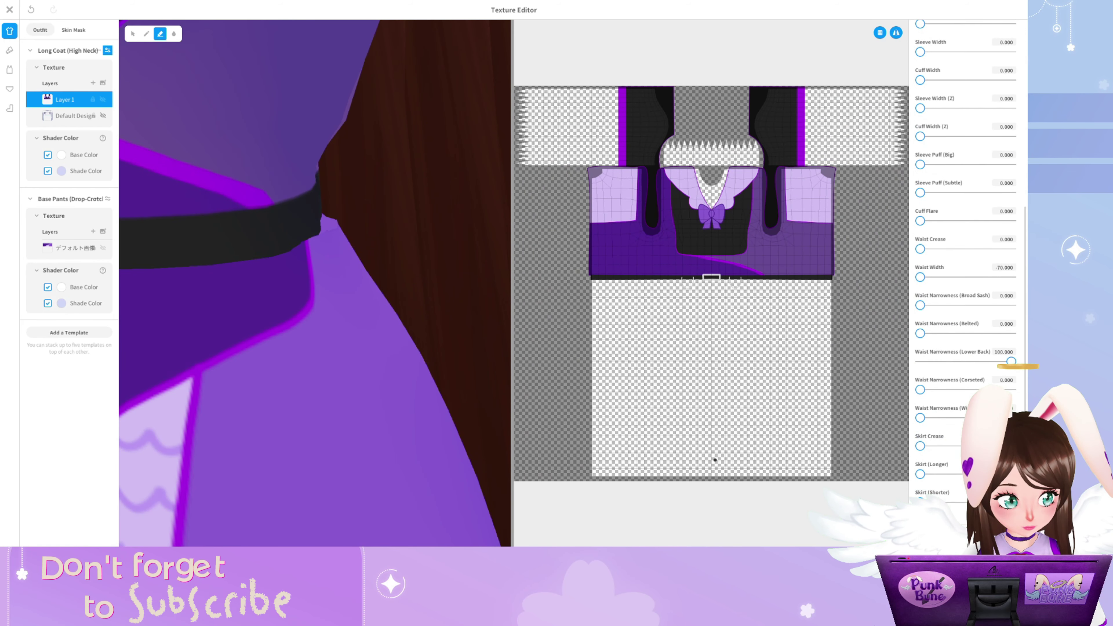
pyautogui.moveTo(920, 390); pyautogui.dragTo(982, 389)
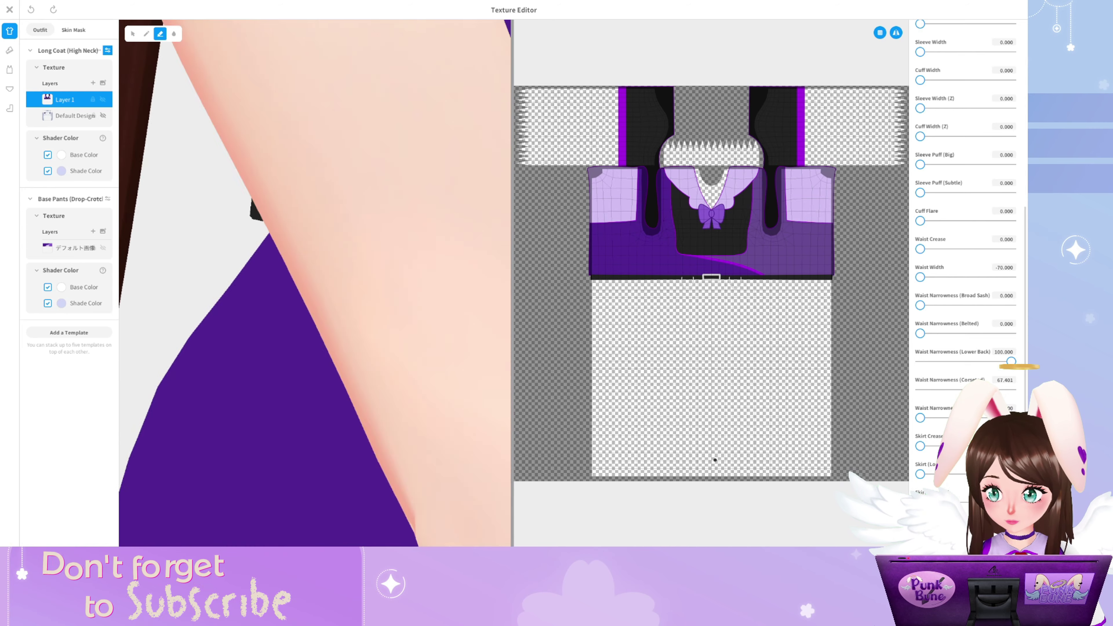
pyautogui.click(74, 248)
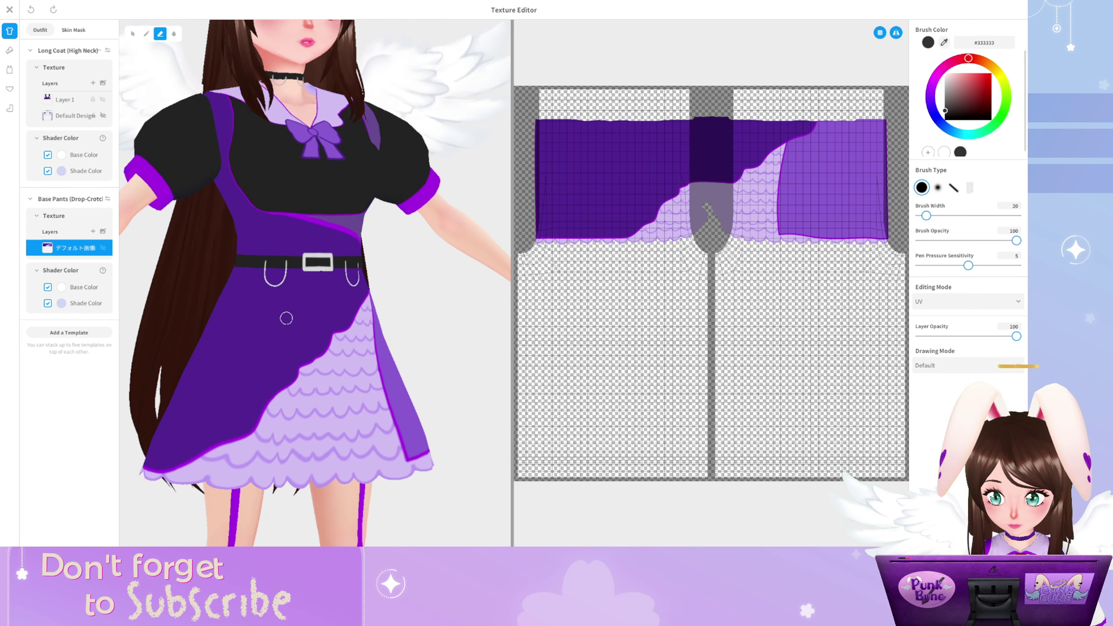
pyautogui.click(93, 231)
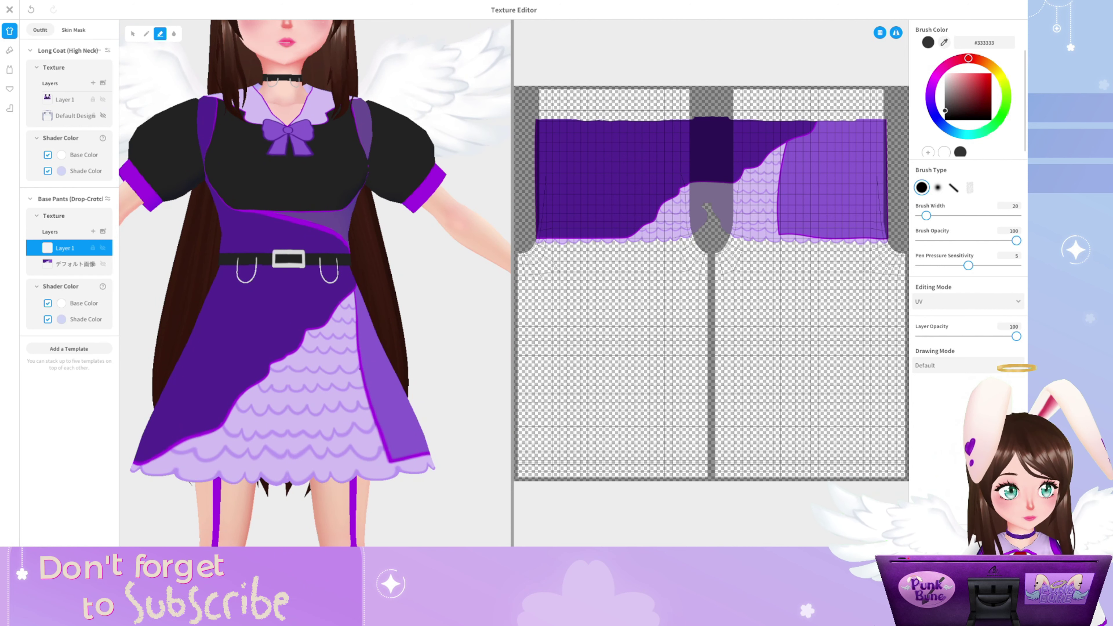
# Choose a blue-violet pen colour and orbit around the model to inspect the belt
pyautogui.click(933, 113)
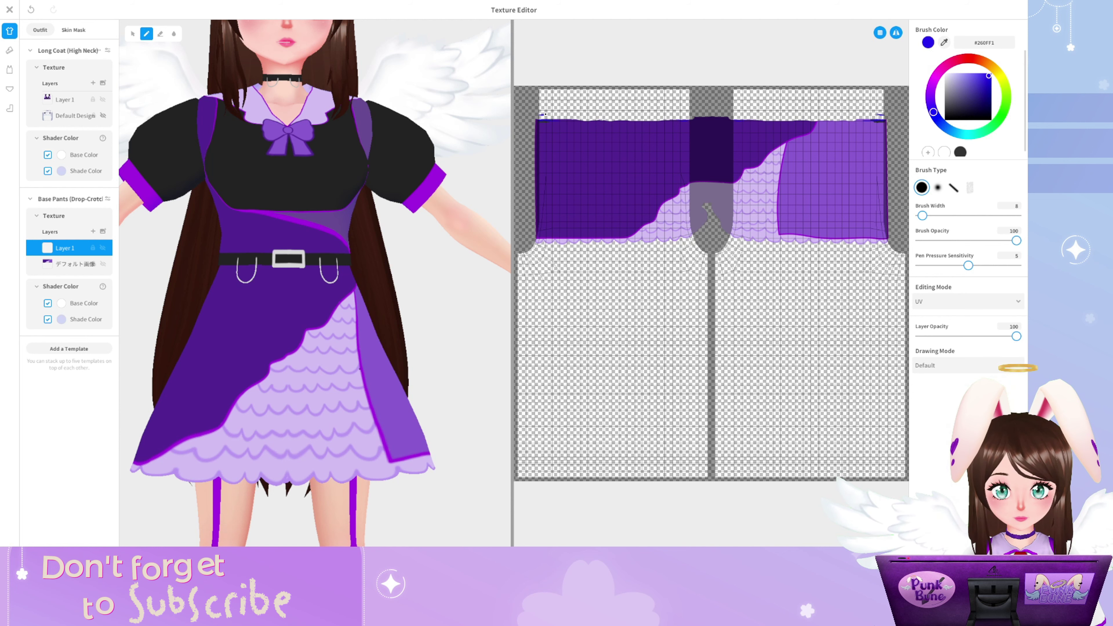
pyautogui.moveTo(307, 285); pyautogui.dragTo(333, 285)
pyautogui.scroll(5, 296, 206)
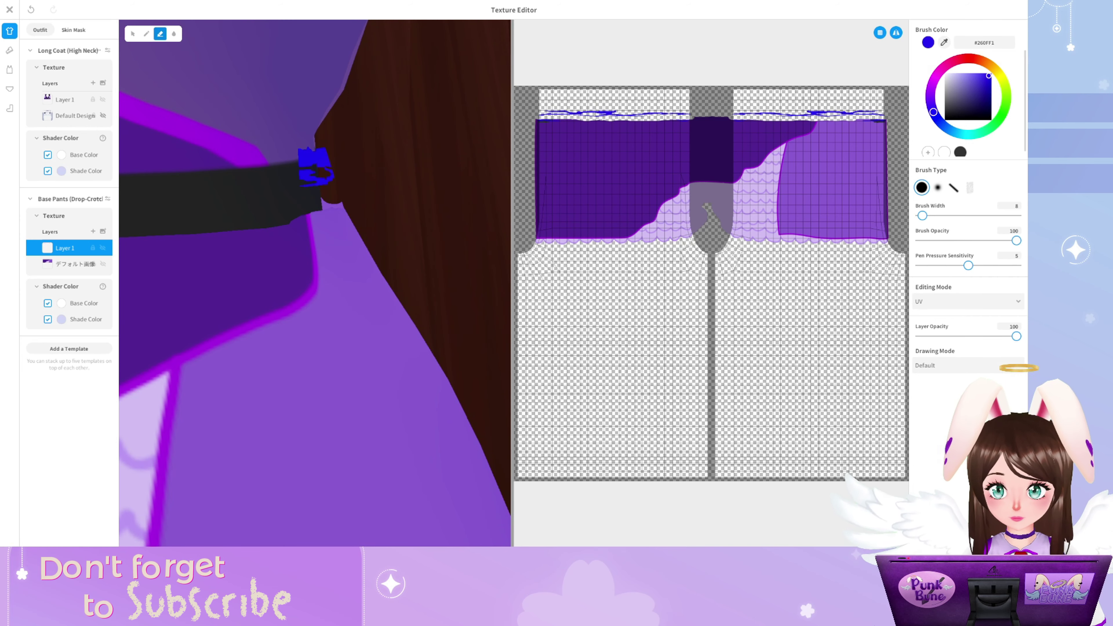
pyautogui.moveTo(316, 285); pyautogui.dragTo(404, 285)
pyautogui.scroll(-5, 315, 283)
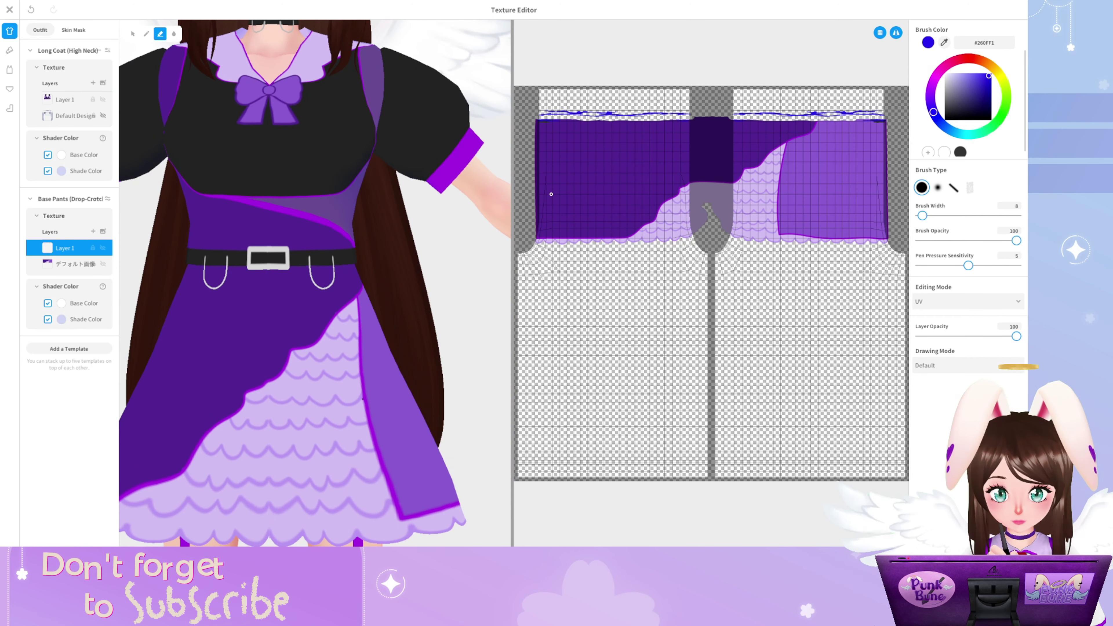
# Switch to red and paint thin vein strokes down the purple skirt panels, checking them from each side
pyautogui.click(973, 58)
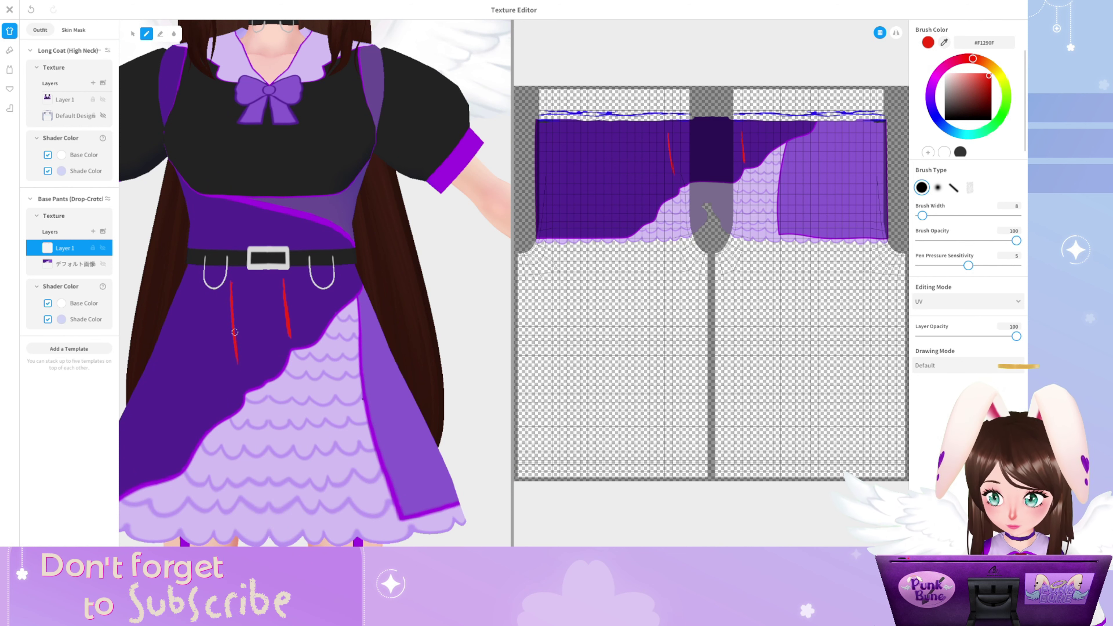
pyautogui.moveTo(178, 305); pyautogui.dragTo(281, 272)
pyautogui.moveTo(295, 263); pyautogui.dragTo(297, 239)
pyautogui.moveTo(295, 354); pyautogui.dragTo(443, 32)
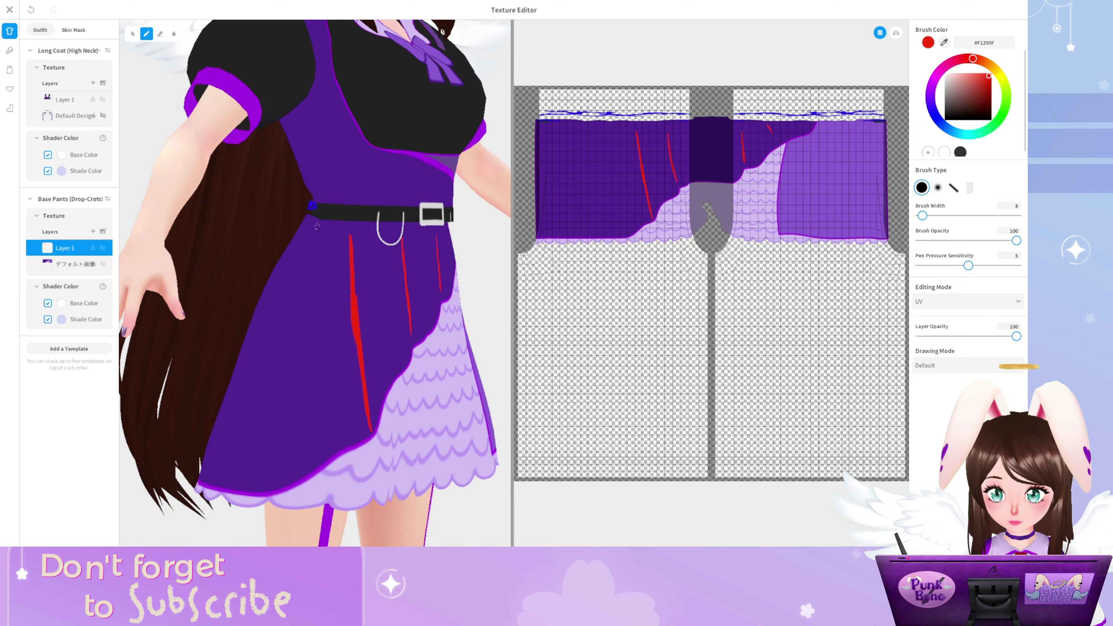
pyautogui.moveTo(231, 390)
pyautogui.mouseDown()
pyautogui.moveTo(199, 390)
pyautogui.moveTo(399, 372)
pyautogui.moveTo(249, 388)
pyautogui.mouseUp()
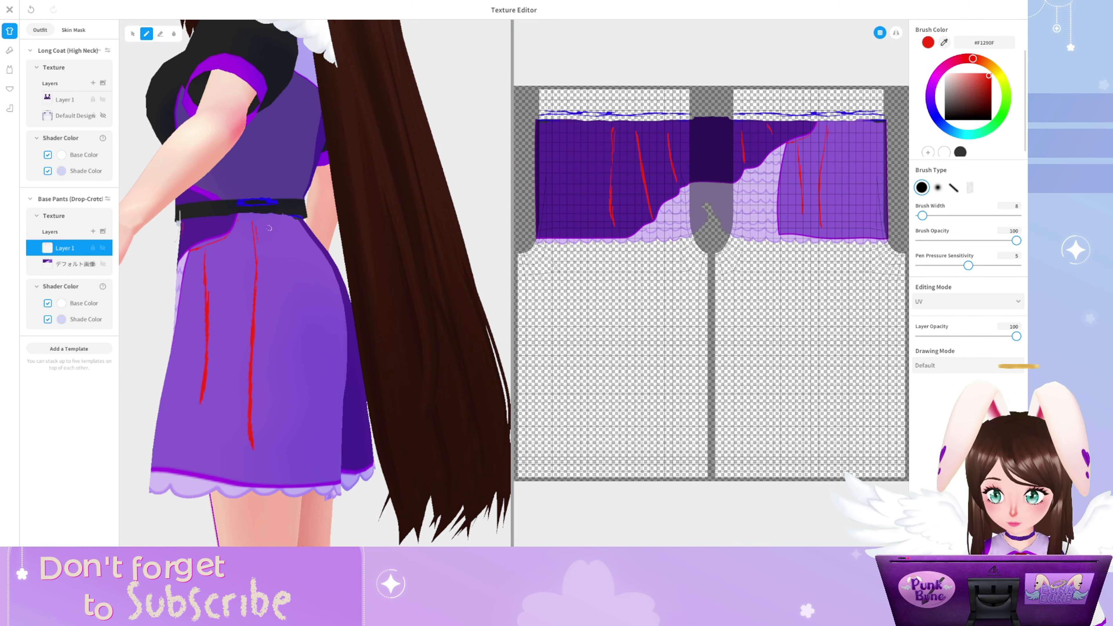
pyautogui.moveTo(305, 370); pyautogui.dragTo(438, 369)
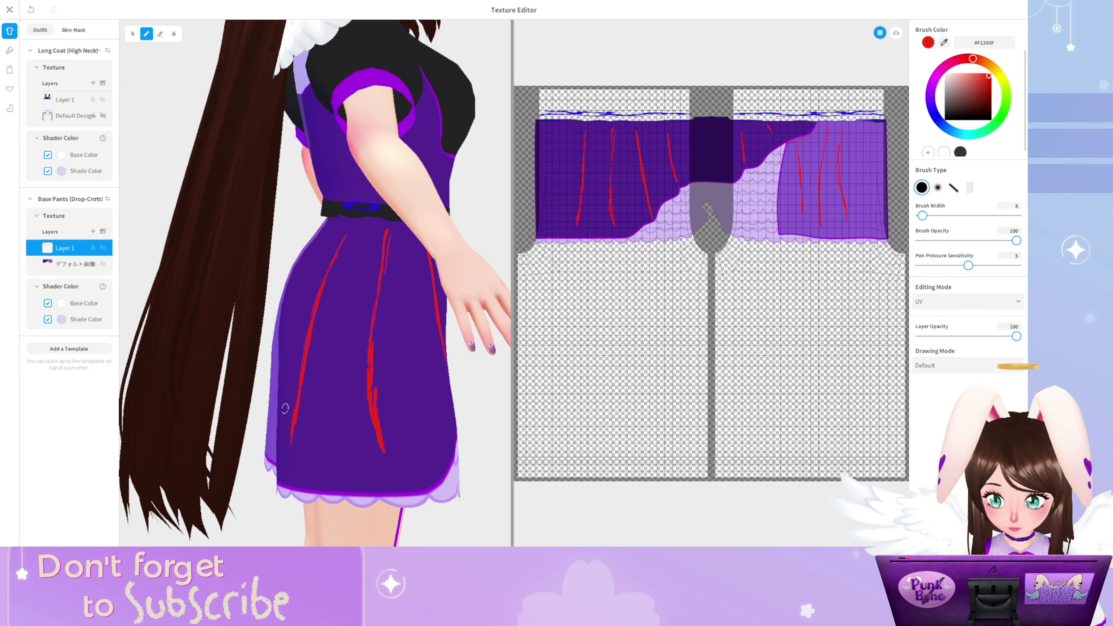
pyautogui.moveTo(285, 408); pyautogui.dragTo(384, 454)
pyautogui.scroll(3, 385, 454)
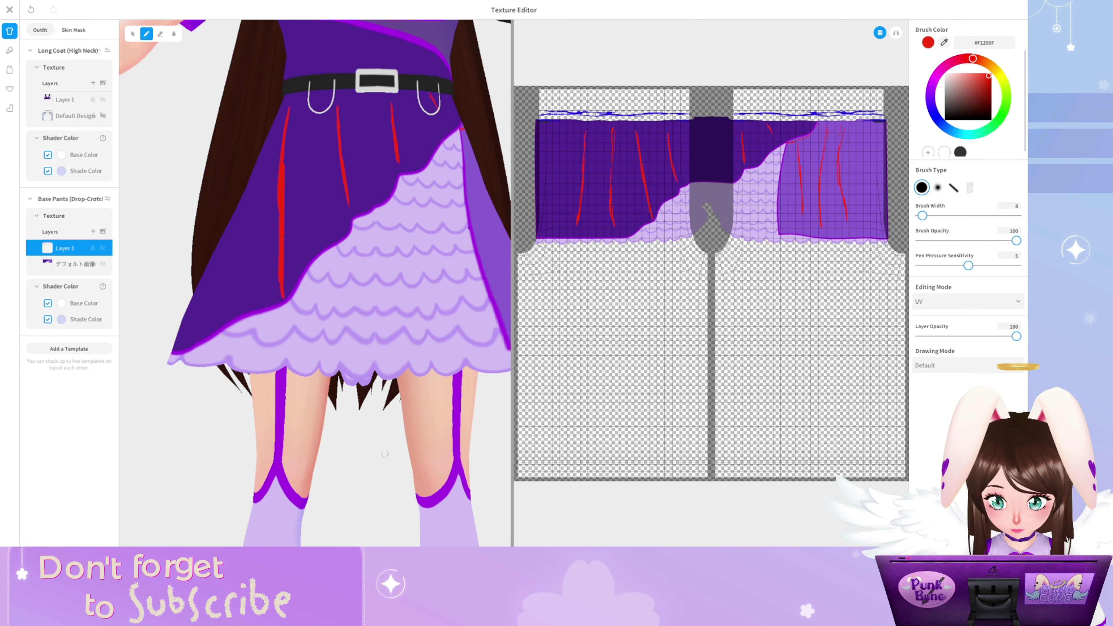
pyautogui.scroll(-3, 361, 414)
pyautogui.moveTo(362, 414); pyautogui.dragTo(263, 413)
pyautogui.click(30, 198)
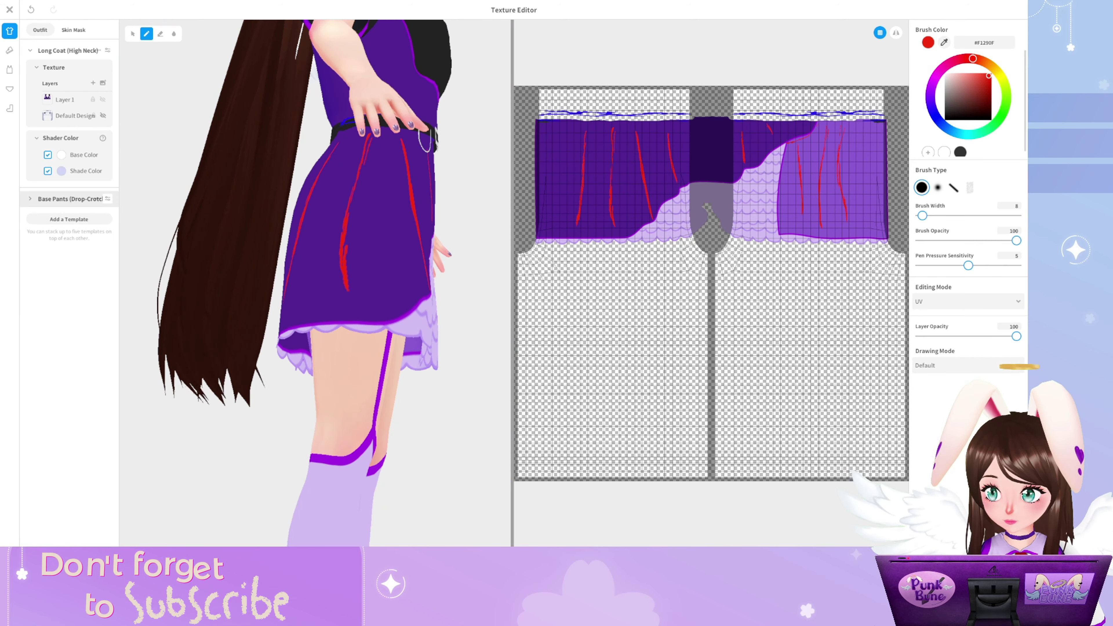
pyautogui.click(107, 199)
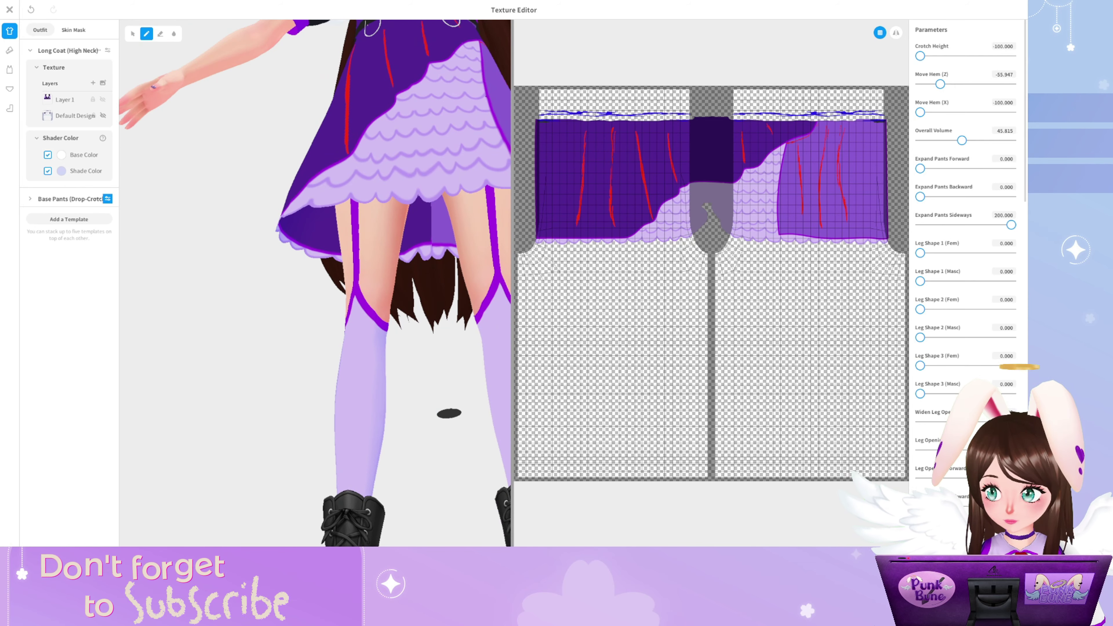
# Return to the pants' new Layer 1, nudge Leg Shape 1 (Masc), and switch back to the pen
pyautogui.click(30, 199)
pyautogui.click(65, 99)
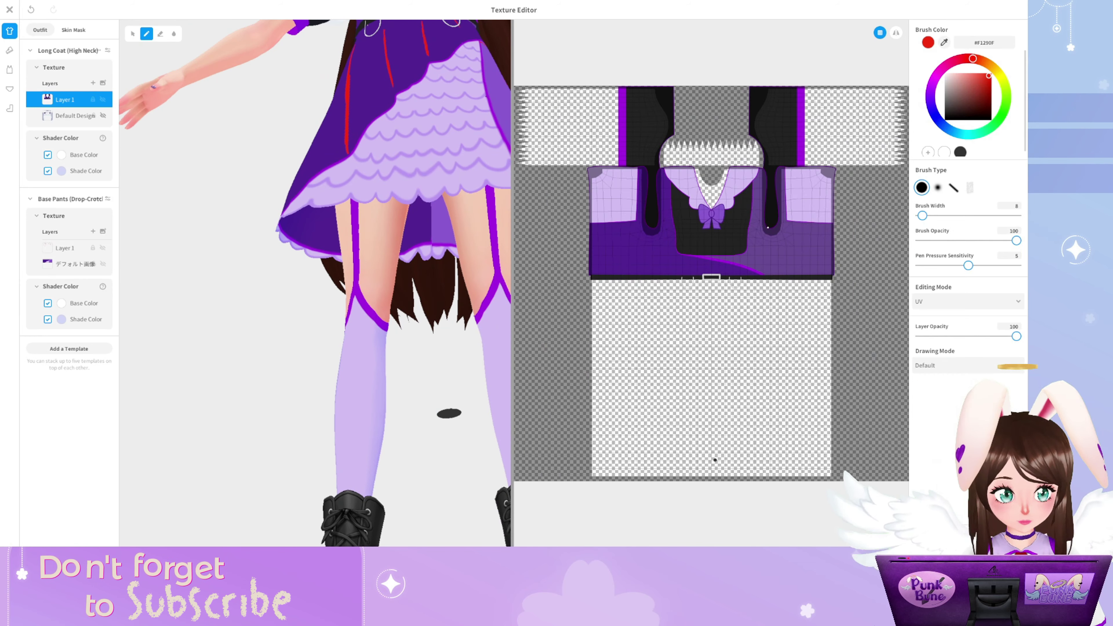
pyautogui.click(65, 248)
pyautogui.click(108, 198)
pyautogui.press('e')
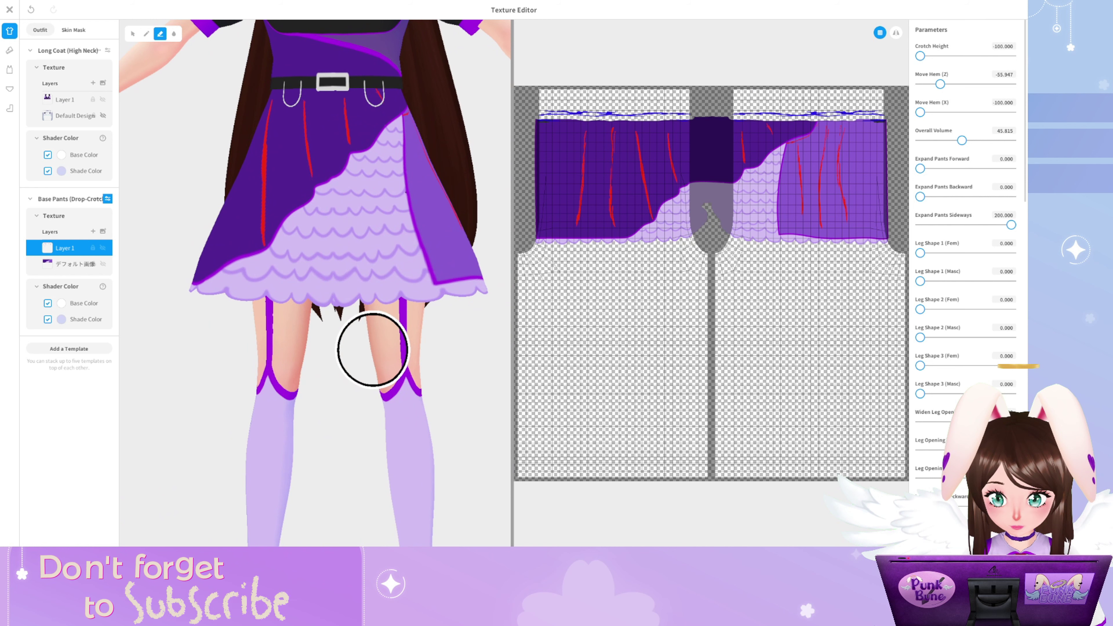
pyautogui.click(921, 281)
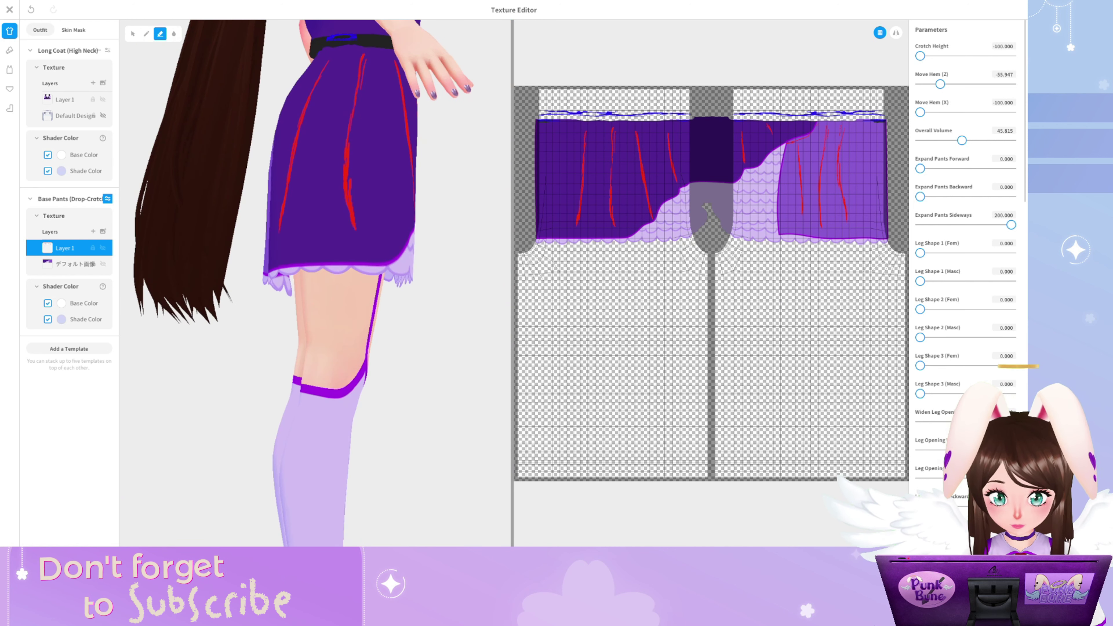
pyautogui.scroll(-1, 964, 198)
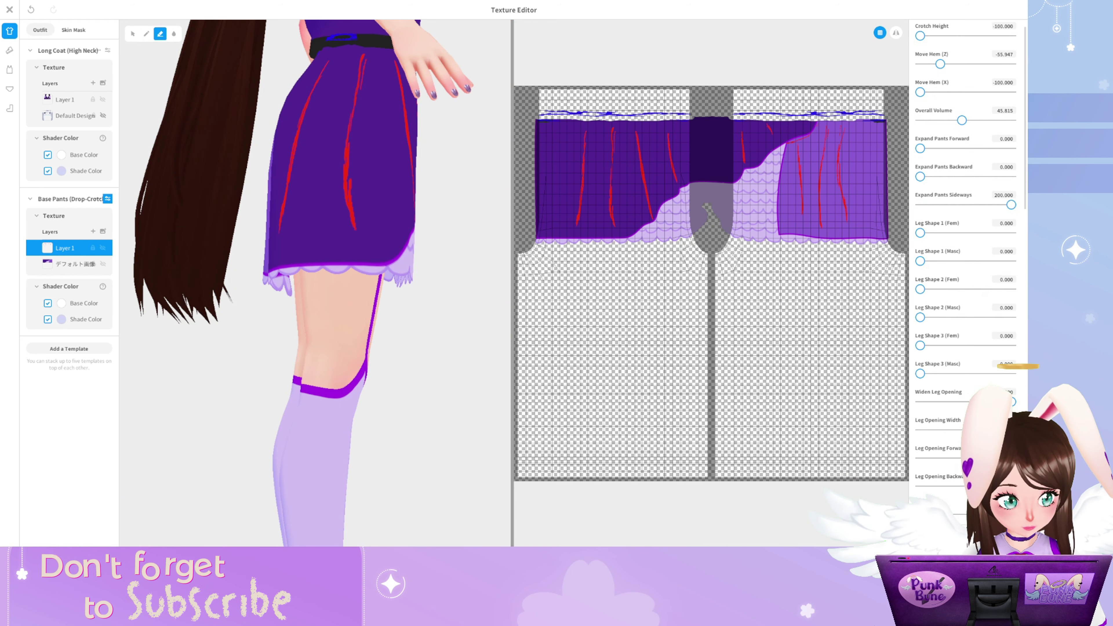
pyautogui.scroll(-5, 964, 206)
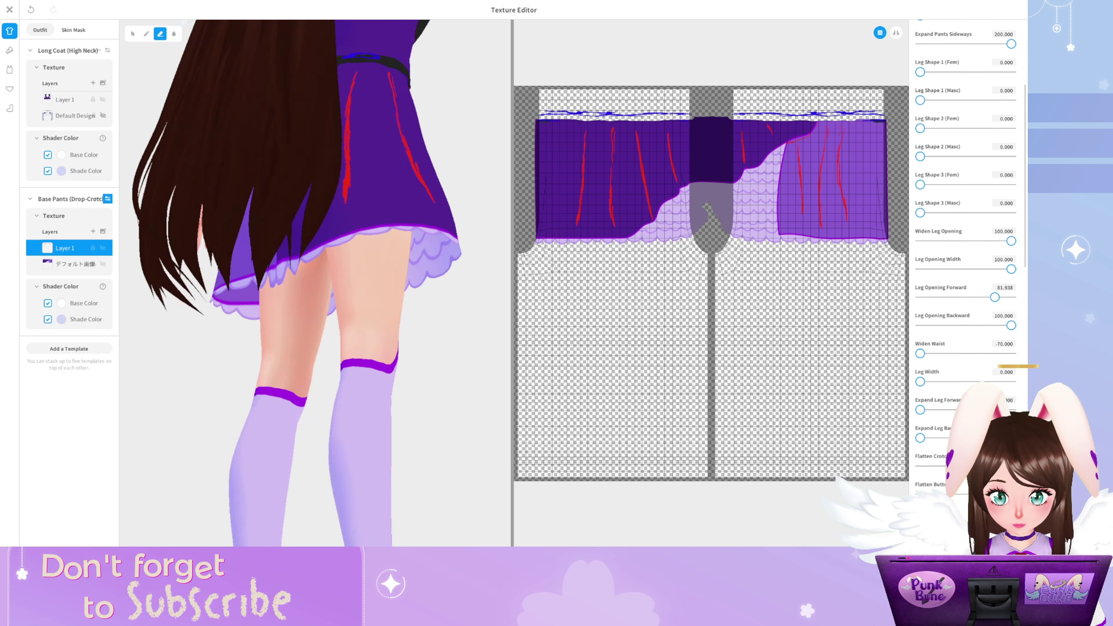
pyautogui.scroll(5, 315, 283)
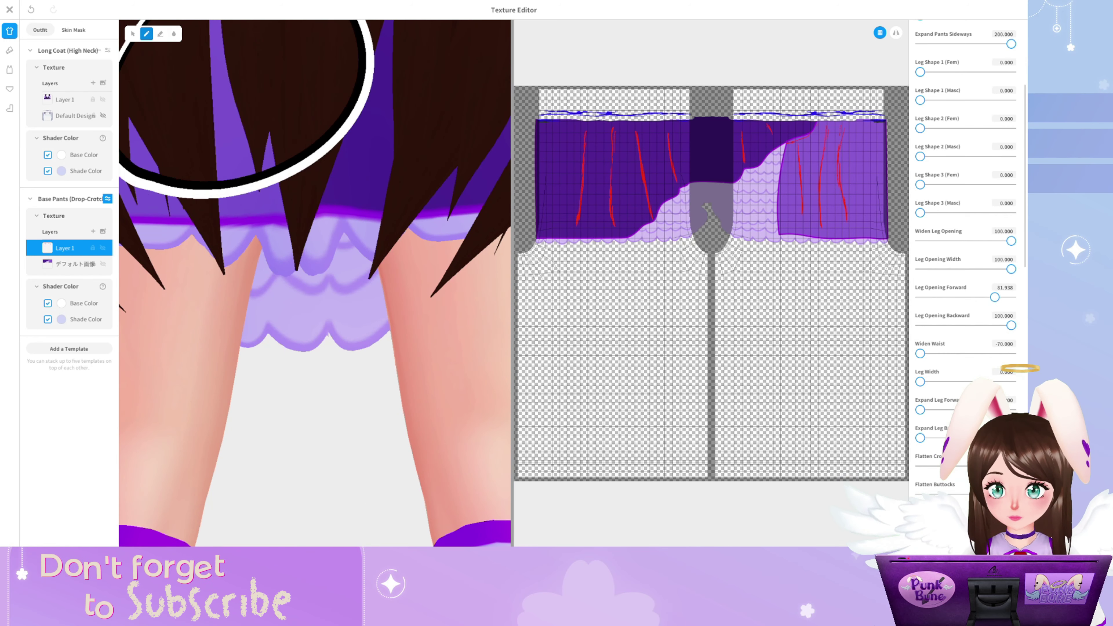
pyautogui.press('b')
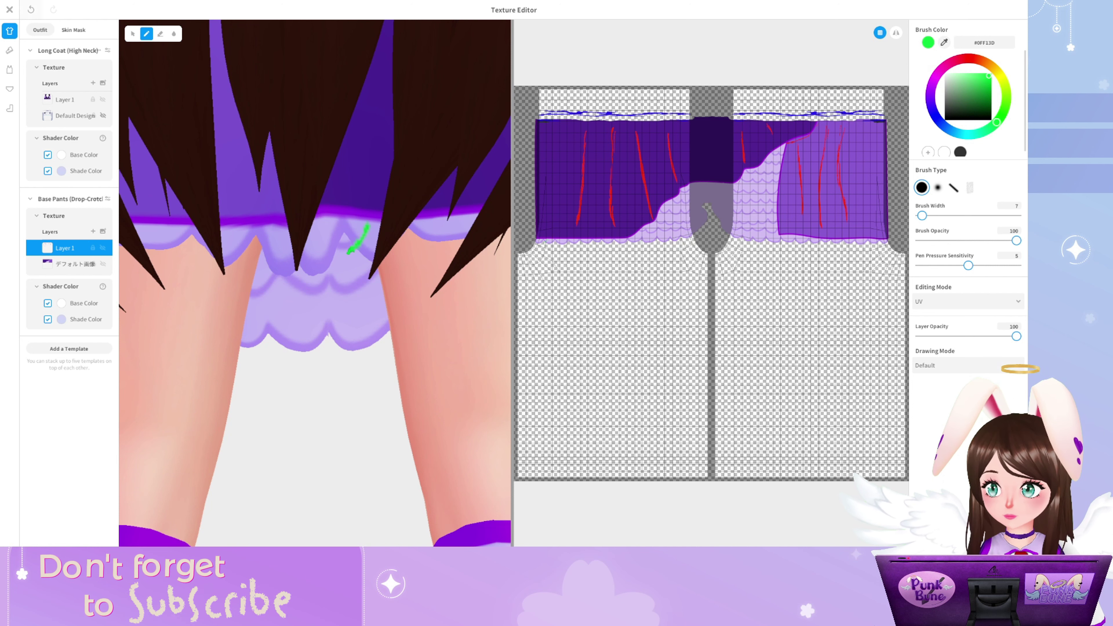
# Paint green scallops along the skirt hem, viewing the front and side of the skirt
pyautogui.hotkey('ctrl', 'z')
pyautogui.moveTo(369, 222)
pyautogui.mouseDown()
pyautogui.moveTo(359, 244)
pyautogui.moveTo(313, 276)
pyautogui.moveTo(278, 250)
pyautogui.moveTo(296, 277)
pyautogui.moveTo(320, 281)
pyautogui.mouseUp()
pyautogui.scroll(3, 298, 228)
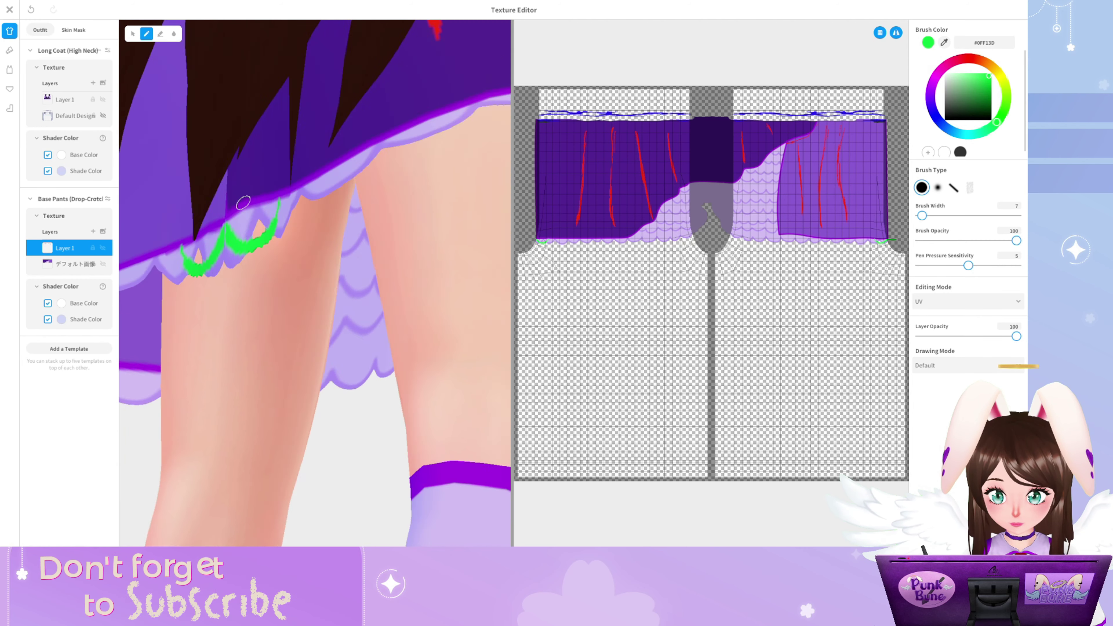
pyautogui.moveTo(259, 223)
pyautogui.mouseDown()
pyautogui.moveTo(167, 272)
pyautogui.moveTo(312, 178)
pyautogui.moveTo(346, 204)
pyautogui.mouseUp()
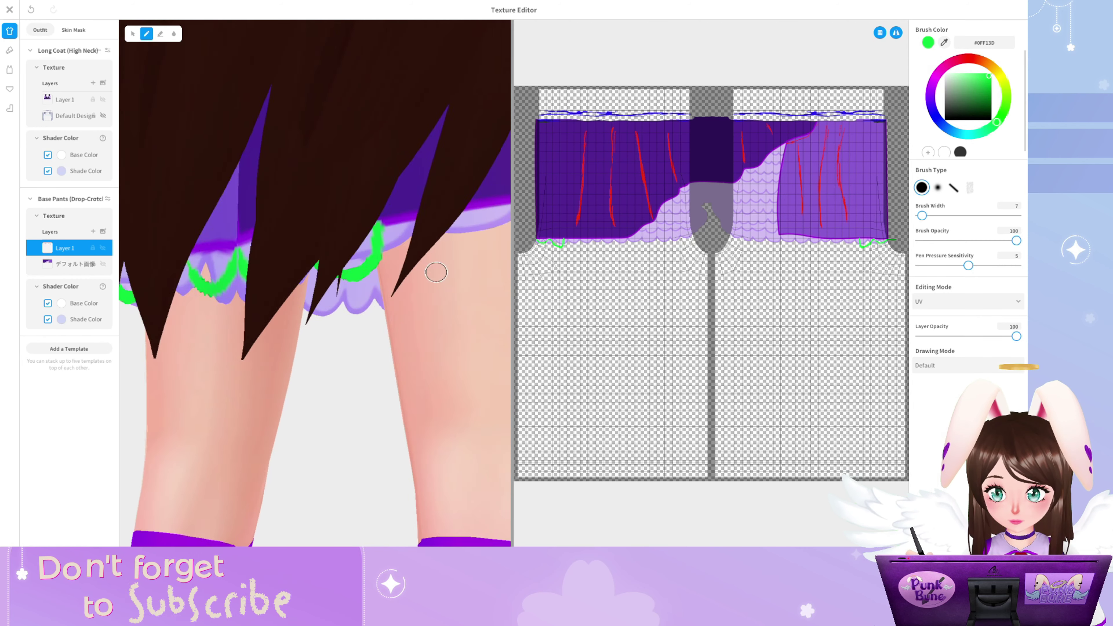
pyautogui.scroll(-3, 436, 273)
pyautogui.moveTo(436, 273); pyautogui.dragTo(303, 256)
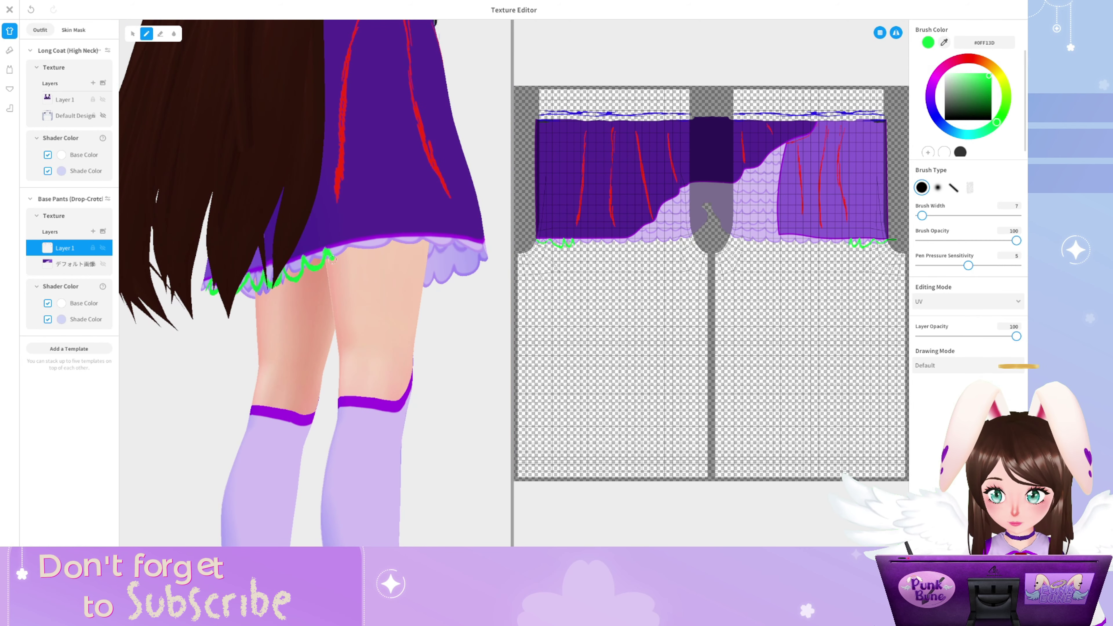
pyautogui.moveTo(420, 233); pyautogui.dragTo(321, 267)
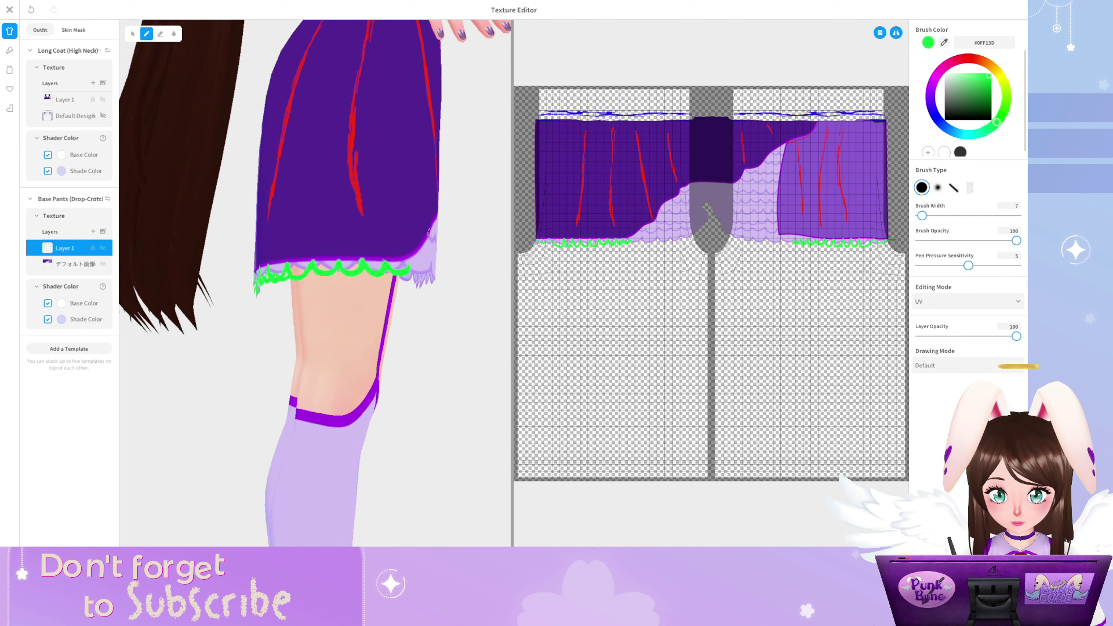
pyautogui.moveTo(430, 232); pyautogui.dragTo(377, 246)
# Reselect the pants' Layer 1 and orbit the model to check the green hem trim all around
pyautogui.click(64, 99)
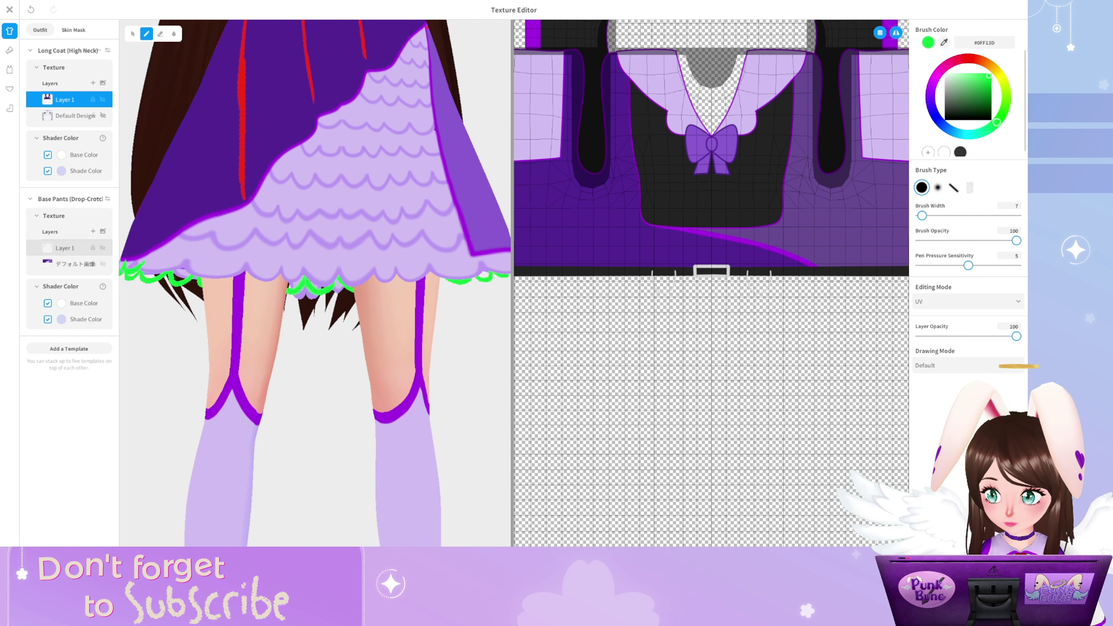
pyautogui.click(64, 248)
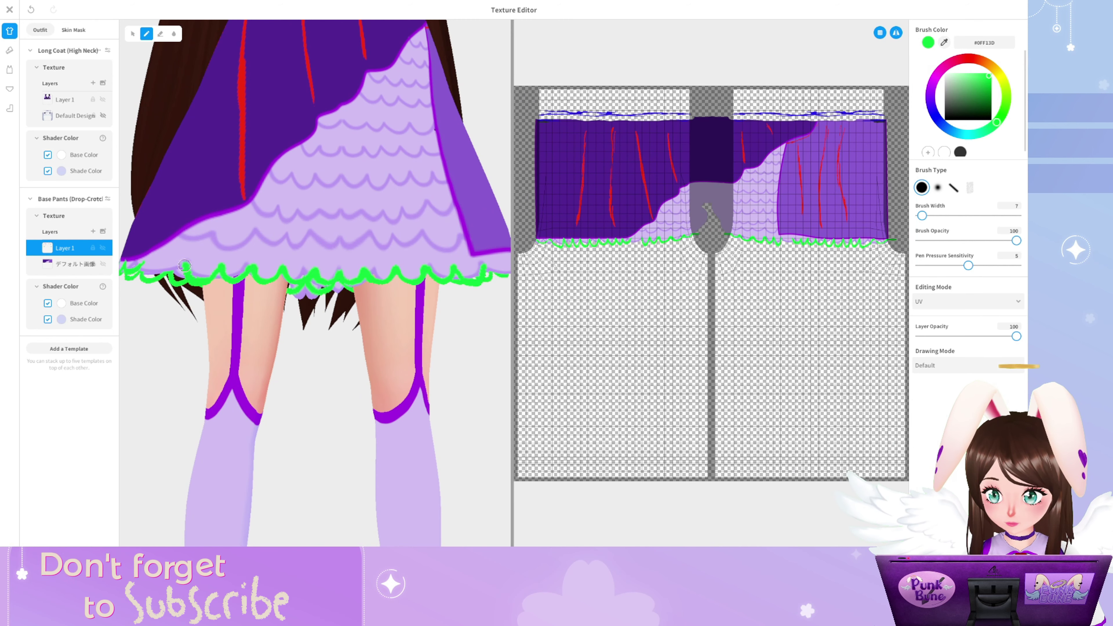
pyautogui.moveTo(190, 250); pyautogui.dragTo(249, 310)
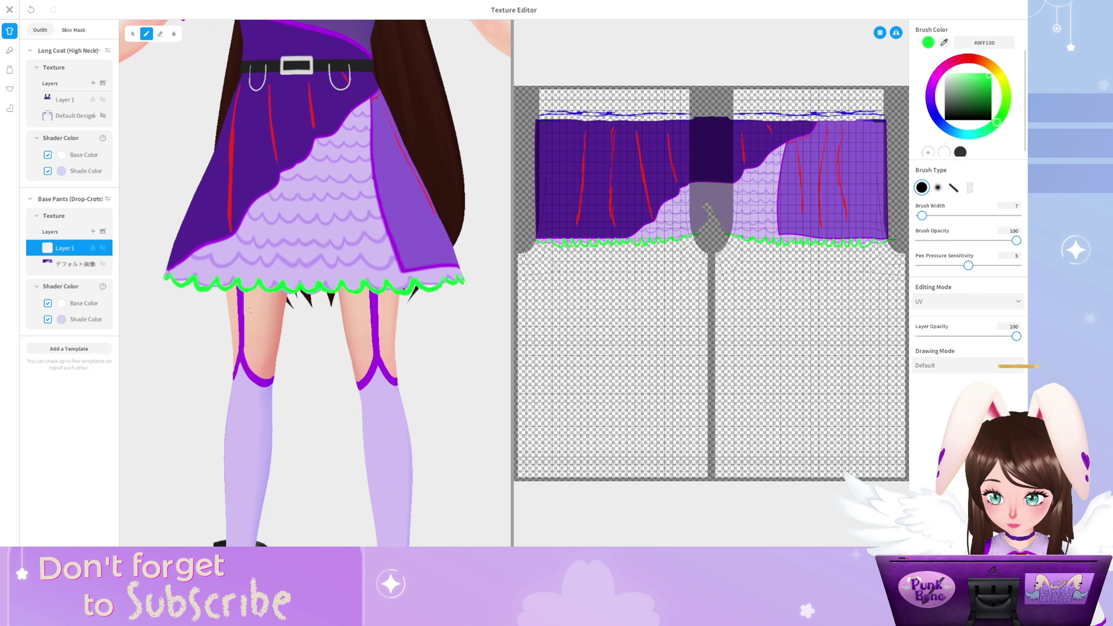
pyautogui.rightClick(66, 248)
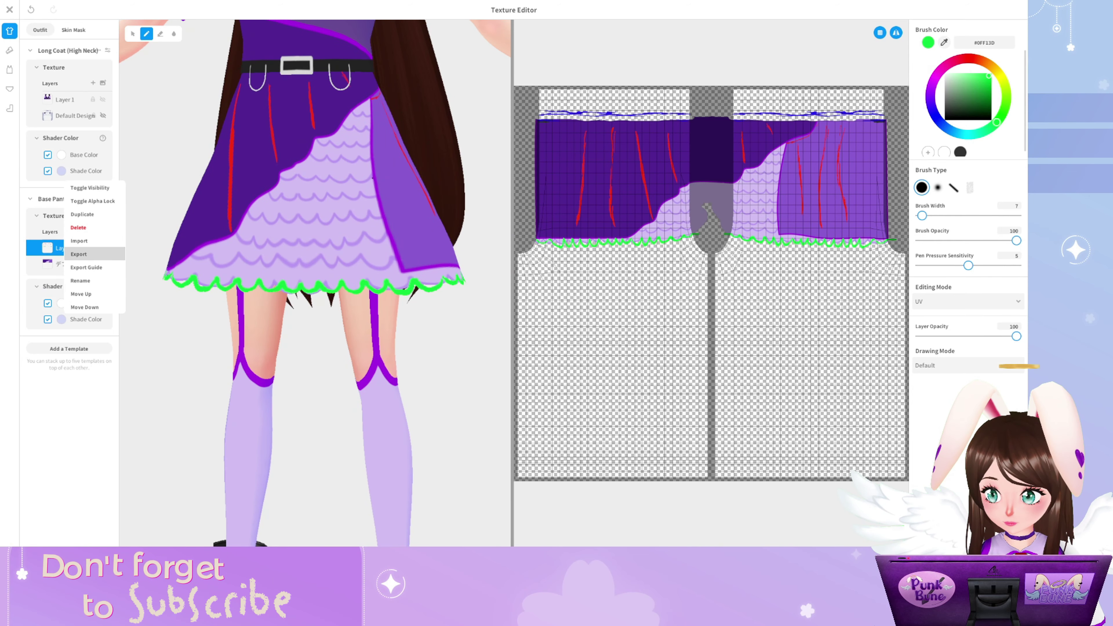
pyautogui.press('Escape')
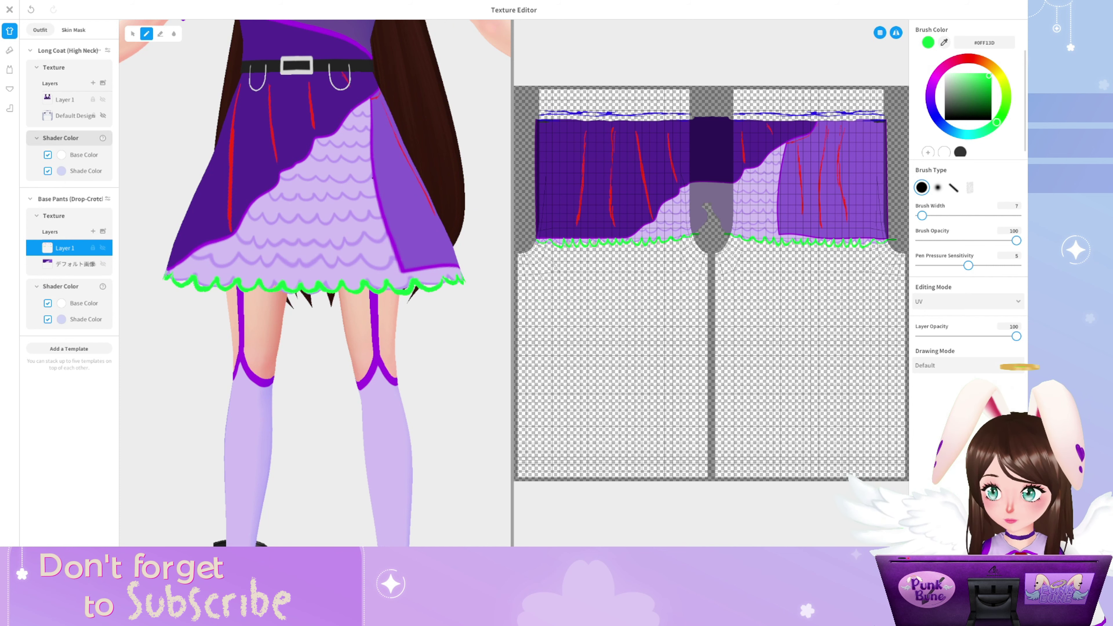
pyautogui.scroll(-5, 232, 445)
# Add a new Layer 2 to the Long Coat texture and turn the model to face front
pyautogui.click(93, 83)
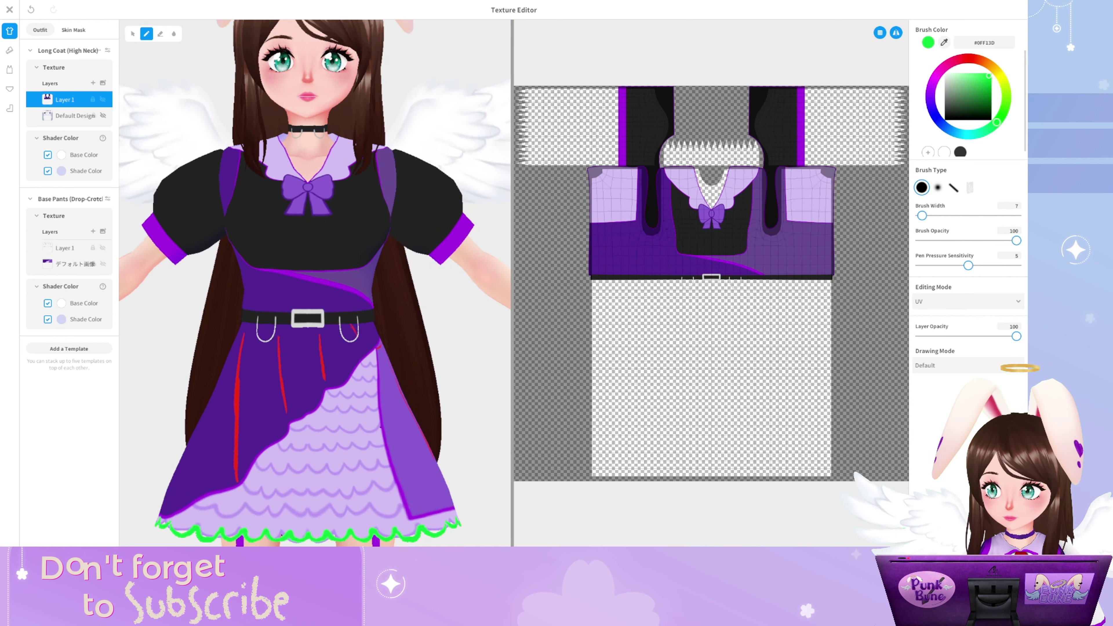
pyautogui.click(973, 58)
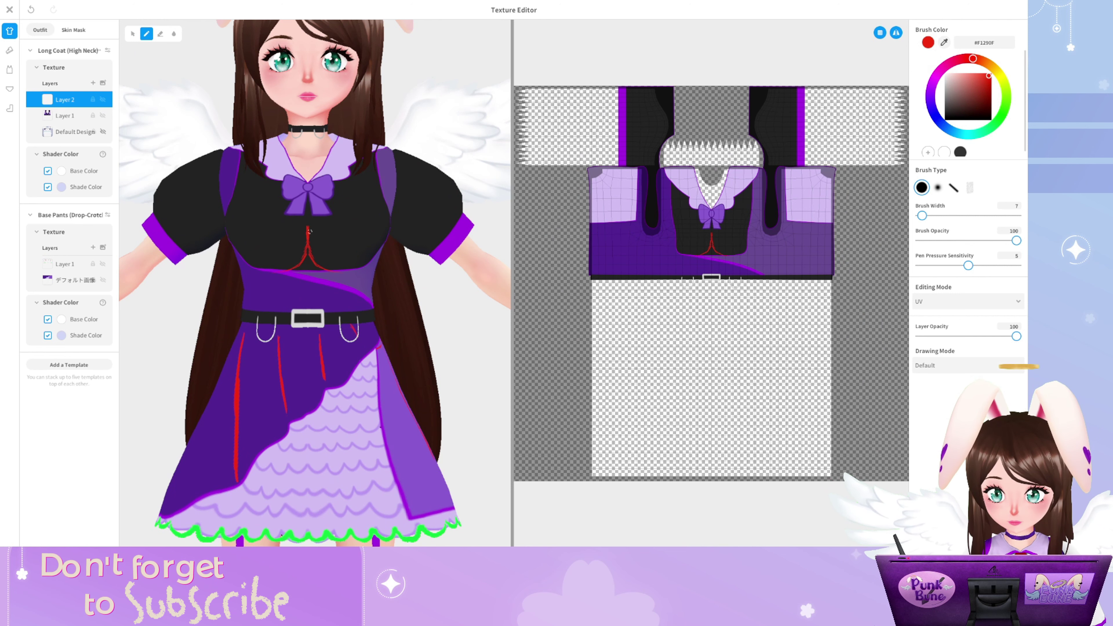
pyautogui.moveTo(366, 212); pyautogui.dragTo(306, 233)
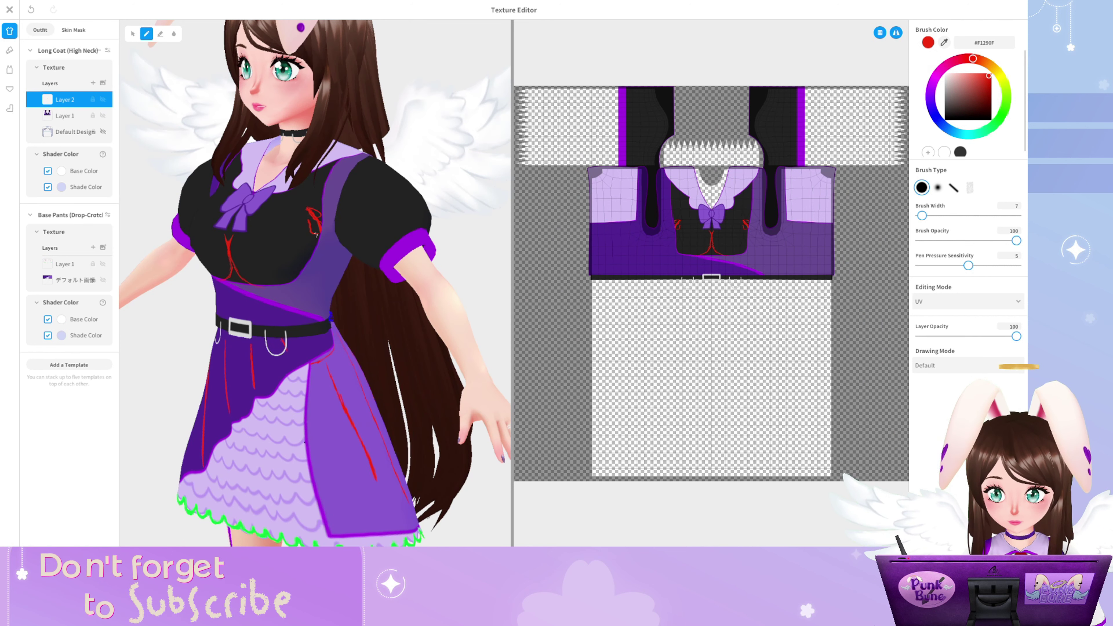
pyautogui.press('e')
pyautogui.press('p')
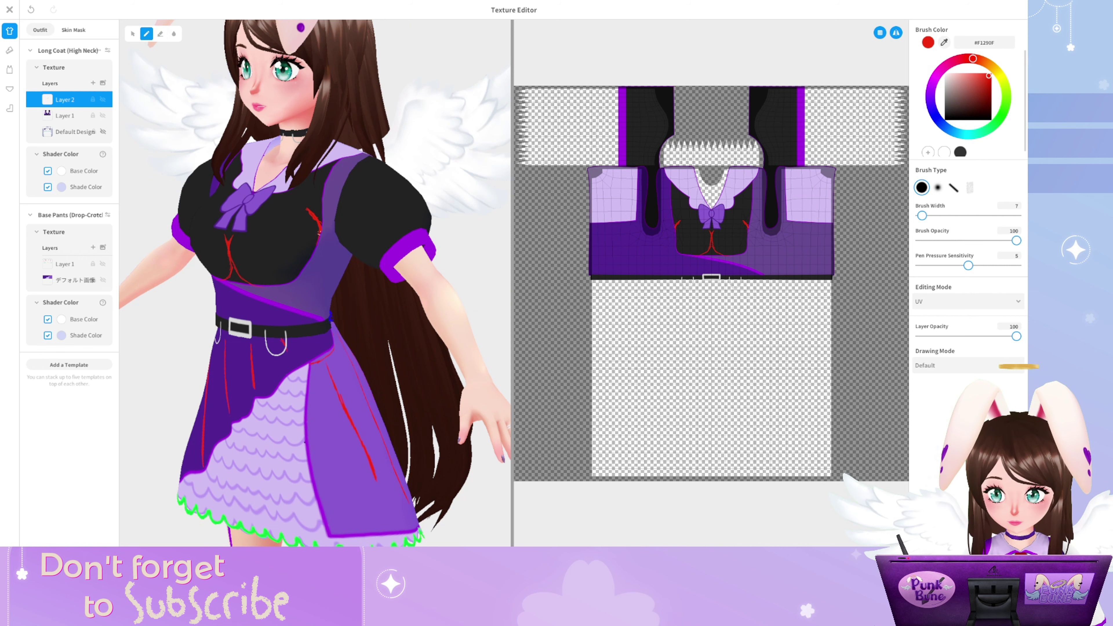
pyautogui.moveTo(276, 286); pyautogui.dragTo(381, 285)
pyautogui.press('e')
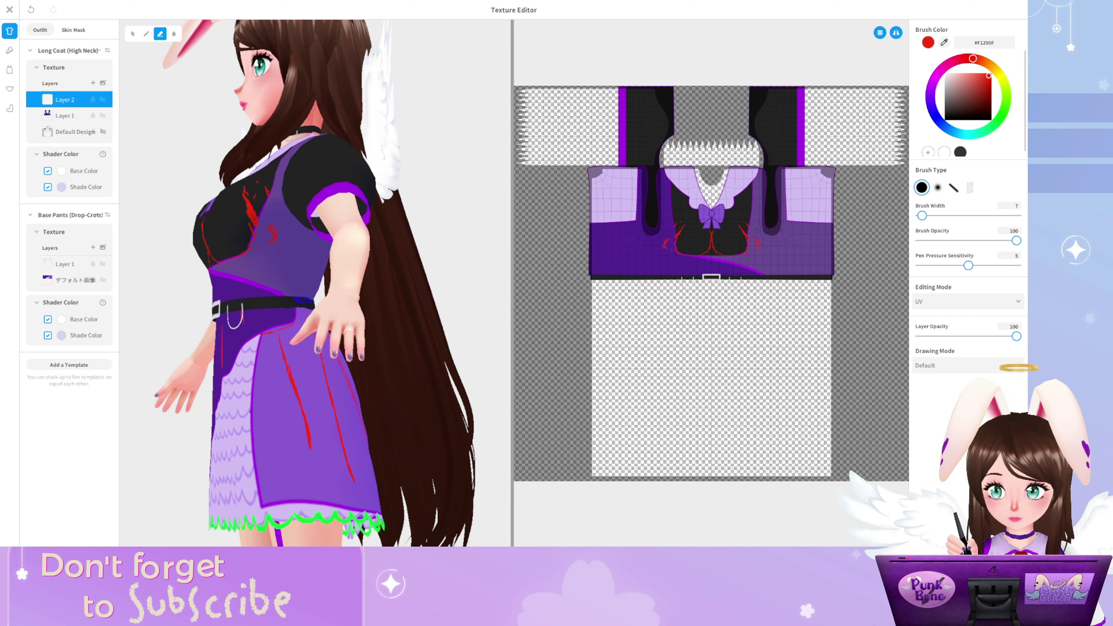
pyautogui.moveTo(351, 285); pyautogui.dragTo(294, 285)
# Paint red veins across the coat's bodice and bow on Layer 2
pyautogui.scroll(2, 307, 285)
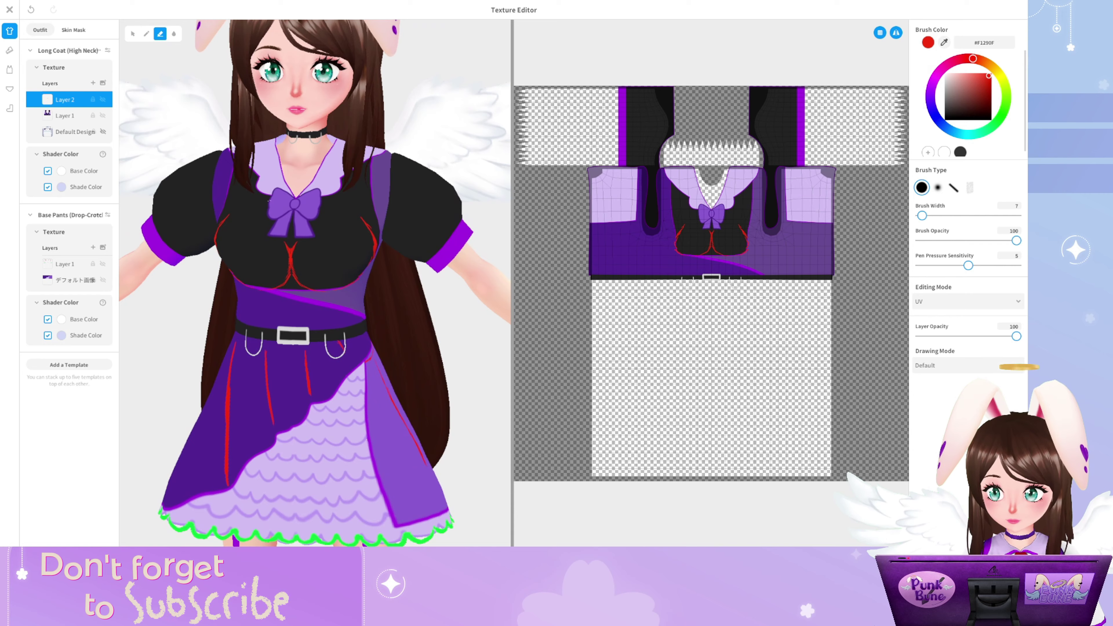
pyautogui.scroll(8, 271, 260)
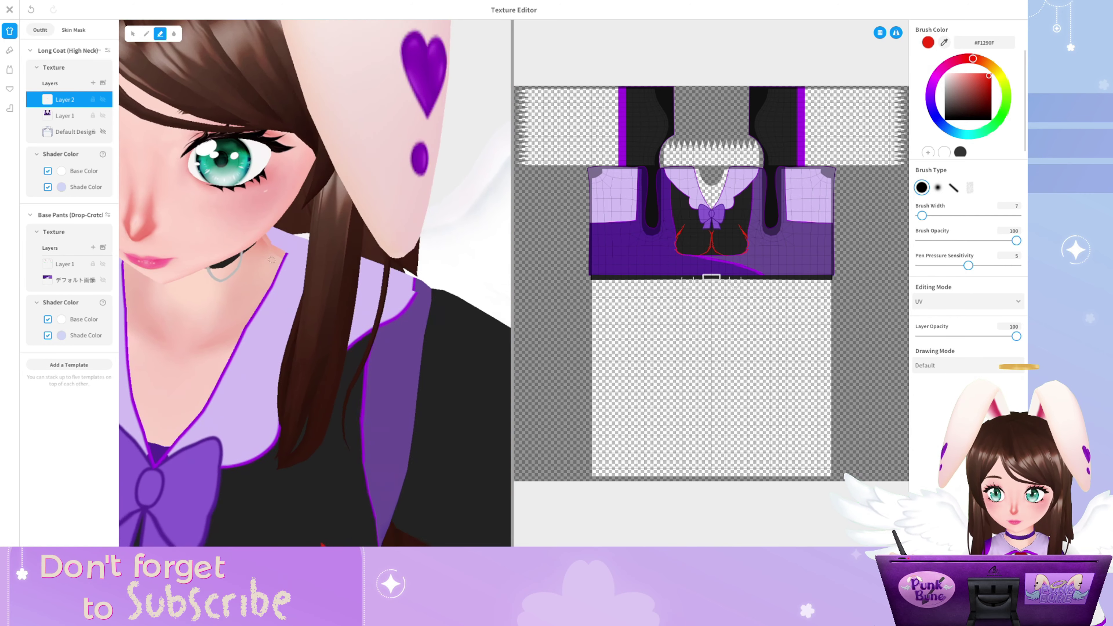
pyautogui.moveTo(271, 260); pyautogui.dragTo(281, 257)
pyautogui.press('p')
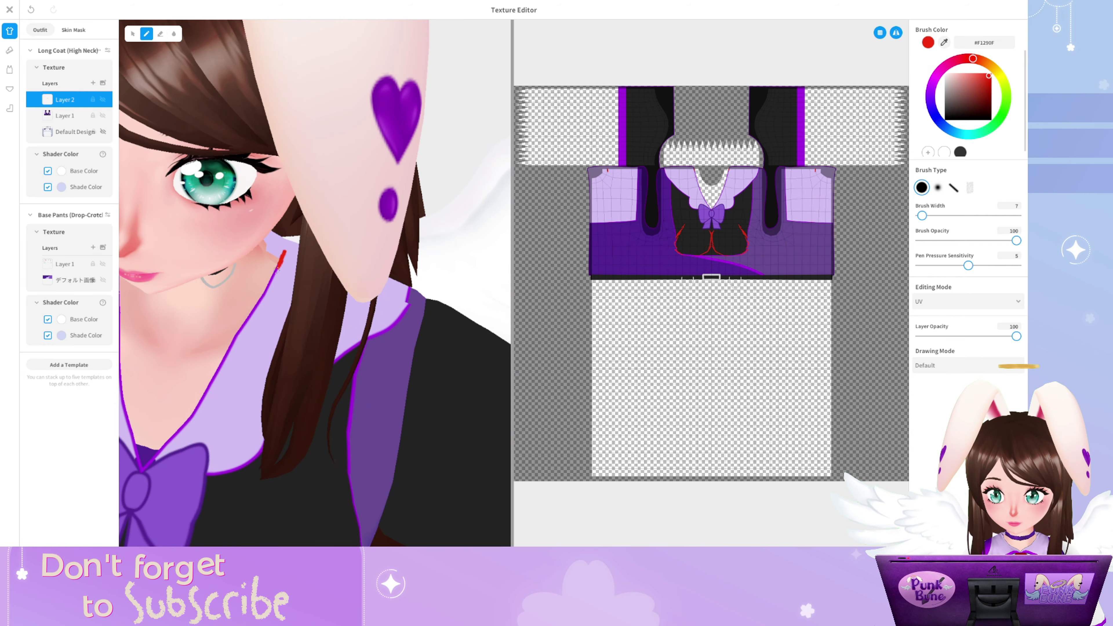
pyautogui.scroll(-5, 280, 262)
pyautogui.moveTo(279, 261)
pyautogui.mouseDown()
pyautogui.moveTo(184, 272)
pyautogui.moveTo(271, 281)
pyautogui.mouseUp()
pyautogui.scroll(6, 165, 277)
pyautogui.scroll(-5, 223, 287)
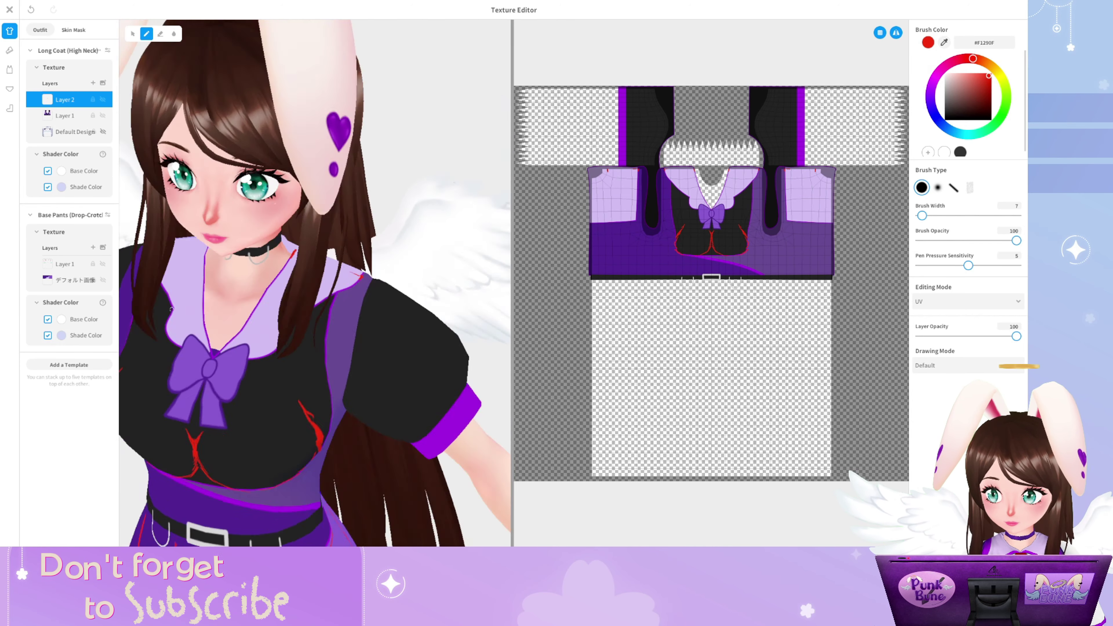
pyautogui.scroll(6, 309, 279)
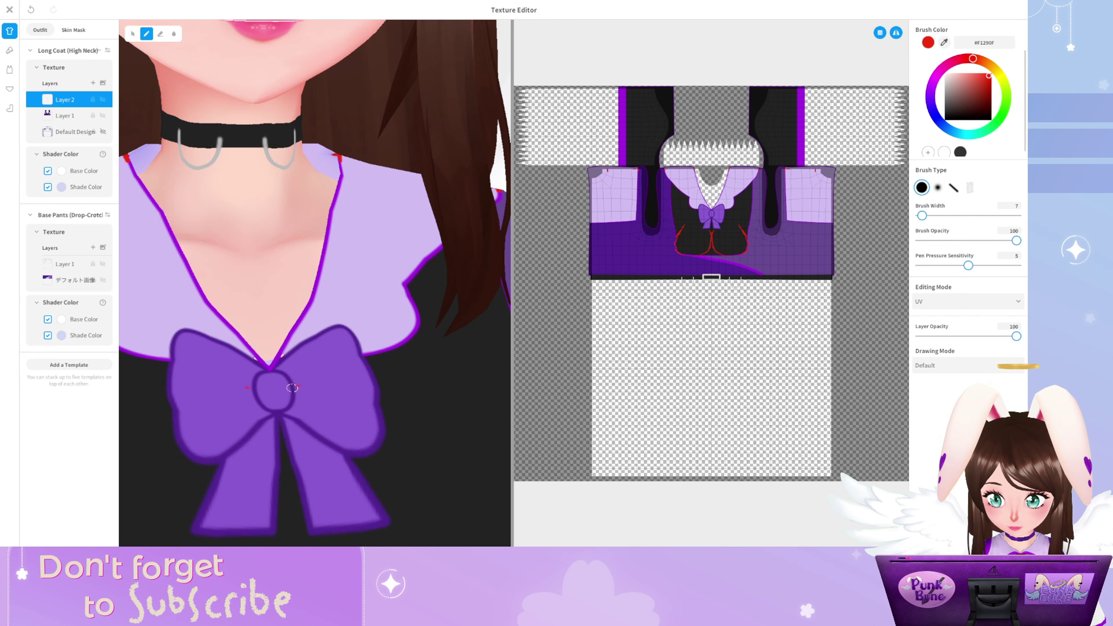
pyautogui.moveTo(300, 415); pyautogui.dragTo(368, 445)
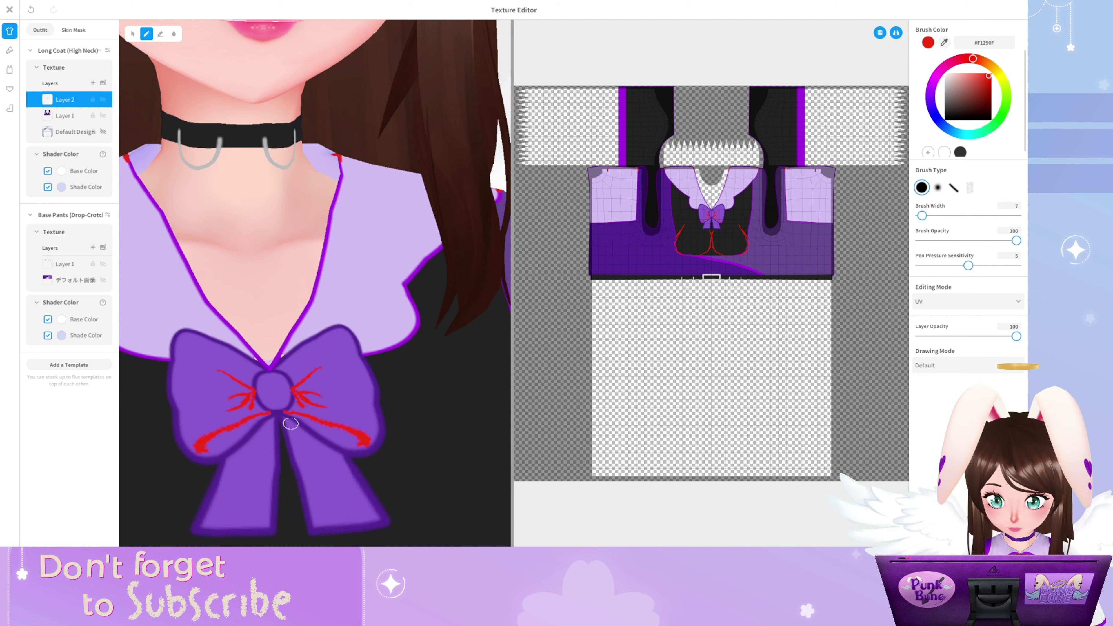
pyautogui.moveTo(263, 421); pyautogui.dragTo(245, 487)
pyautogui.scroll(-5, 286, 448)
# Check the veins from side and back views, and open the Body Suit texture
pyautogui.moveTo(286, 448); pyautogui.dragTo(307, 351)
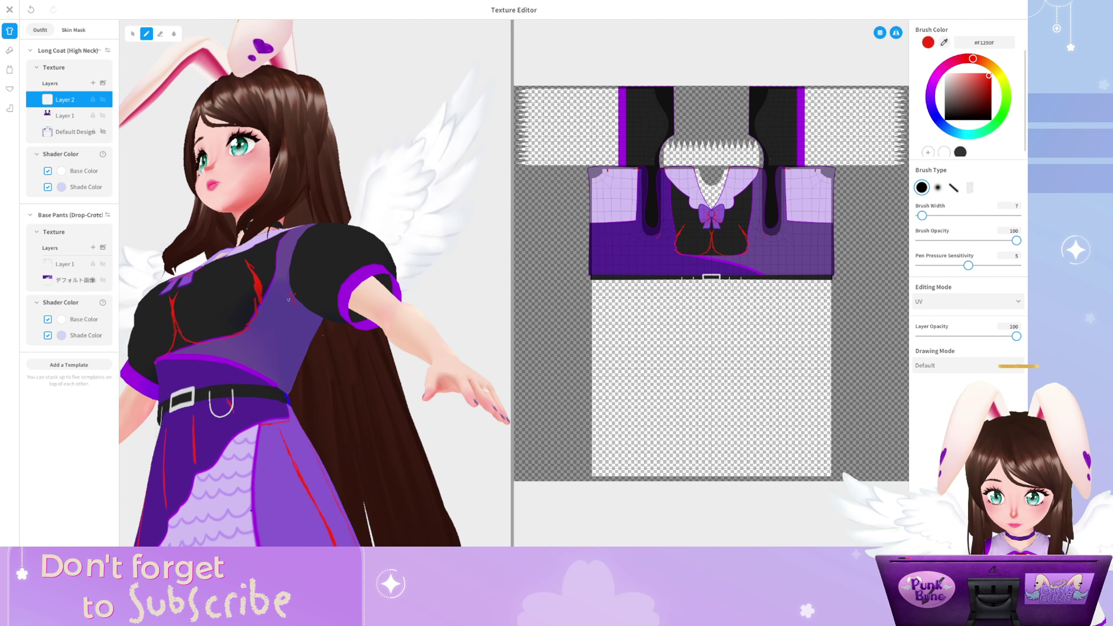
pyautogui.moveTo(282, 280); pyautogui.dragTo(246, 319)
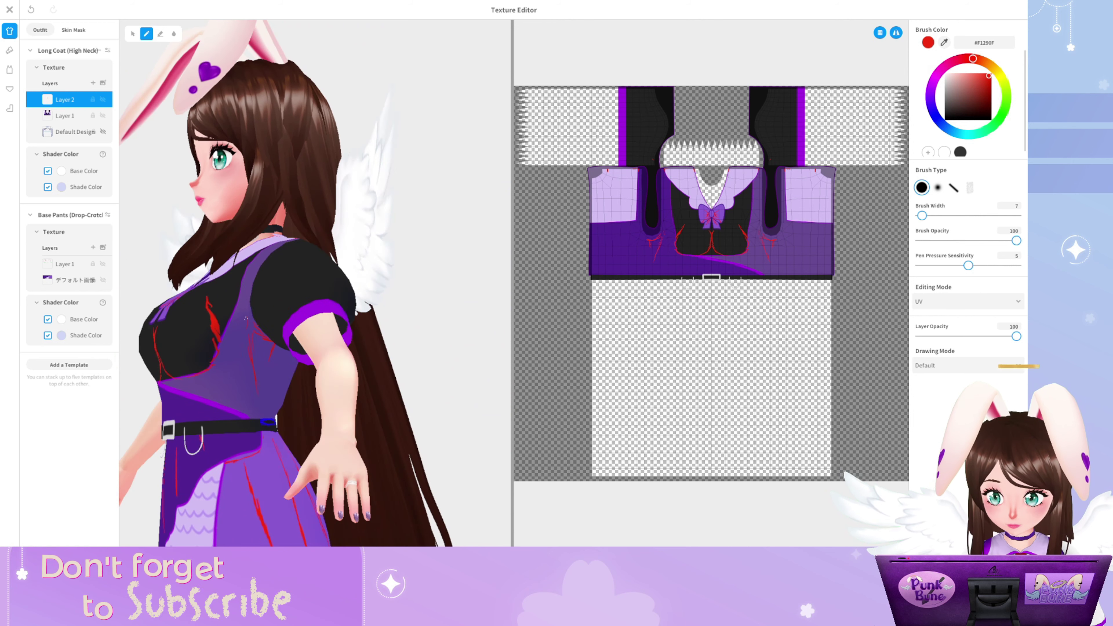
pyautogui.moveTo(255, 399)
pyautogui.mouseDown()
pyautogui.moveTo(263, 327)
pyautogui.moveTo(281, 351)
pyautogui.moveTo(302, 351)
pyautogui.moveTo(302, 395)
pyautogui.moveTo(302, 342)
pyautogui.moveTo(263, 307)
pyautogui.moveTo(316, 303)
pyautogui.moveTo(286, 321)
pyautogui.moveTo(327, 260)
pyautogui.moveTo(400, 357)
pyautogui.mouseUp()
pyautogui.scroll(-6, 355, 324)
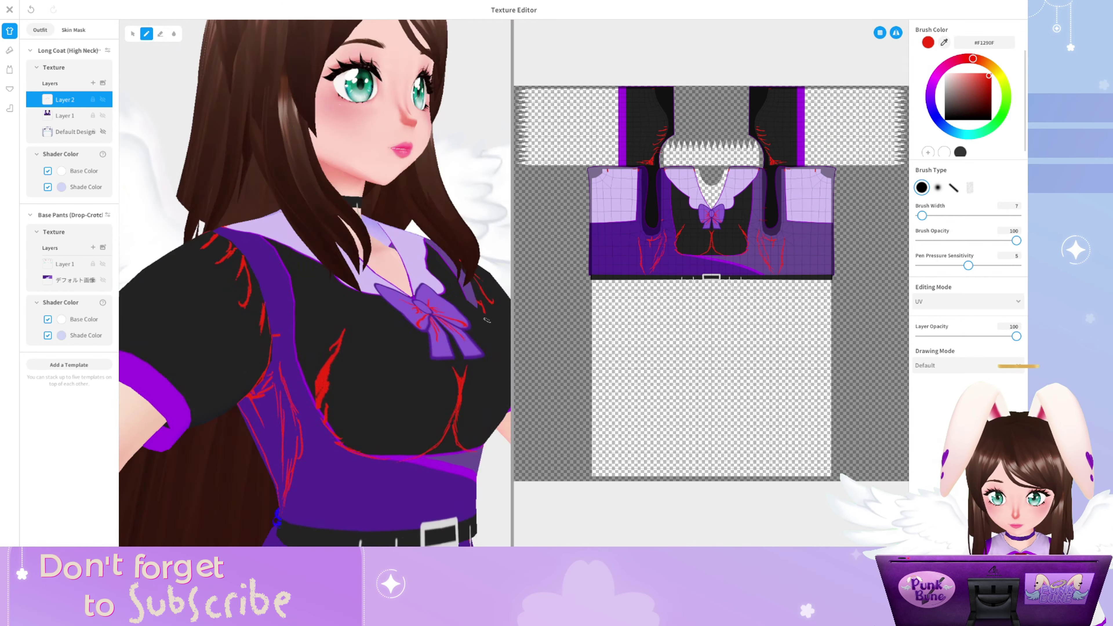
pyautogui.moveTo(355, 324); pyautogui.dragTo(298, 327)
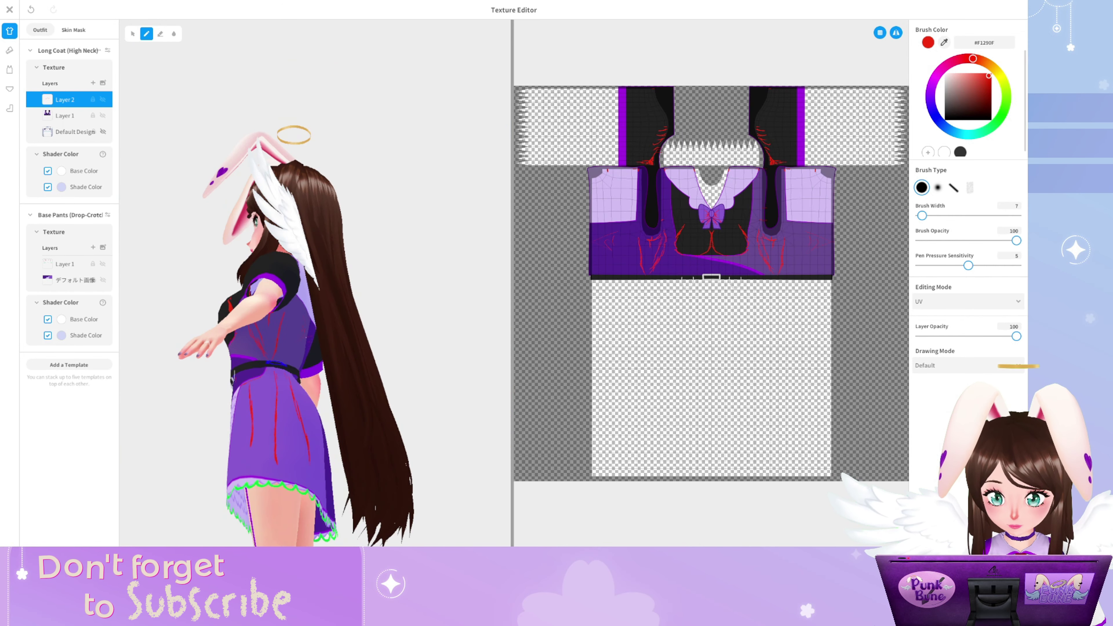
pyautogui.moveTo(315, 285); pyautogui.dragTo(381, 285)
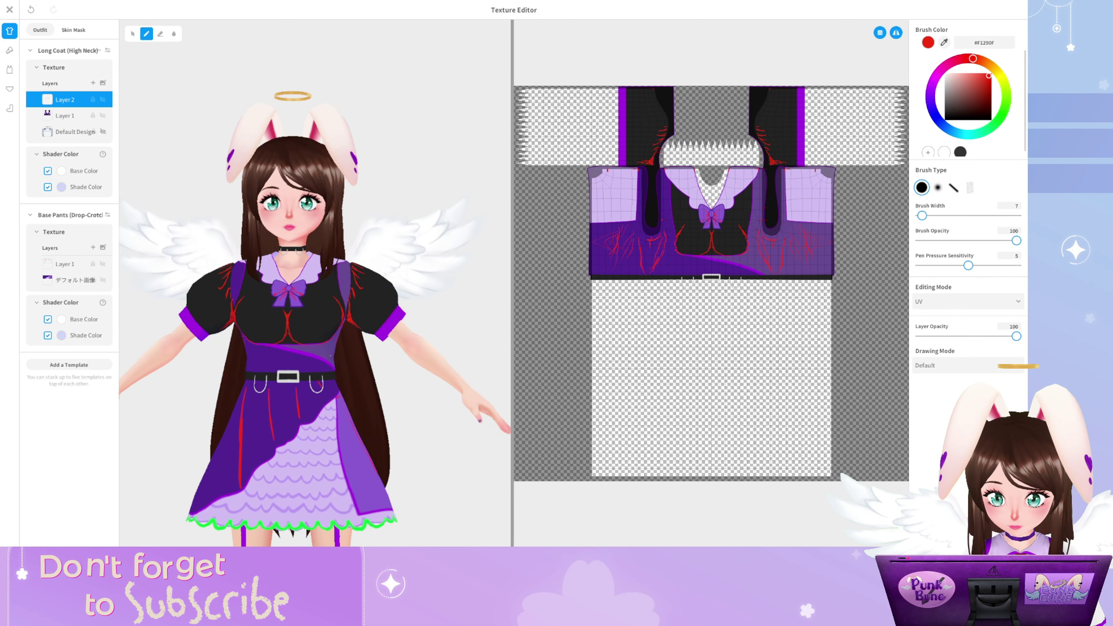
pyautogui.scroll(4, 315, 351)
pyautogui.click(10, 108)
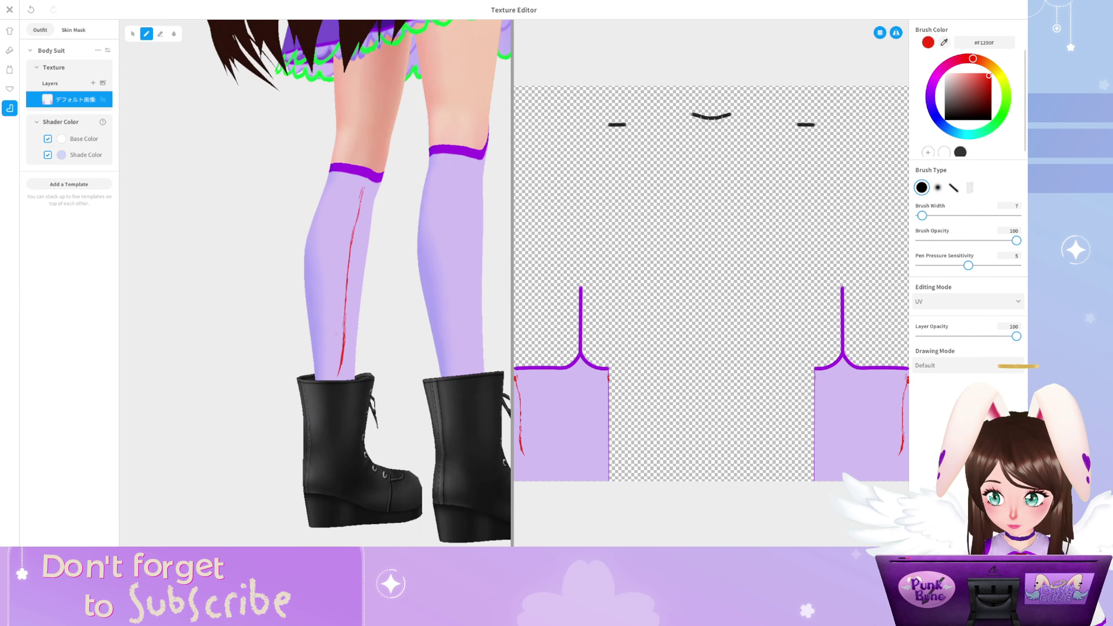
# Paint branching red scratch veins down both socks and switch the brush colour to yellow #F1D00F
pyautogui.moveTo(244, 263); pyautogui.dragTo(249, 380)
pyautogui.moveTo(255, 296); pyautogui.dragTo(252, 362)
pyautogui.moveTo(276, 281); pyautogui.dragTo(266, 353)
pyautogui.moveTo(267, 348); pyautogui.dragTo(262, 378)
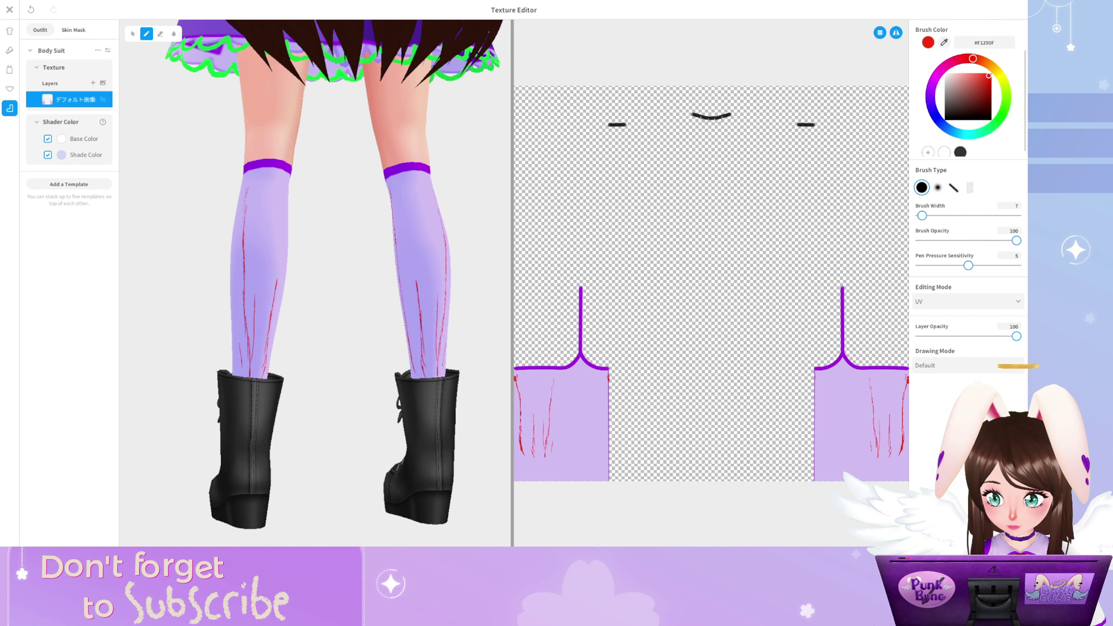
pyautogui.moveTo(263, 231)
pyautogui.mouseDown()
pyautogui.moveTo(281, 279)
pyautogui.moveTo(272, 335)
pyautogui.mouseUp()
pyautogui.moveTo(246, 197); pyautogui.dragTo(238, 295)
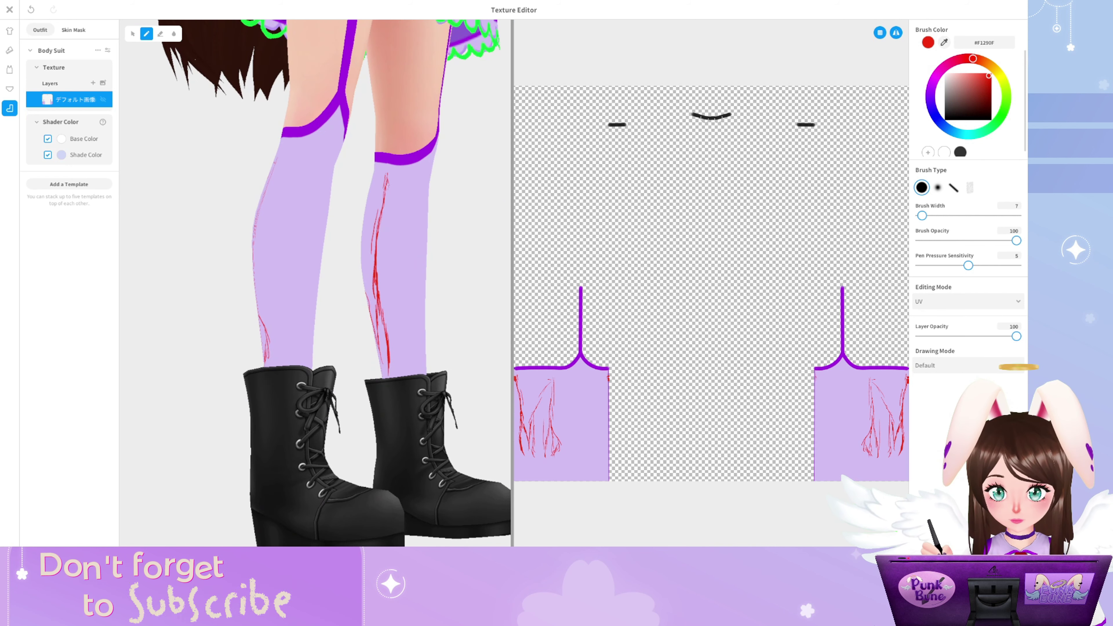
pyautogui.moveTo(388, 184); pyautogui.dragTo(408, 378)
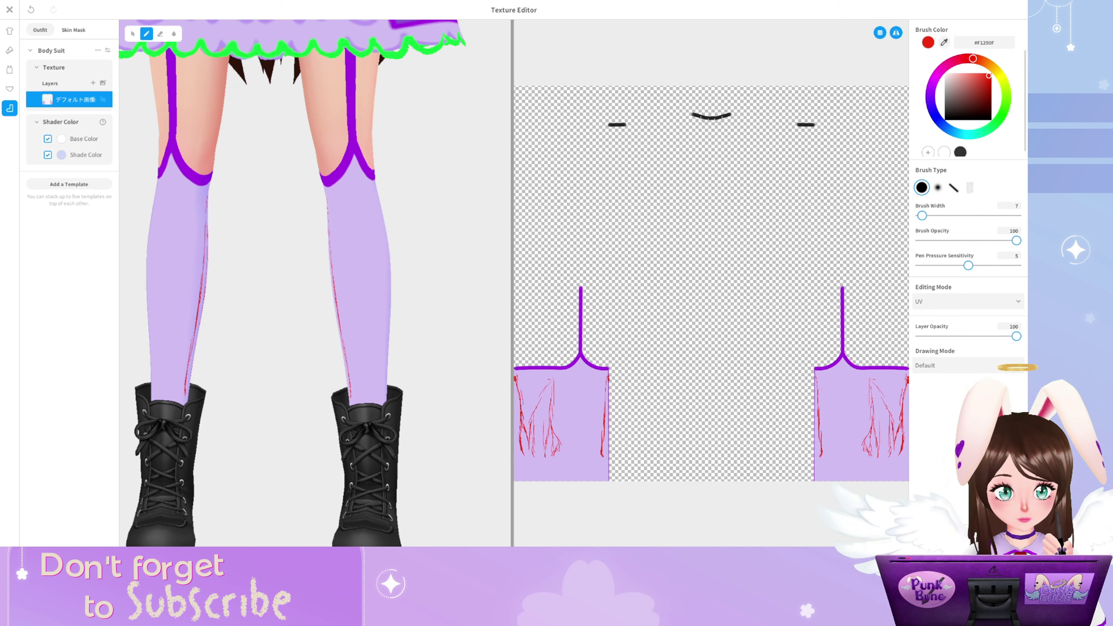
pyautogui.moveTo(974, 58); pyautogui.dragTo(999, 73)
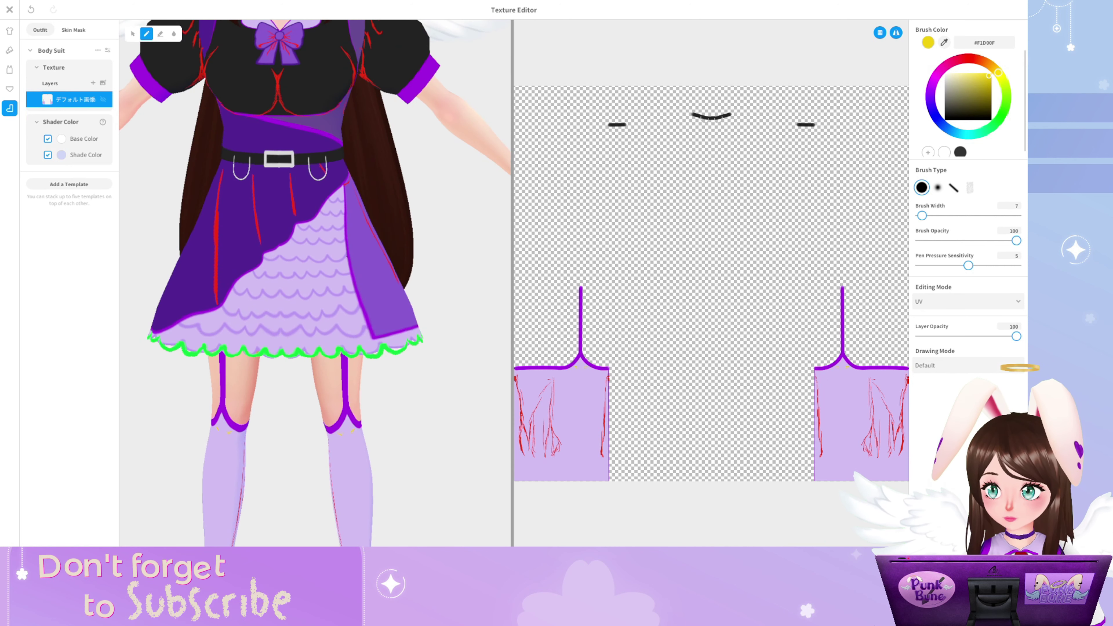
# Back on the coat's layers, paint yellow crescent marks on both chest sides and the right sleeve
pyautogui.click(103, 99)
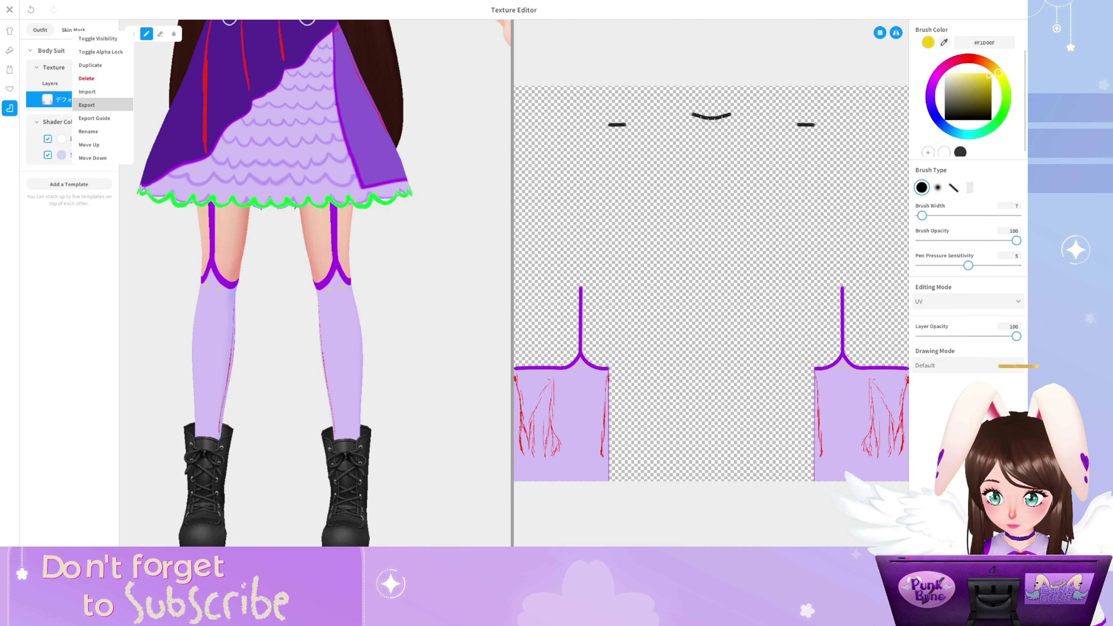
pyautogui.press('Escape')
pyautogui.moveTo(281, 308); pyautogui.dragTo(254, 257)
pyautogui.click(255, 257)
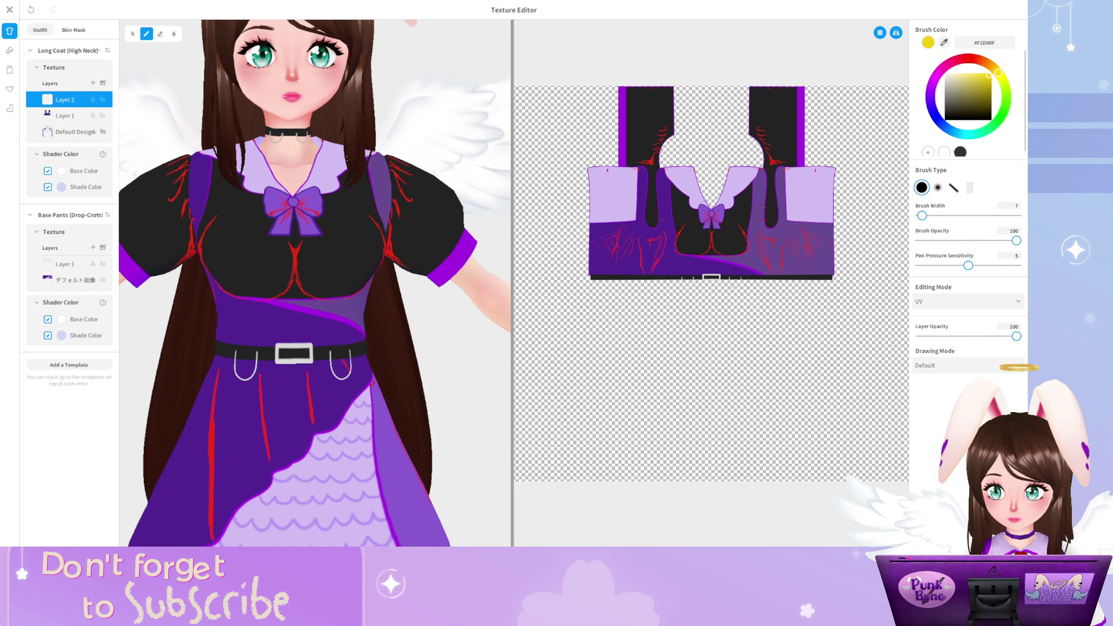
pyautogui.moveTo(221, 236); pyautogui.dragTo(232, 222)
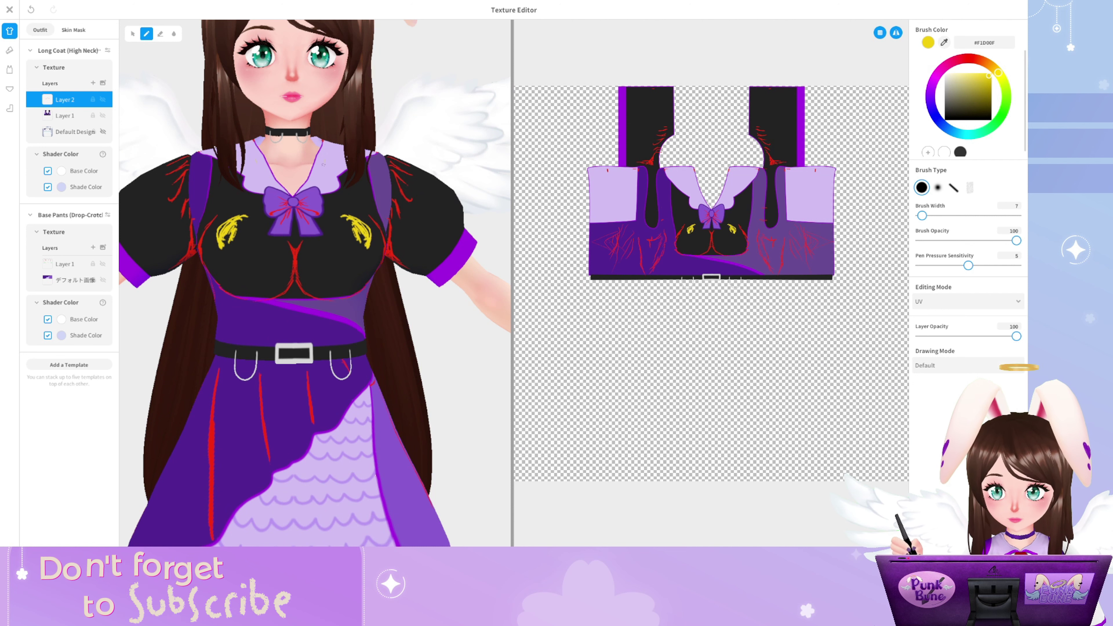
pyautogui.moveTo(306, 263)
pyautogui.mouseDown()
pyautogui.moveTo(246, 263)
pyautogui.moveTo(248, 278)
pyautogui.mouseUp()
pyautogui.moveTo(318, 240)
pyautogui.mouseDown()
pyautogui.moveTo(330, 256)
pyautogui.moveTo(322, 239)
pyautogui.moveTo(316, 263)
pyautogui.moveTo(359, 263)
pyautogui.mouseUp()
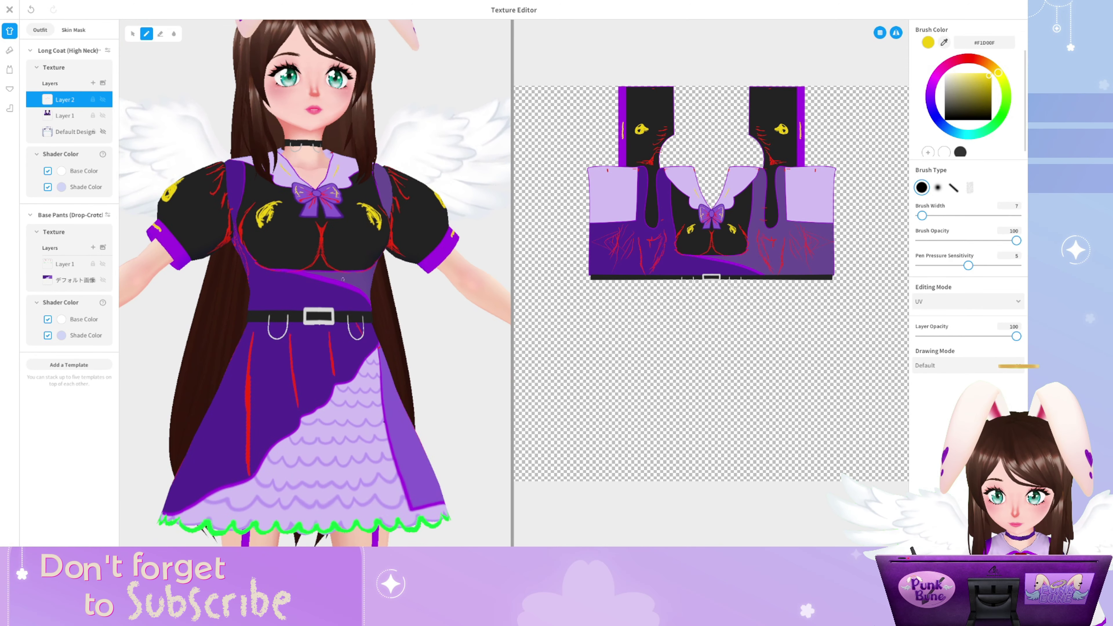
# Switch the brush to red, dab a small red mark on the belt, and open Layer 2's menu
pyautogui.click(973, 58)
pyautogui.scroll(2, 711, 184)
pyautogui.scroll(2, 255, 303)
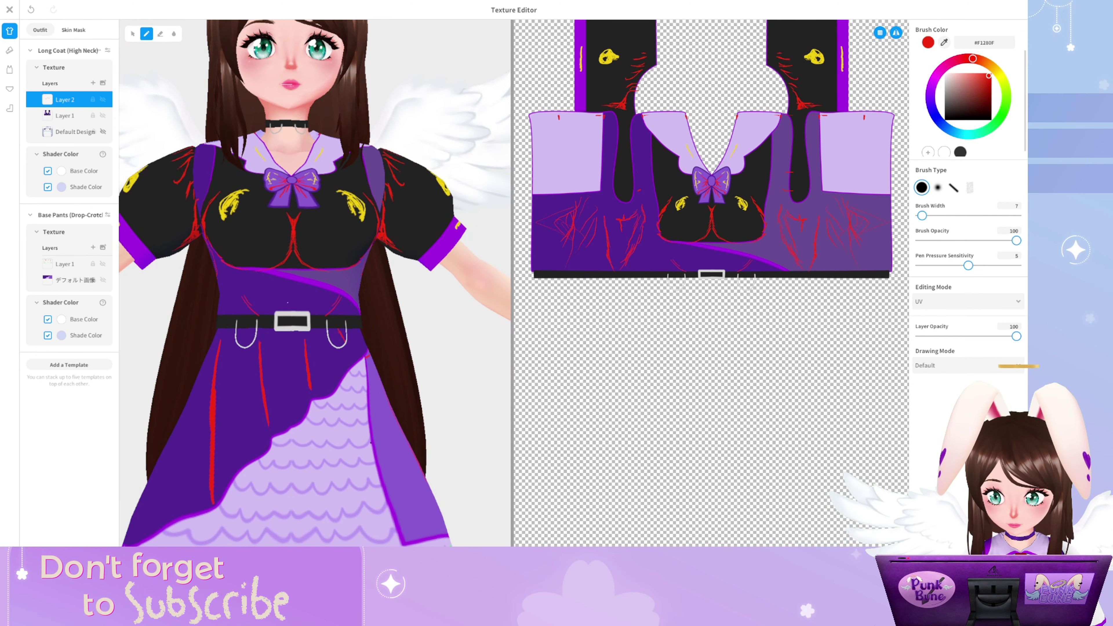
pyautogui.moveTo(341, 288)
pyautogui.mouseDown()
pyautogui.moveTo(215, 281)
pyautogui.moveTo(337, 280)
pyautogui.mouseUp()
pyautogui.scroll(-3, 315, 283)
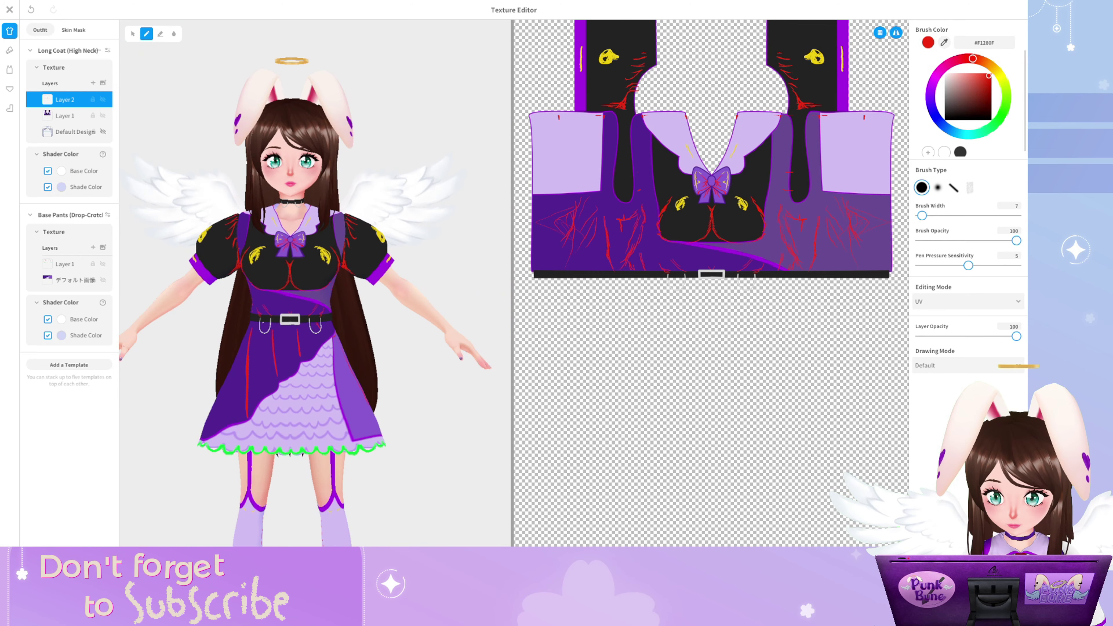
pyautogui.scroll(1, 315, 283)
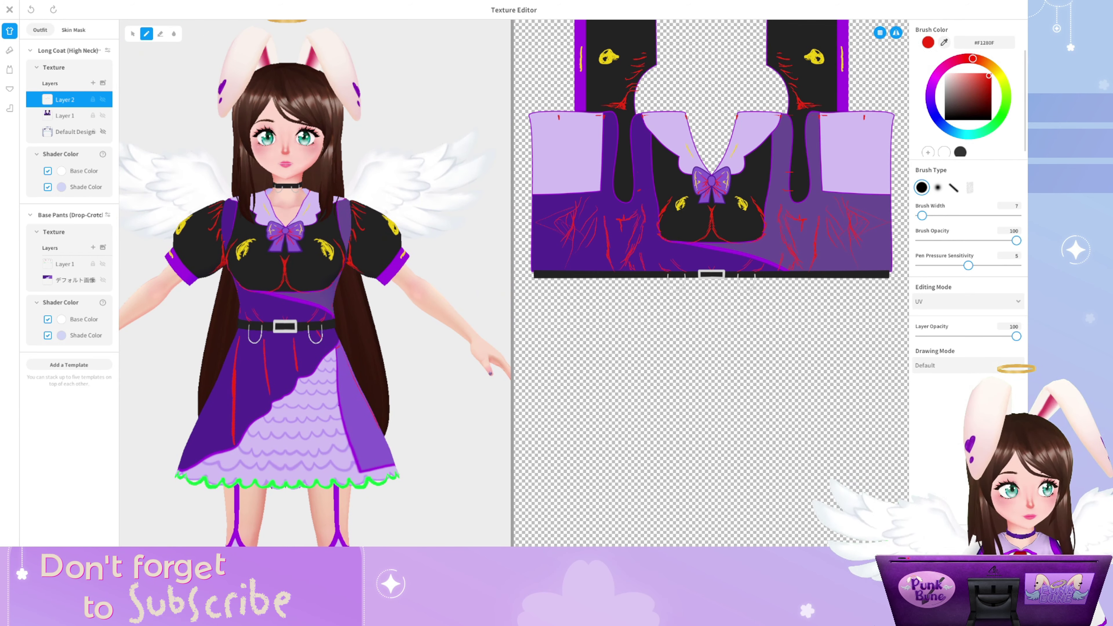
pyautogui.scroll(2, 315, 283)
pyautogui.click(276, 327)
pyautogui.press('e')
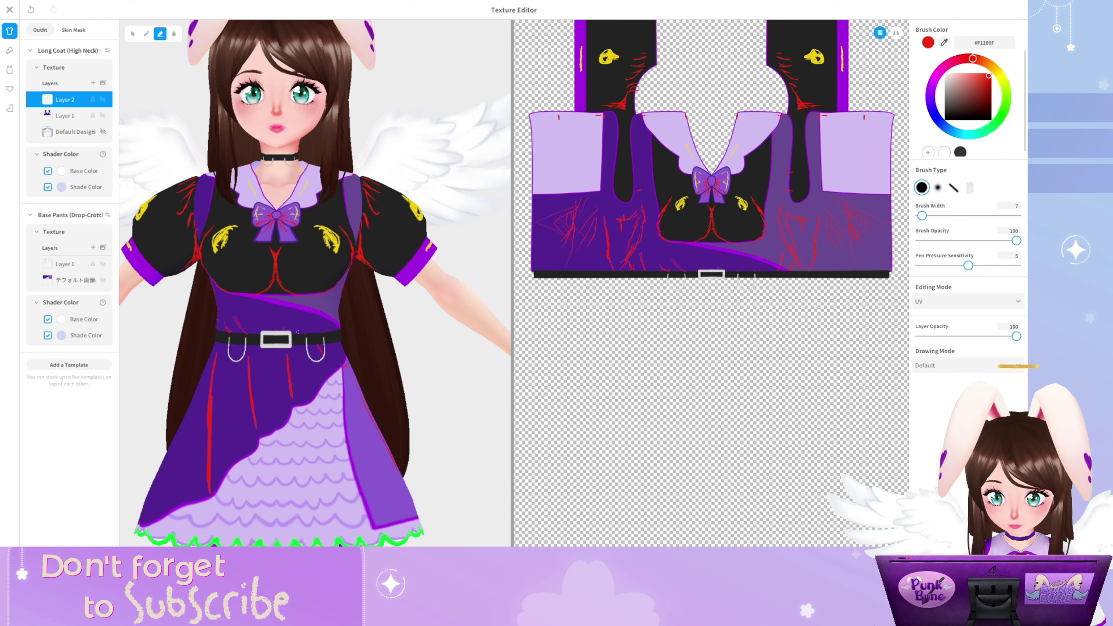
pyautogui.press('p')
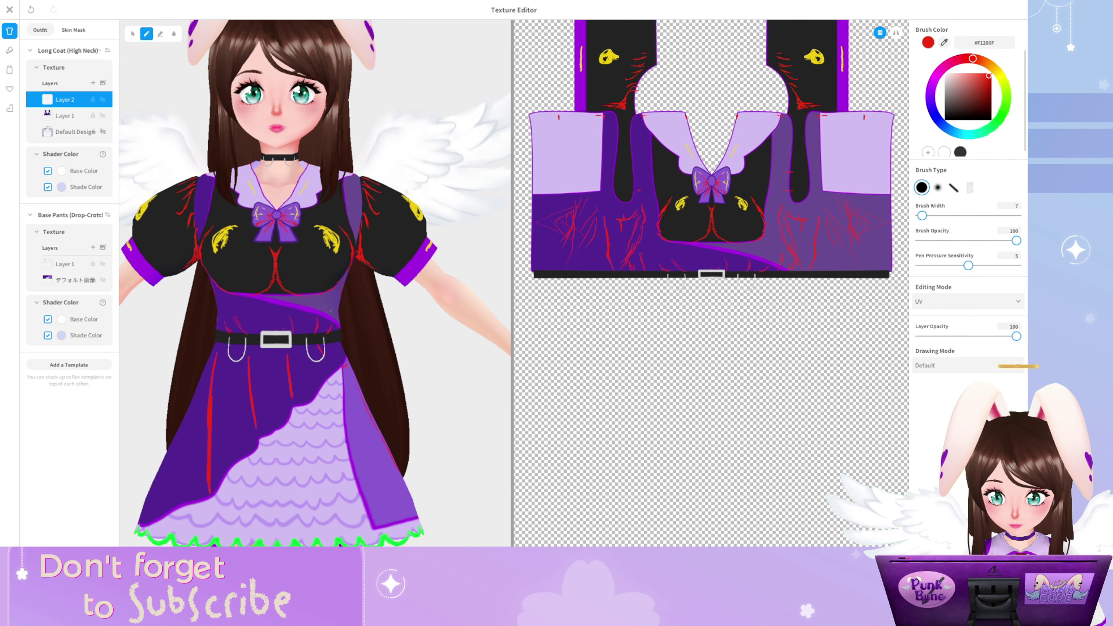
pyautogui.scroll(-3, 331, 311)
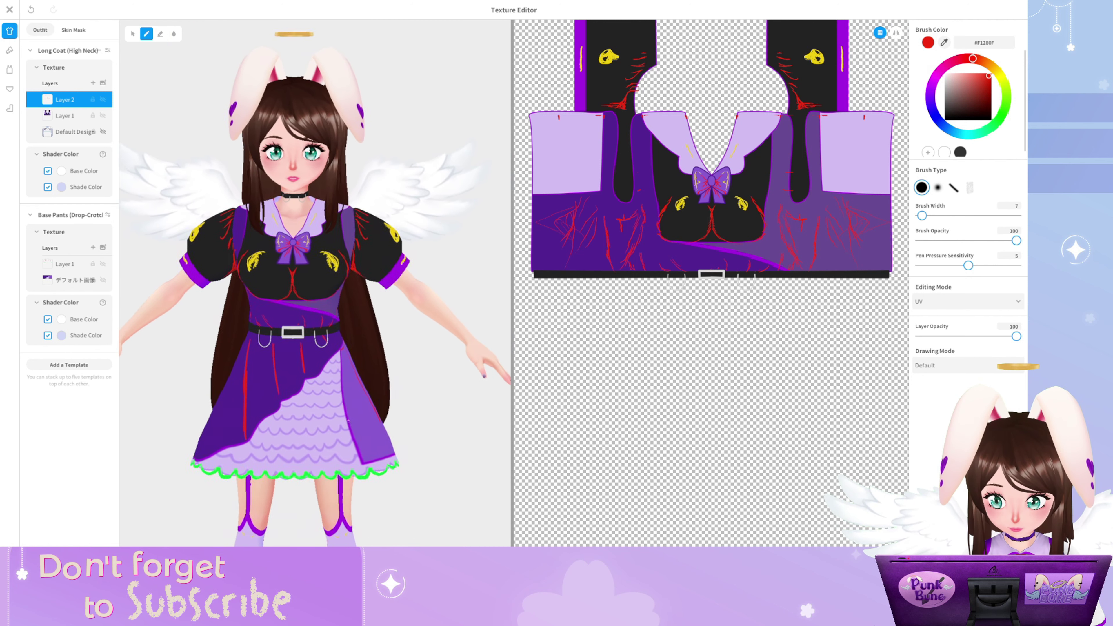
pyautogui.rightClick(82, 99)
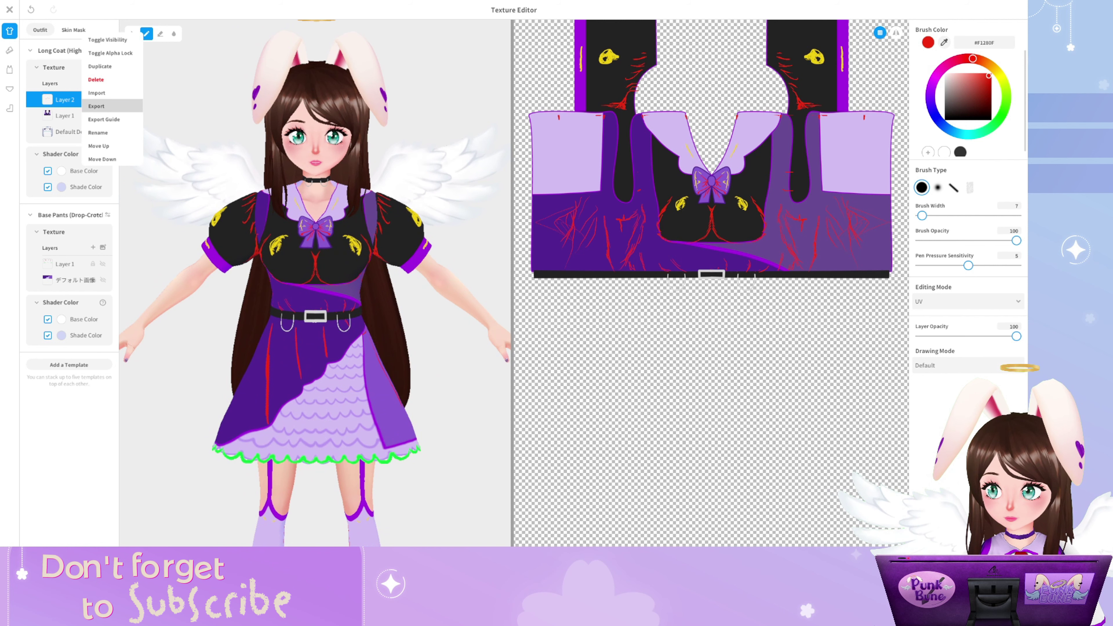
# In SAI, draw a straight guide line across the top of the skirt texture
pyautogui.click(96, 106)
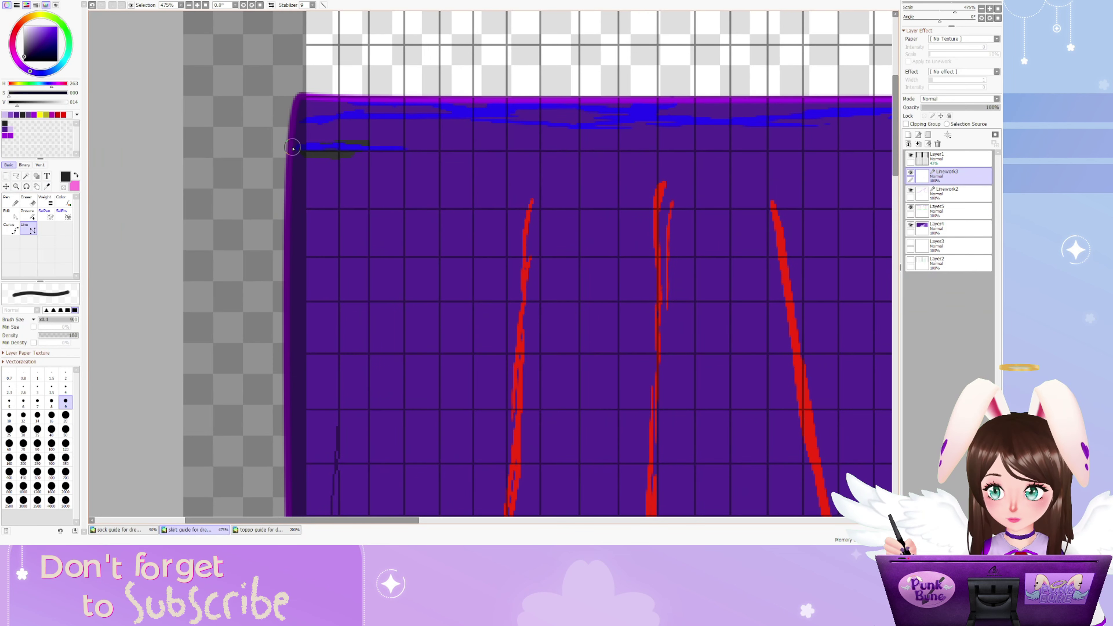
pyautogui.scroll(-3, 695, 159)
pyautogui.moveTo(293, 148)
pyautogui.mouseDown()
pyautogui.moveTo(696, 159)
pyautogui.moveTo(870, 112)
pyautogui.moveTo(824, 166)
pyautogui.moveTo(745, 187)
pyautogui.moveTo(755, 198)
pyautogui.mouseUp()
pyautogui.scroll(2, 824, 167)
pyautogui.scroll(3, 821, 166)
pyautogui.press('e')
pyautogui.scroll(-2, 412, 188)
pyautogui.scroll(3, 412, 188)
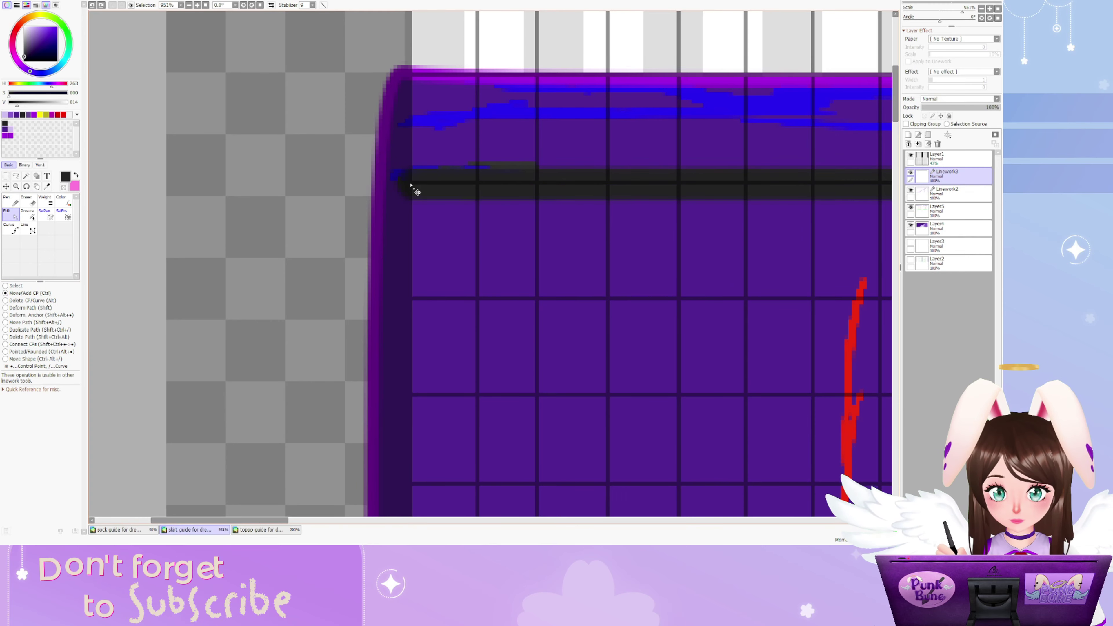
pyautogui.scroll(-4, 416, 191)
pyautogui.scroll(4, 823, 266)
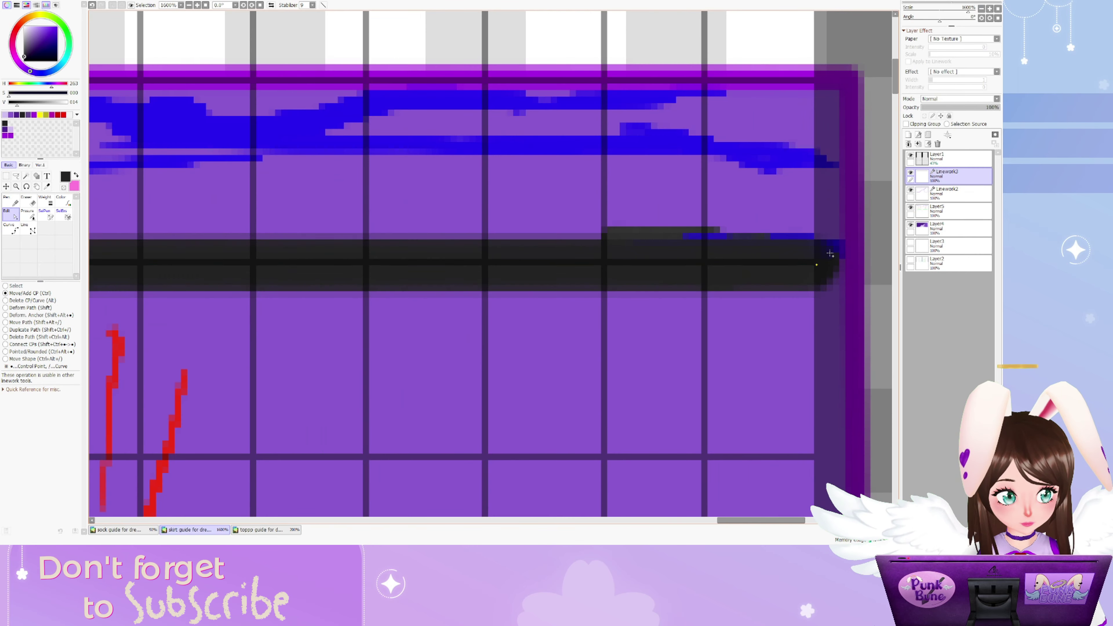
pyautogui.scroll(-4, 823, 266)
# Trace the waistband strip as a closed polyline and fill it black
pyautogui.click(28, 228)
pyautogui.scroll(2, 263, 233)
pyautogui.click(262, 236)
pyautogui.click(262, 196)
pyautogui.scroll(2, 263, 195)
pyautogui.scroll(3, 721, 206)
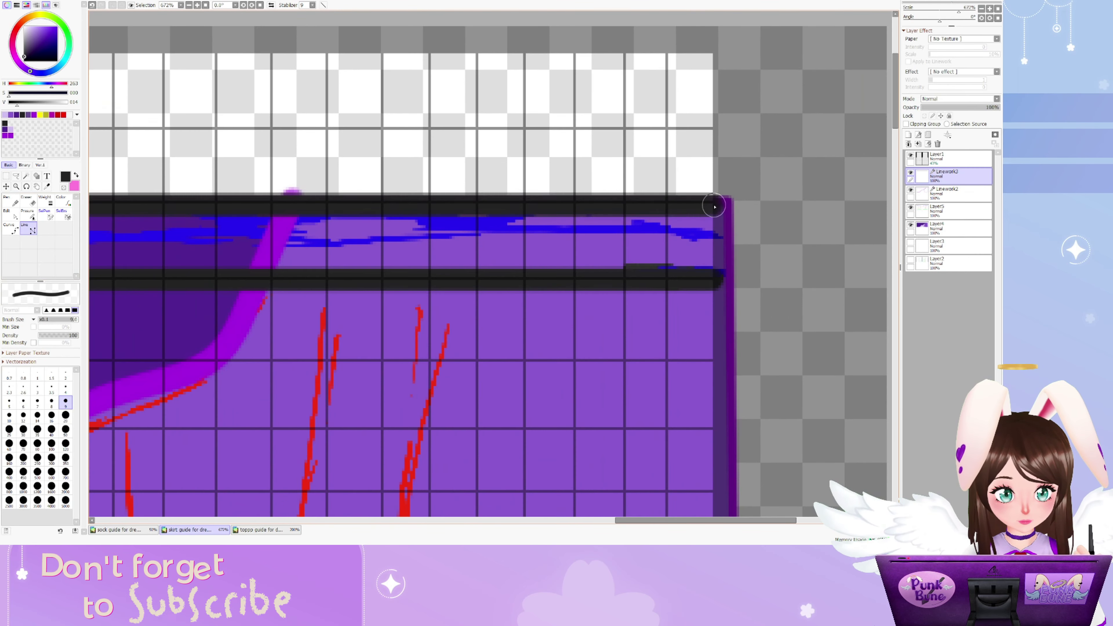
pyautogui.click(721, 200)
pyautogui.click(717, 286)
pyautogui.scroll(-5, 717, 286)
pyautogui.click(11, 201)
# Add a new layer, drop the waistband selection, and set Linework2's curve line width to 3.5
pyautogui.click(908, 135)
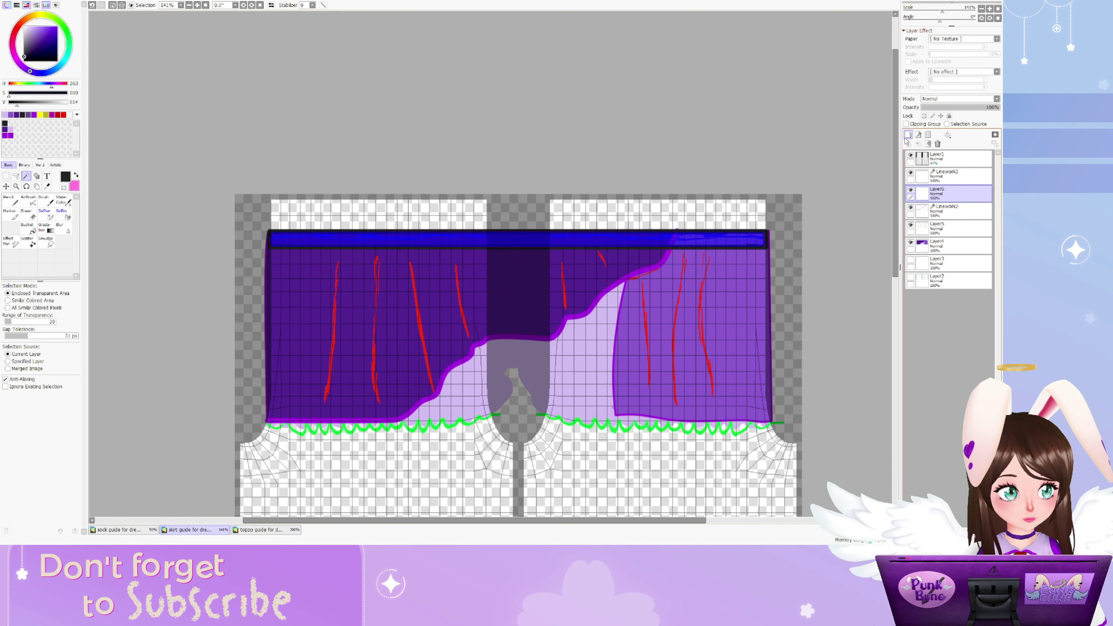
pyautogui.click(66, 463)
pyautogui.hotkey('ctrl', 'd')
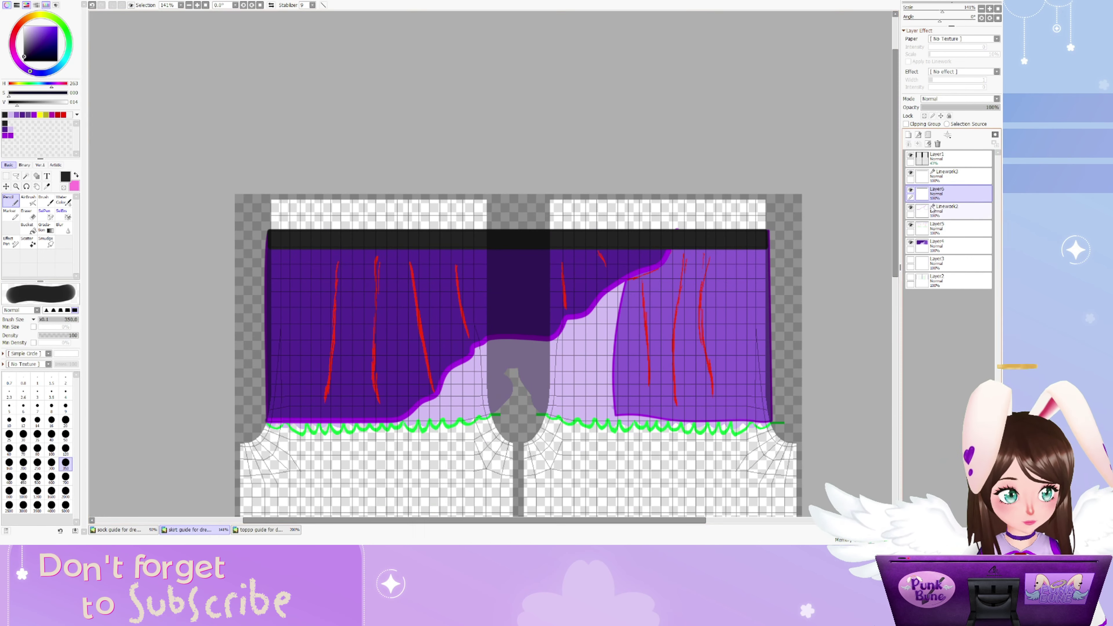
pyautogui.click(947, 209)
pyautogui.scroll(3, 485, 403)
pyautogui.click(10, 228)
pyautogui.click(66, 389)
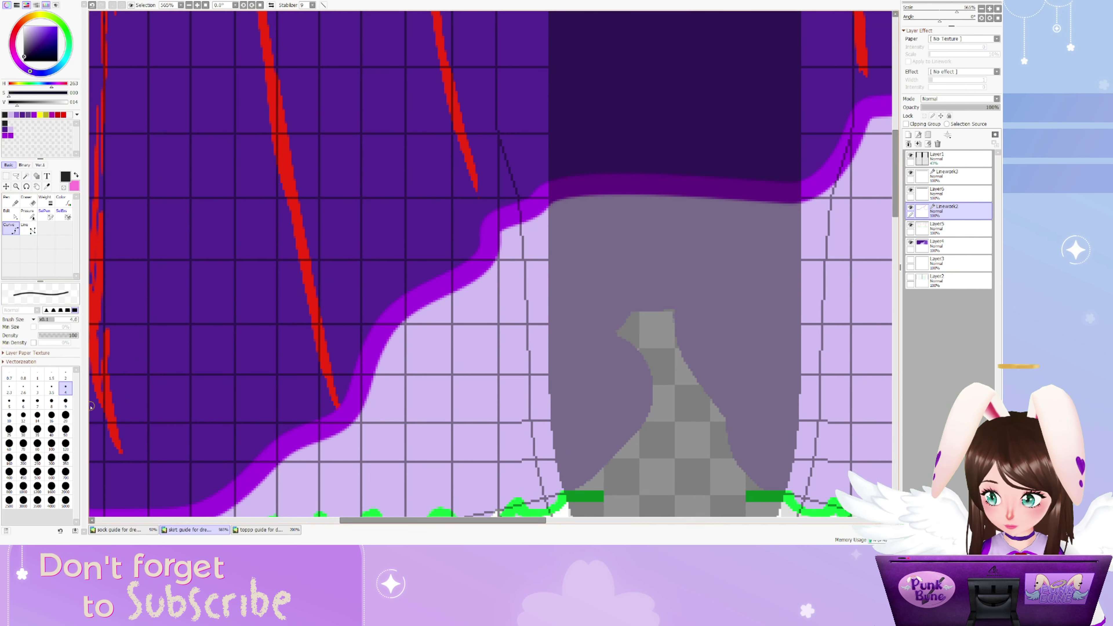
pyautogui.scroll(-4, 432, 262)
pyautogui.scroll(8, 432, 262)
pyautogui.click(52, 388)
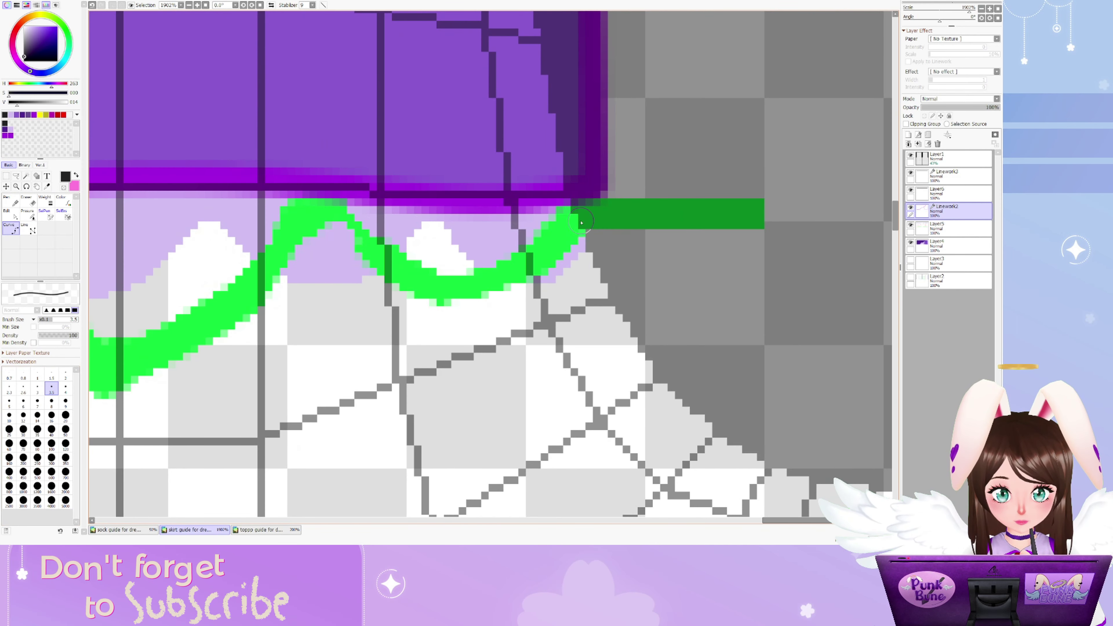
pyautogui.hotkey('ctrl', 'z')
pyautogui.scroll(-1, 491, 264)
# Pick a light lavender and lay a curve along the lower left of the green hem
pyautogui.click(11, 200)
pyautogui.moveTo(24, 56); pyautogui.dragTo(35, 29)
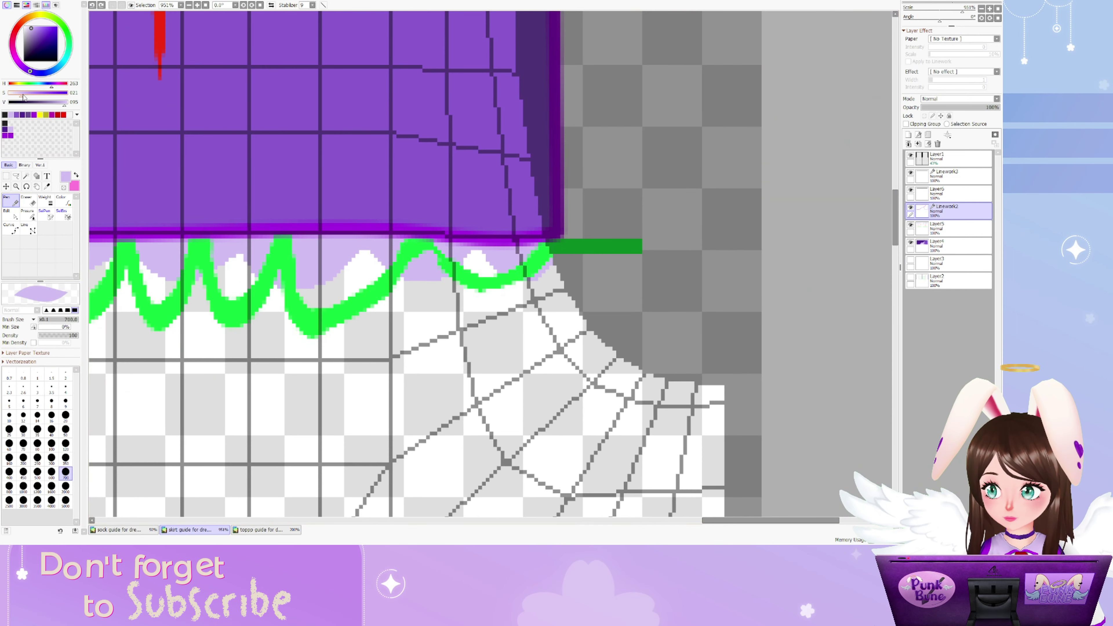
pyautogui.moveTo(66, 106); pyautogui.dragTo(61, 105)
pyautogui.click(11, 228)
pyautogui.scroll(1, 553, 274)
pyautogui.click(548, 222)
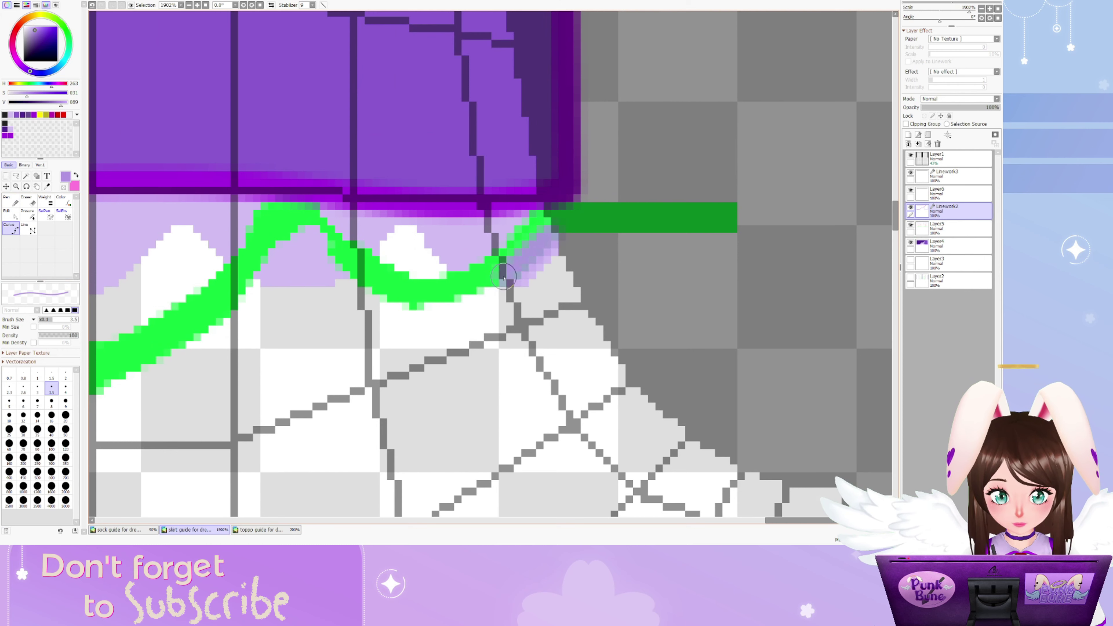
pyautogui.click(438, 288)
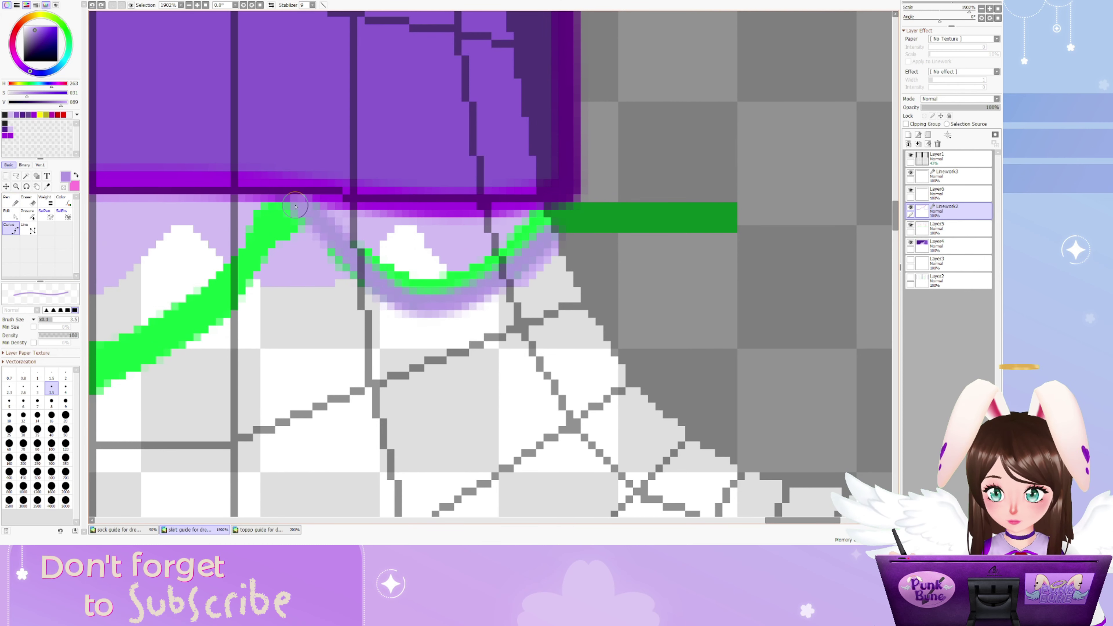
pyautogui.click(195, 336)
pyautogui.scroll(-5, 615, 167)
pyautogui.scroll(2, 615, 166)
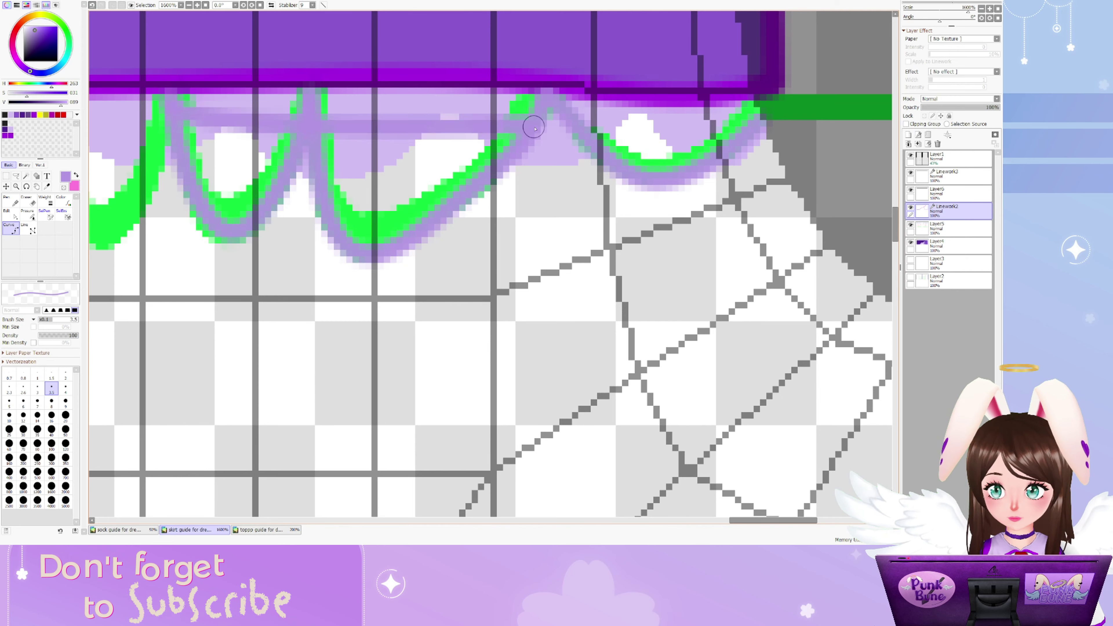
pyautogui.scroll(-1, 526, 113)
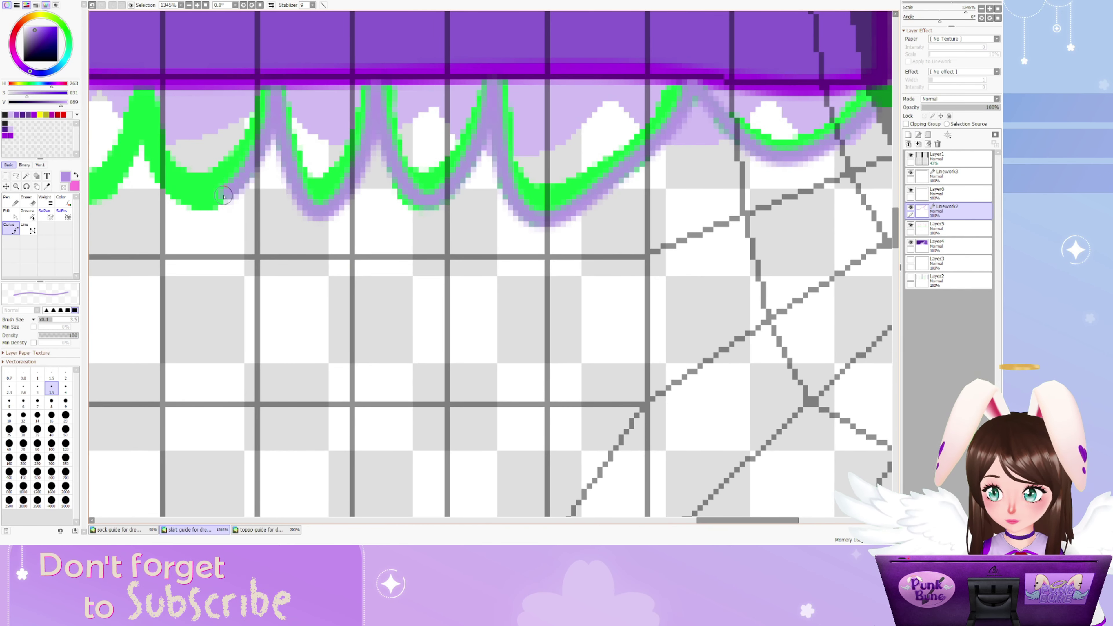
pyautogui.scroll(-5, 132, 156)
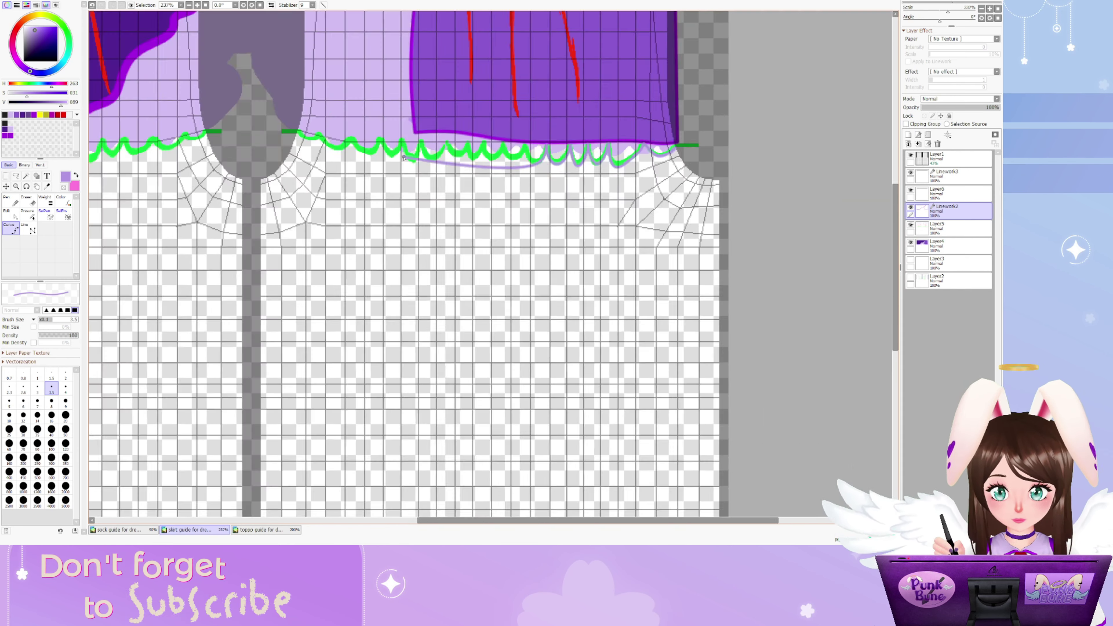
pyautogui.scroll(6, 263, 149)
pyautogui.scroll(-3, 351, 144)
pyautogui.scroll(2, 415, 142)
# Paint a lavender scallop beneath the green hem and erase overlapping green to reveal the scallops
pyautogui.moveTo(415, 143)
pyautogui.mouseDown()
pyautogui.moveTo(414, 168)
pyautogui.moveTo(342, 228)
pyautogui.mouseUp()
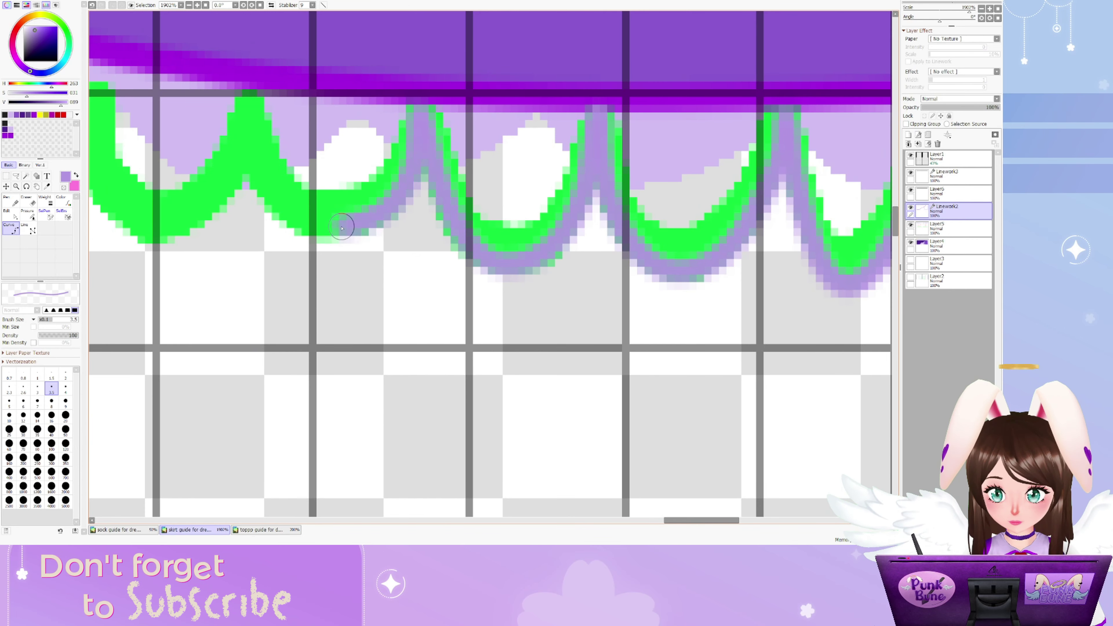
pyautogui.scroll(-4, 237, 155)
pyautogui.scroll(3, 334, 139)
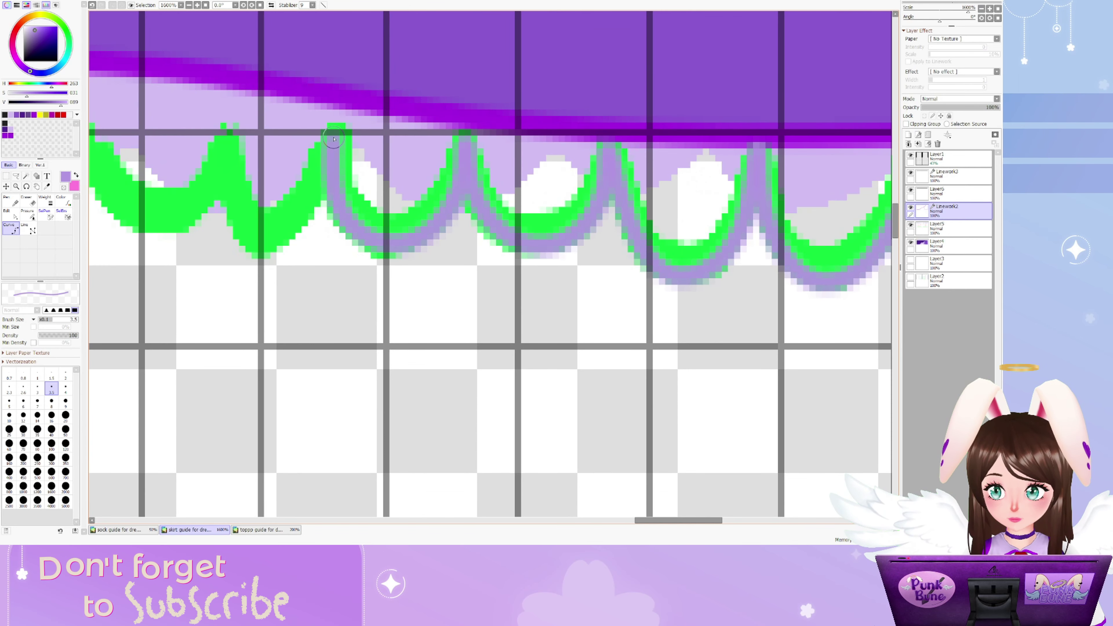
pyautogui.scroll(-1, 440, 224)
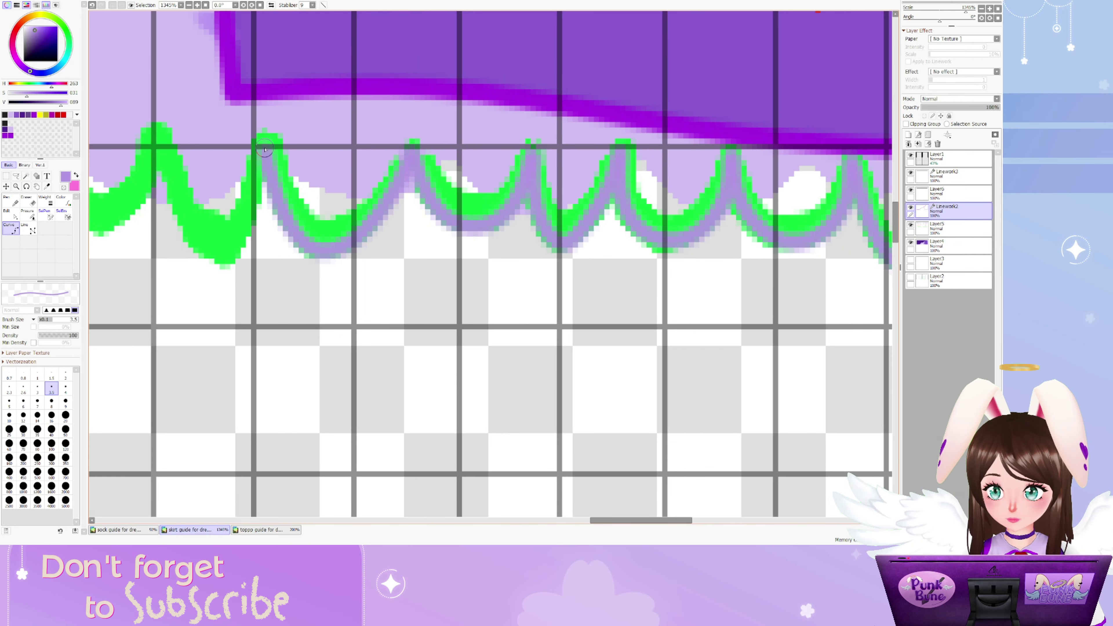
pyautogui.scroll(-2, 189, 241)
pyautogui.scroll(2, 441, 204)
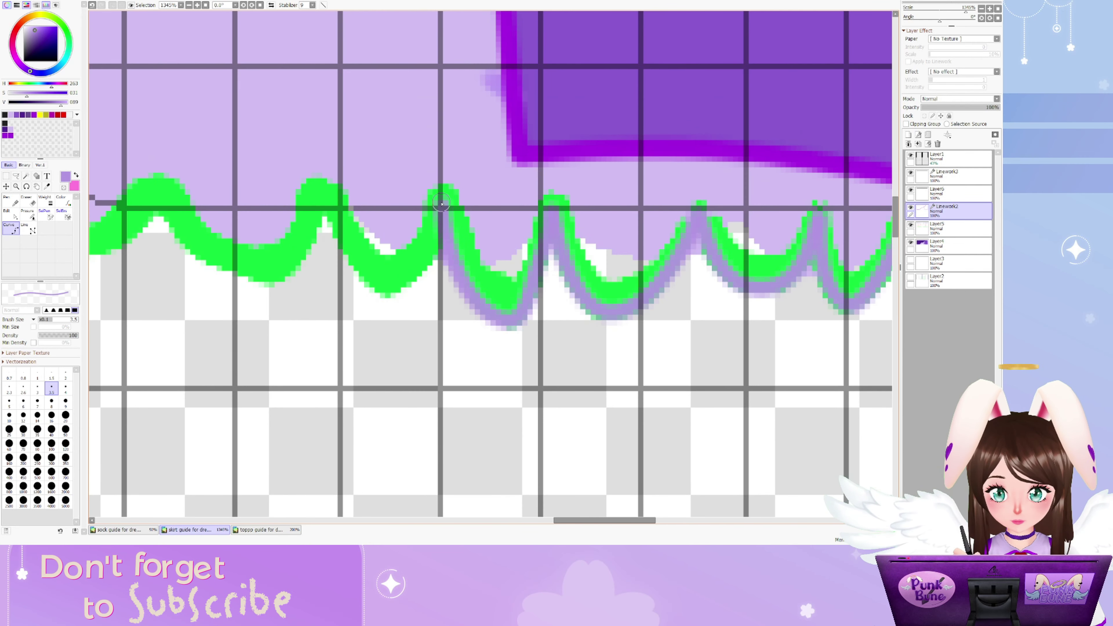
pyautogui.moveTo(426, 266)
pyautogui.mouseDown()
pyautogui.moveTo(383, 291)
pyautogui.moveTo(322, 207)
pyautogui.mouseUp()
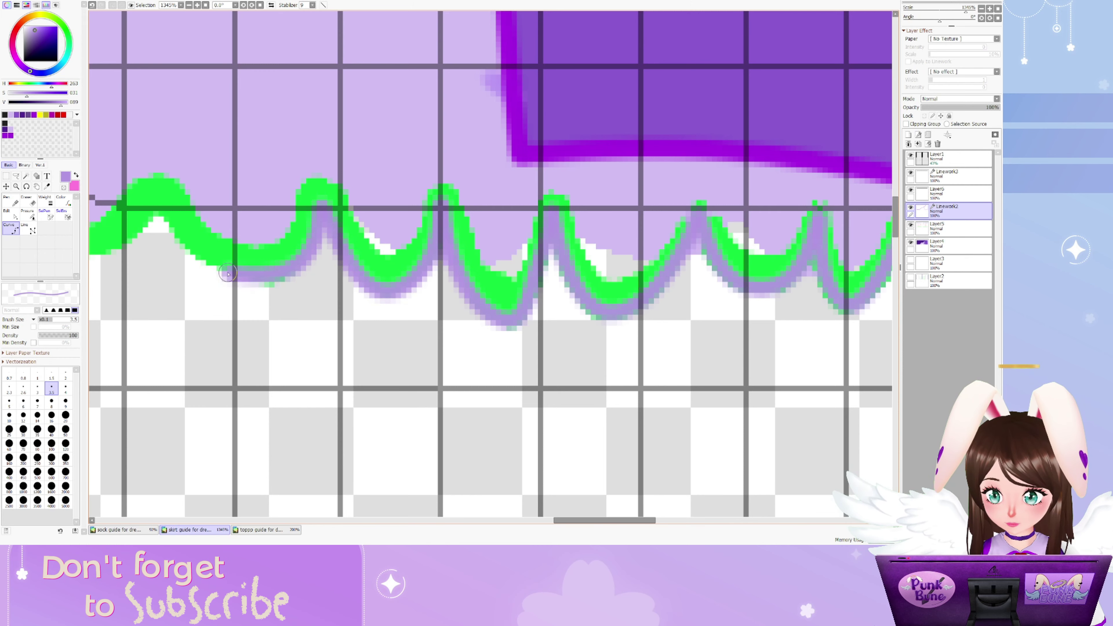
pyautogui.scroll(1, 158, 197)
pyautogui.scroll(-2, 158, 198)
pyautogui.scroll(1, 429, 224)
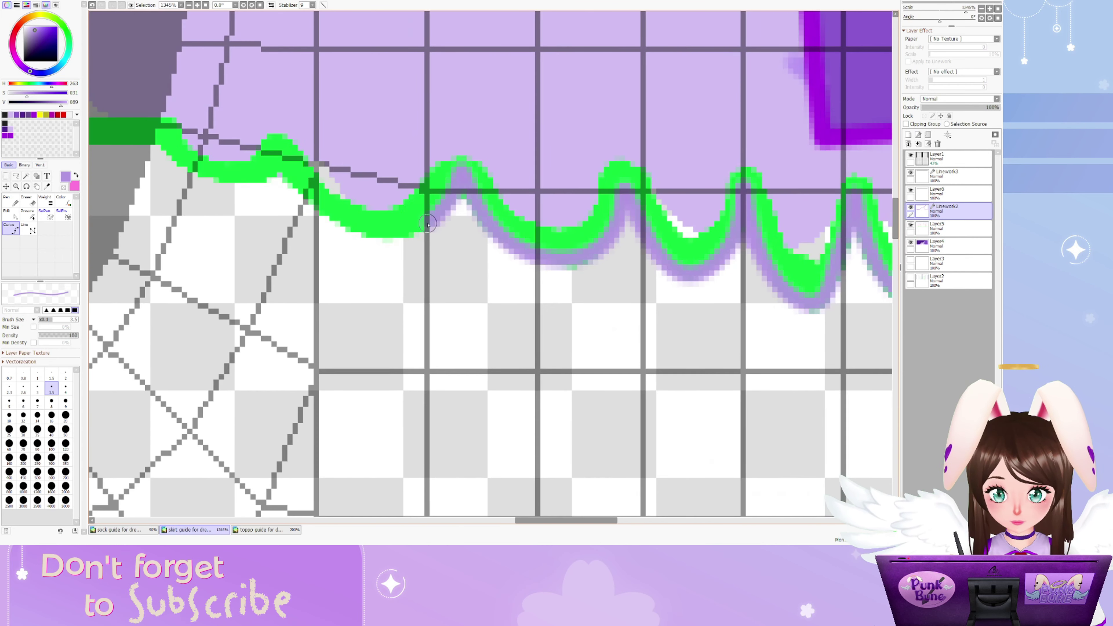
pyautogui.moveTo(429, 225)
pyautogui.mouseDown()
pyautogui.moveTo(384, 232)
pyautogui.moveTo(317, 210)
pyautogui.mouseUp()
pyautogui.moveTo(279, 163); pyautogui.dragTo(196, 176)
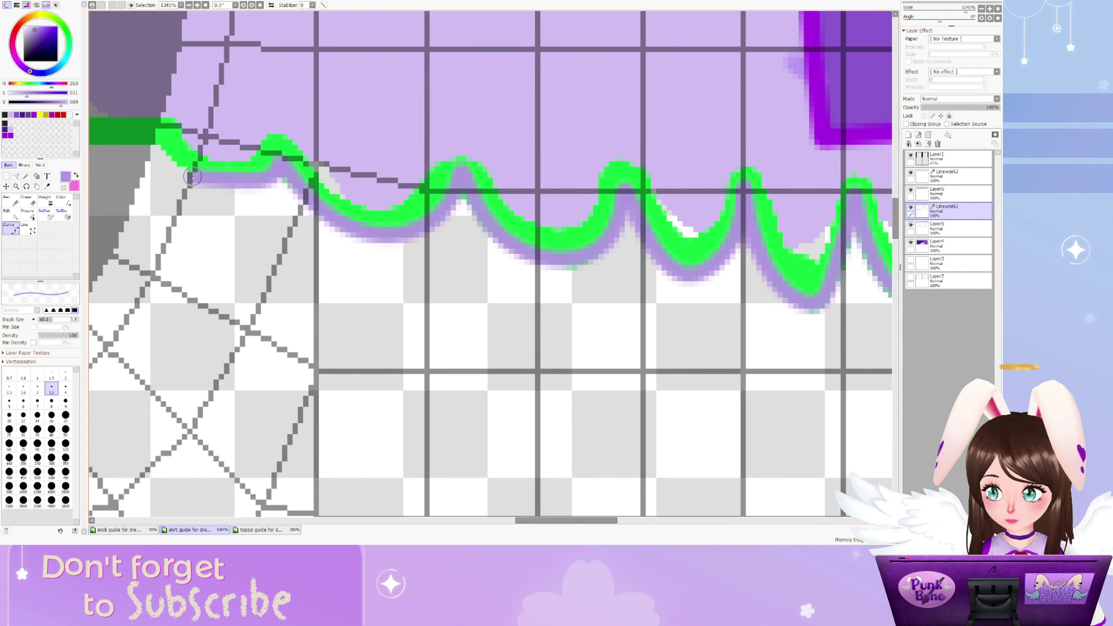
pyautogui.scroll(-3, 156, 134)
pyautogui.scroll(4, 603, 224)
# Adjust the green hem curve by pulling its end point up and left
pyautogui.press('ctrl')
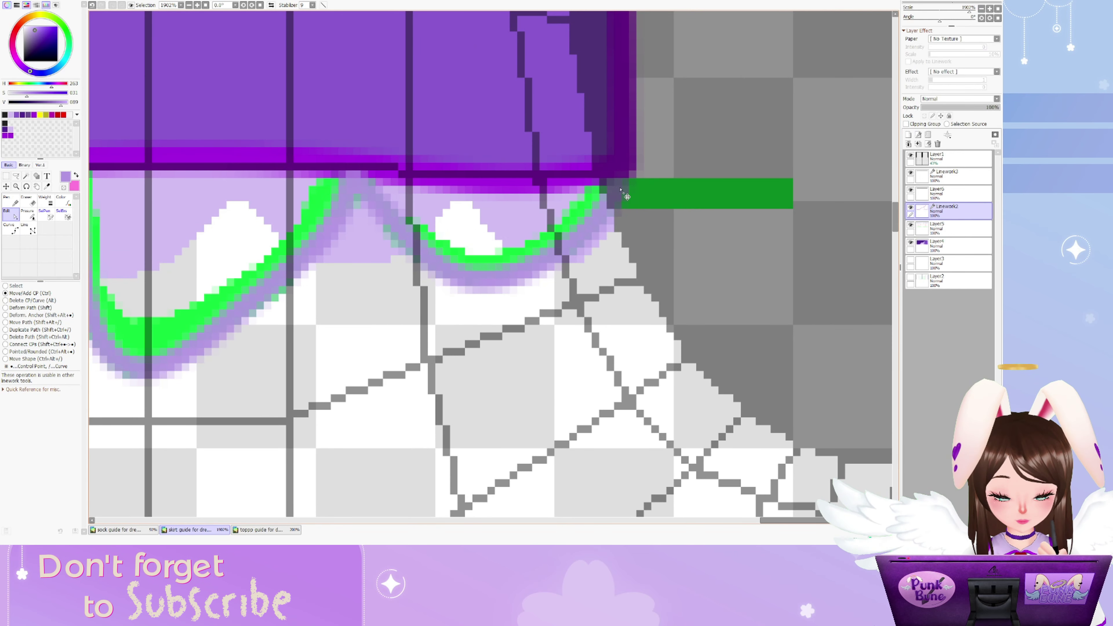
pyautogui.moveTo(630, 193); pyautogui.dragTo(612, 182)
pyautogui.scroll(-8, 637, 184)
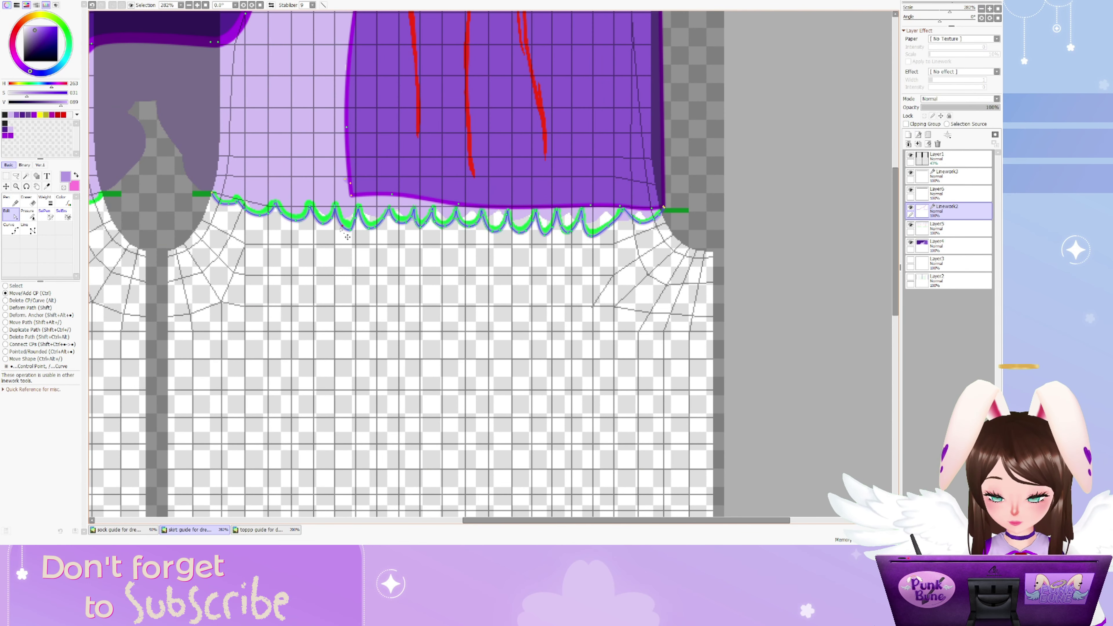
pyautogui.click(5, 329)
pyautogui.scroll(-3, 394, 263)
# Duplicate the scalloped hem path and transform the copy up onto the green hem
pyautogui.moveTo(438, 246); pyautogui.dragTo(175, 341)
pyautogui.hotkey('ctrl', 't')
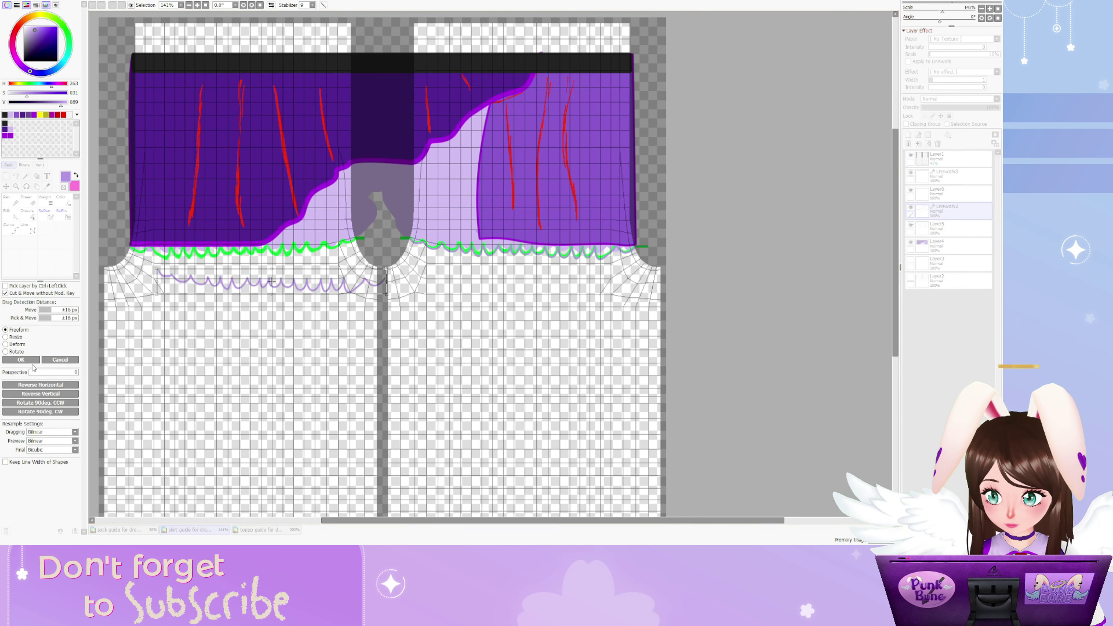
pyautogui.scroll(2, 350, 263)
pyautogui.moveTo(245, 285); pyautogui.dragTo(246, 179)
pyautogui.scroll(-1, 200, 174)
pyautogui.scroll(7, 200, 174)
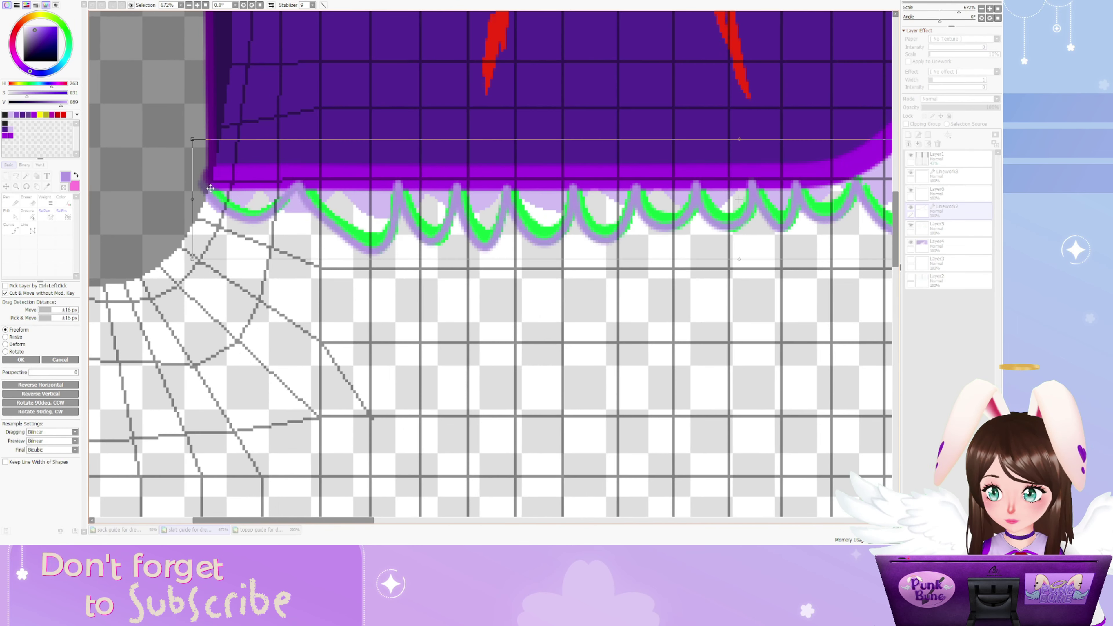
pyautogui.scroll(-3, 192, 182)
pyautogui.scroll(2, 657, 220)
pyautogui.scroll(-5, 526, 263)
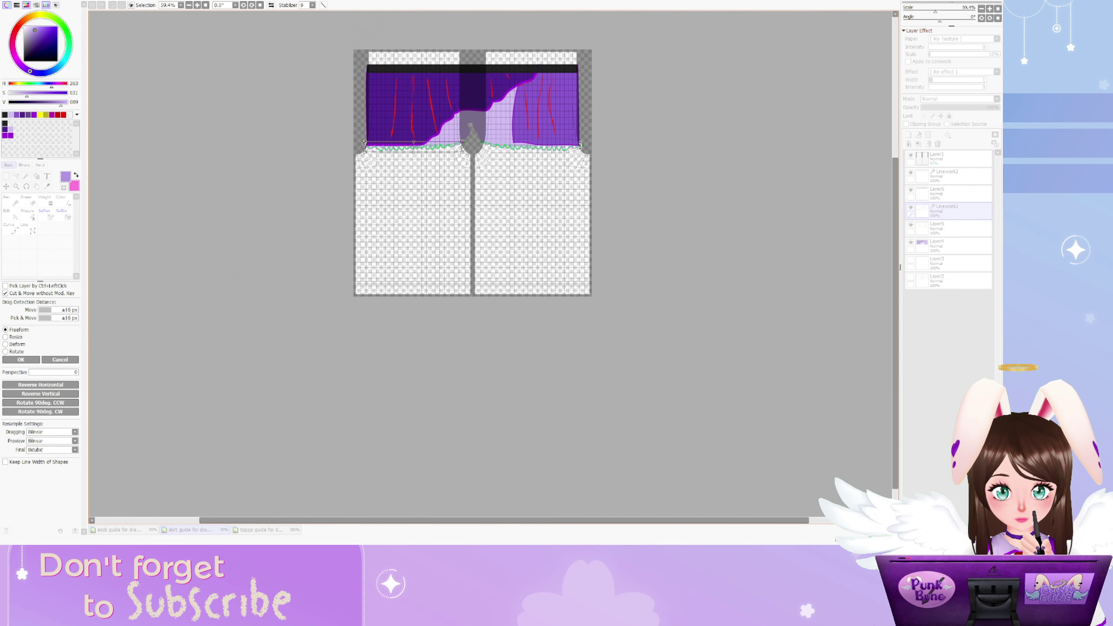
pyautogui.scroll(4, 307, 219)
pyautogui.press('Return')
pyautogui.scroll(-3, 405, 303)
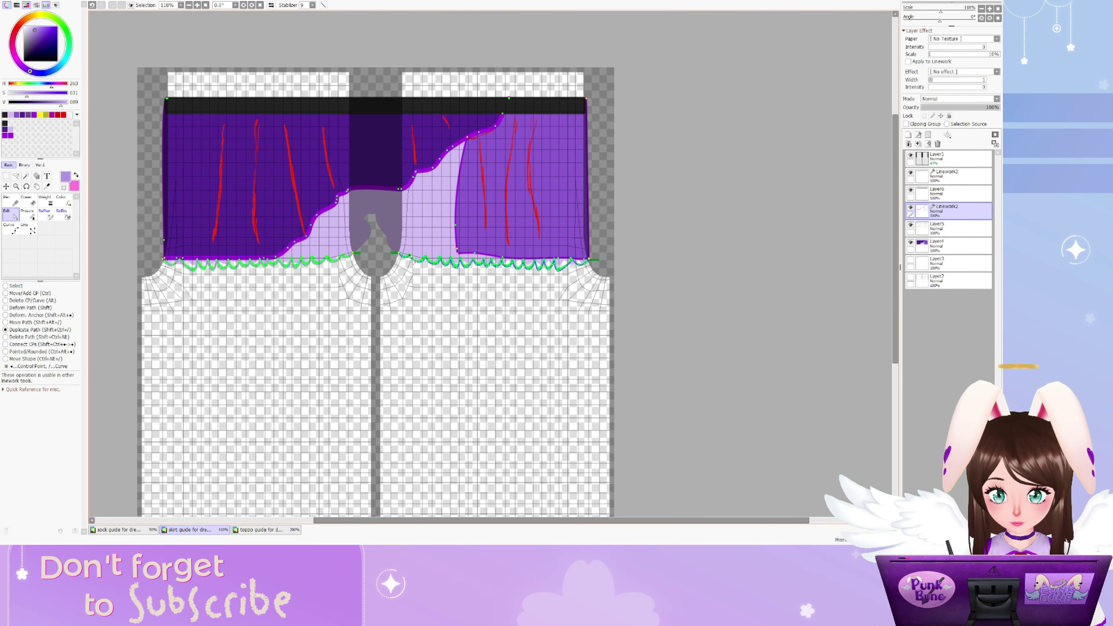
pyautogui.scroll(3, 425, 273)
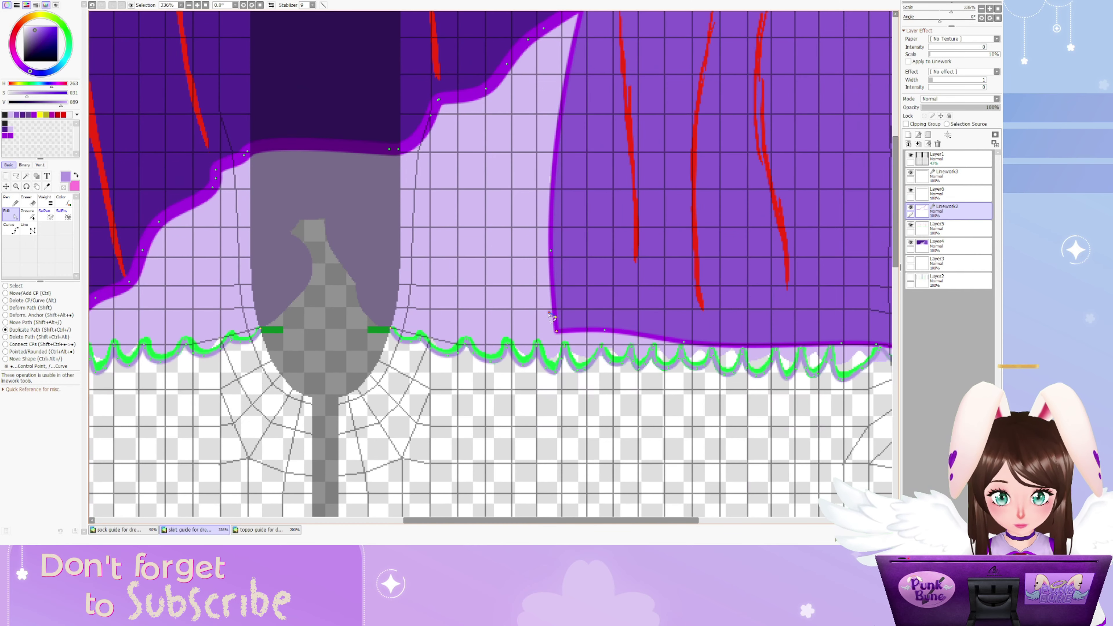
# Copy the scalloped line up onto the panel and even out its scallop peaks and troughs
pyautogui.moveTo(554, 381); pyautogui.dragTo(572, 325)
pyautogui.scroll(2, 573, 324)
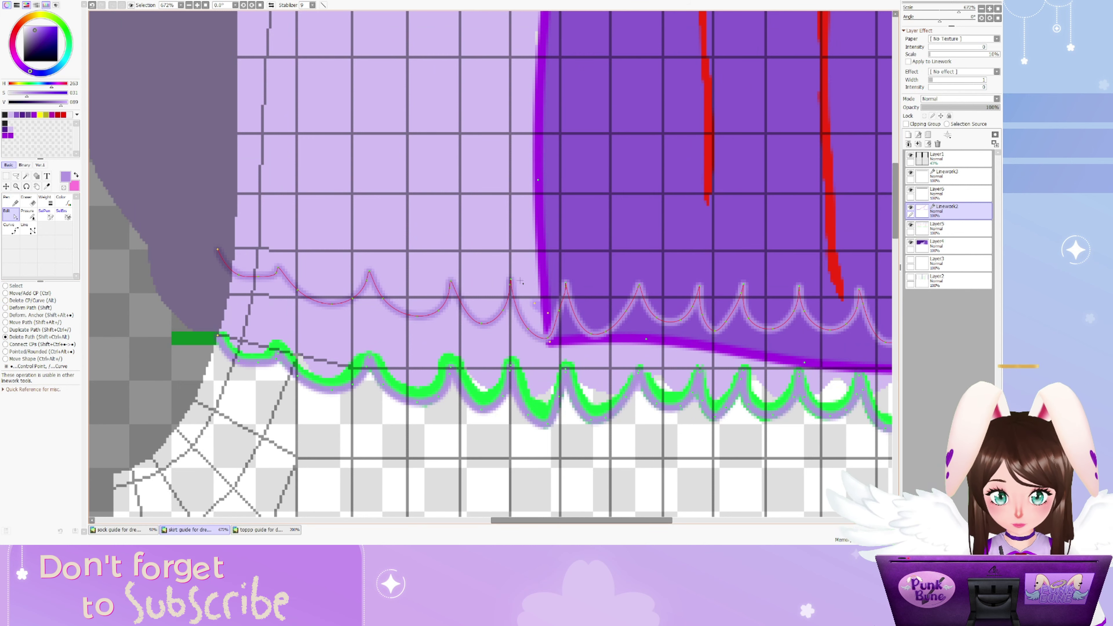
pyautogui.scroll(1, 250, 304)
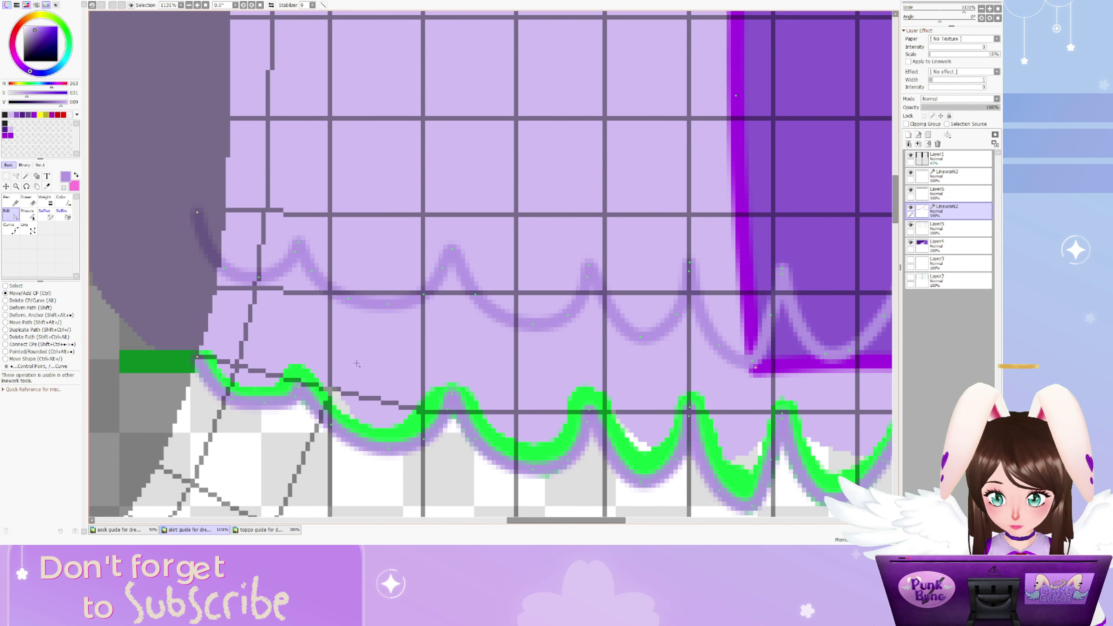
pyautogui.moveTo(309, 245); pyautogui.dragTo(259, 283)
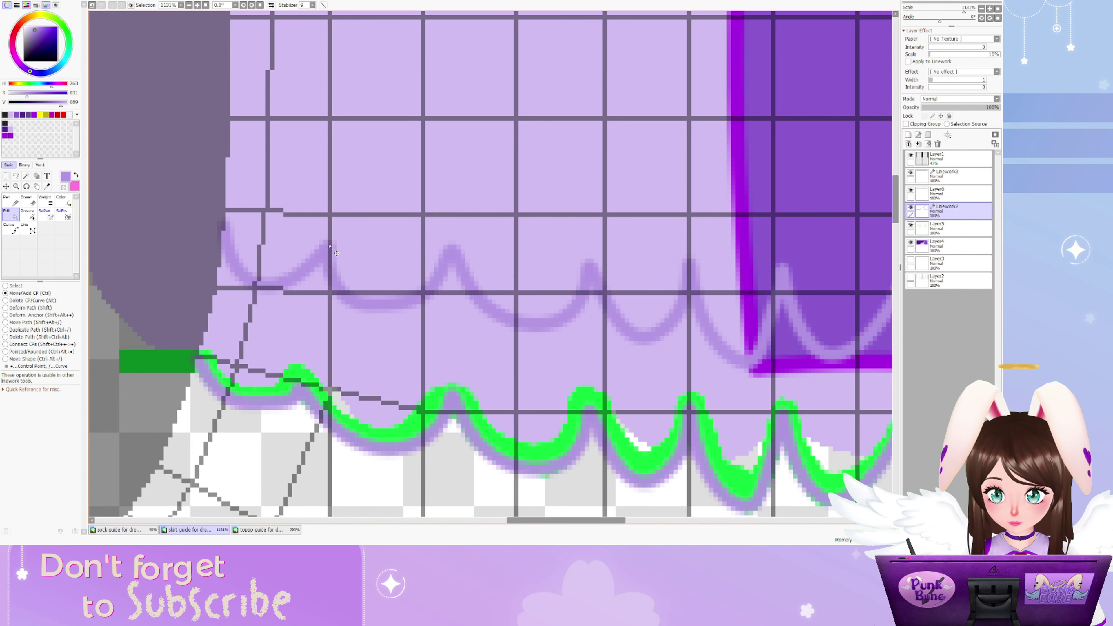
pyautogui.moveTo(436, 266); pyautogui.dragTo(422, 252)
pyautogui.moveTo(590, 264); pyautogui.dragTo(549, 257)
pyautogui.moveTo(640, 335); pyautogui.dragTo(658, 315)
pyautogui.moveTo(695, 282)
pyautogui.mouseDown()
pyautogui.moveTo(675, 276)
pyautogui.moveTo(723, 307)
pyautogui.moveTo(702, 289)
pyautogui.mouseUp()
pyautogui.scroll(-5, 701, 289)
pyautogui.scroll(5, 565, 294)
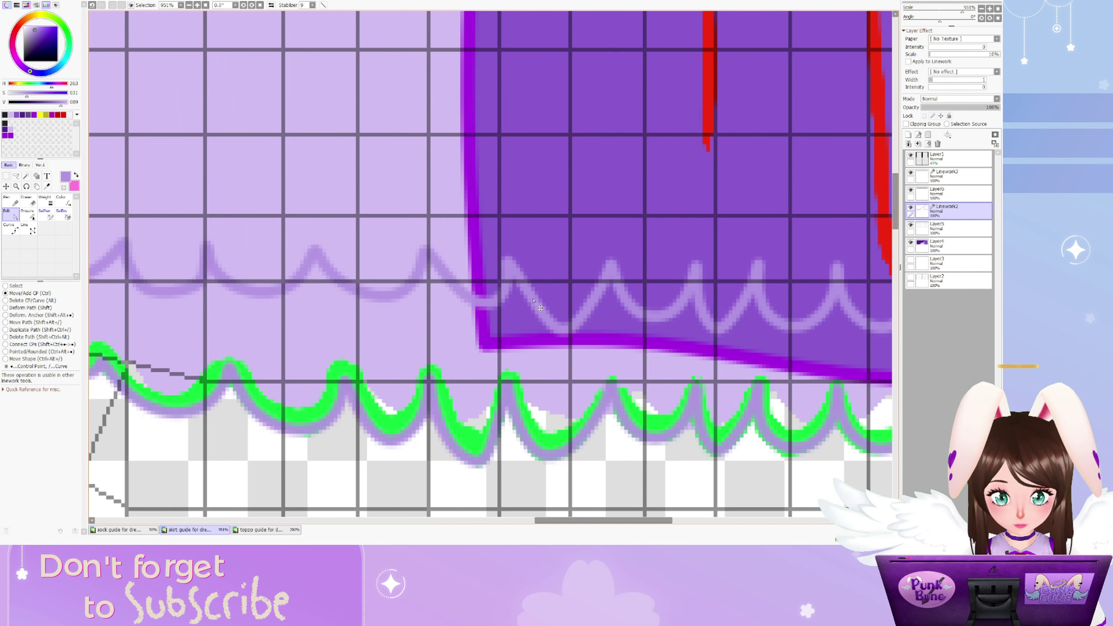
# Nudge the lavender scallop line up slightly
pyautogui.scroll(-5, 411, 304)
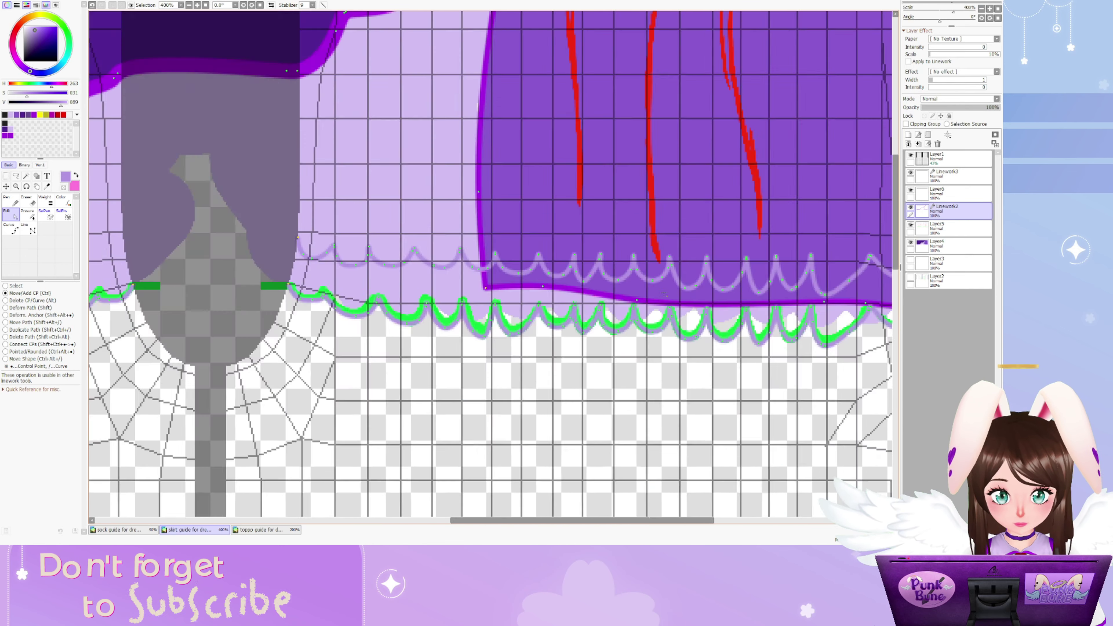
pyautogui.scroll(5, 483, 263)
pyautogui.scroll(-5, 487, 268)
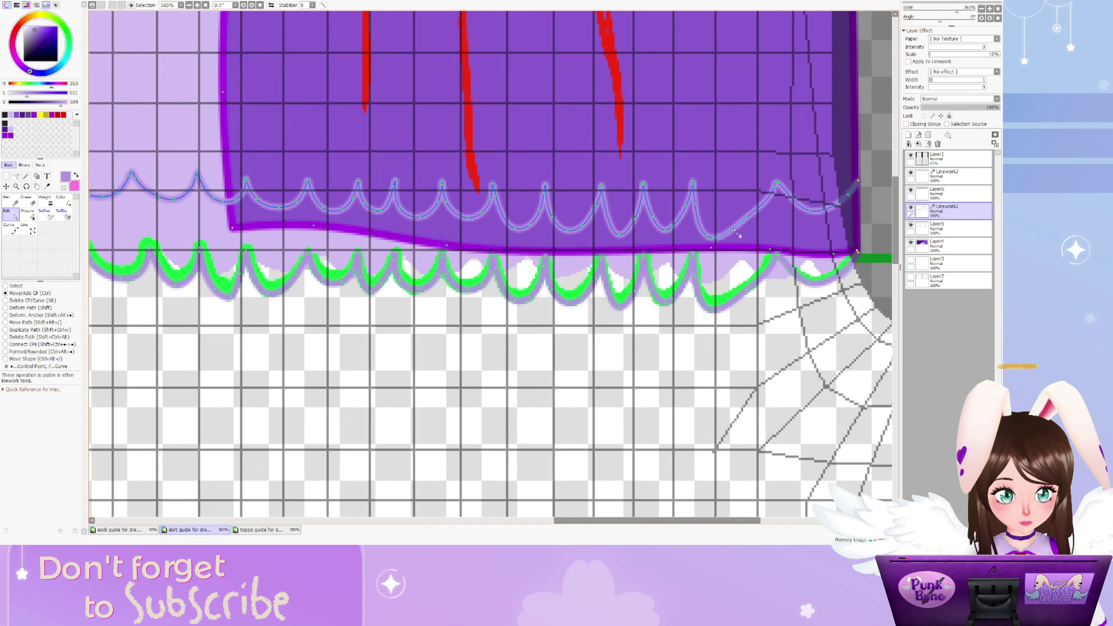
pyautogui.scroll(4, 263, 307)
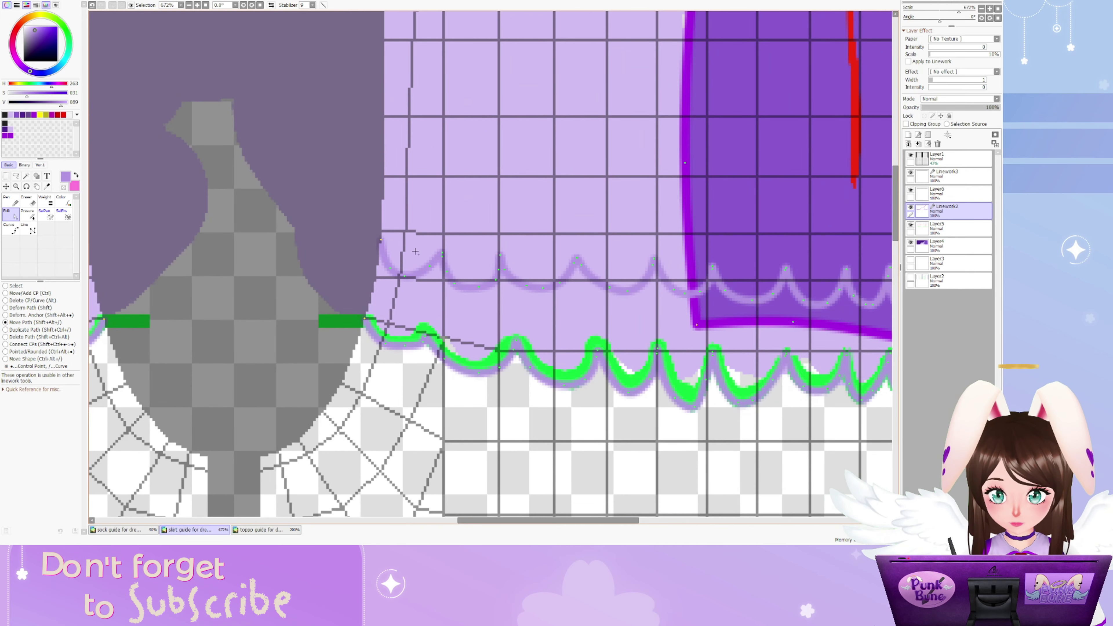
pyautogui.moveTo(413, 289); pyautogui.dragTo(412, 280)
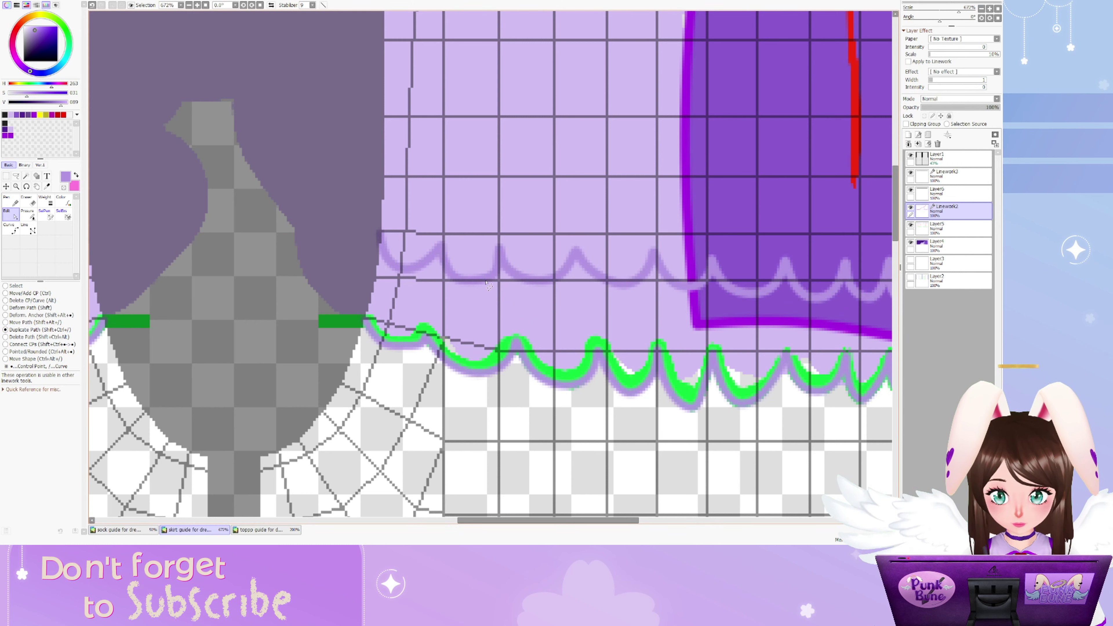
# Stack duplicate scallop rows upward across the panel toward the waistband
pyautogui.moveTo(488, 285); pyautogui.dragTo(492, 168)
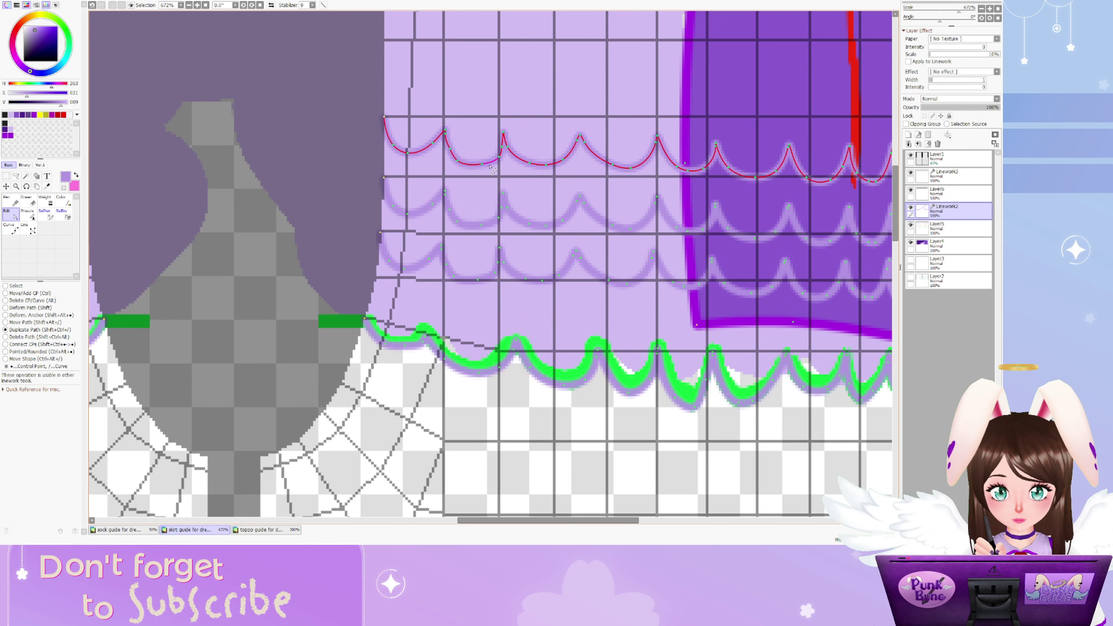
pyautogui.scroll(-1, 491, 169)
pyautogui.moveTo(496, 316); pyautogui.dragTo(495, 263)
pyautogui.moveTo(496, 211); pyautogui.dragTo(495, 163)
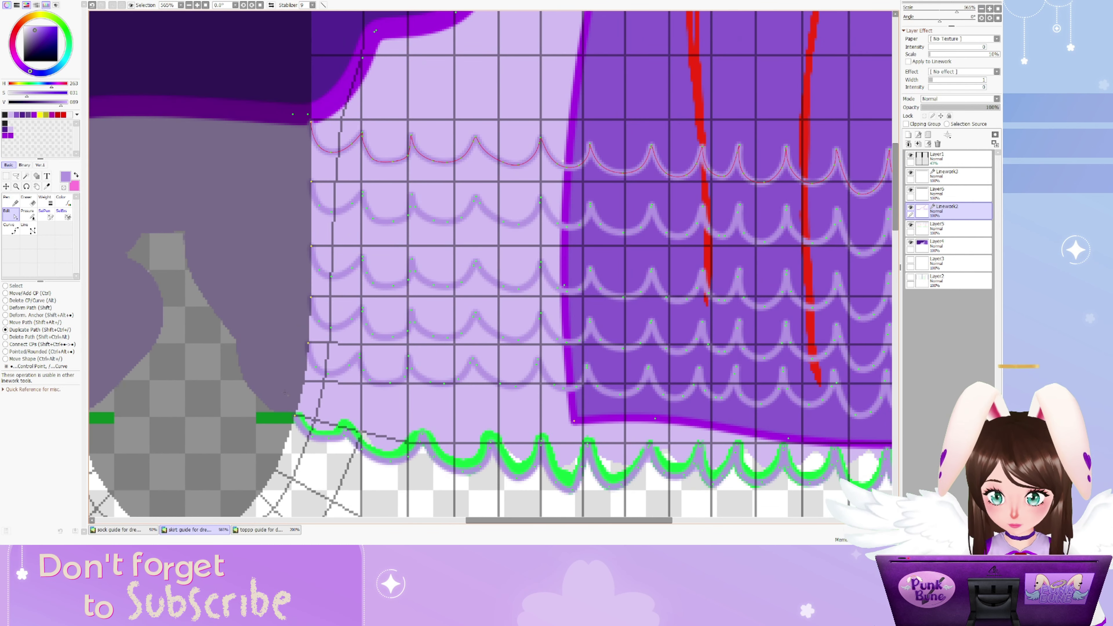
pyautogui.scroll(-3, 285, 392)
pyautogui.moveTo(429, 263); pyautogui.dragTo(430, 114)
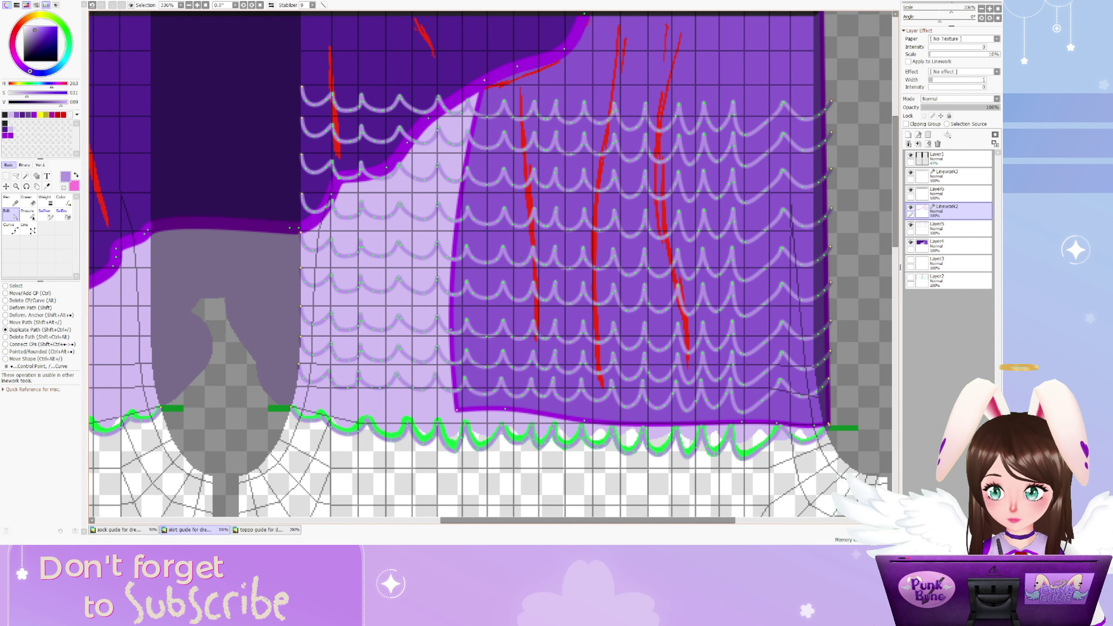
# Select the control points of the lower scallop row
pyautogui.scroll(-3, 520, 258)
pyautogui.scroll(4, 618, 305)
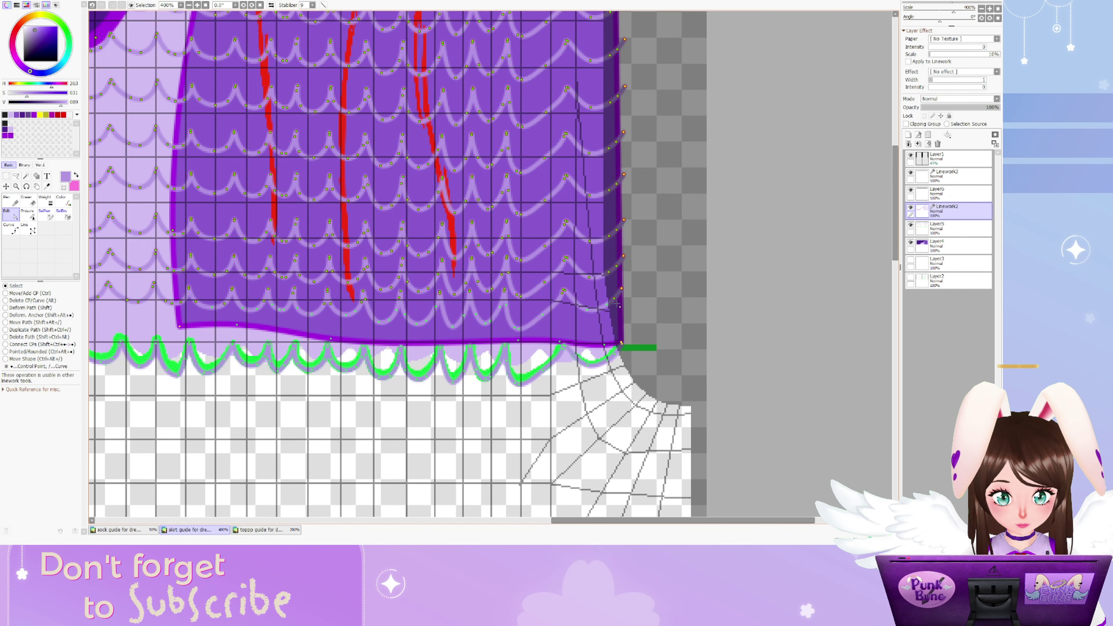
pyautogui.moveTo(547, 301); pyautogui.dragTo(342, 336)
pyautogui.scroll(-1, 246, 109)
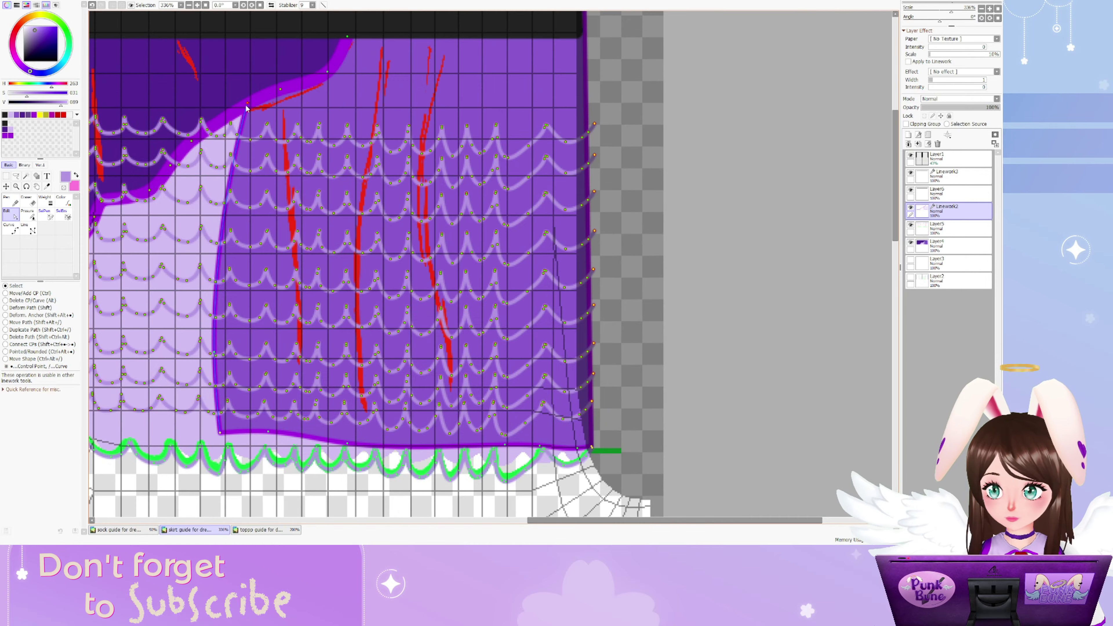
pyautogui.scroll(-3, 247, 108)
pyautogui.scroll(4, 263, 176)
pyautogui.scroll(-2, 272, 279)
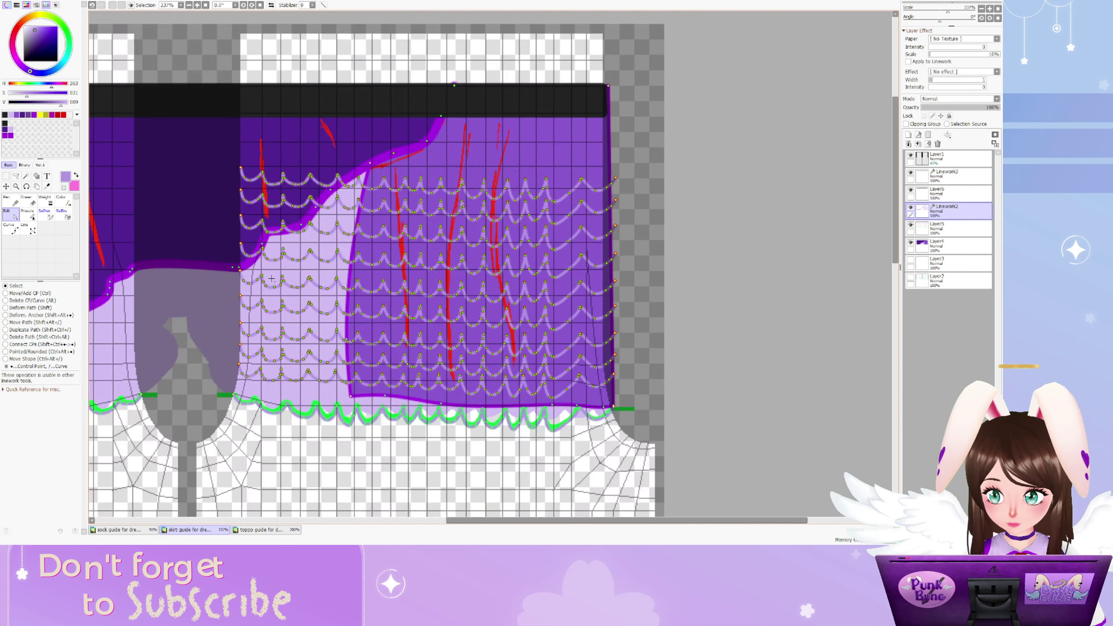
pyautogui.scroll(-5, 272, 278)
pyautogui.scroll(-3, 403, 354)
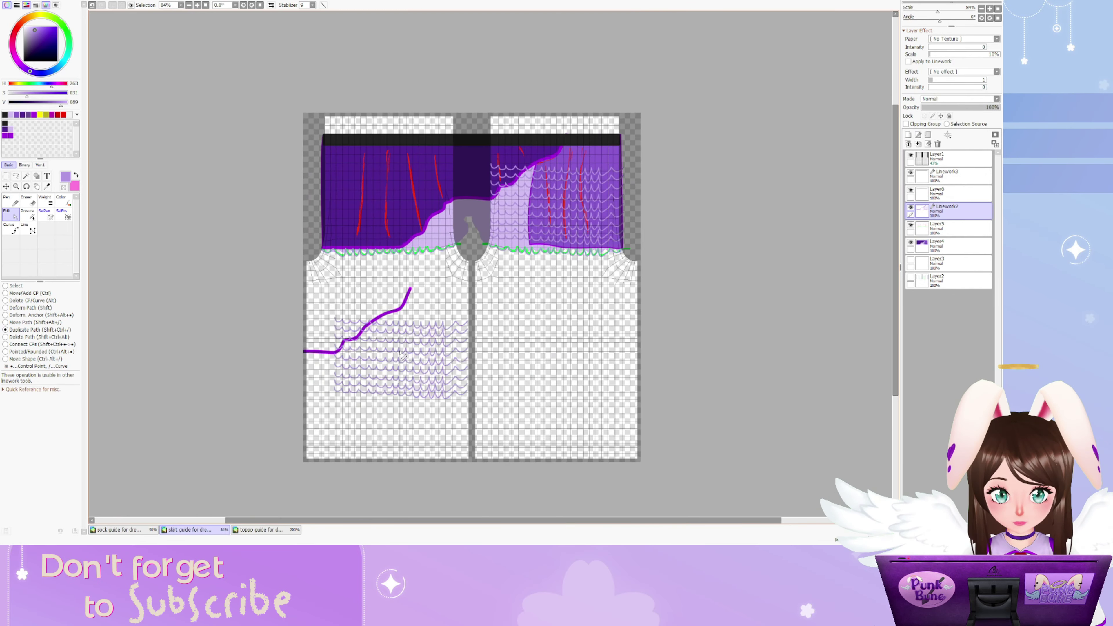
pyautogui.scroll(6, 512, 145)
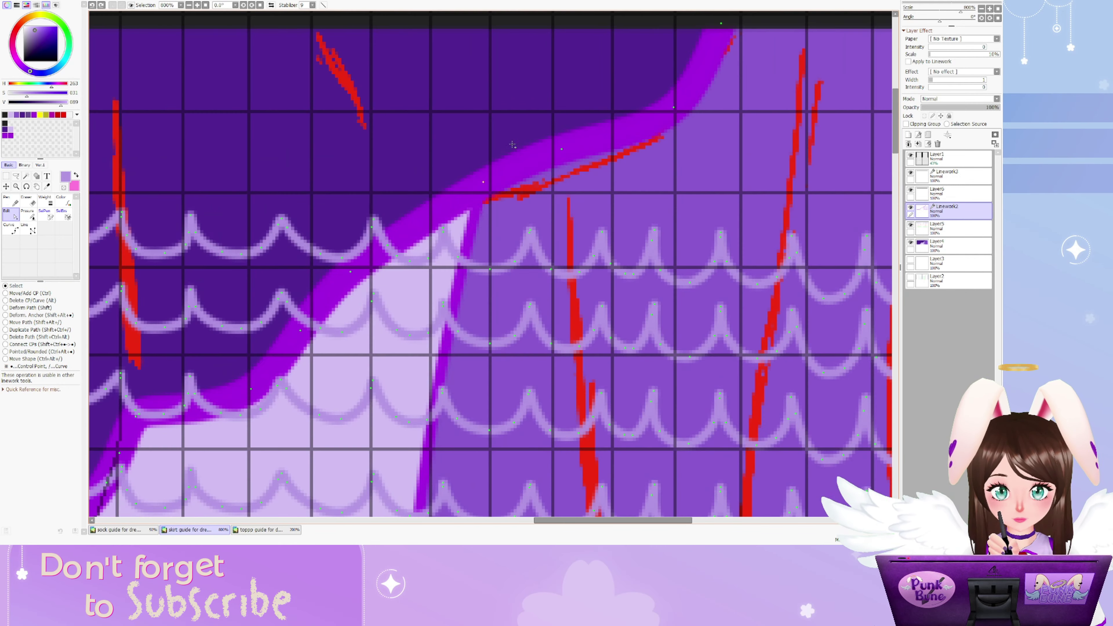
pyautogui.scroll(-3, 495, 146)
# Pick the skirt panel's vertical edge path and zoom out to see the whole skirt
pyautogui.click(510, 149)
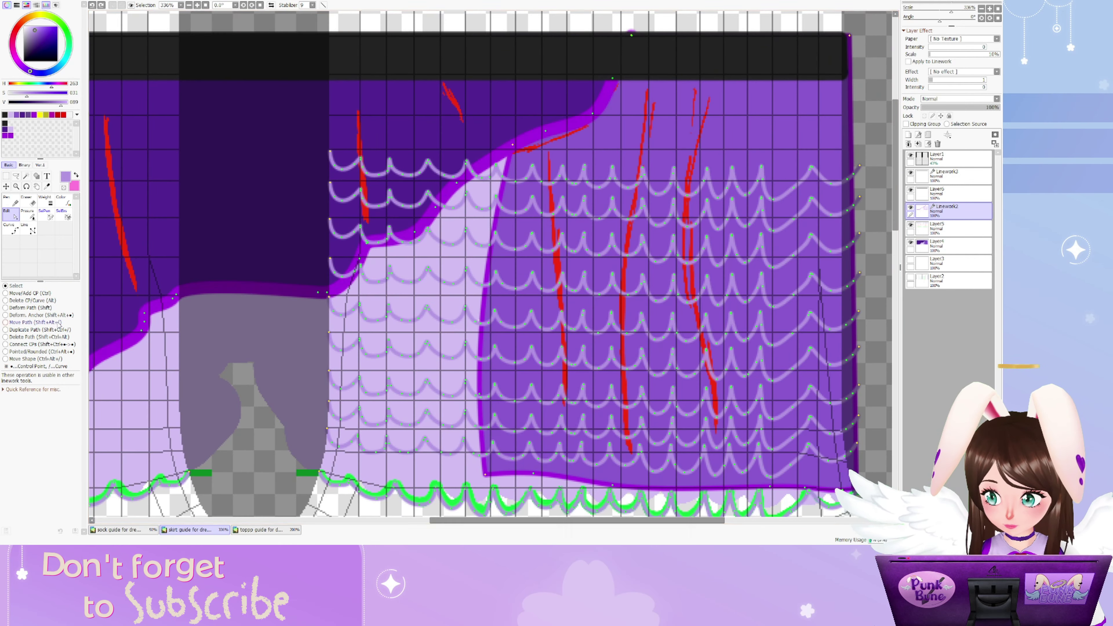
pyautogui.scroll(3, 496, 156)
pyautogui.scroll(-2, 562, 155)
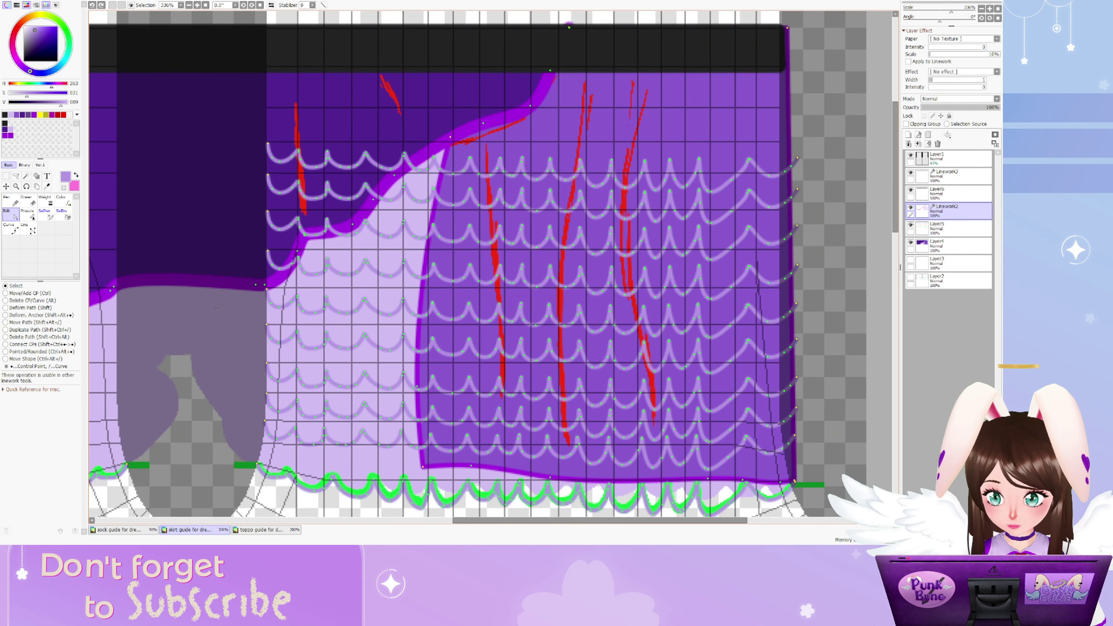
pyautogui.scroll(-3, 202, 38)
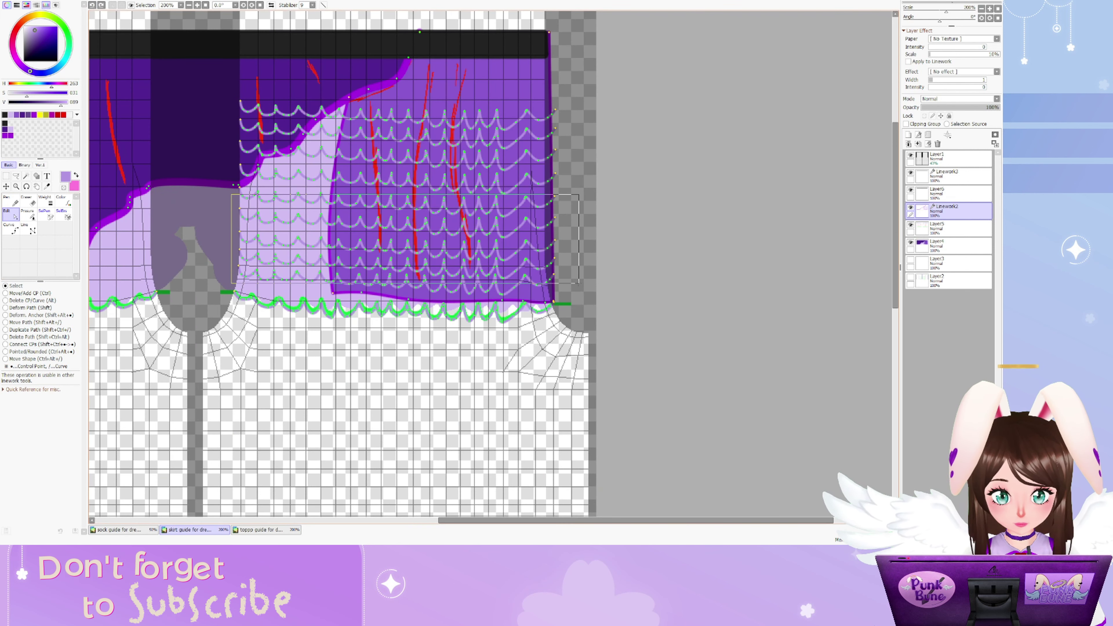
pyautogui.scroll(4, 312, 214)
pyautogui.scroll(-2, 391, 315)
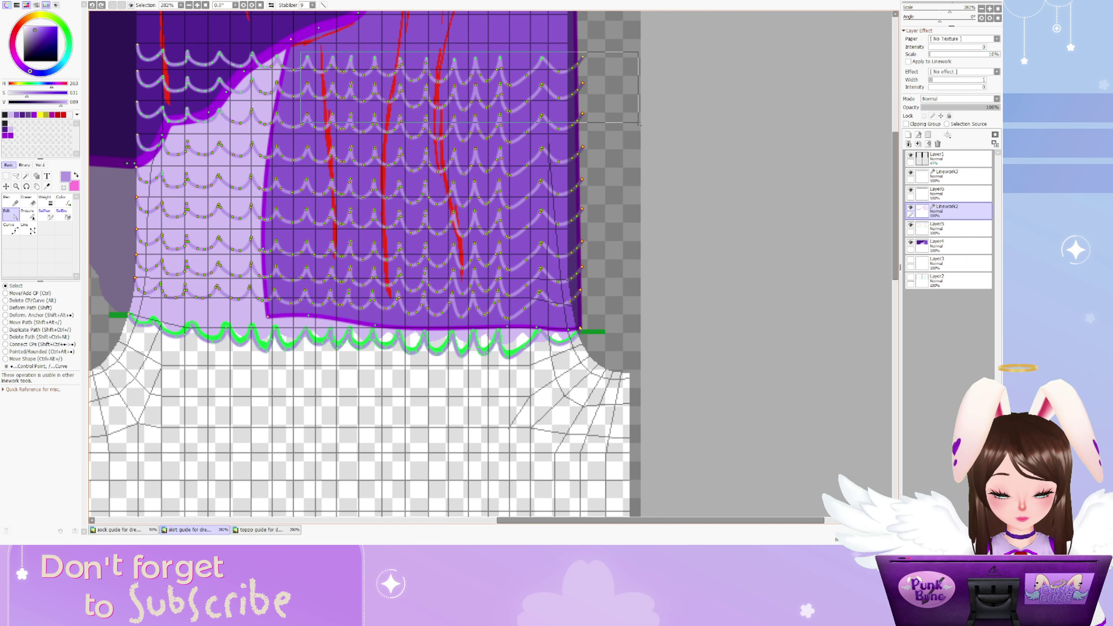
pyautogui.moveTo(116, 50); pyautogui.dragTo(215, 75)
pyautogui.scroll(5, 247, 147)
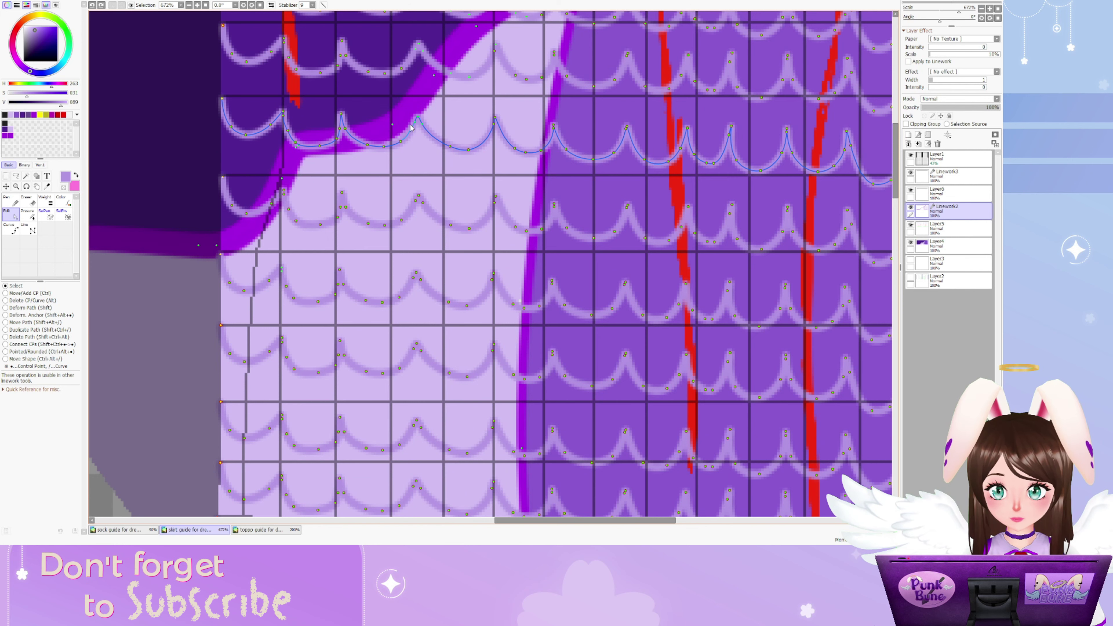
pyautogui.scroll(1, 438, 131)
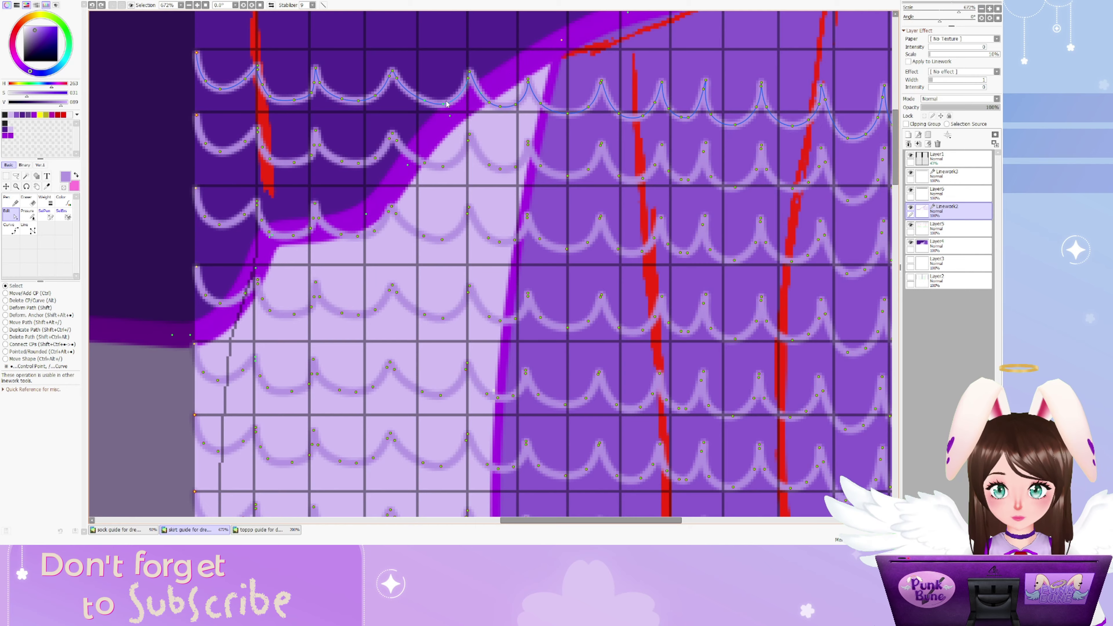
pyautogui.press('-')
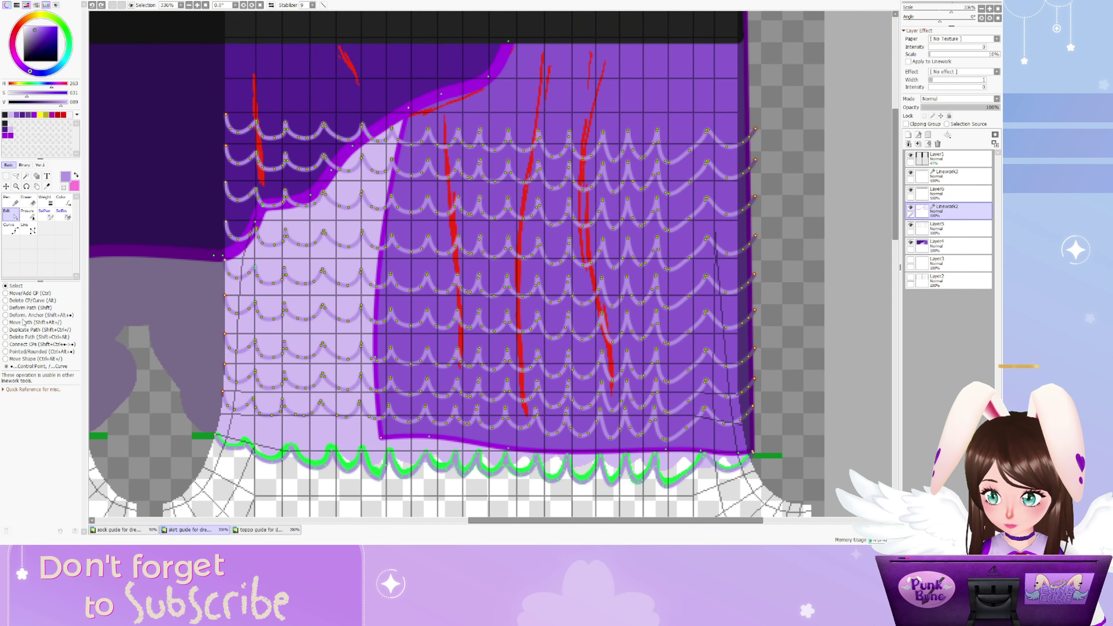
# Paste the copied scallop linework, nudge it slightly right, and confirm the transform
pyautogui.press('-')
pyautogui.hotkey('ctrl', 'v')
pyautogui.hotkey('ctrl', 't')
pyautogui.scroll(2, 232, 50)
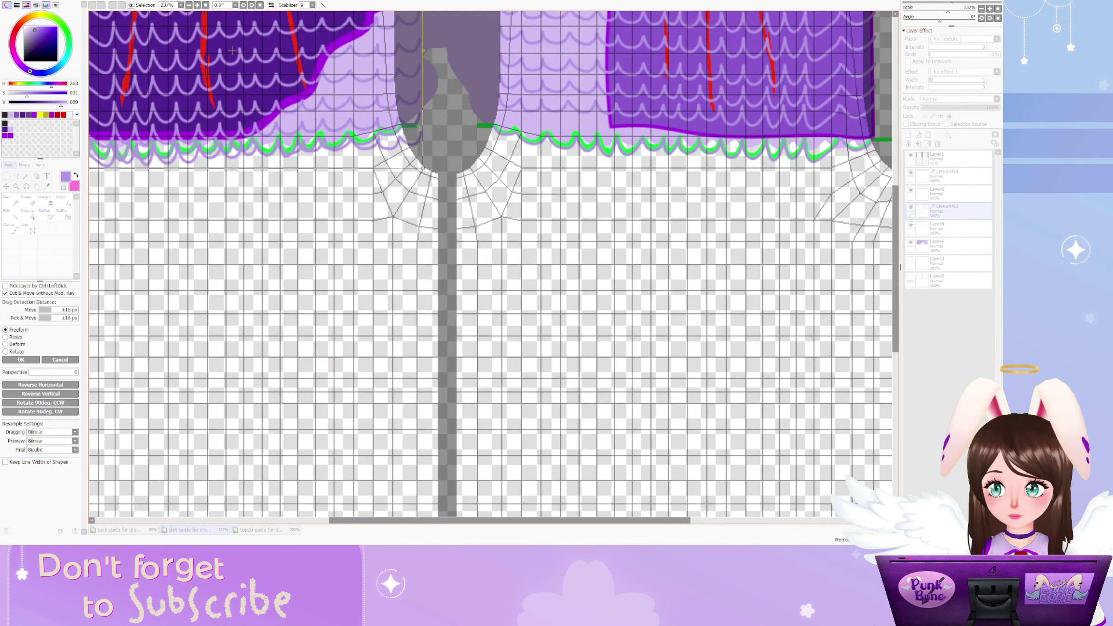
pyautogui.scroll(3, 233, 51)
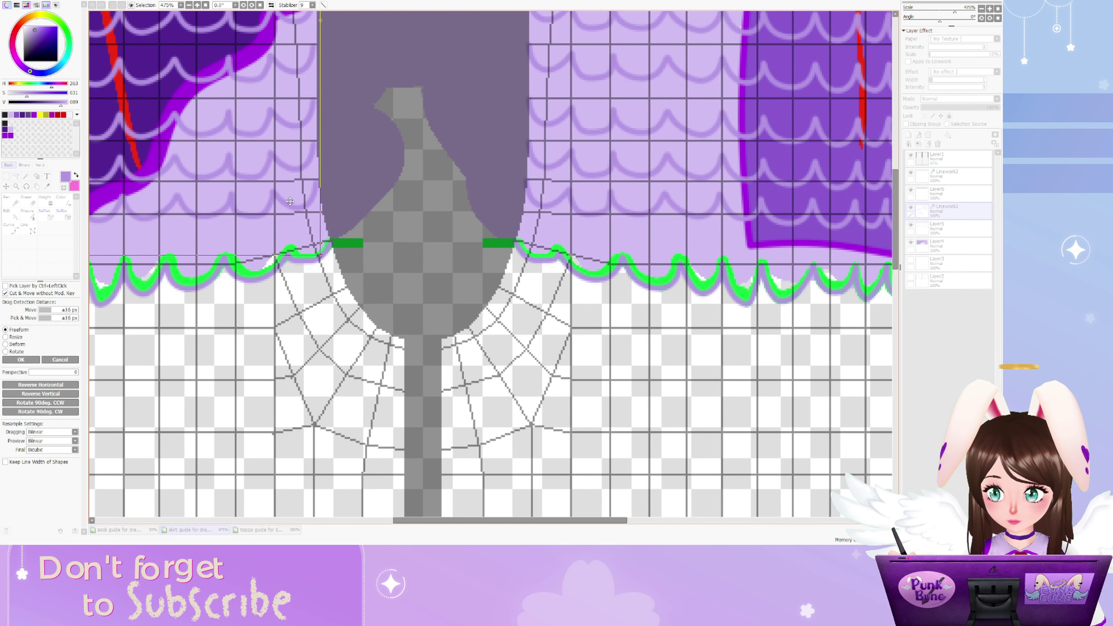
pyautogui.moveTo(290, 201); pyautogui.dragTo(293, 201)
pyautogui.scroll(-2, 285, 70)
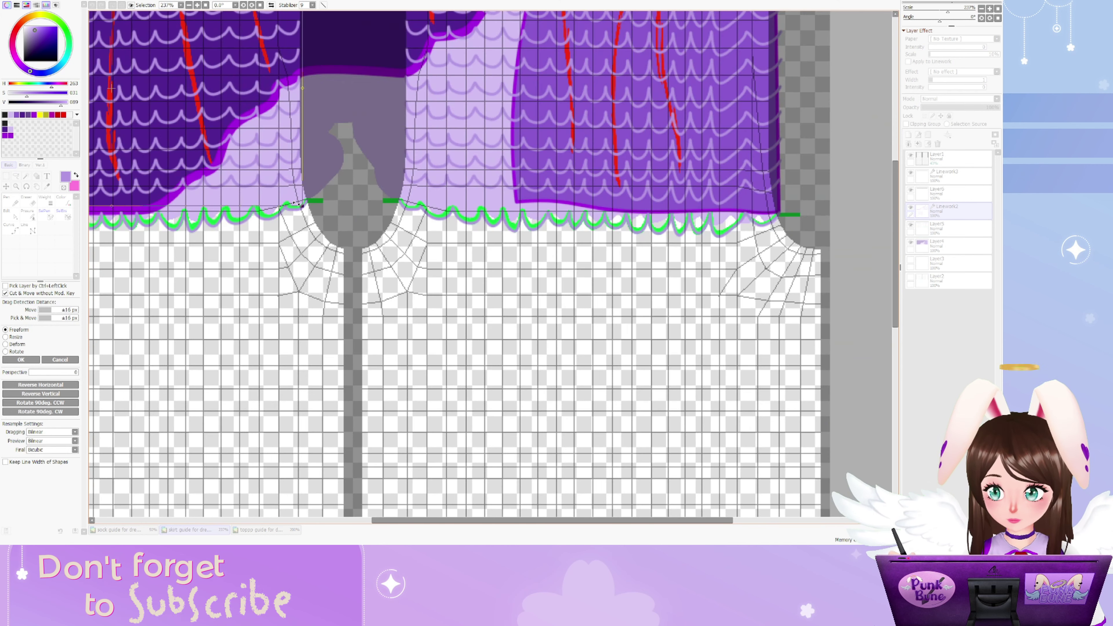
pyautogui.scroll(4, 291, 119)
pyautogui.scroll(-10, 291, 119)
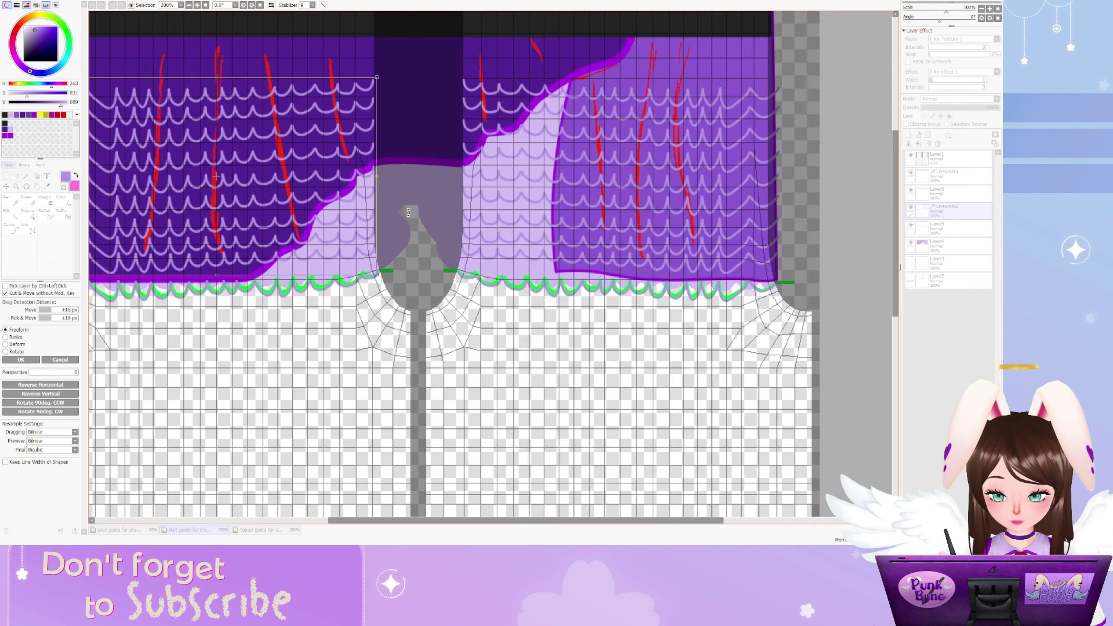
pyautogui.click(20, 359)
# Delete the scallop paths over the dark left panel with the Edit tool
pyautogui.scroll(7, 434, 262)
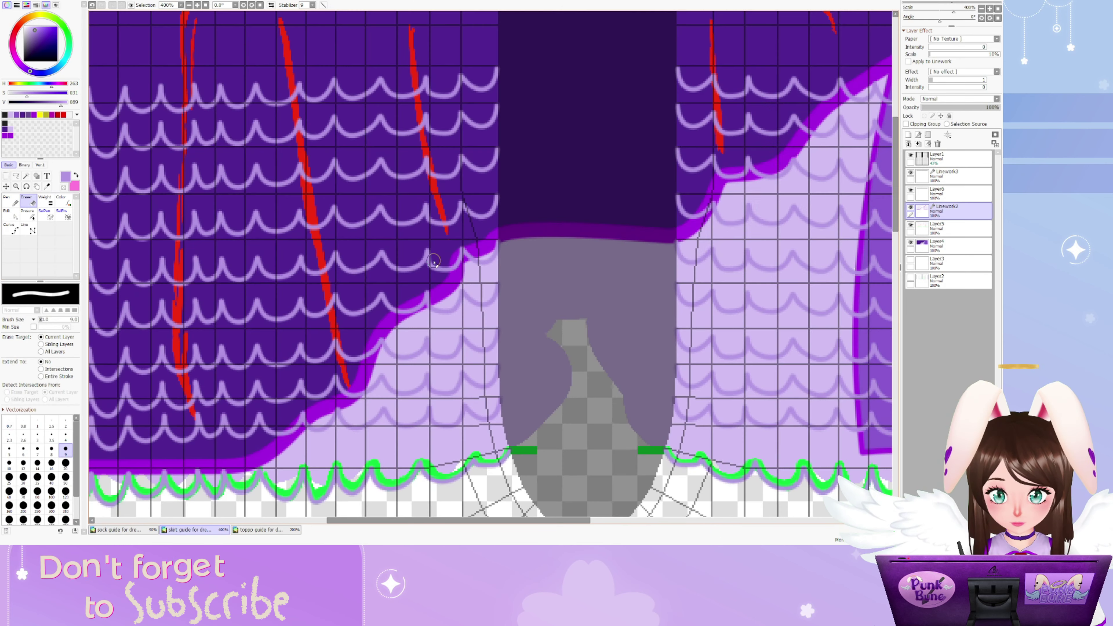
pyautogui.scroll(-3, 411, 253)
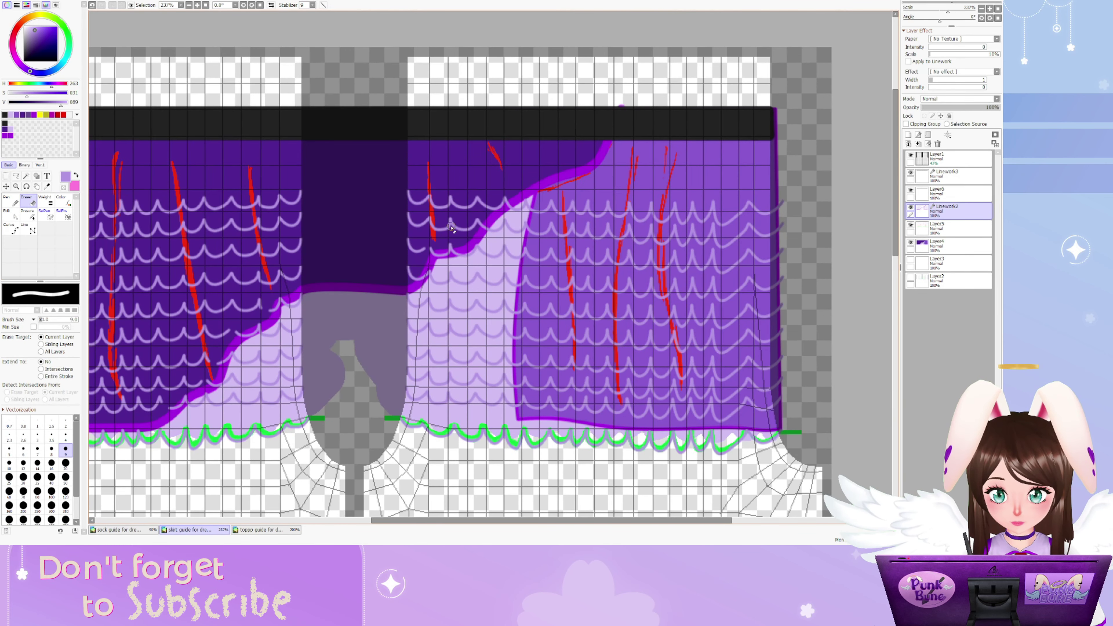
pyautogui.scroll(-2, 531, 302)
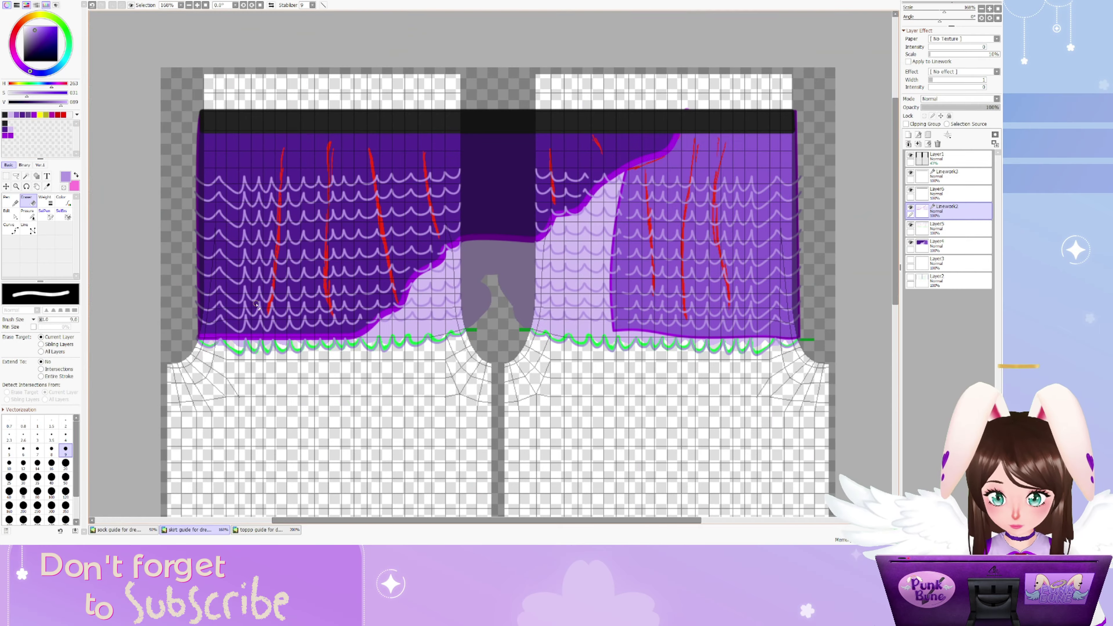
pyautogui.click(10, 214)
pyautogui.moveTo(146, 330)
pyautogui.mouseDown()
pyautogui.moveTo(252, 323)
pyautogui.moveTo(295, 229)
pyautogui.moveTo(364, 184)
pyautogui.moveTo(451, 179)
pyautogui.moveTo(552, 197)
pyautogui.moveTo(542, 211)
pyautogui.moveTo(654, 187)
pyautogui.mouseUp()
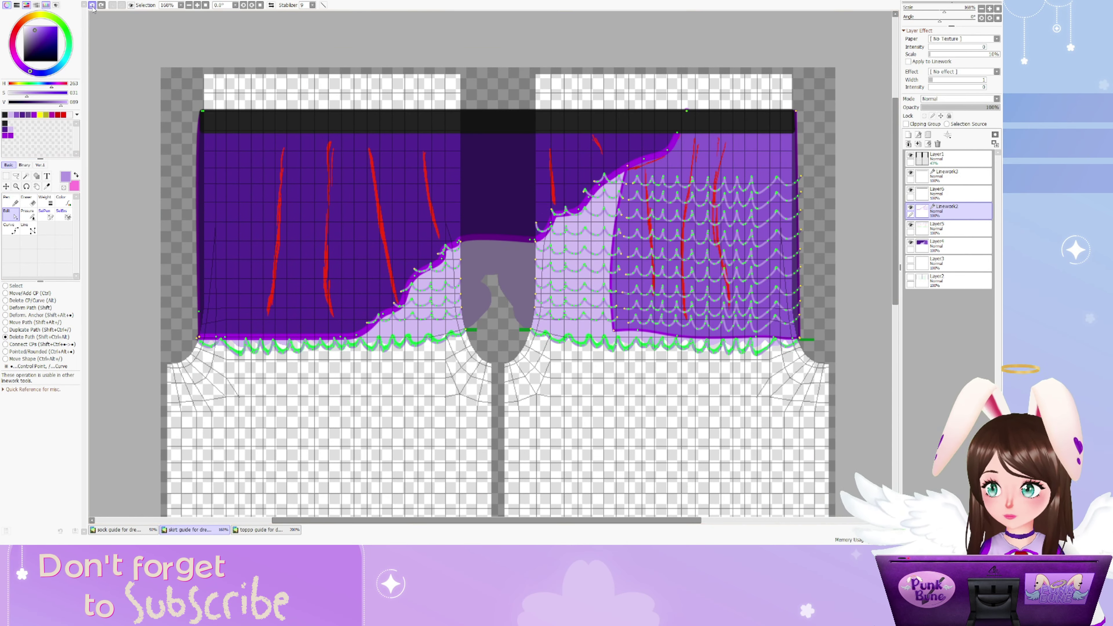
# Delete the scallop paths over the right panel's purple area
pyautogui.scroll(1, 653, 187)
pyautogui.moveTo(515, 186); pyautogui.dragTo(506, 373)
pyautogui.scroll(5, 428, 238)
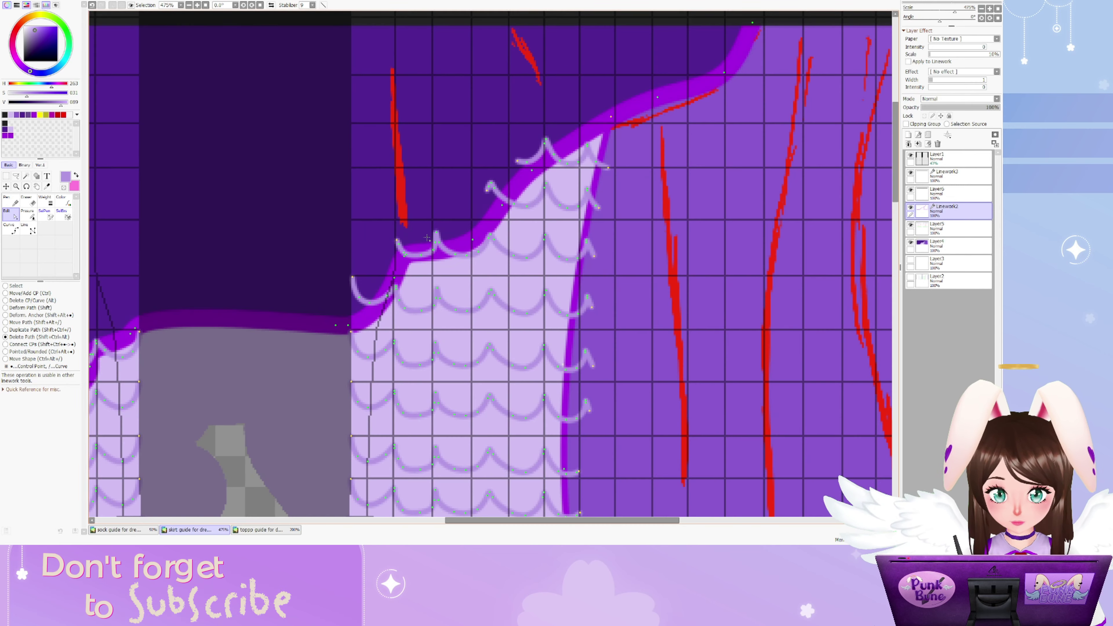
pyautogui.scroll(2, 528, 210)
# Return to the Edit tool and cycle its path-editing mode between Delete Path and Move CP
pyautogui.click(27, 201)
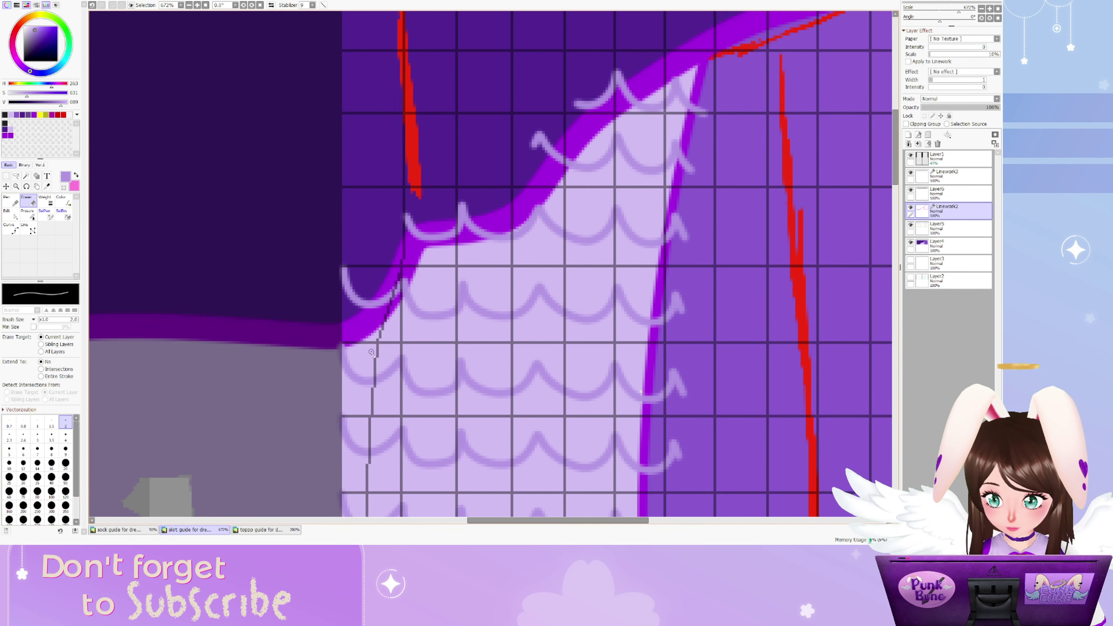
pyautogui.scroll(2, 528, 210)
pyautogui.scroll(1, 470, 293)
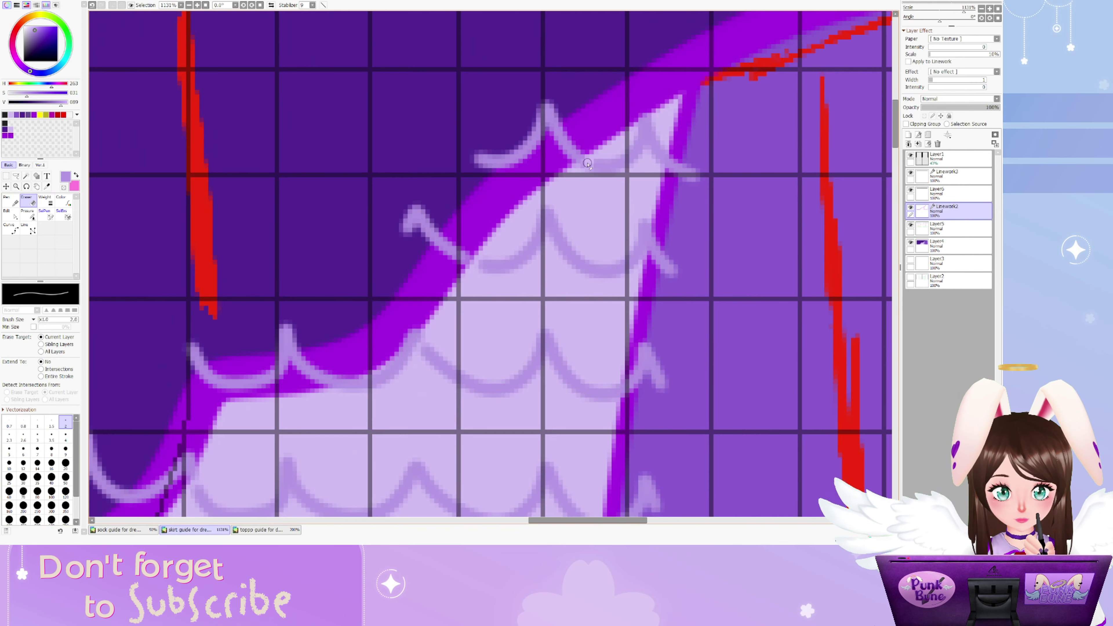
pyautogui.click(10, 215)
pyautogui.scroll(-4, 423, 225)
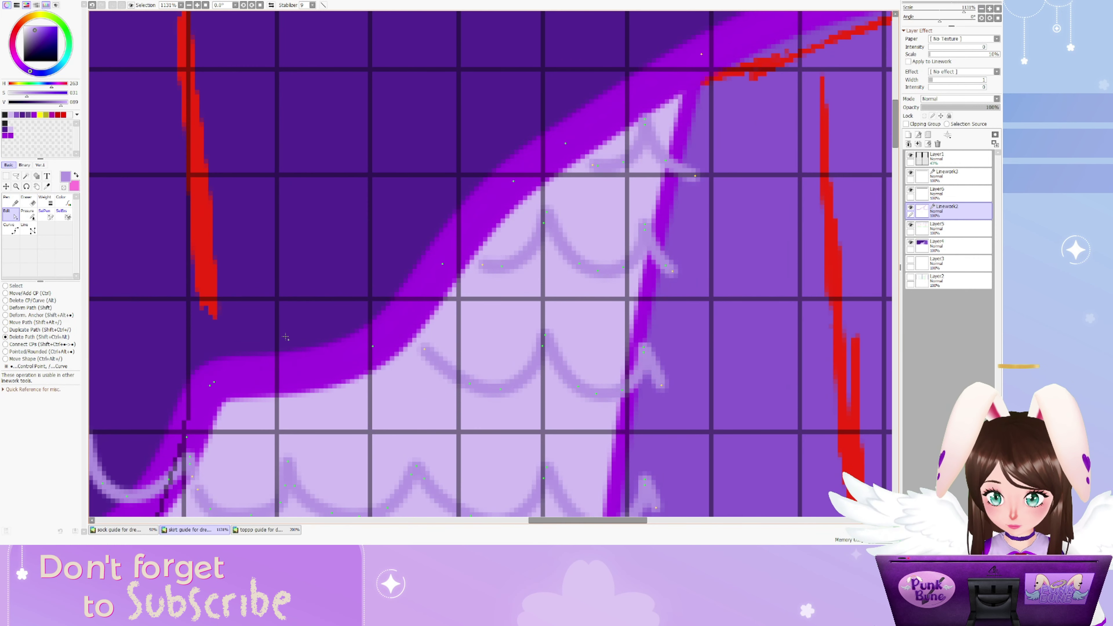
pyautogui.scroll(4, 217, 338)
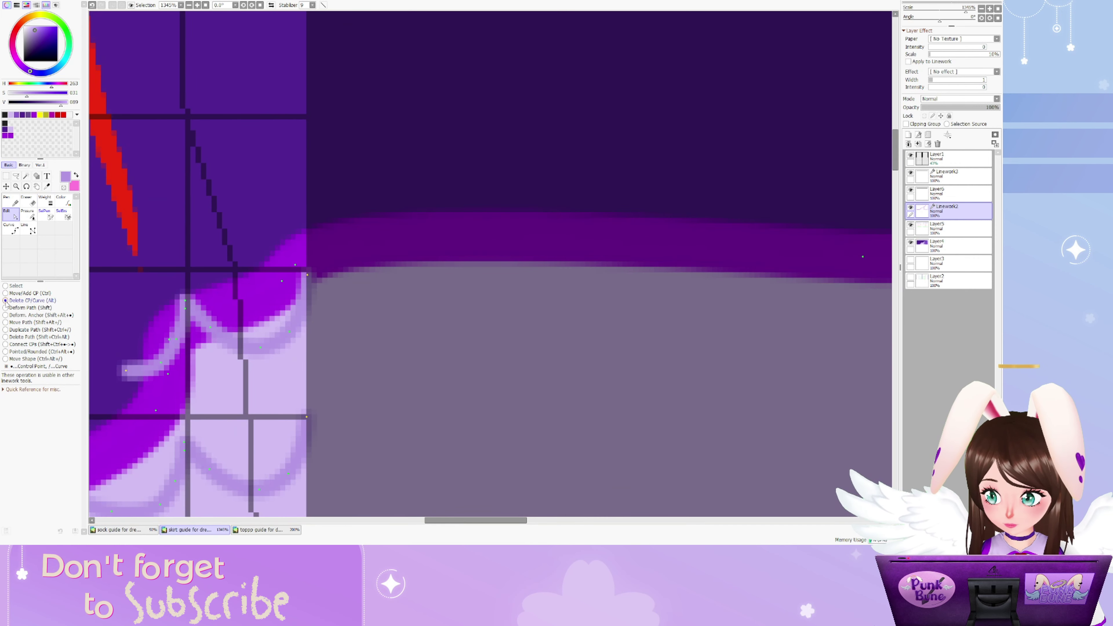
pyautogui.scroll(4, 229, 334)
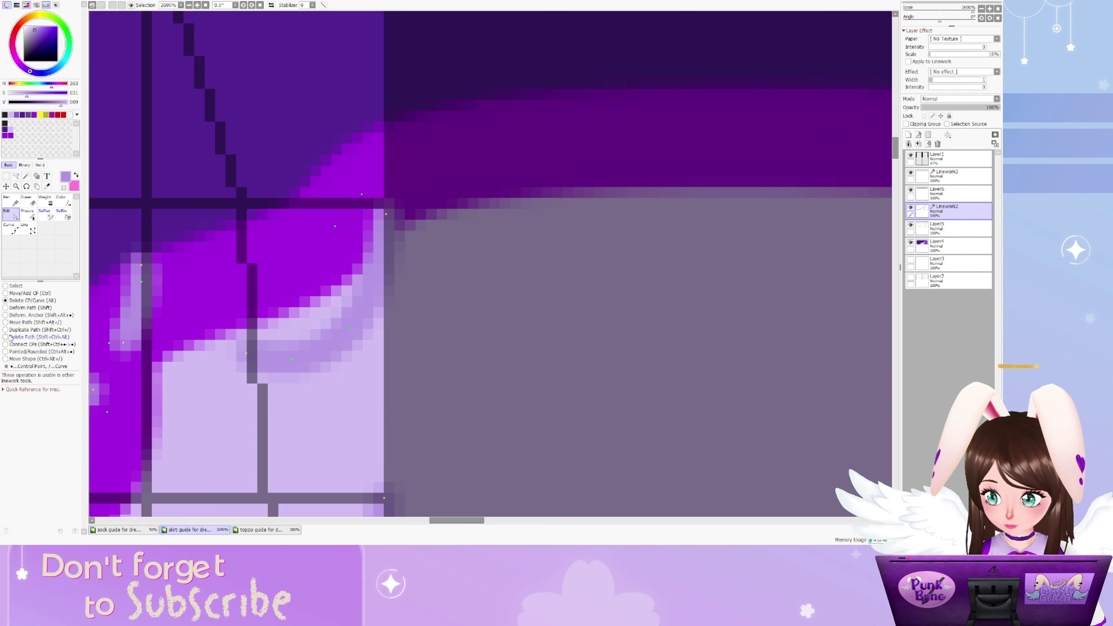
pyautogui.click(9, 337)
pyautogui.scroll(-11, 206, 383)
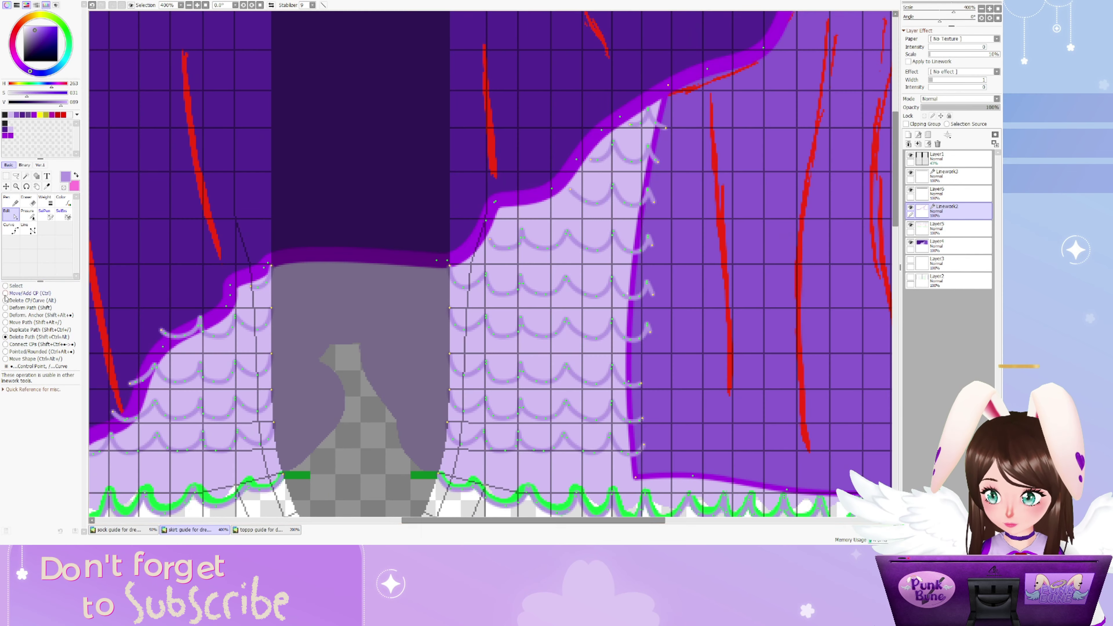
pyautogui.click(5, 293)
pyautogui.scroll(8, 666, 136)
pyautogui.scroll(3, 552, 46)
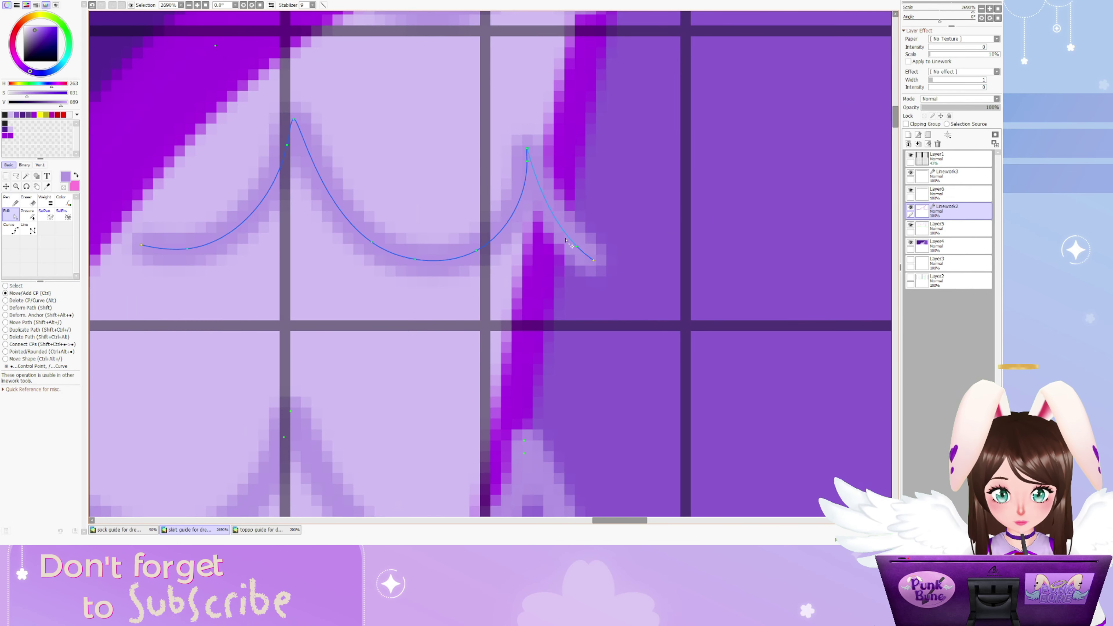
pyautogui.scroll(-2, 455, 266)
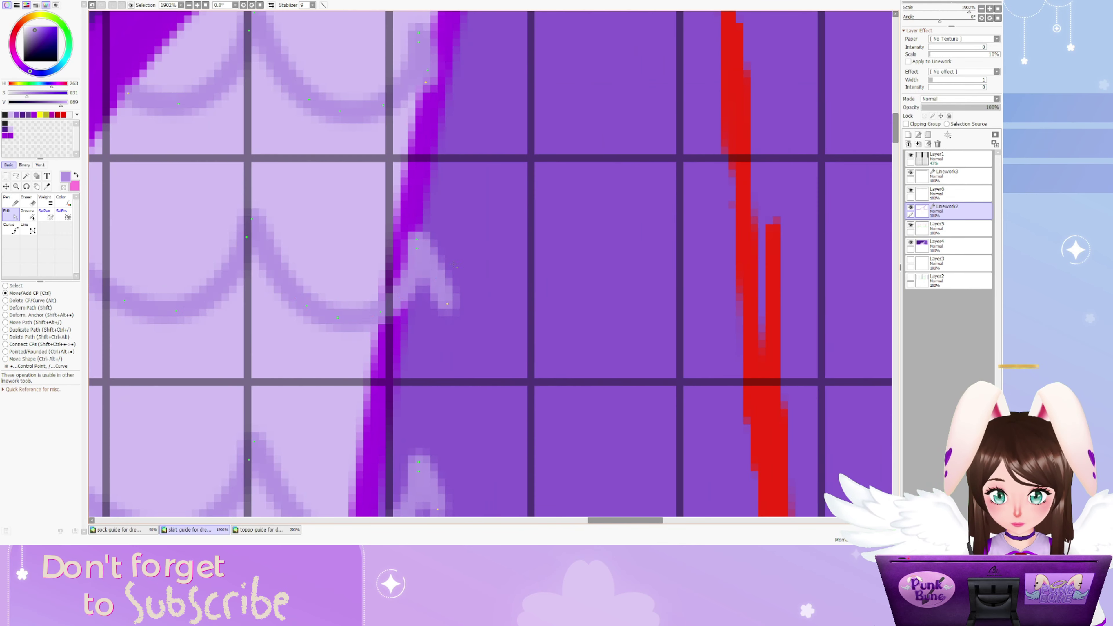
# Delete the stray scallop leg, the small stroke by the magenta edge, and its stub
pyautogui.keyDown('ctrl'); pyautogui.keyDown('alt'); pyautogui.keyDown('shift'); pyautogui.click(440, 290); pyautogui.keyUp('shift'); pyautogui.keyUp('alt'); pyautogui.keyUp('ctrl')
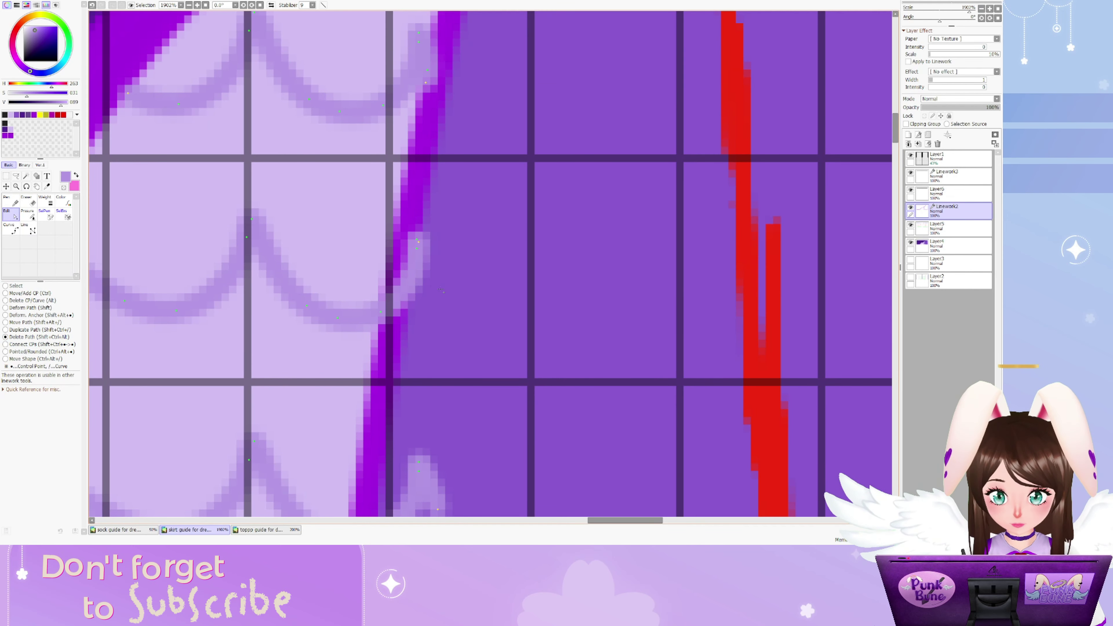
pyautogui.scroll(-3, 329, 303)
pyautogui.scroll(3, 328, 302)
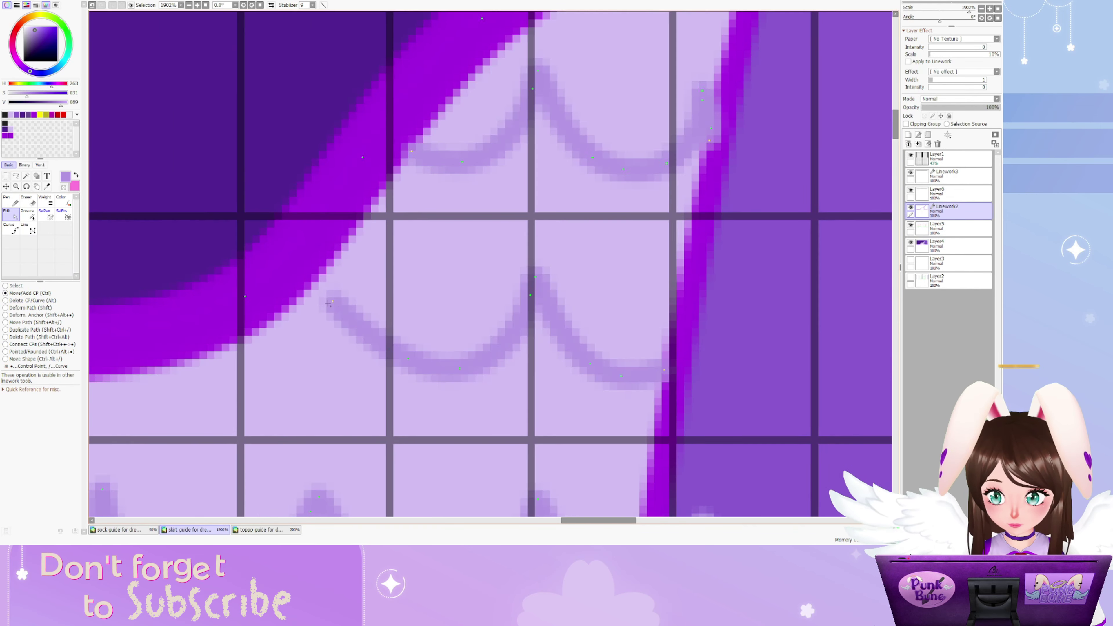
pyautogui.scroll(-3, 328, 302)
pyautogui.scroll(3, 329, 302)
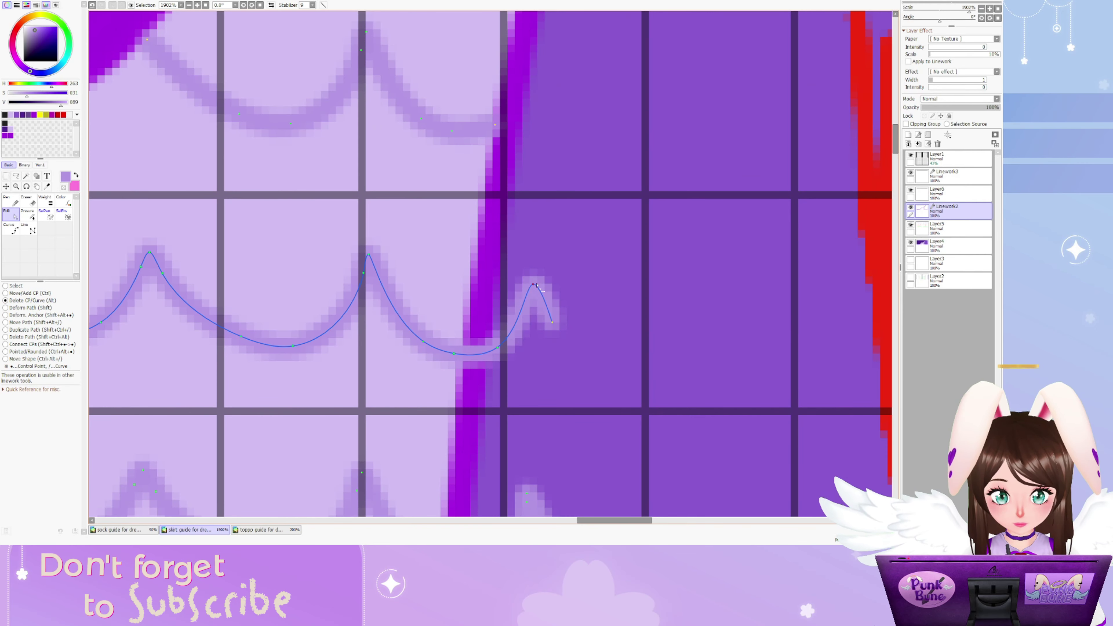
pyautogui.keyDown('ctrl'); pyautogui.keyDown('alt'); pyautogui.keyDown('shift'); pyautogui.click(536, 298); pyautogui.keyUp('shift'); pyautogui.keyUp('alt'); pyautogui.keyUp('ctrl')
pyautogui.keyDown('ctrl'); pyautogui.keyDown('alt'); pyautogui.keyDown('shift'); pyautogui.click(478, 351); pyautogui.keyUp('shift'); pyautogui.keyUp('alt'); pyautogui.keyUp('ctrl')
pyautogui.scroll(-1, 241, 273)
# Delete the A-shaped stroke and the hooked stroke poking past the magenta panel edge
pyautogui.scroll(-3, 240, 272)
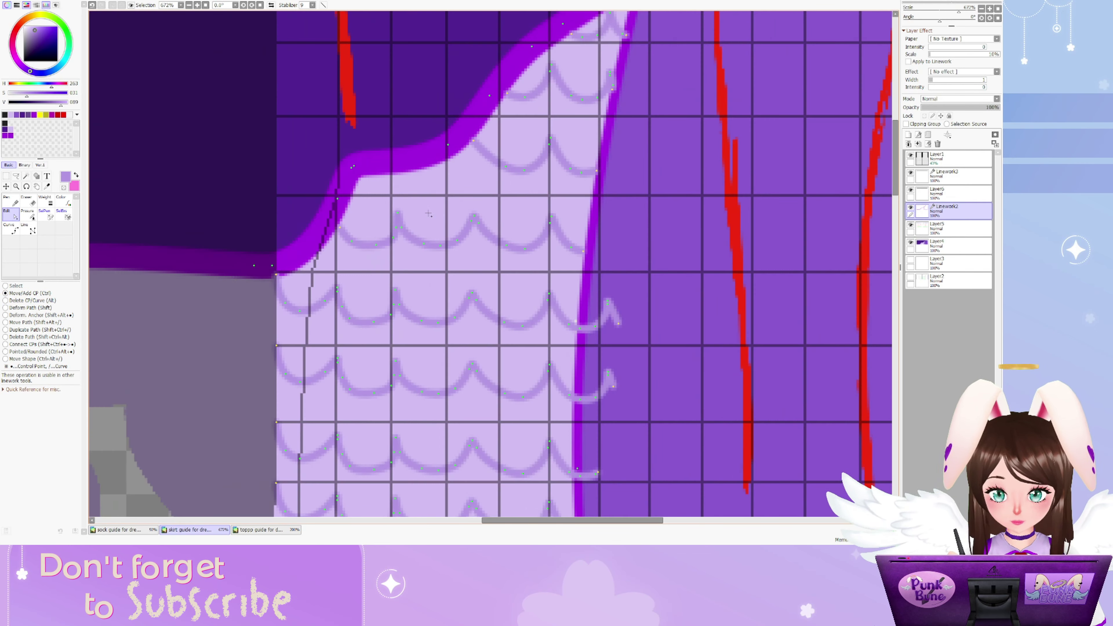
pyautogui.scroll(4, 263, 272)
pyautogui.scroll(-3, 281, 290)
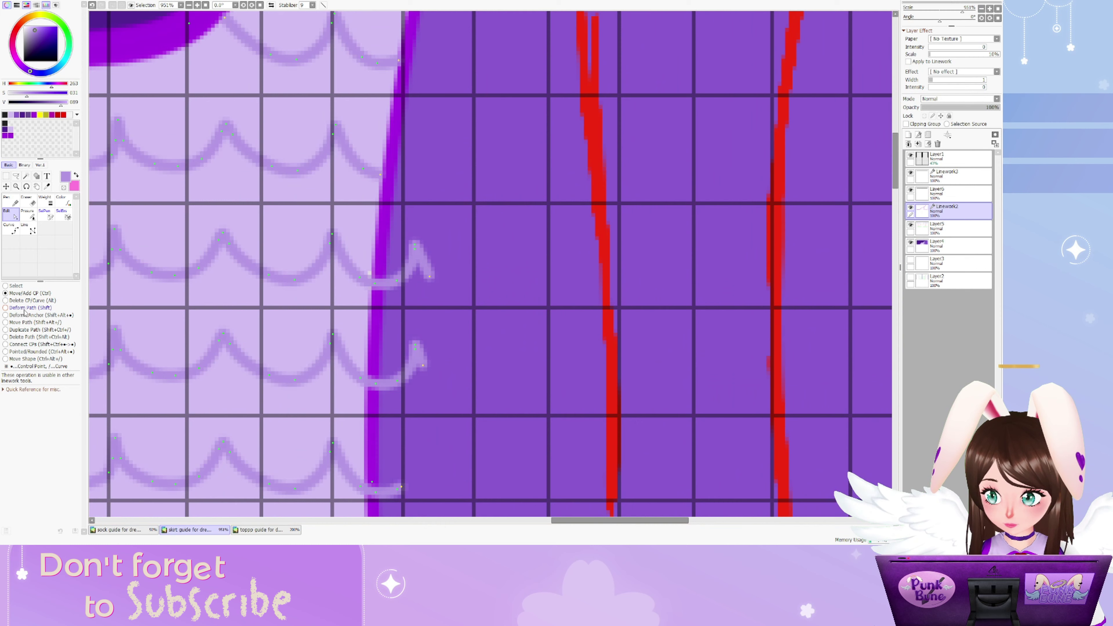
pyautogui.keyDown('ctrl'); pyautogui.keyDown('alt'); pyautogui.keyDown('shift'); pyautogui.click(404, 263); pyautogui.keyUp('shift'); pyautogui.keyUp('alt'); pyautogui.keyUp('ctrl')
pyautogui.scroll(3, 388, 271)
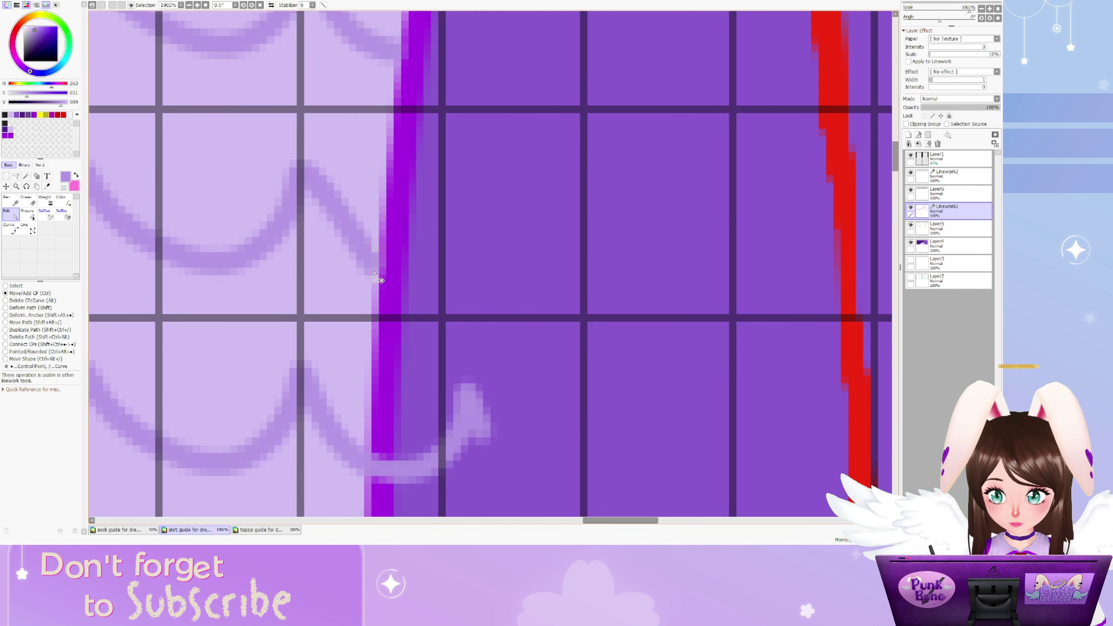
pyautogui.scroll(-2, 350, 176)
pyautogui.scroll(2, 416, 478)
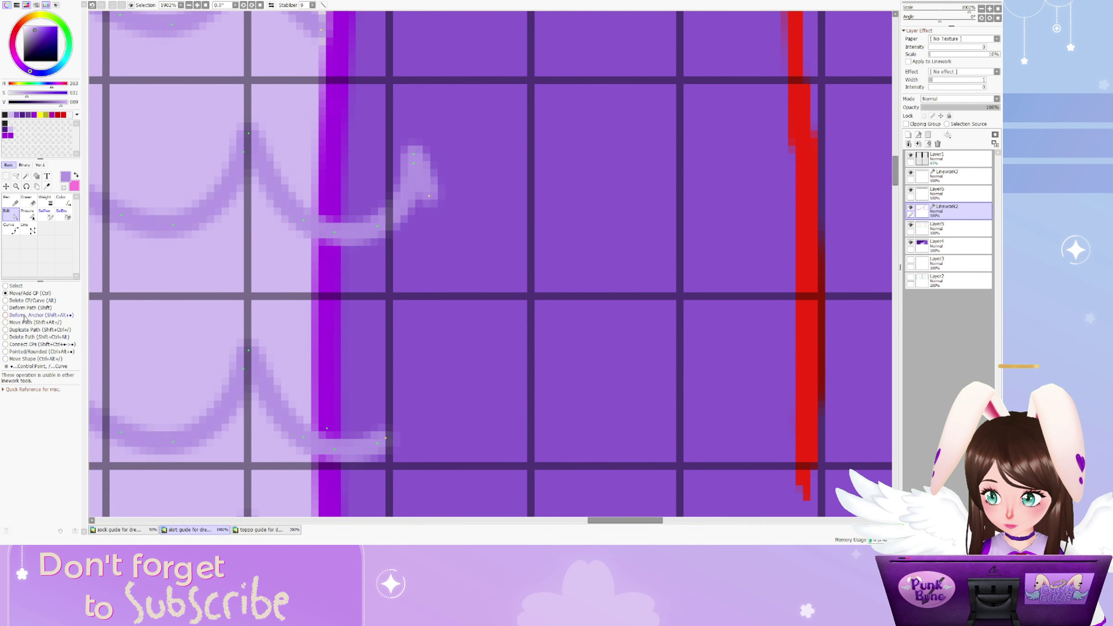
pyautogui.keyDown('alt'); pyautogui.click(415, 176); pyautogui.keyUp('alt')
pyautogui.scroll(-2, 417, 379)
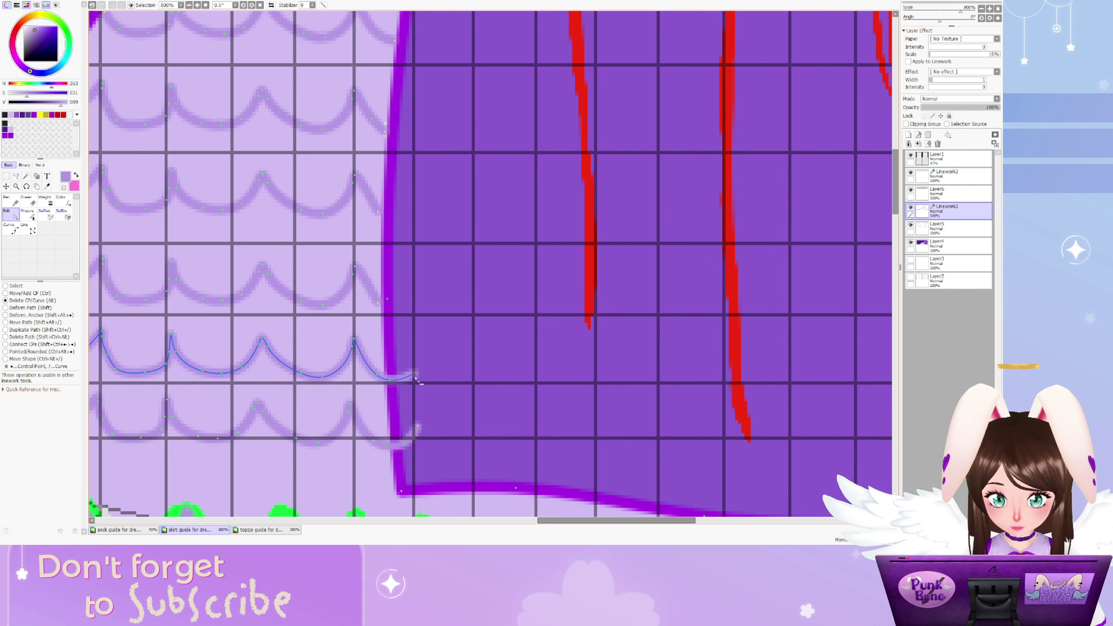
pyautogui.scroll(3, 341, 359)
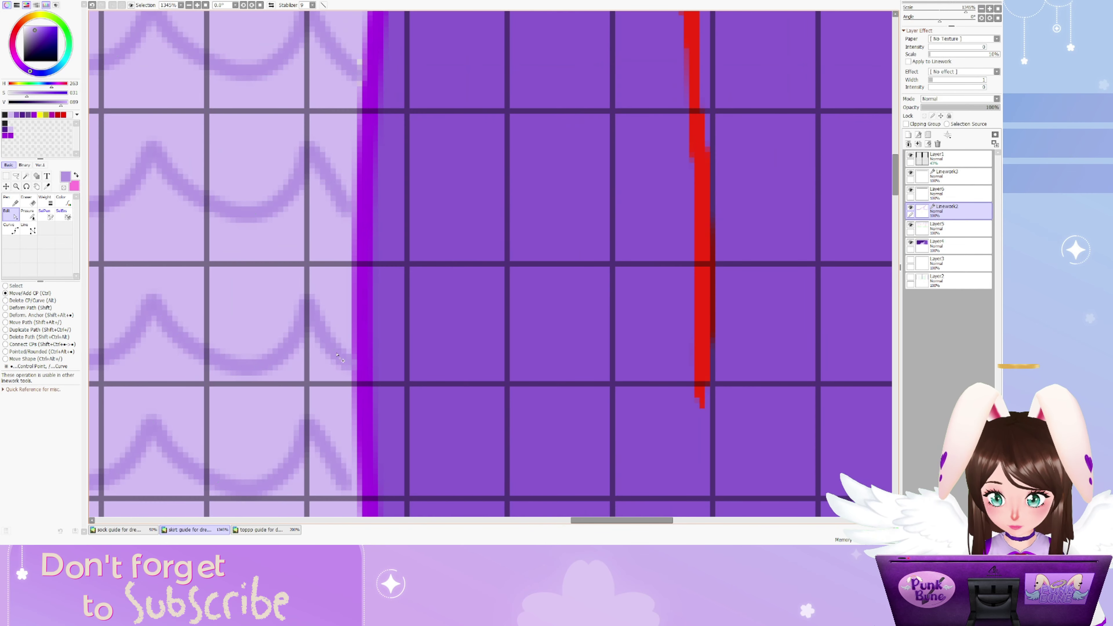
pyautogui.scroll(-1, 330, 246)
pyautogui.scroll(-4, 482, 263)
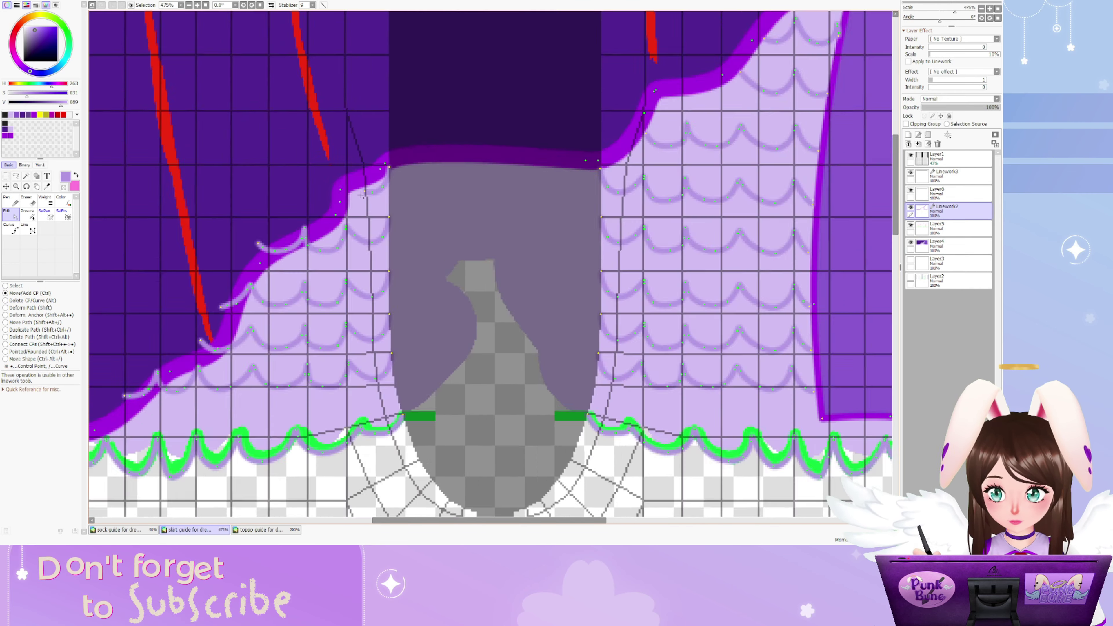
pyautogui.scroll(3, 482, 263)
# Change the path-editing mode, view the upper scallop rows, and undo an accidental curve bend
pyautogui.click(5, 330)
pyautogui.press('alt')
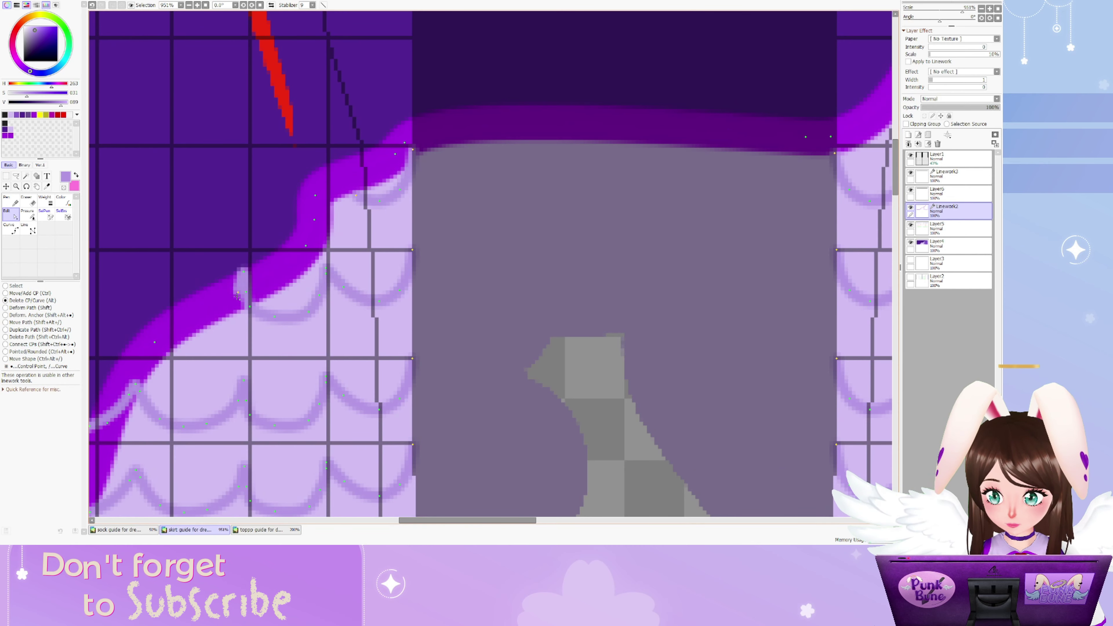
pyautogui.moveTo(136, 389); pyautogui.dragTo(385, 250)
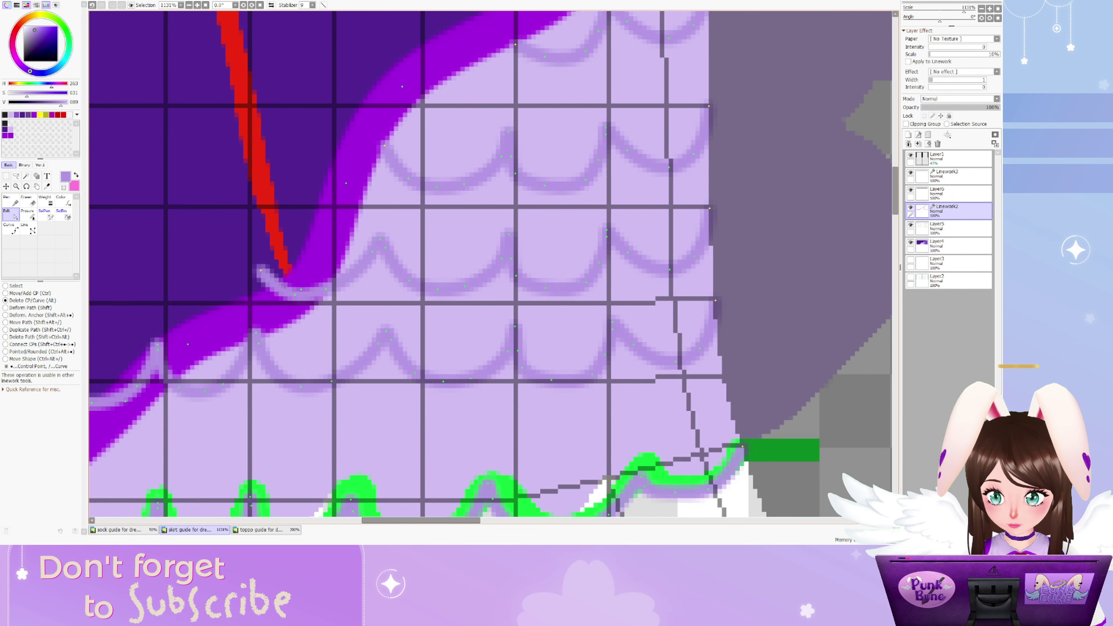
pyautogui.scroll(1, 386, 250)
pyautogui.moveTo(150, 344); pyautogui.dragTo(227, 293)
pyautogui.scroll(4, 276, 308)
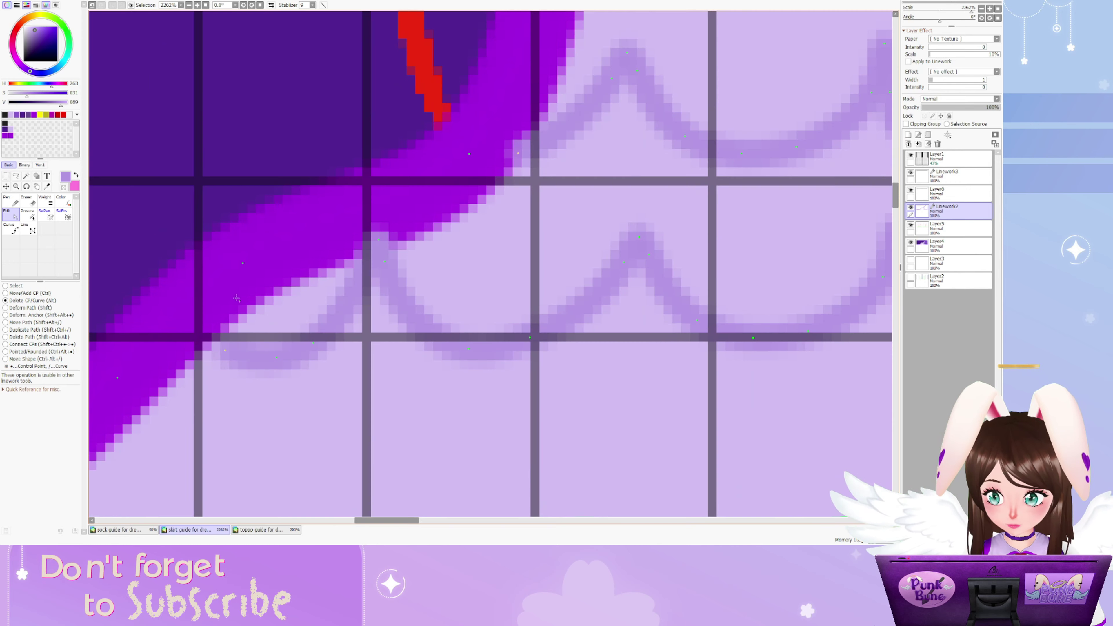
pyautogui.moveTo(385, 249); pyautogui.dragTo(385, 271)
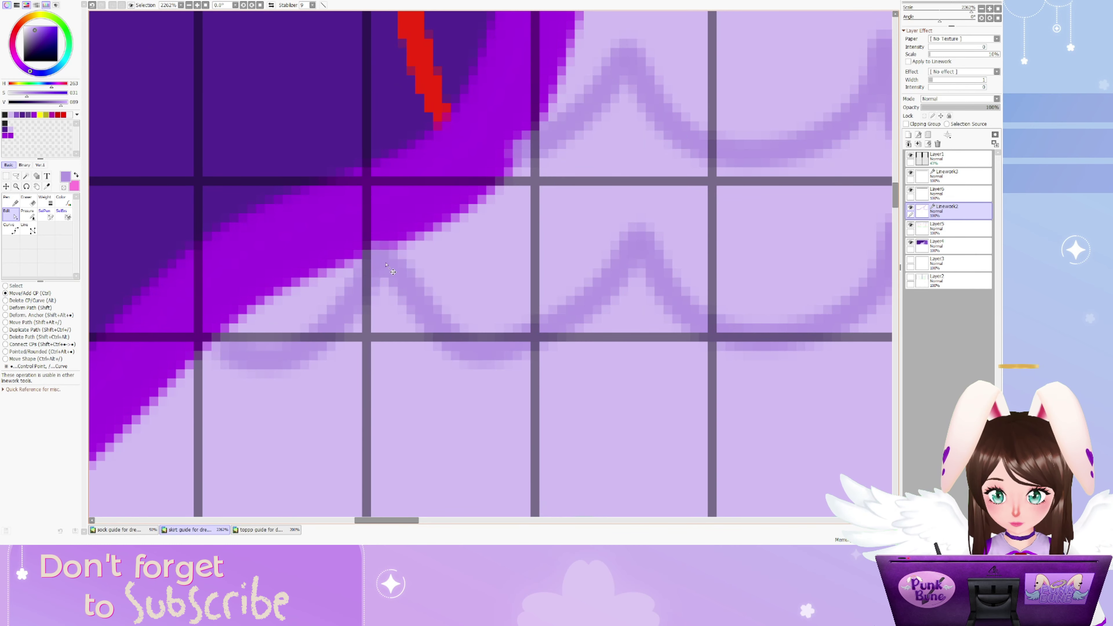
pyautogui.hotkey('ctrl', 'z')
pyautogui.scroll(-10, 323, 258)
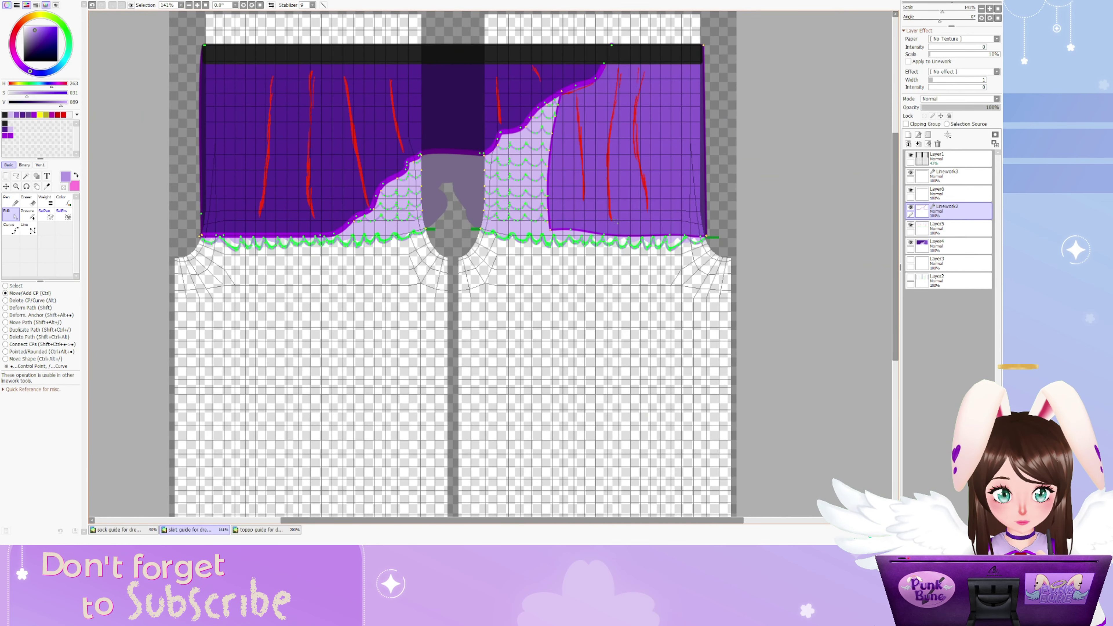
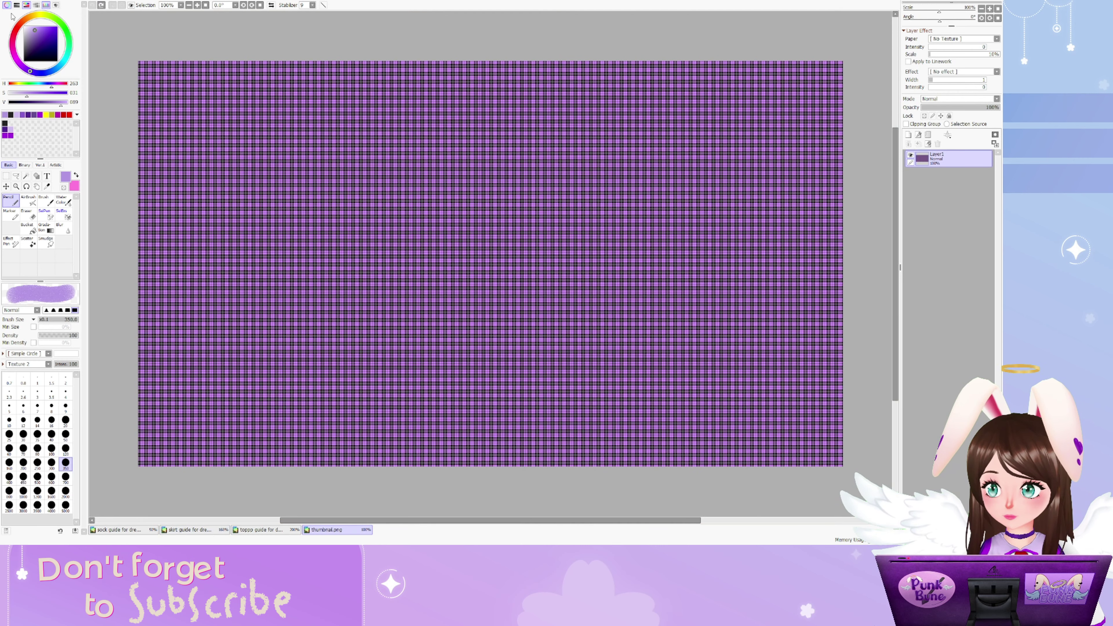
# On the skirt template, stretch the plaid layer slightly wider to the right, then copy the whole layer
pyautogui.hotkey('ctrl', 'shift', 'Tab')
pyautogui.hotkey('ctrl', 'shift', 'Tab')
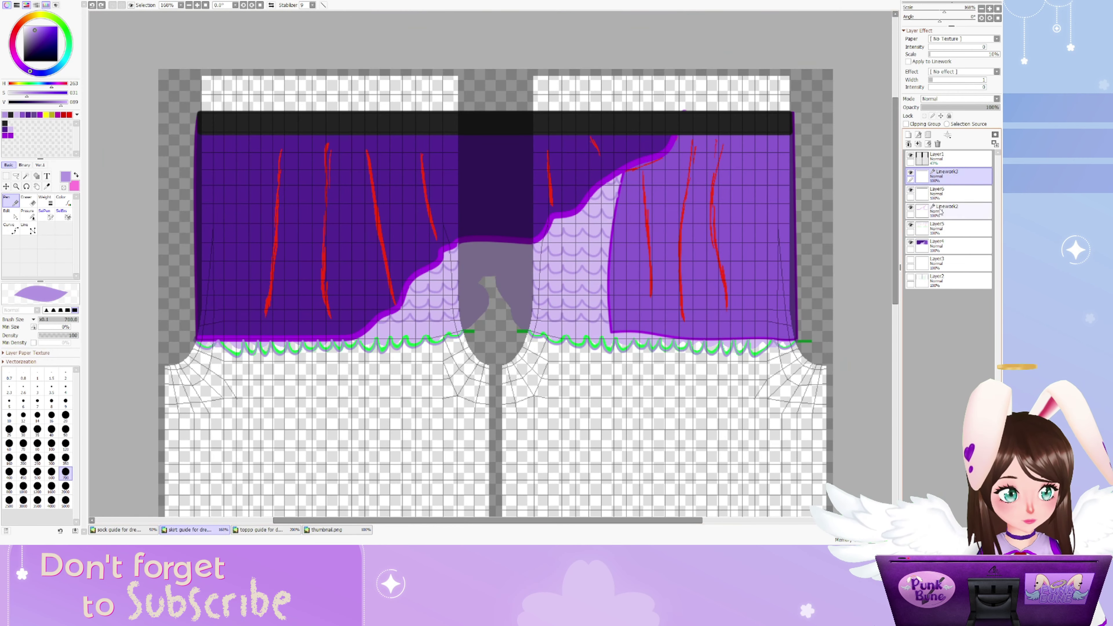
pyautogui.press('w')
pyautogui.scroll(-3, 685, 234)
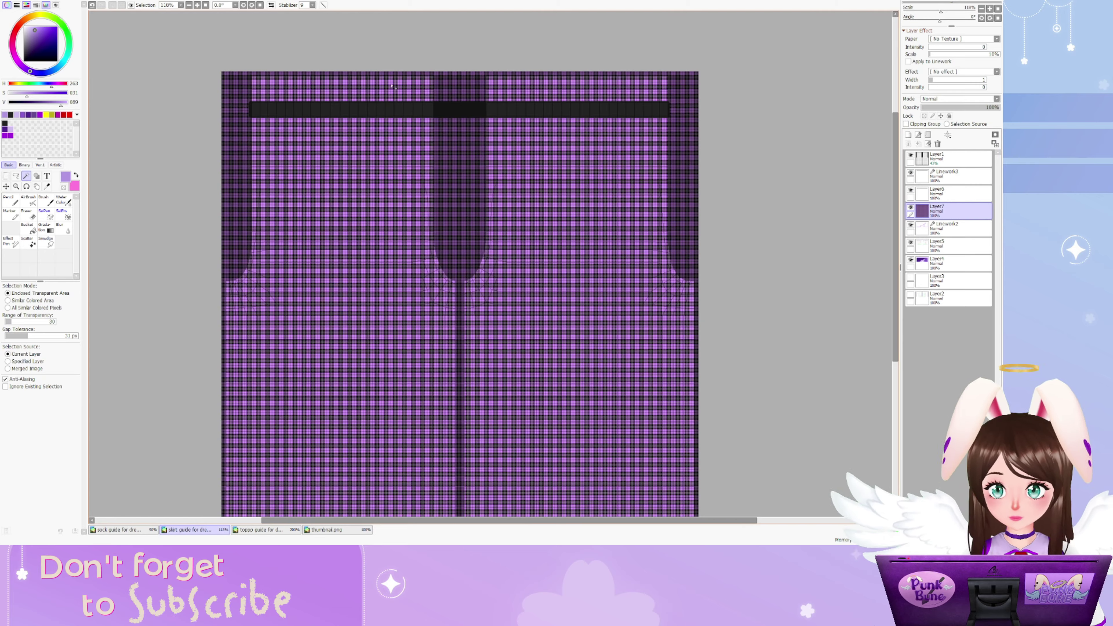
pyautogui.scroll(3, 658, 220)
pyautogui.scroll(-6, 613, 211)
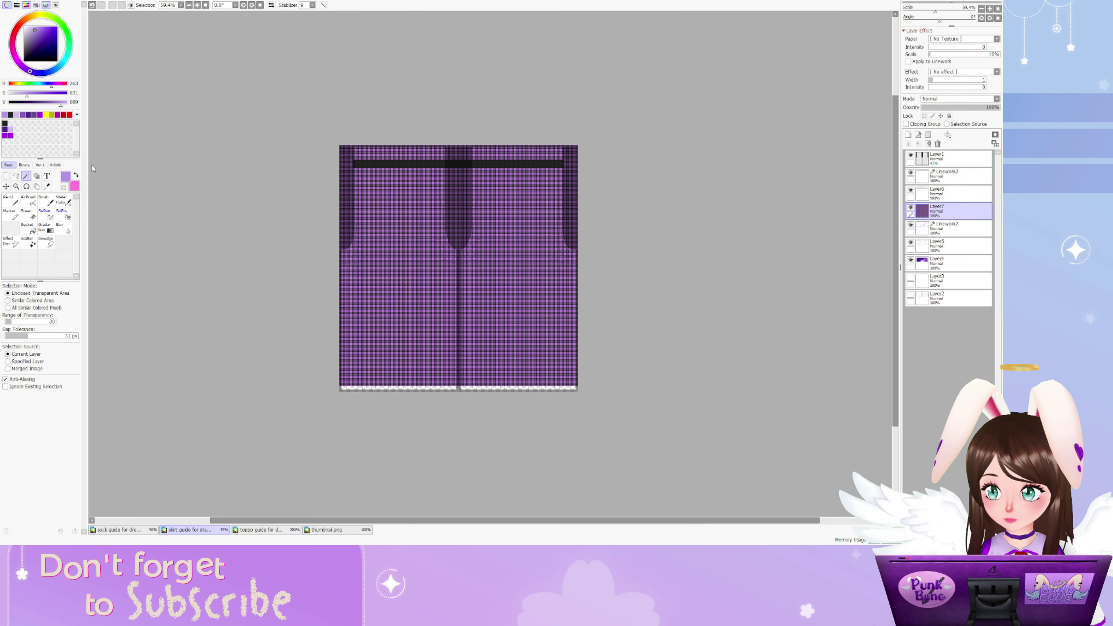
pyautogui.hotkey('ctrl', 't')
pyautogui.scroll(5, 548, 263)
pyautogui.scroll(-4, 450, 304)
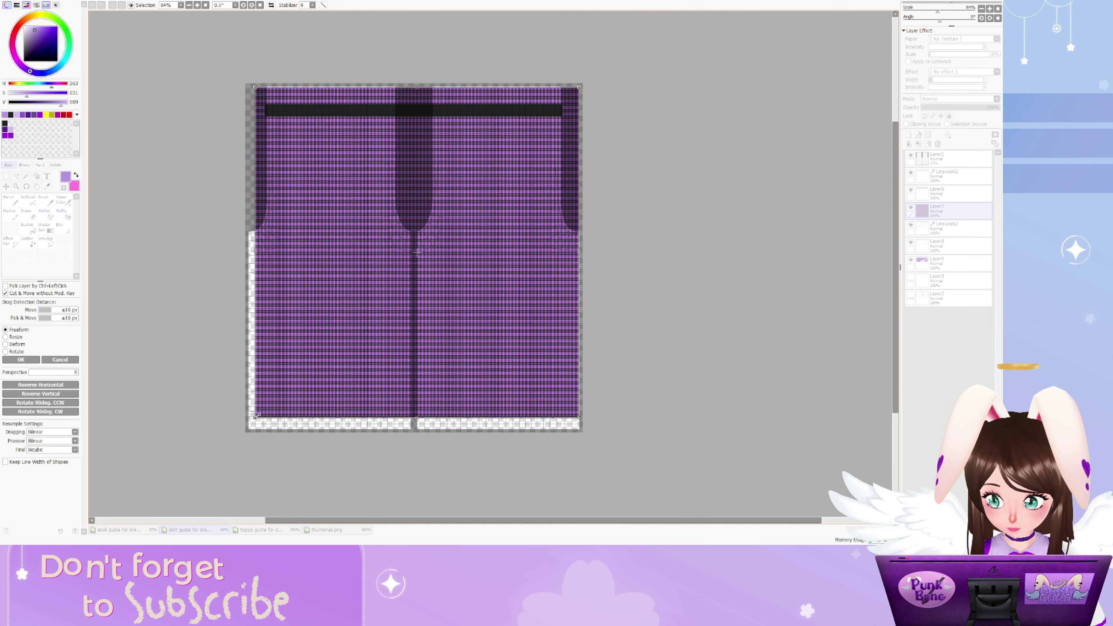
pyautogui.scroll(4, 521, 162)
pyautogui.moveTo(662, 184); pyautogui.dragTo(675, 182)
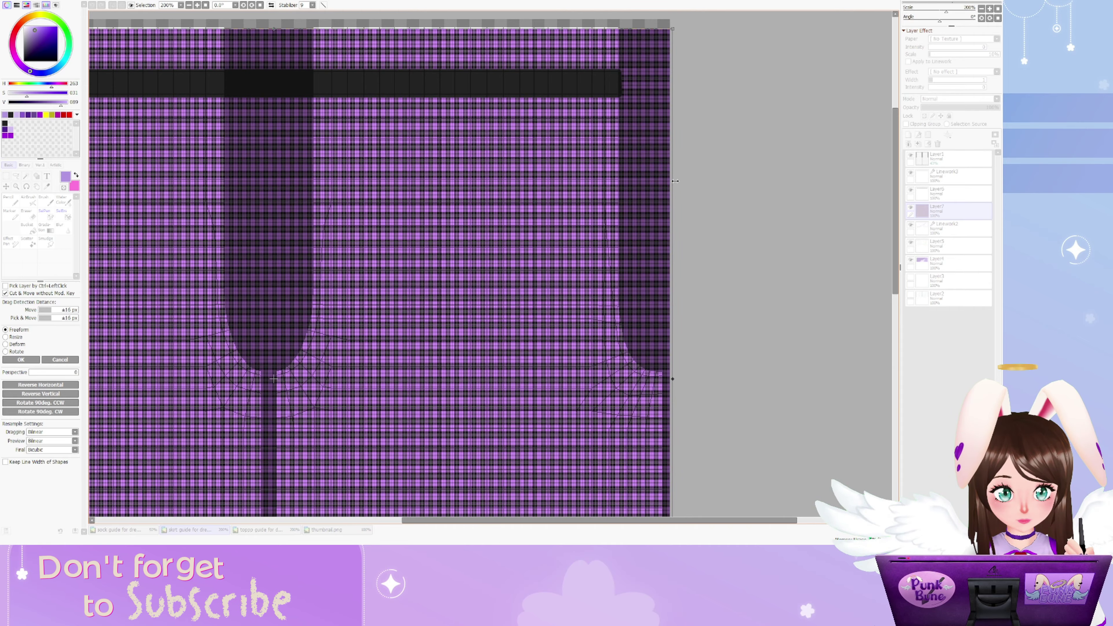
pyautogui.scroll(-5, 526, 285)
pyautogui.scroll(3, 361, 387)
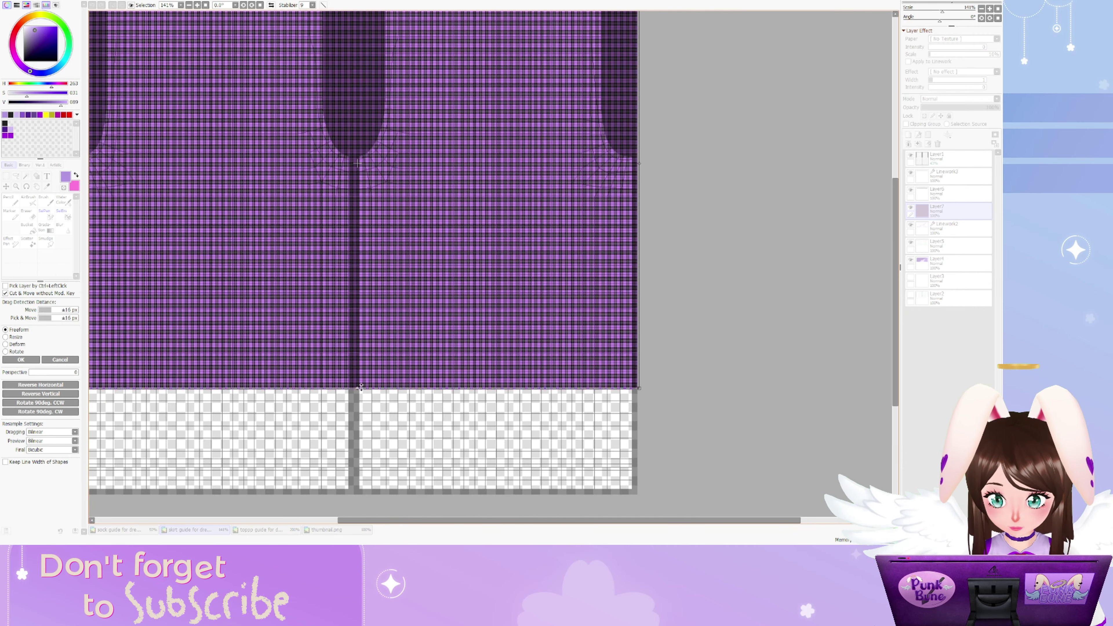
pyautogui.scroll(-4, 362, 386)
pyautogui.click(20, 359)
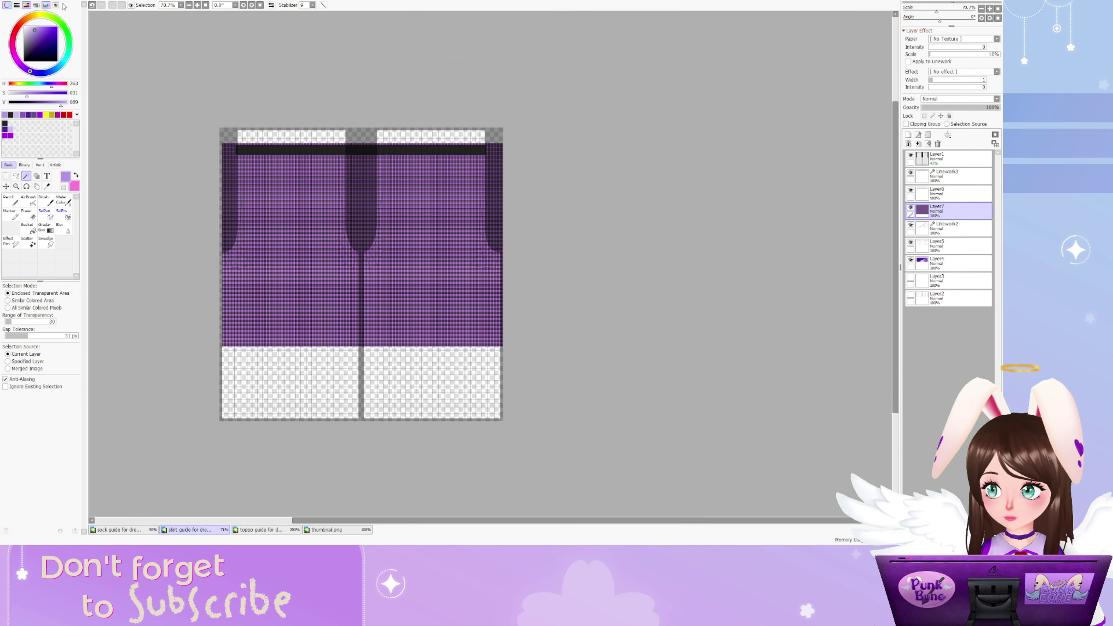
pyautogui.hotkey('ctrl', 'a')
pyautogui.hotkey('ctrl', 'c')
# Paste the plaid into the top template, move it onto the lower right, and place it beneath Linework1
pyautogui.click(259, 529)
pyautogui.hotkey('ctrl', 'v')
pyautogui.scroll(-4, 747, 397)
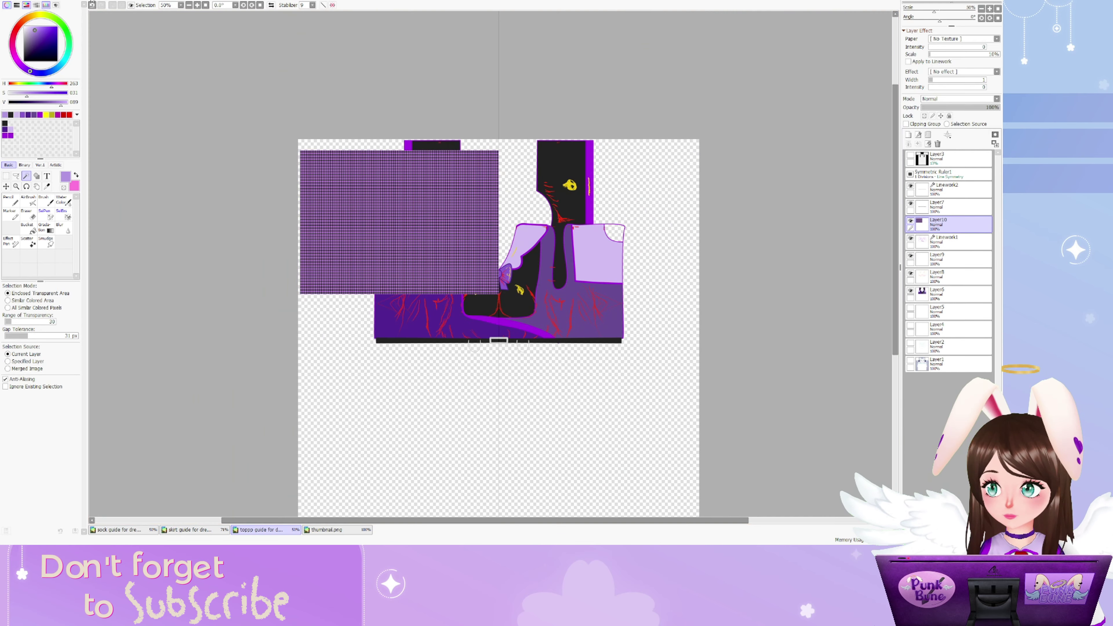
pyautogui.hotkey('ctrl', 't')
pyautogui.moveTo(398, 224); pyautogui.dragTo(569, 293)
pyautogui.press('Return')
pyautogui.moveTo(942, 223); pyautogui.dragTo(942, 242)
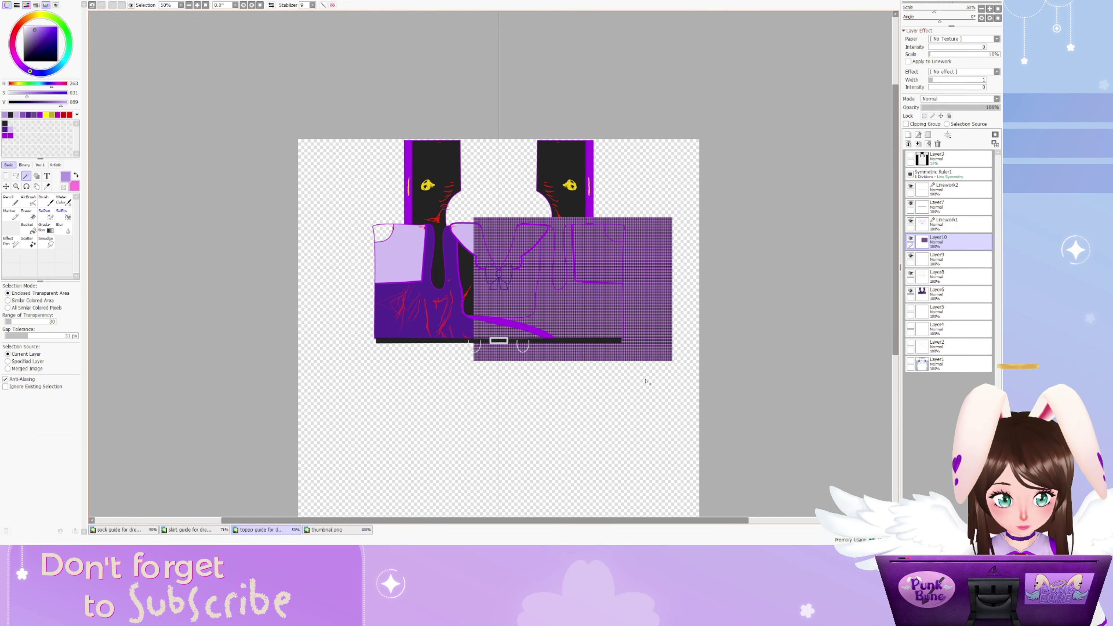
pyautogui.scroll(2, 644, 377)
# In the skirt, select the right panel on Linework2, invert, and erase Layer7's plaid outside it
pyautogui.click(190, 530)
pyautogui.hotkey('ctrl', 'd')
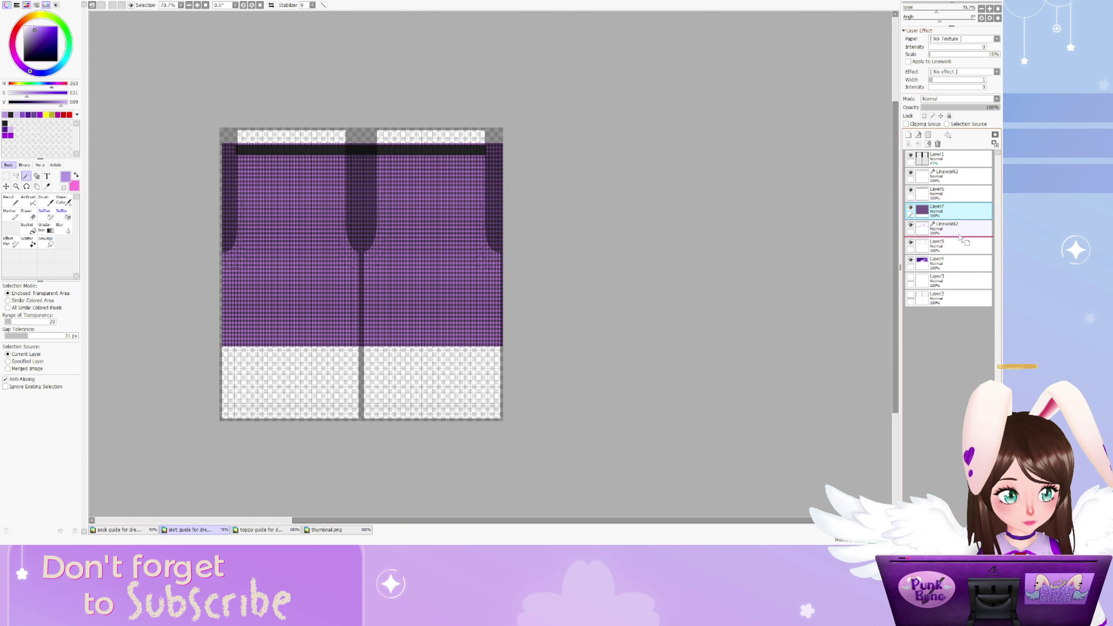
pyautogui.scroll(3, 228, 132)
pyautogui.click(942, 209)
pyautogui.click(492, 283)
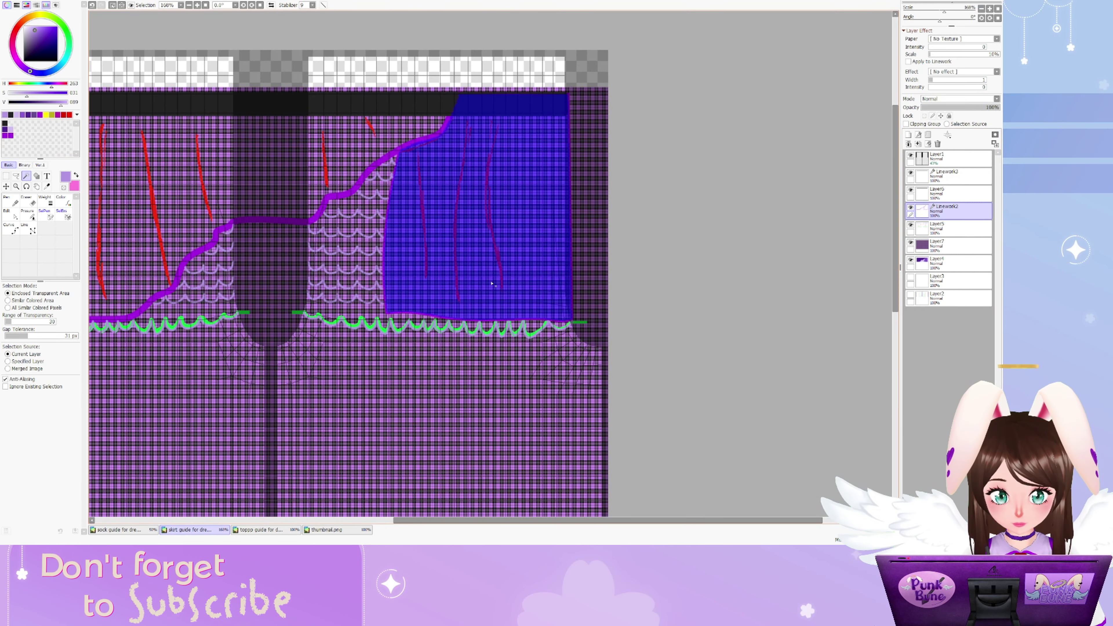
pyautogui.click(123, 7)
pyautogui.click(942, 245)
pyautogui.scroll(-4, 341, 137)
pyautogui.moveTo(341, 137)
pyautogui.mouseDown()
pyautogui.moveTo(298, 186)
pyautogui.moveTo(431, 333)
pyautogui.mouseUp()
pyautogui.scroll(4, 576, 390)
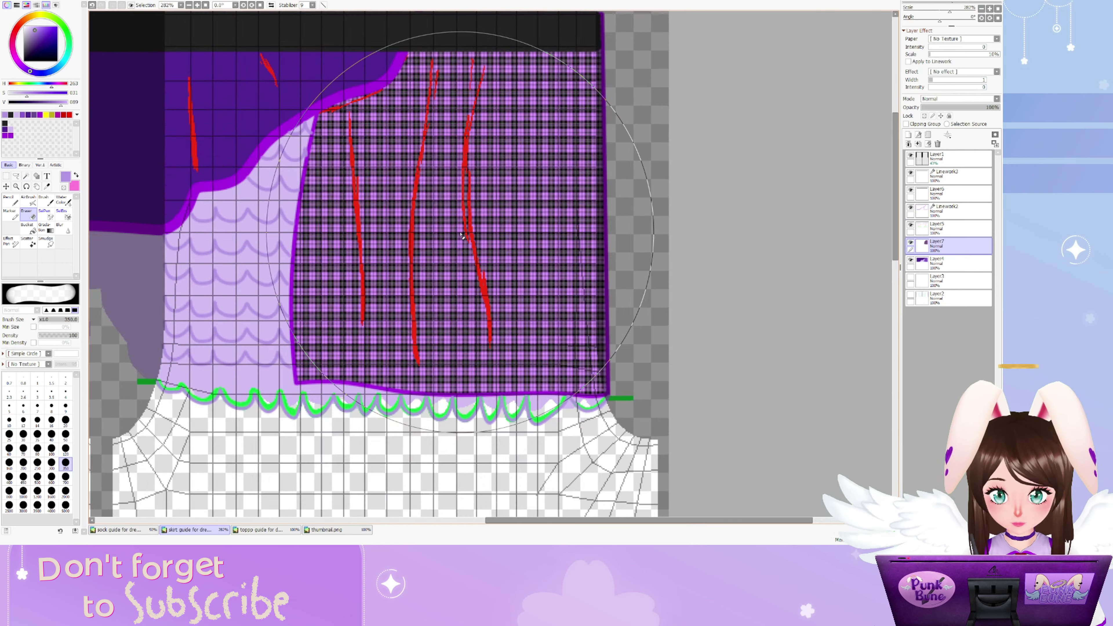
pyautogui.scroll(-2, 497, 174)
# In the top template, Magic Wand the bodice panel on Linework1 for the plaid to fill
pyautogui.click(259, 530)
pyautogui.click(25, 176)
pyautogui.click(943, 224)
pyautogui.click(614, 285)
pyautogui.scroll(5, 168, 6)
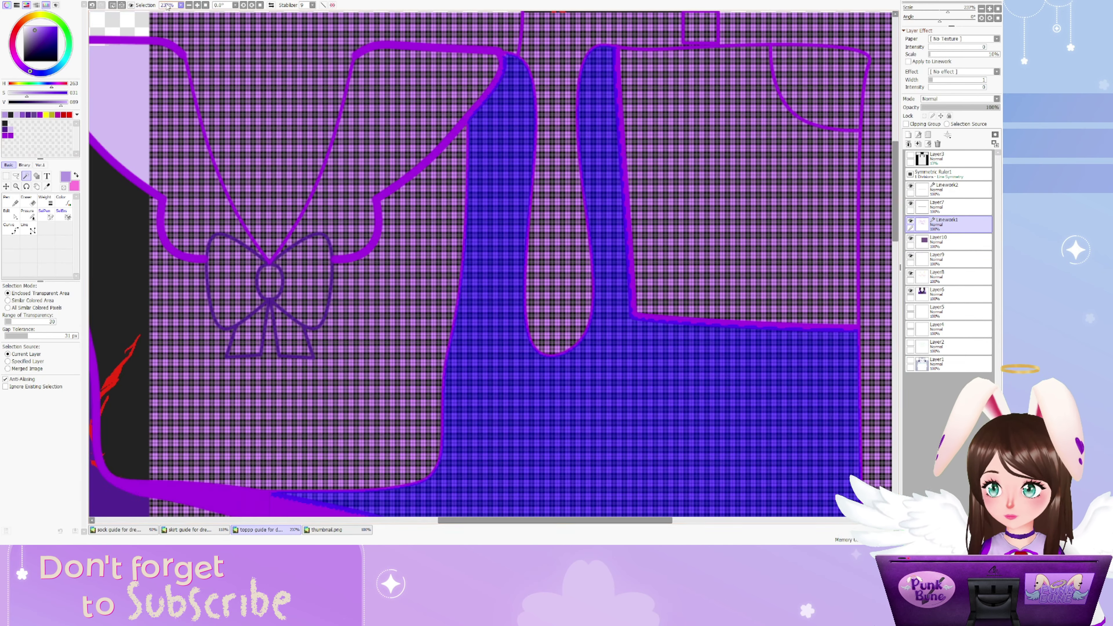
pyautogui.scroll(-6, 168, 6)
# Erase the Layer10 plaid outside the top's bodice panel
pyautogui.click(942, 240)
pyautogui.press('e')
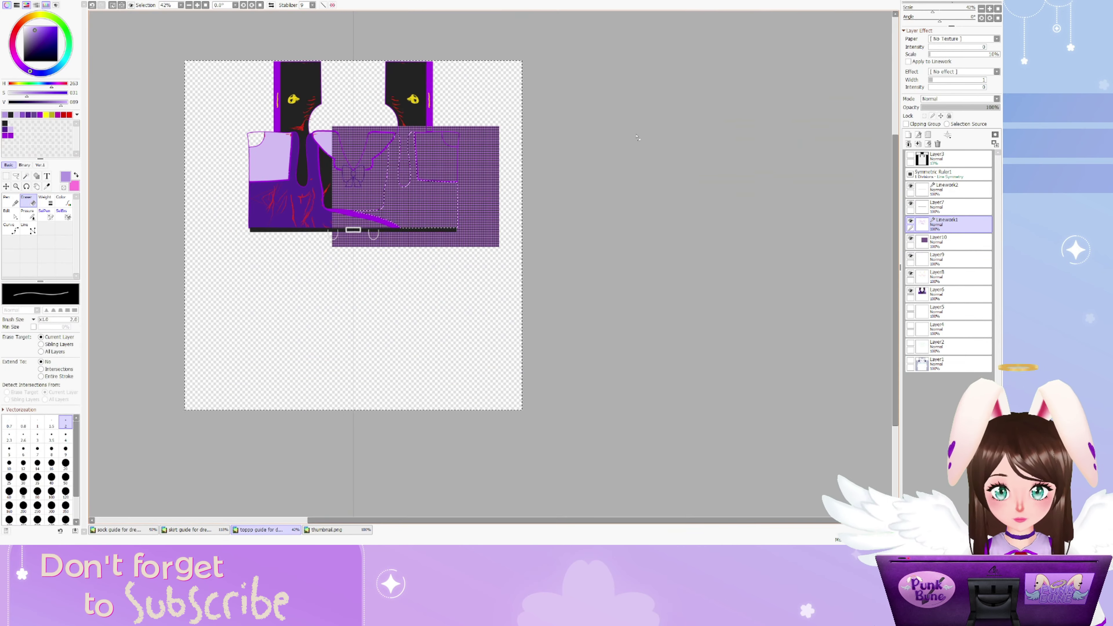
pyautogui.moveTo(198, 174); pyautogui.dragTo(375, 228)
pyautogui.scroll(5, 376, 230)
pyautogui.scroll(-2, 375, 230)
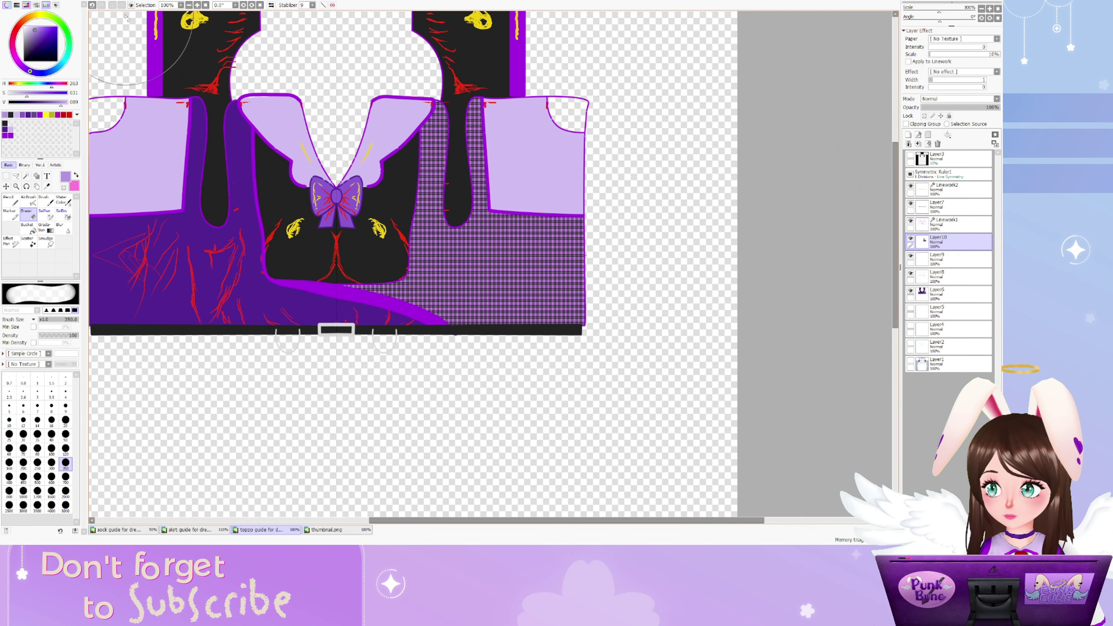
pyautogui.scroll(2, 376, 230)
# Move the plaid layer beneath Layer8, undoing and then redoing the move and erasing
pyautogui.moveTo(942, 241); pyautogui.dragTo(948, 283)
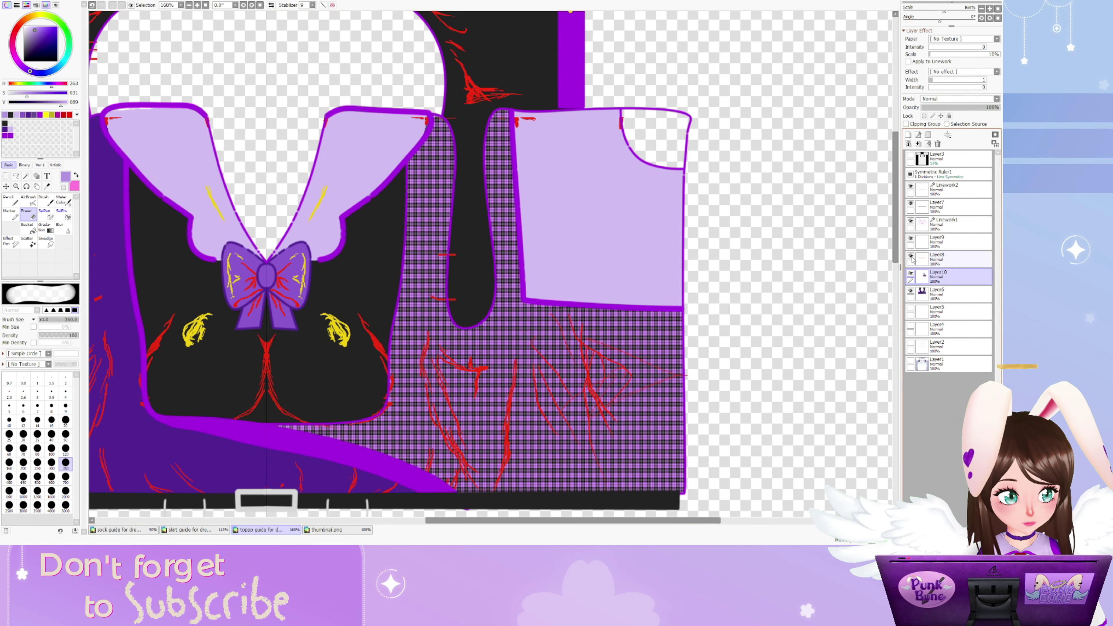
pyautogui.scroll(2, 467, 250)
pyautogui.scroll(-2, 467, 250)
pyautogui.scroll(-3, 468, 250)
pyautogui.scroll(4, 468, 249)
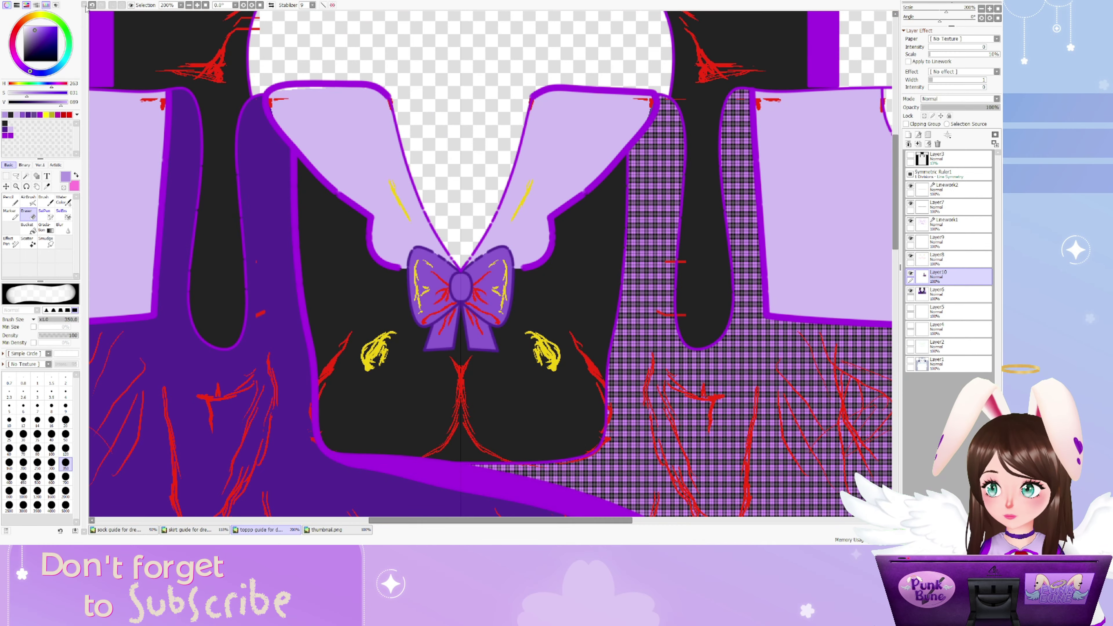
pyautogui.click(92, 5)
pyautogui.click(92, 5)
pyautogui.click(92, 5)
pyautogui.scroll(-1, 569, 205)
pyautogui.hotkey('ctrl', 'y')
pyautogui.hotkey('ctrl', 'y')
pyautogui.hotkey('ctrl', 'y')
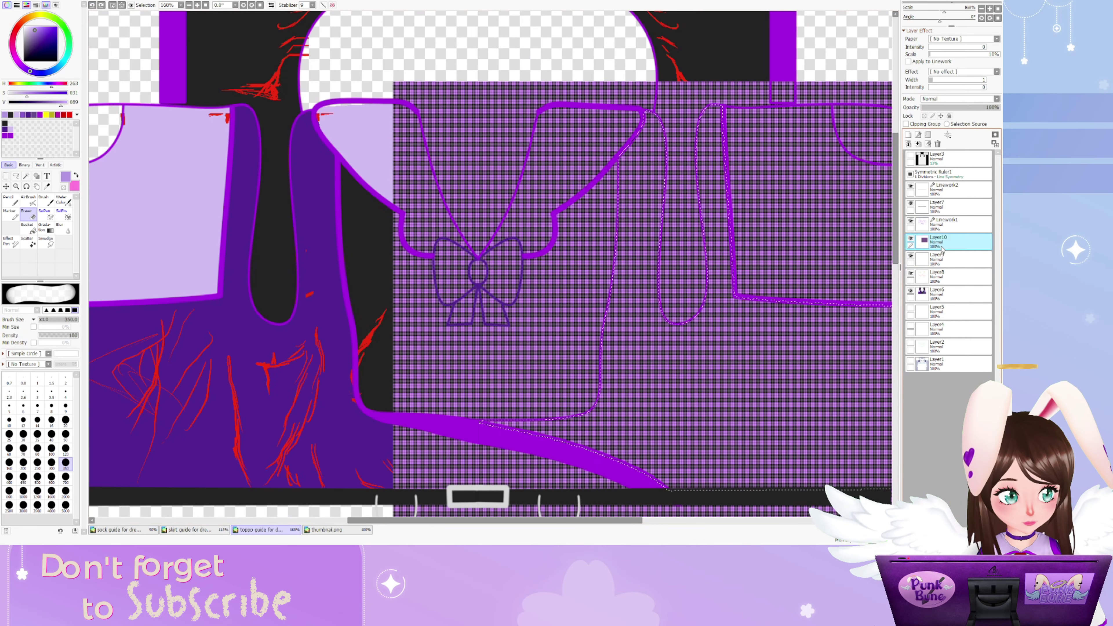
pyautogui.scroll(-4, 413, 304)
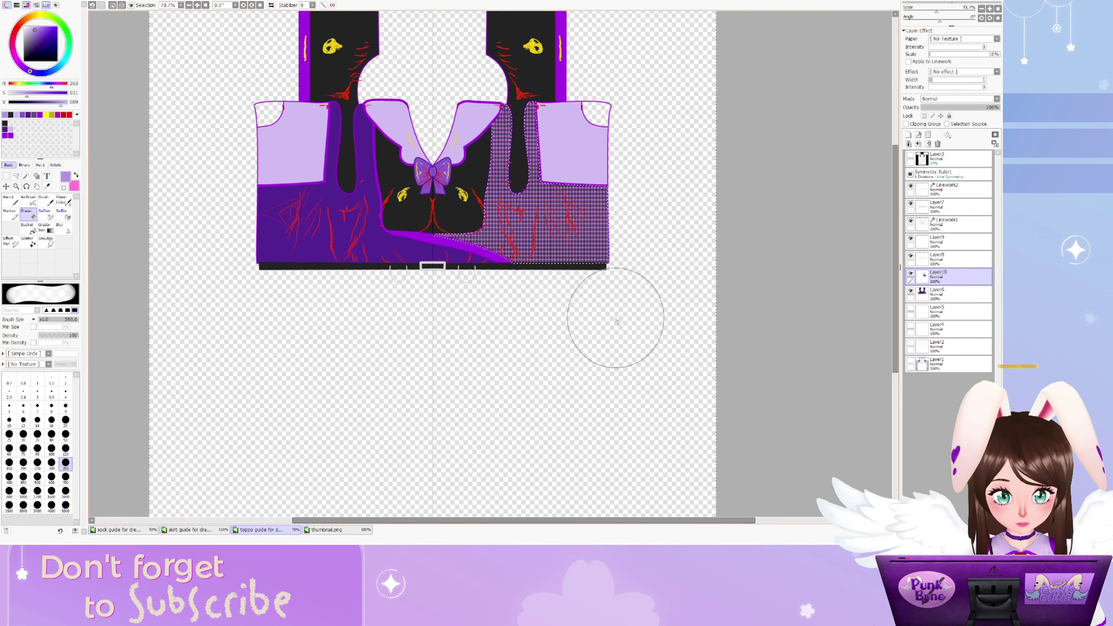
pyautogui.scroll(3, 609, 315)
pyautogui.scroll(-4, 459, 375)
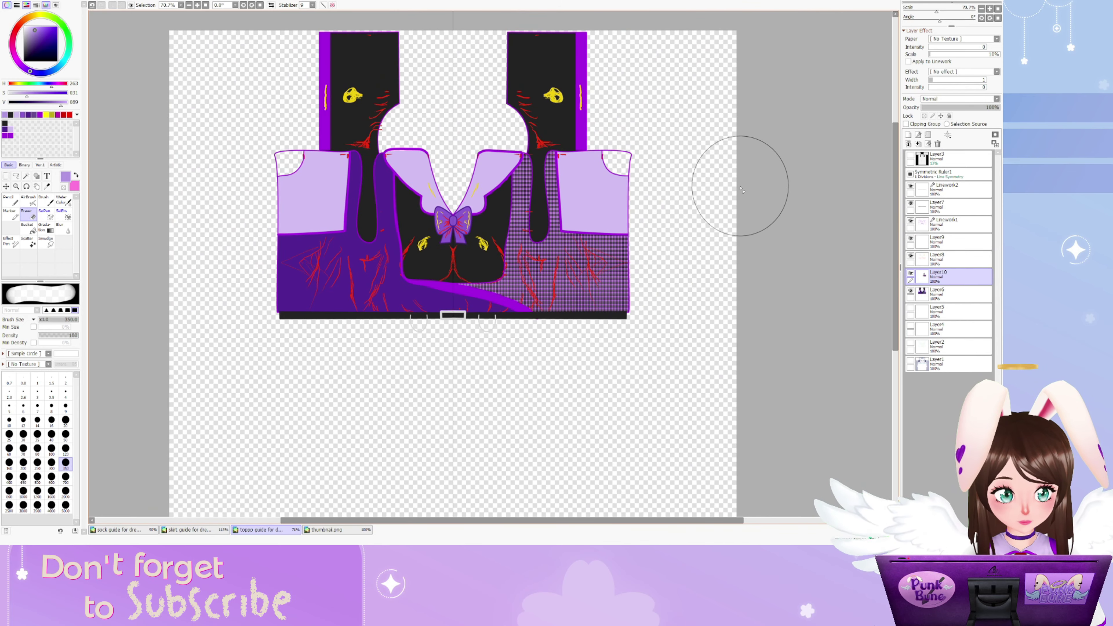
# Magic Wand the collar area on Layer6 and hide the red and yellow sketch layer Layer8
pyautogui.click(26, 176)
pyautogui.scroll(2, 394, 219)
pyautogui.click(408, 175)
pyautogui.click(938, 292)
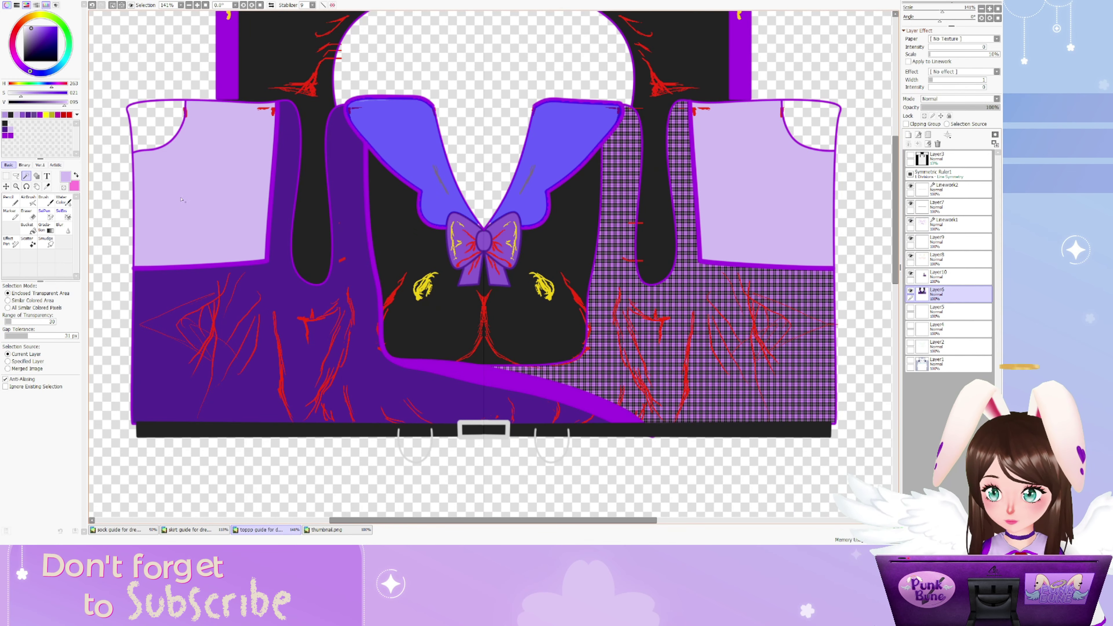
pyautogui.press('n')
pyautogui.click(911, 255)
pyautogui.click(938, 257)
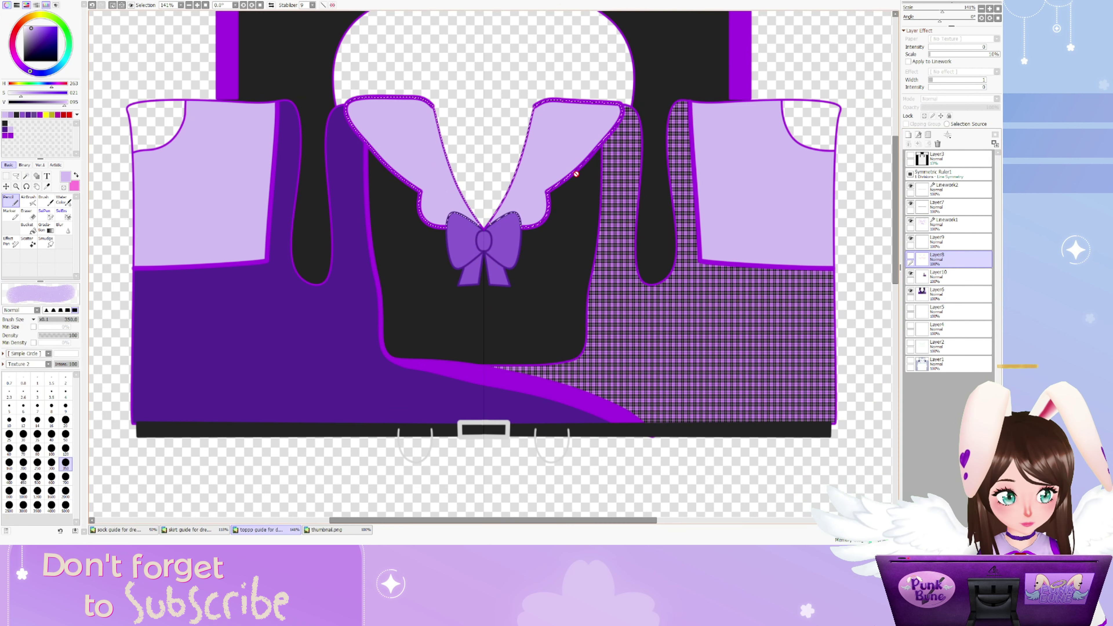
pyautogui.click(938, 292)
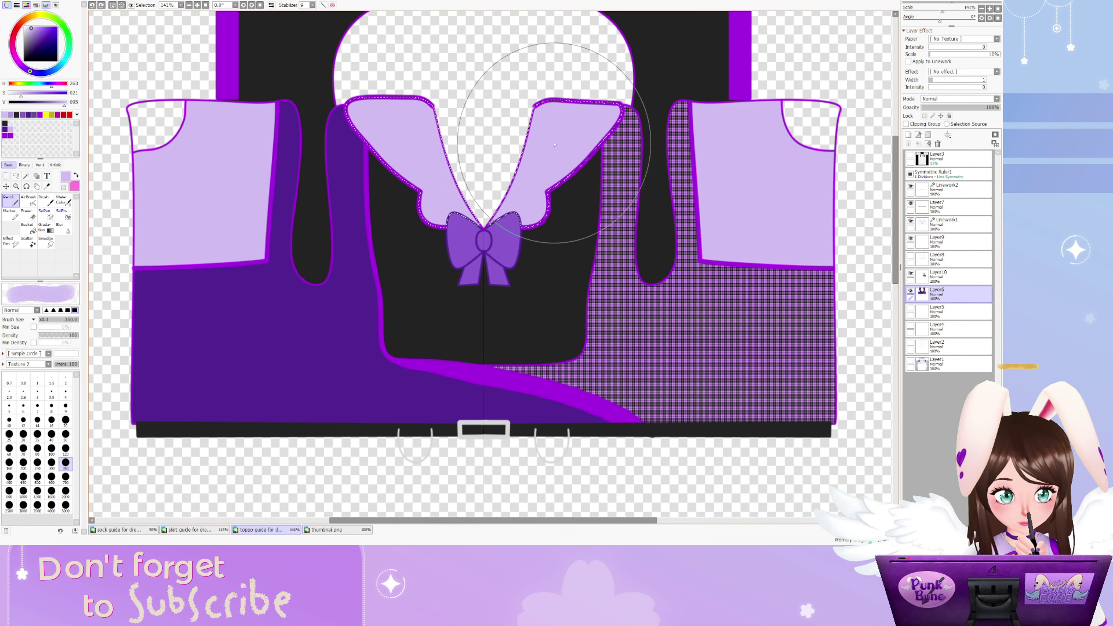
pyautogui.scroll(-2, 348, 99)
pyautogui.scroll(1, 348, 100)
pyautogui.click(938, 222)
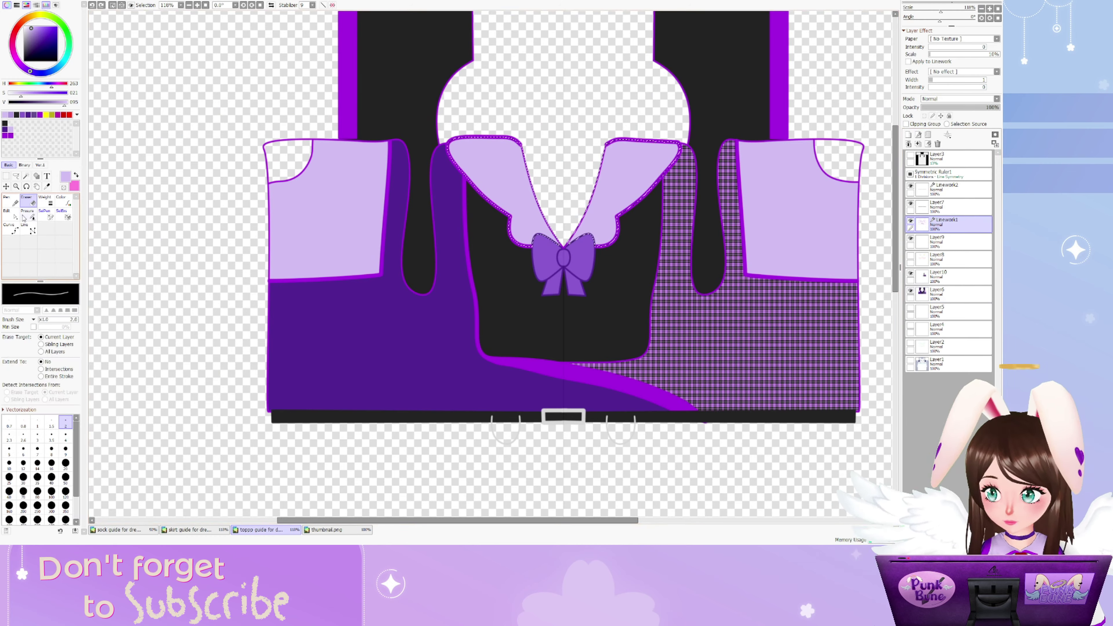
# Try the line pressure and control-point tools, then close the thumbnail.png document
pyautogui.click(27, 216)
pyautogui.scroll(4, 675, 403)
pyautogui.press('ctrl')
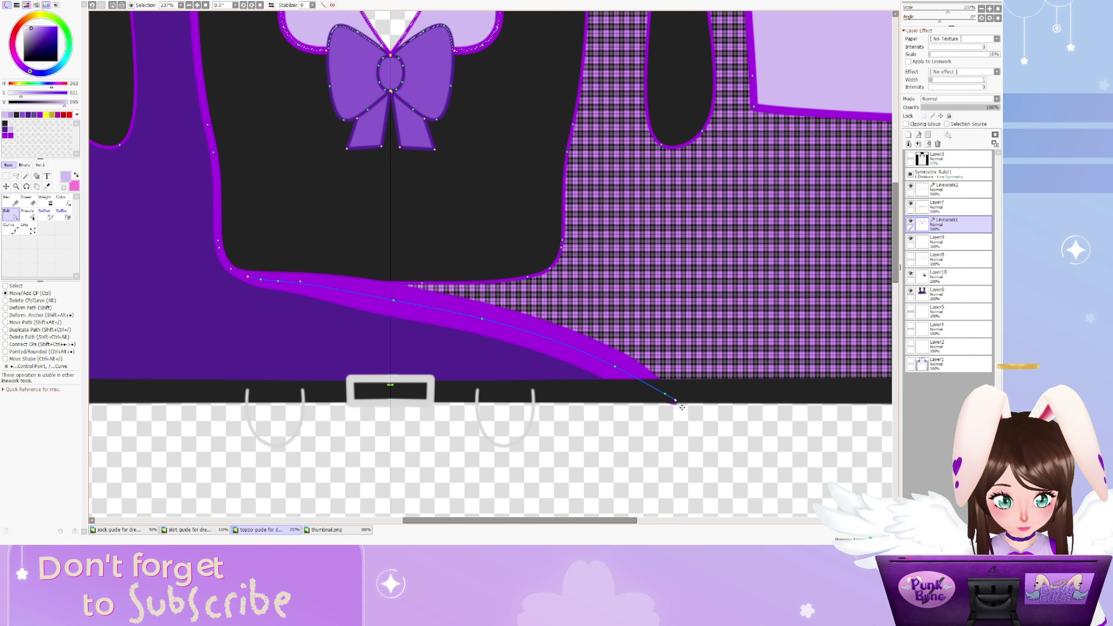
pyautogui.scroll(4, 683, 404)
pyautogui.scroll(-4, 463, 300)
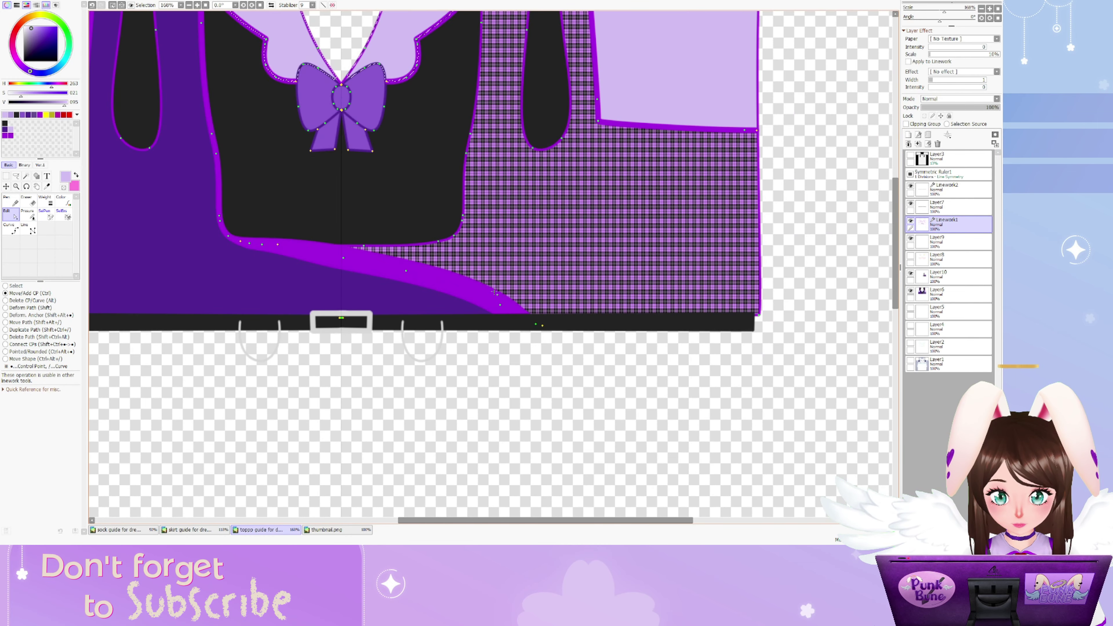
pyautogui.scroll(-1, 698, 348)
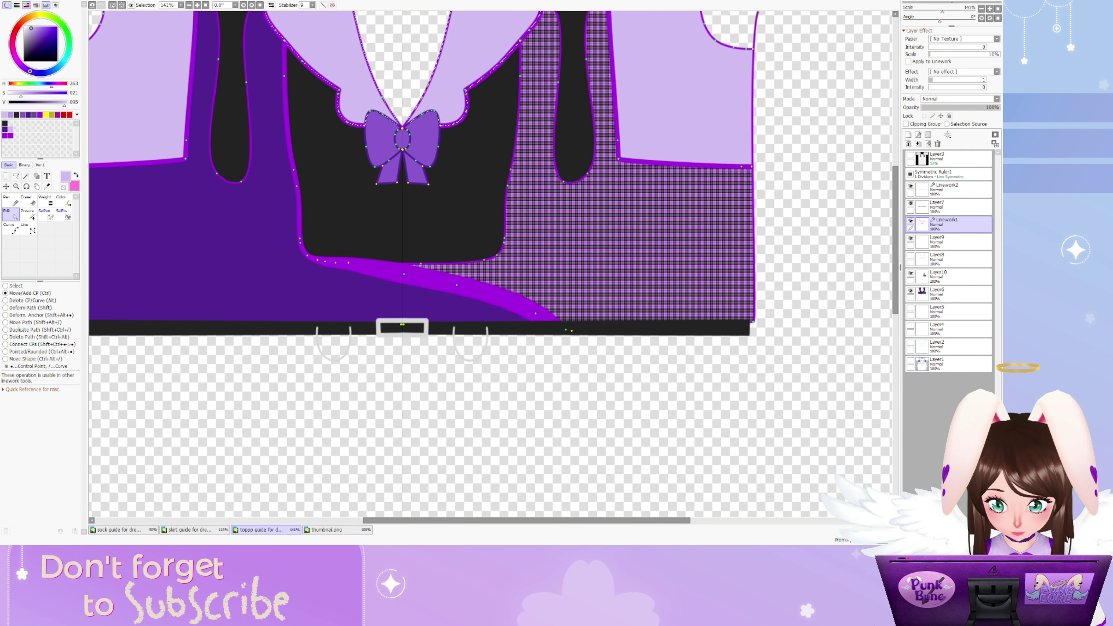
pyautogui.scroll(3, 403, 184)
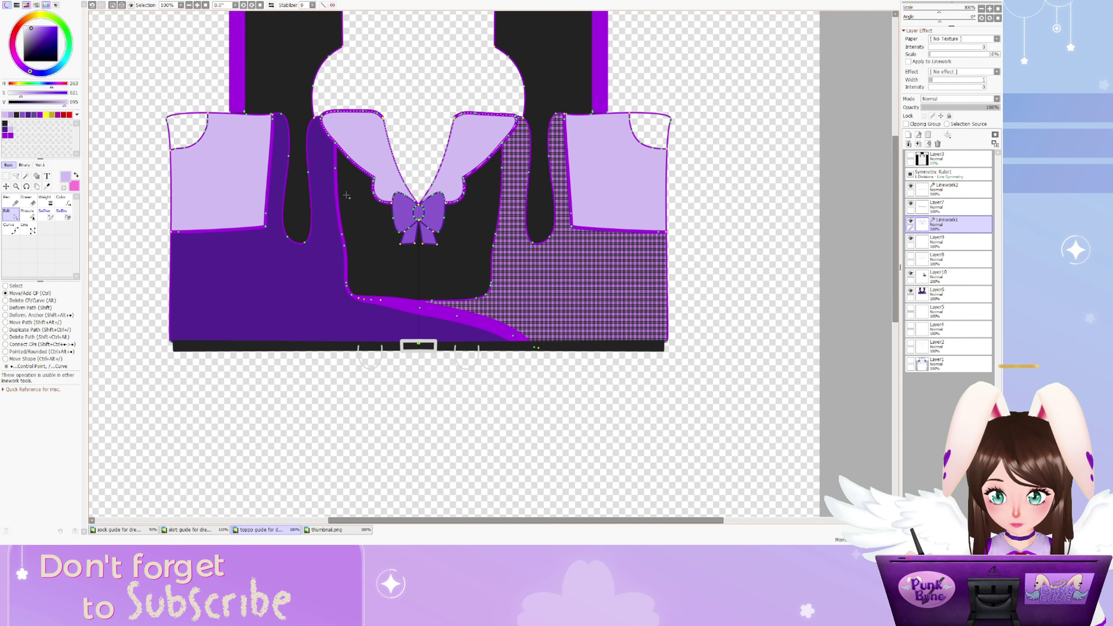
pyautogui.scroll(-5, 442, 215)
pyautogui.scroll(-4, 446, 311)
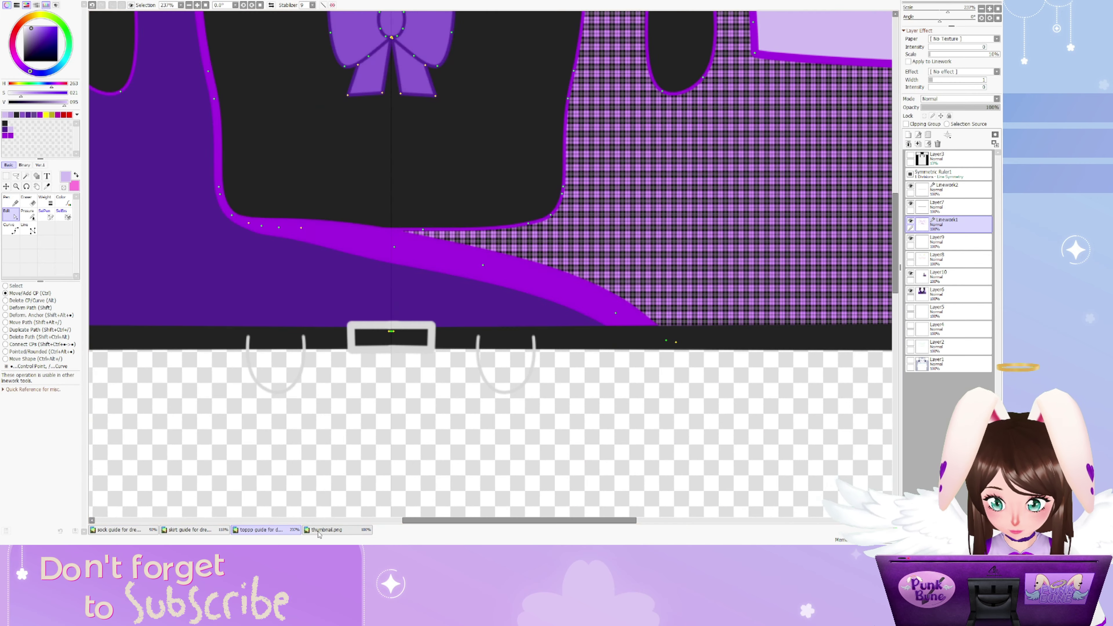
pyautogui.hotkey('ctrl', 'Tab')
pyautogui.hotkey('ctrl', 'w')
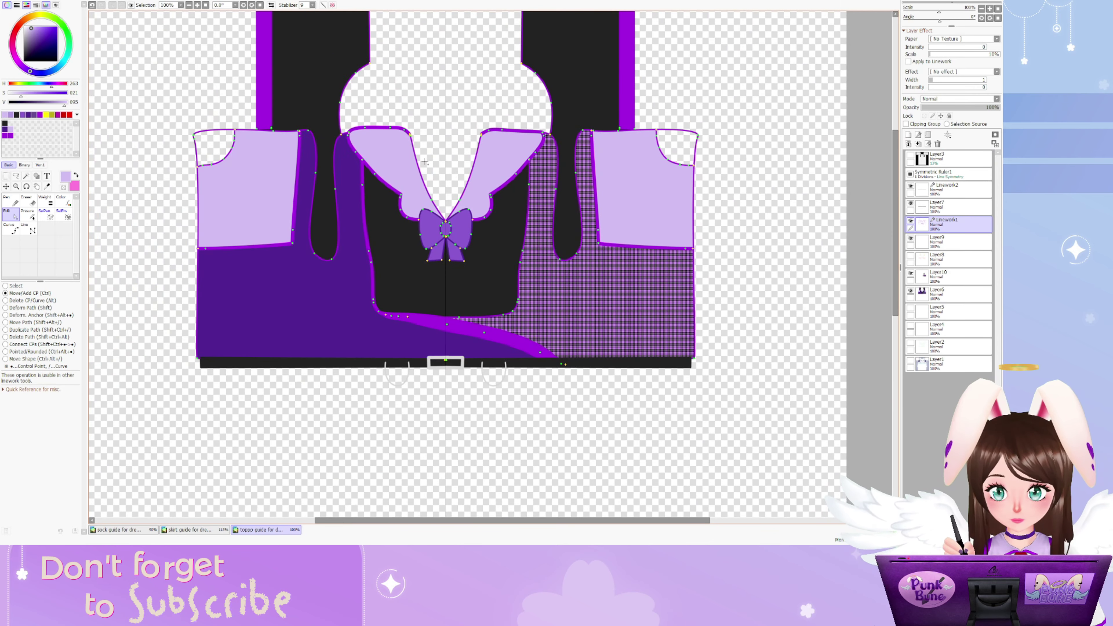
# Show the sketch layer, Magic Wand the collar flaps and sleeves, and hide the top's plaid layer
pyautogui.click(911, 256)
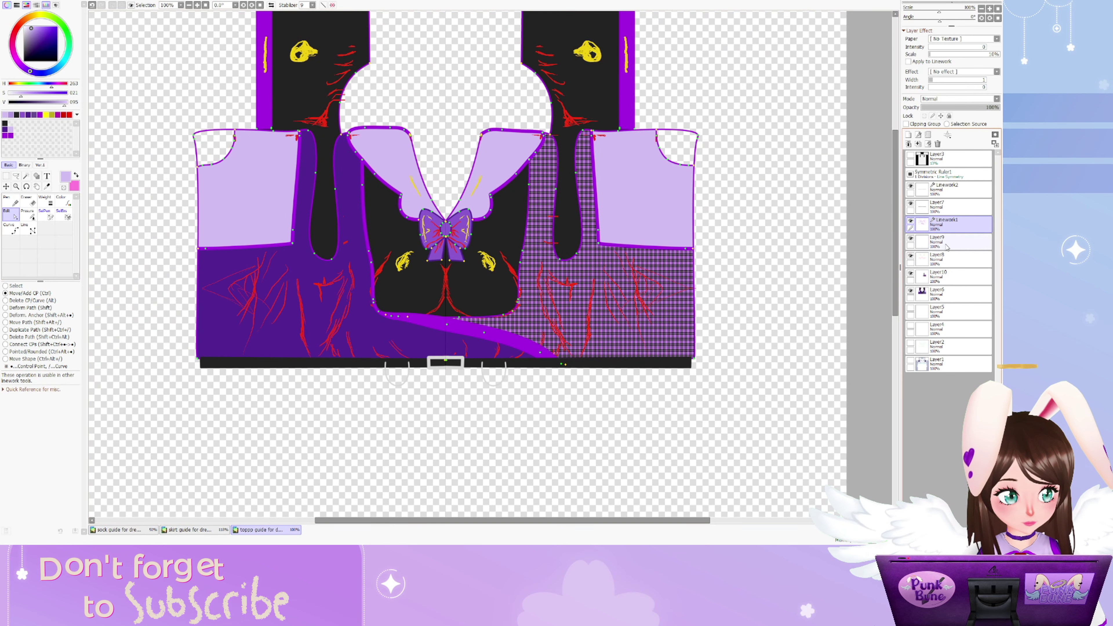
pyautogui.press('w')
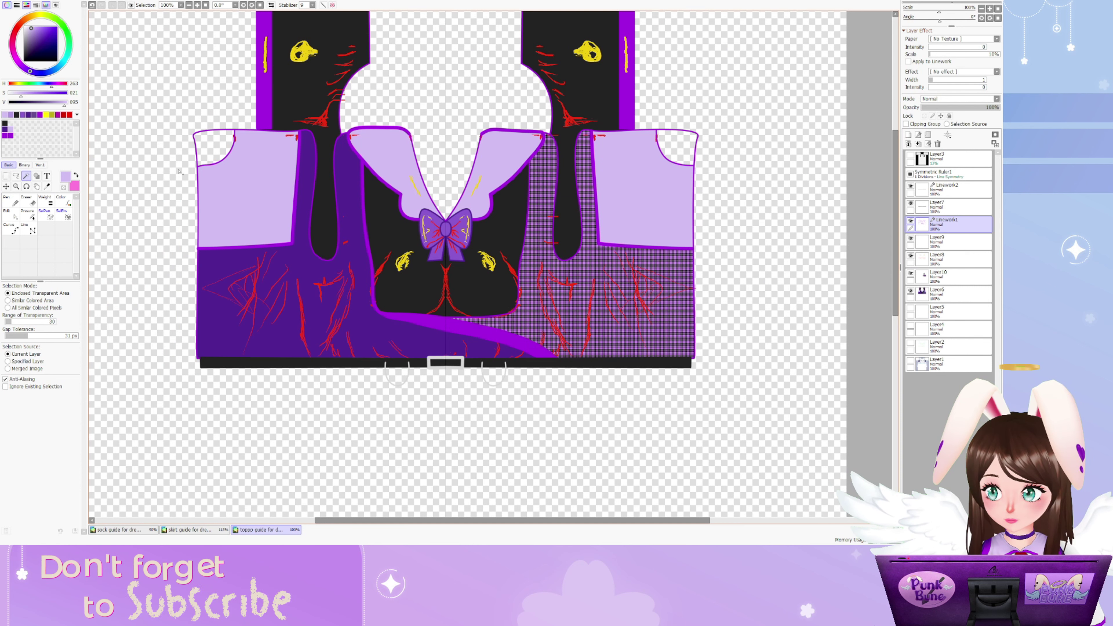
pyautogui.click(377, 153)
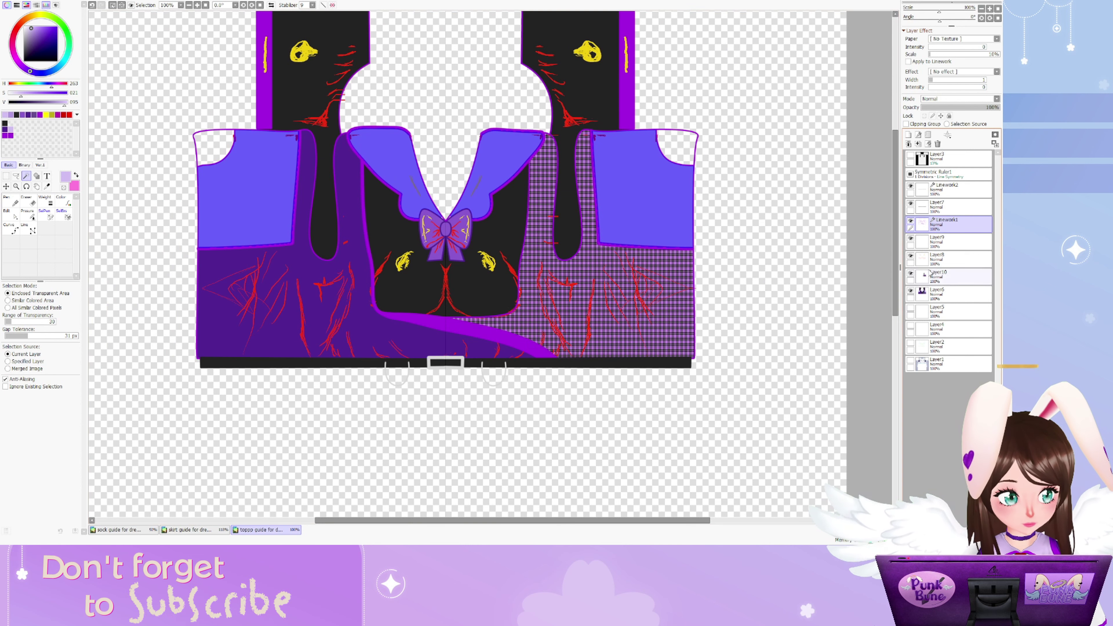
pyautogui.click(938, 259)
pyautogui.click(911, 274)
pyautogui.click(947, 224)
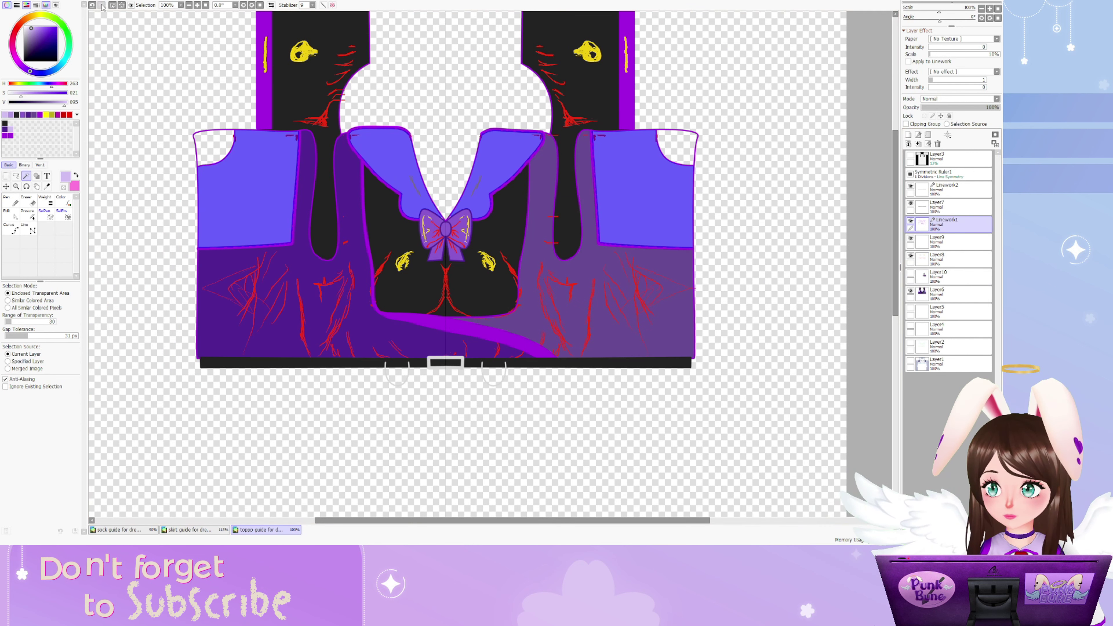
pyautogui.hotkey('ctrl', 'Tab')
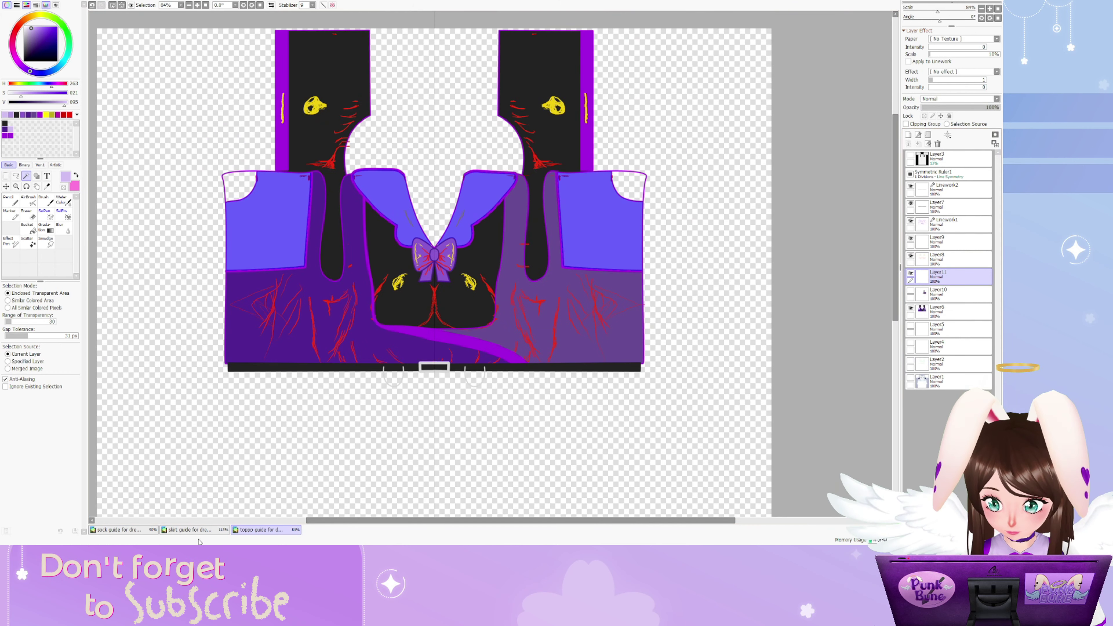
# On the skirt's linework layer, start a curve along the scalloped hem and select the underlayer areas
pyautogui.scroll(4, 243, 304)
pyautogui.click(947, 210)
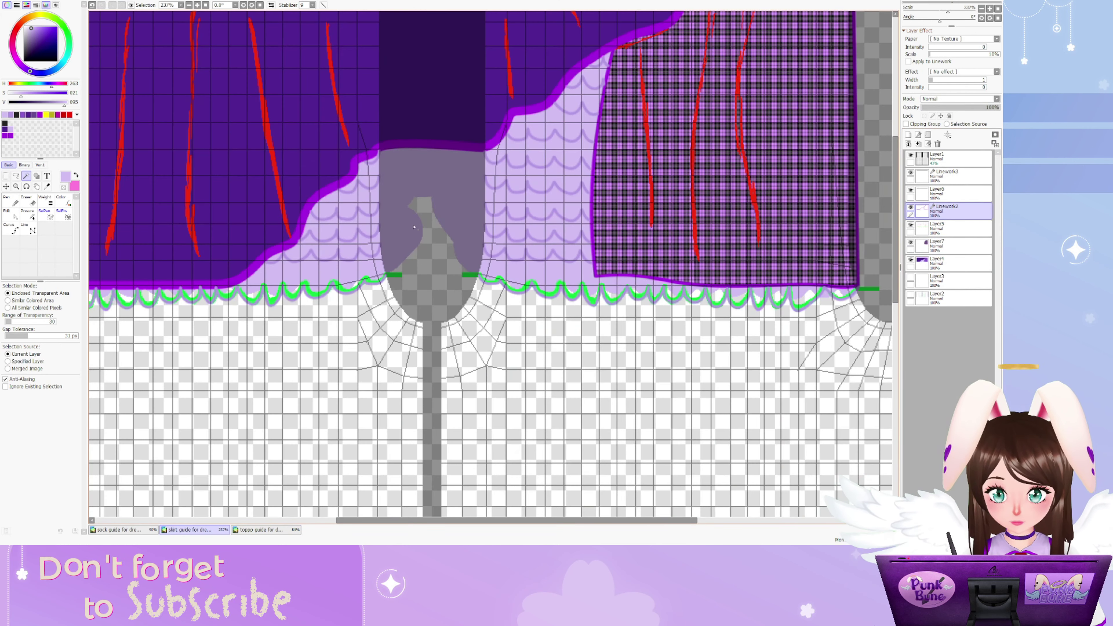
pyautogui.click(11, 227)
pyautogui.scroll(3, 252, 246)
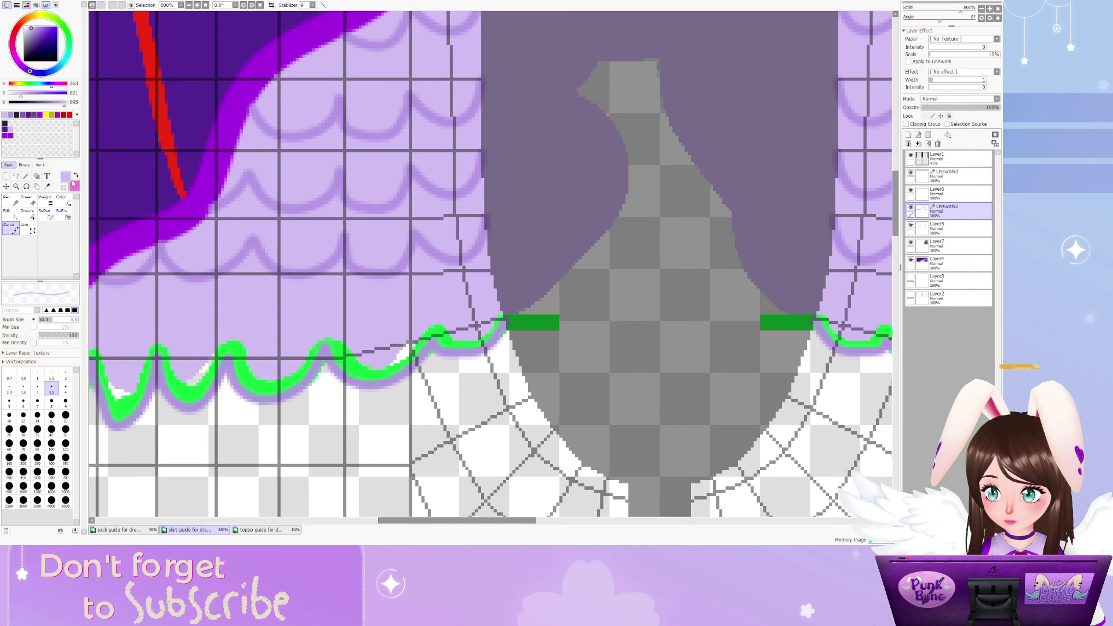
pyautogui.scroll(-1, 306, 263)
pyautogui.click(295, 257)
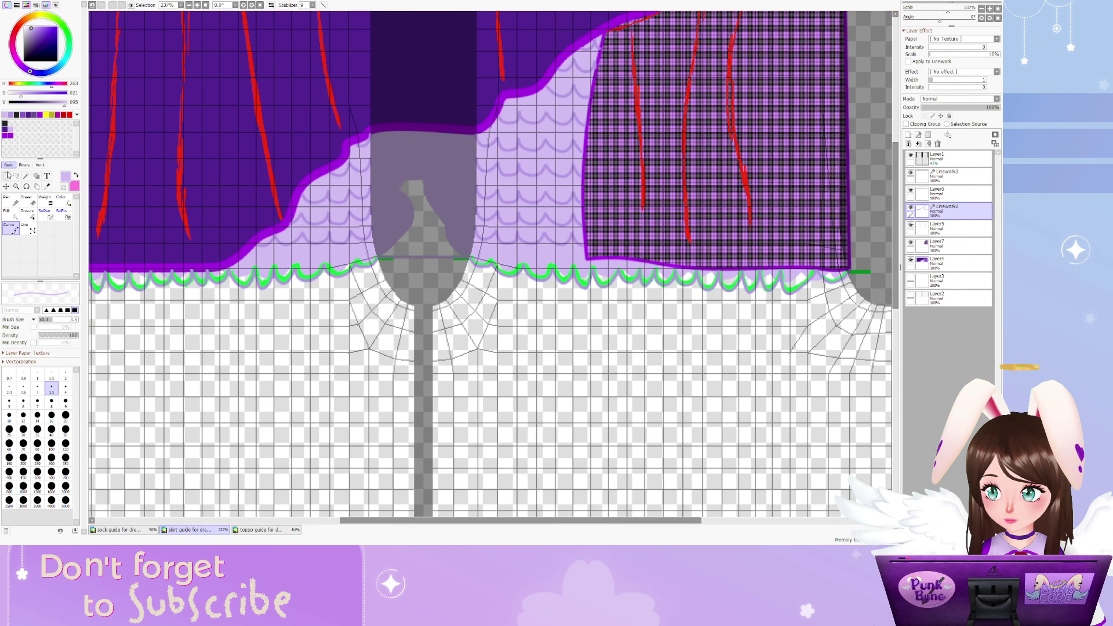
pyautogui.click(438, 219)
pyautogui.click(548, 122)
pyautogui.scroll(3, 254, 210)
pyautogui.scroll(-5, 255, 210)
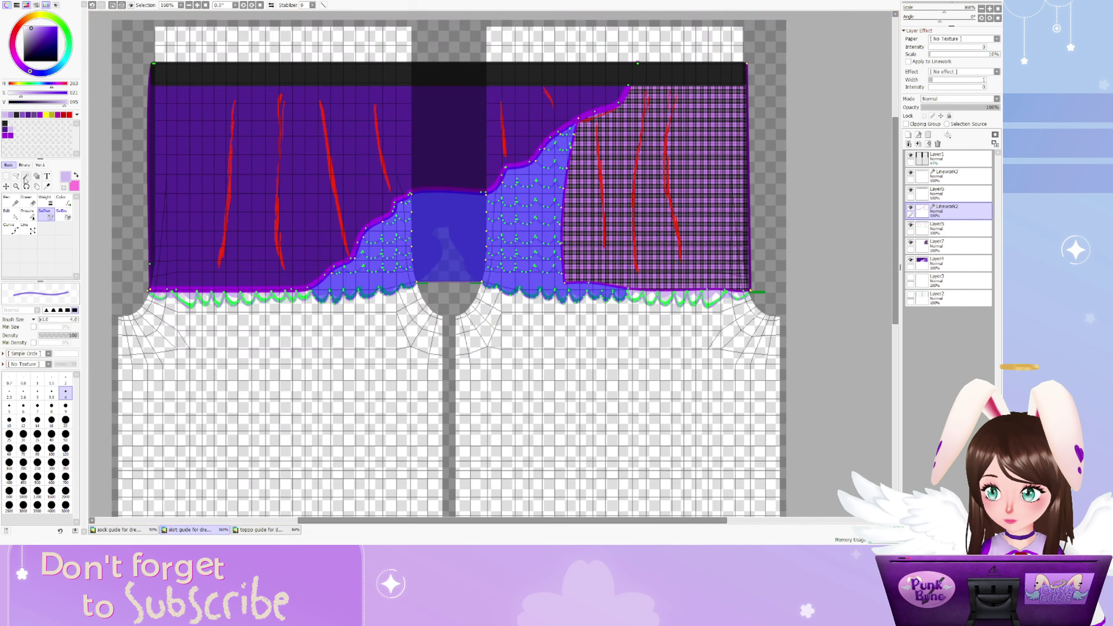
pyautogui.scroll(4, 255, 209)
# Refine the underskirt selection with the Selection Pen and pick the airbrush on Layer5
pyautogui.click(25, 176)
pyautogui.click(45, 215)
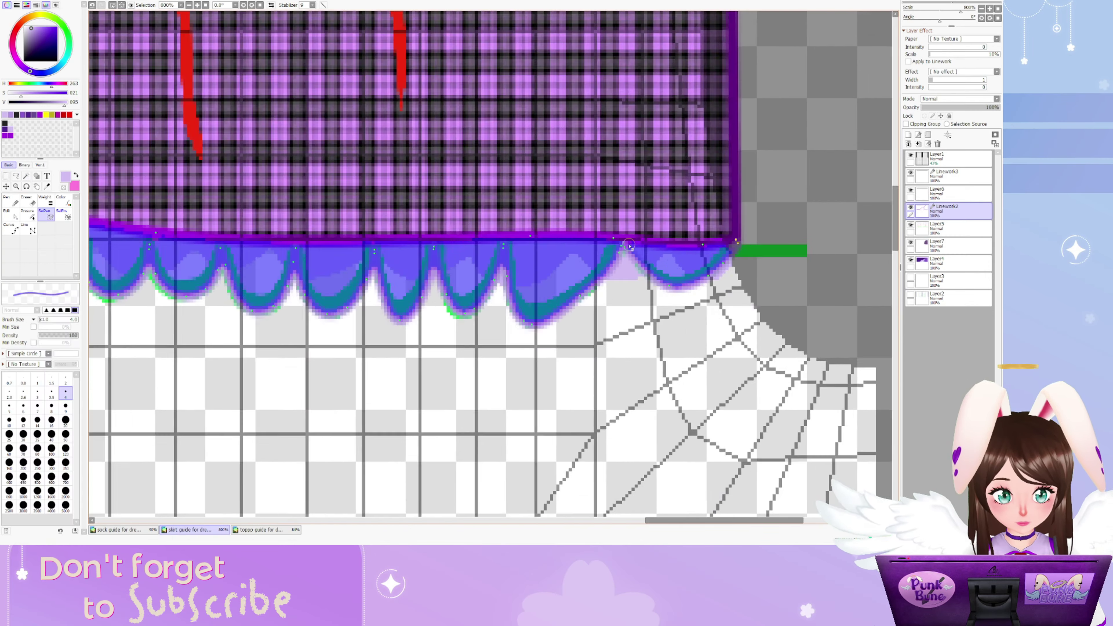
pyautogui.scroll(4, 220, 237)
pyautogui.scroll(-4, 220, 237)
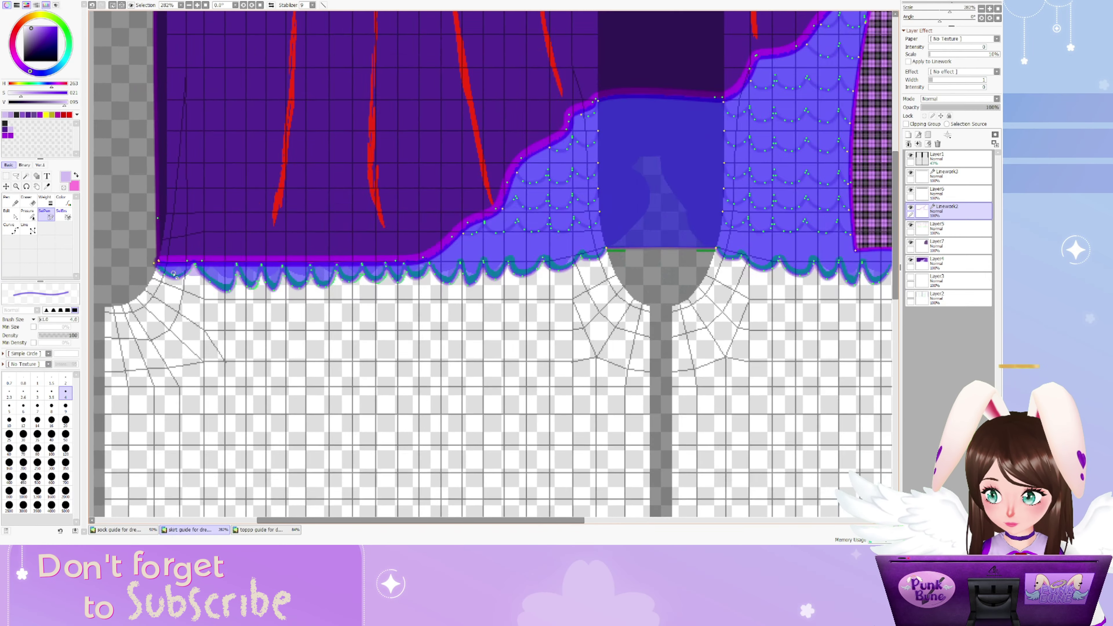
pyautogui.scroll(3, 701, 175)
pyautogui.click(938, 262)
pyautogui.click(8, 200)
pyautogui.scroll(-4, 788, 246)
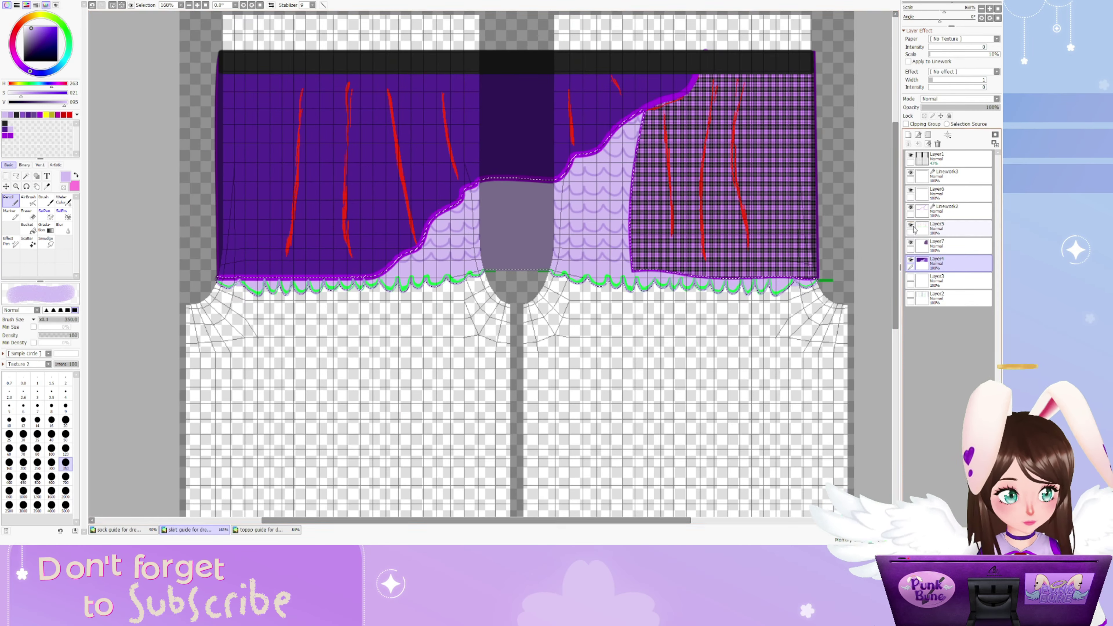
pyautogui.scroll(1, 788, 246)
pyautogui.scroll(3, 454, 191)
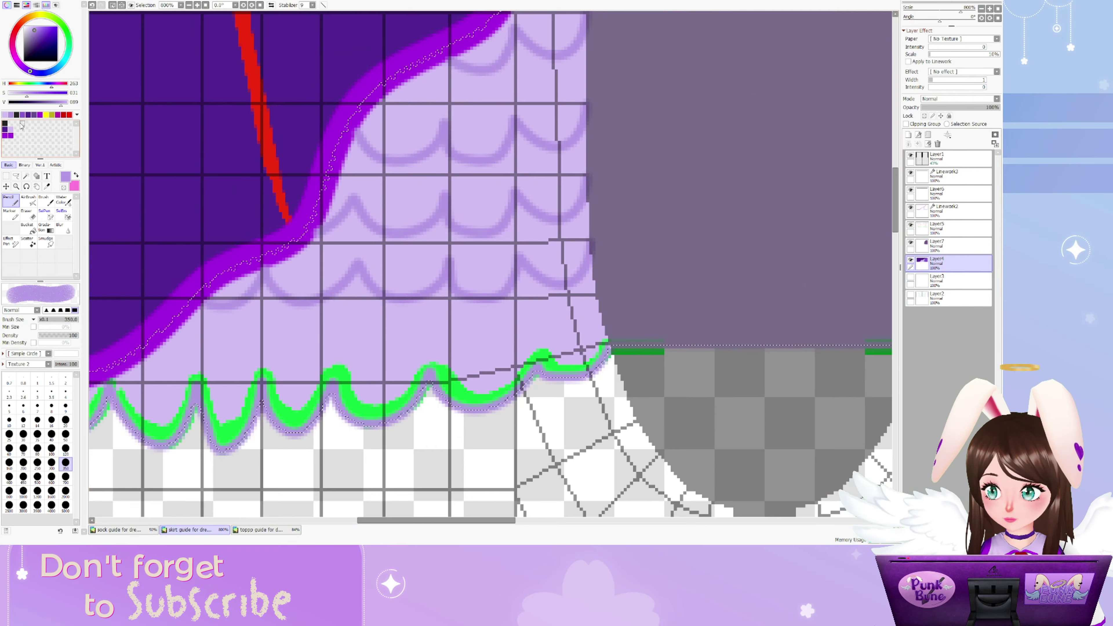
pyautogui.click(28, 201)
pyautogui.scroll(-4, 483, 263)
pyautogui.click(956, 231)
pyautogui.scroll(5, 540, 152)
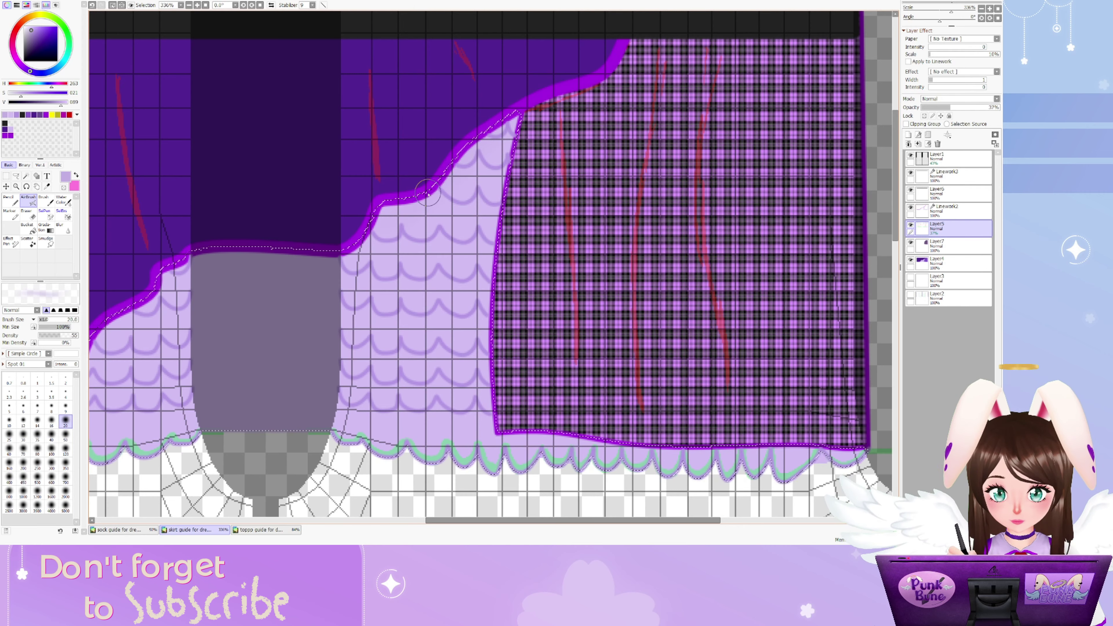
# Add a new shading layer above Layer7 and shrink the airbrush to size 9
pyautogui.click(948, 248)
pyautogui.press('e')
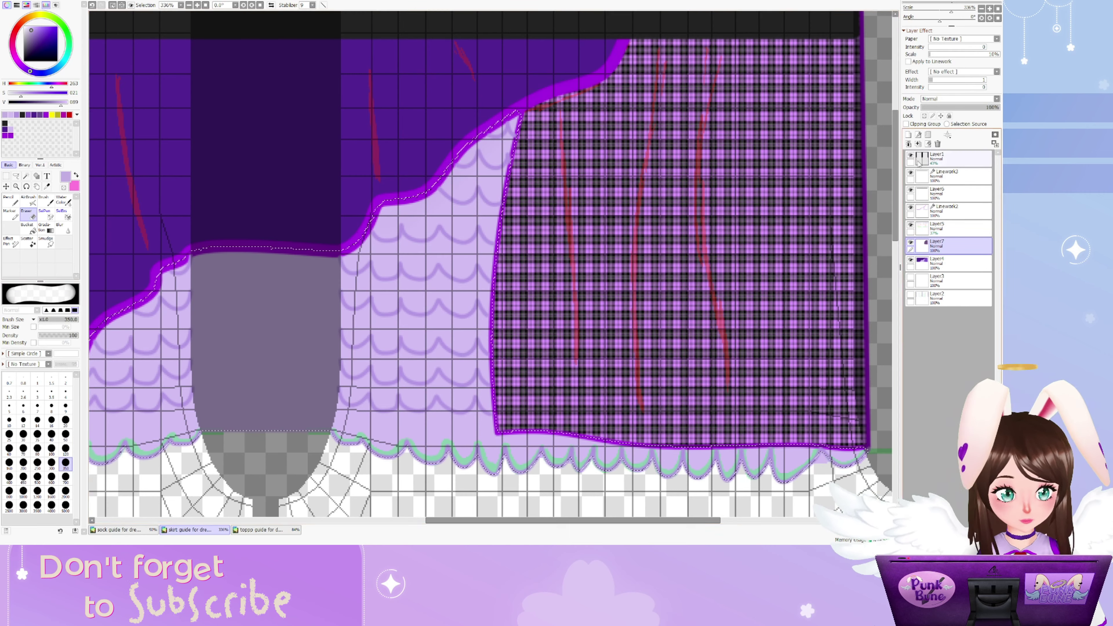
pyautogui.press('v')
pyautogui.click(908, 135)
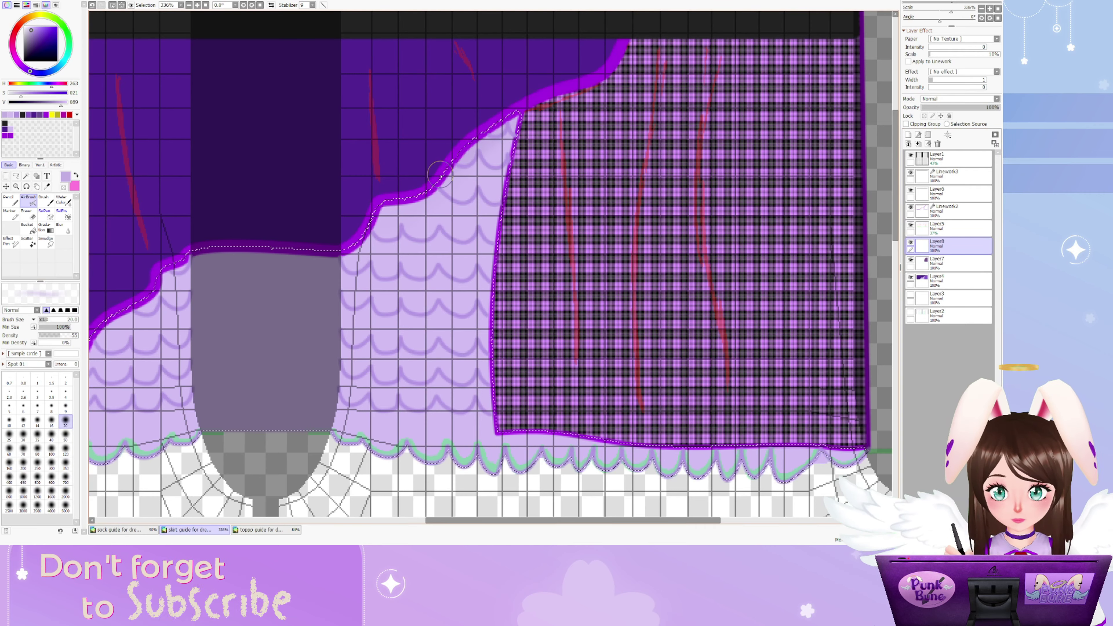
pyautogui.scroll(-1, 457, 174)
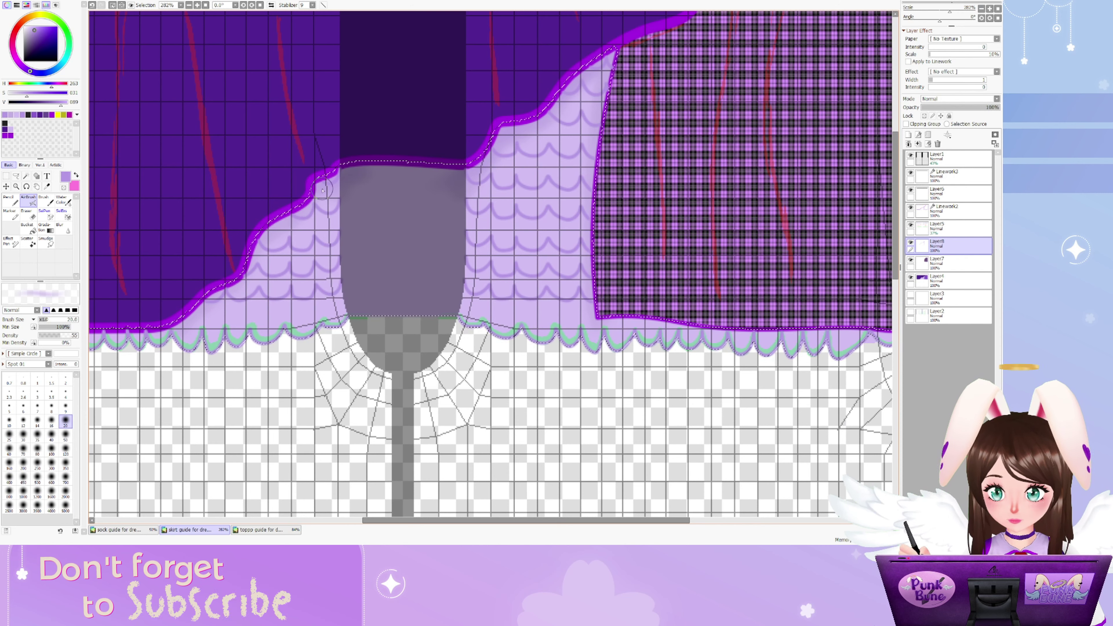
pyautogui.click(65, 407)
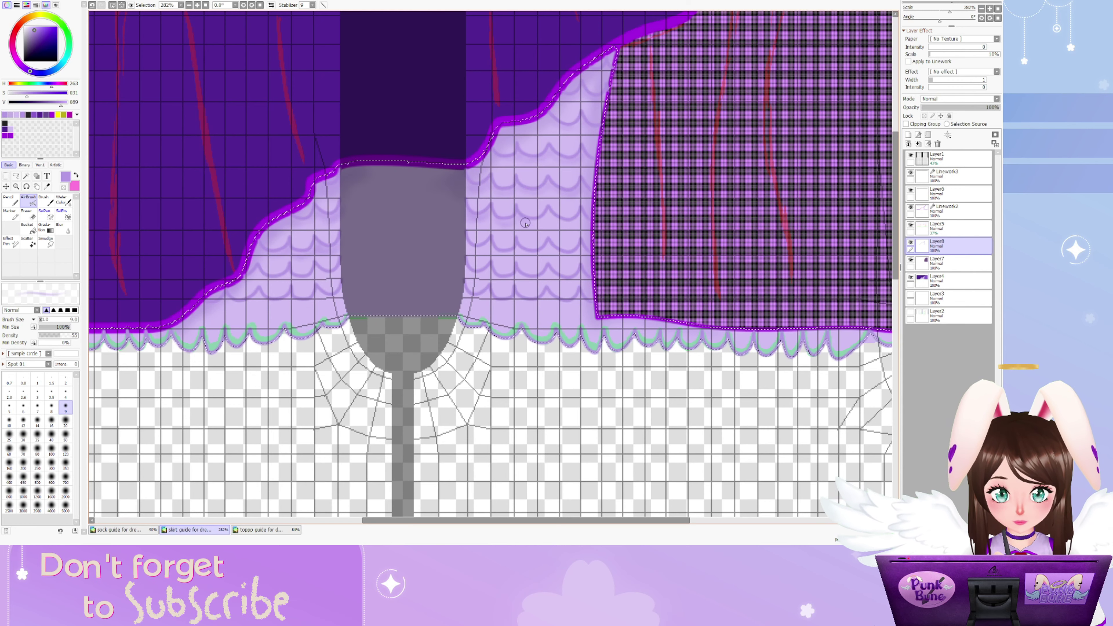
pyautogui.scroll(1, 285, 237)
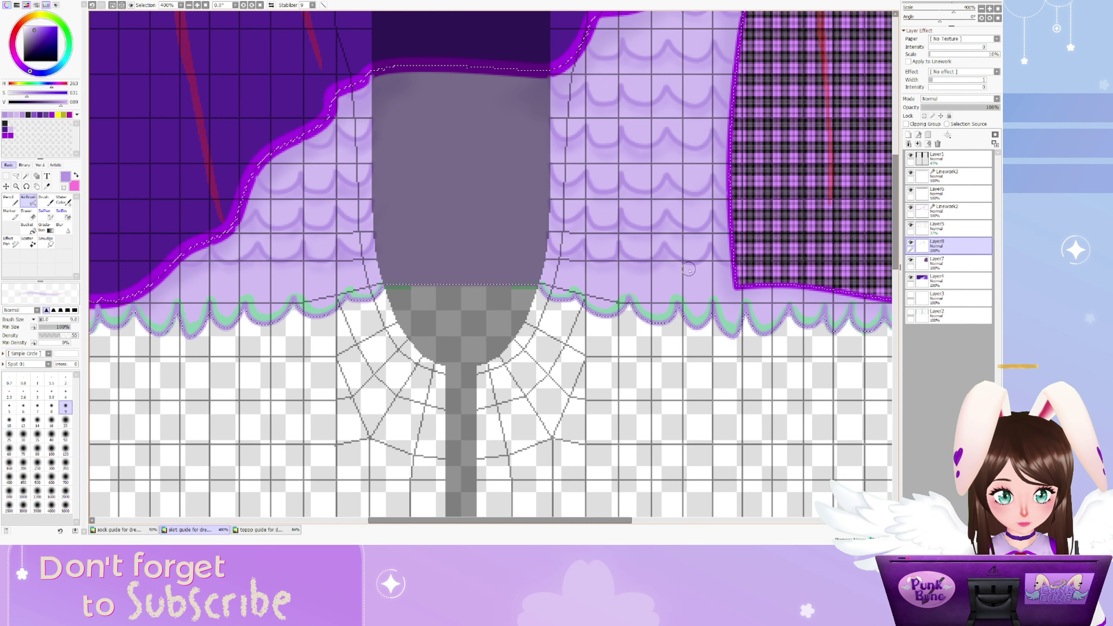
pyautogui.scroll(-1, 305, 249)
pyautogui.moveTo(305, 249); pyautogui.dragTo(547, 195)
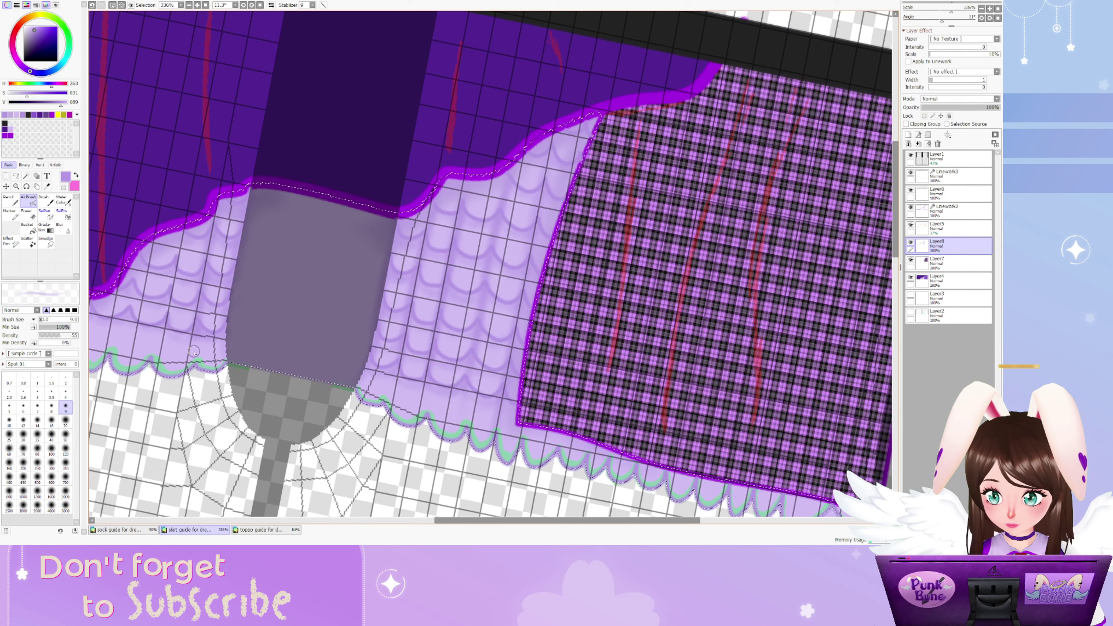
# Hide the green scallop guide lines and shade at brush size 20 with a darker lavender
pyautogui.scroll(-2, 124, 349)
pyautogui.scroll(-2, 604, 404)
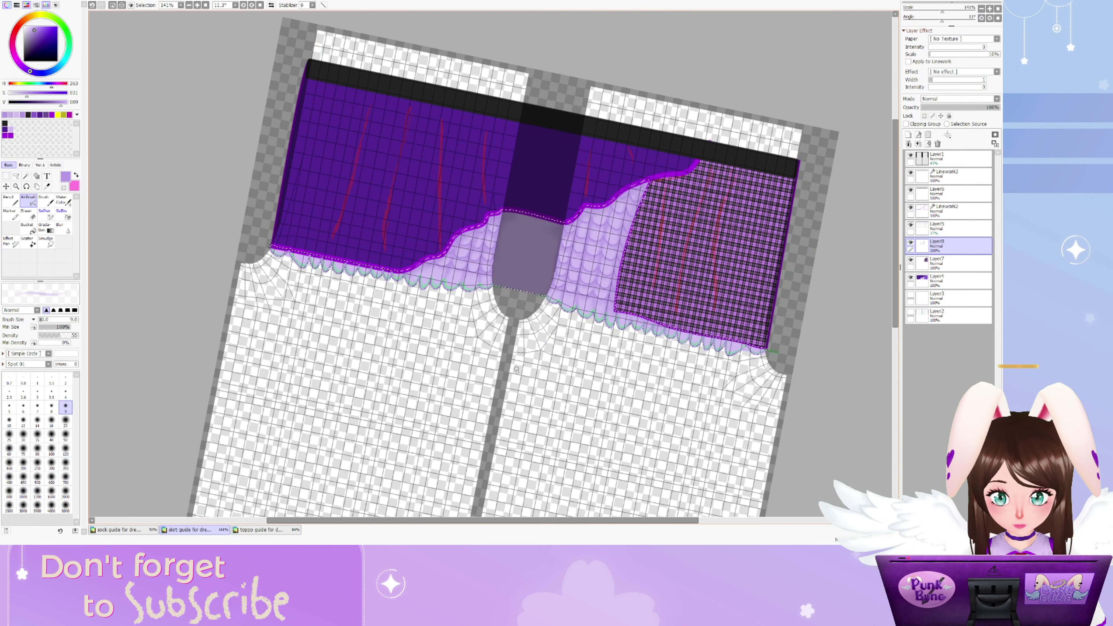
pyautogui.scroll(2, 604, 404)
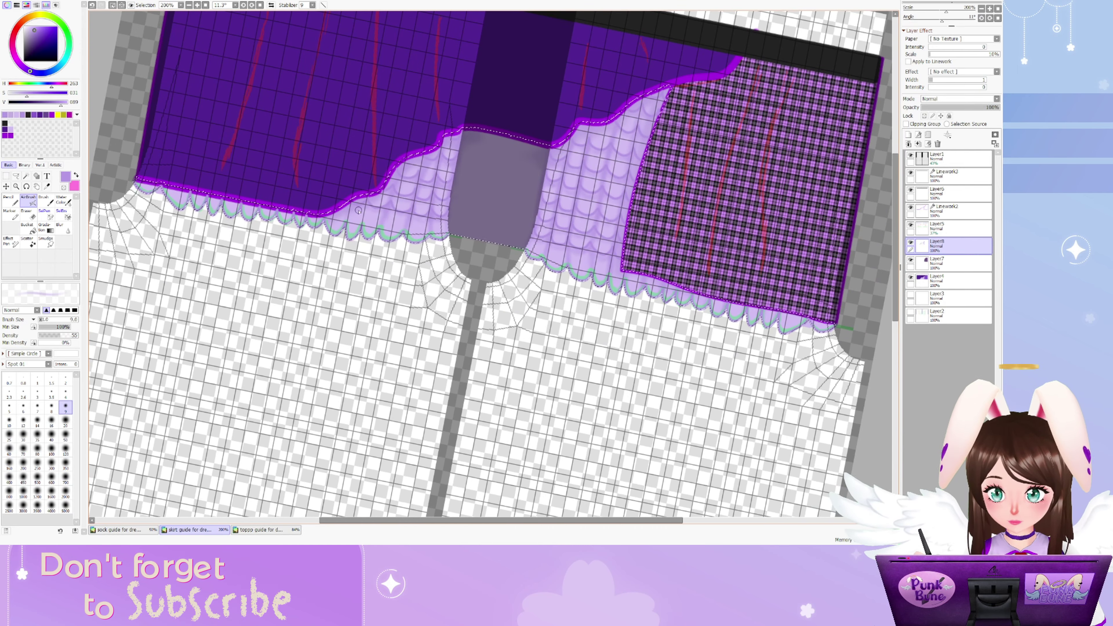
pyautogui.click(911, 224)
pyautogui.click(66, 421)
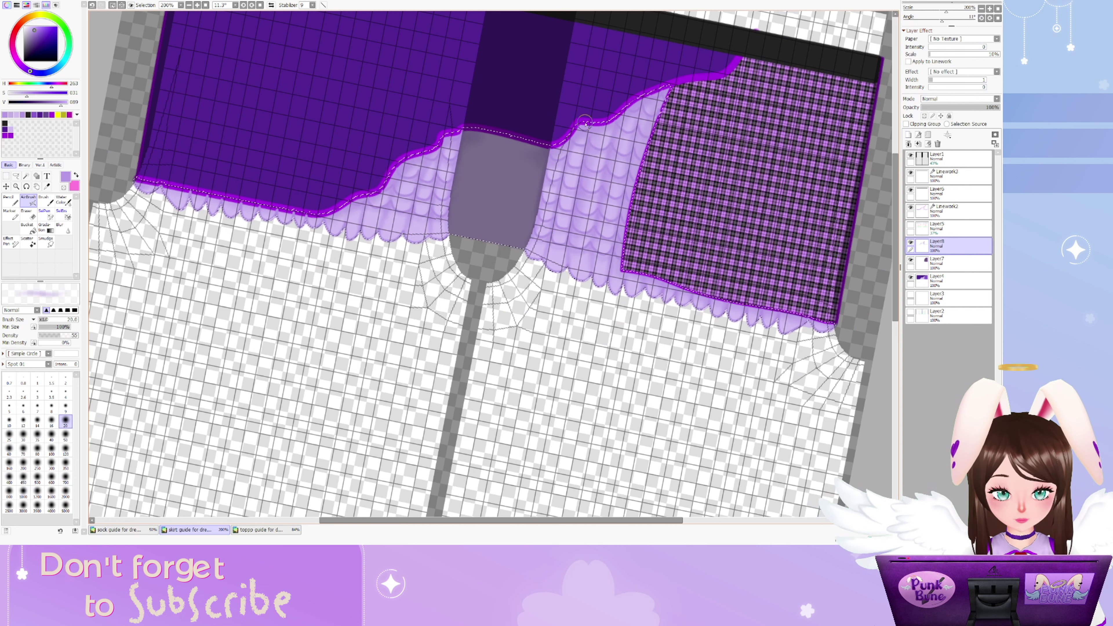
pyautogui.keyDown('alt'); pyautogui.click(576, 247); pyautogui.keyUp('alt')
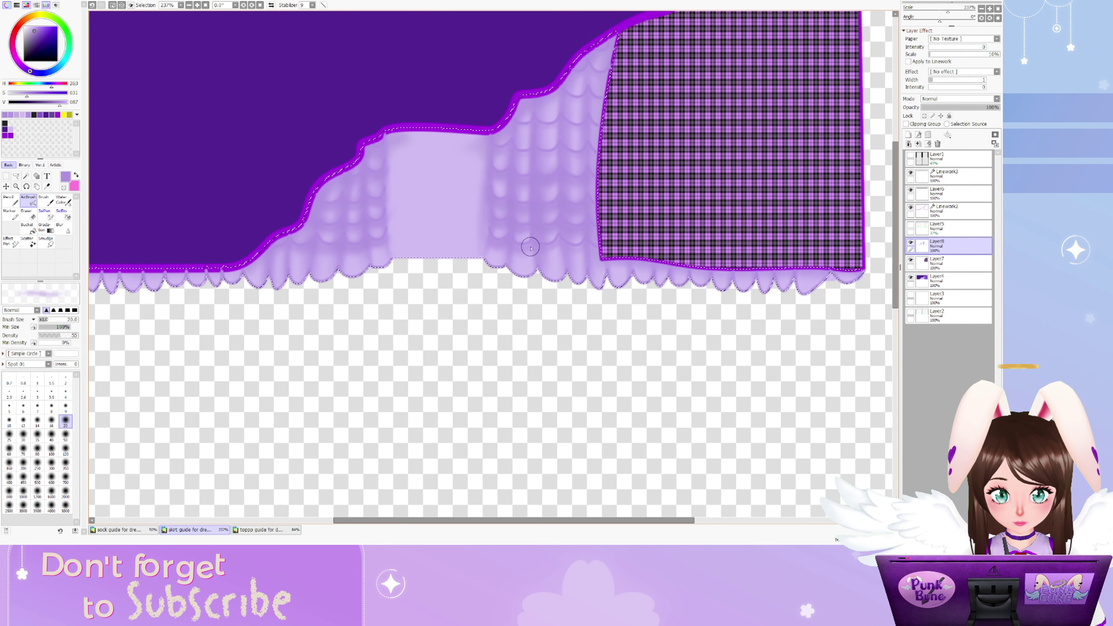
# Add a new layer above Layer7 and colour-select the skirt's plaid panel and the band above it
pyautogui.scroll(-1, 641, 106)
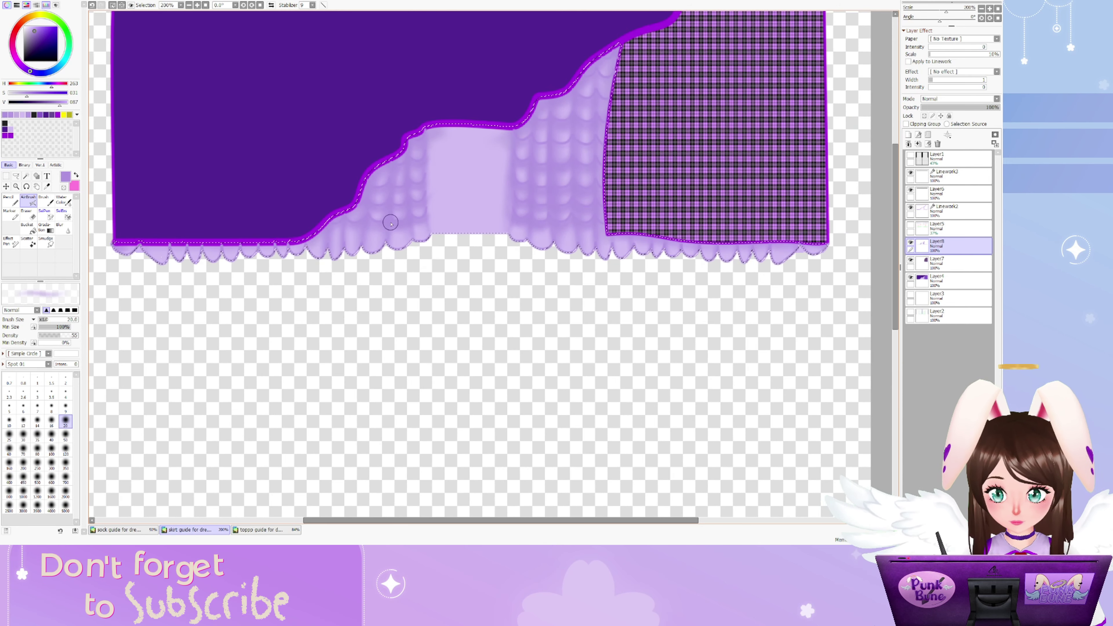
pyautogui.scroll(-1, 652, 262)
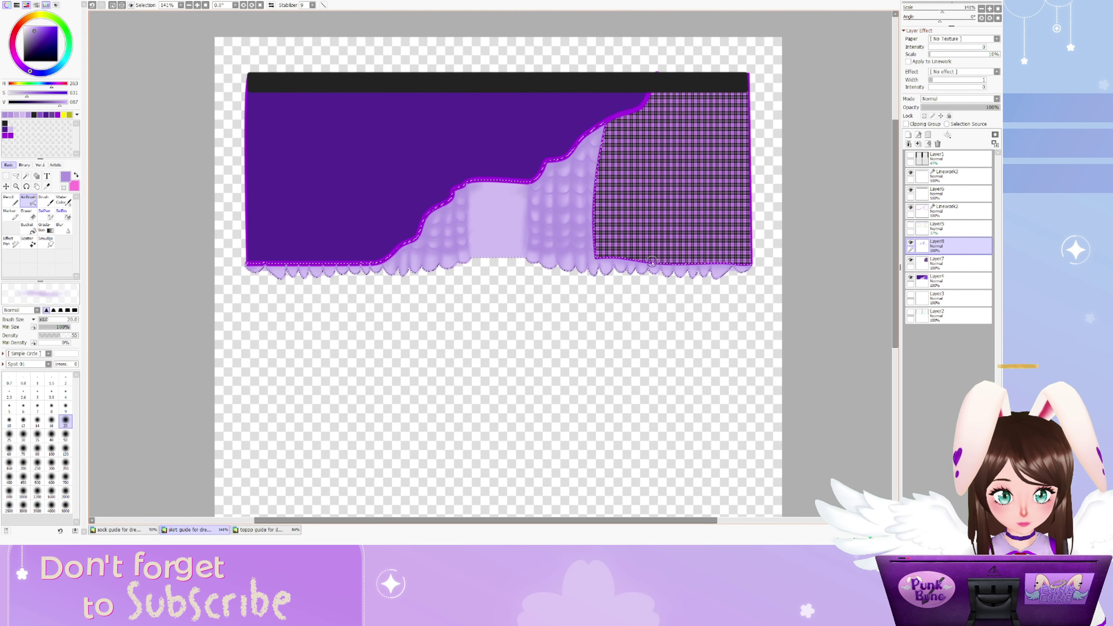
pyautogui.scroll(1, 263, 297)
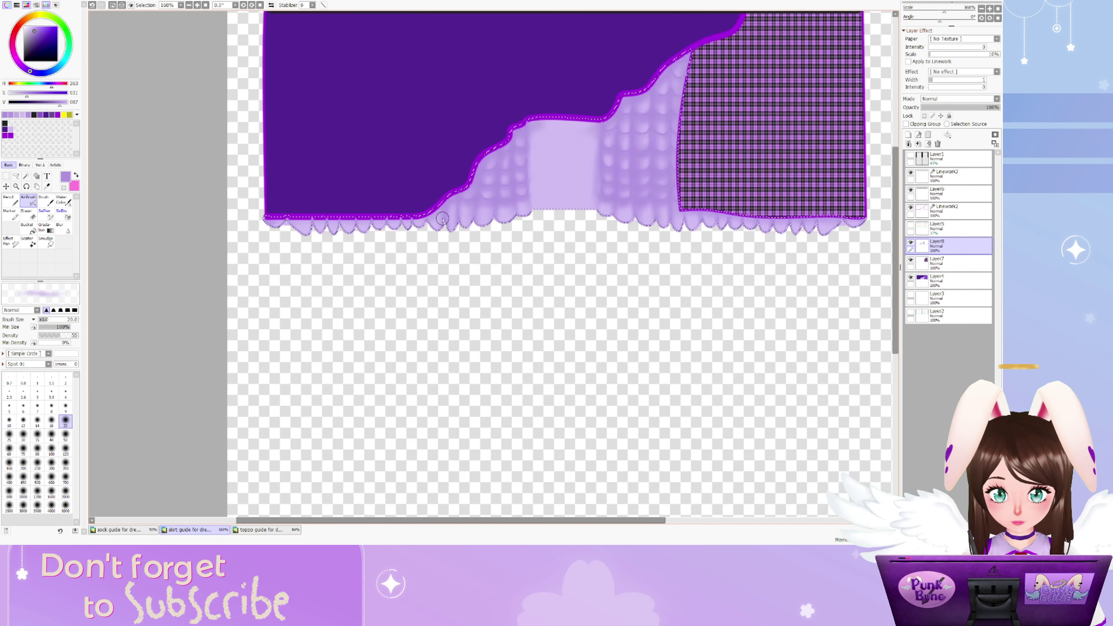
pyautogui.click(197, 5)
pyautogui.click(102, 5)
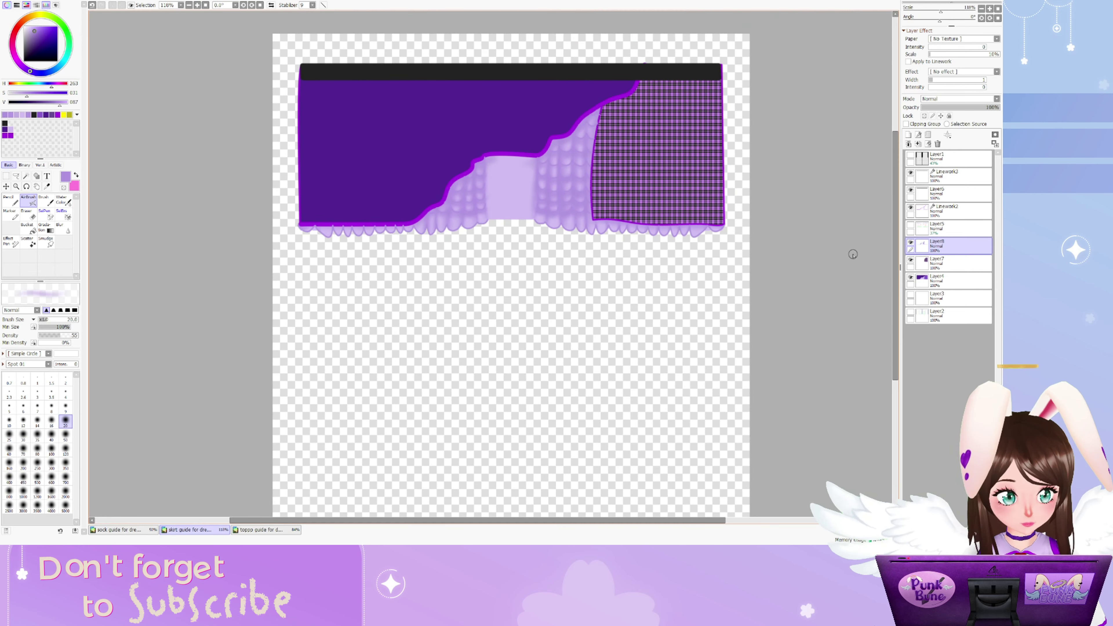
pyautogui.click(911, 225)
pyautogui.click(947, 264)
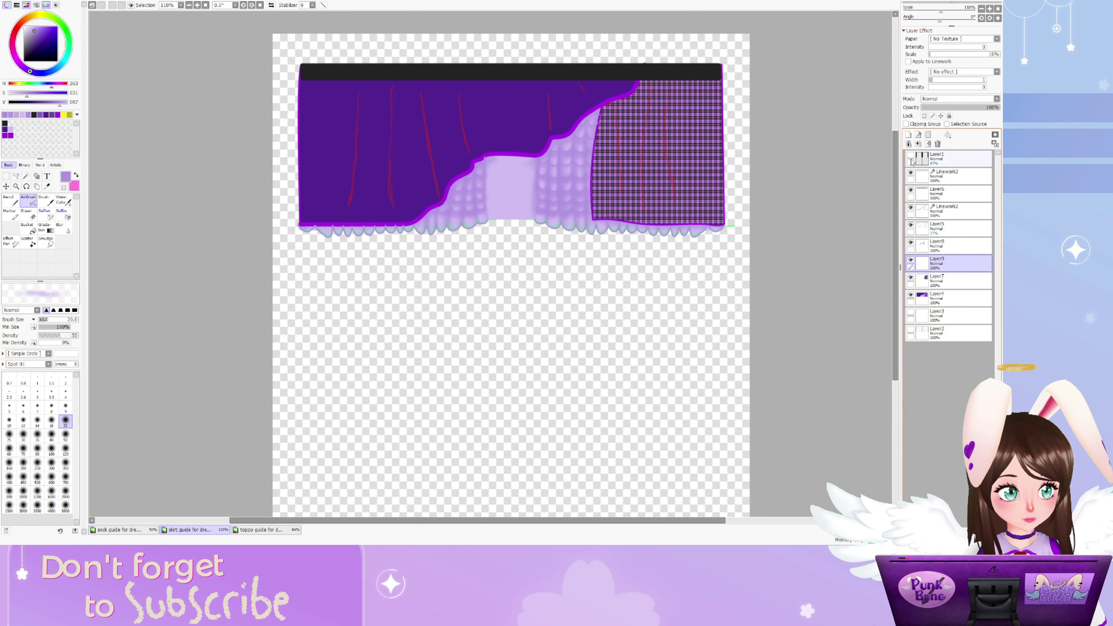
pyautogui.click(909, 134)
pyautogui.click(26, 176)
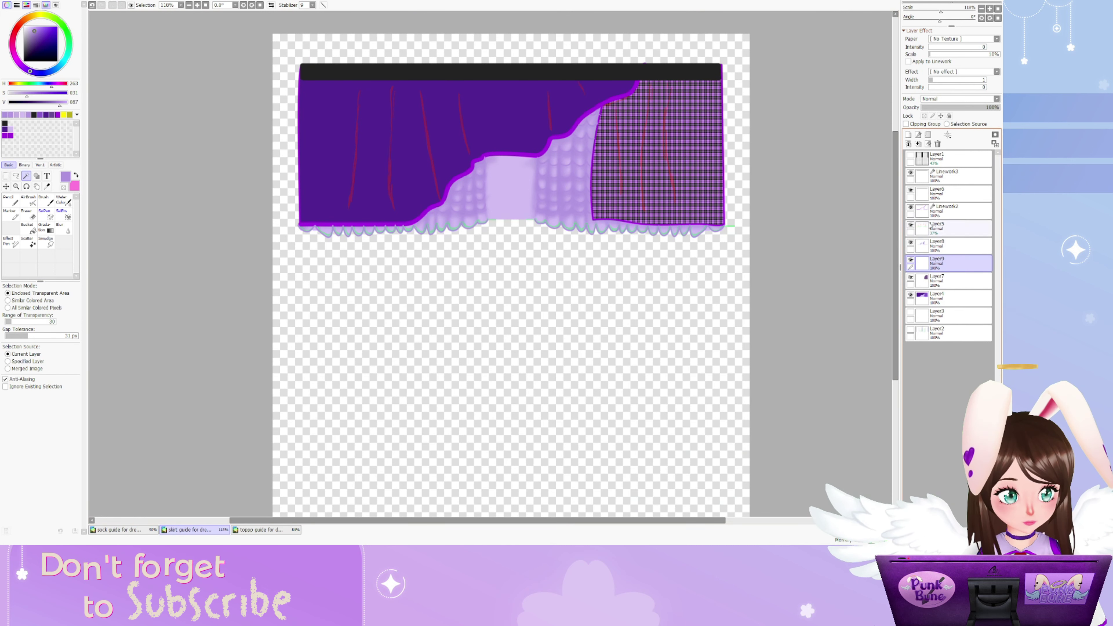
pyautogui.click(657, 145)
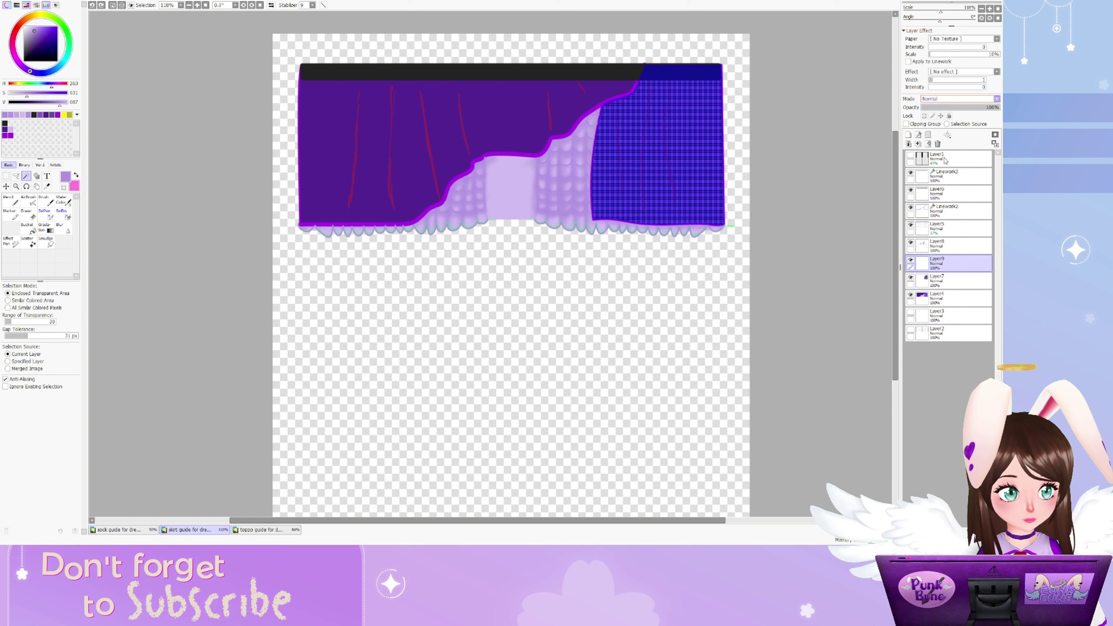
# Airbrush dark burn folds down the plaid and along its top edge, then hide the red sketch
pyautogui.press('v')
pyautogui.scroll(5, 783, 112)
pyautogui.moveTo(509, 56); pyautogui.dragTo(498, 397)
pyautogui.moveTo(556, 173)
pyautogui.mouseDown()
pyautogui.moveTo(553, 55)
pyautogui.moveTo(574, 390)
pyautogui.mouseUp()
pyautogui.moveTo(438, 110); pyautogui.dragTo(443, 391)
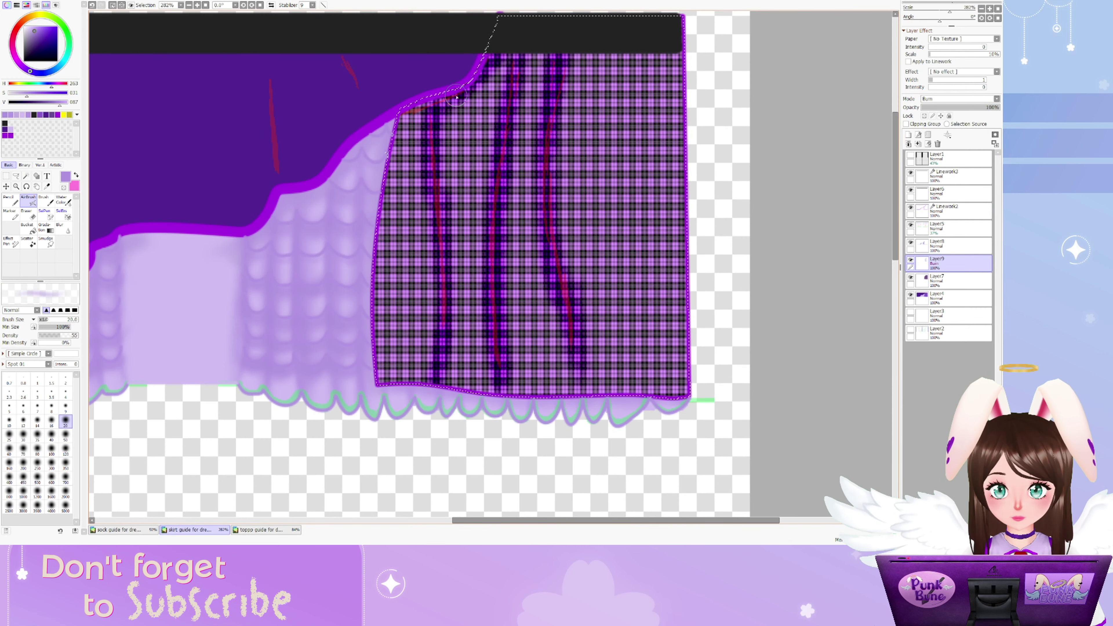
pyautogui.moveTo(403, 119); pyautogui.dragTo(658, 55)
pyautogui.moveTo(482, 66); pyautogui.dragTo(680, 55)
pyautogui.click(911, 225)
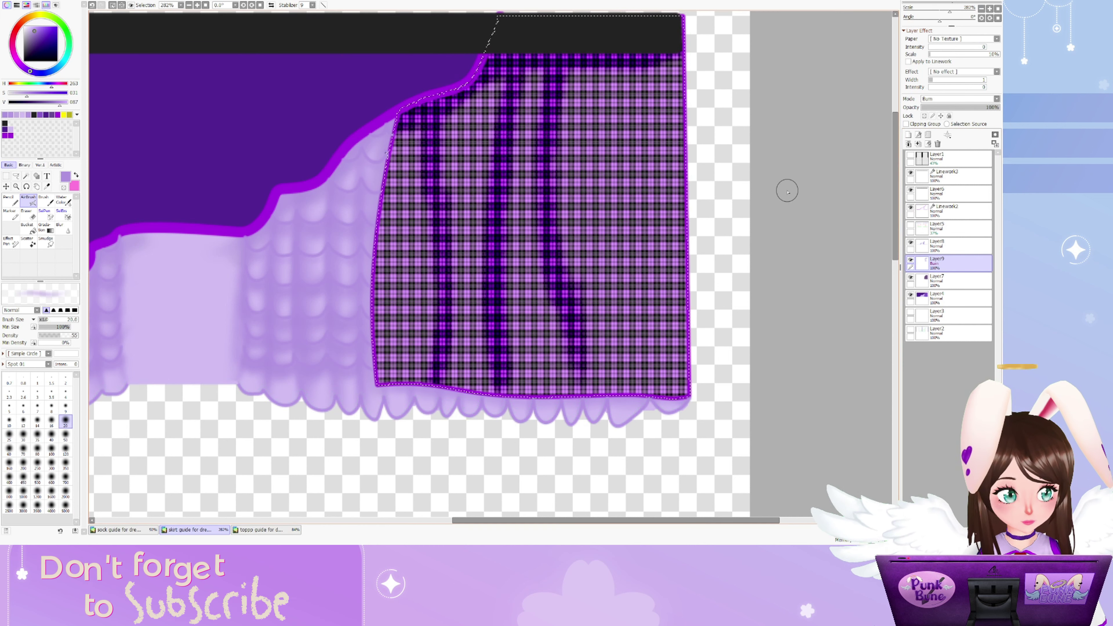
# Blur the dark plaid folds with a size 30 blur, then raise the blur size to 40
pyautogui.click(63, 228)
pyautogui.click(23, 444)
pyautogui.moveTo(427, 132); pyautogui.dragTo(441, 381)
pyautogui.moveTo(488, 70)
pyautogui.mouseDown()
pyautogui.moveTo(502, 390)
pyautogui.moveTo(504, 342)
pyautogui.mouseUp()
pyautogui.moveTo(533, 75); pyautogui.dragTo(544, 285)
pyautogui.moveTo(552, 101); pyautogui.dragTo(570, 369)
pyautogui.click(52, 444)
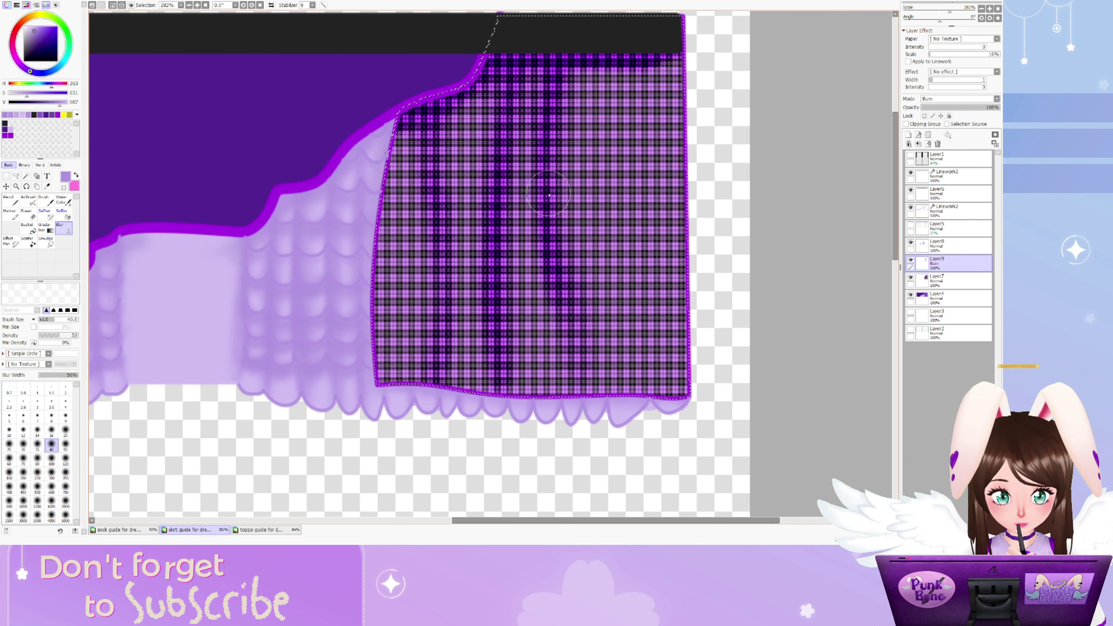
pyautogui.scroll(-3, 549, 195)
pyautogui.scroll(2, 518, 272)
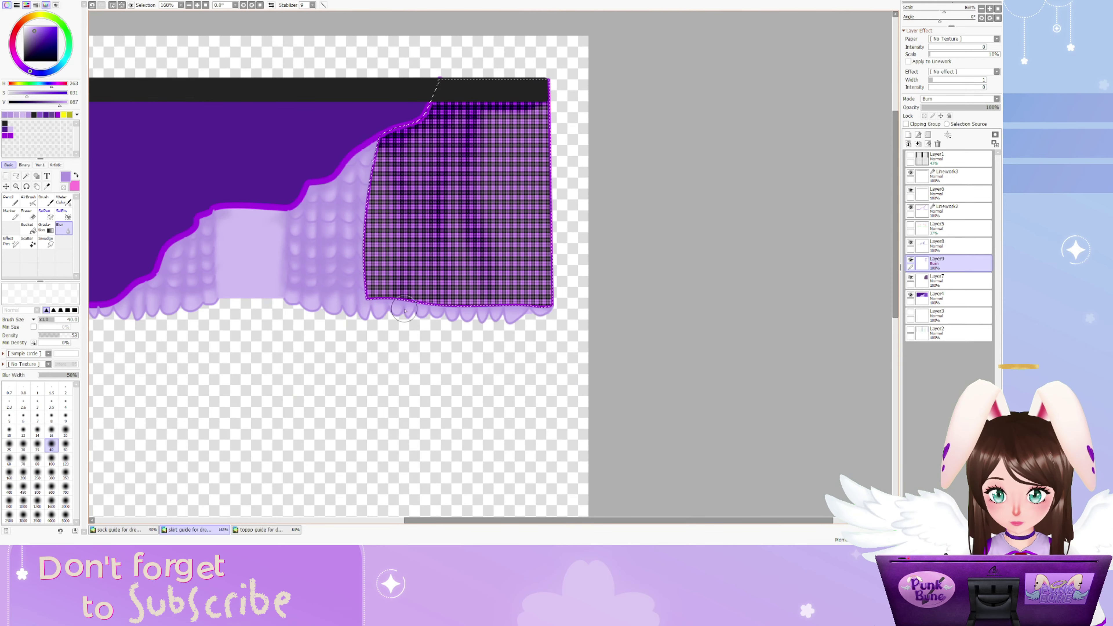
# On a new layer, airbrush thin dark purple streaks down the plaid at brush size 9
pyautogui.hotkey('ctrl', 'shift', 'n')
pyautogui.keyDown('alt'); pyautogui.click(377, 149); pyautogui.keyUp('alt')
pyautogui.scroll(3, 377, 149)
pyautogui.scroll(-1, 296, 161)
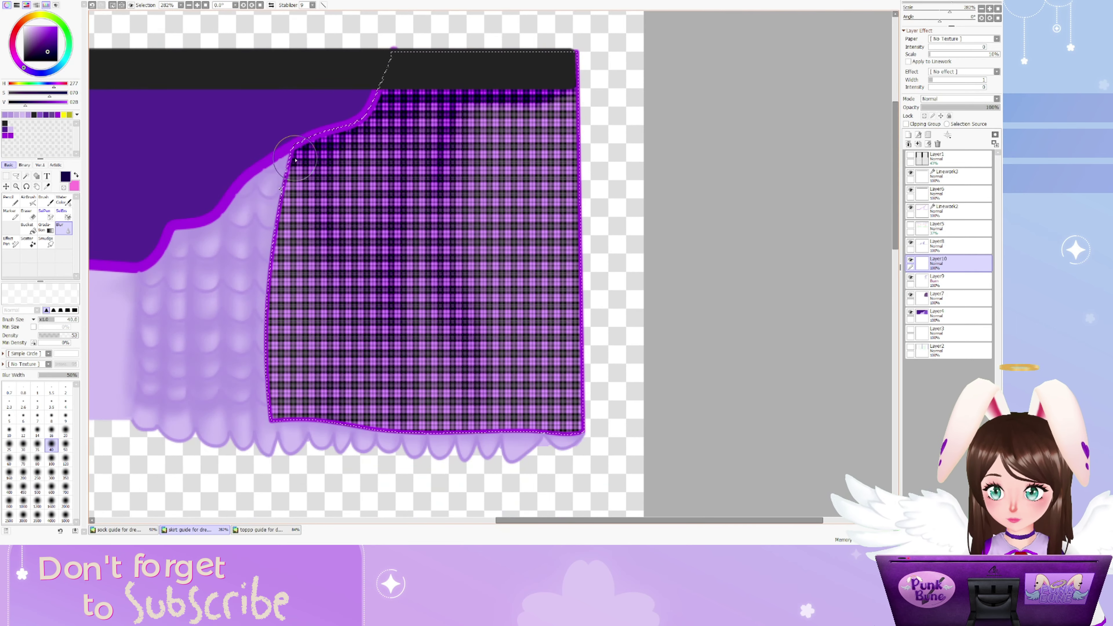
pyautogui.press('v')
pyautogui.scroll(2, 484, 192)
pyautogui.scroll(-3, 484, 191)
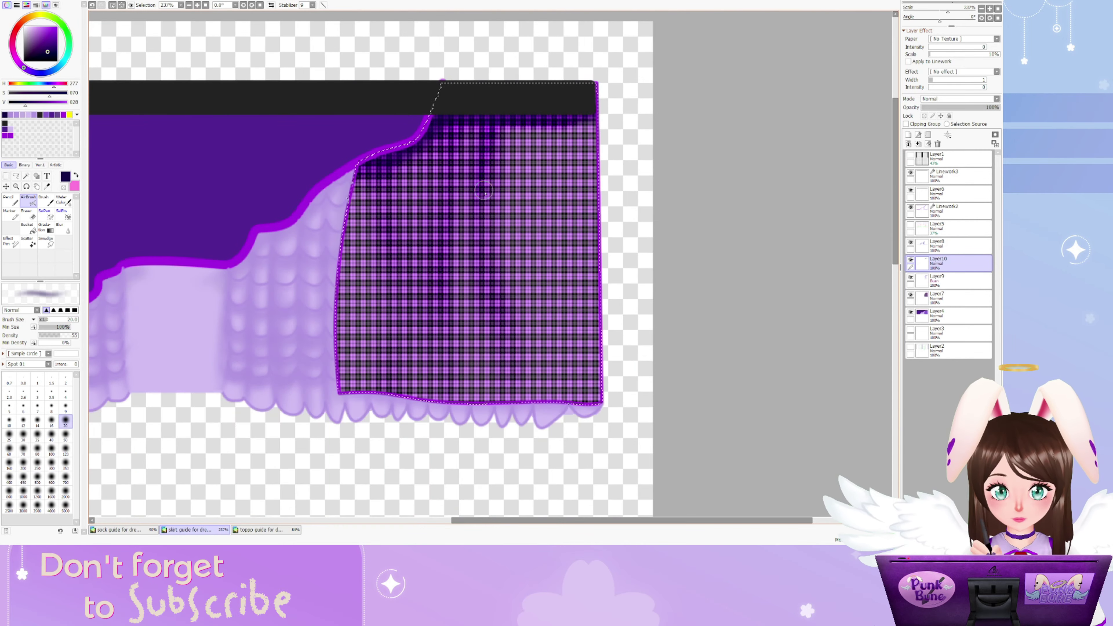
pyautogui.press('[')
pyautogui.press('[')
pyautogui.press('[')
pyautogui.press('[')
pyautogui.press('[')
pyautogui.moveTo(484, 140); pyautogui.dragTo(485, 270)
pyautogui.moveTo(443, 136); pyautogui.dragTo(441, 183)
pyautogui.scroll(-1, 361, 195)
pyautogui.scroll(1, 395, 223)
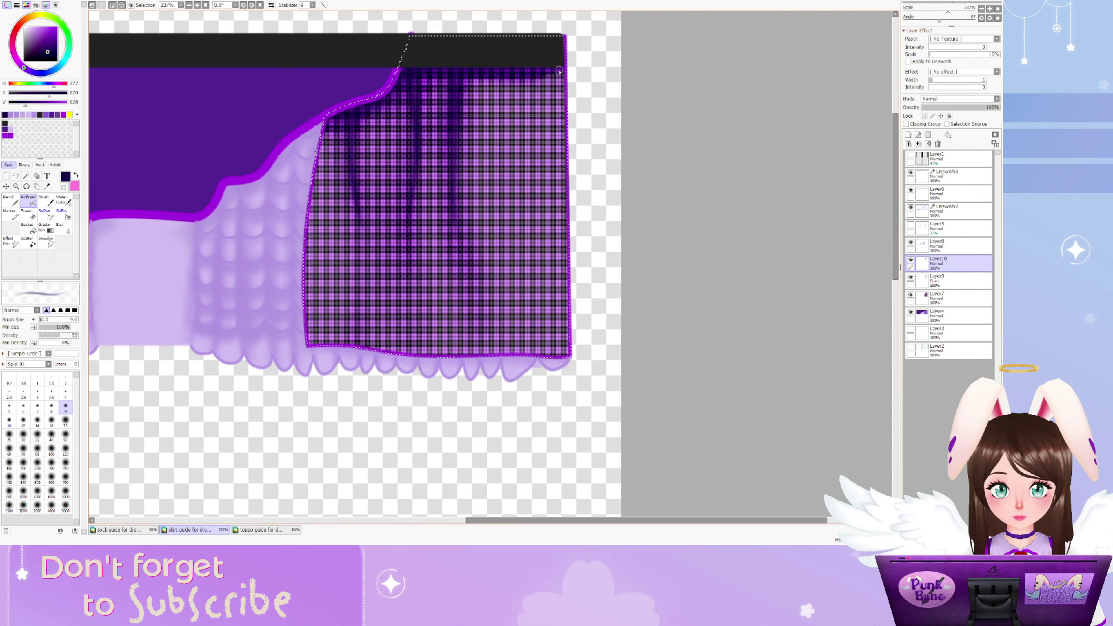
pyautogui.scroll(-4, 559, 70)
pyautogui.scroll(3, 307, 461)
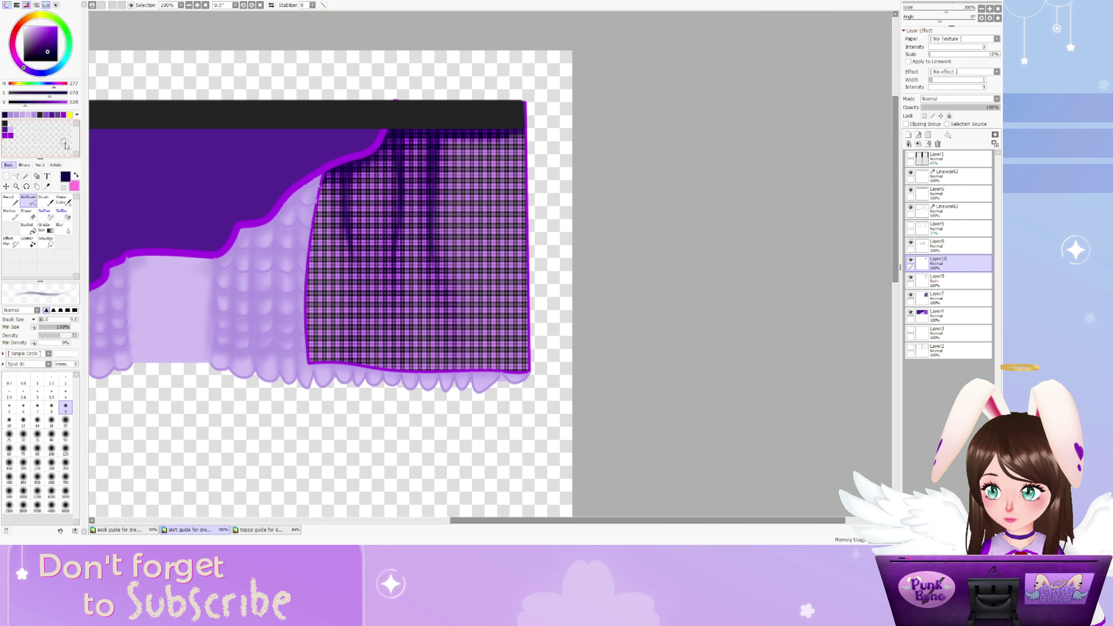
# Switch to the top guide document, deselect, and show its plaid layer
pyautogui.click(245, 531)
pyautogui.hotkey('ctrl', 'd')
pyautogui.press('w')
pyautogui.click(911, 291)
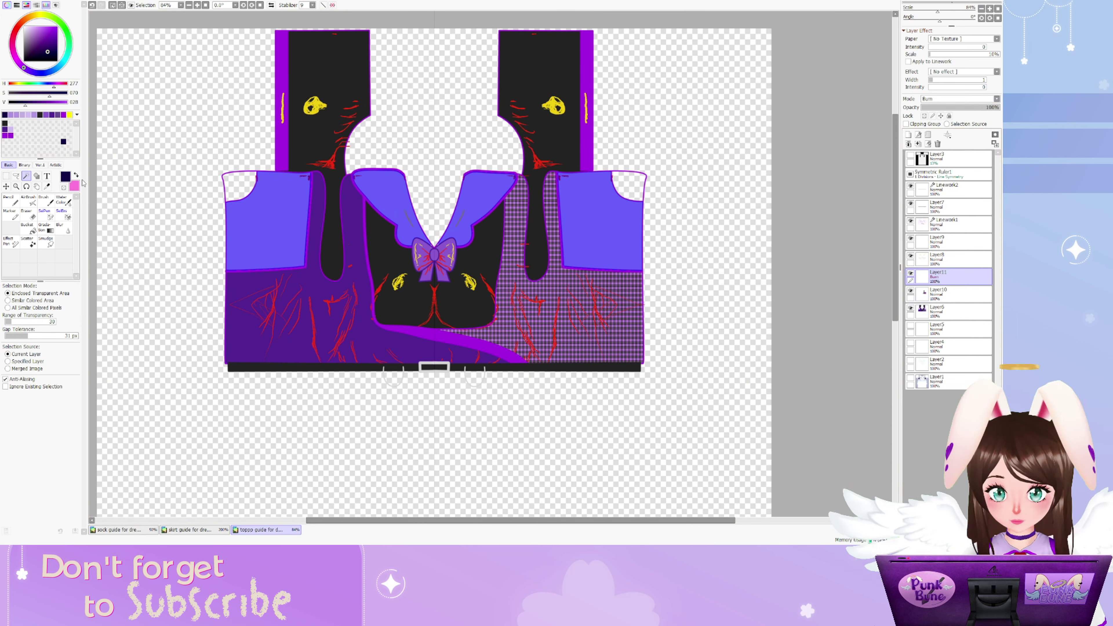
# Select the top's plaid area, lower the red sketch layer's opacity, and set airbrush size 50
pyautogui.scroll(2, 504, 131)
pyautogui.click(570, 198)
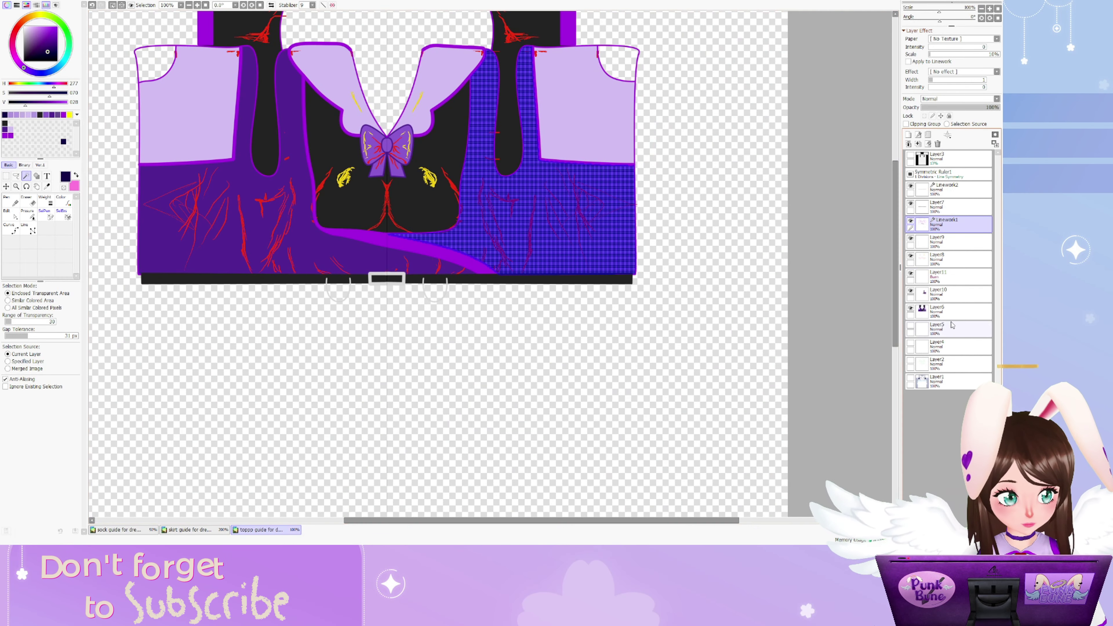
pyautogui.click(28, 199)
pyautogui.scroll(2, 628, 202)
pyautogui.click(938, 257)
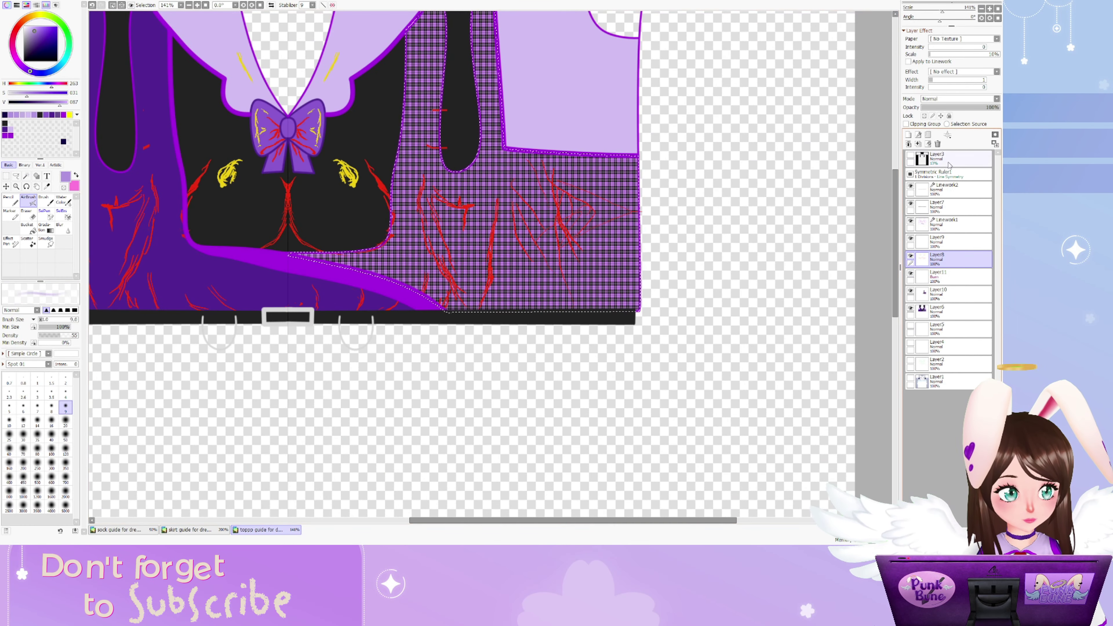
pyautogui.click(958, 107)
pyautogui.click(65, 435)
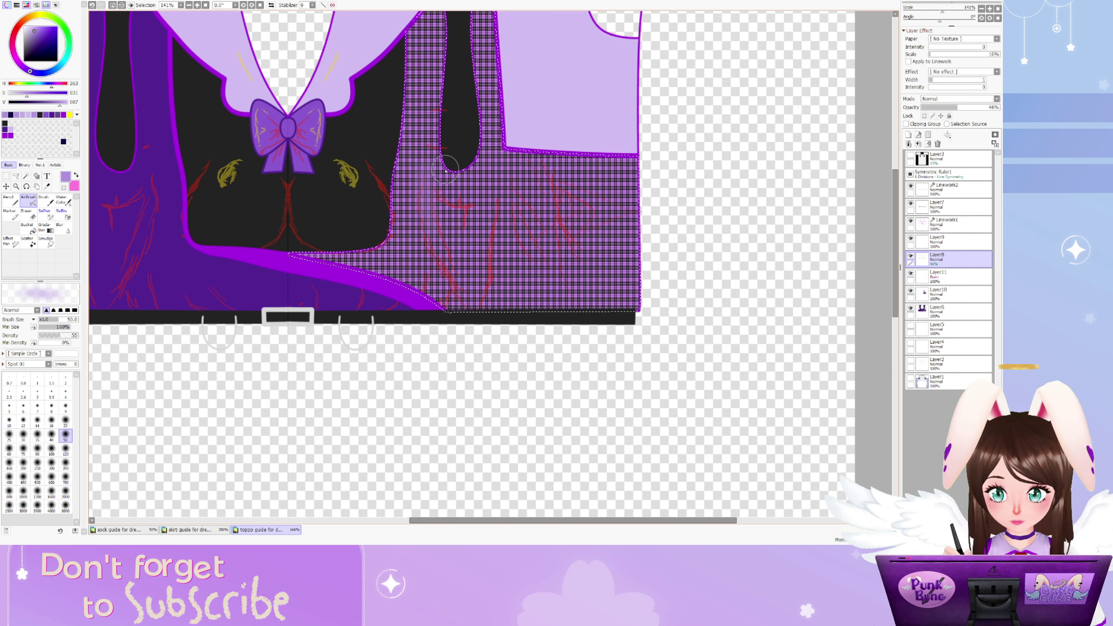
# Airbrush dark burn shading across the plaid and its bottom and middle folds
pyautogui.click(938, 277)
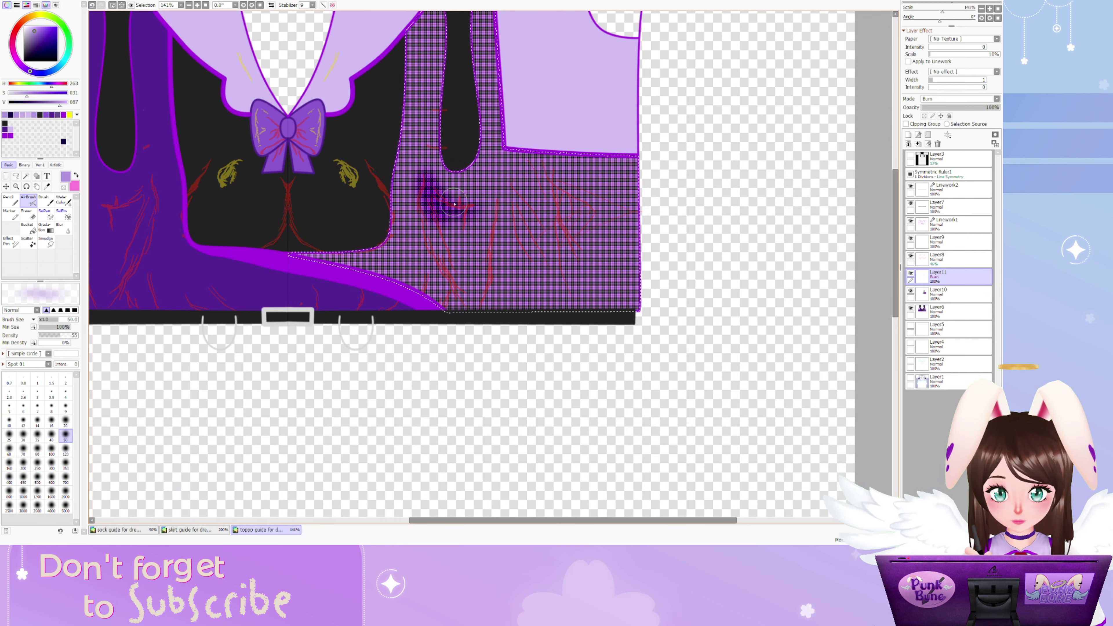
pyautogui.moveTo(454, 204)
pyautogui.mouseDown()
pyautogui.moveTo(458, 262)
pyautogui.moveTo(425, 189)
pyautogui.moveTo(472, 237)
pyautogui.moveTo(540, 240)
pyautogui.moveTo(619, 305)
pyautogui.moveTo(644, 236)
pyautogui.moveTo(609, 154)
pyautogui.mouseUp()
pyautogui.scroll(-2, 469, 205)
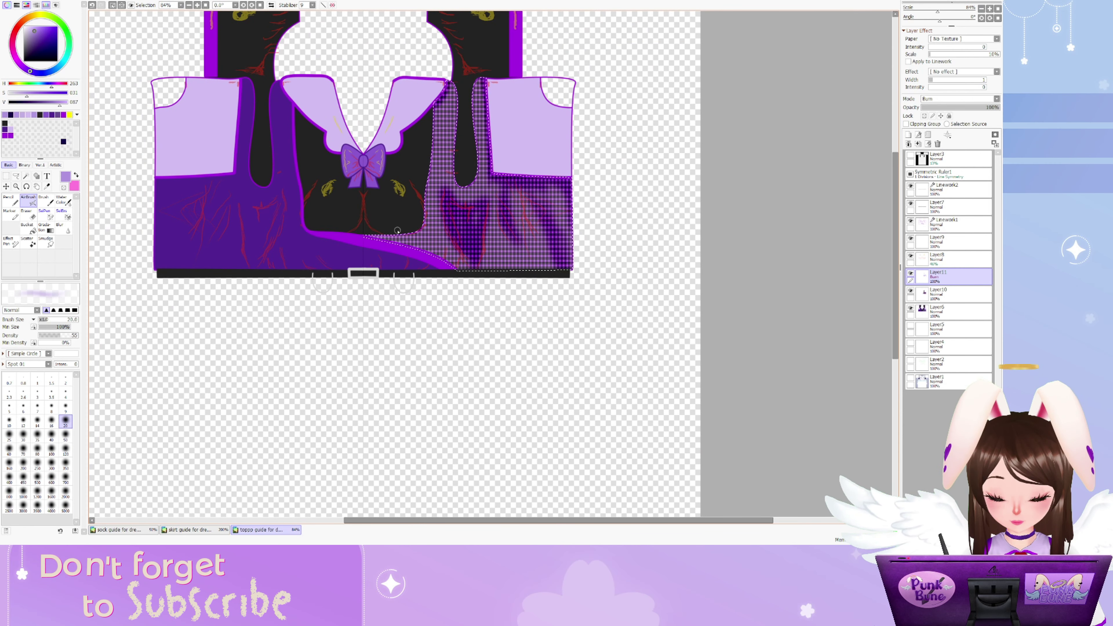
pyautogui.scroll(3, 397, 230)
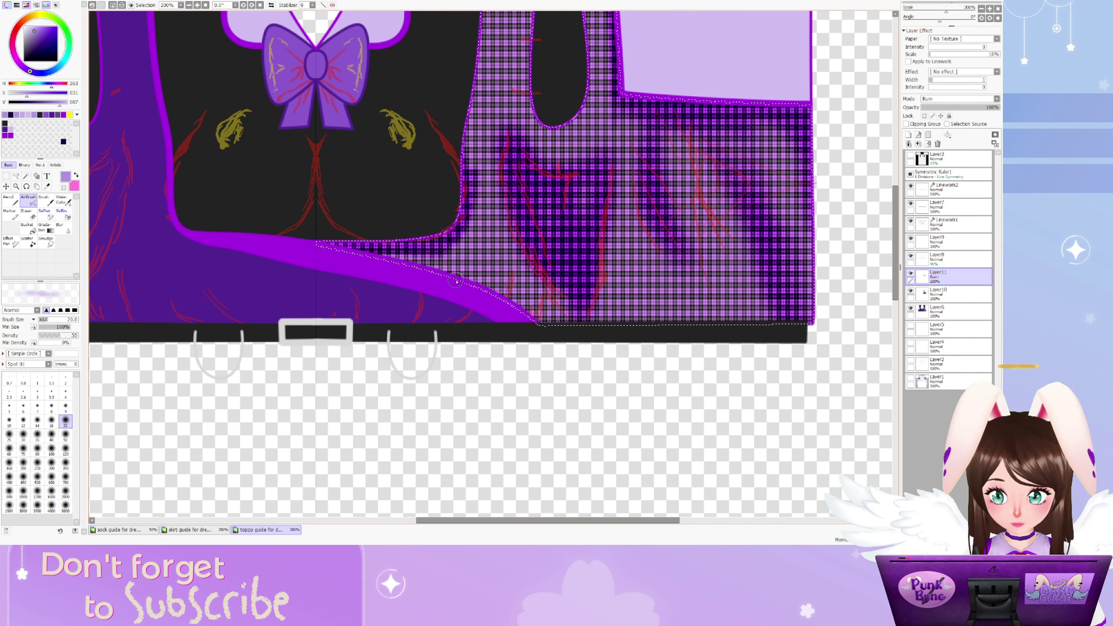
pyautogui.moveTo(539, 324)
pyautogui.mouseDown()
pyautogui.moveTo(541, 288)
pyautogui.moveTo(565, 285)
pyautogui.moveTo(607, 161)
pyautogui.moveTo(530, 105)
pyautogui.mouseUp()
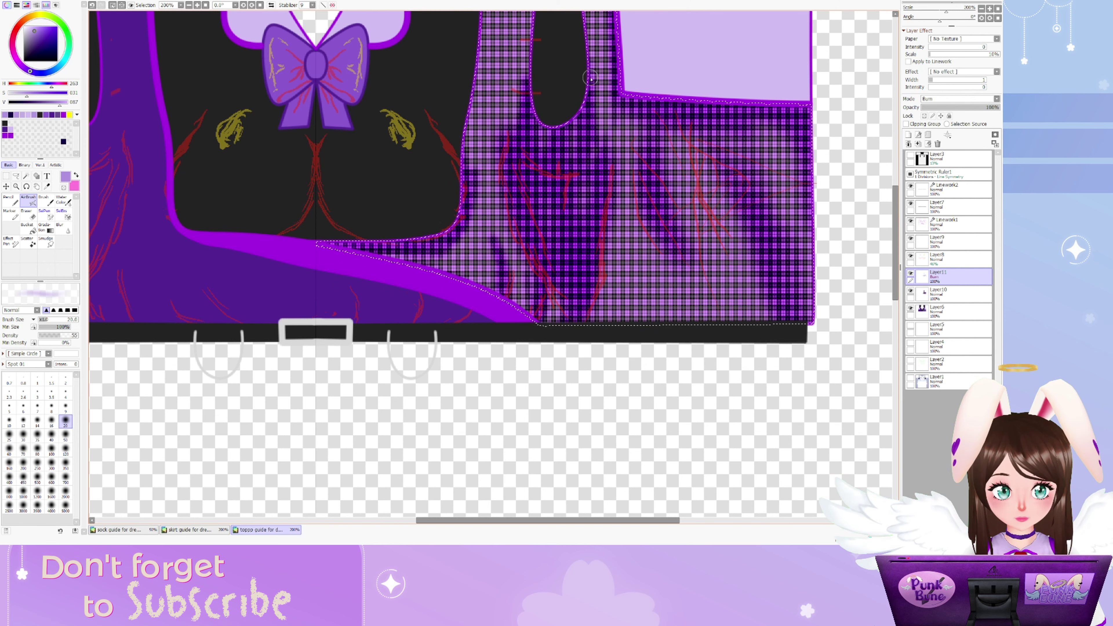
pyautogui.scroll(-3, 466, 212)
pyautogui.scroll(2, 466, 212)
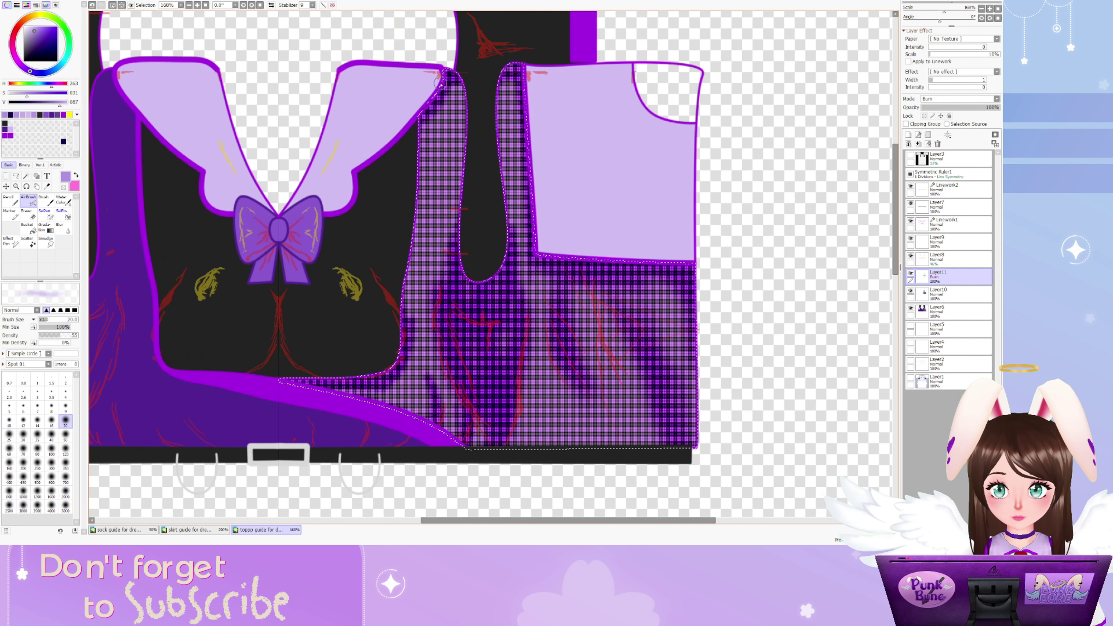
# Check the grid overlay, set the blur size to 50, and add a new layer above the shading
pyautogui.click(910, 156)
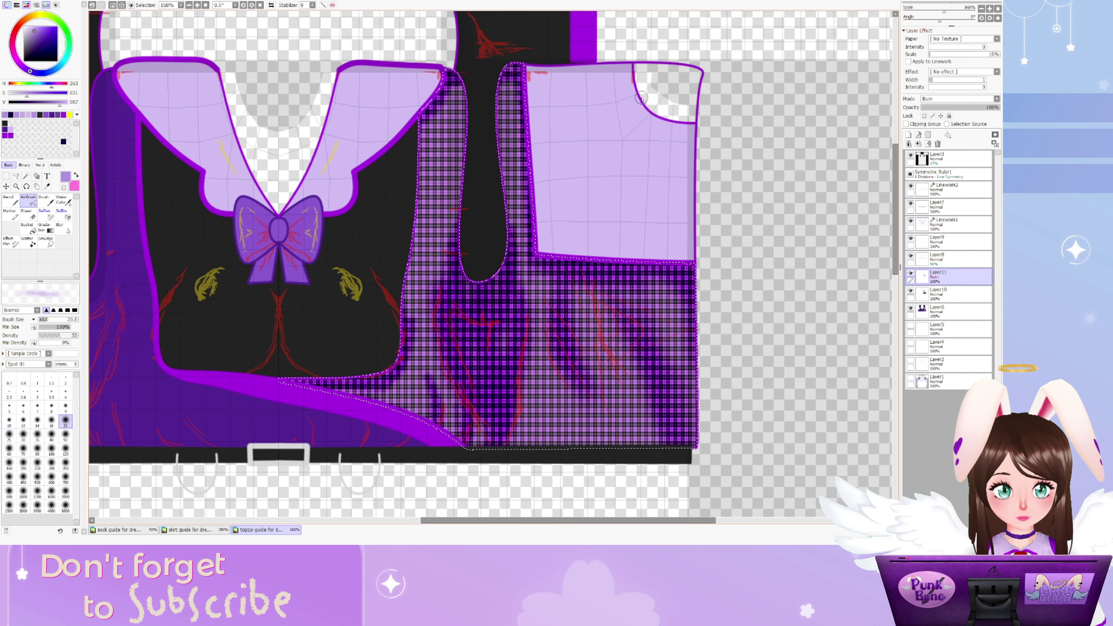
pyautogui.scroll(-1, 642, 97)
pyautogui.click(938, 158)
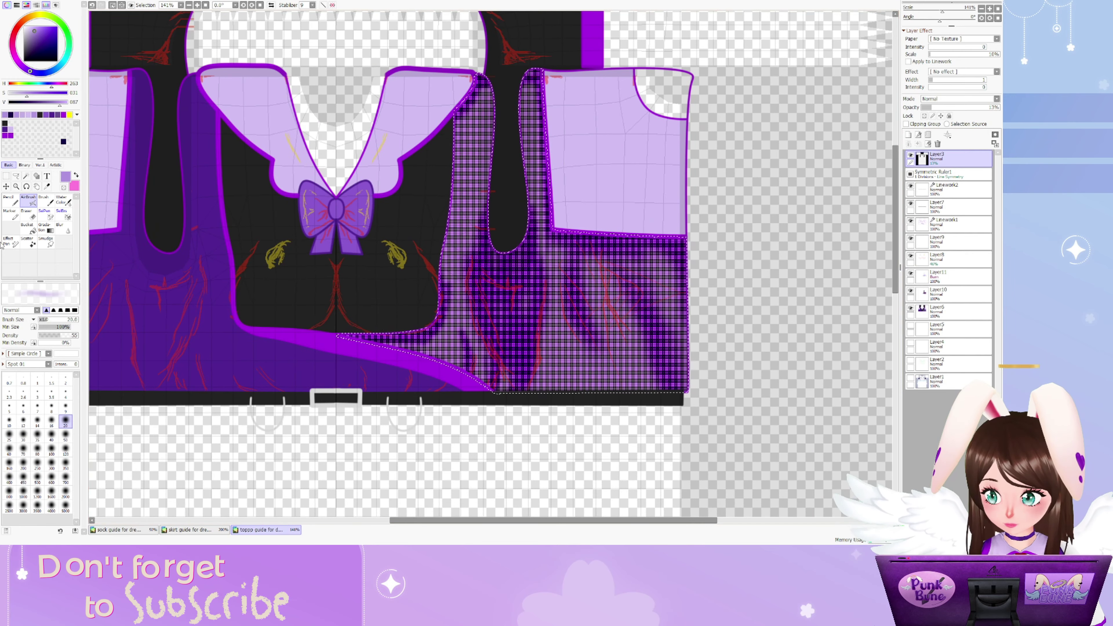
pyautogui.click(65, 448)
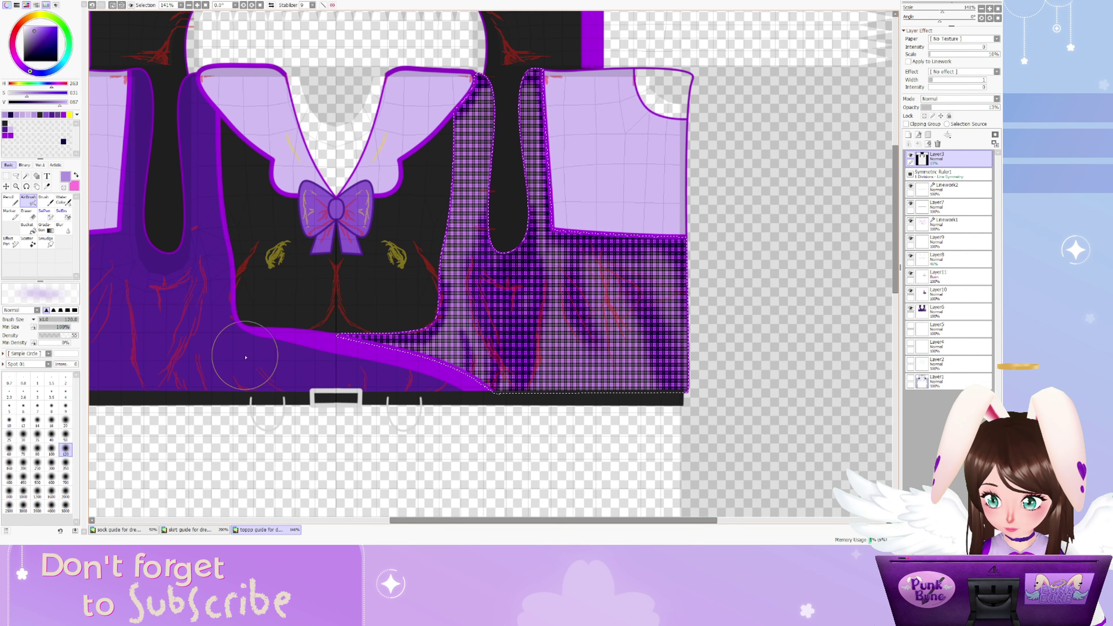
pyautogui.click(938, 276)
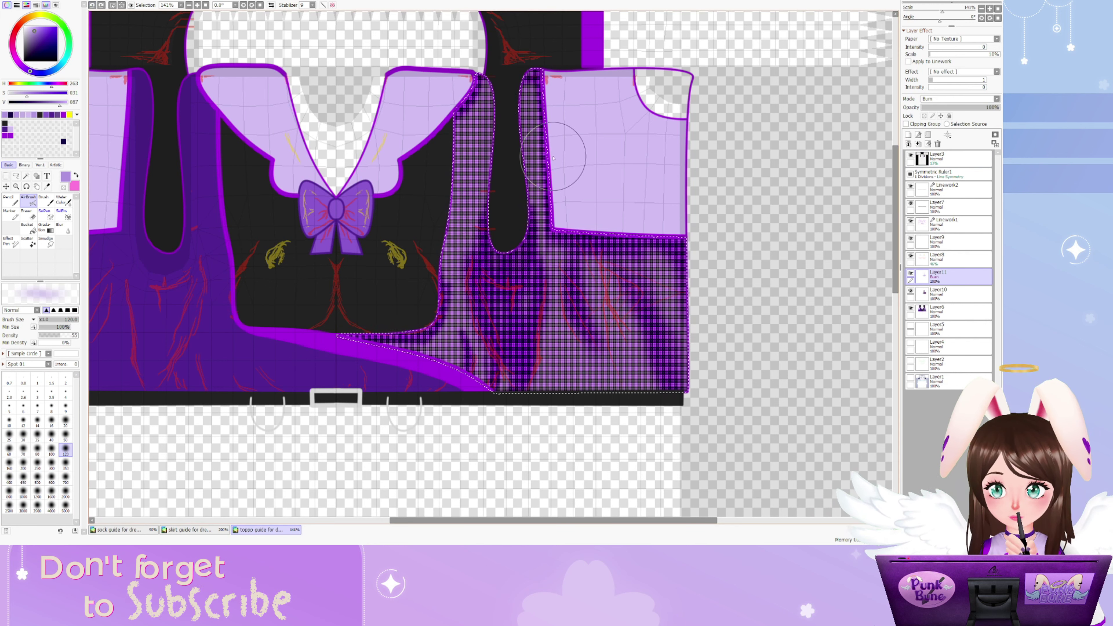
pyautogui.click(911, 156)
pyautogui.press('r')
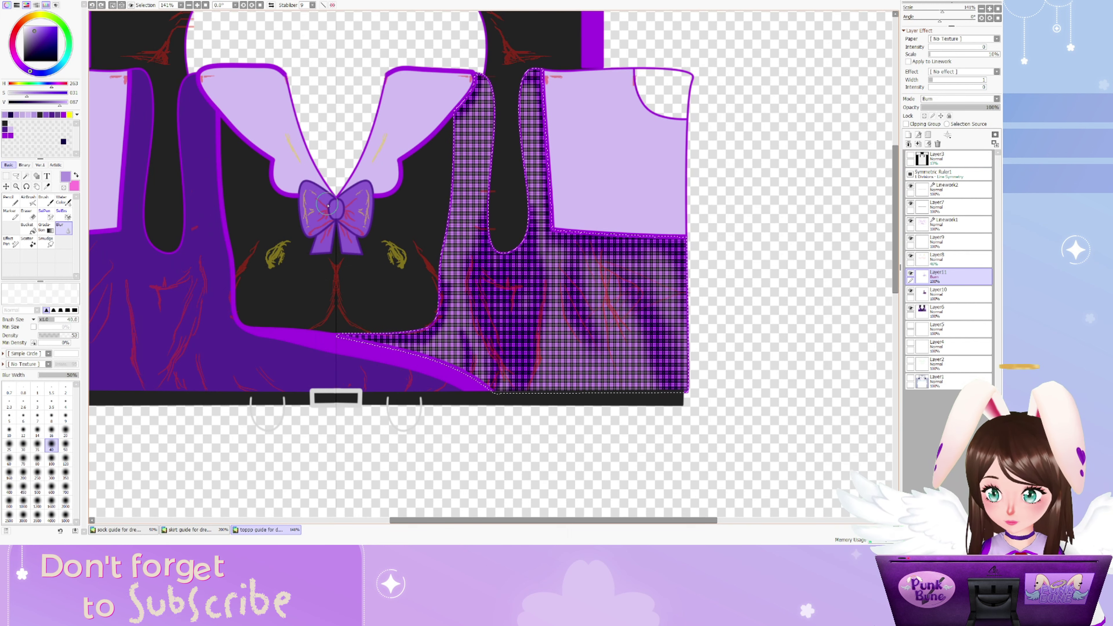
pyautogui.click(66, 445)
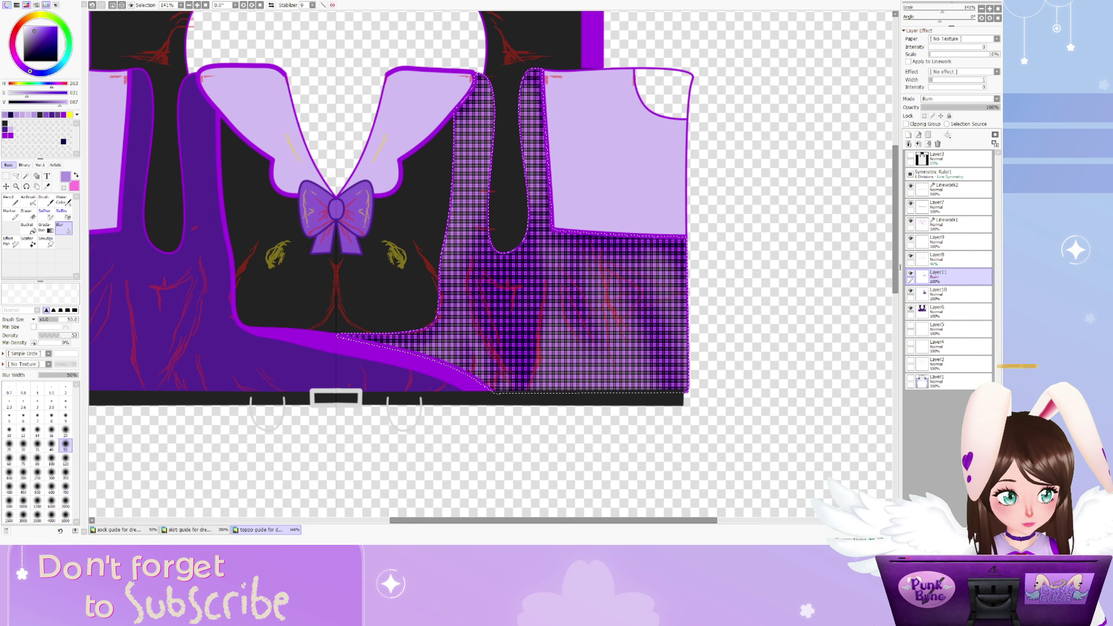
pyautogui.click(909, 135)
# Airbrush a dark navy fold stroke across the plaid at brush size 20
pyautogui.click(63, 141)
pyautogui.click(29, 200)
pyautogui.scroll(1, 624, 351)
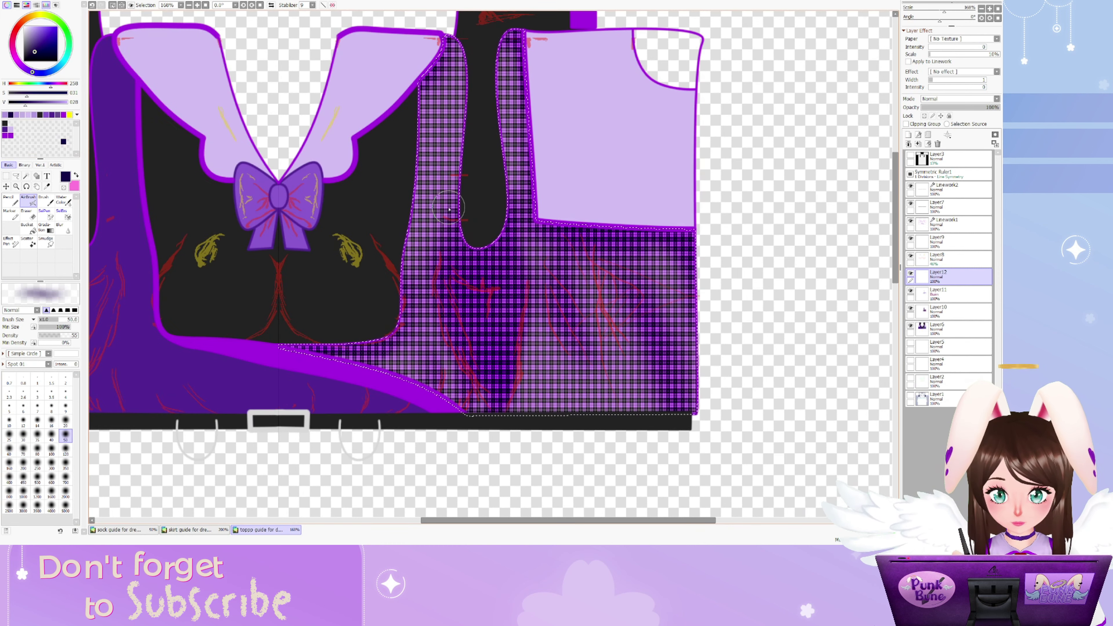
pyautogui.press('[')
pyautogui.press('[')
pyautogui.press('[')
pyautogui.press('[')
pyautogui.press('[')
pyautogui.moveTo(518, 346)
pyautogui.mouseDown()
pyautogui.moveTo(556, 260)
pyautogui.moveTo(558, 295)
pyautogui.moveTo(577, 320)
pyautogui.moveTo(597, 262)
pyautogui.moveTo(633, 344)
pyautogui.moveTo(655, 331)
pyautogui.moveTo(697, 415)
pyautogui.mouseUp()
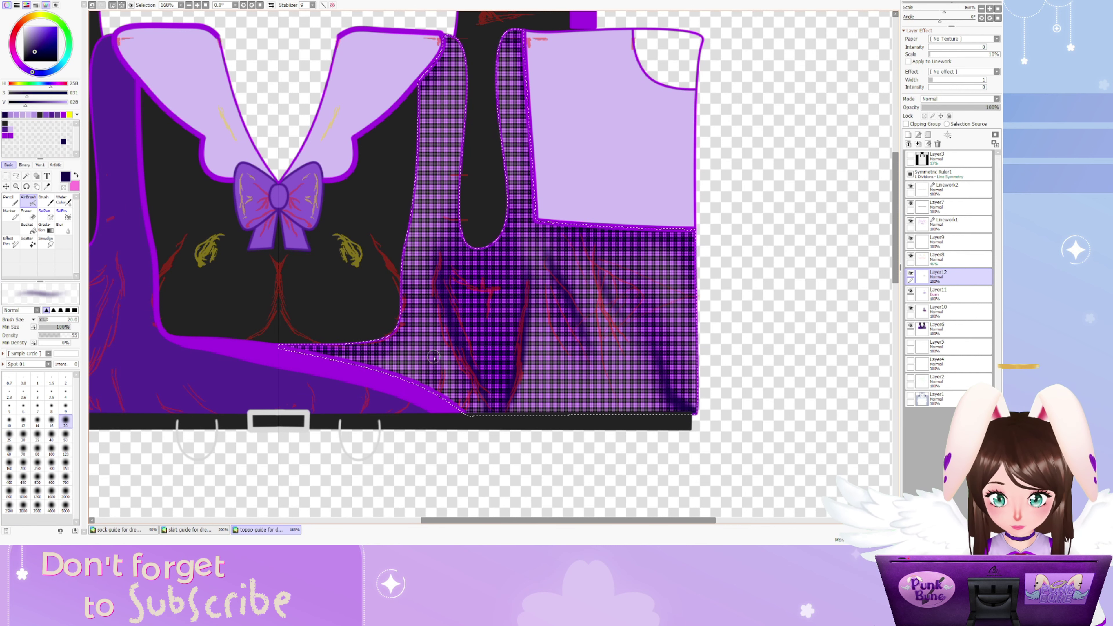
pyautogui.press('[')
pyautogui.press('[')
pyautogui.press('[')
pyautogui.press('[')
pyautogui.press('[')
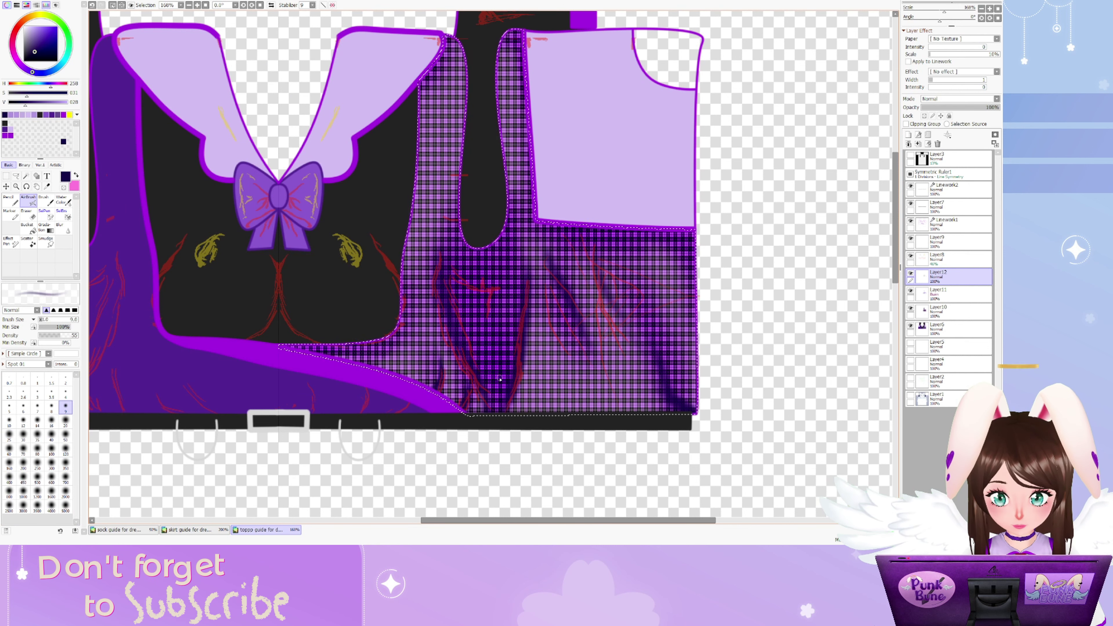
pyautogui.press(']')
pyautogui.press(']')
pyautogui.press(']')
pyautogui.press(']')
pyautogui.press(']')
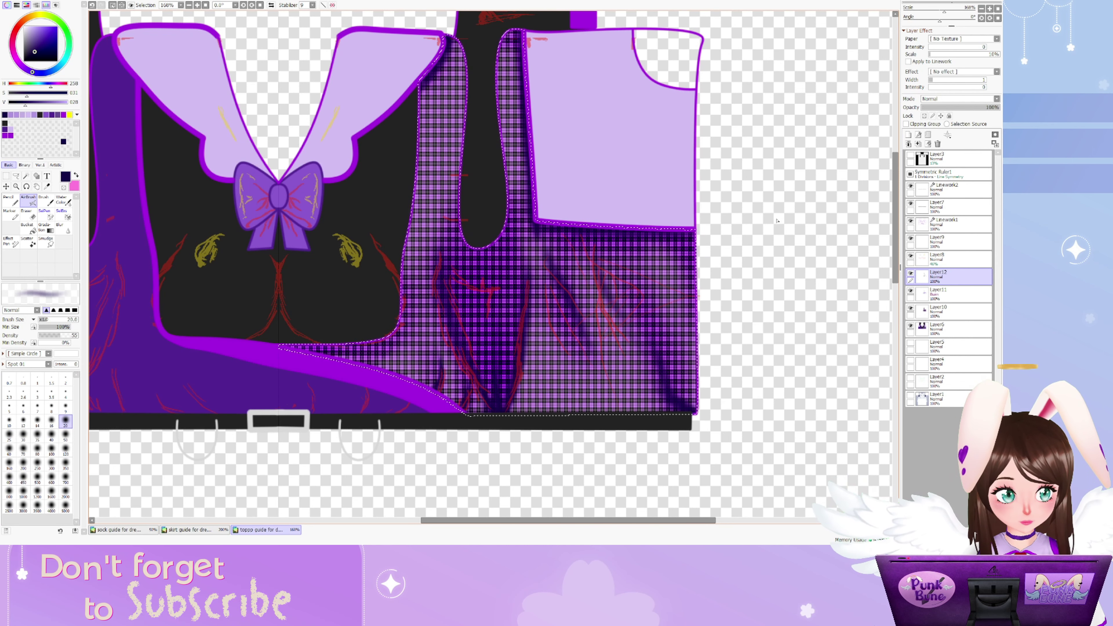
# Hide the red and yellow sketch layer and make Layer11 the working layer
pyautogui.click(910, 256)
pyautogui.press('b')
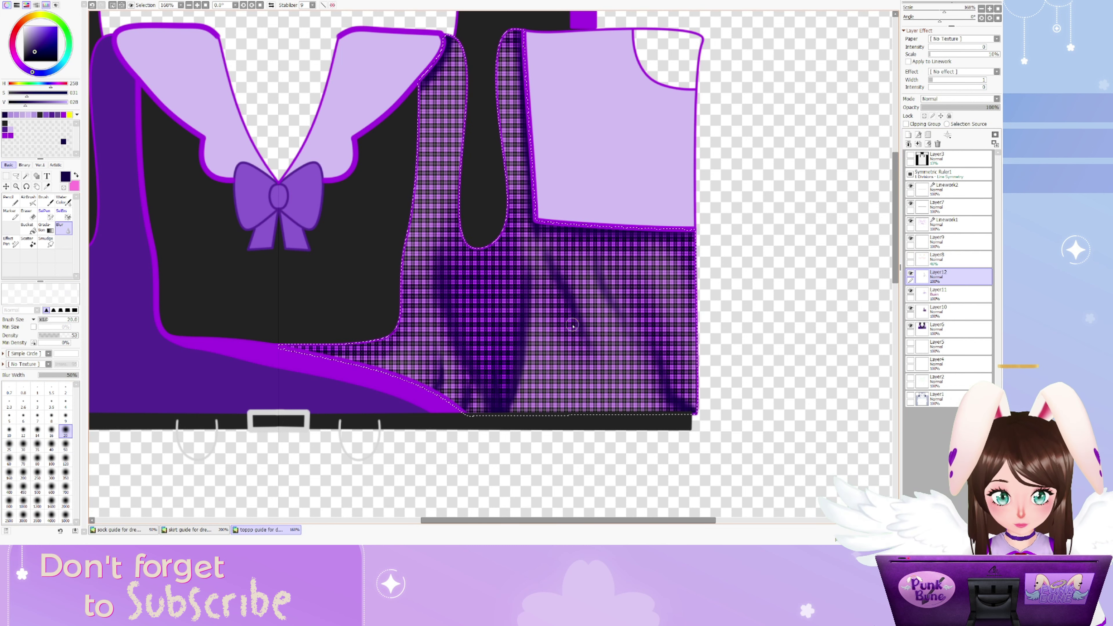
pyautogui.scroll(-4, 565, 338)
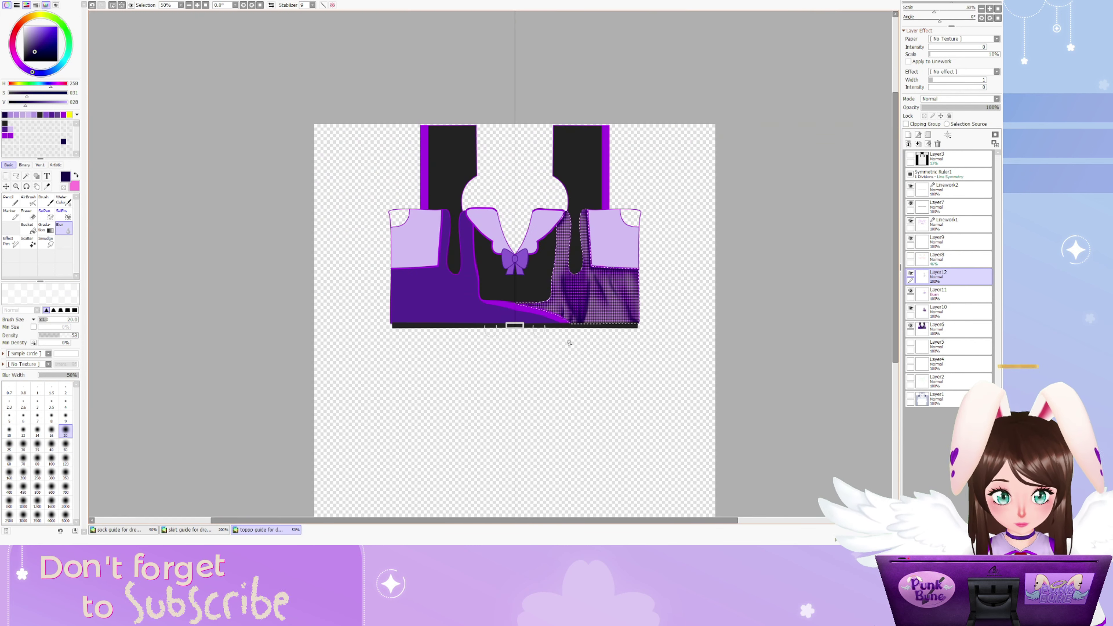
pyautogui.scroll(3, 553, 325)
pyautogui.scroll(-3, 553, 326)
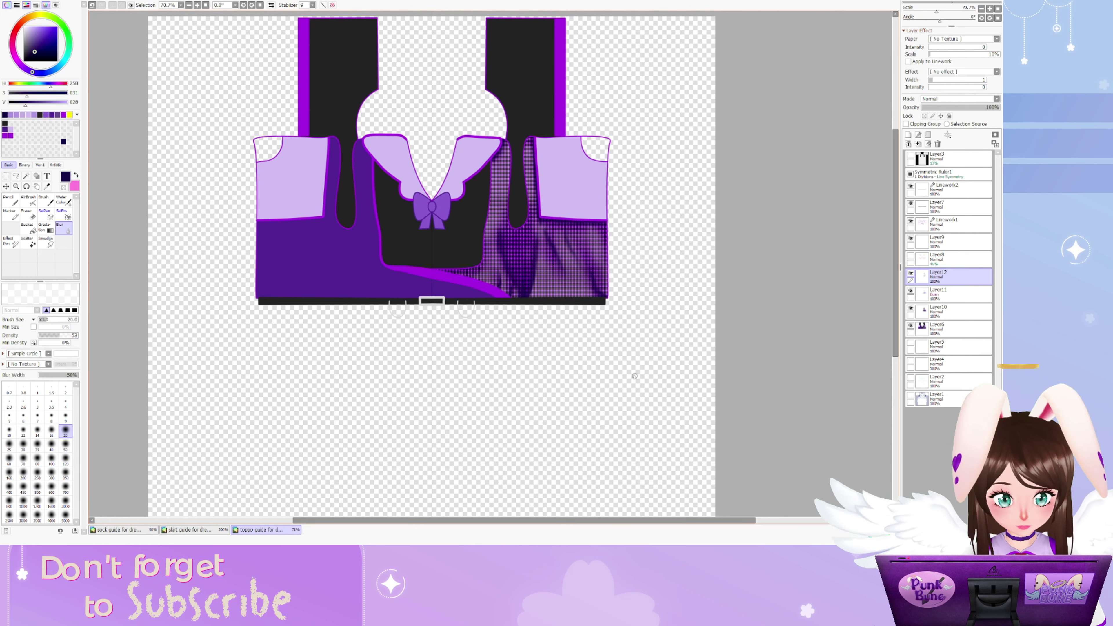
pyautogui.scroll(1, 476, 302)
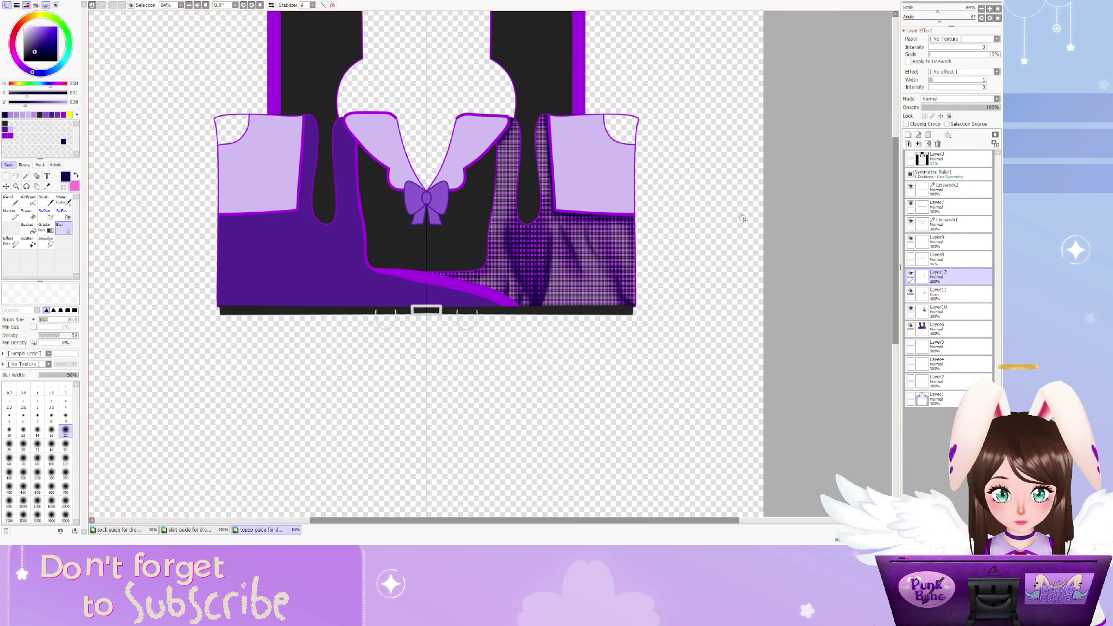
pyautogui.press('w')
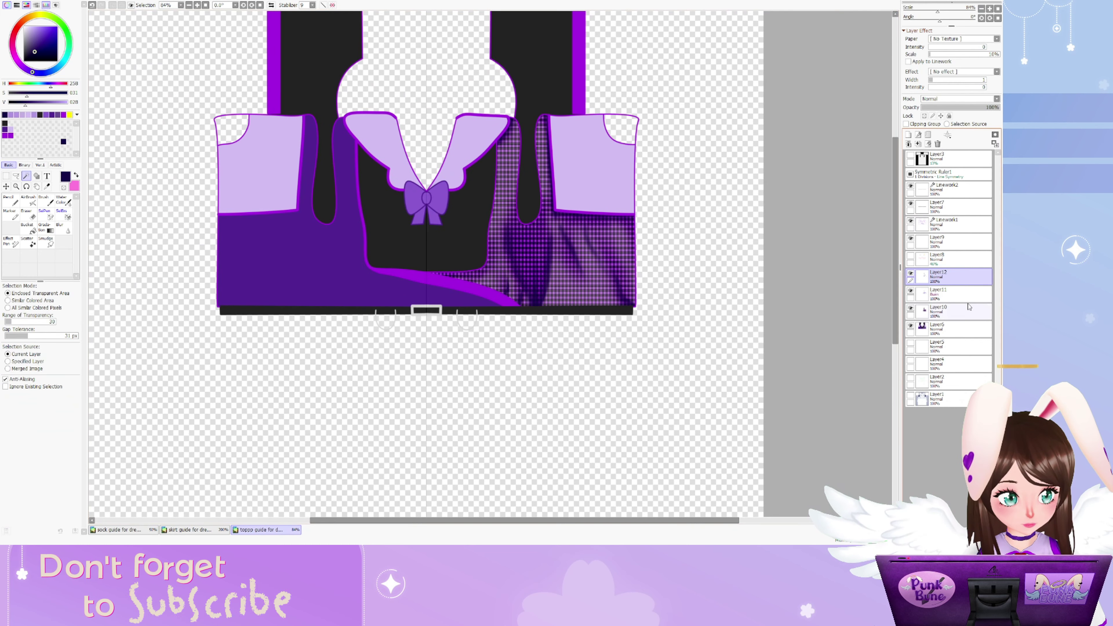
pyautogui.click(958, 300)
# Duplicate Layer11's burn shading and move the copy onto the top's left half
pyautogui.hotkey('ctrl', 'j')
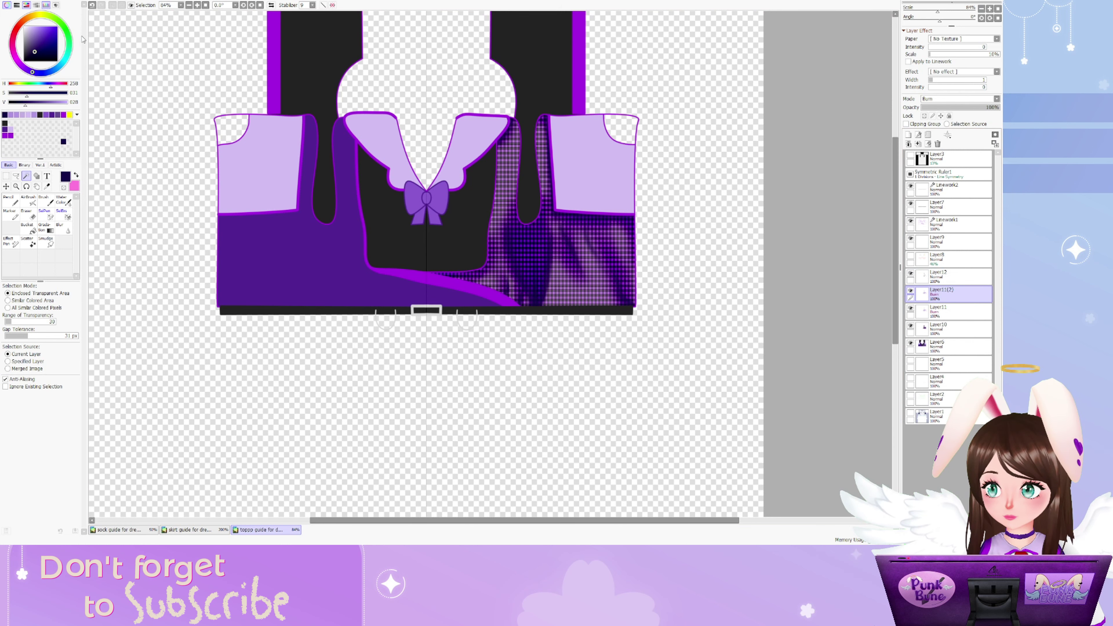
pyautogui.hotkey('ctrl', 't')
pyautogui.moveTo(604, 271); pyautogui.dragTo(395, 272)
pyautogui.scroll(3, 395, 271)
pyautogui.scroll(-3, 402, 344)
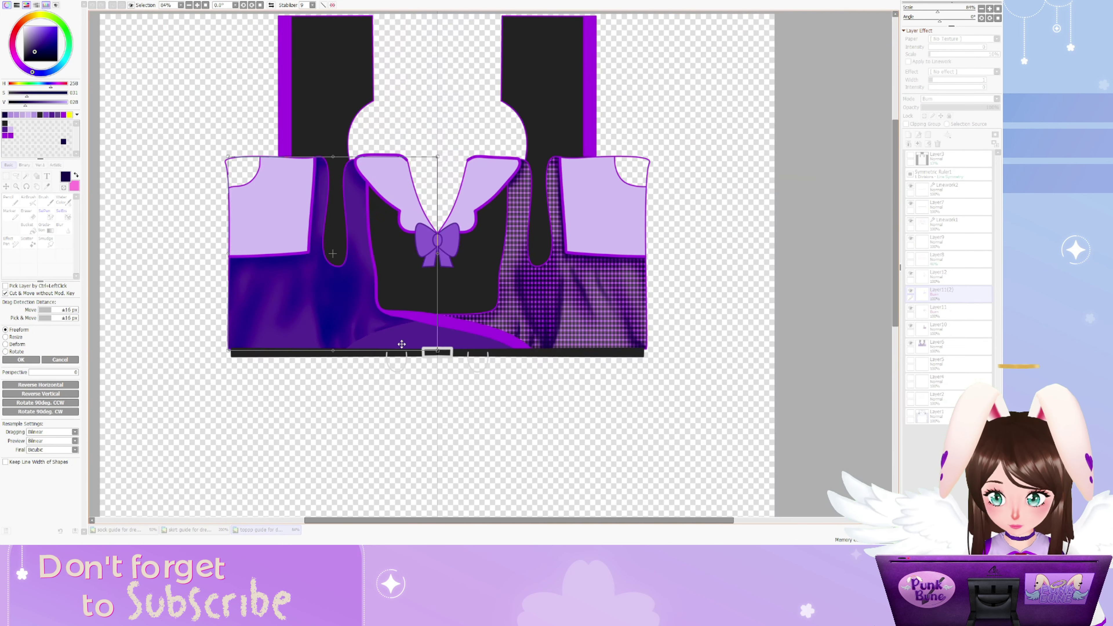
pyautogui.press('Return')
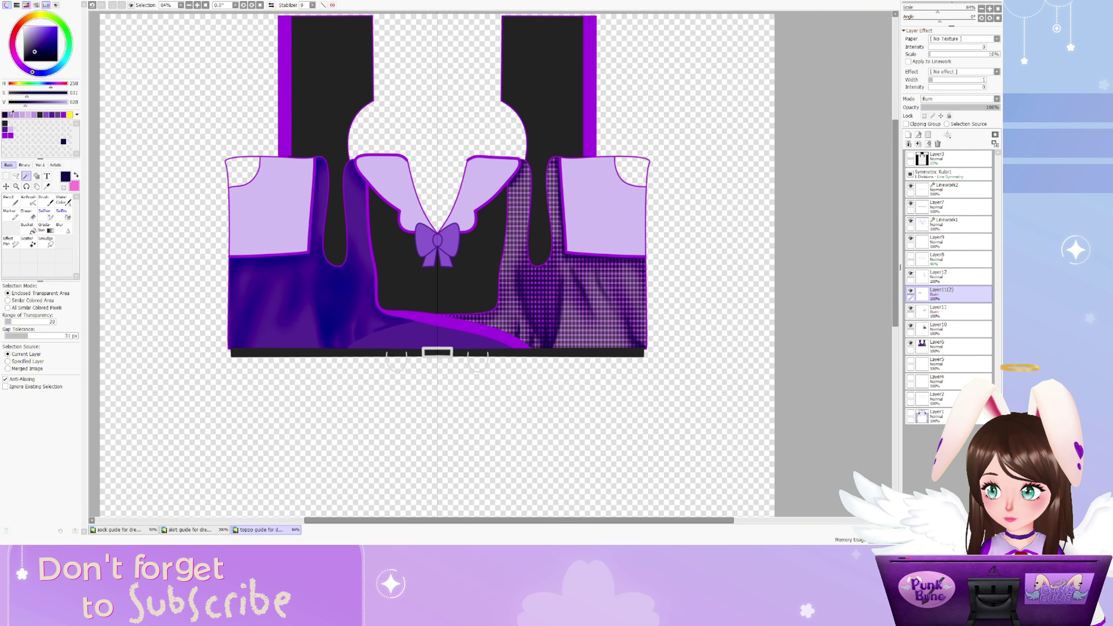
# Select the left purple area, show Layer8's sketch lines, and set the blur size to 50
pyautogui.click(281, 307)
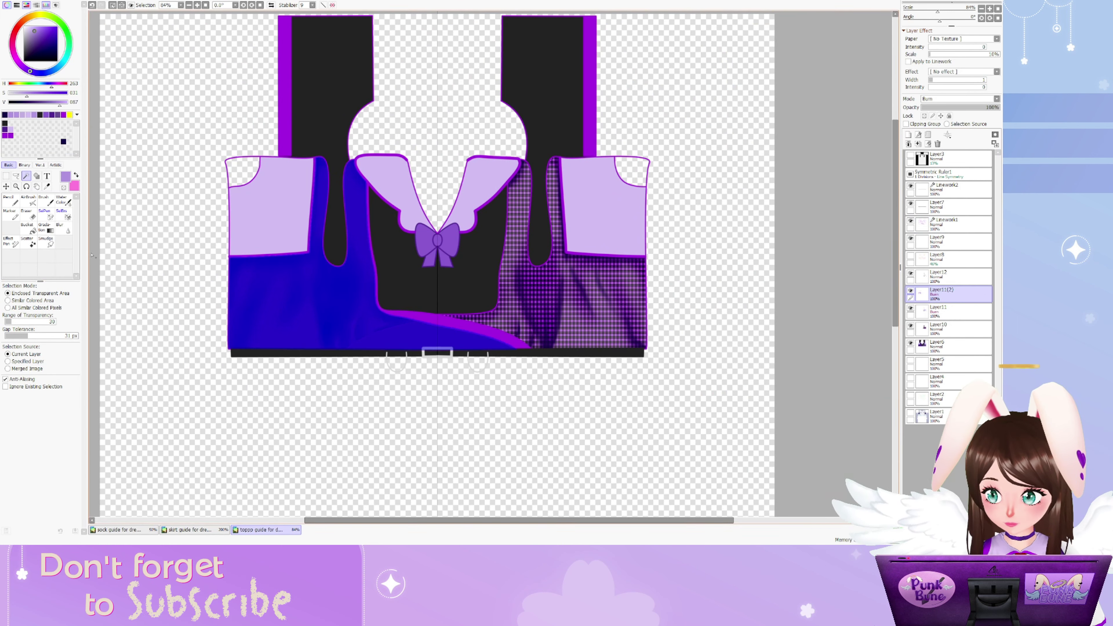
pyautogui.click(64, 228)
pyautogui.click(911, 258)
pyautogui.scroll(4, 390, 339)
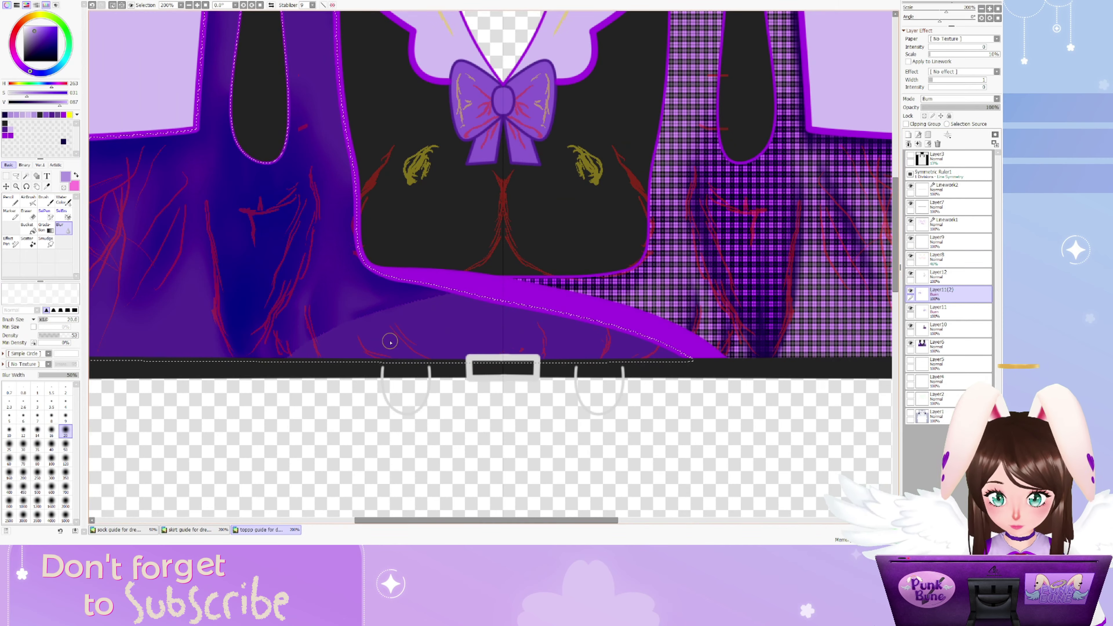
pyautogui.click(65, 446)
pyautogui.click(28, 200)
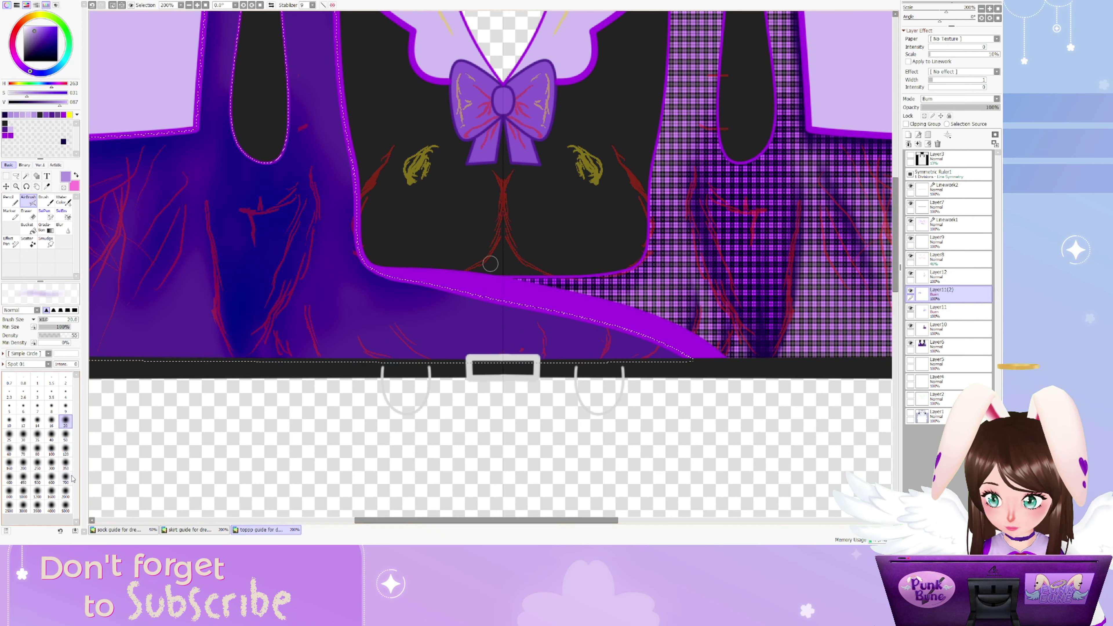
pyautogui.scroll(-3, 132, 241)
# Erase the shading near the lower skirt edge and set the blur size to 30
pyautogui.press('e')
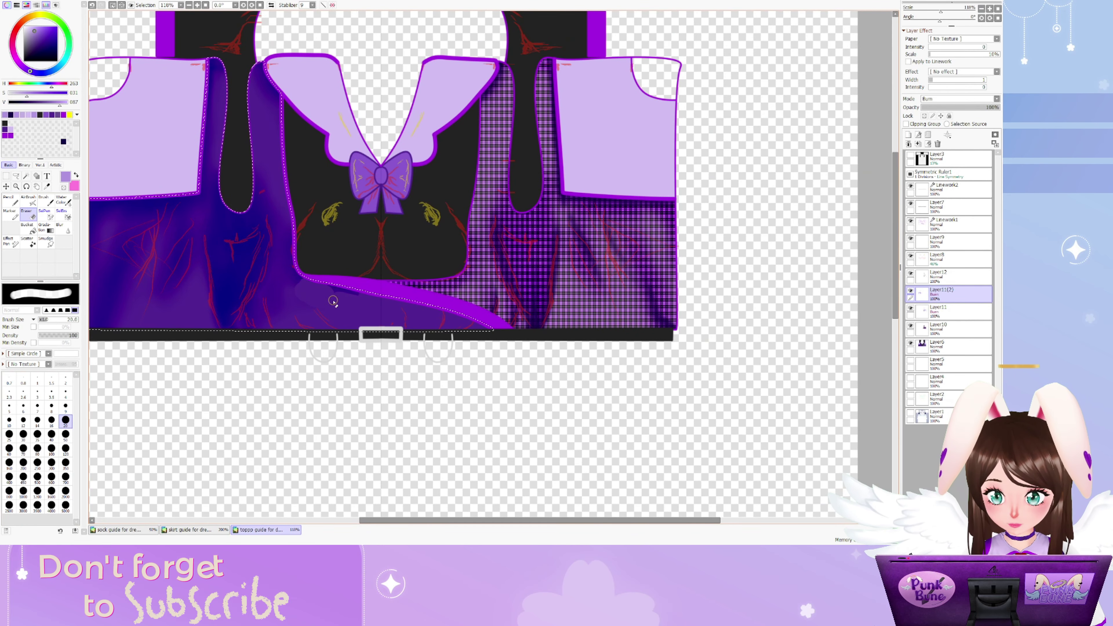
pyautogui.press('e')
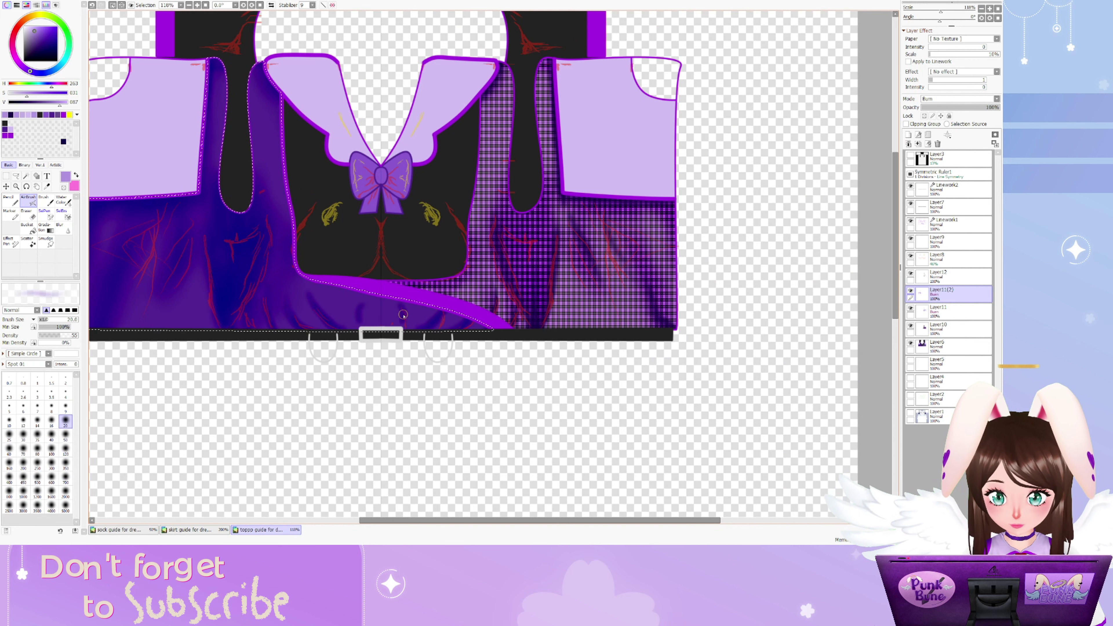
pyautogui.press('[')
pyautogui.press('[')
pyautogui.press('[')
pyautogui.press('[')
pyautogui.press('[')
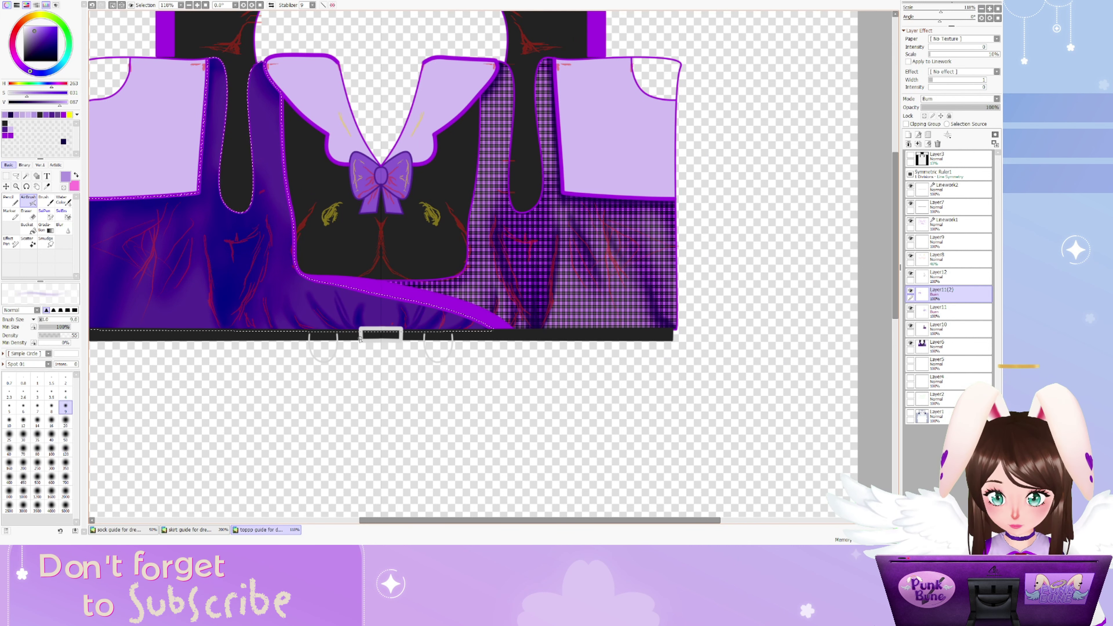
pyautogui.press('r')
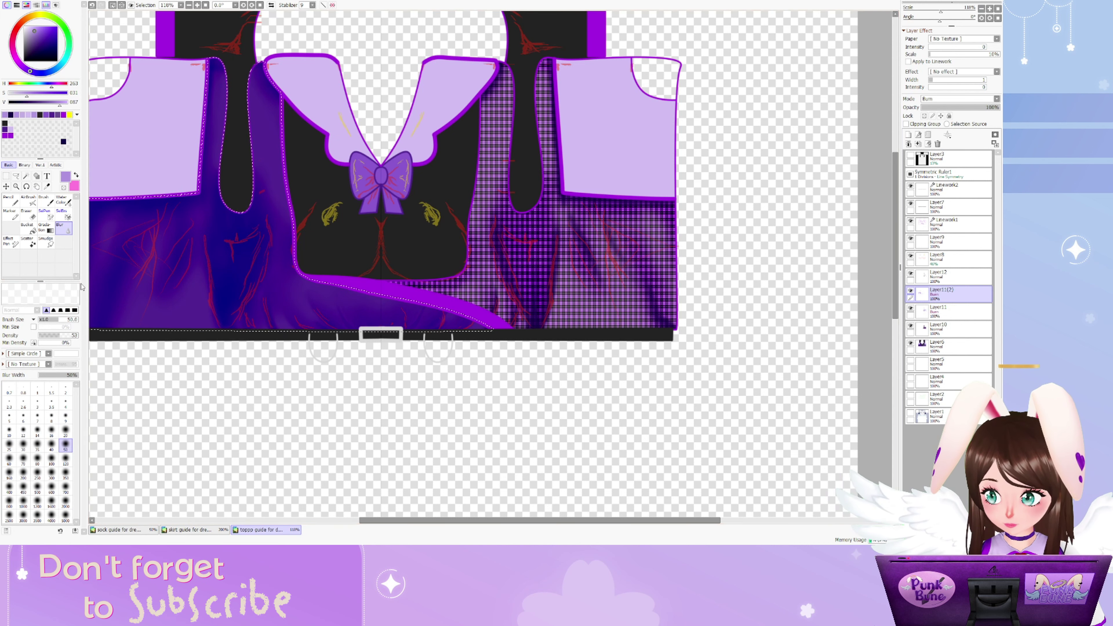
pyautogui.press('e')
pyautogui.moveTo(338, 295); pyautogui.dragTo(378, 308)
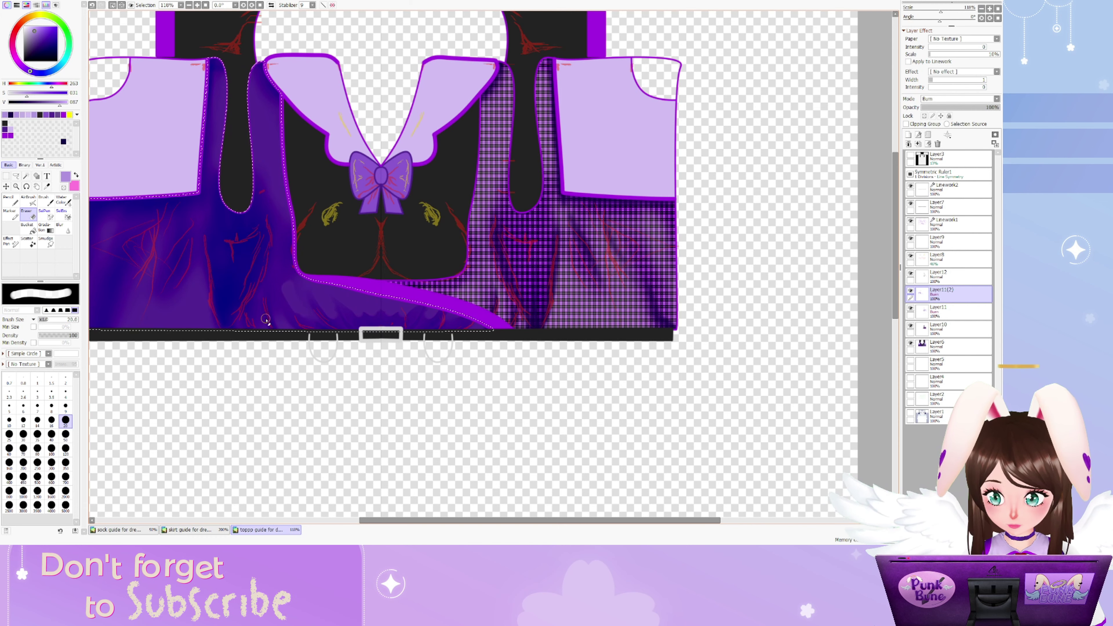
pyautogui.press('r')
pyautogui.press('[')
pyautogui.press('[')
pyautogui.press('[')
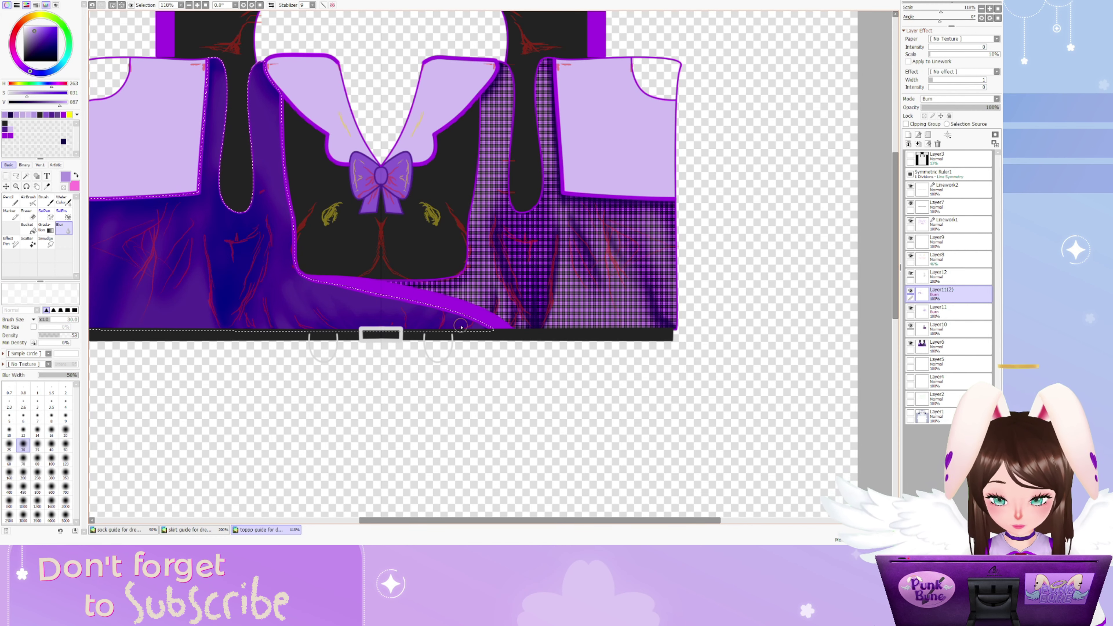
pyautogui.scroll(-3, 461, 327)
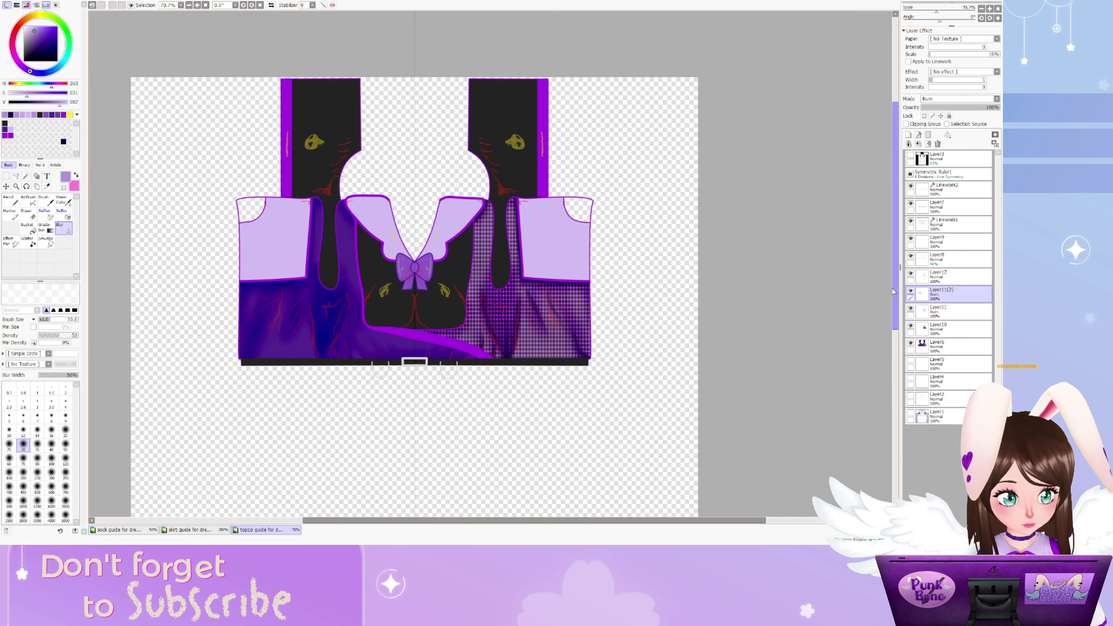
# Duplicate Layer12 and commit the copy in place
pyautogui.click(943, 277)
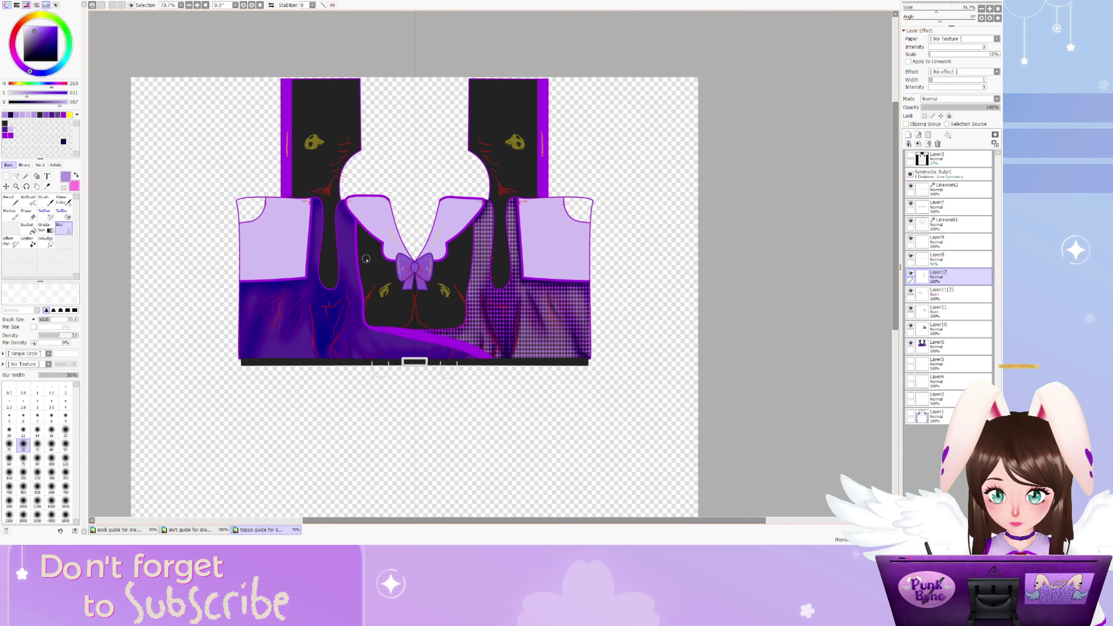
pyautogui.hotkey('ctrl', 'v')
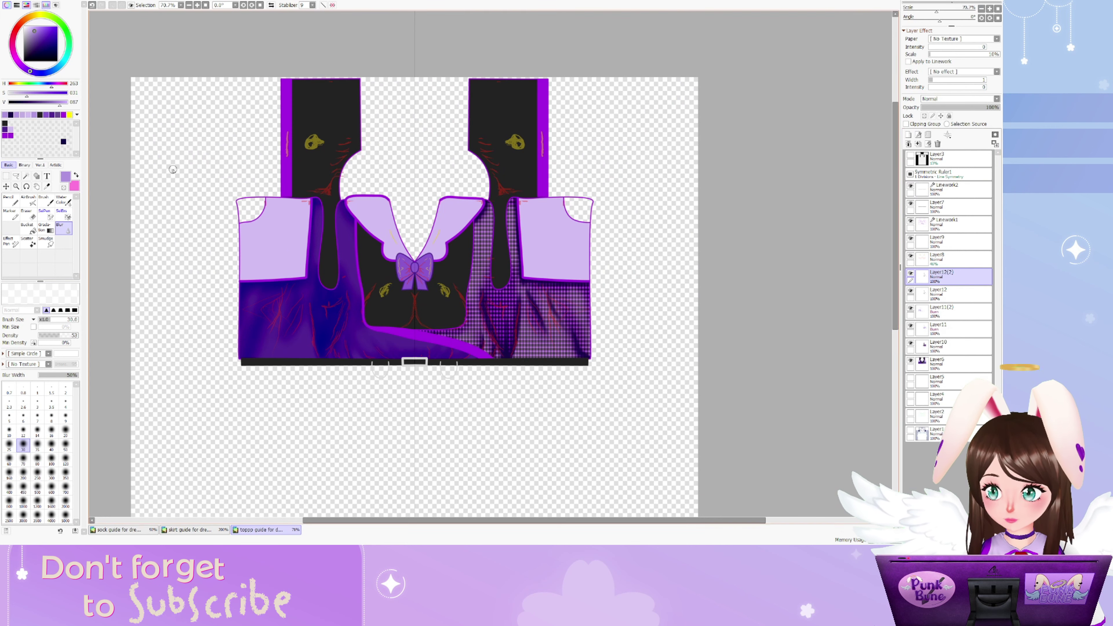
pyautogui.hotkey('ctrl', 't')
pyautogui.press('Return')
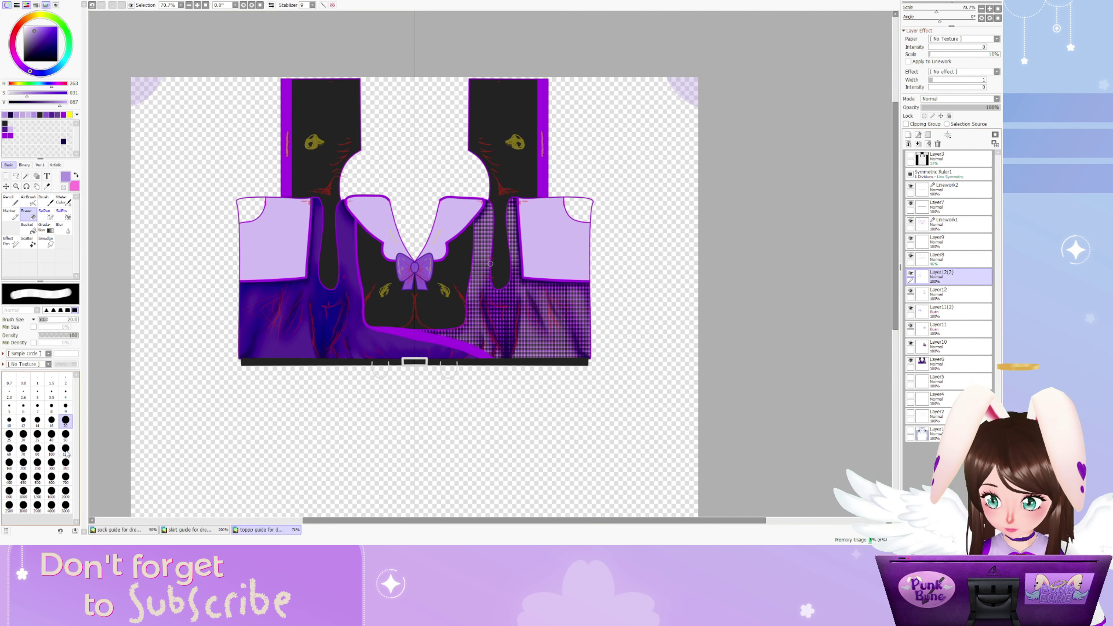
# Pick a deep purple-navy and select the top's left purple area using the linework layer
pyautogui.scroll(3, 871, 268)
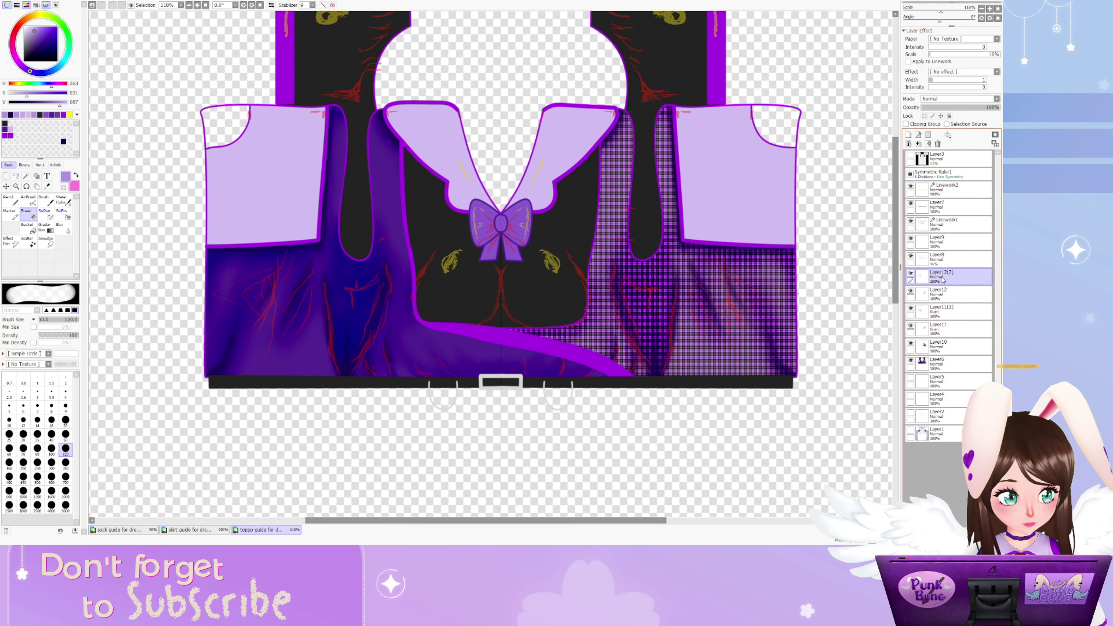
pyautogui.scroll(4, 340, 263)
pyautogui.moveTo(59, 102); pyautogui.dragTo(40, 102)
pyautogui.keyDown('alt'); pyautogui.click(283, 422); pyautogui.keyUp('alt')
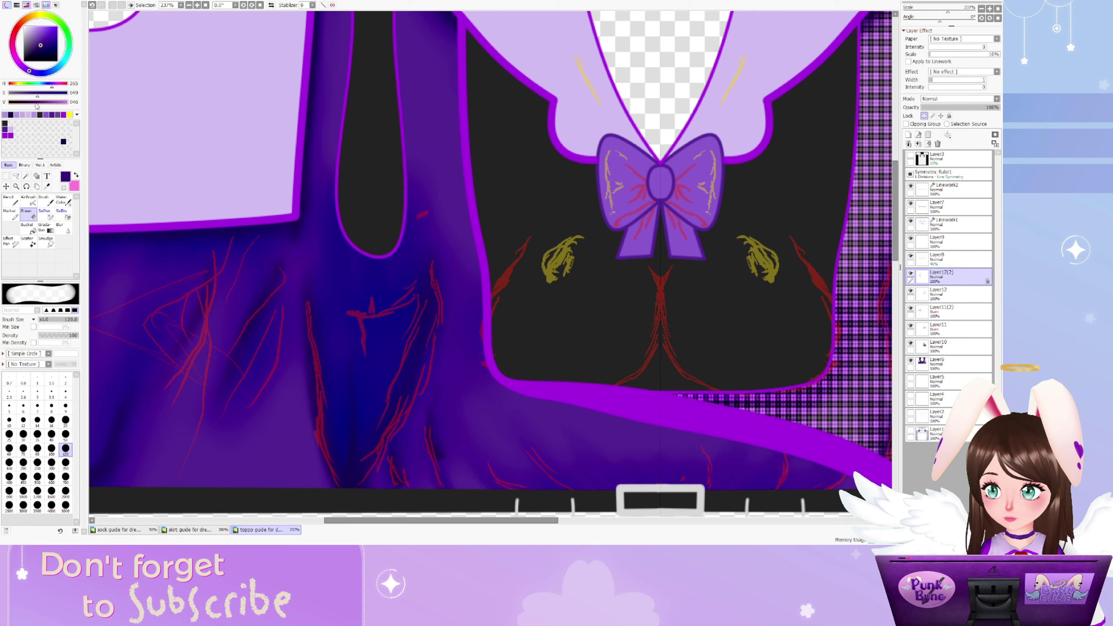
pyautogui.scroll(-3, 360, 141)
pyautogui.press('n')
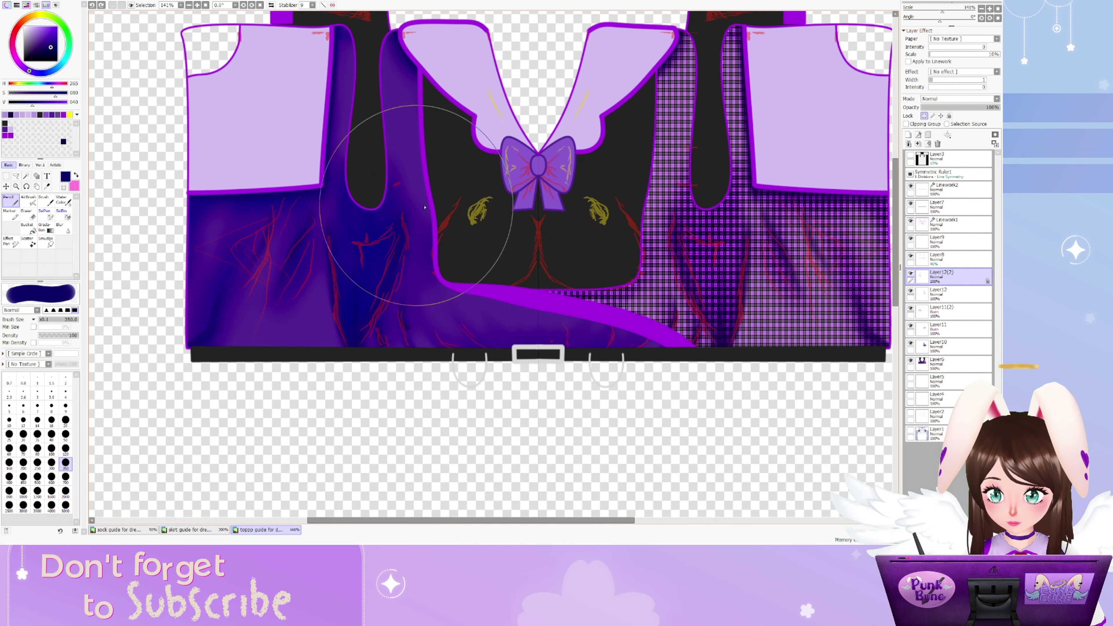
pyautogui.click(27, 226)
pyautogui.click(333, 219)
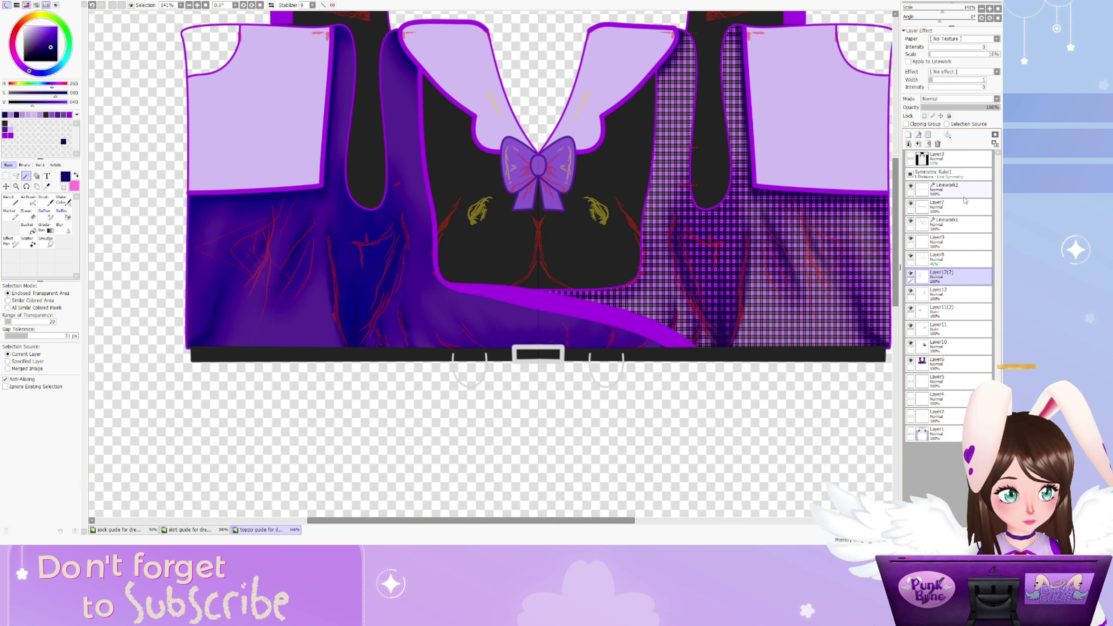
pyautogui.click(947, 224)
pyautogui.click(969, 279)
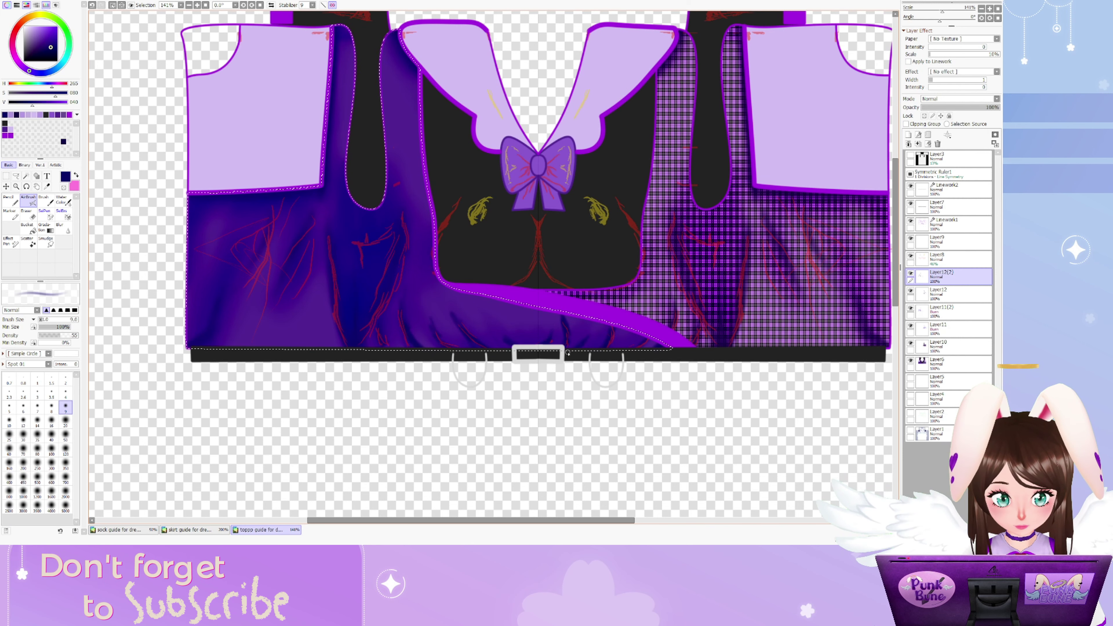
# Blur the shading along the skirt edge, hide Layer8's red sketch, and deselect
pyautogui.scroll(-2, 568, 353)
pyautogui.press('b')
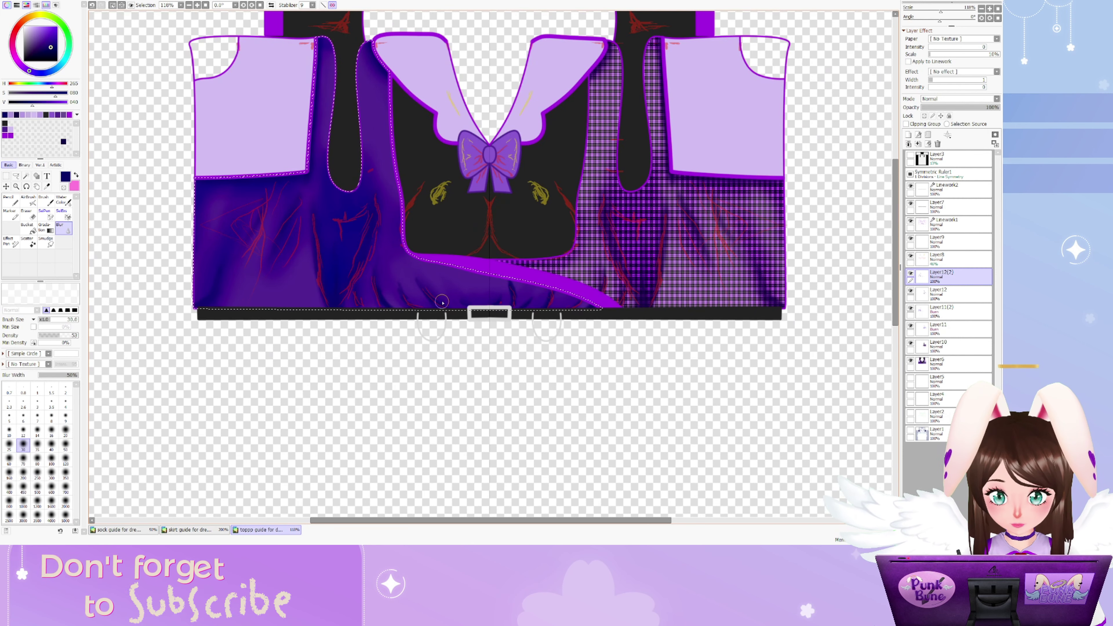
pyautogui.moveTo(398, 271); pyautogui.dragTo(444, 256)
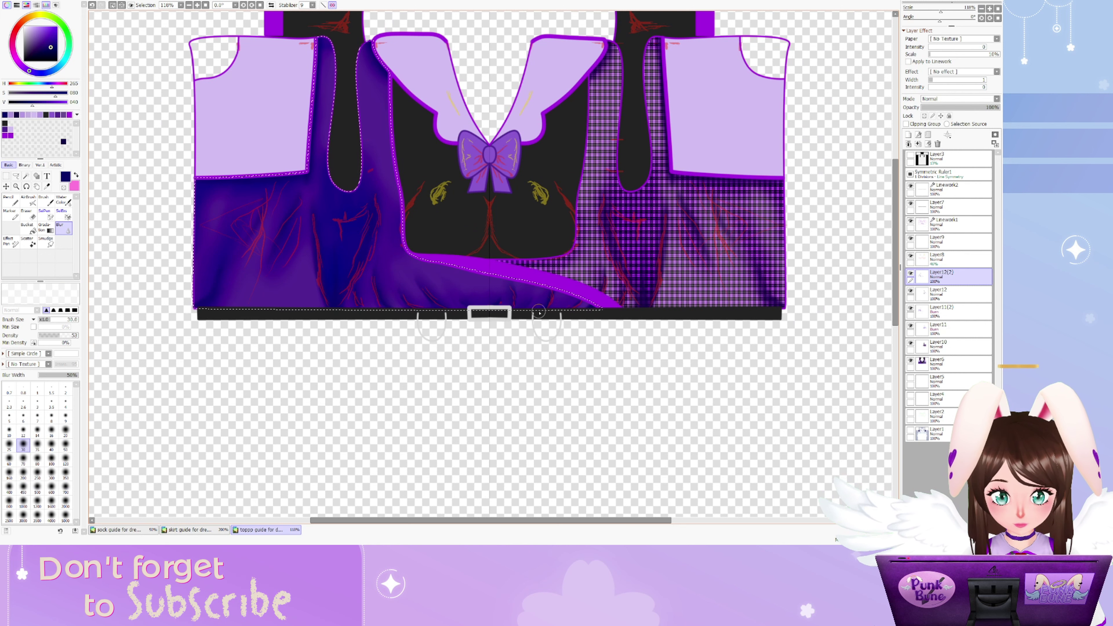
pyautogui.click(911, 256)
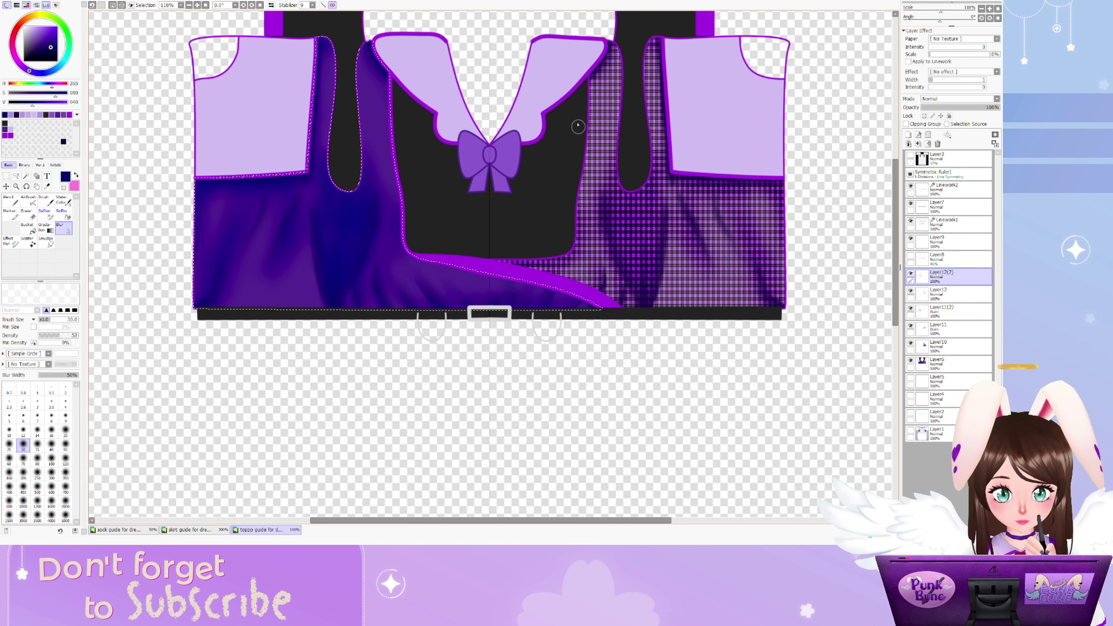
pyautogui.scroll(-3, 333, 285)
pyautogui.click(112, 5)
pyautogui.scroll(-2, 330, 342)
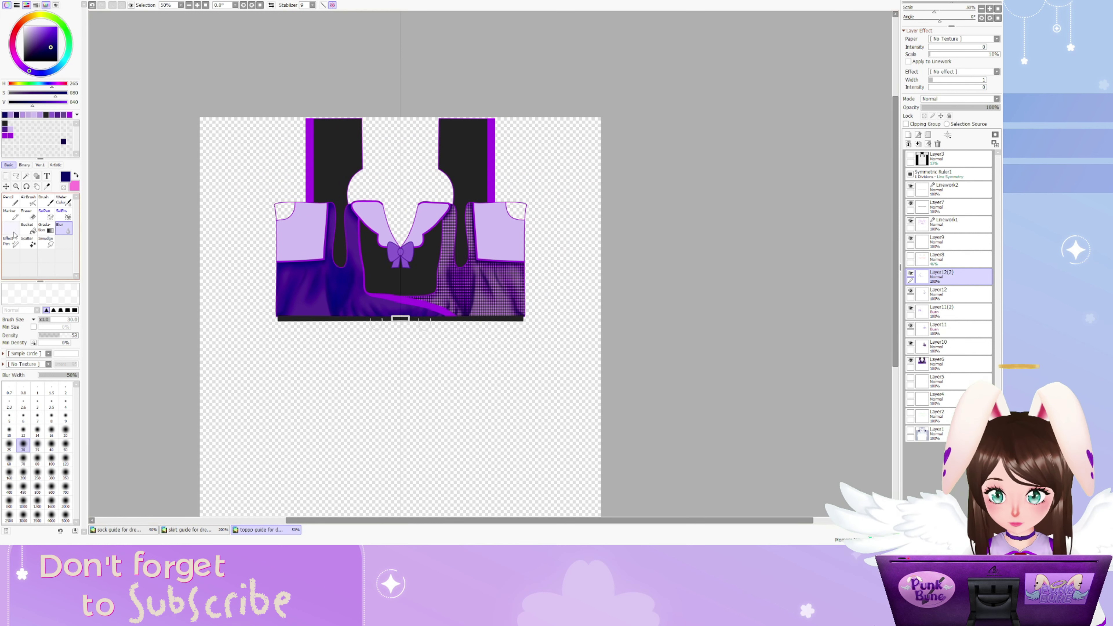
# In the skirt guide, magic-wand select the purple panel left of the plaid on Linework2
pyautogui.click(189, 529)
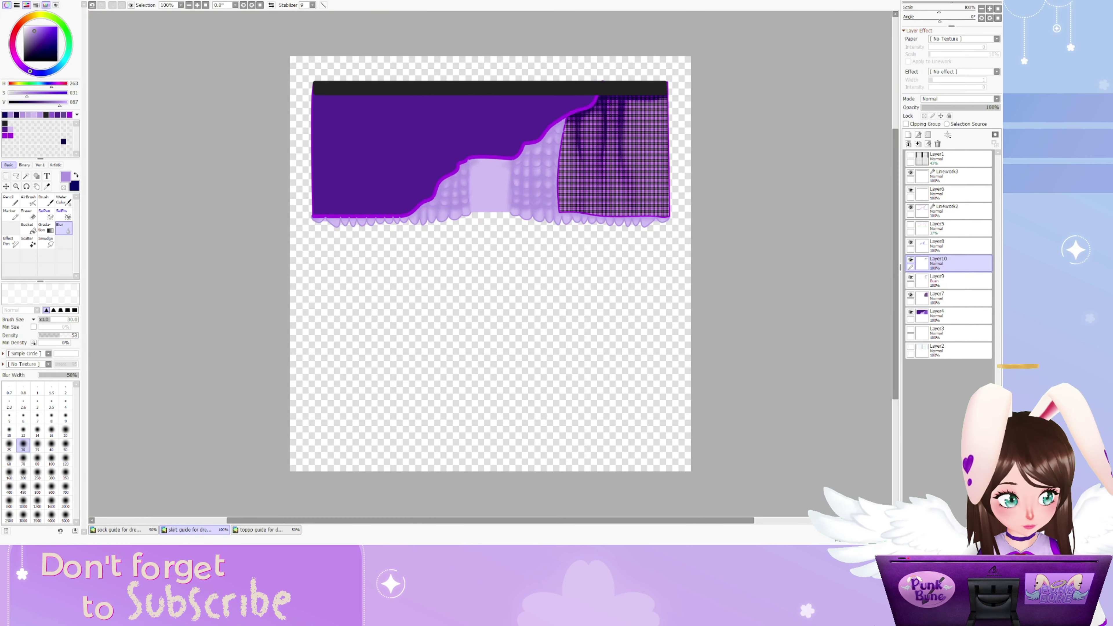
pyautogui.click(25, 177)
pyautogui.click(947, 210)
pyautogui.click(392, 144)
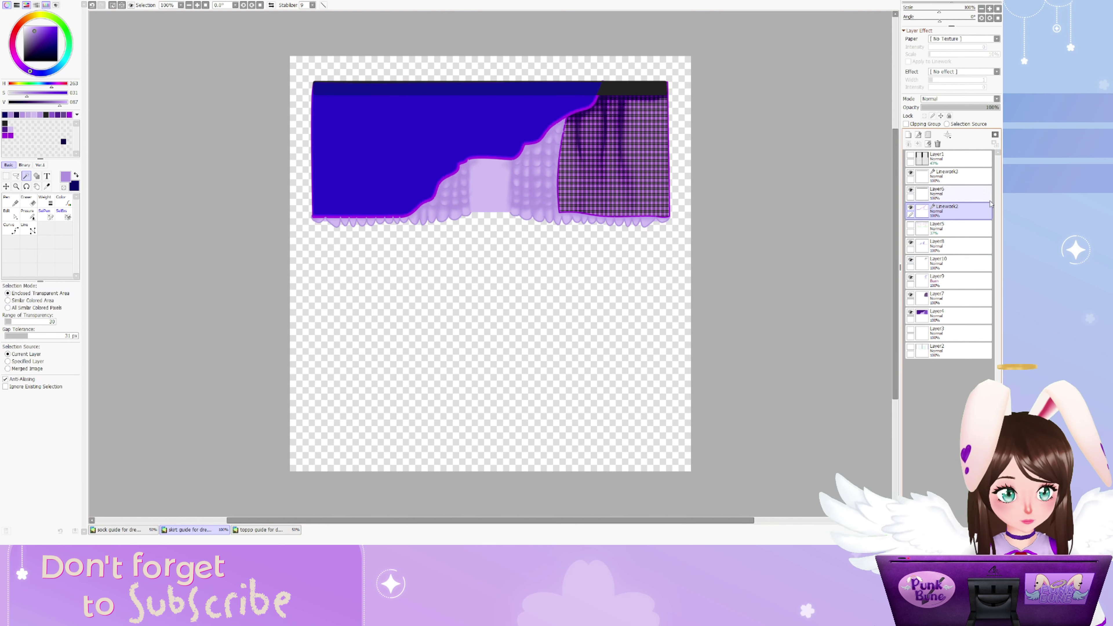
pyautogui.click(947, 281)
# On Layer9, airbrush dark fold shading at size 20 along the red guide folds
pyautogui.click(28, 200)
pyautogui.hotkey('ctrl', '+')
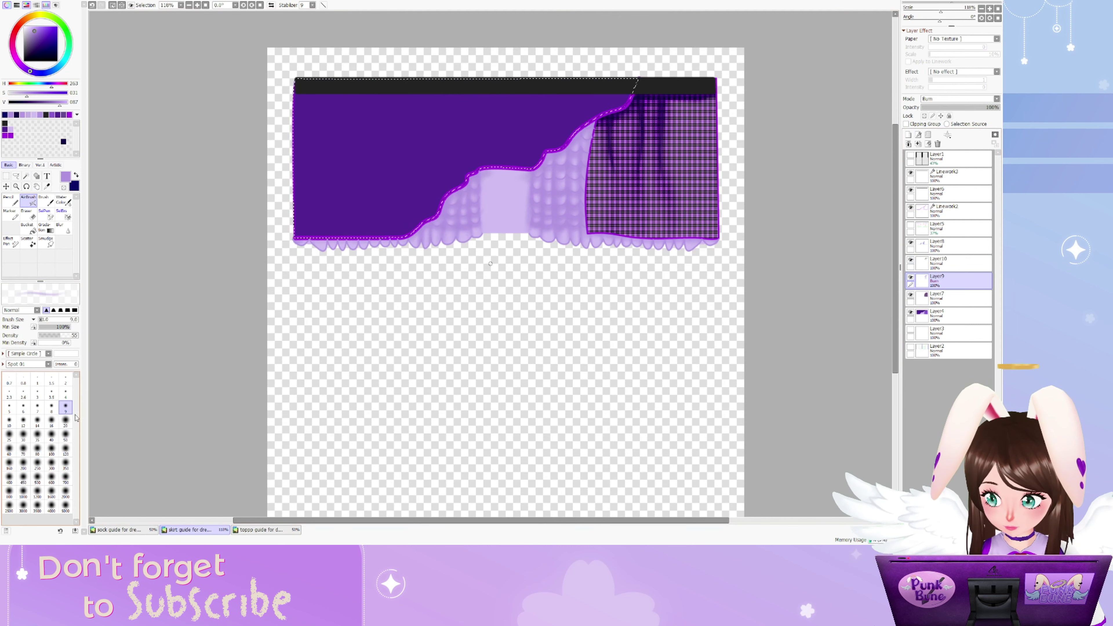
pyautogui.click(66, 421)
pyautogui.click(911, 225)
pyautogui.hotkey('ctrl', '+')
pyautogui.hotkey('ctrl', '+')
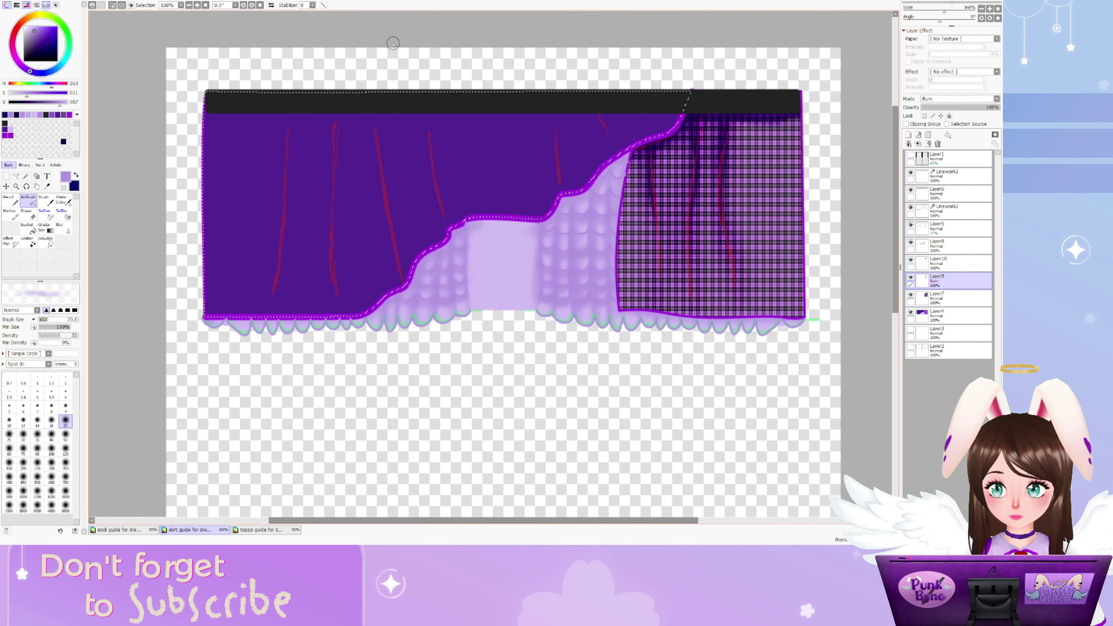
pyautogui.moveTo(294, 115)
pyautogui.mouseDown()
pyautogui.moveTo(280, 266)
pyautogui.moveTo(318, 93)
pyautogui.moveTo(285, 119)
pyautogui.moveTo(216, 116)
pyautogui.moveTo(328, 106)
pyautogui.moveTo(273, 113)
pyautogui.moveTo(672, 107)
pyautogui.mouseUp()
pyautogui.moveTo(555, 140); pyautogui.dragTo(554, 194)
pyautogui.moveTo(604, 139); pyautogui.dragTo(610, 167)
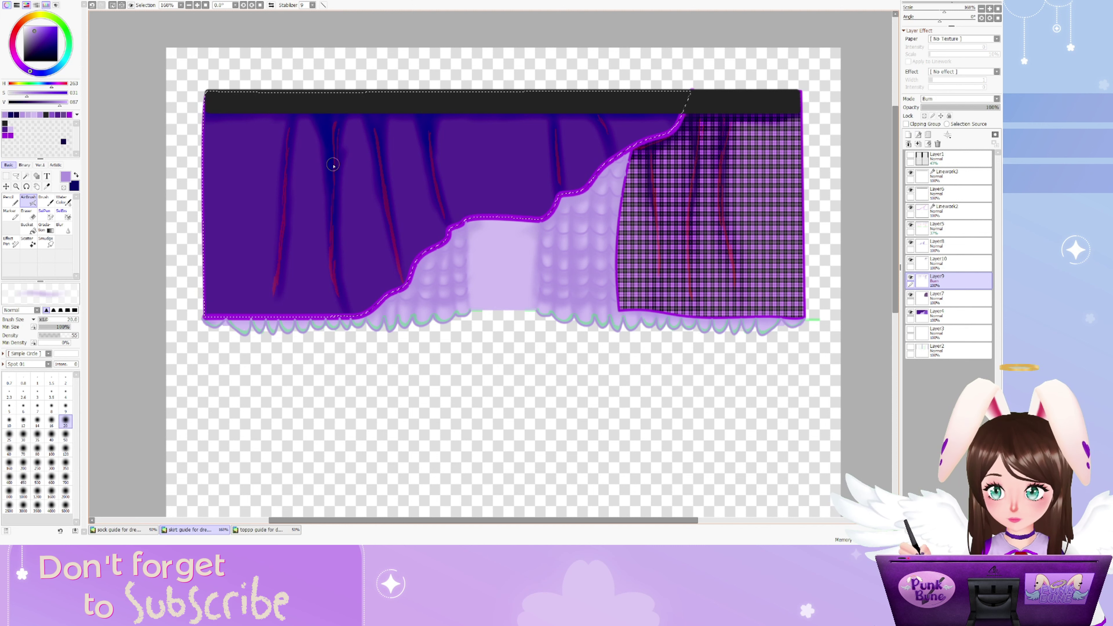
# Blur the fold shading to soften it and hide the red guide layer
pyautogui.press('b')
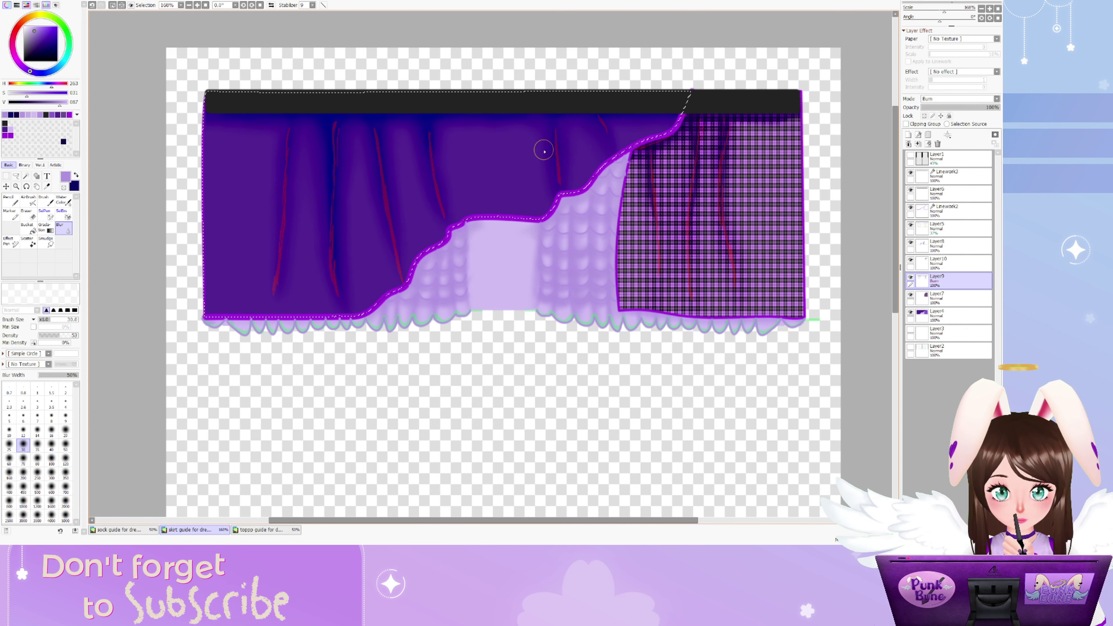
pyautogui.click(911, 224)
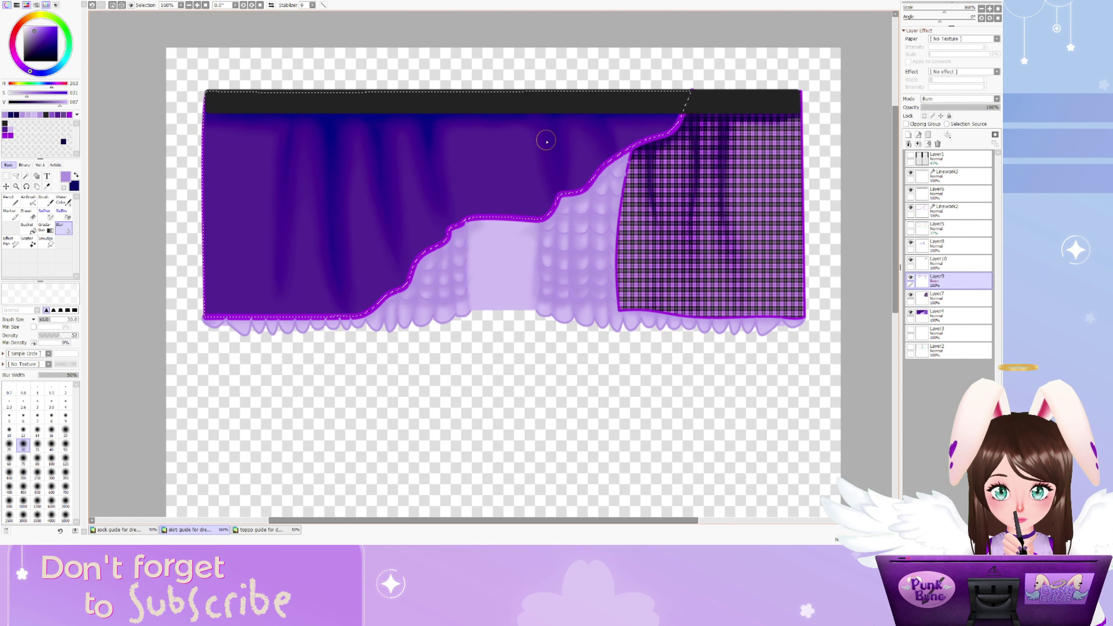
pyautogui.press('a')
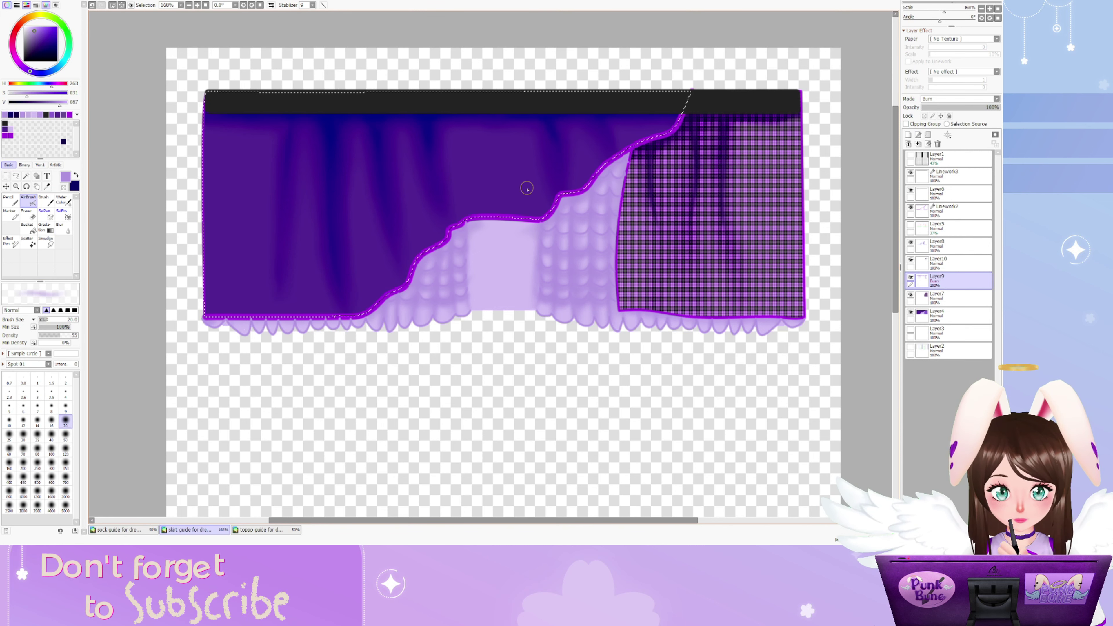
pyautogui.press('r')
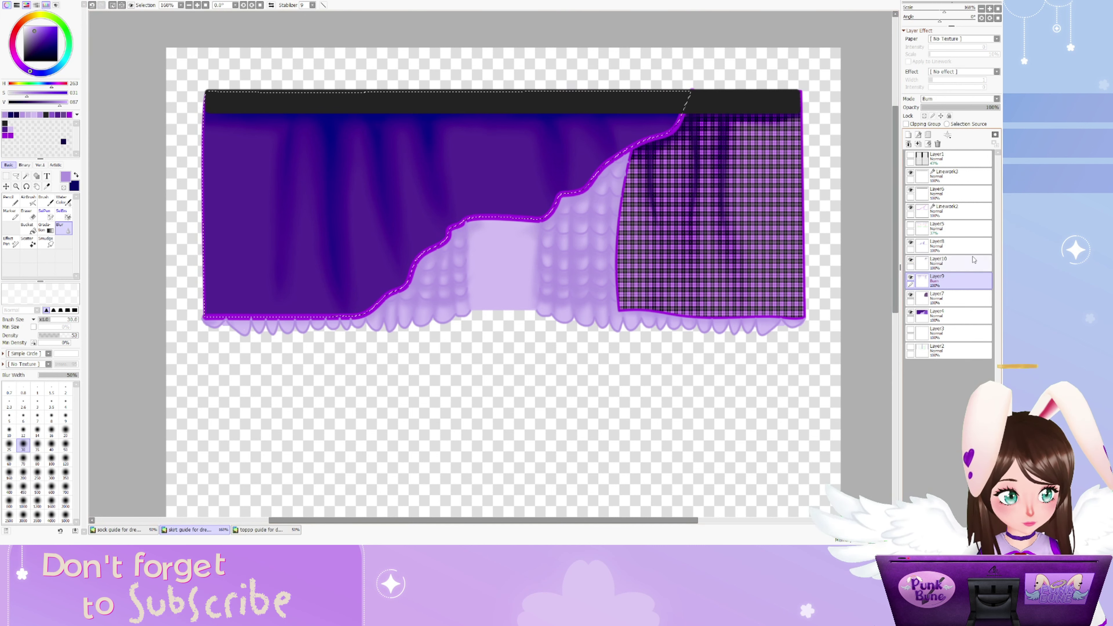
# Add more shading on Layer10 with swapped colours and a size 9 brush, then blur it
pyautogui.click(938, 262)
pyautogui.press('x')
pyautogui.press('v')
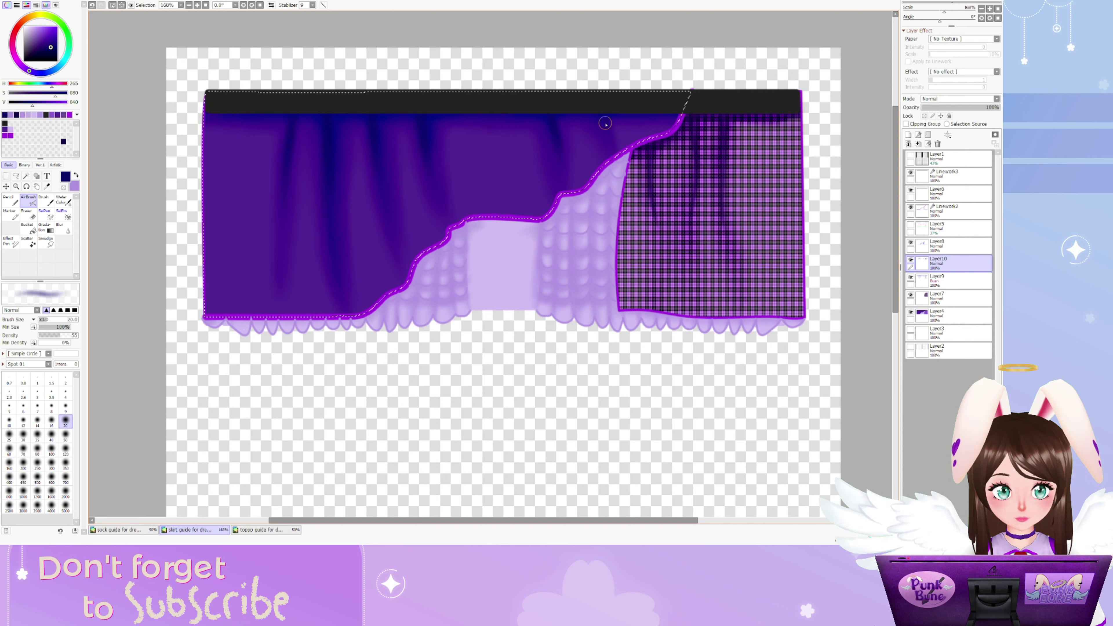
pyautogui.press('[')
pyautogui.press('[')
pyautogui.press('[')
pyautogui.press('[')
pyautogui.press('[')
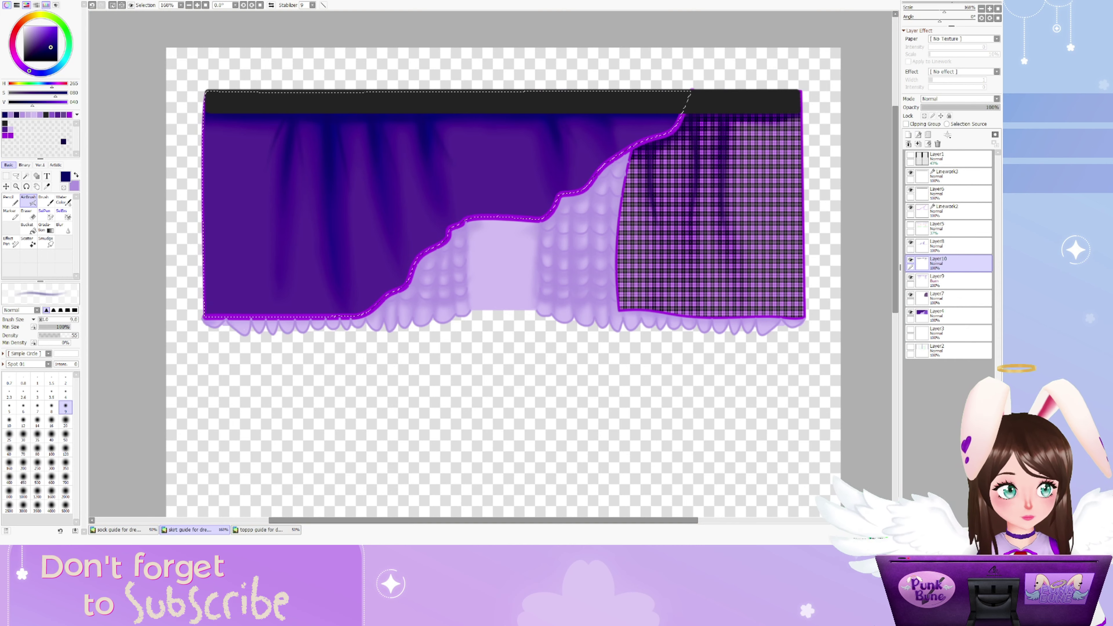
pyautogui.click(911, 157)
pyautogui.click(911, 157)
pyautogui.press('b')
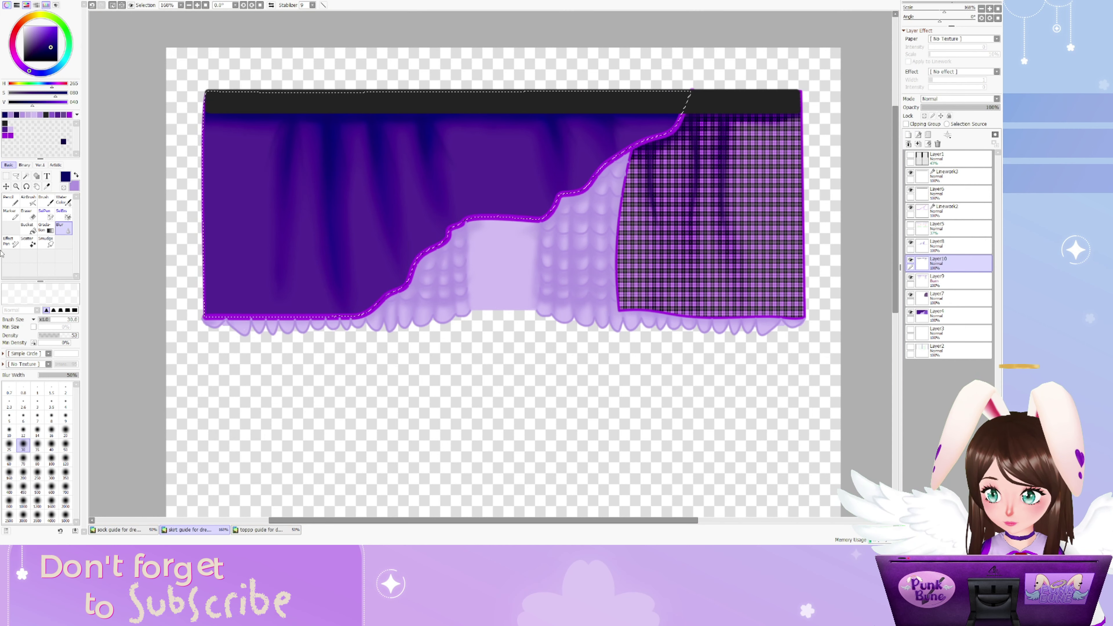
# Clear the skirt selection and erase the Layer4 lace trim with a size 4 eraser
pyautogui.hotkey('ctrl', 'd')
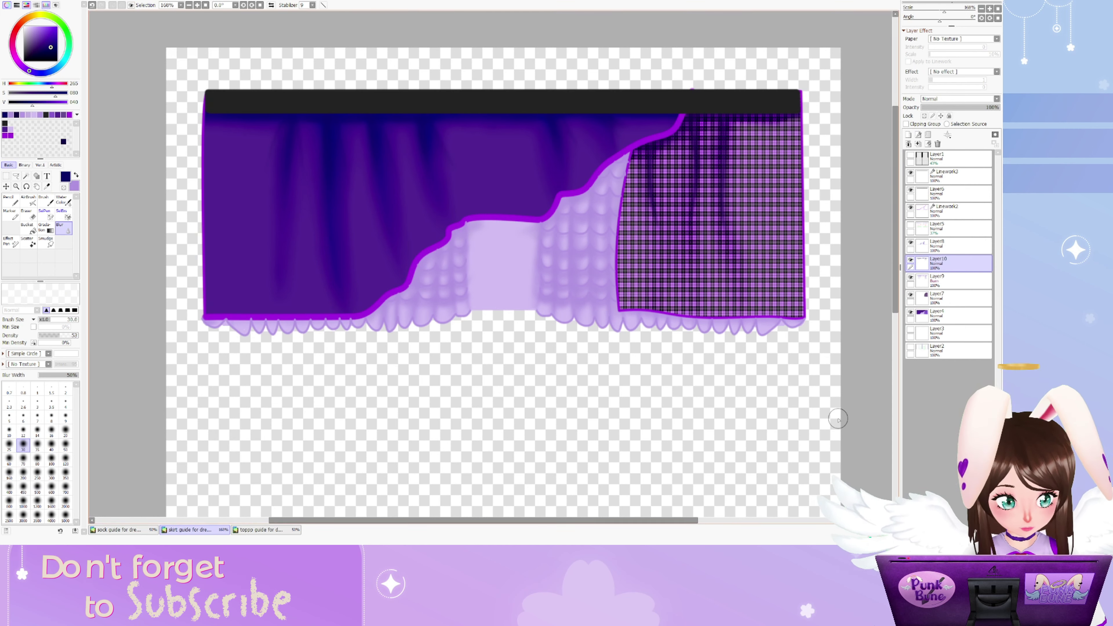
pyautogui.click(938, 315)
pyautogui.scroll(7, 218, 353)
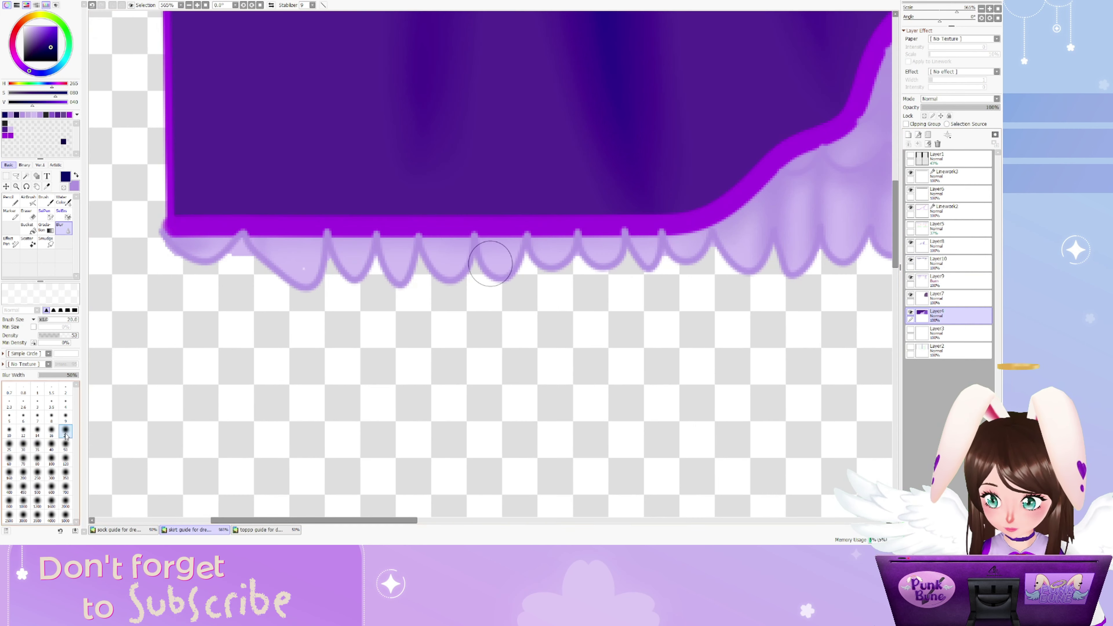
pyautogui.press('e')
pyautogui.click(65, 393)
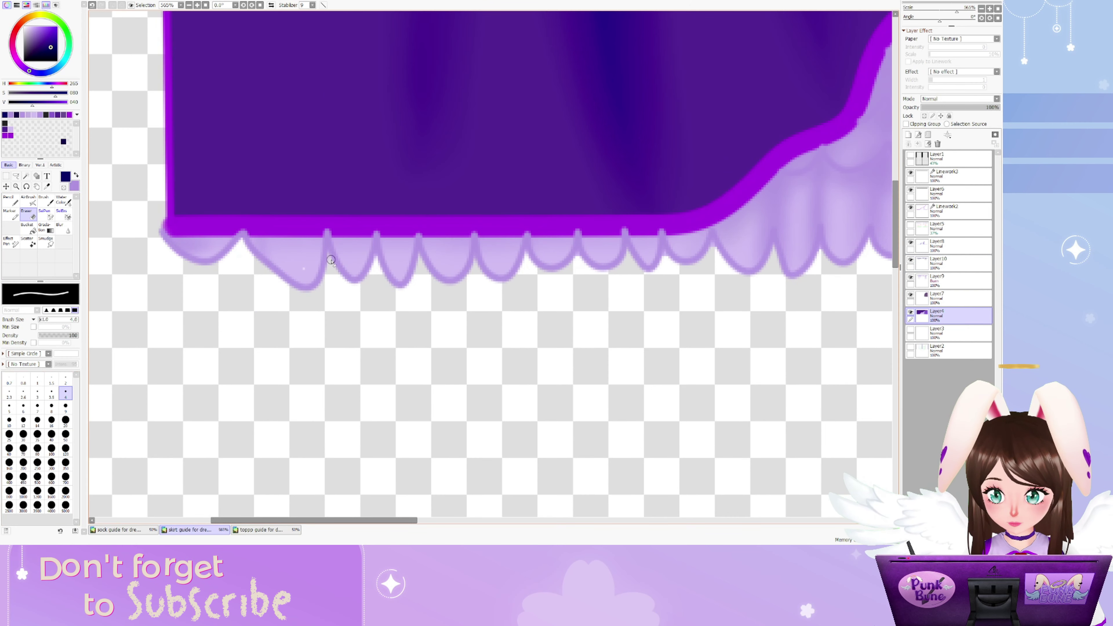
# Touch up the lace trim with the light purple pencil and eraser
pyautogui.press('x')
pyautogui.press('n')
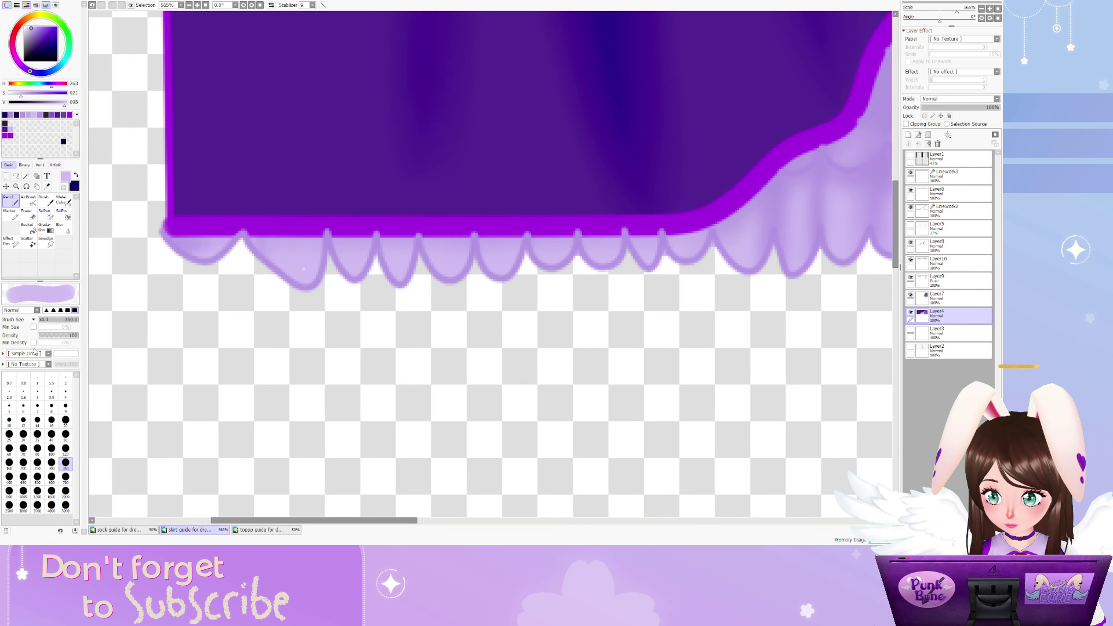
pyautogui.scroll(-5, 302, 266)
pyautogui.scroll(6, 572, 244)
pyautogui.press('e')
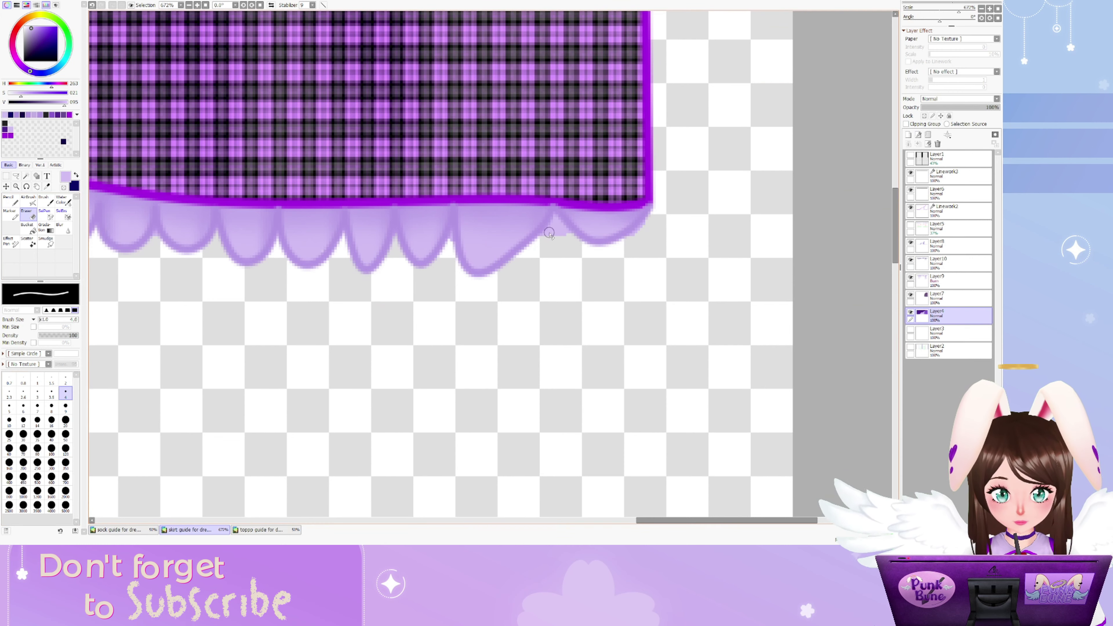
pyautogui.hscroll(-5, 342, 281)
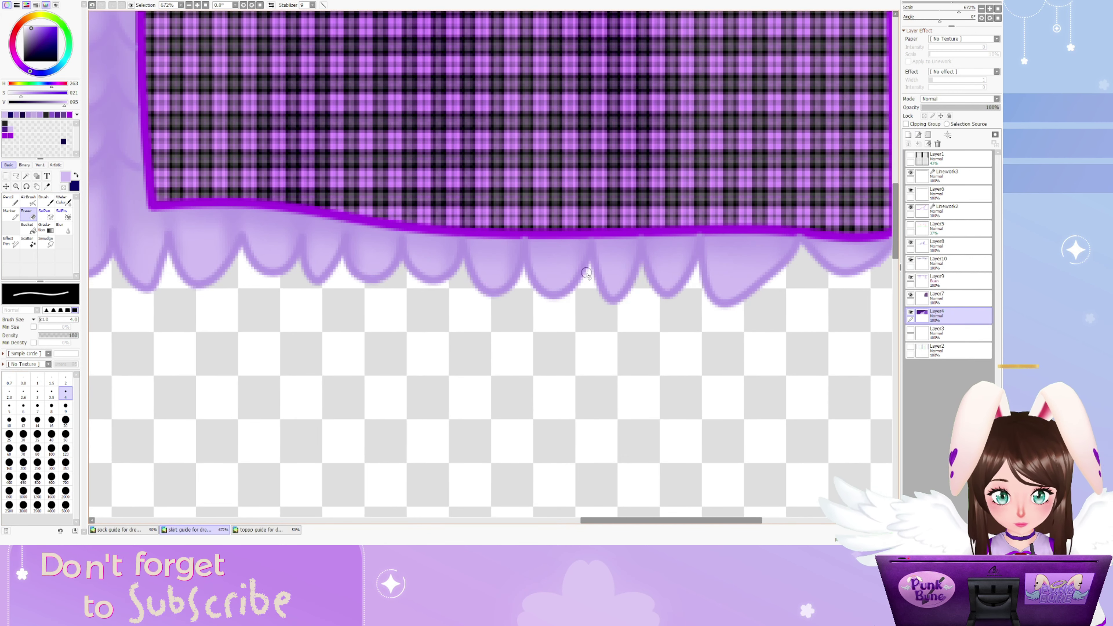
pyautogui.scroll(1, 686, 297)
pyautogui.scroll(-3, 288, 254)
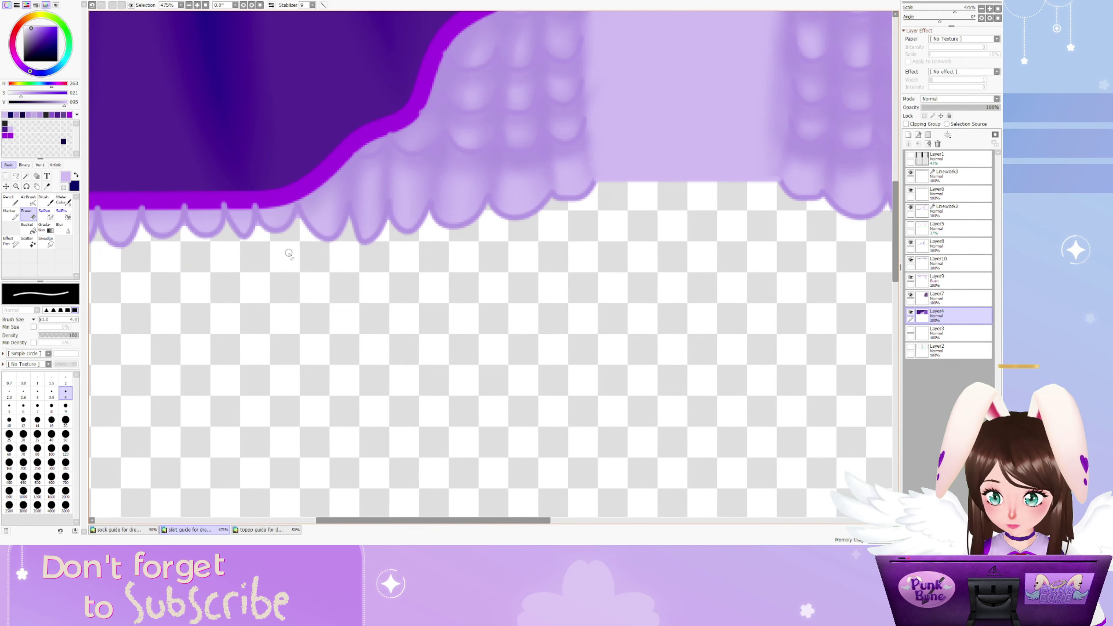
pyautogui.scroll(-5, 200, 244)
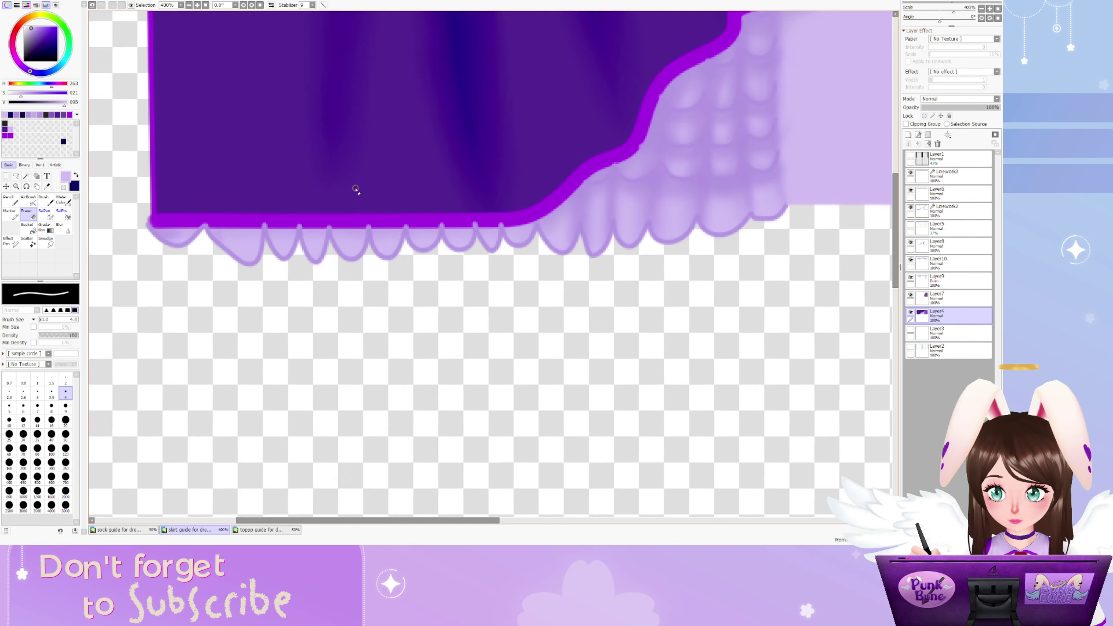
pyautogui.scroll(1, 622, 354)
# Select Linework2 with the pencil, then return to the top template document
pyautogui.click(951, 211)
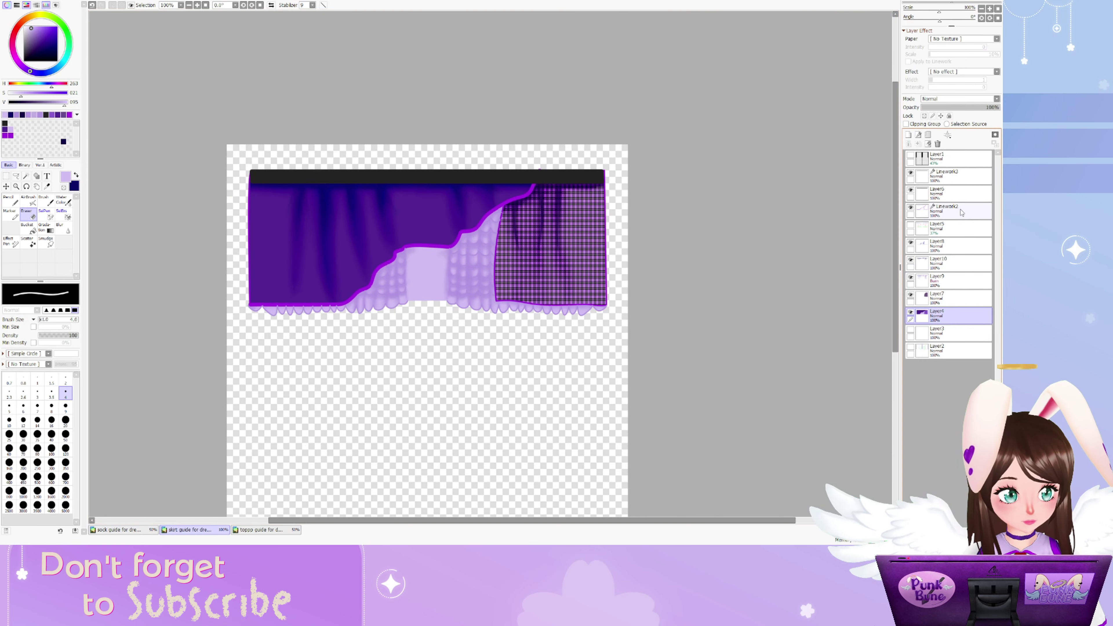
pyautogui.scroll(4, 304, 332)
pyautogui.press('n')
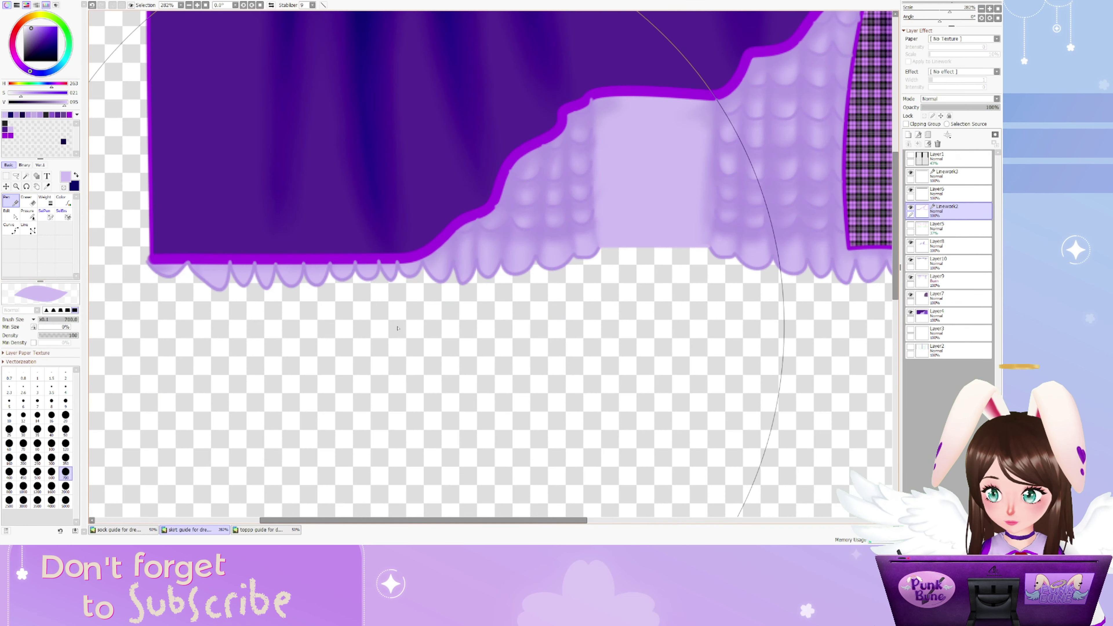
pyautogui.scroll(-3, 394, 329)
pyautogui.click(286, 531)
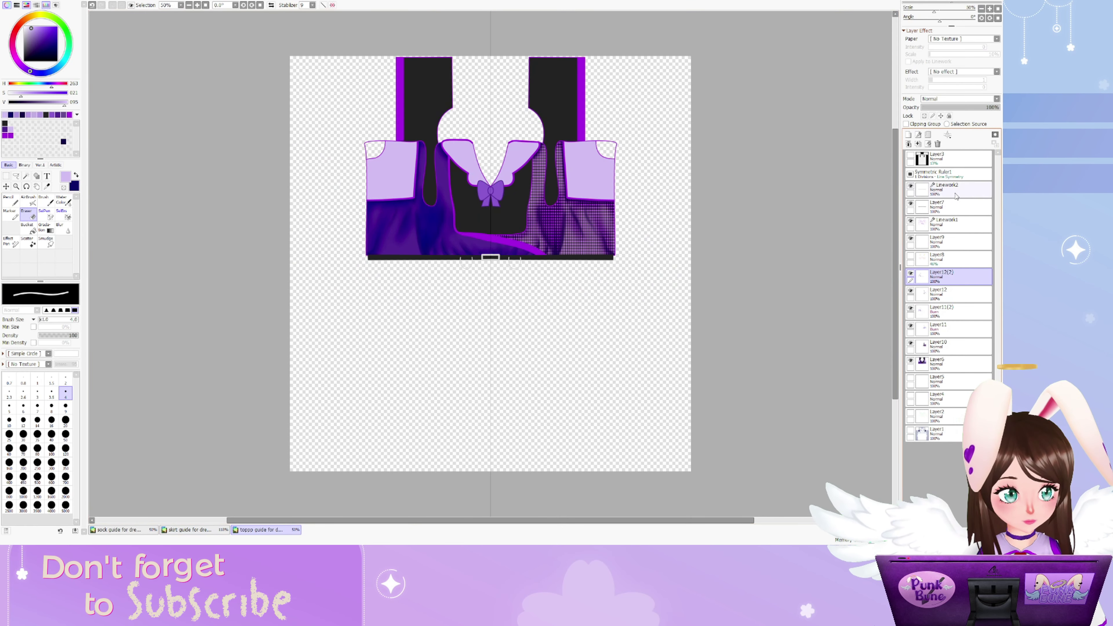
# Show Layer8's guide marks and magic-wand select the black vest areas on Linework1
pyautogui.click(950, 224)
pyautogui.click(911, 256)
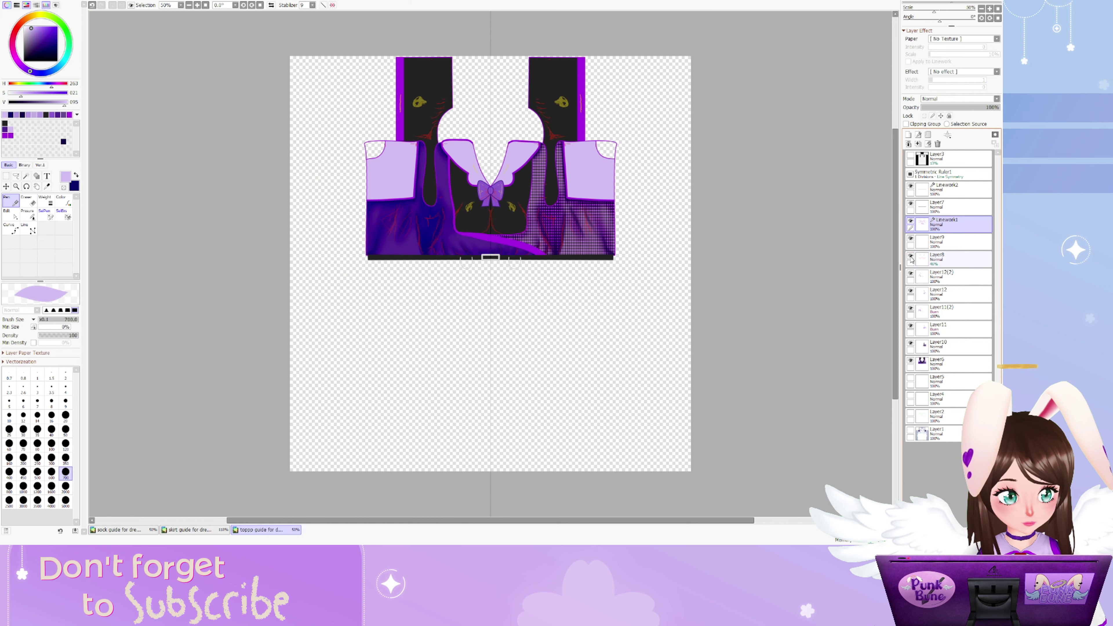
pyautogui.press('w')
pyautogui.scroll(3, 513, 232)
pyautogui.click(513, 232)
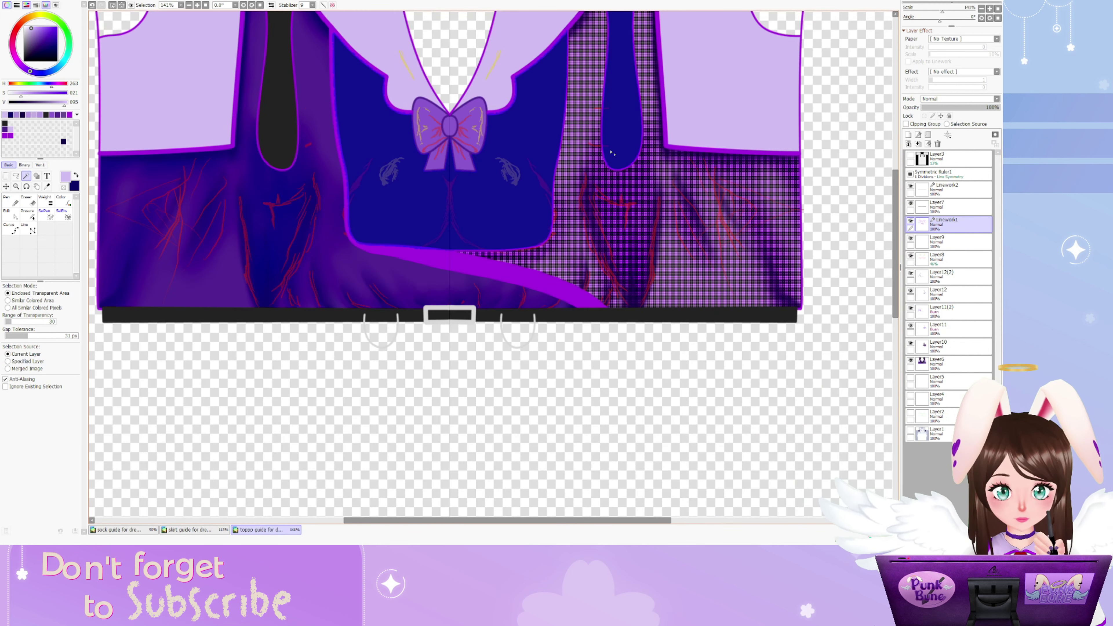
pyautogui.scroll(-3, 368, 183)
# On Layer11(2), airbrush near-black shading at size 50 beside and below the bow
pyautogui.click(942, 311)
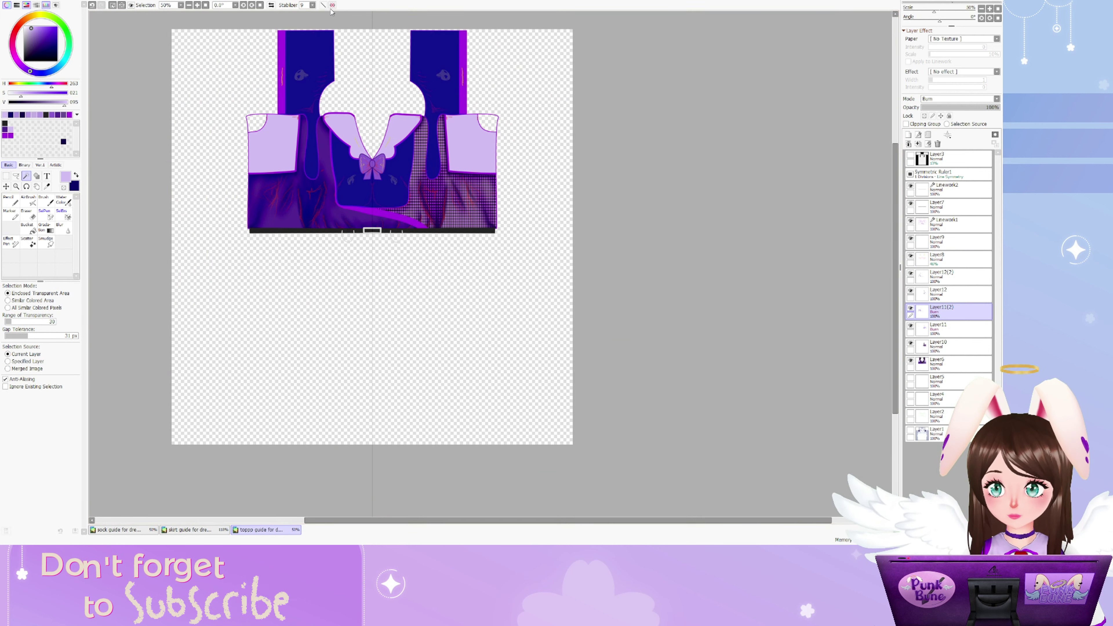
pyautogui.click(28, 201)
pyautogui.keyDown('alt'); pyautogui.click(385, 193); pyautogui.keyUp('alt')
pyautogui.scroll(4, 390, 166)
pyautogui.click(66, 435)
pyautogui.moveTo(263, 184); pyautogui.dragTo(246, 237)
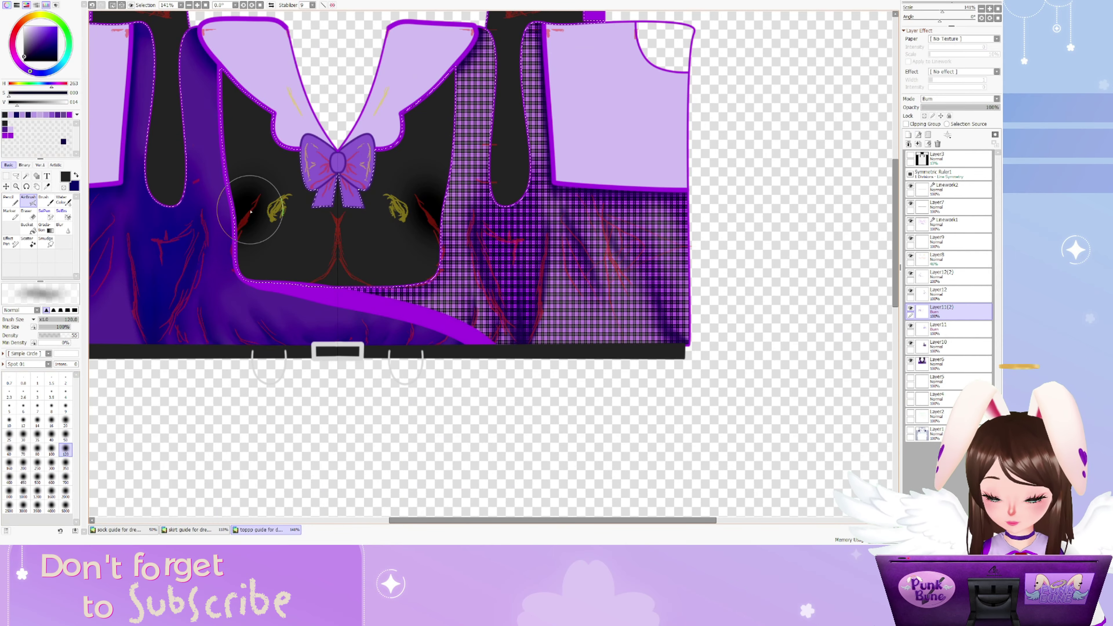
pyautogui.moveTo(337, 211)
pyautogui.mouseDown()
pyautogui.moveTo(335, 266)
pyautogui.moveTo(281, 176)
pyautogui.moveTo(421, 105)
pyautogui.moveTo(324, 189)
pyautogui.moveTo(464, 115)
pyautogui.moveTo(442, 78)
pyautogui.moveTo(424, 134)
pyautogui.moveTo(422, 212)
pyautogui.moveTo(478, 253)
pyautogui.mouseUp()
# Add small size 9 dark strokes along the red marks around the bow
pyautogui.scroll(-2, 451, 101)
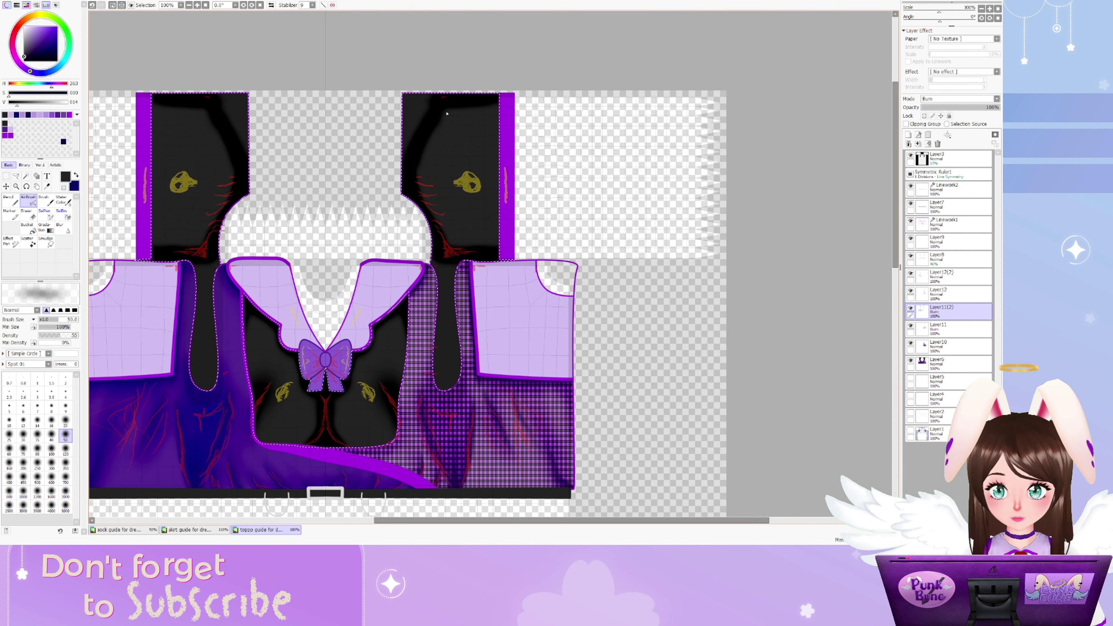
pyautogui.click(65, 408)
pyautogui.scroll(4, 471, 192)
pyautogui.moveTo(379, 214)
pyautogui.mouseDown()
pyautogui.moveTo(408, 218)
pyautogui.moveTo(408, 180)
pyautogui.mouseUp()
pyautogui.moveTo(364, 161); pyautogui.dragTo(388, 158)
pyautogui.moveTo(388, 229); pyautogui.dragTo(417, 236)
pyautogui.moveTo(402, 250); pyautogui.dragTo(429, 262)
# Blur the shading below the bow to soften it
pyautogui.scroll(-7, 436, 289)
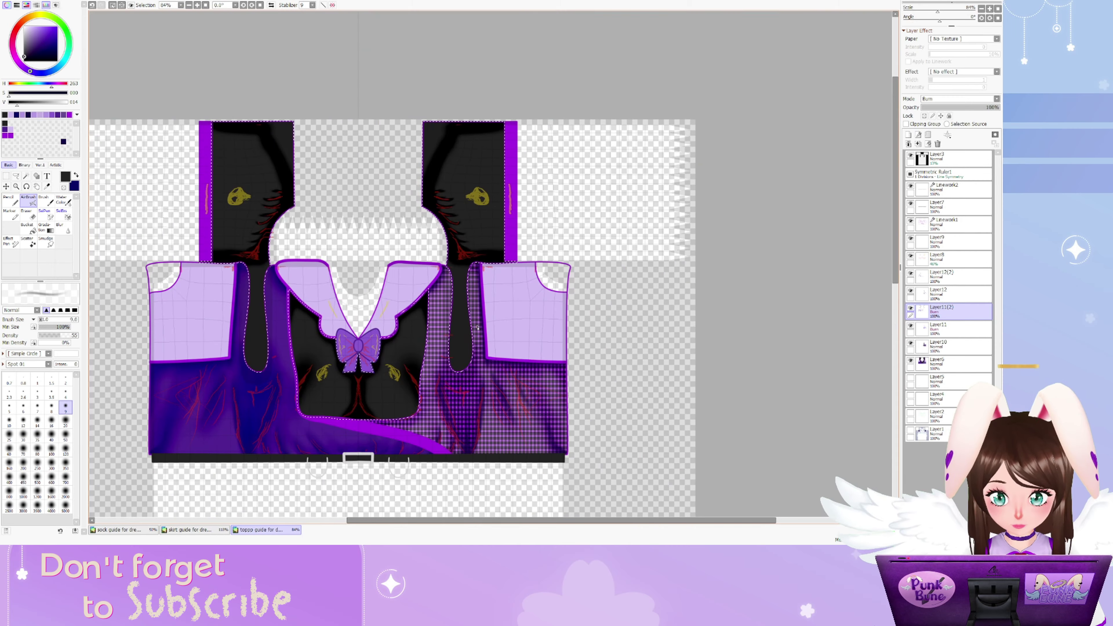
pyautogui.click(64, 228)
pyautogui.scroll(5, 287, 449)
pyautogui.scroll(-5, 287, 449)
pyautogui.scroll(5, 287, 450)
pyautogui.moveTo(346, 452); pyautogui.dragTo(350, 408)
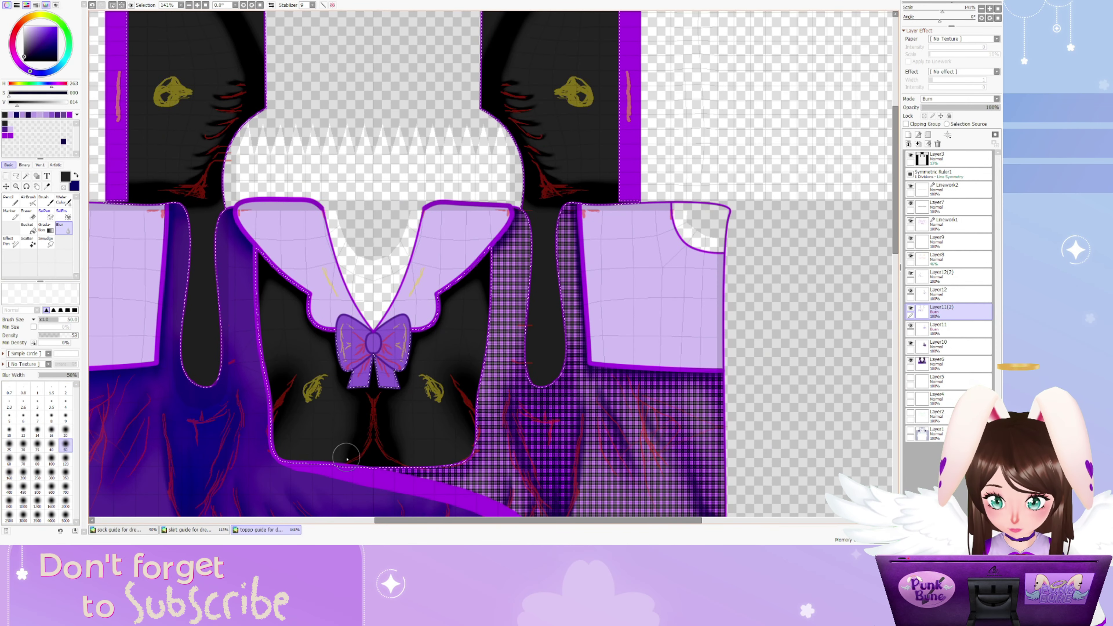
pyautogui.moveTo(392, 454); pyautogui.dragTo(390, 410)
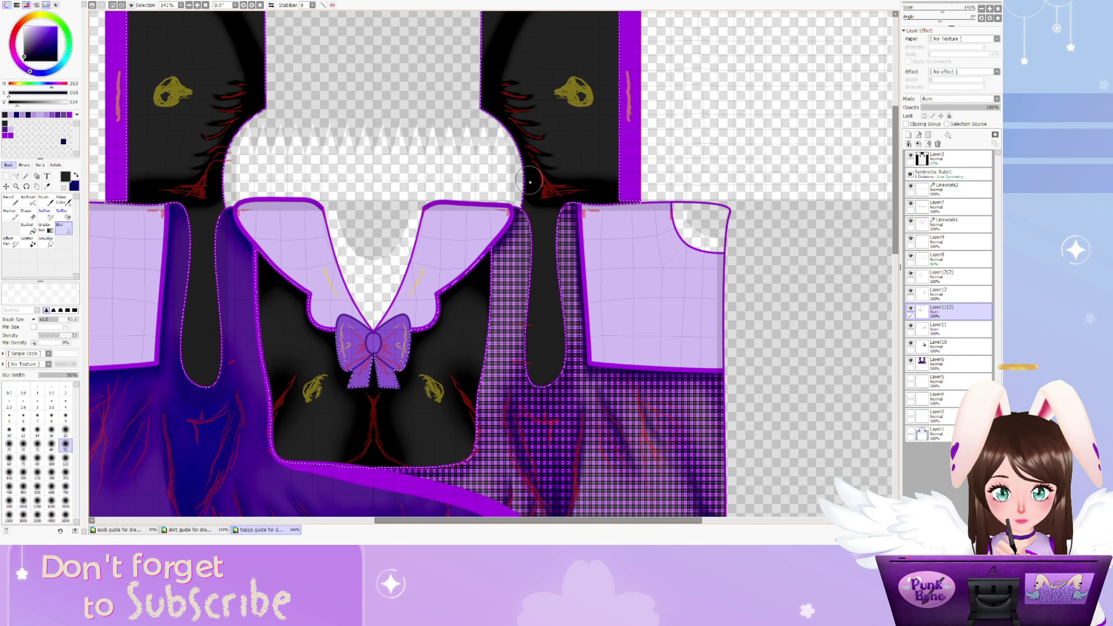
# Lift soft light patches out of the black chest with a size 120 eraser
pyautogui.scroll(-5, 412, 263)
pyautogui.scroll(4, 426, 219)
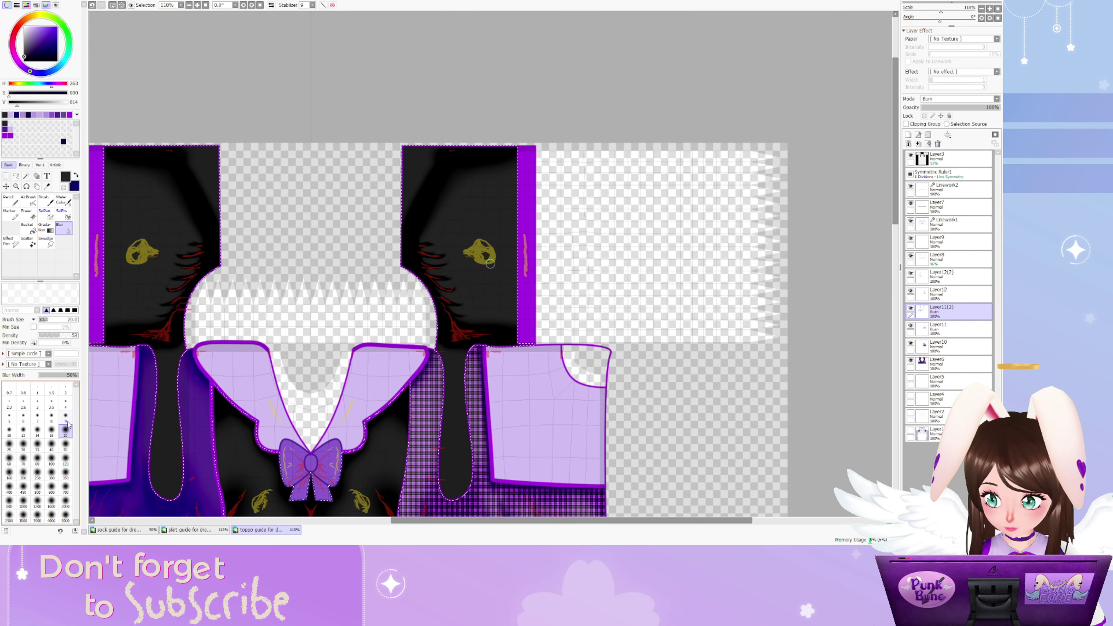
pyautogui.scroll(3, 458, 274)
pyautogui.click(65, 415)
pyautogui.click(65, 431)
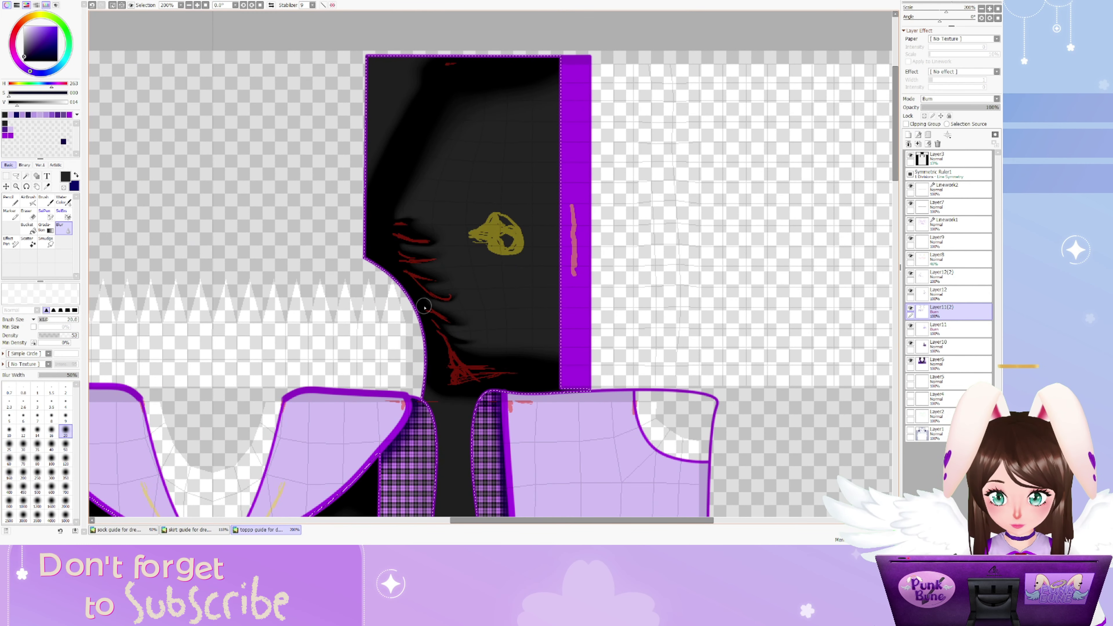
pyautogui.click(65, 458)
pyautogui.scroll(-3, 468, 193)
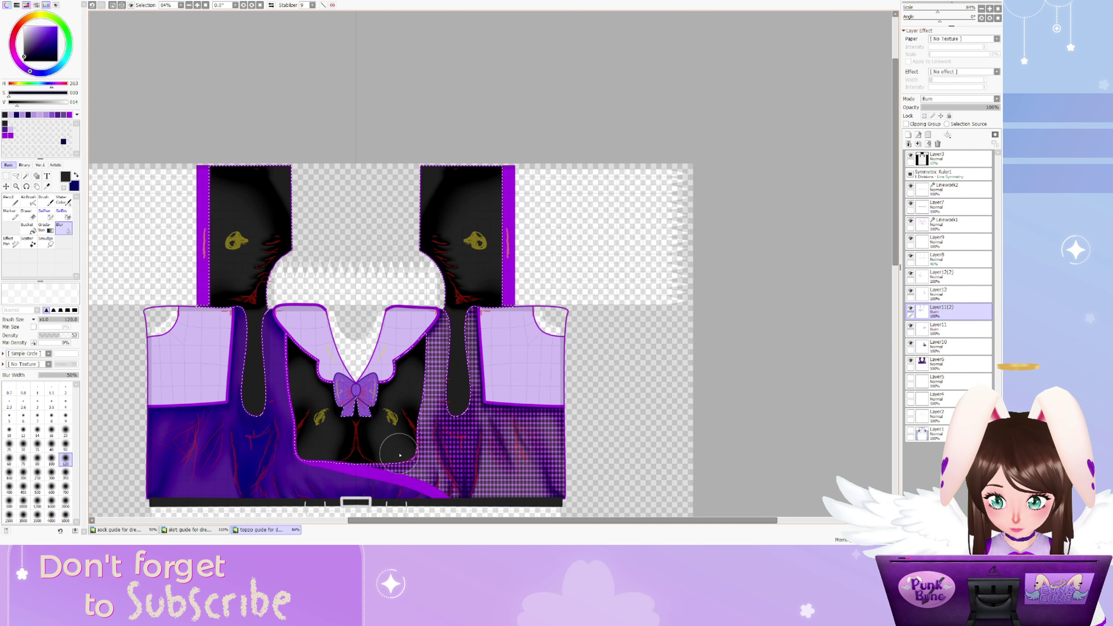
pyautogui.press('v')
pyautogui.scroll(-2, 341, 464)
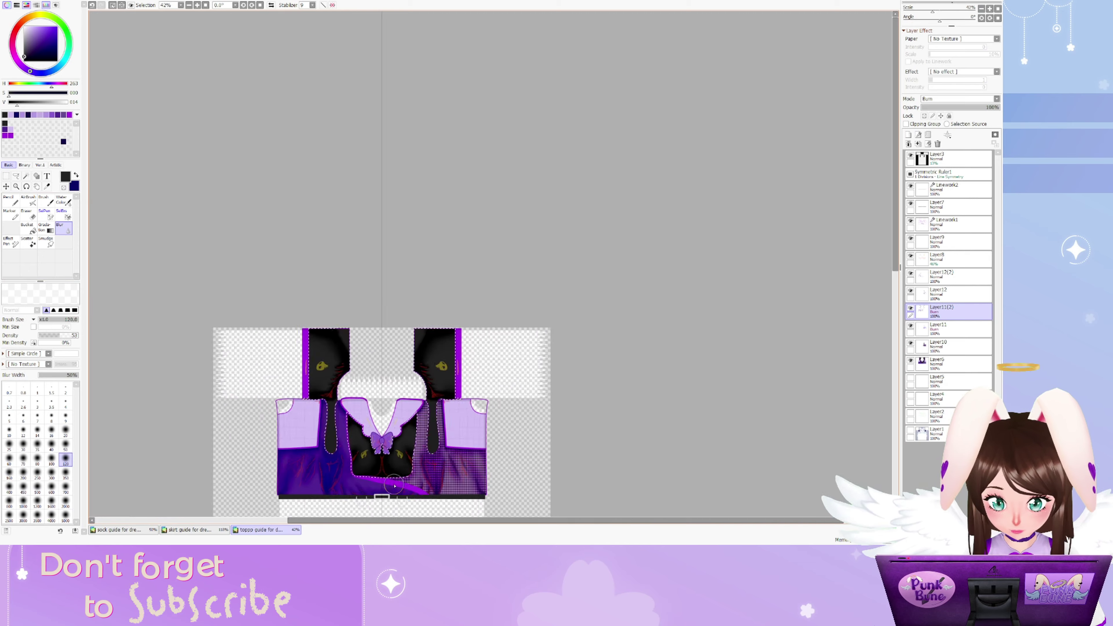
pyautogui.scroll(4, 238, 404)
pyautogui.press('e')
pyautogui.moveTo(238, 404)
pyautogui.mouseDown()
pyautogui.moveTo(278, 423)
pyautogui.moveTo(311, 417)
pyautogui.moveTo(300, 394)
pyautogui.moveTo(489, 125)
pyautogui.moveTo(493, 149)
pyautogui.mouseUp()
# Hide the sketch marks and smudge streaks into the chest shading
pyautogui.press('b')
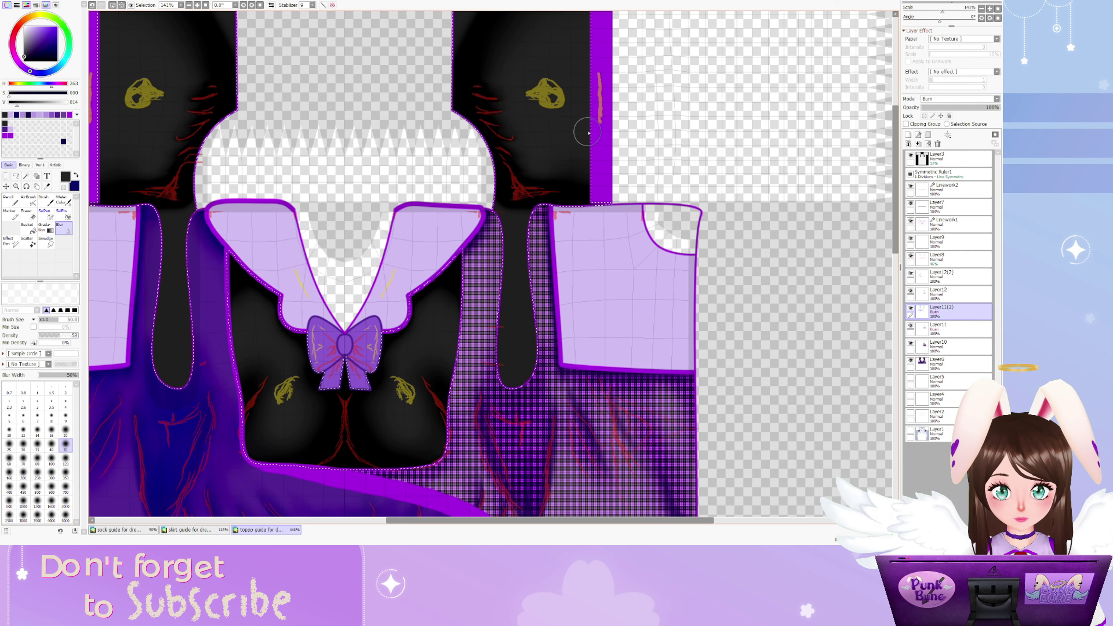
pyautogui.click(911, 256)
pyautogui.scroll(1, 433, 218)
pyautogui.press('s')
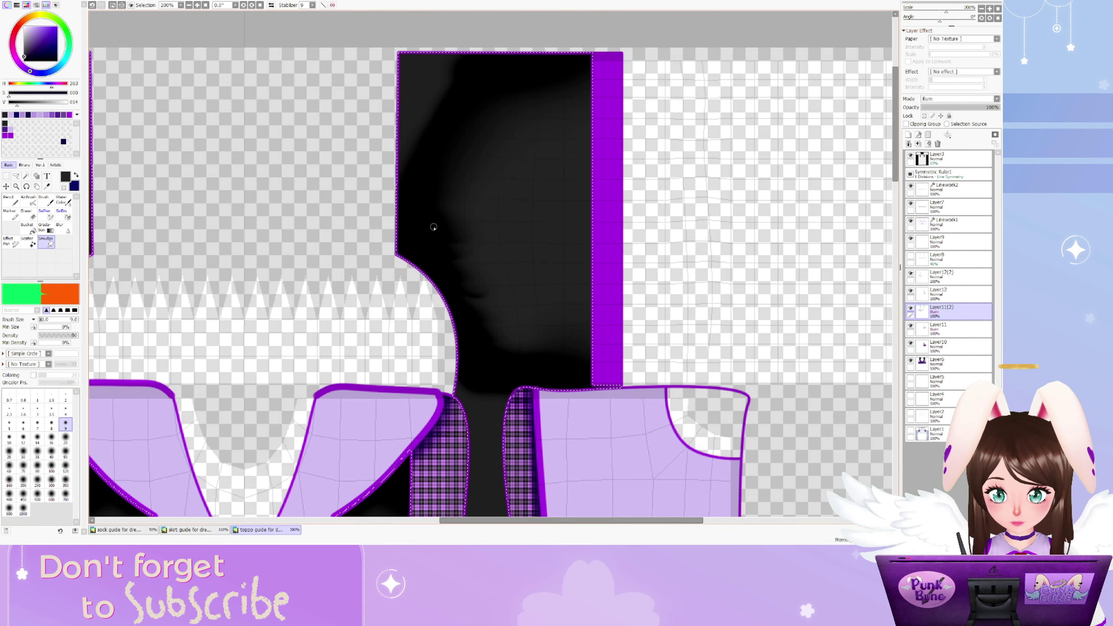
pyautogui.moveTo(463, 224)
pyautogui.mouseDown()
pyautogui.moveTo(449, 257)
pyautogui.moveTo(472, 280)
pyautogui.mouseUp()
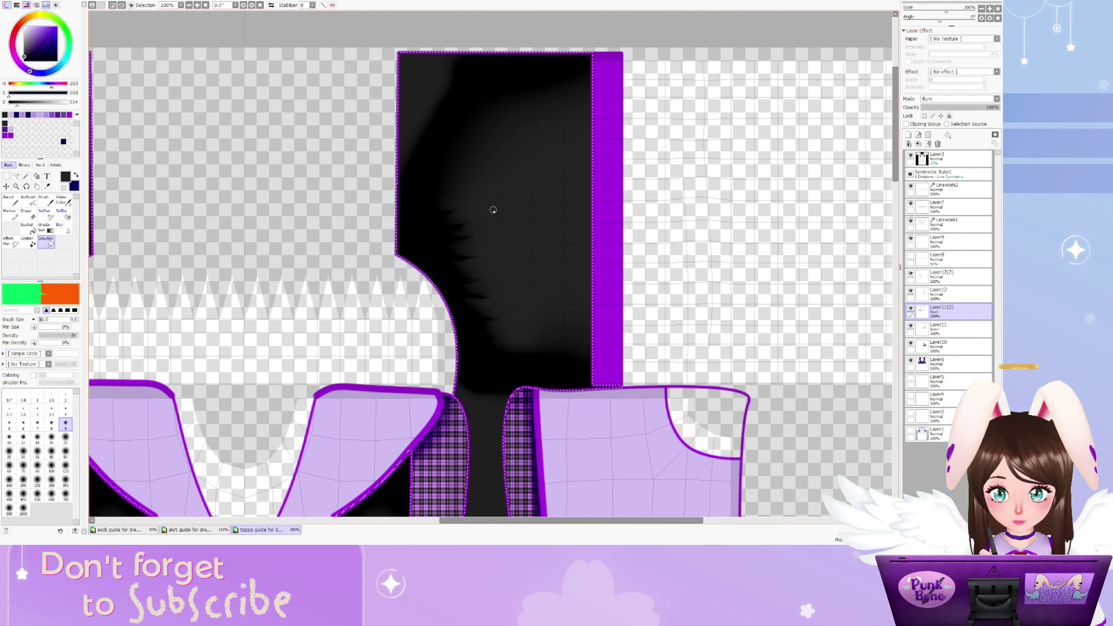
pyautogui.scroll(-2, 493, 211)
pyautogui.scroll(1, 381, 456)
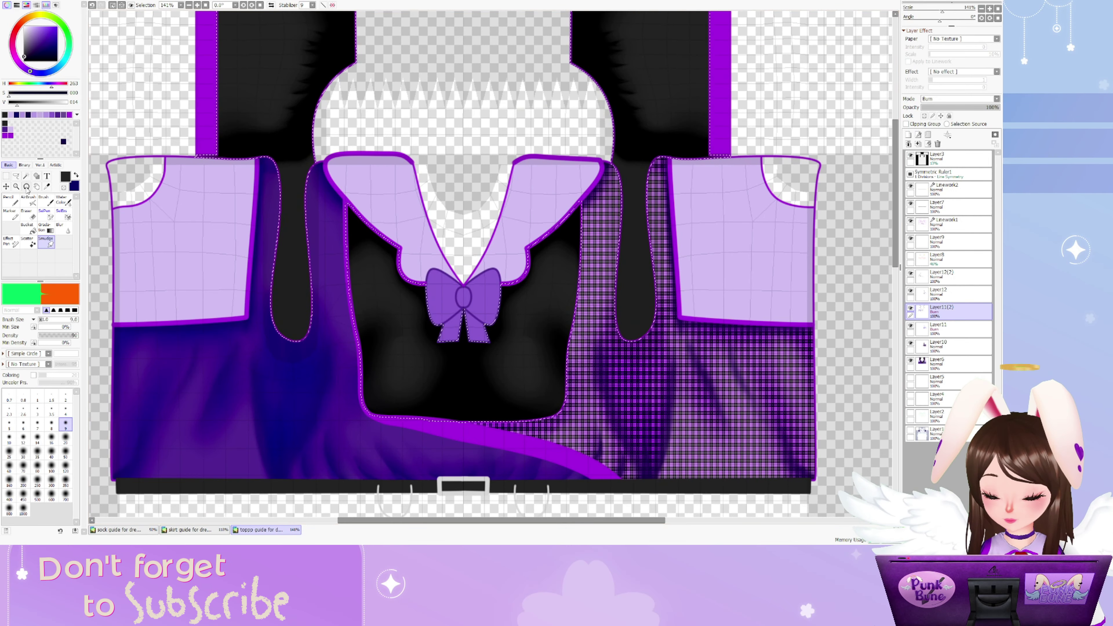
# On Layer12, blur the left chest highlight with a size 50 brush
pyautogui.click(28, 199)
pyautogui.click(942, 293)
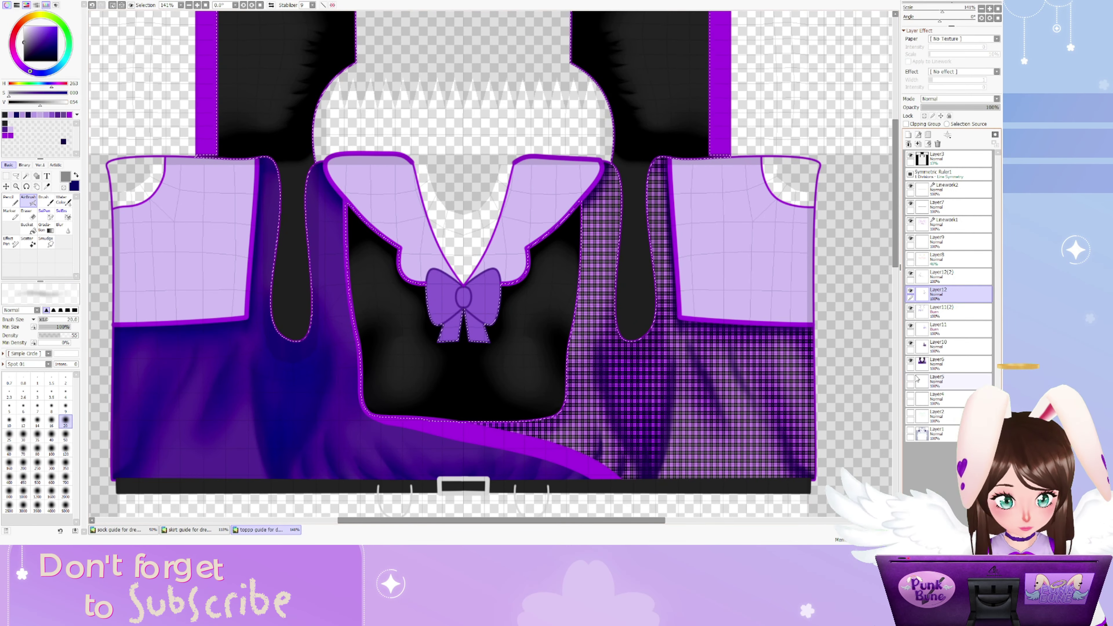
pyautogui.click(911, 256)
pyautogui.scroll(1, 410, 373)
pyautogui.hscroll(2, 410, 373)
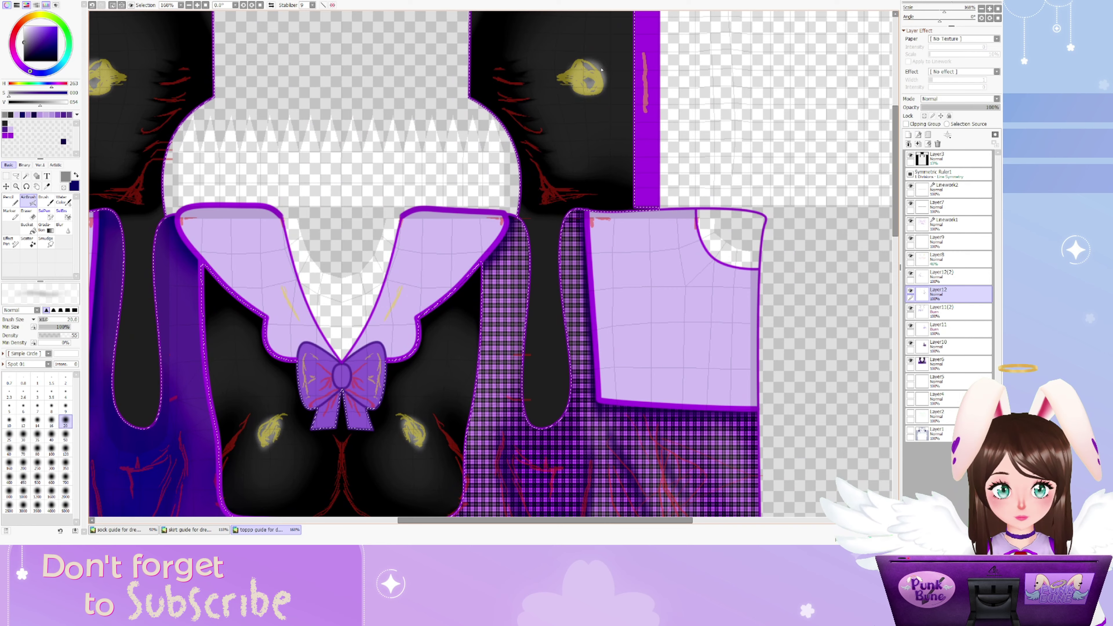
pyautogui.click(911, 256)
pyautogui.scroll(-1, 491, 263)
pyautogui.click(63, 229)
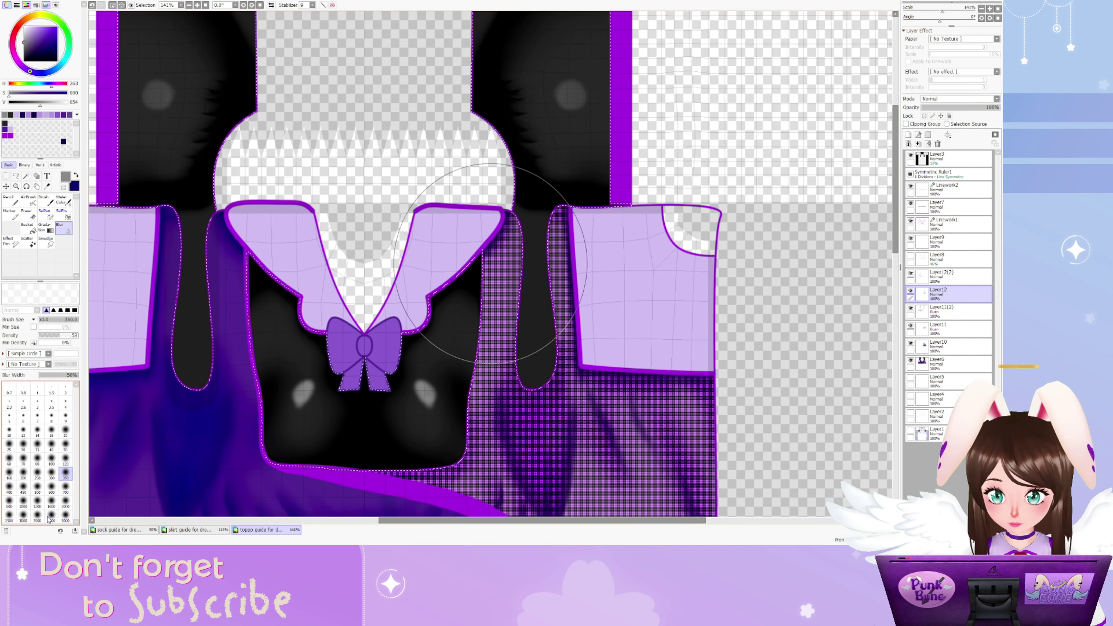
pyautogui.click(66, 444)
pyautogui.moveTo(345, 420)
pyautogui.mouseDown()
pyautogui.moveTo(288, 383)
pyautogui.moveTo(280, 408)
pyautogui.mouseUp()
pyautogui.scroll(-3, 280, 408)
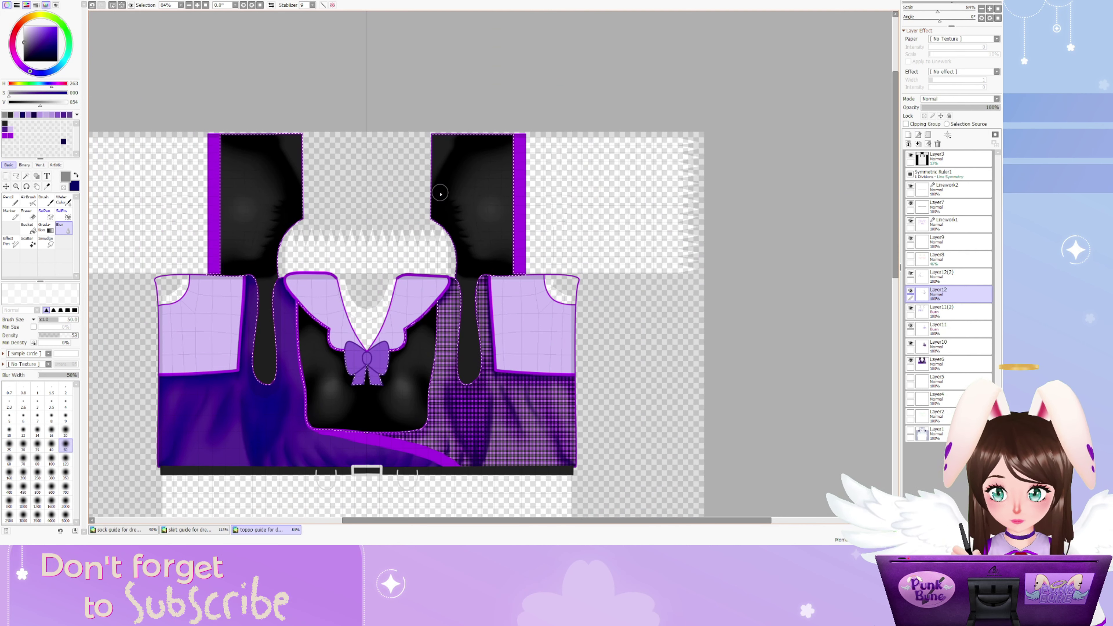
# Select the collar and sleeve areas on Linework1 and airbrush lavender on Layer11(2) at size 20
pyautogui.hotkey('ctrl', 'd')
pyautogui.scroll(-2, 443, 210)
pyautogui.click(947, 223)
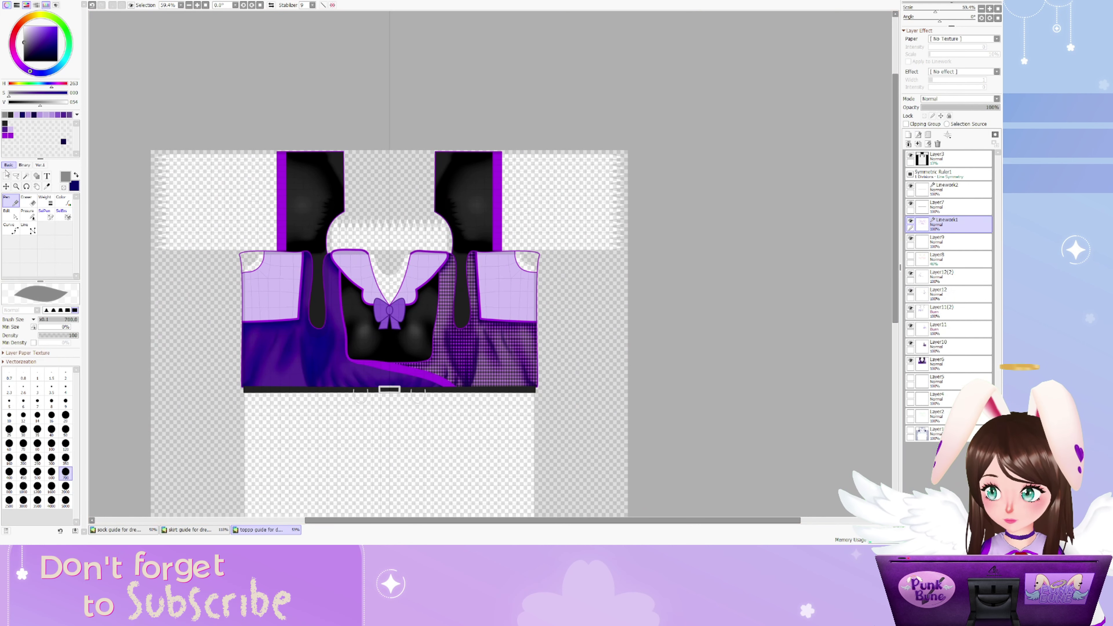
pyautogui.click(26, 176)
pyautogui.click(21, 115)
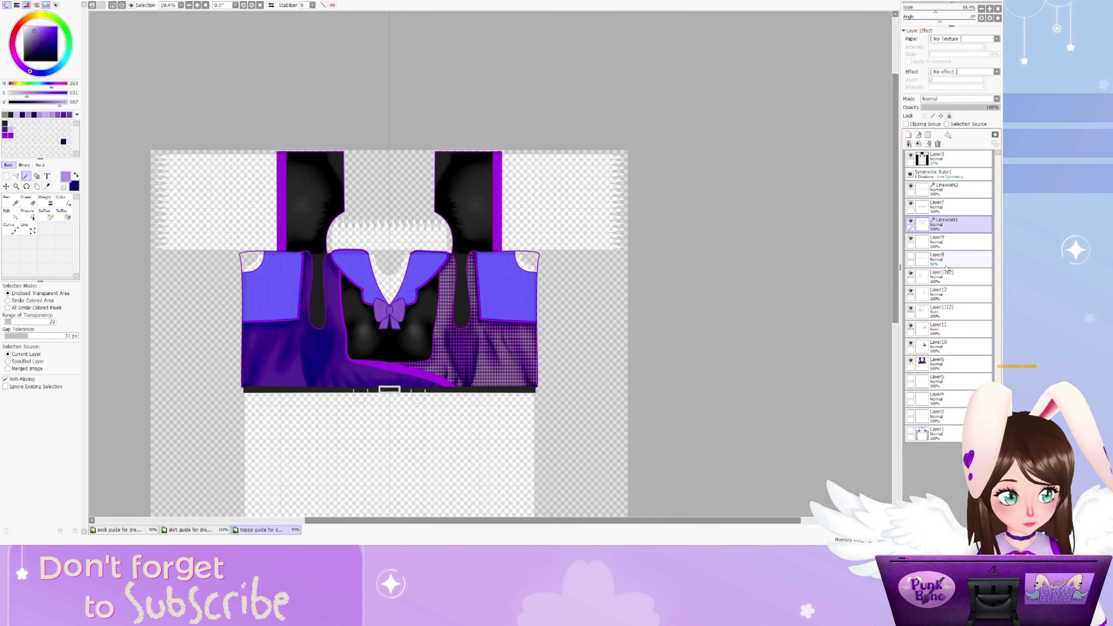
pyautogui.click(947, 312)
pyautogui.click(28, 199)
pyautogui.scroll(6, 398, 285)
pyautogui.scroll(-4, 478, 312)
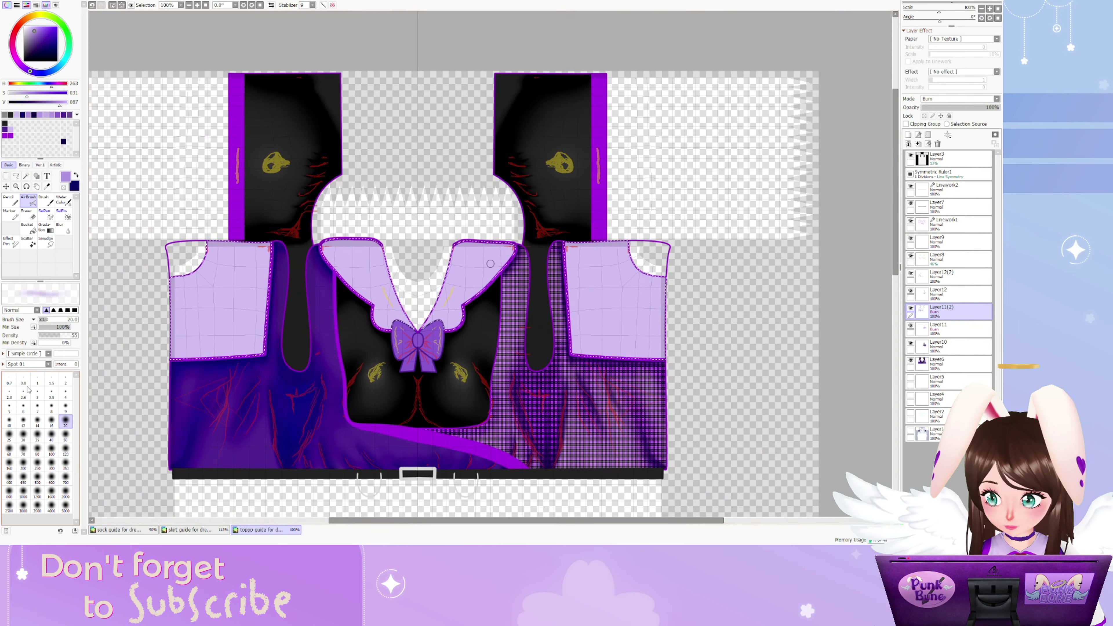
pyautogui.press(']')
pyautogui.press(']')
pyautogui.press(']')
pyautogui.press(']')
pyautogui.press(']')
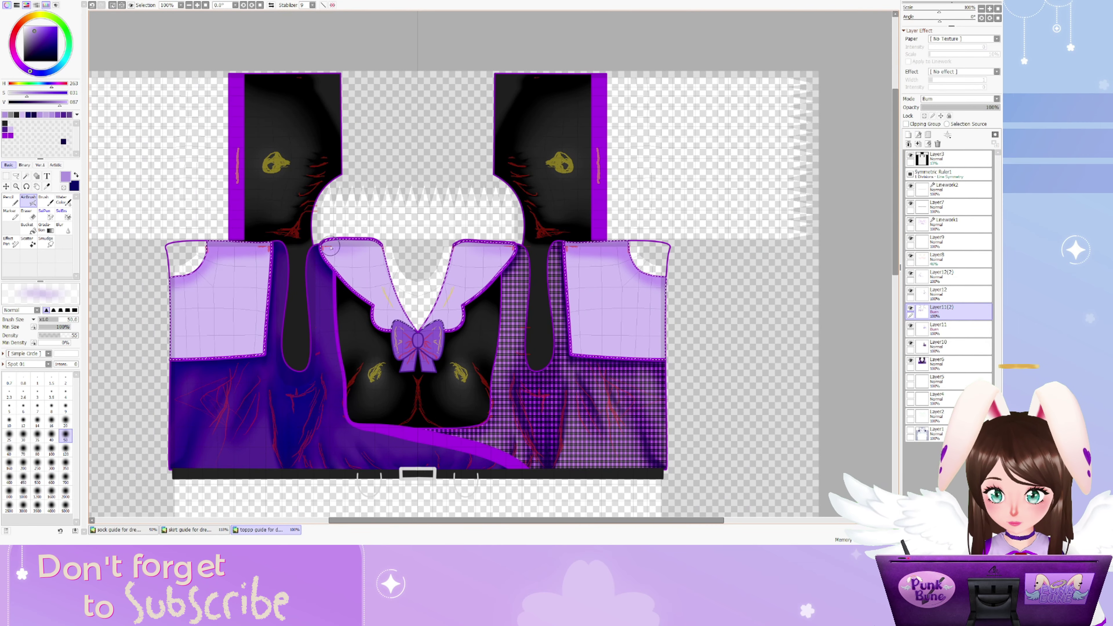
pyautogui.press('[')
pyautogui.press('[')
pyautogui.press('[')
pyautogui.press('[')
pyautogui.press('[')
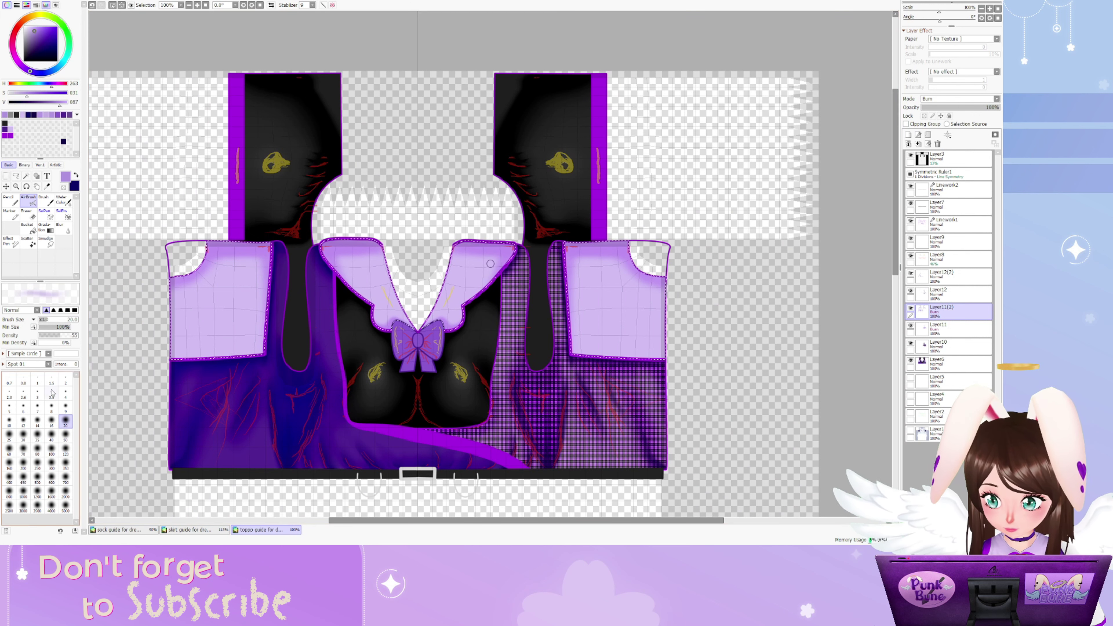
# Add paler lavender airbrush shading on Layer12, blur it, and hide the sketch marks
pyautogui.press('b')
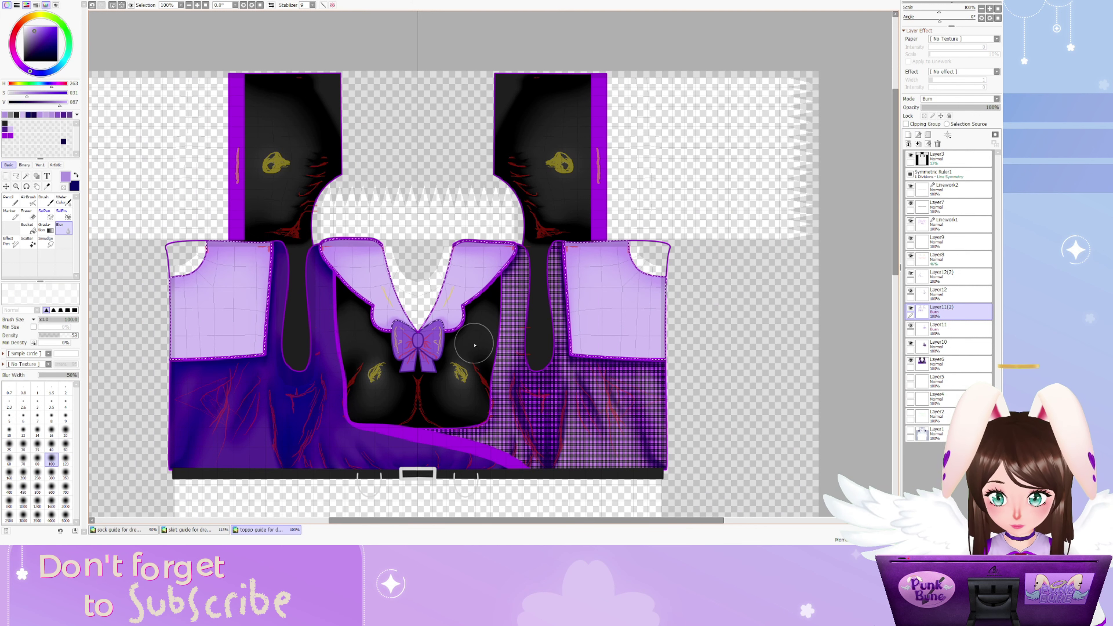
pyautogui.press('v')
pyautogui.press('Up')
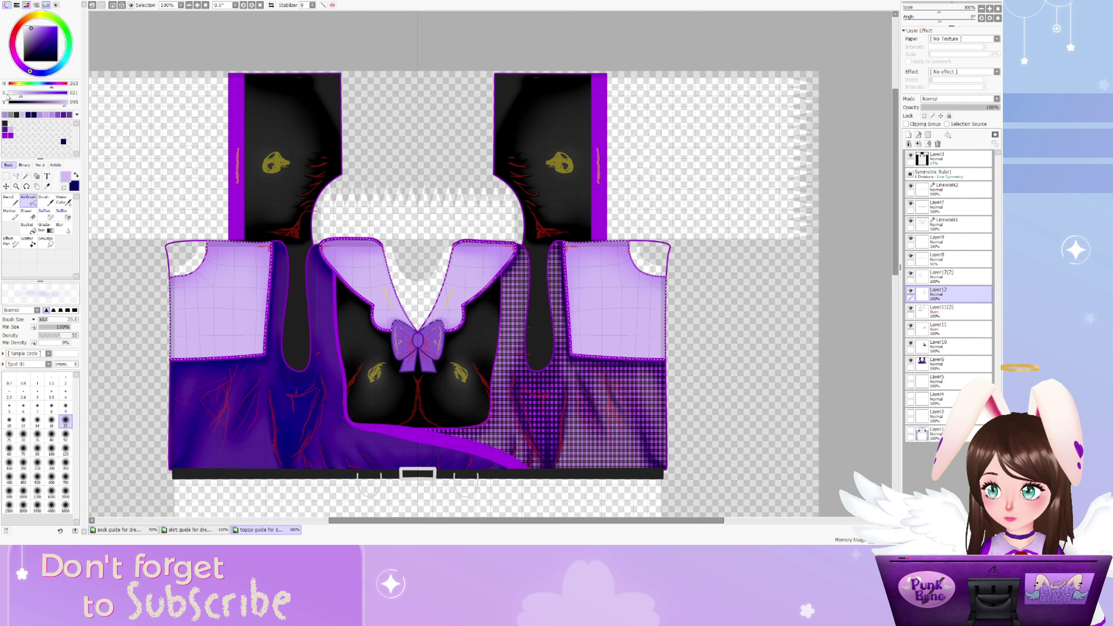
pyautogui.click(12, 93)
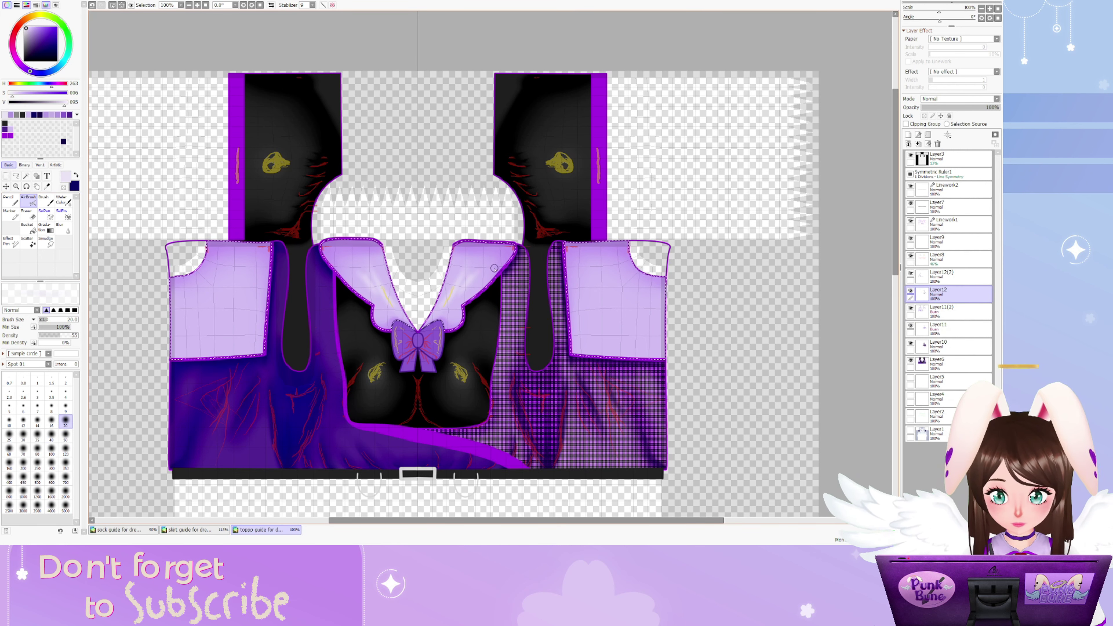
pyautogui.press('b')
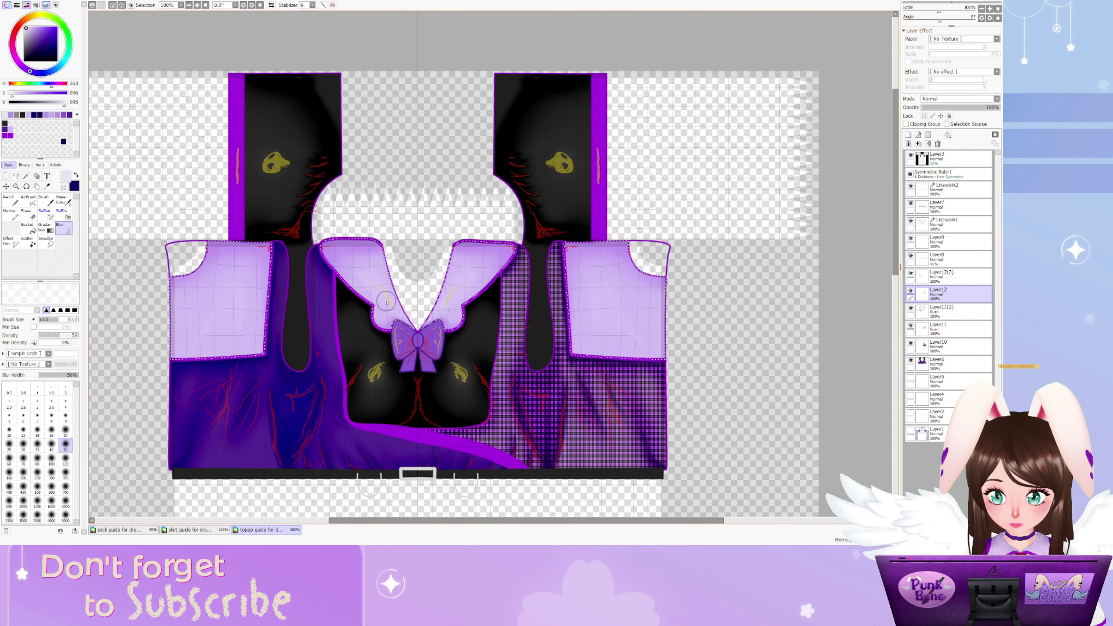
pyautogui.click(911, 255)
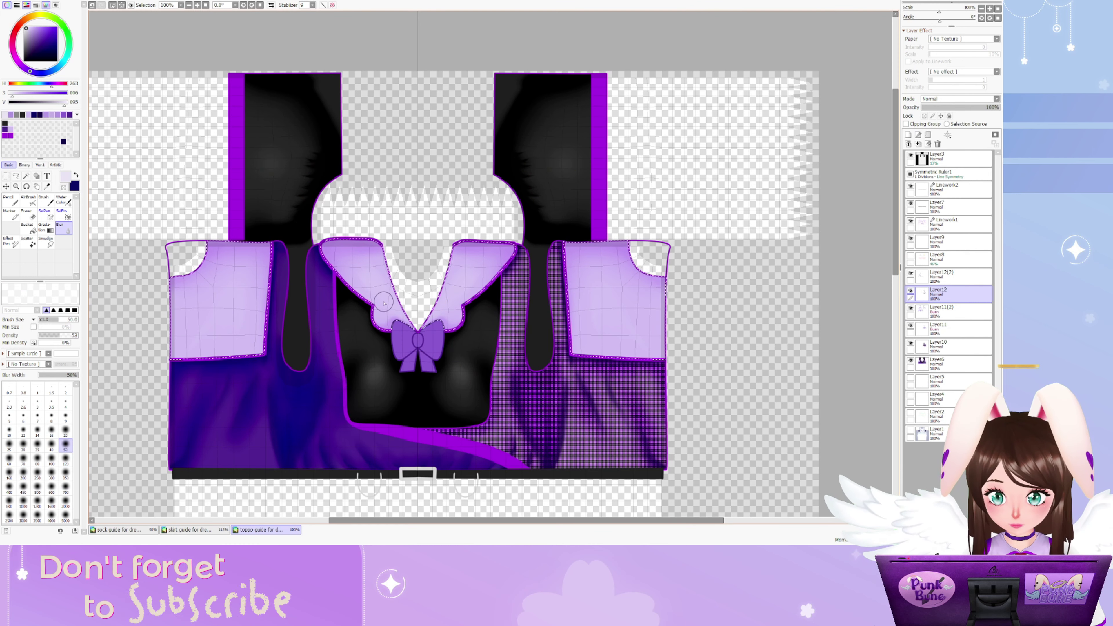
# Sample the collar's light lavender colour and return to Linework1 with the magic wand
pyautogui.click(26, 176)
pyautogui.scroll(5, 346, 267)
pyautogui.press('a')
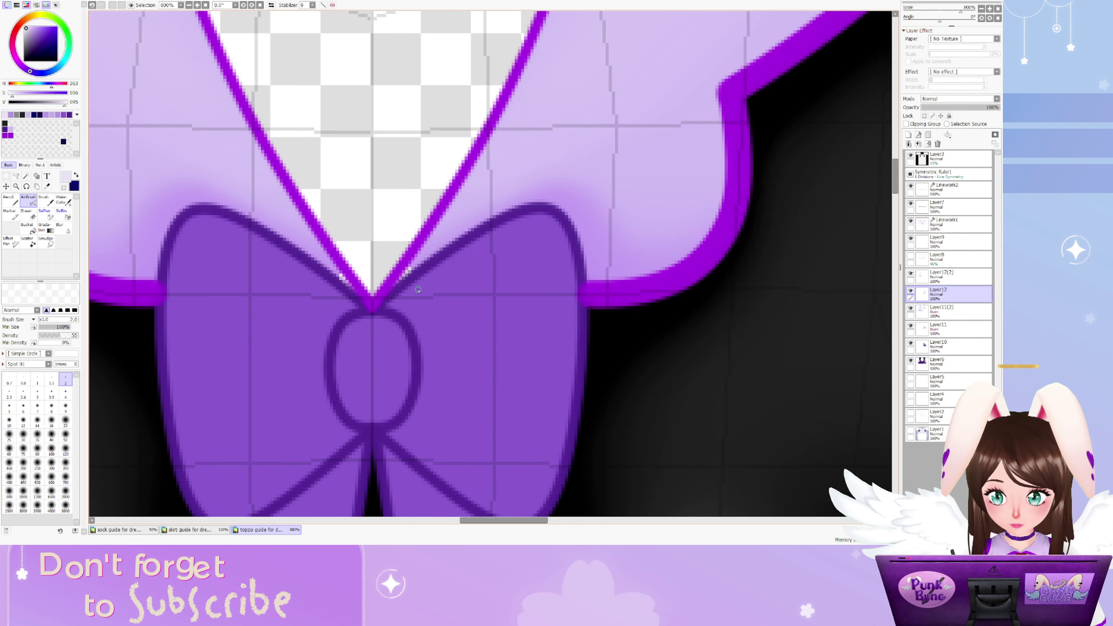
pyautogui.keyDown('alt'); pyautogui.click(410, 273); pyautogui.keyUp('alt')
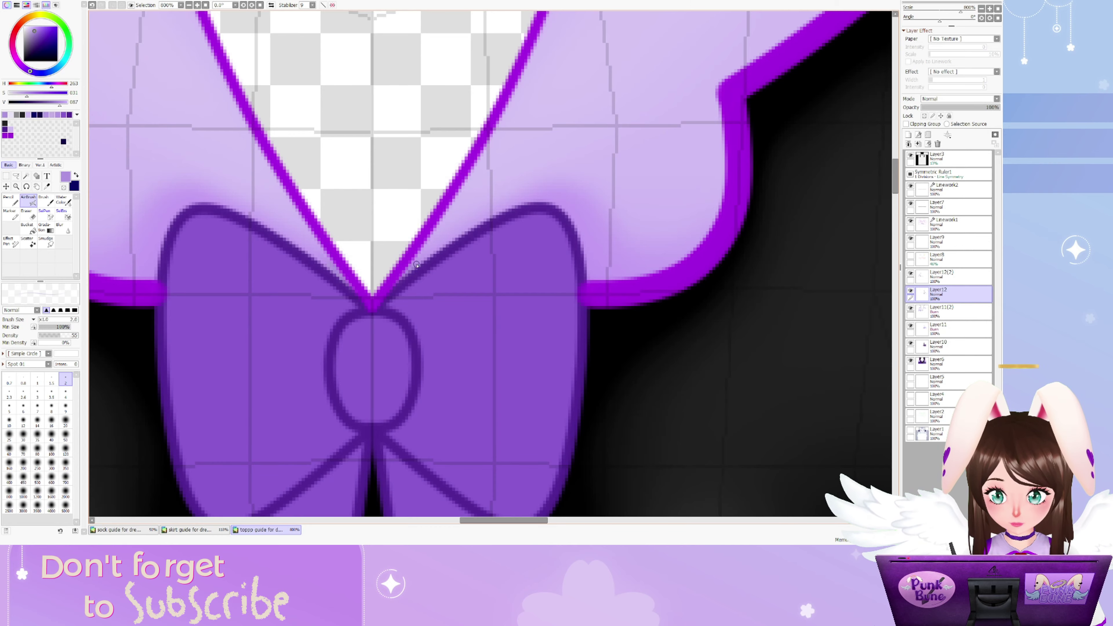
pyautogui.scroll(-5, 418, 247)
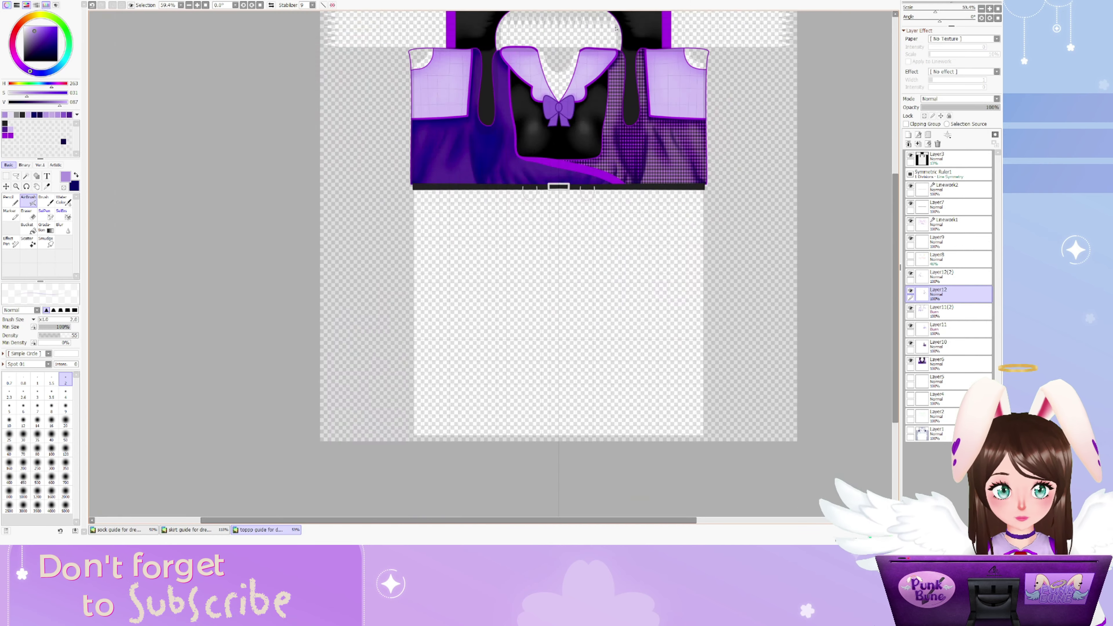
pyautogui.scroll(2, 477, 172)
pyautogui.press('w')
pyautogui.click(947, 224)
# Select all three parts of the bow and return to the Layer11(2) shading layer with reference strokes shown
pyautogui.click(303, 185)
pyautogui.click(344, 230)
pyautogui.click(305, 228)
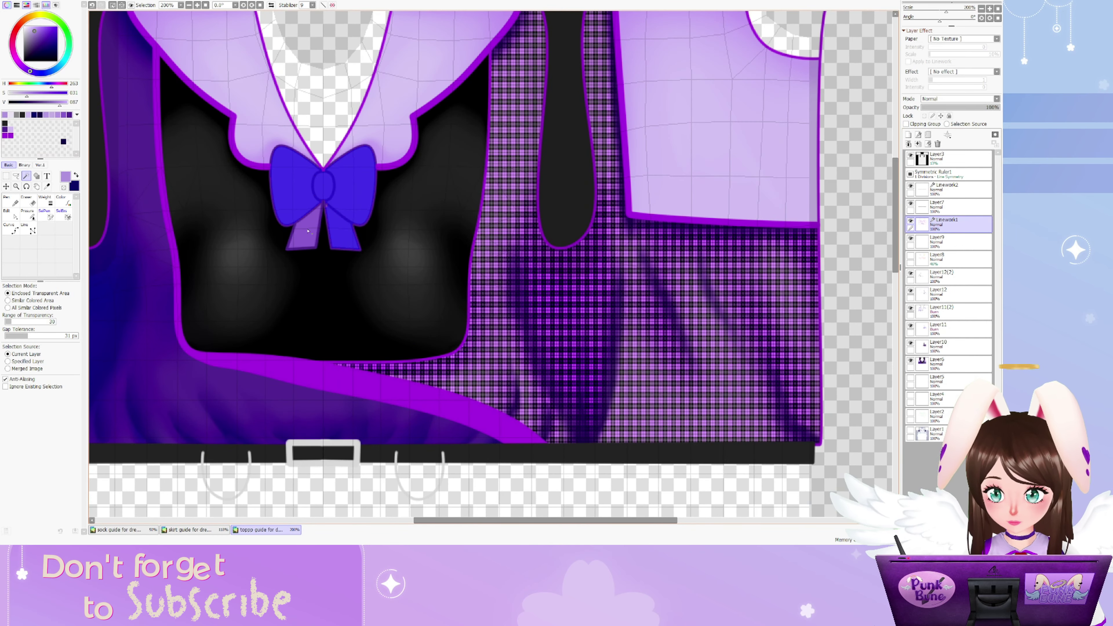
pyautogui.scroll(3, 268, 186)
pyautogui.scroll(-1, 386, 139)
pyautogui.click(947, 312)
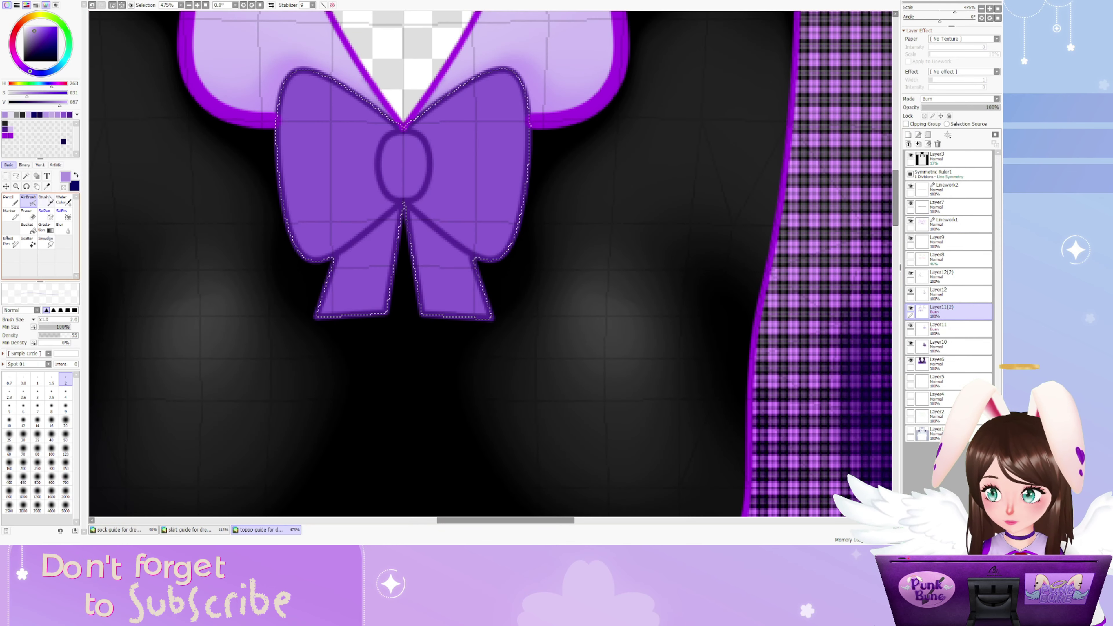
pyautogui.click(911, 256)
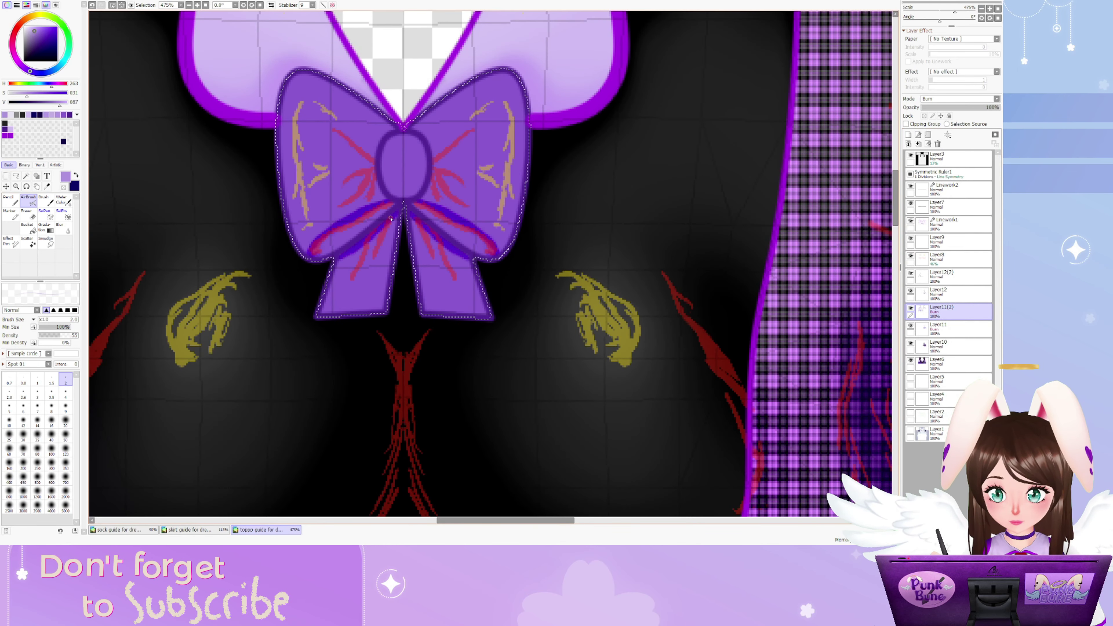
# Smudge and blur the bow's shading with a size-9 brush, reference strokes hidden
pyautogui.press(']')
pyautogui.press(']')
pyautogui.press(']')
pyautogui.press(']')
pyautogui.press(']')
pyautogui.press(']')
pyautogui.press(']')
pyautogui.press(']')
pyautogui.press(']')
pyautogui.press(']')
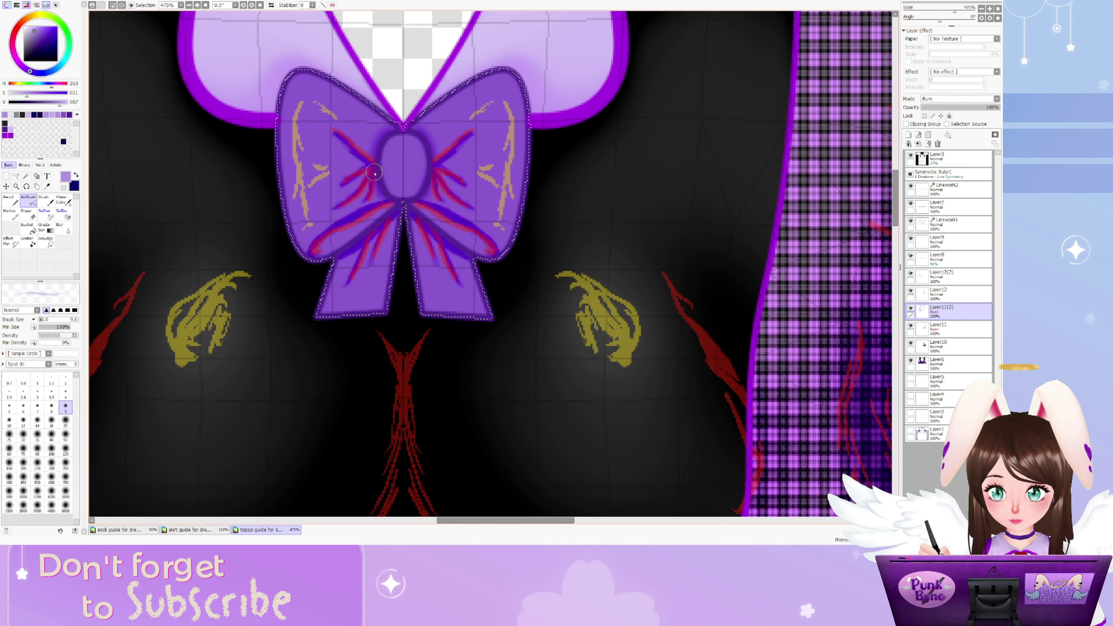
pyautogui.press('b')
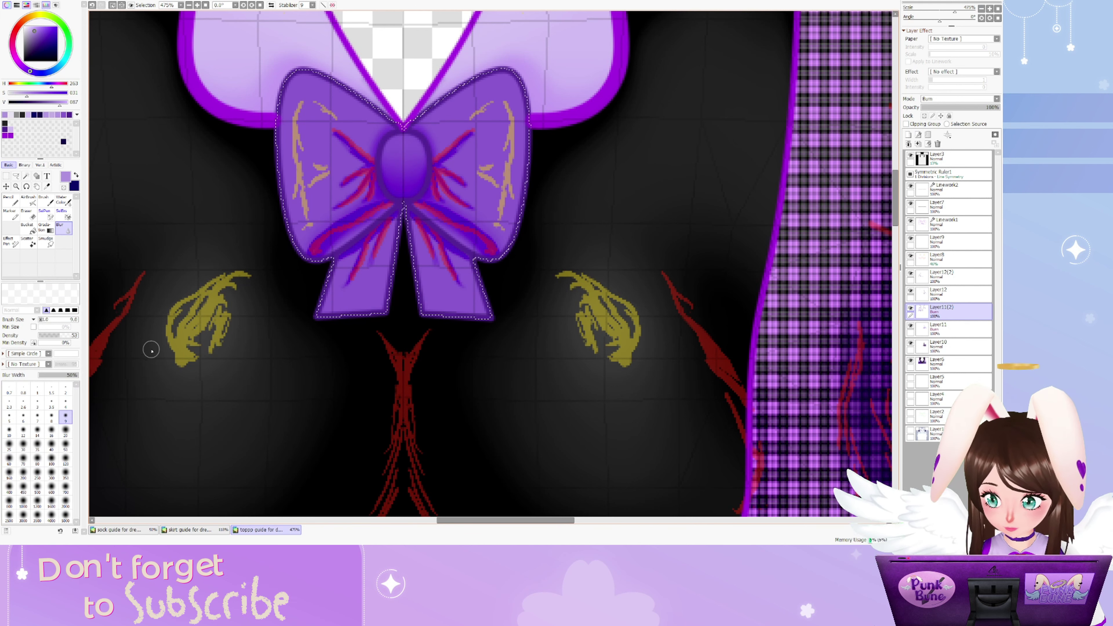
pyautogui.click(911, 256)
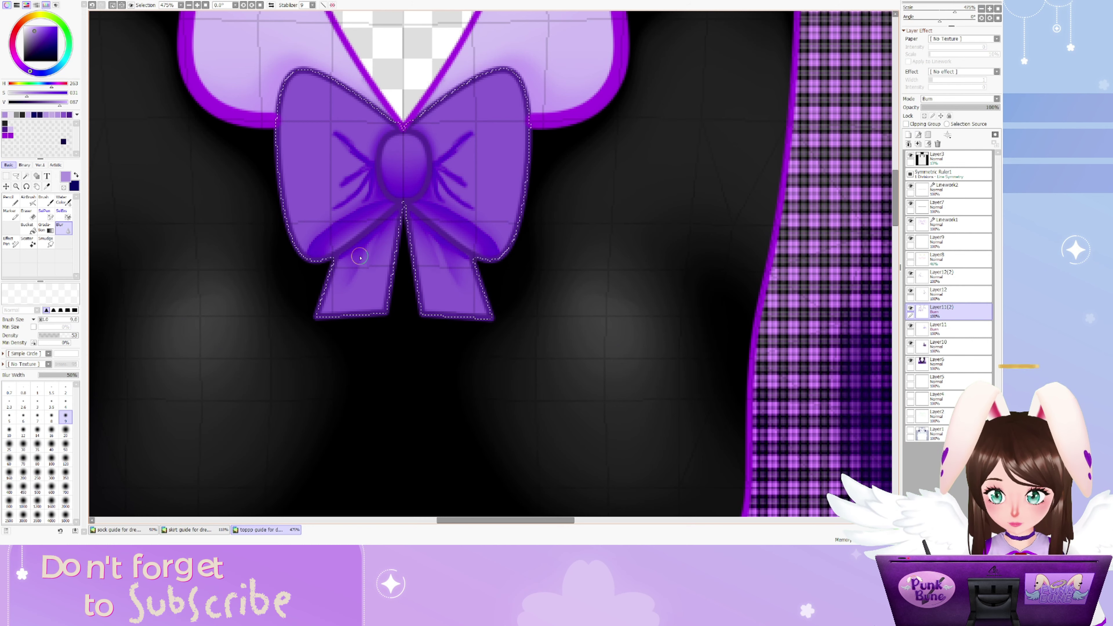
pyautogui.press('s')
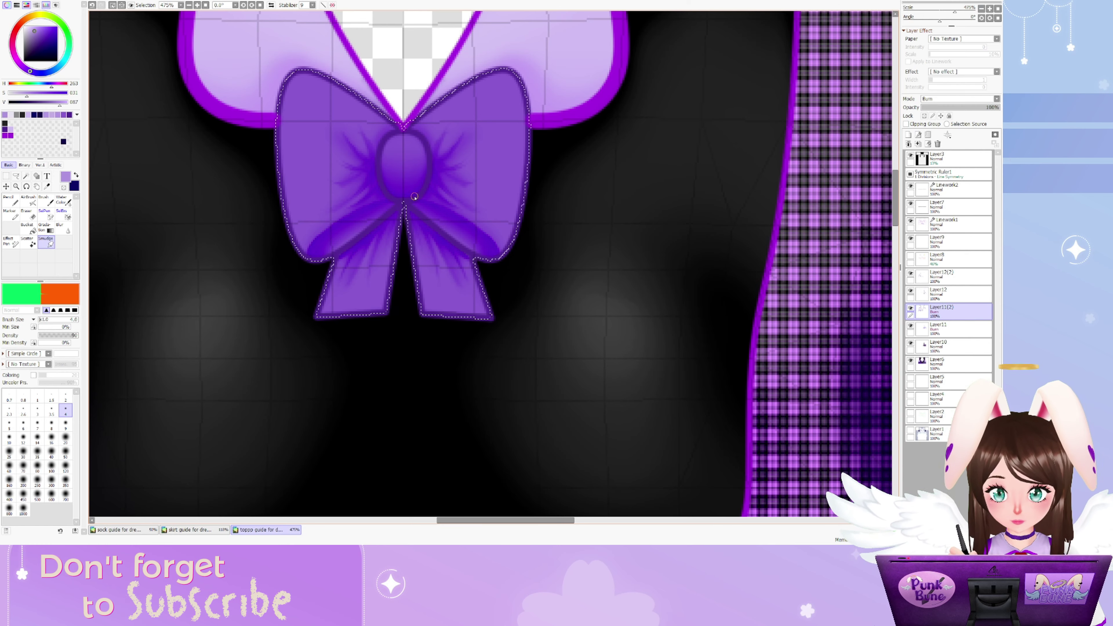
pyautogui.press('b')
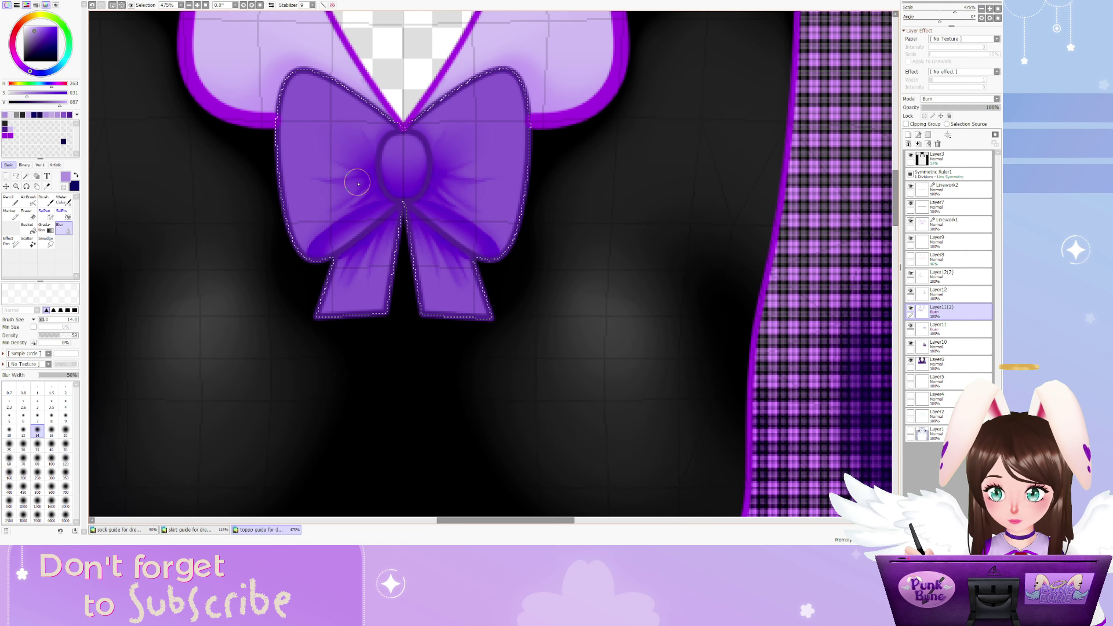
pyautogui.press('s')
pyautogui.scroll(-4, 432, 181)
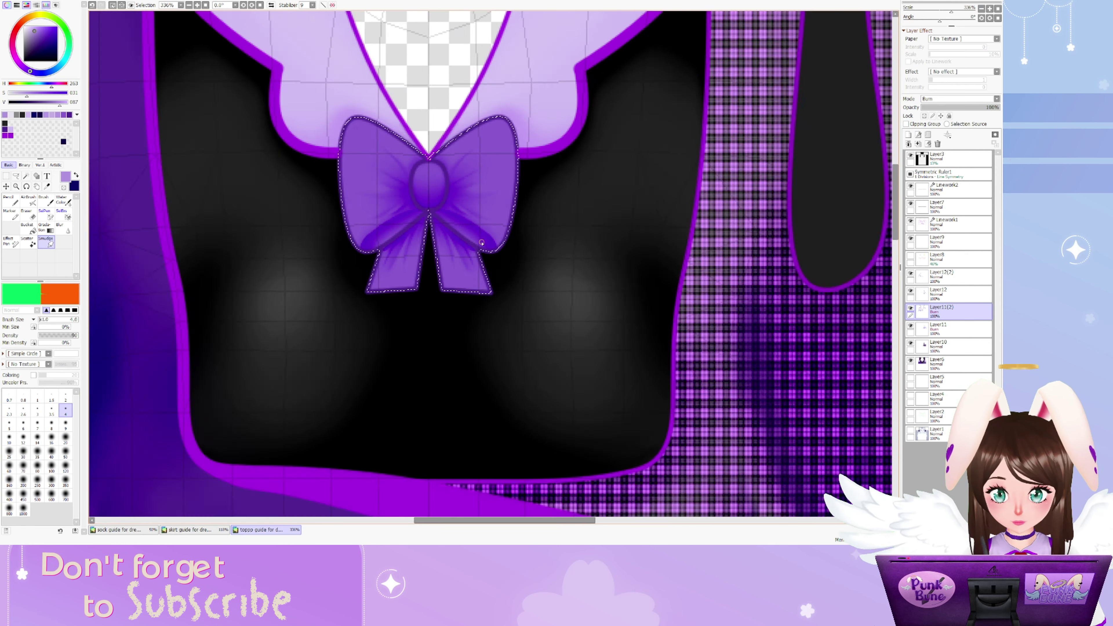
pyautogui.scroll(3, 432, 181)
# Airbrush darker fold colour onto the bow and blur it in with a size-9 brush
pyautogui.press('x')
pyautogui.press('v')
pyautogui.press('[')
pyautogui.press('[')
pyautogui.press('[')
pyautogui.press('[')
pyautogui.press('[')
pyautogui.press('[')
pyautogui.press('[')
pyautogui.press('[')
pyautogui.press('[')
pyautogui.press('[')
pyautogui.press('[')
pyautogui.press('[')
pyautogui.press('[')
pyautogui.press('[')
pyautogui.press('[')
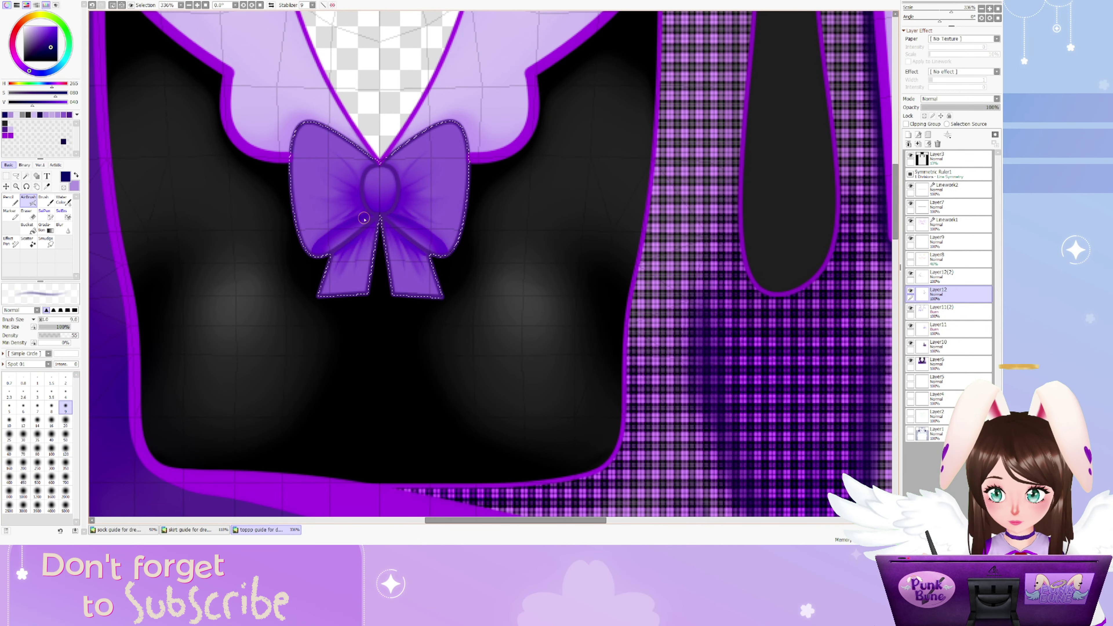
pyautogui.press('b')
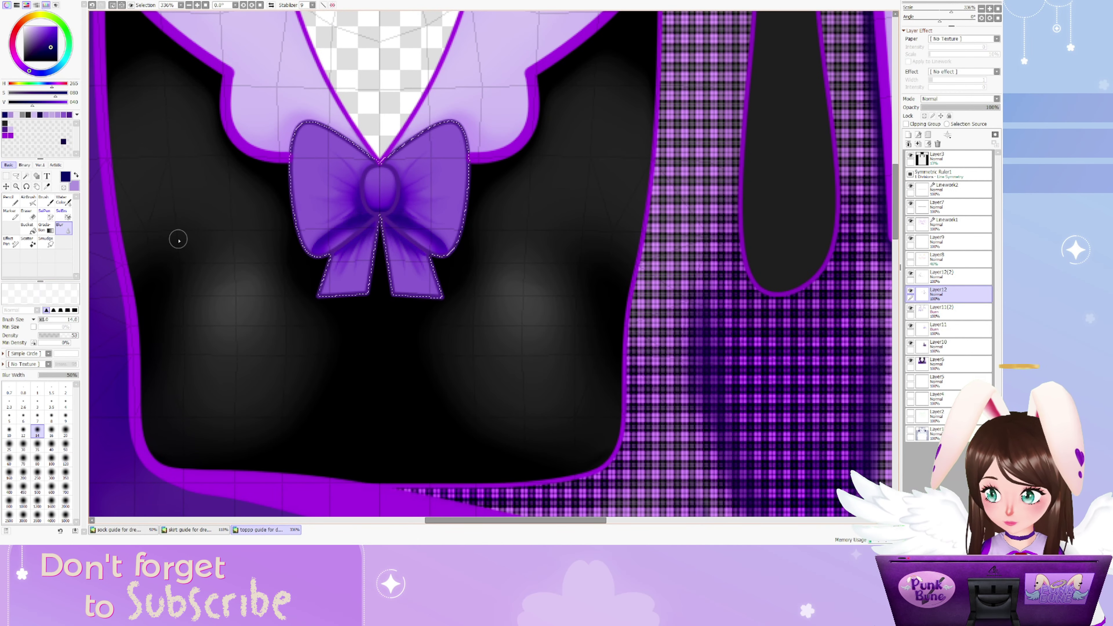
pyautogui.scroll(-4, 359, 211)
pyautogui.scroll(4, 358, 211)
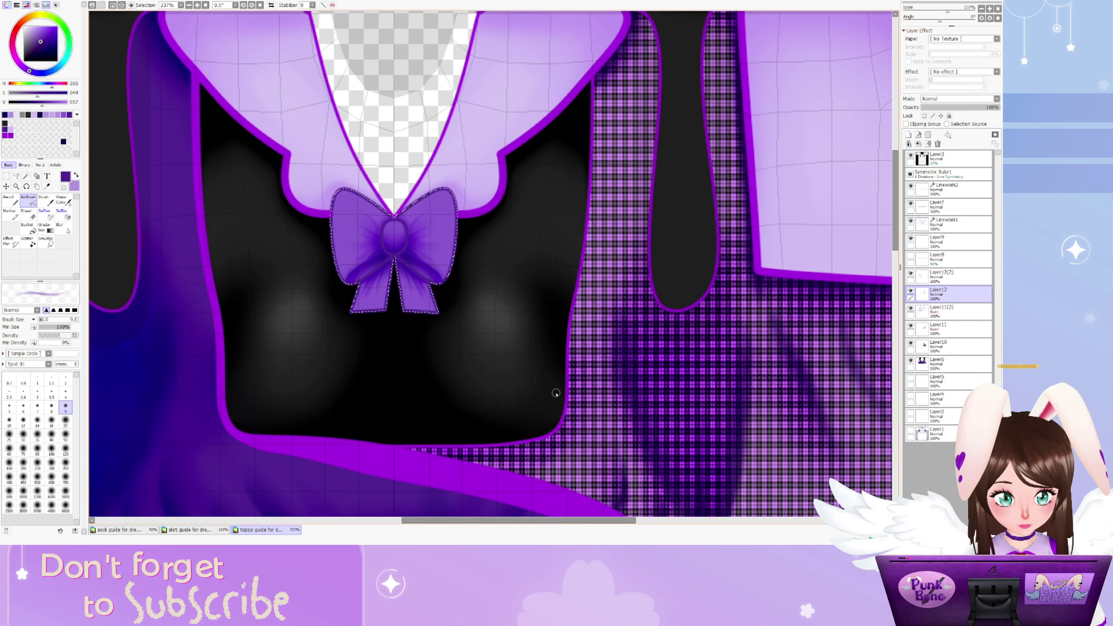
pyautogui.press('v')
pyautogui.scroll(-2, 525, 386)
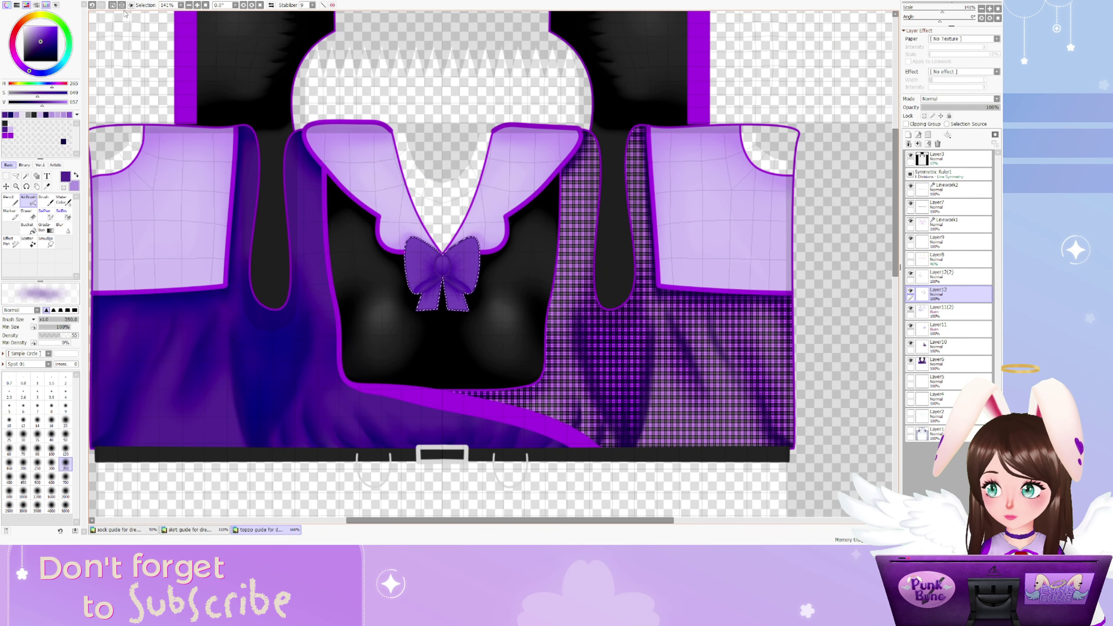
# Undo the last bow stroke, clear the selection, and zoom out to the whole shirt
pyautogui.hotkey('ctrl', 'z')
pyautogui.hotkey('ctrl', 'd')
pyautogui.scroll(2, 406, 280)
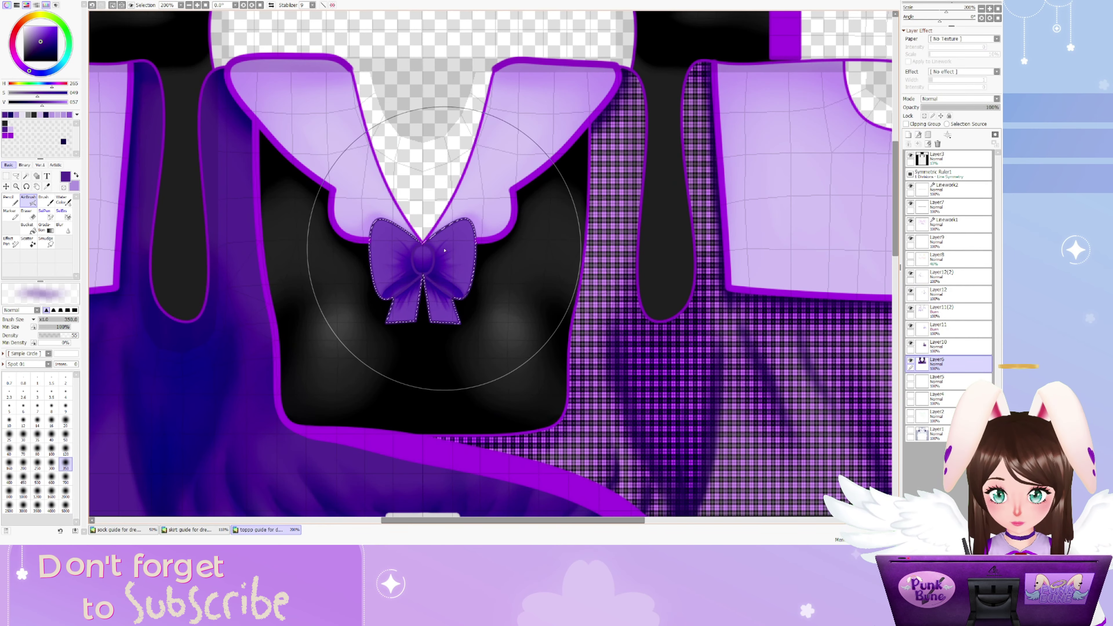
pyautogui.scroll(2, 447, 280)
pyautogui.scroll(-6, 446, 280)
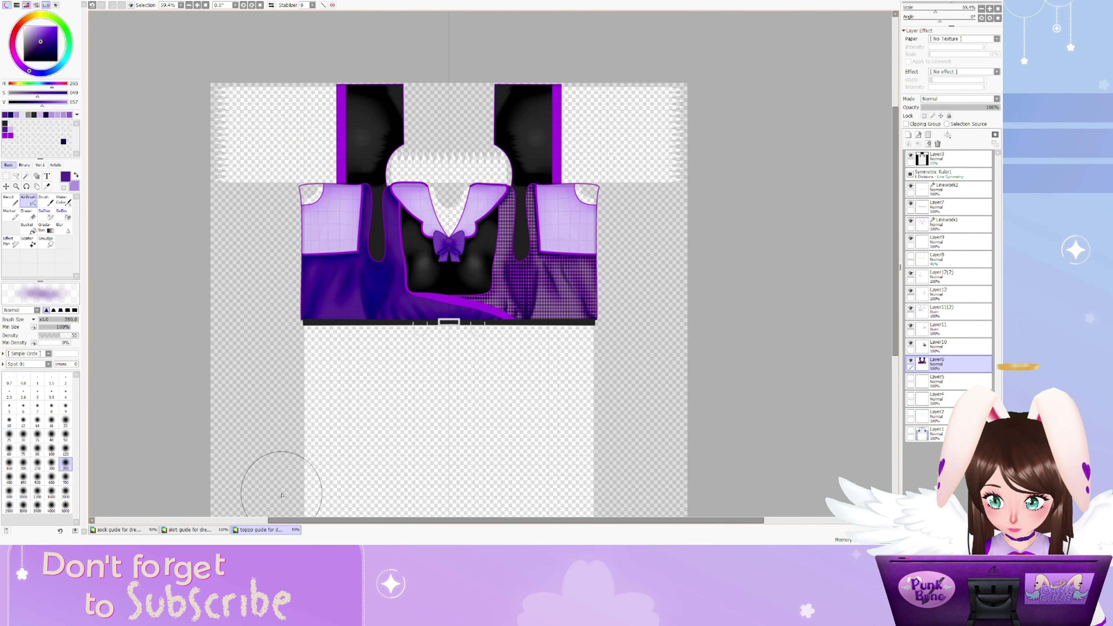
pyautogui.click(189, 530)
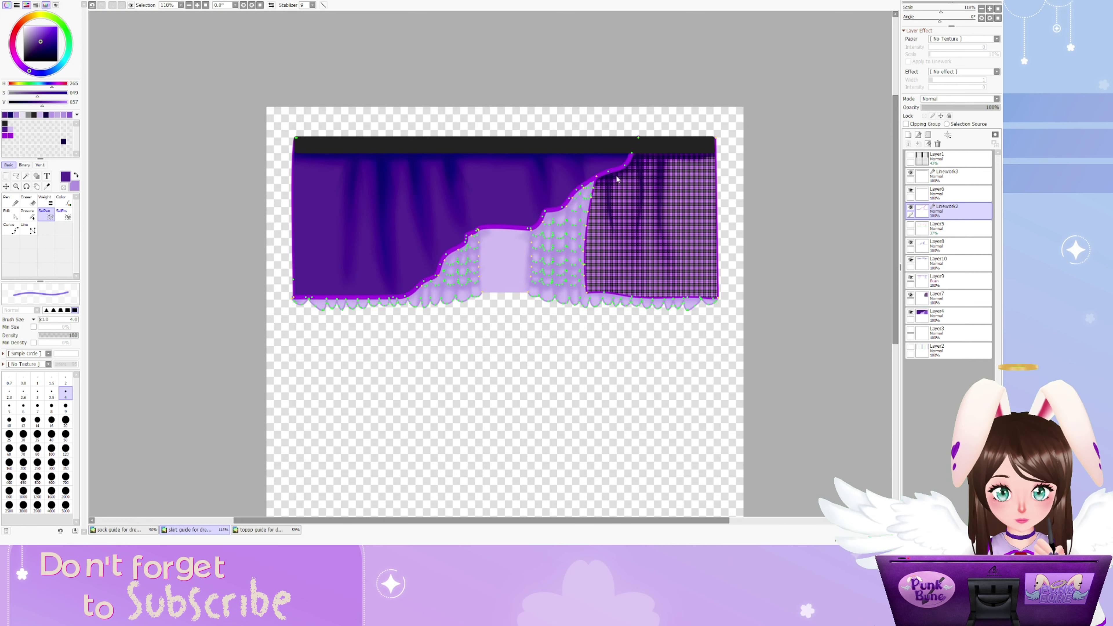
pyautogui.hotkey('ctrl', 'Tab')
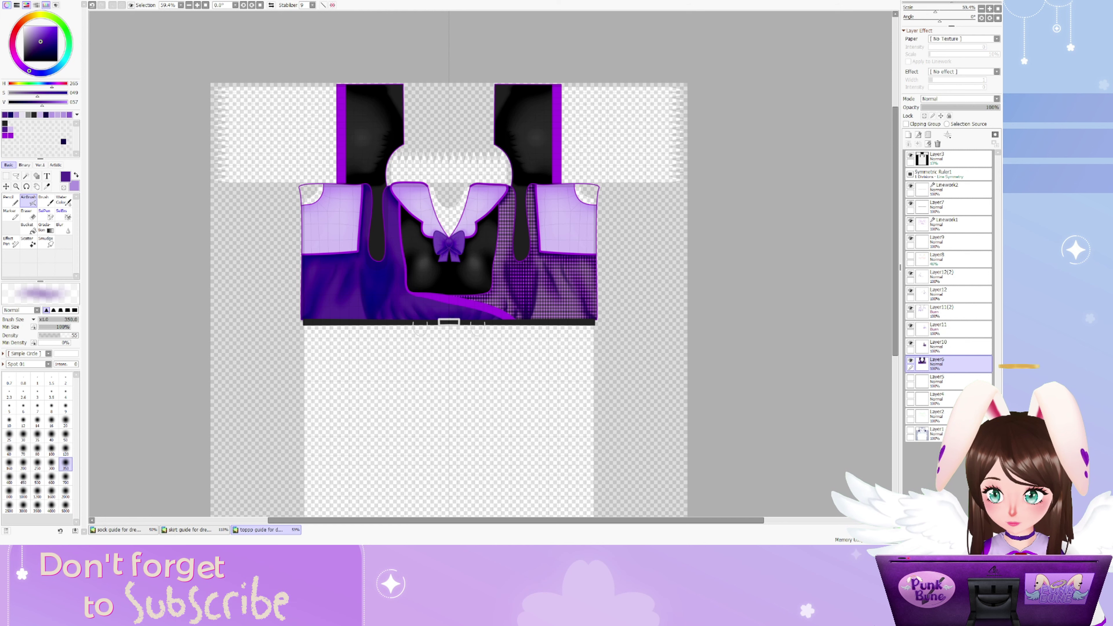
# Magic-wand select the three black areas of the shirt
pyautogui.press('w')
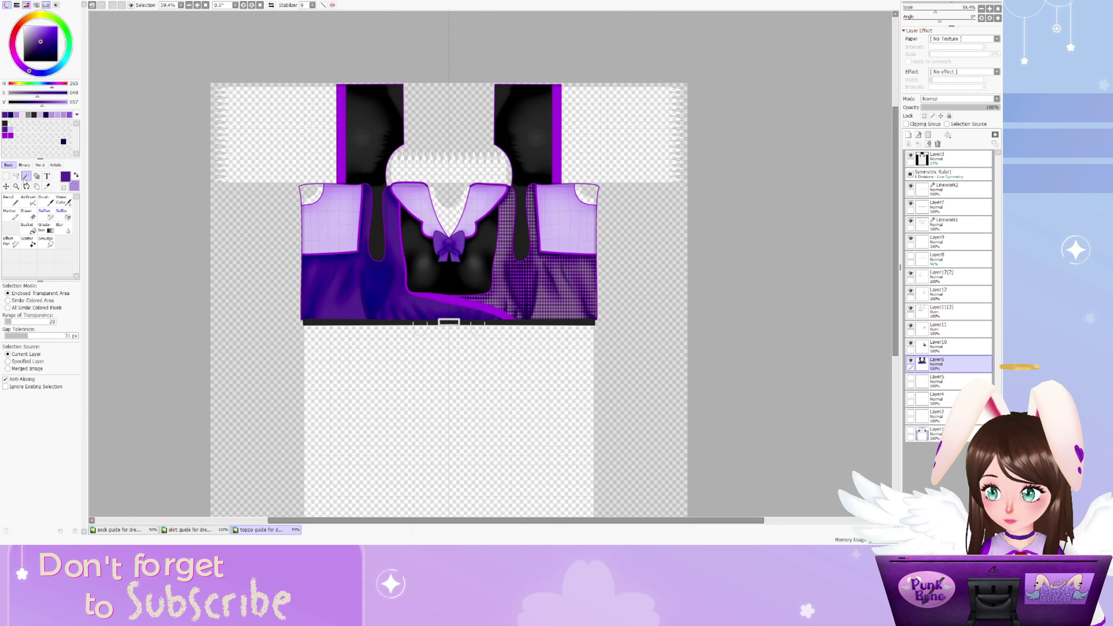
pyautogui.scroll(1, 445, 276)
pyautogui.click(434, 264)
pyautogui.keyDown('shift'); pyautogui.click(342, 109); pyautogui.keyUp('shift')
pyautogui.keyDown('shift'); pyautogui.click(521, 110); pyautogui.keyUp('shift')
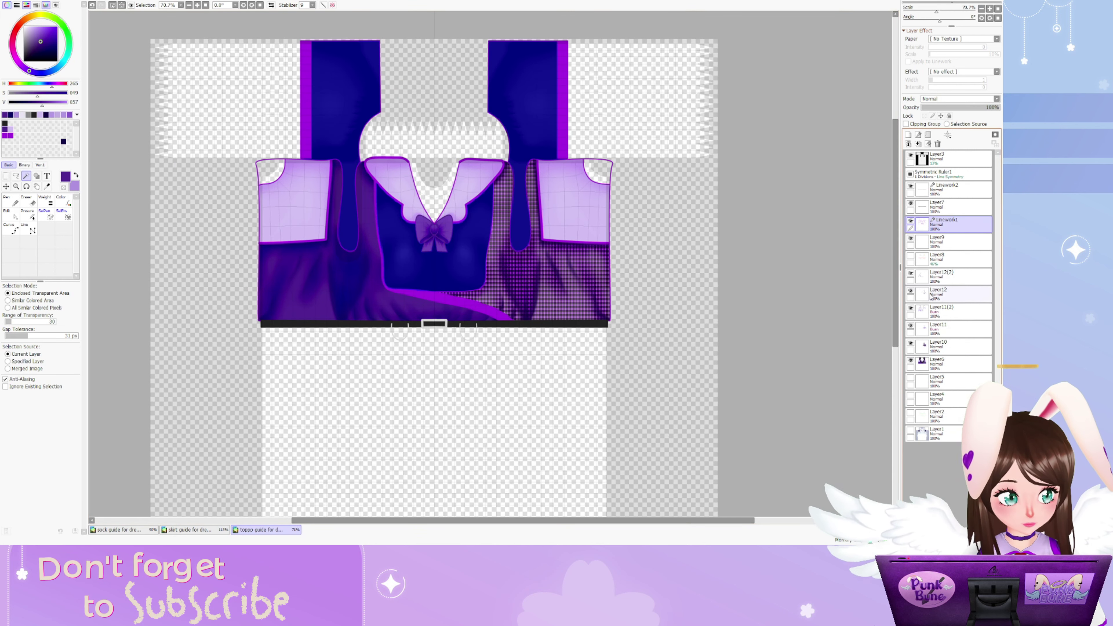
# Erase the grey blobs below the bow on Layer11(2) with a size-20 eraser
pyautogui.click(942, 310)
pyautogui.press('e')
pyautogui.scroll(5, 126, 369)
pyautogui.press('[')
pyautogui.press('[')
pyautogui.press('[')
pyautogui.press('[')
pyautogui.press('[')
pyautogui.press('[')
pyautogui.press('[')
pyautogui.press('[')
pyautogui.moveTo(347, 302)
pyautogui.mouseDown()
pyautogui.moveTo(373, 325)
pyautogui.moveTo(392, 302)
pyautogui.moveTo(436, 307)
pyautogui.moveTo(439, 273)
pyautogui.moveTo(438, 340)
pyautogui.mouseUp()
pyautogui.click(64, 227)
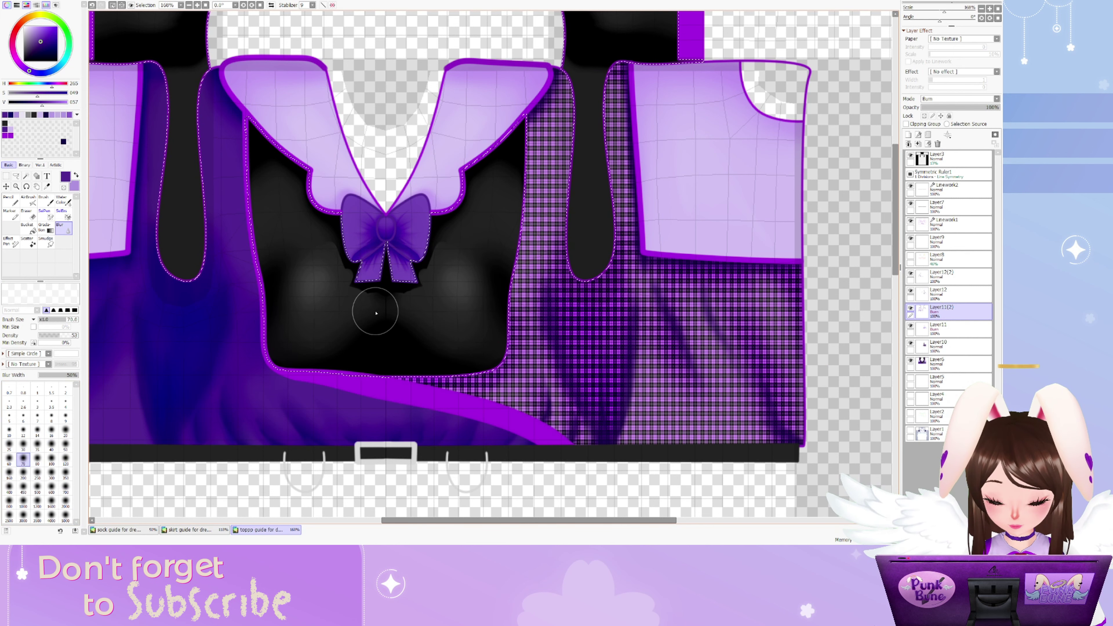
# Set the blur brush to 40 and erase the shading on both sides below the bow
pyautogui.press(']')
pyautogui.press(']')
pyautogui.press(']')
pyautogui.press('[')
pyautogui.press('[')
pyautogui.press('[')
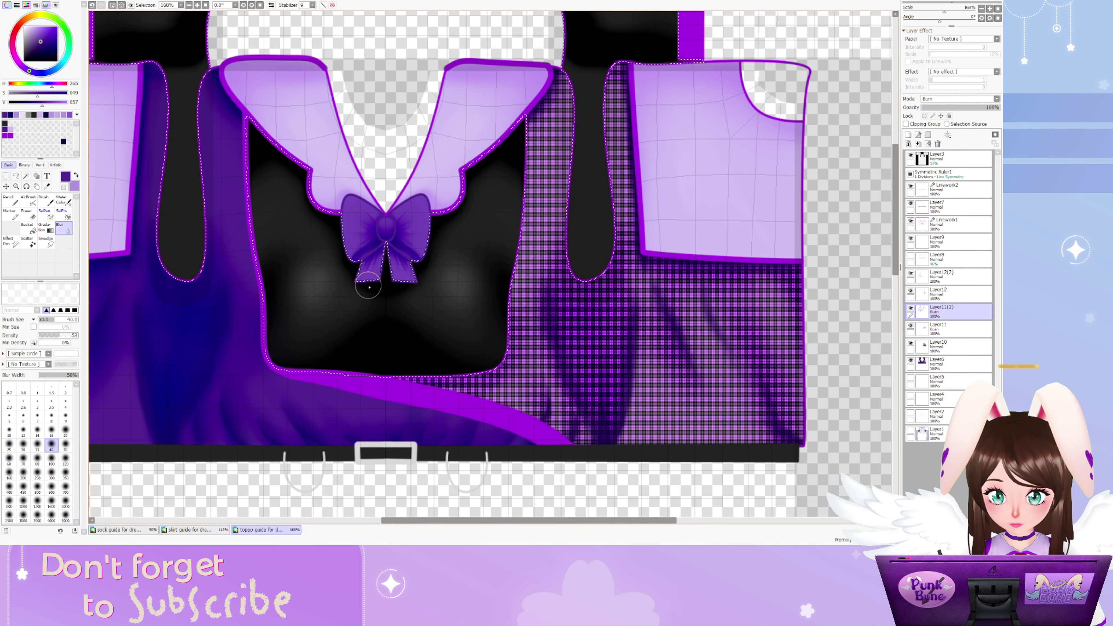
pyautogui.press('e')
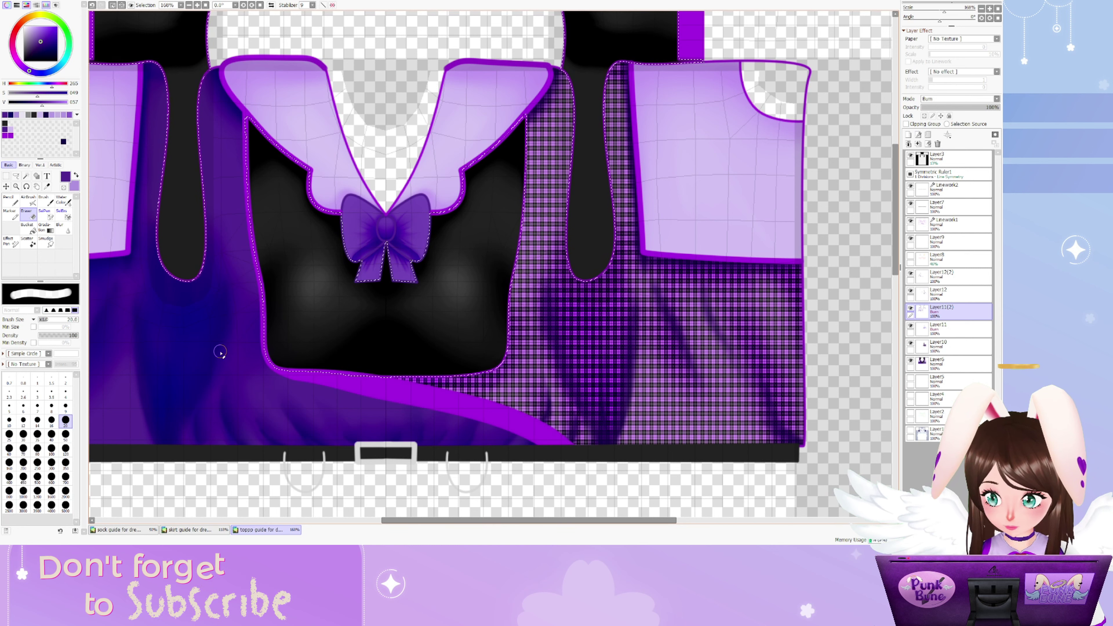
pyautogui.moveTo(324, 336); pyautogui.dragTo(360, 315)
pyautogui.press('e')
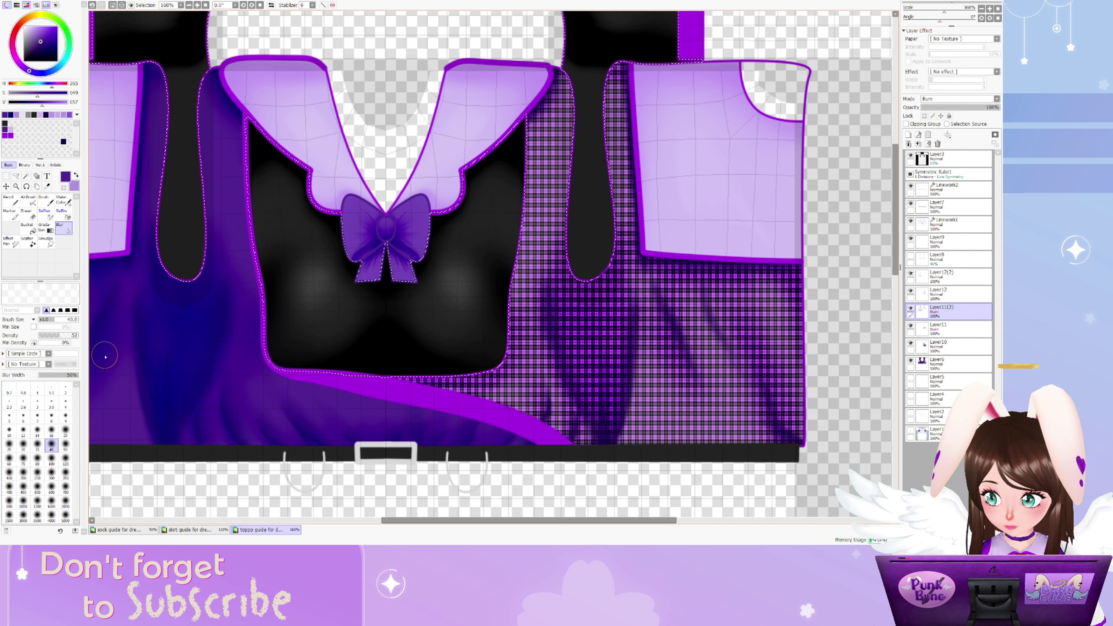
pyautogui.scroll(-5, 356, 361)
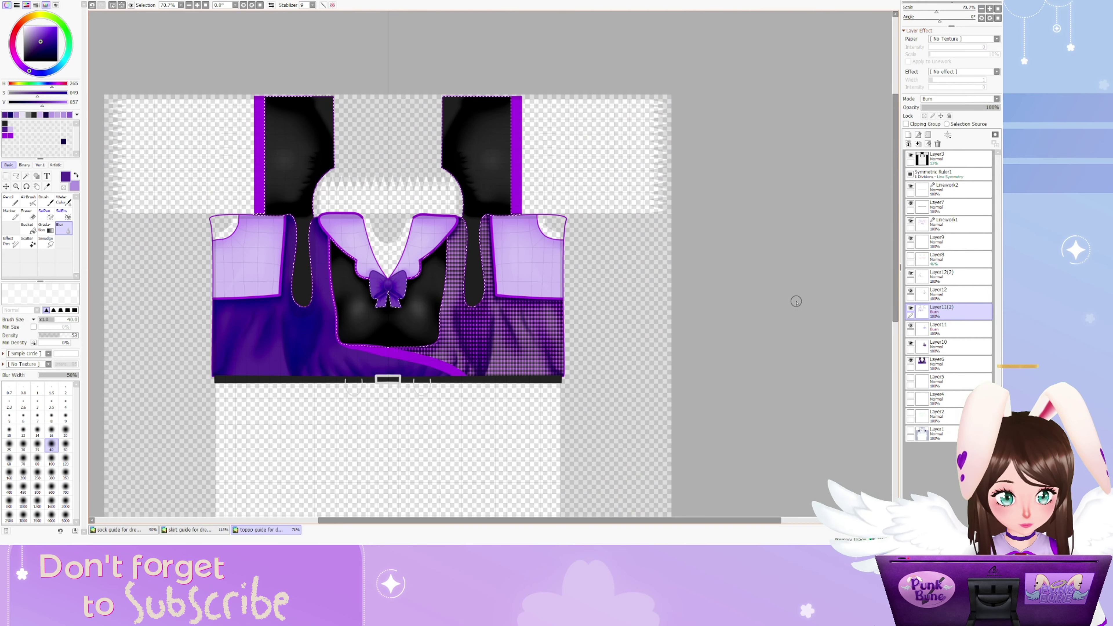
# On Layer12, pick a fully desaturated near-black soft airbrush colour
pyautogui.click(943, 293)
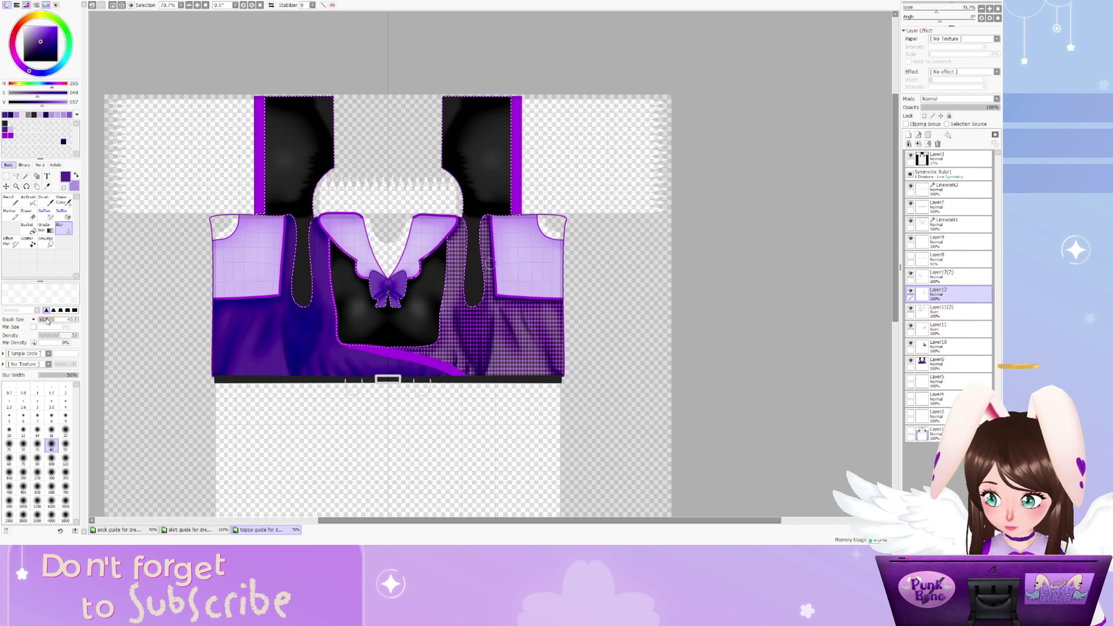
pyautogui.click(28, 199)
pyautogui.click(13, 93)
pyautogui.moveTo(13, 94); pyautogui.dragTo(8, 93)
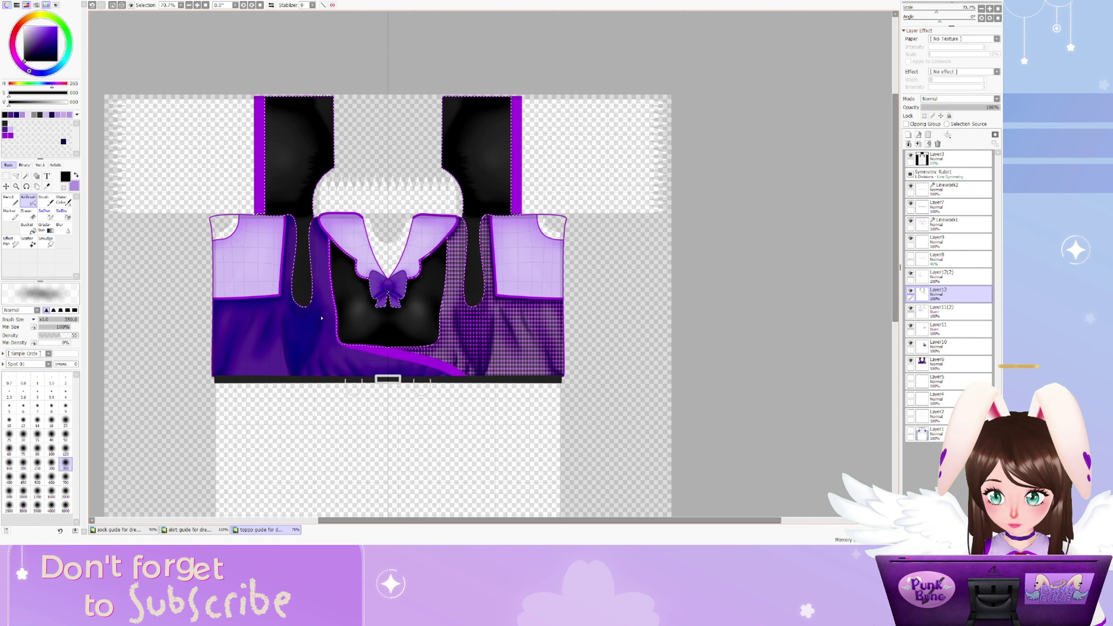
# Erase and blur the grey highlights on the black bodice on the Layer11(2) Burn layer
pyautogui.press('e')
pyautogui.scroll(5, 344, 331)
pyautogui.click(942, 310)
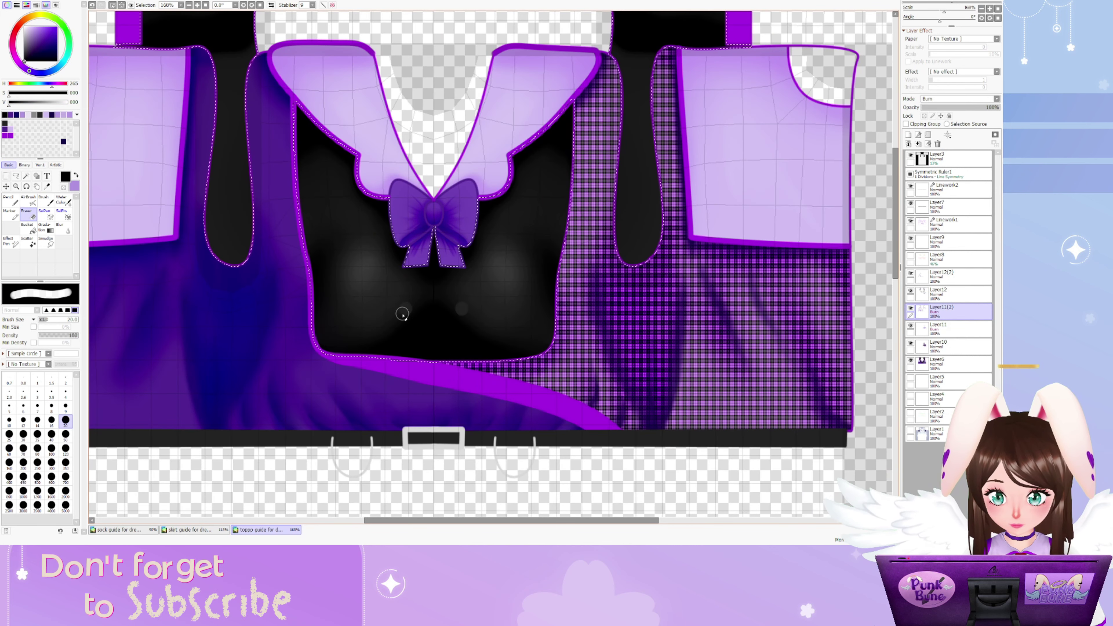
pyautogui.moveTo(397, 311)
pyautogui.mouseDown()
pyautogui.moveTo(415, 336)
pyautogui.moveTo(490, 264)
pyautogui.moveTo(378, 326)
pyautogui.moveTo(483, 307)
pyautogui.mouseUp()
pyautogui.click(64, 228)
pyautogui.scroll(-4, 442, 140)
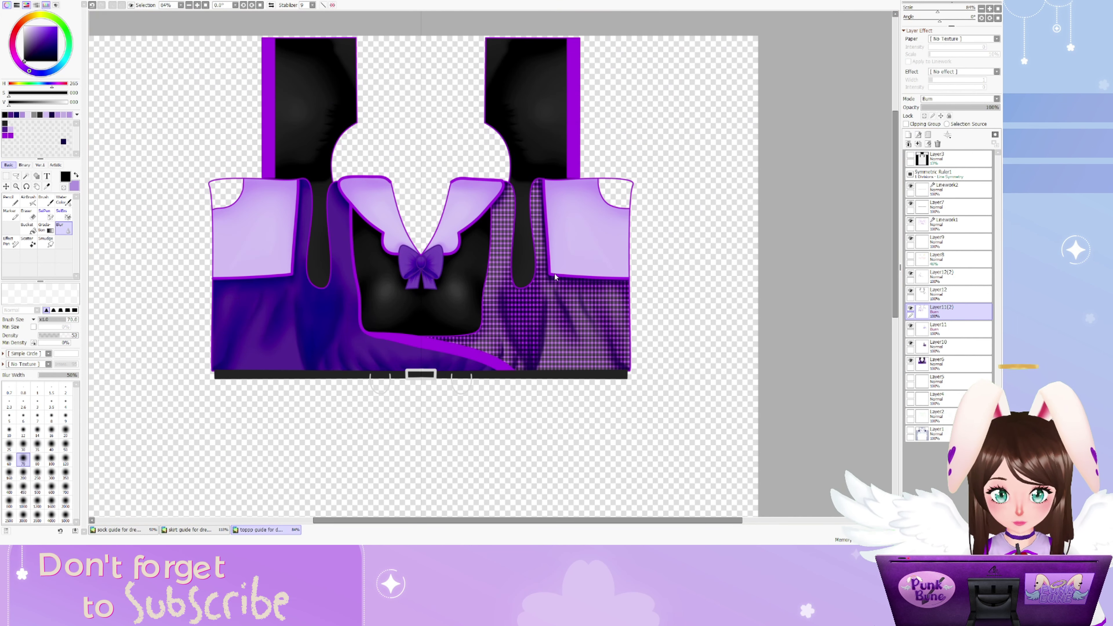
# Open the sock template and magic-wand select both socks on Linework1
pyautogui.click(193, 529)
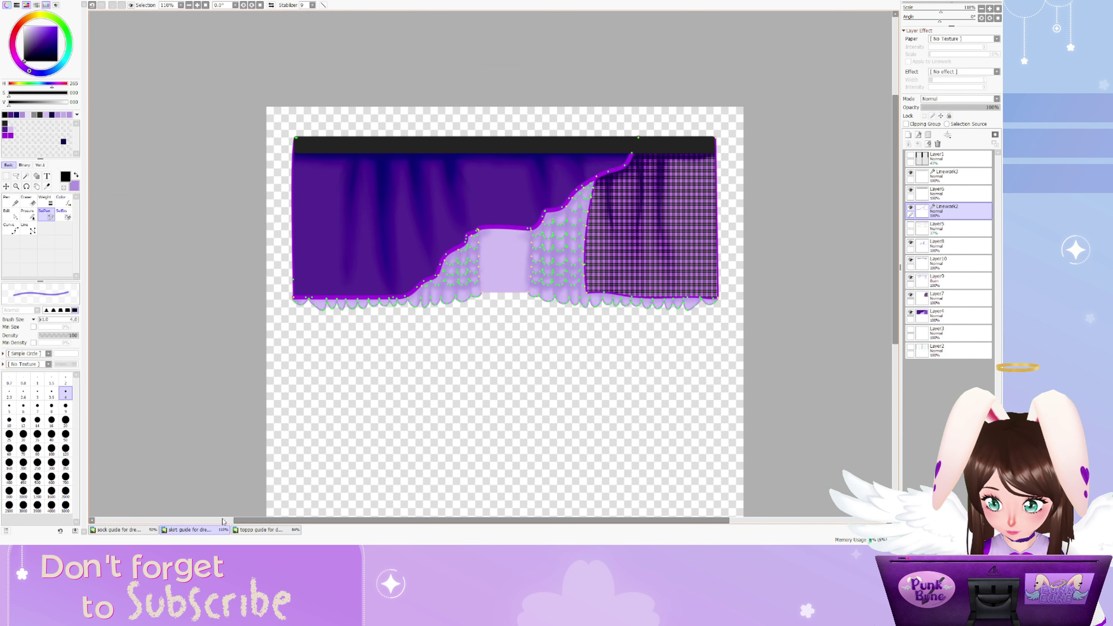
pyautogui.click(118, 530)
pyautogui.click(947, 176)
pyautogui.click(26, 176)
pyautogui.click(337, 412)
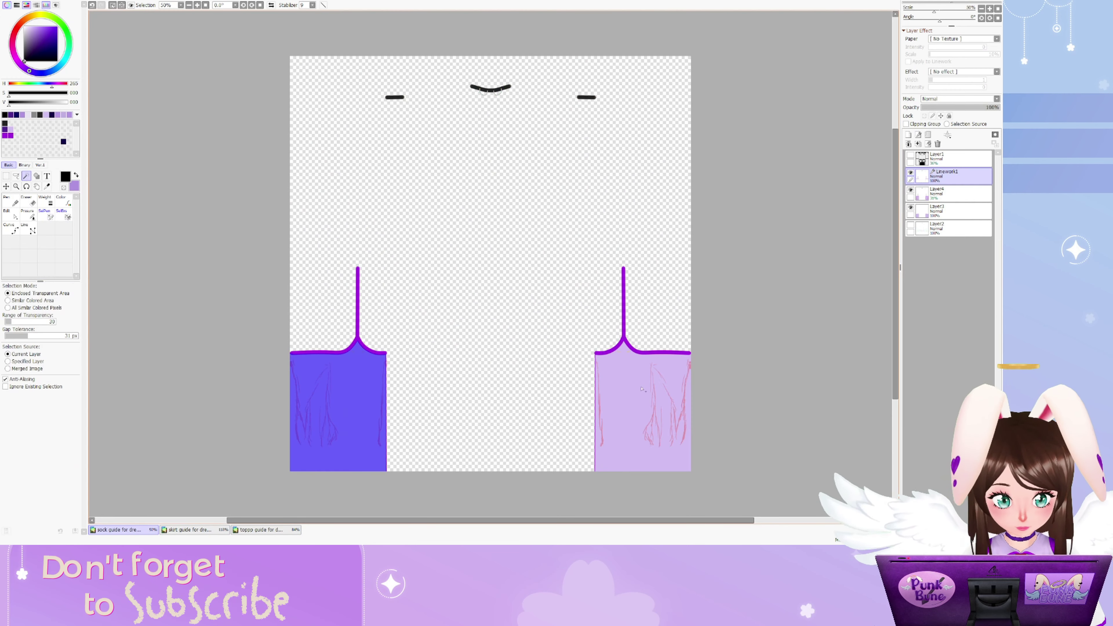
pyautogui.click(642, 412)
# Add a new Burn-mode layer and pick a light purple soft airbrush colour
pyautogui.click(946, 211)
pyautogui.click(908, 135)
pyautogui.click(960, 99)
pyautogui.click(960, 139)
pyautogui.press('x')
pyautogui.press('v')
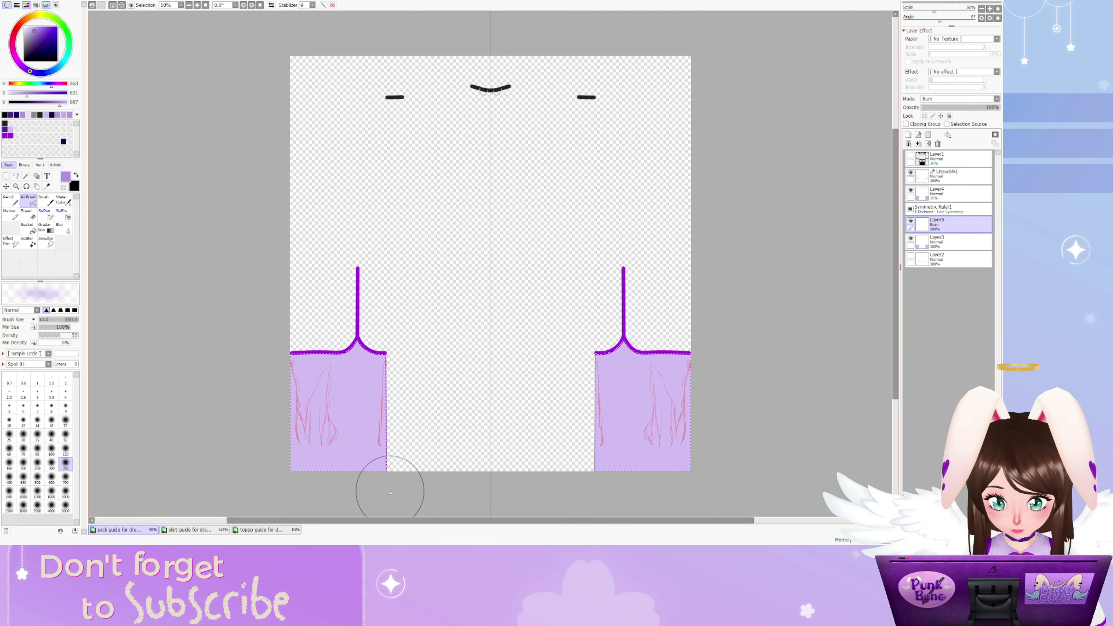
pyautogui.scroll(1, 325, 465)
# With mirrored drawing on, airbrush darker fold shading along both socks' edges and middles
pyautogui.click(66, 435)
pyautogui.moveTo(408, 336); pyautogui.dragTo(401, 425)
pyautogui.moveTo(340, 307); pyautogui.dragTo(324, 430)
pyautogui.moveTo(307, 351)
pyautogui.mouseDown()
pyautogui.moveTo(312, 414)
pyautogui.moveTo(330, 405)
pyautogui.mouseUp()
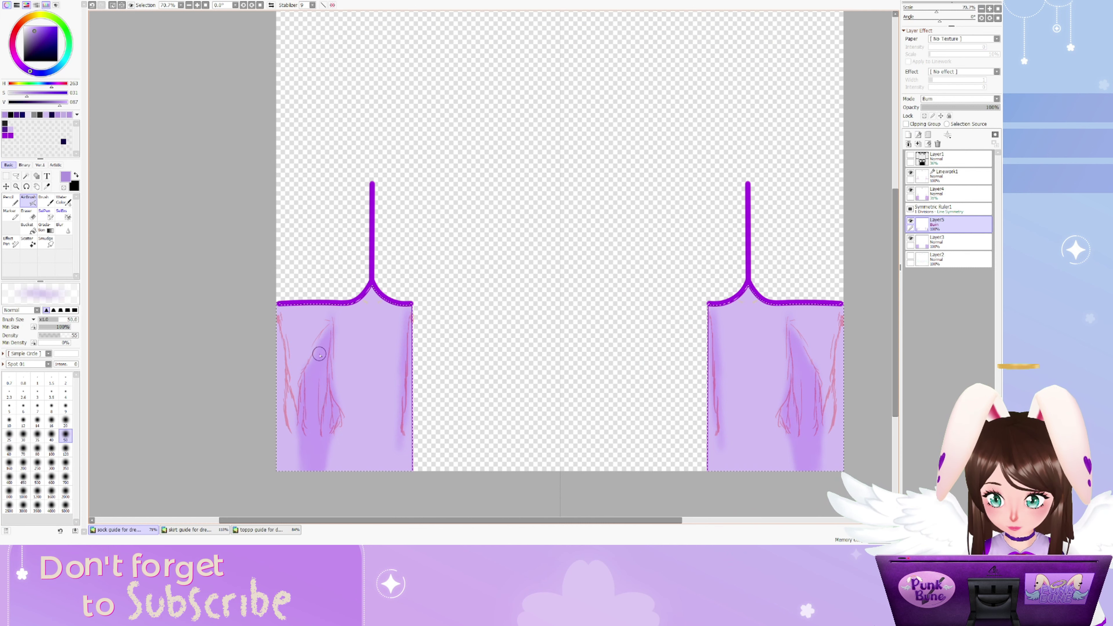
pyautogui.moveTo(291, 364); pyautogui.dragTo(290, 459)
pyautogui.moveTo(283, 333); pyautogui.dragTo(302, 420)
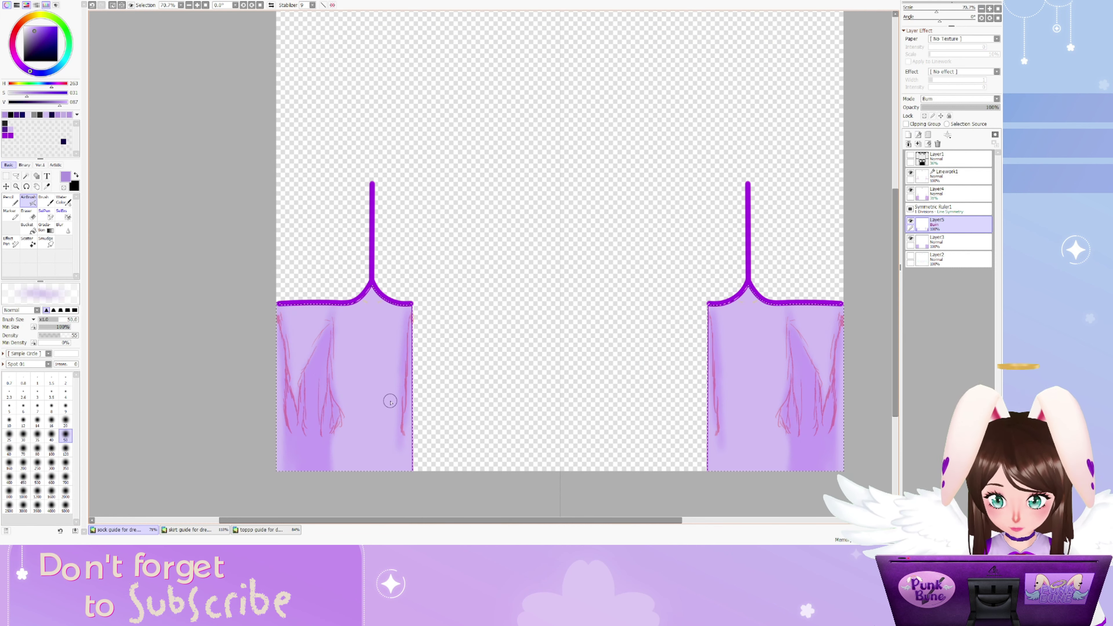
# Blur the sock fold shading near the hem, then shrink the blur brush to 50
pyautogui.press('b')
pyautogui.moveTo(281, 323); pyautogui.dragTo(316, 319)
pyautogui.moveTo(401, 334); pyautogui.dragTo(403, 453)
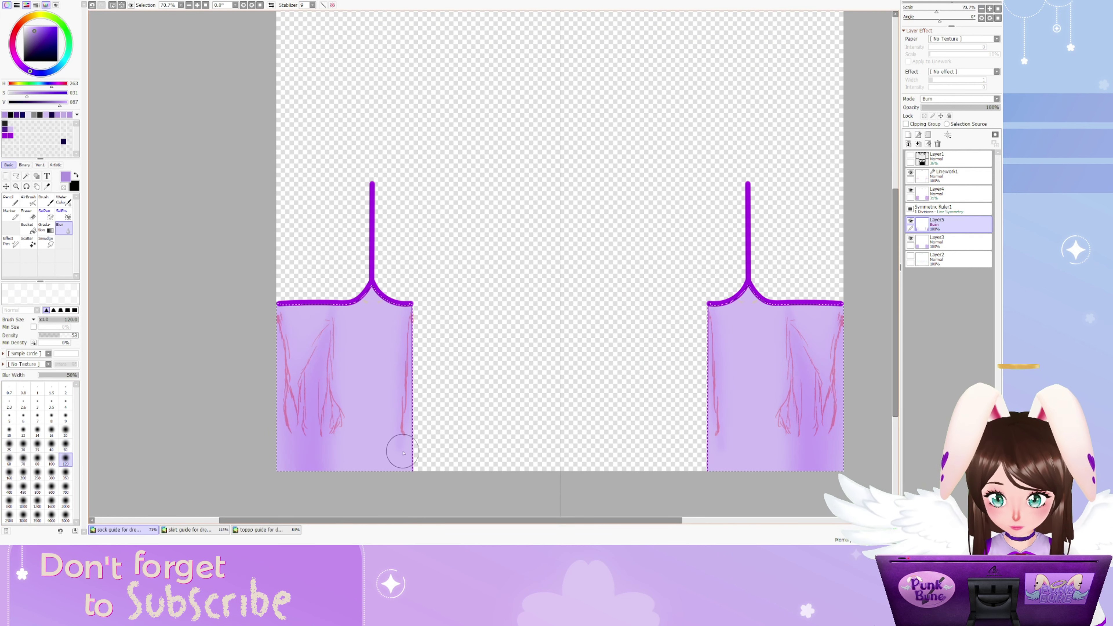
pyautogui.scroll(3, 409, 328)
pyautogui.press('[')
pyautogui.press('[')
pyautogui.press('[')
pyautogui.press('[')
pyautogui.press('[')
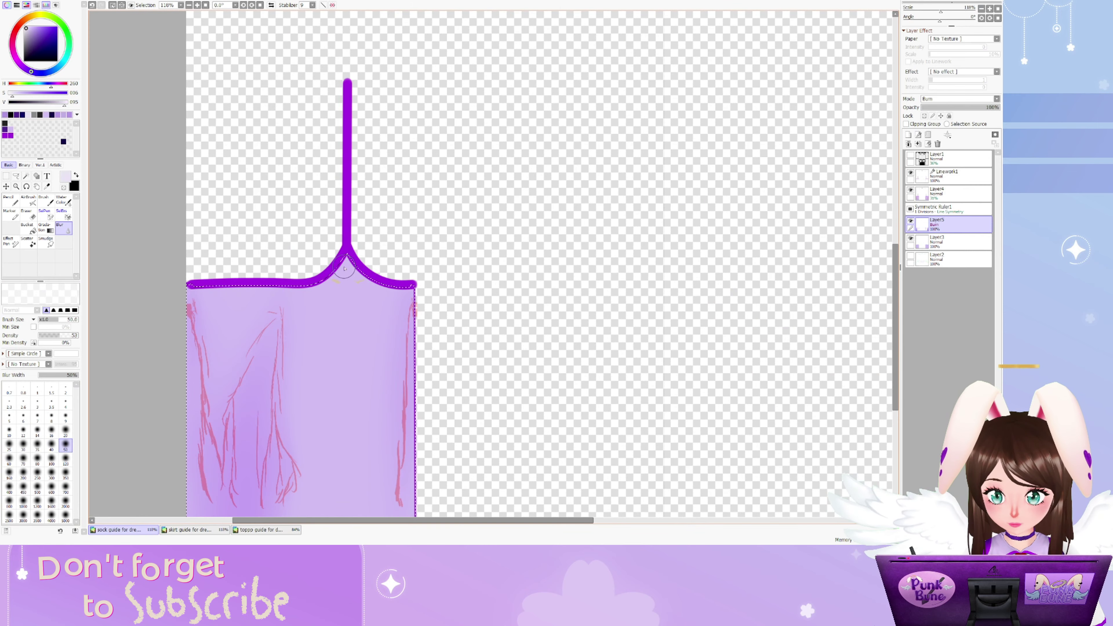
pyautogui.press('a')
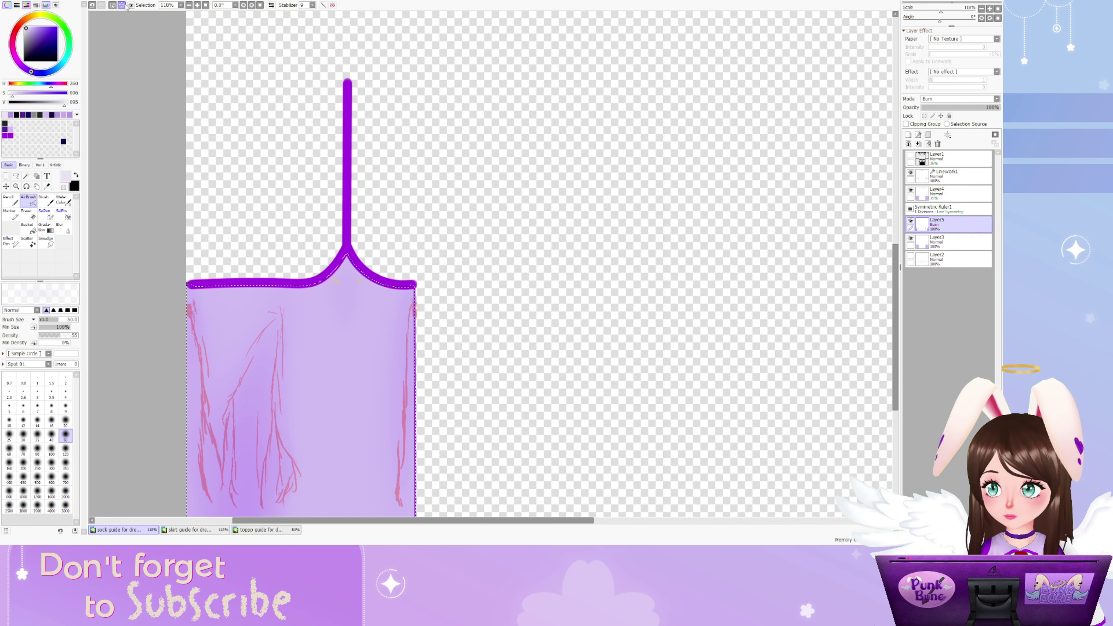
# Clip the shading layer to the socks, add a layer above, and hide the pink sketch lines
pyautogui.click(907, 124)
pyautogui.click(909, 135)
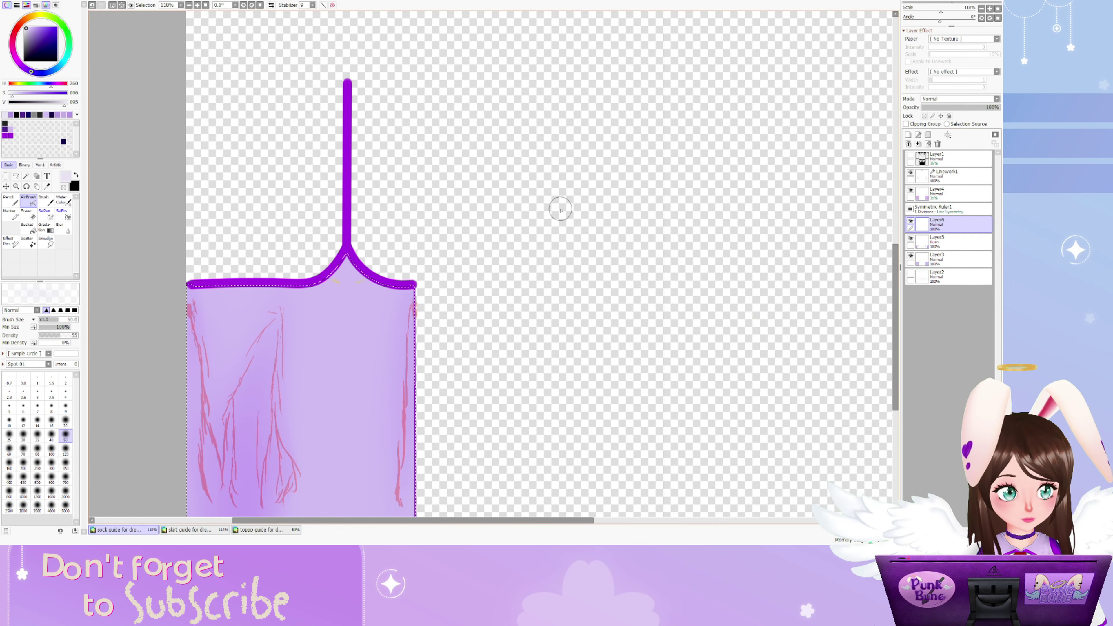
pyautogui.press('b')
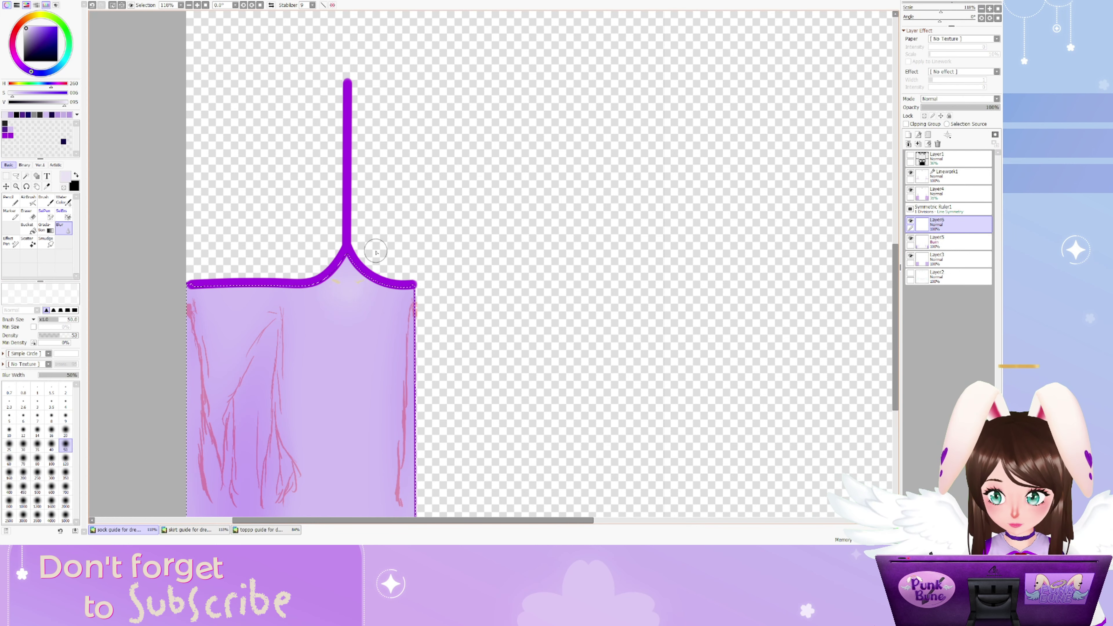
pyautogui.scroll(-5, 346, 270)
pyautogui.click(911, 190)
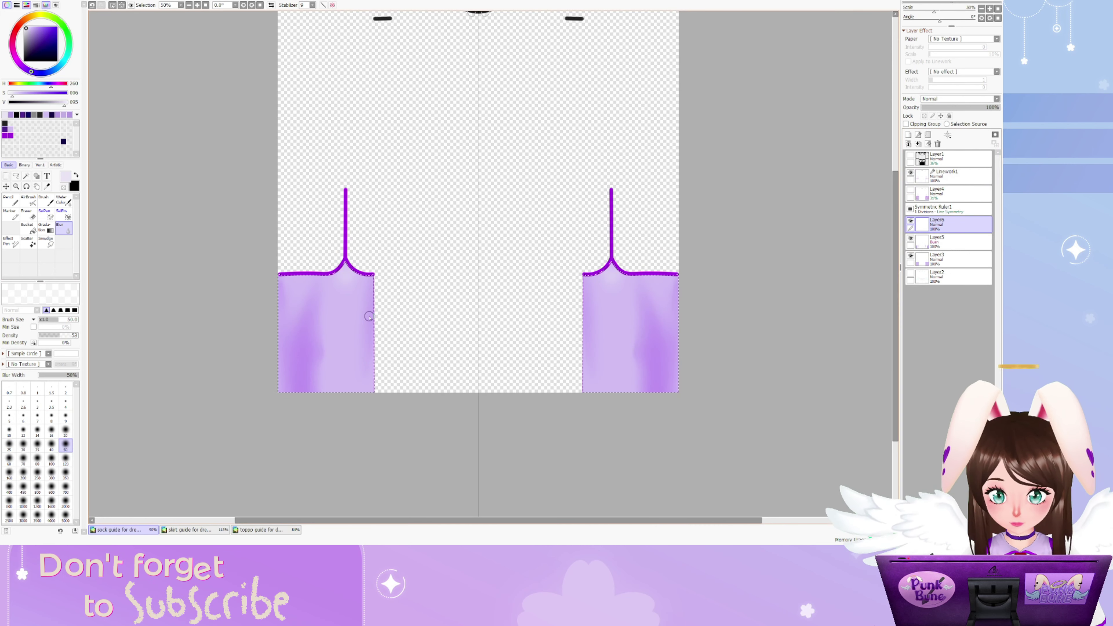
pyautogui.scroll(-1, 360, 350)
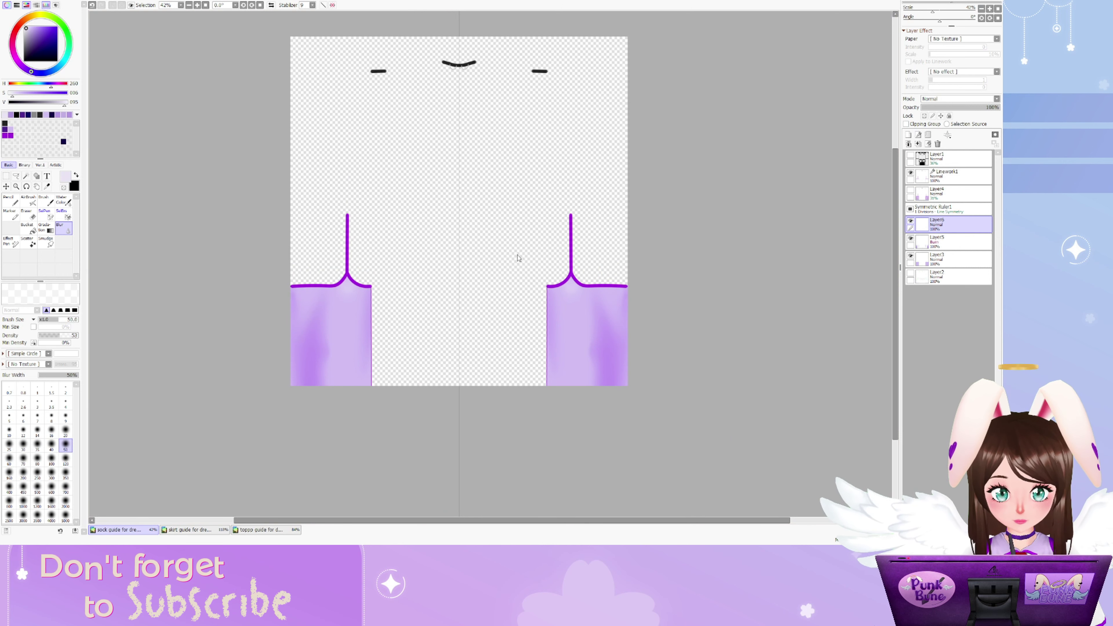
# Magic-wand both socks again and make the Burn shading layer active
pyautogui.press('w')
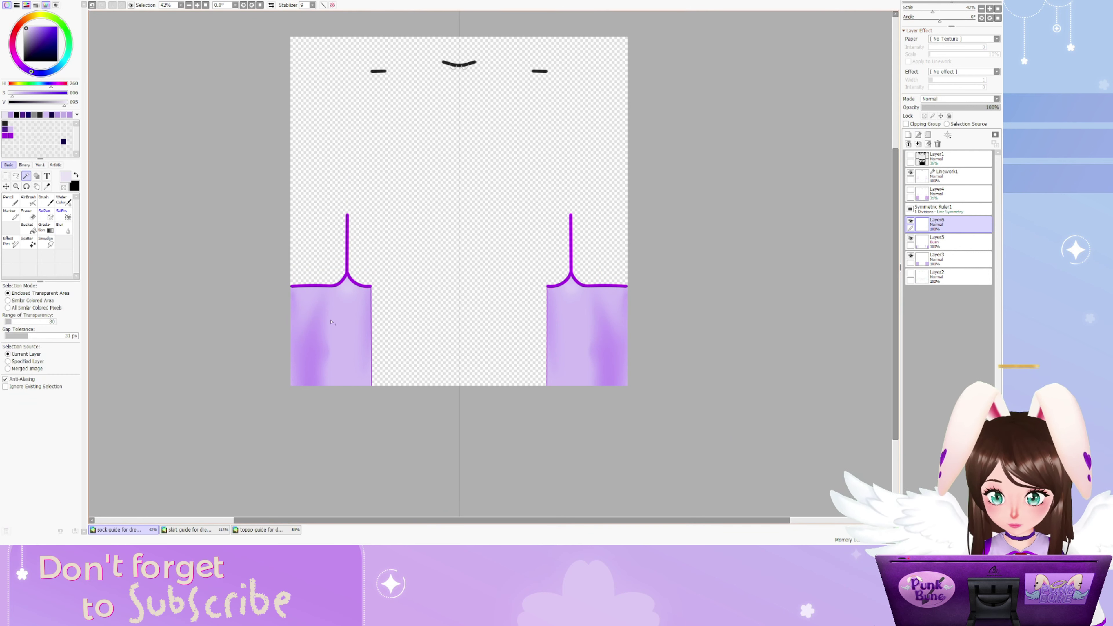
pyautogui.click(587, 334)
pyautogui.click(330, 333)
pyautogui.click(959, 240)
# Airbrush and blend darker burn shading along both socks' inner edges, checking against the UV template, then deselect
pyautogui.press('v')
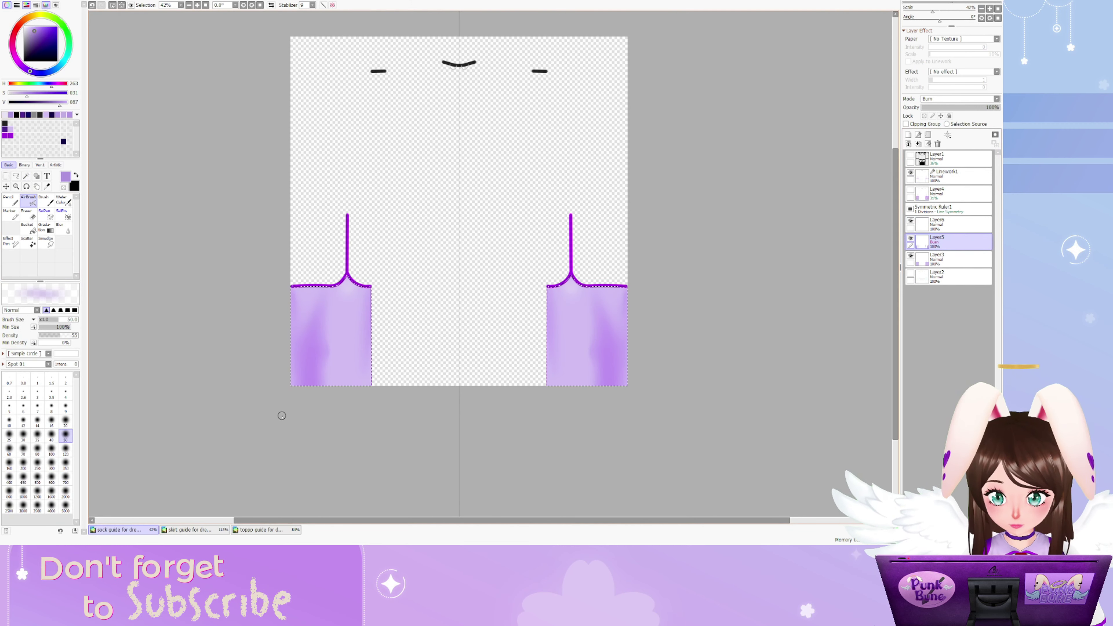
pyautogui.scroll(1, 278, 415)
pyautogui.moveTo(370, 314); pyautogui.dragTo(364, 400)
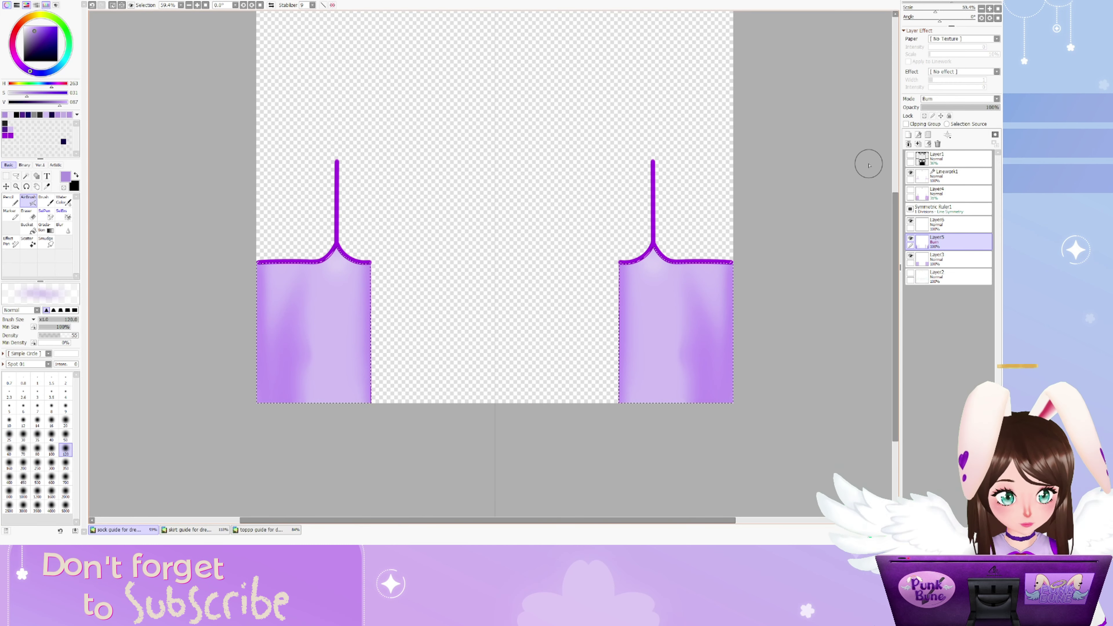
pyautogui.click(911, 155)
pyautogui.scroll(1, 302, 385)
pyautogui.press('b')
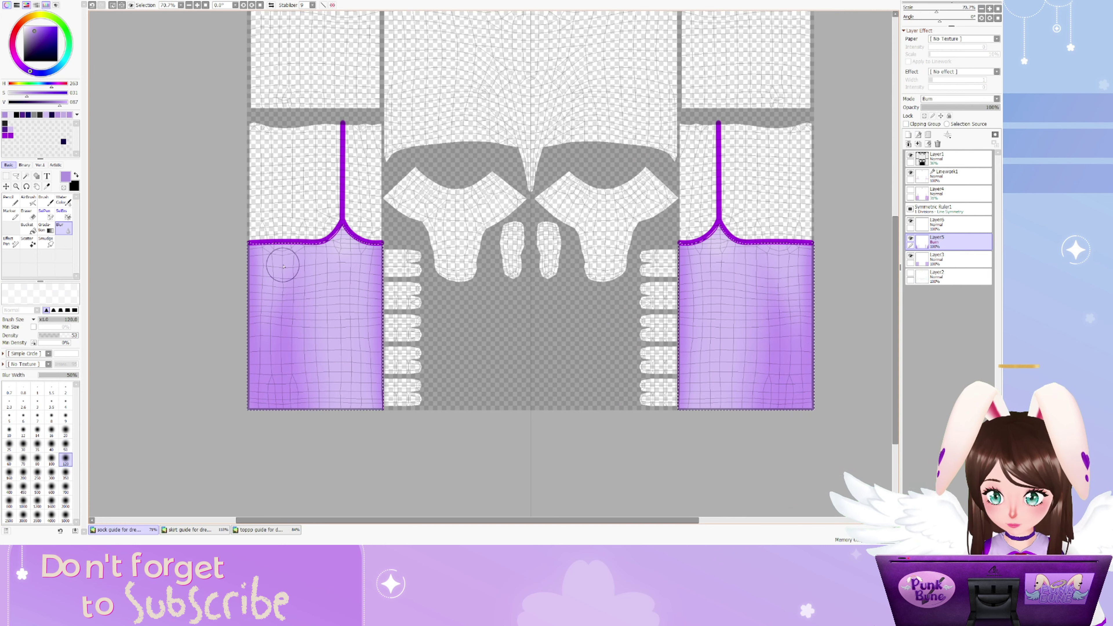
pyautogui.click(911, 155)
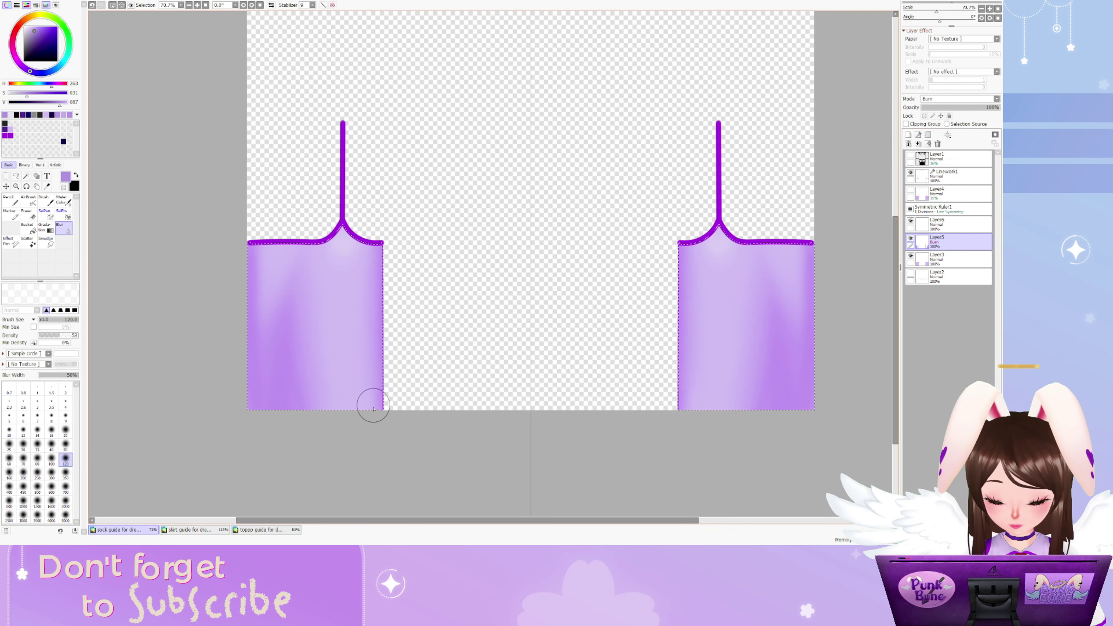
pyautogui.click(113, 5)
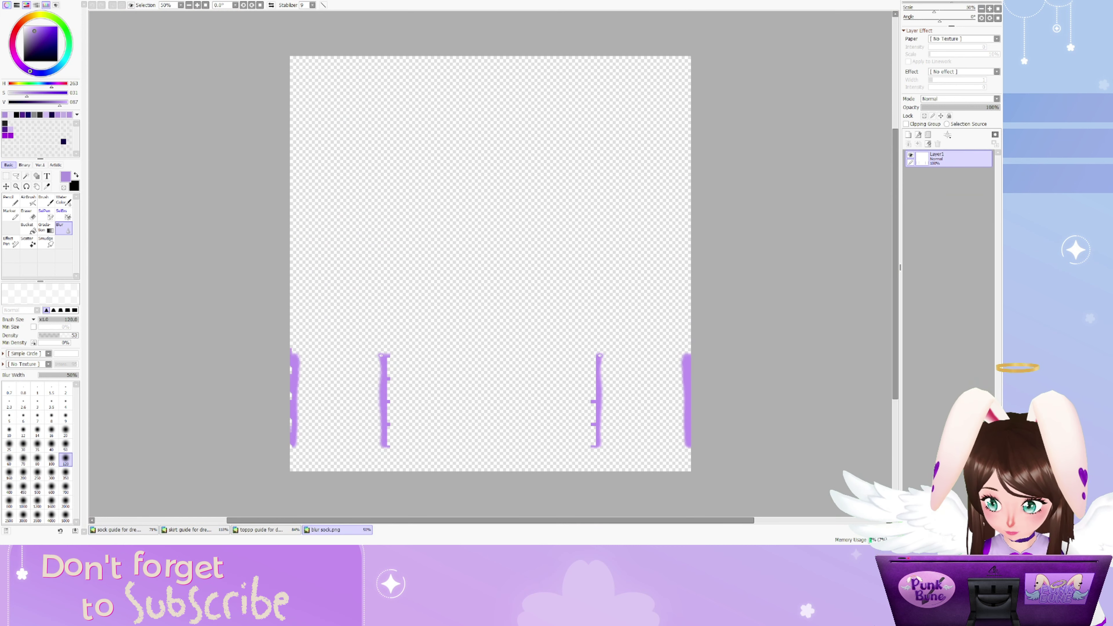
# Back on the sock guide, magic-wand both sock interiors and add a new layer above Layer7
pyautogui.click(120, 530)
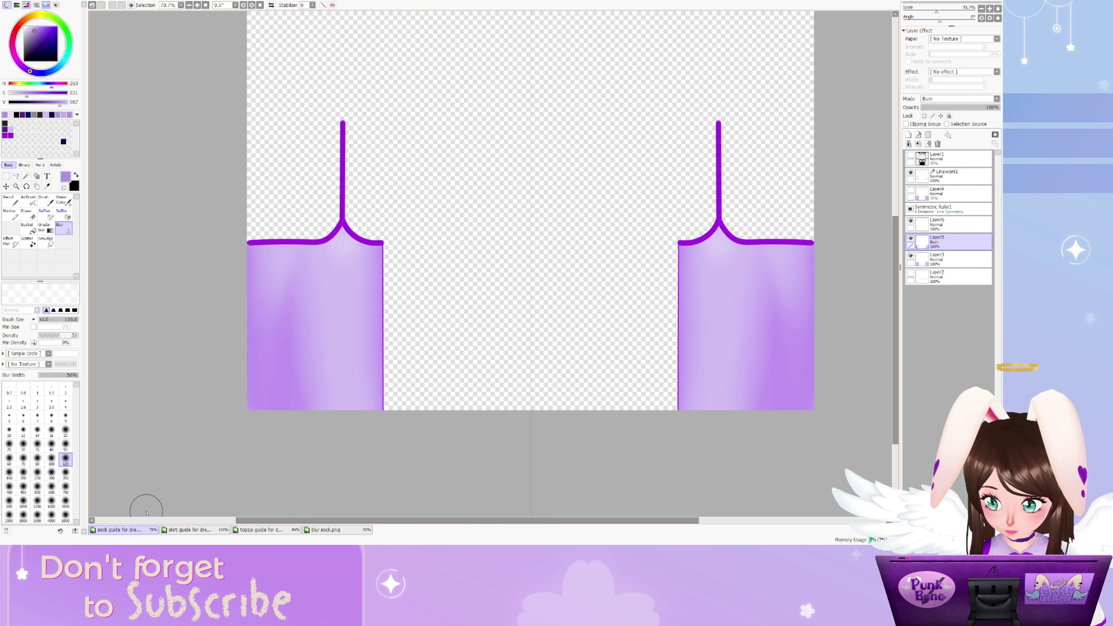
pyautogui.click(947, 175)
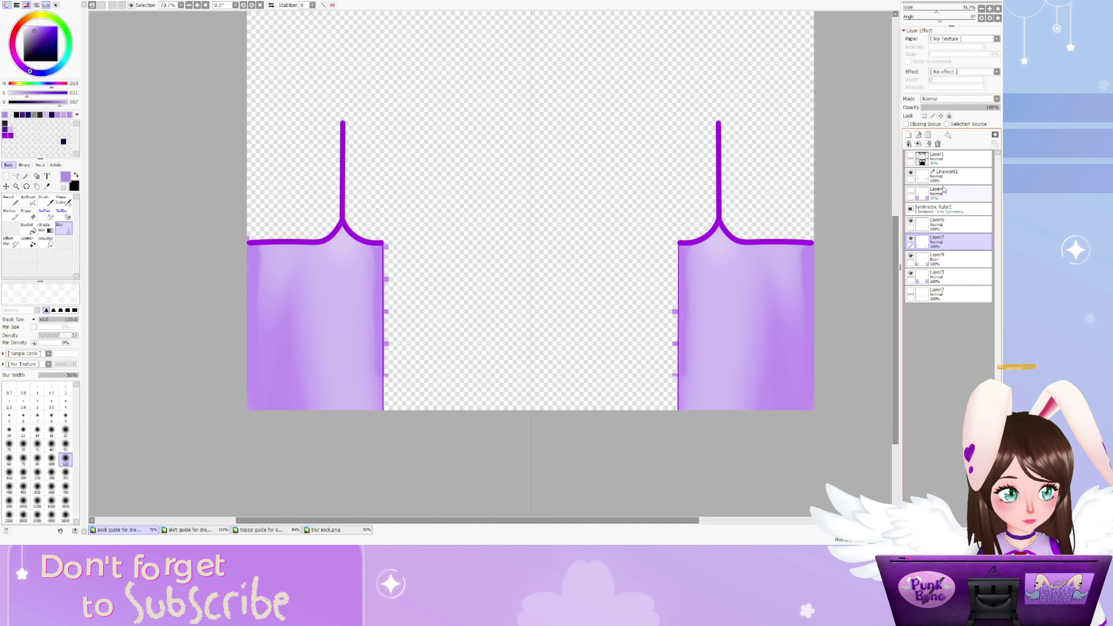
pyautogui.click(26, 176)
pyautogui.click(316, 324)
pyautogui.click(745, 324)
pyautogui.click(963, 243)
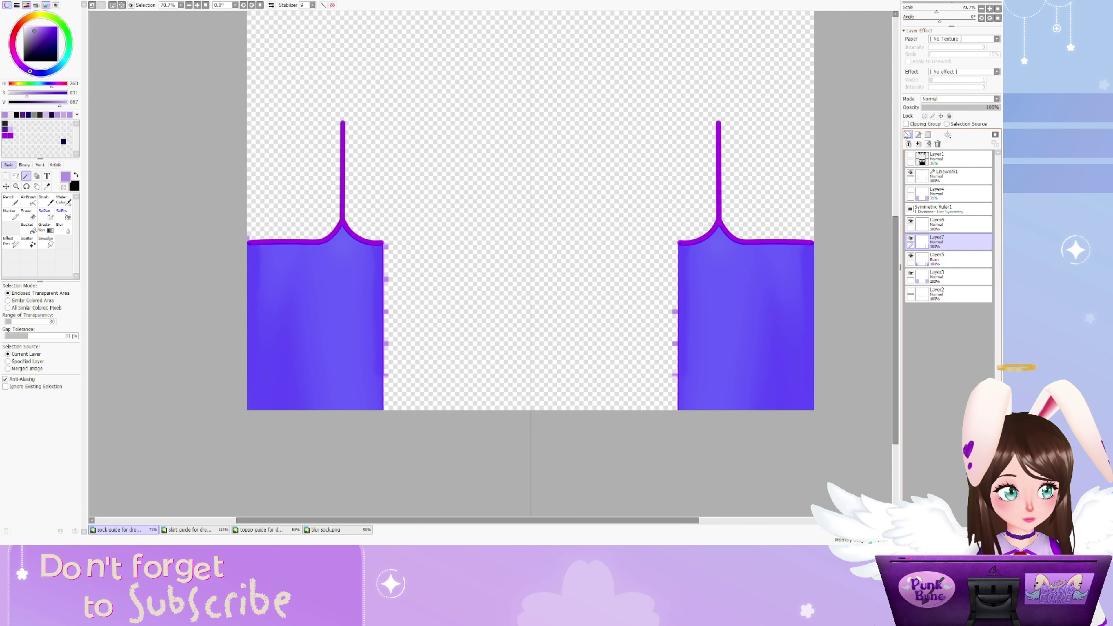
pyautogui.click(908, 135)
# Airbrush and blend soft sock shading with a size-20 brush, keeping the sock selection
pyautogui.click(29, 200)
pyautogui.scroll(2, 248, 256)
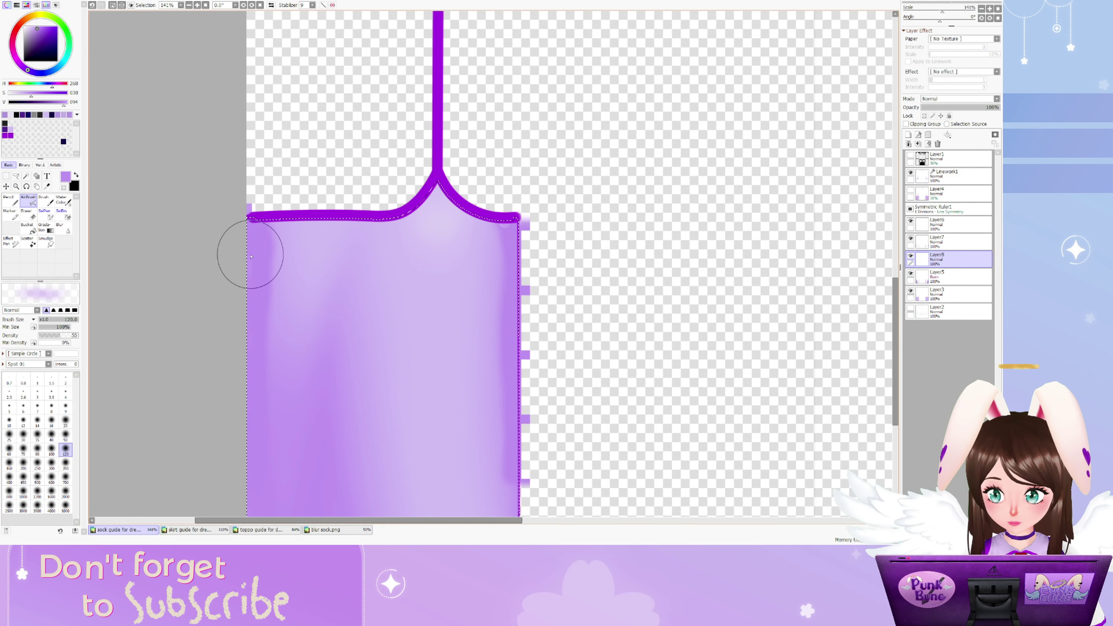
pyautogui.press('[')
pyautogui.press('[')
pyautogui.press('[')
pyautogui.press('[')
pyautogui.press('[')
pyautogui.press('[')
pyautogui.press('[')
pyautogui.press('[')
pyautogui.press('[')
pyautogui.press('[')
pyautogui.scroll(-1, 508, 217)
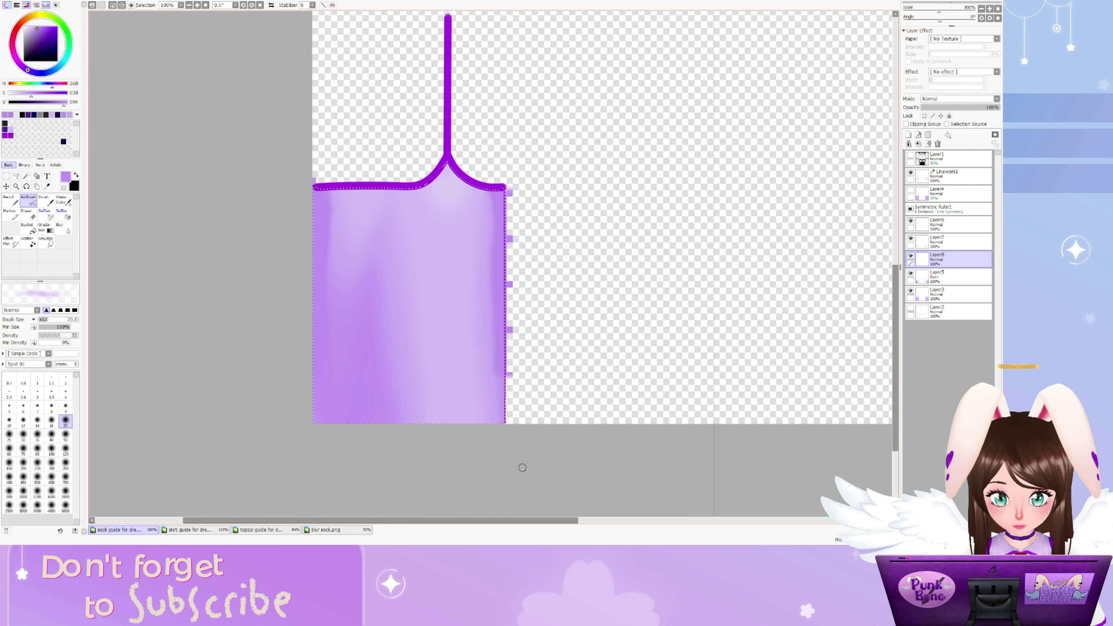
pyautogui.press('b')
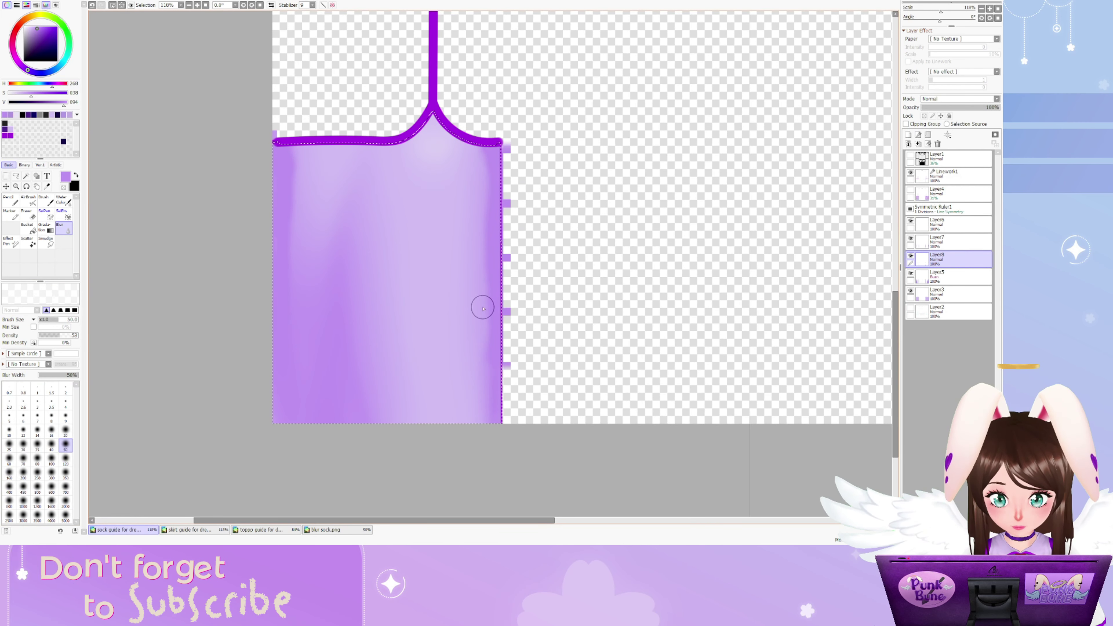
pyautogui.scroll(-5, 502, 175)
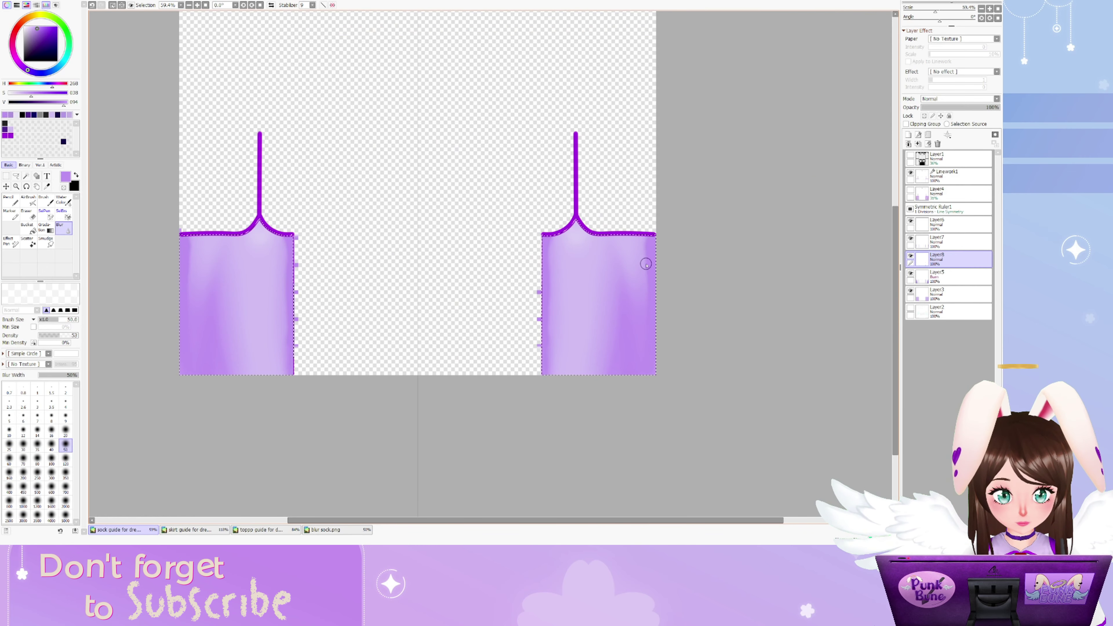
pyautogui.click(114, 5)
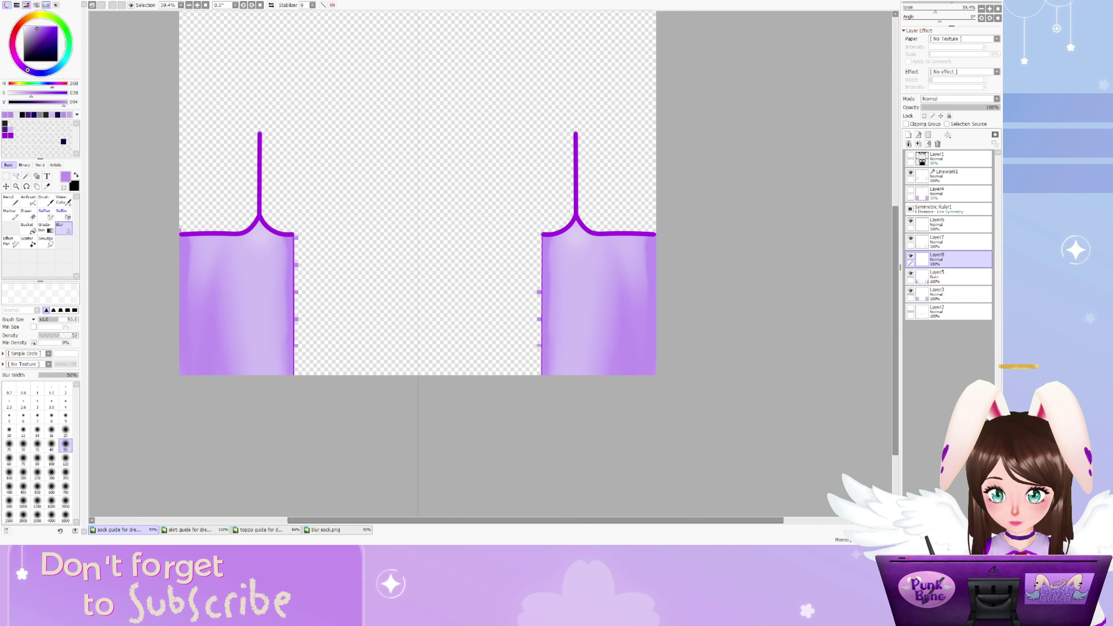
pyautogui.hotkey('ctrl', 'z')
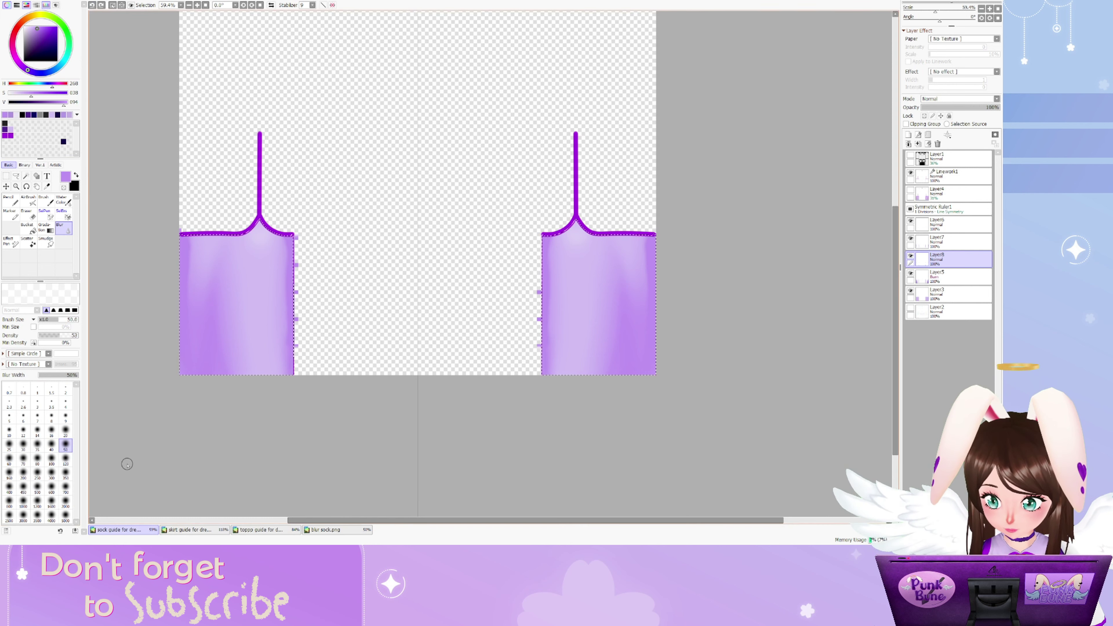
pyautogui.press('v')
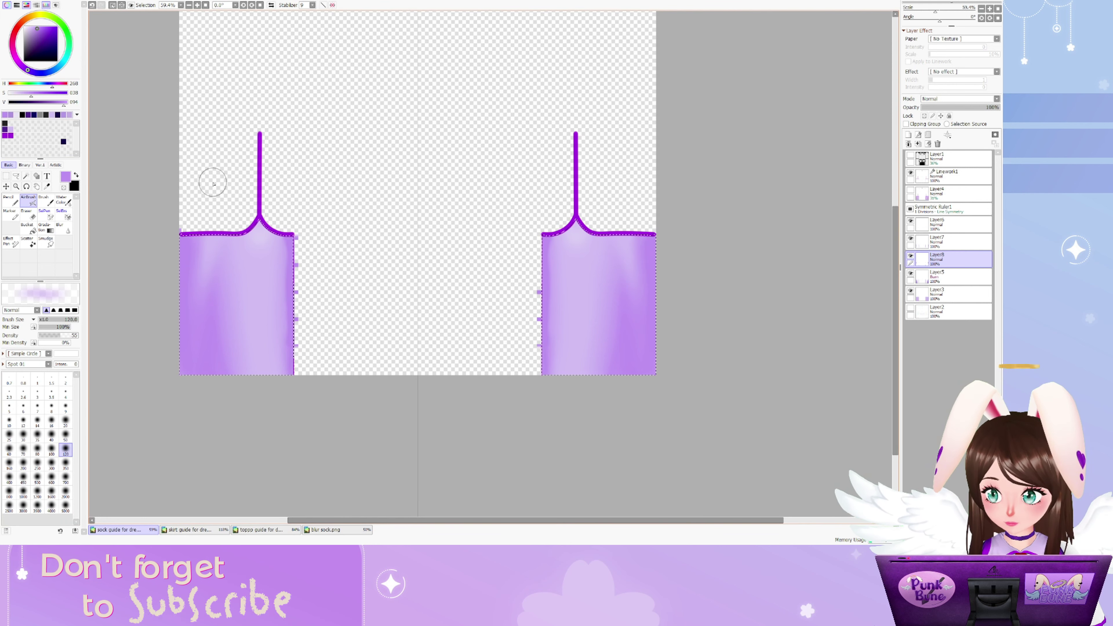
pyautogui.press('b')
# Merge Layer7 into Layer8, clear the selection, and set the eraser to size 9
pyautogui.click(938, 241)
pyautogui.click(918, 144)
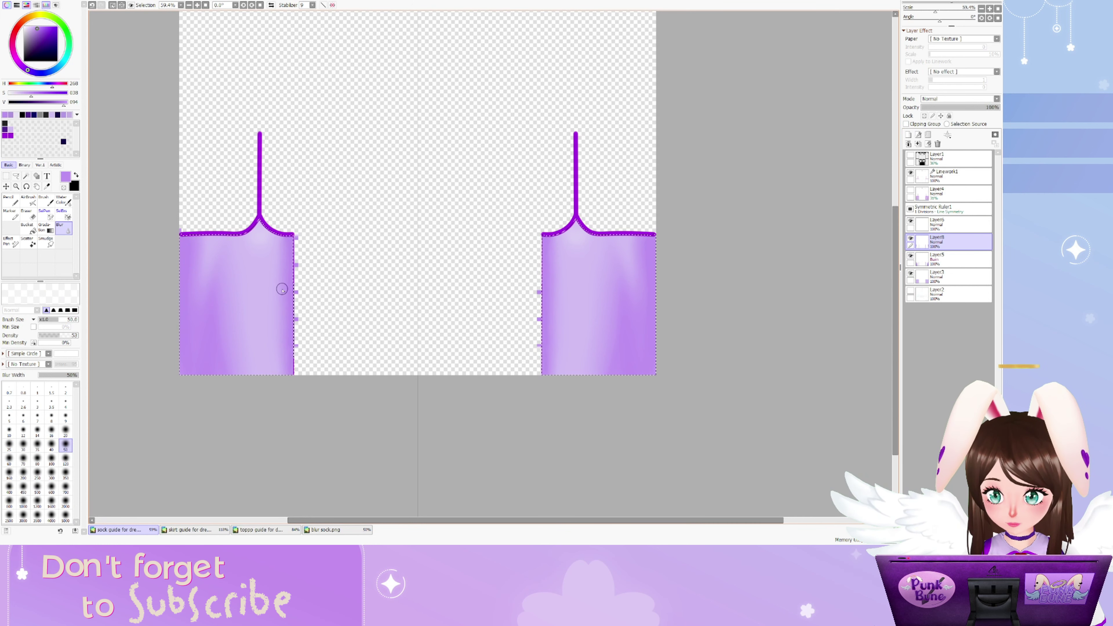
pyautogui.hotkey('ctrl', 'd')
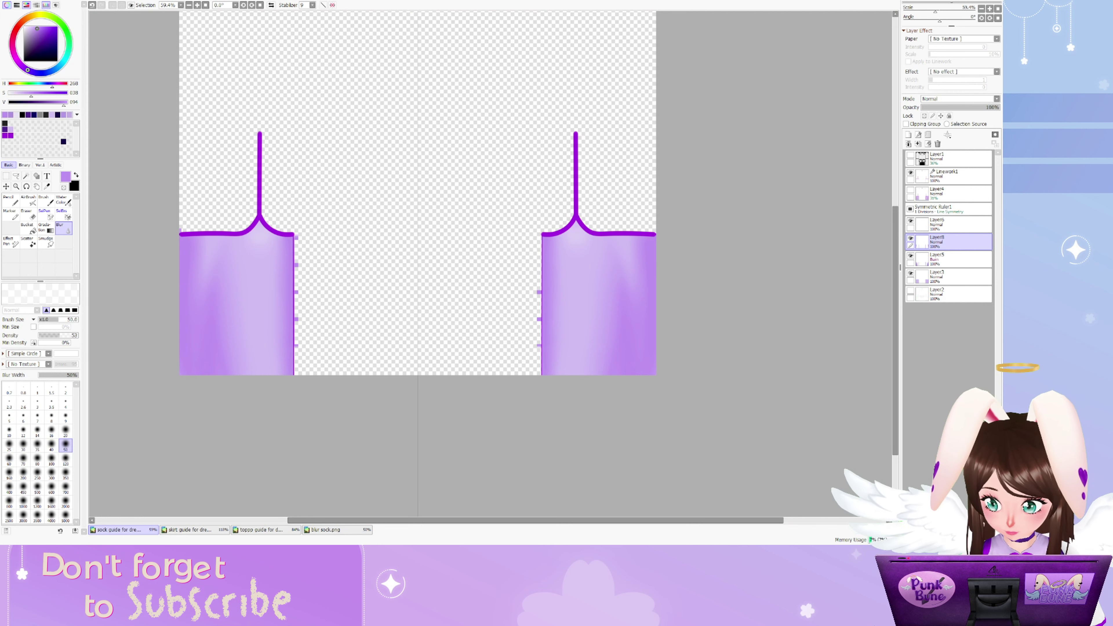
pyautogui.press('e')
pyautogui.scroll(6, 150, 210)
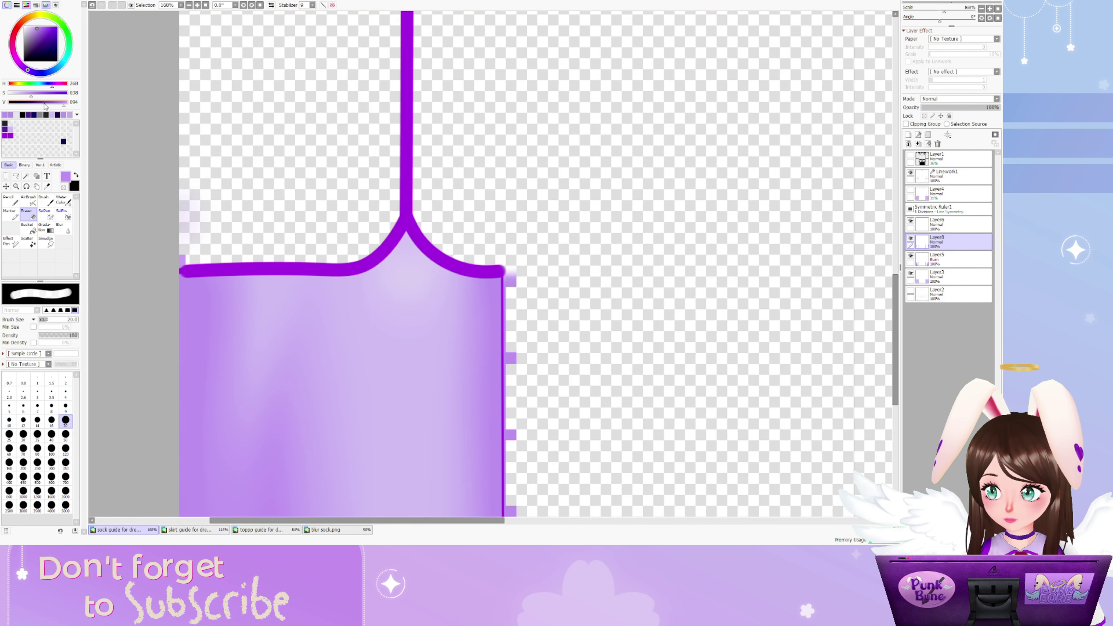
pyautogui.press('[')
pyautogui.press('[')
pyautogui.press('[')
pyautogui.press('[')
pyautogui.press('[')
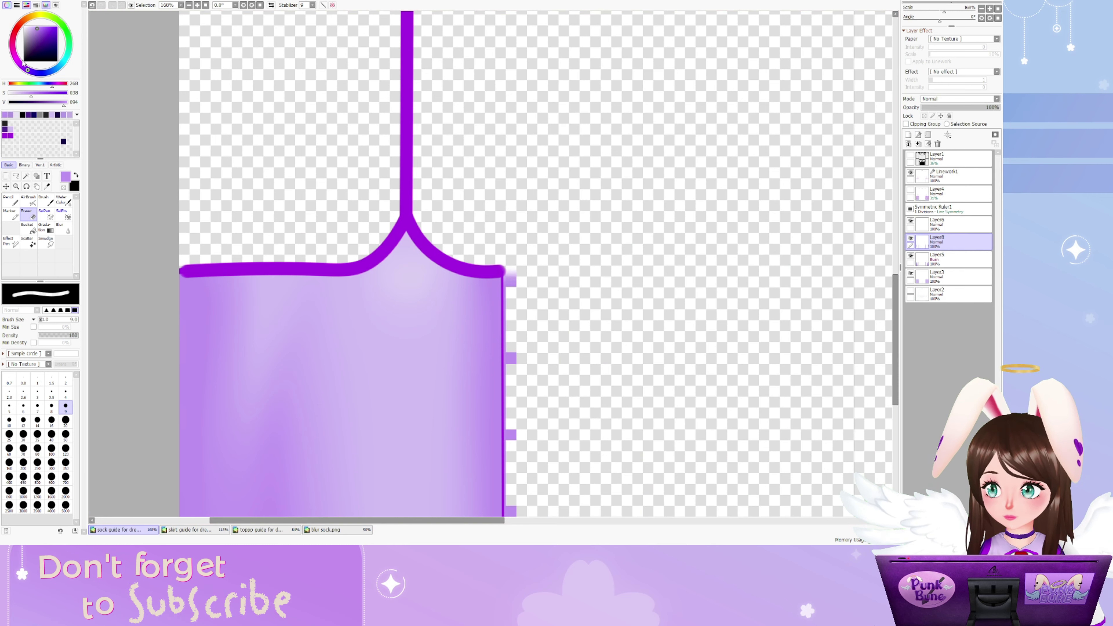
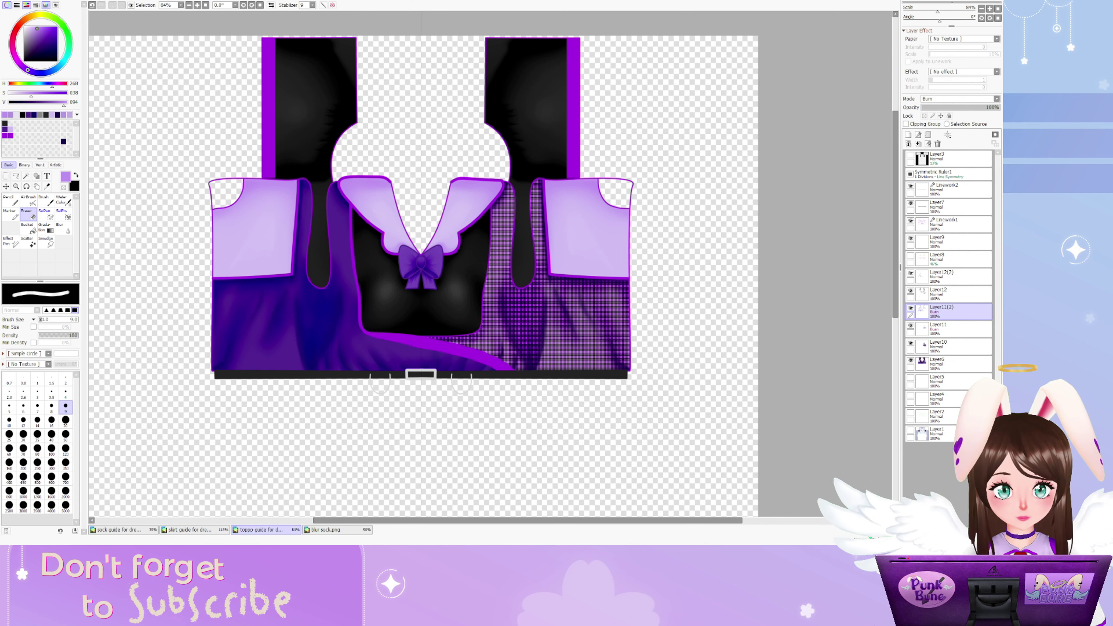
# Select the collar's Linework1 layer, undoing and redoing the last change
pyautogui.scroll(4, 349, 149)
pyautogui.click(947, 222)
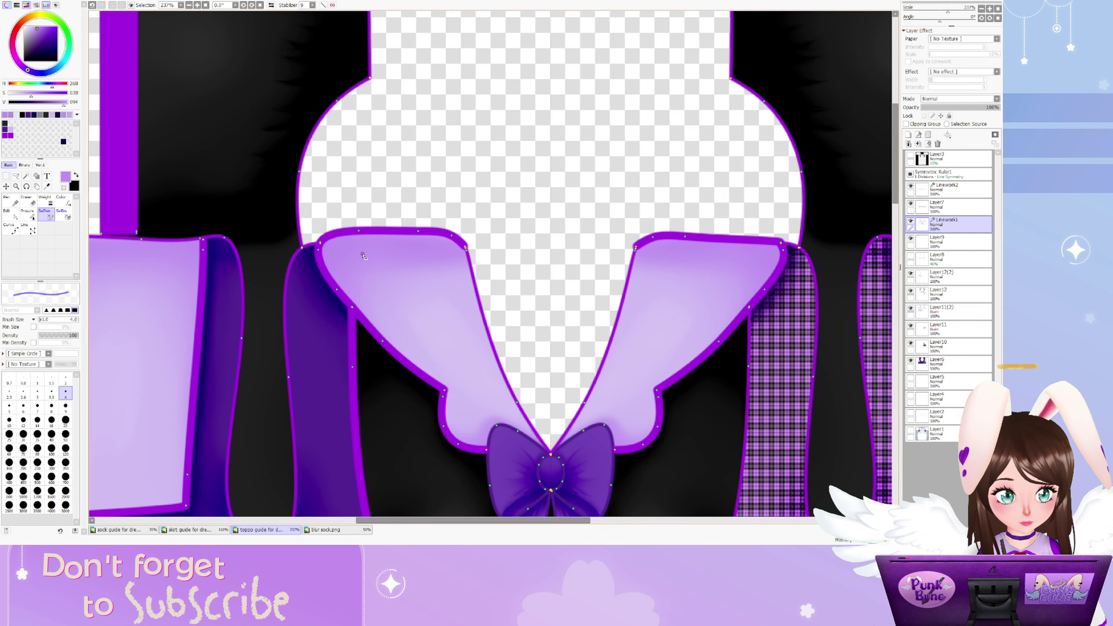
pyautogui.hotkey('ctrl', 'z')
pyautogui.hotkey('ctrl', 'z')
pyautogui.hotkey('ctrl', 'z')
pyautogui.hotkey('ctrl', 'z')
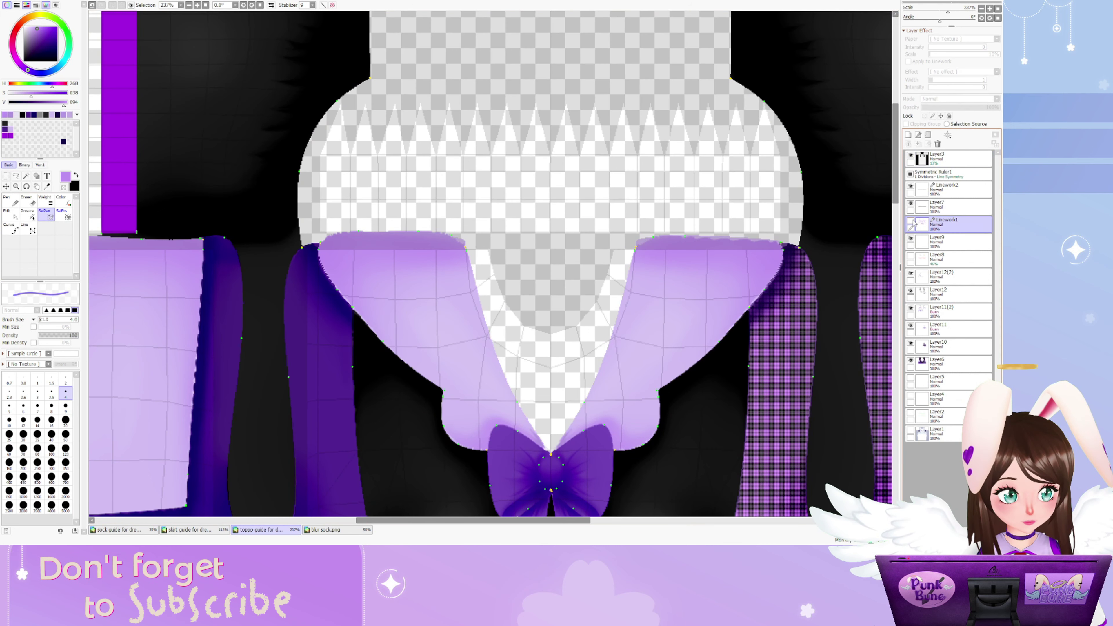
pyautogui.hotkey('ctrl', 'y')
pyautogui.hotkey('ctrl', 'y')
pyautogui.hotkey('ctrl', 'y')
pyautogui.hotkey('ctrl', 'y')
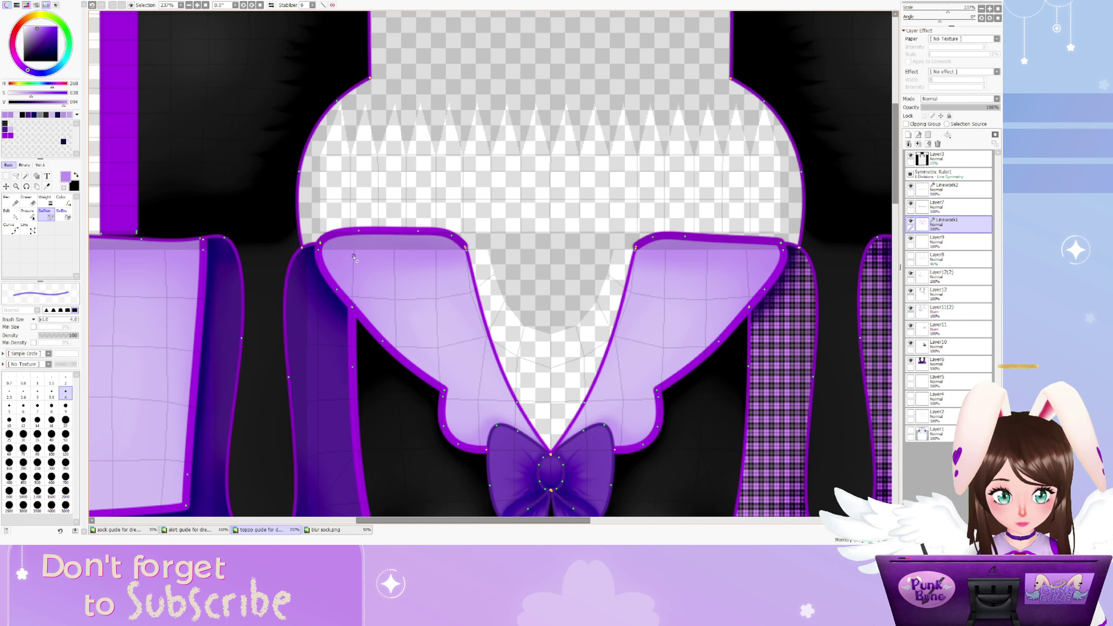
pyautogui.scroll(4, 279, 241)
# Thin the collar's top stroke with the Weight tool at size 4, then reshape its curve
pyautogui.click(44, 201)
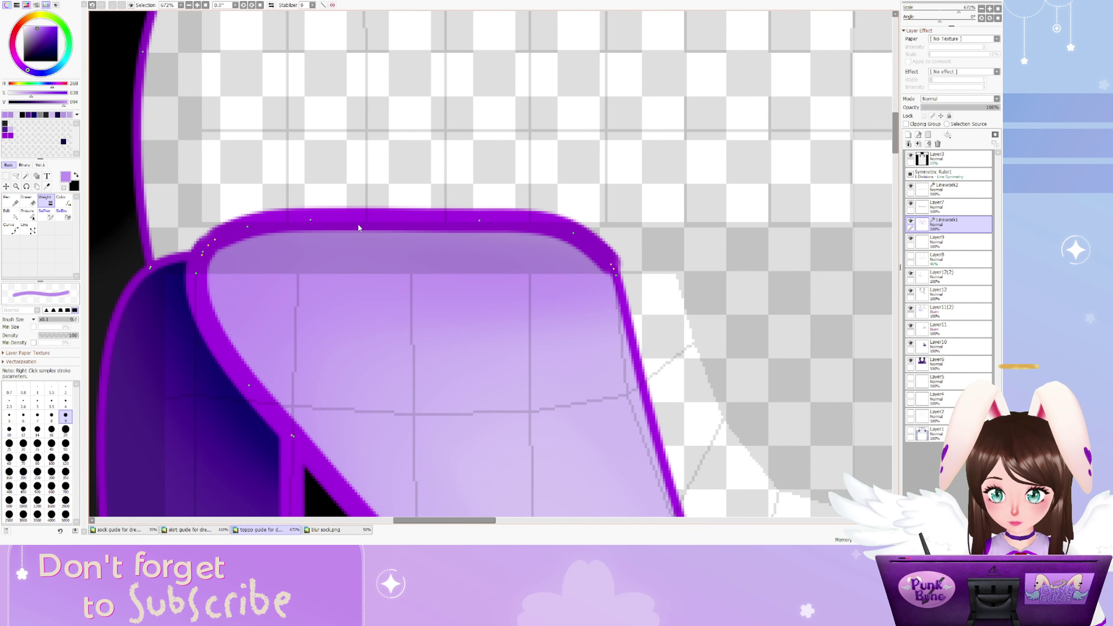
pyautogui.click(65, 401)
pyautogui.click(394, 222)
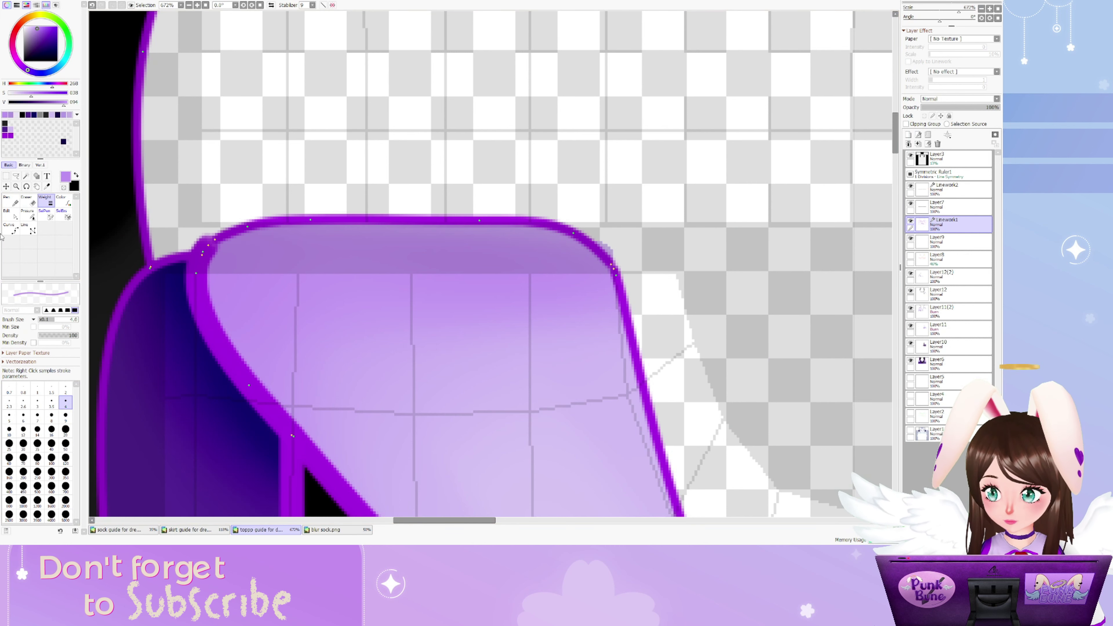
pyautogui.click(9, 215)
pyautogui.moveTo(480, 220); pyautogui.dragTo(476, 240)
pyautogui.moveTo(310, 219)
pyautogui.mouseDown()
pyautogui.moveTo(307, 235)
pyautogui.moveTo(245, 239)
pyautogui.mouseUp()
# Erase the Layer11(2) burn haze above the collar's top stroke
pyautogui.click(911, 309)
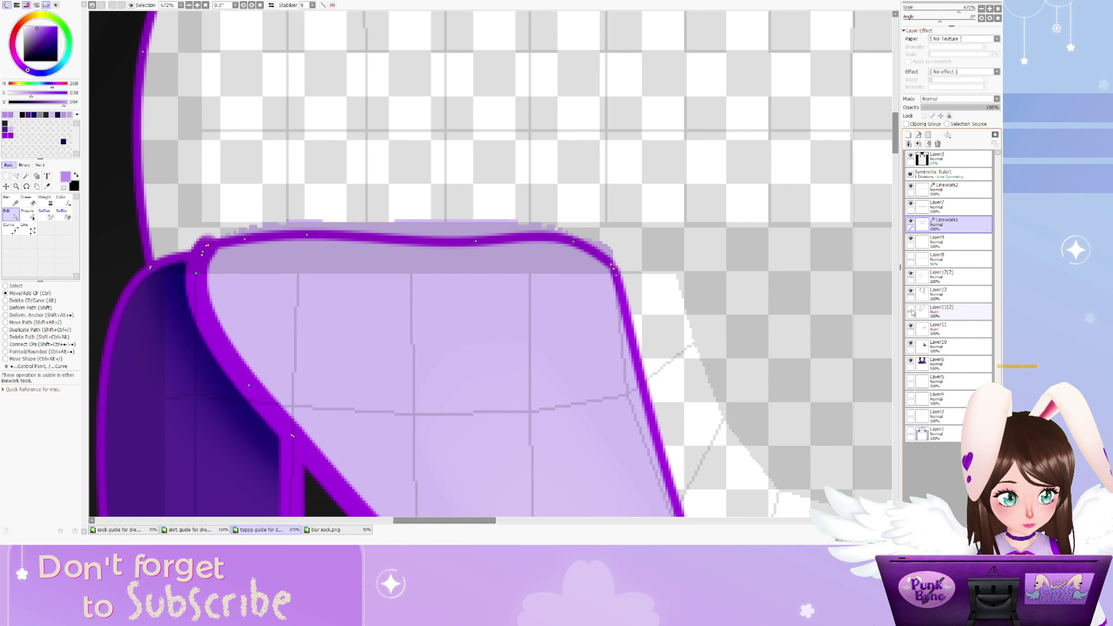
pyautogui.click(911, 309)
pyautogui.click(943, 363)
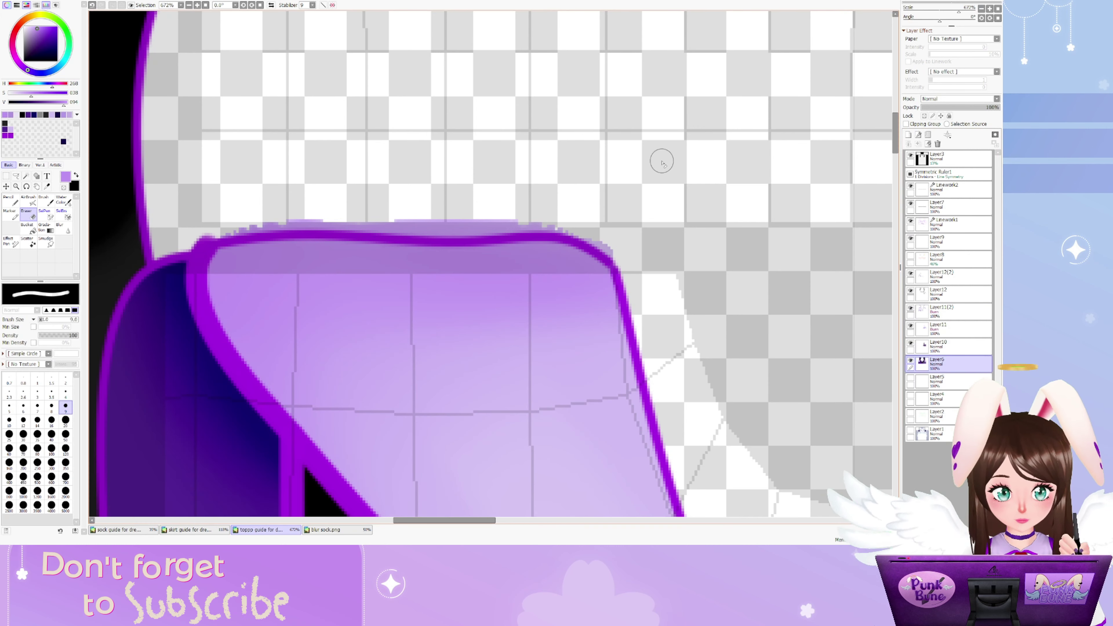
pyautogui.keyDown('ctrl'); pyautogui.keyDown('shift'); pyautogui.click(530, 217); pyautogui.keyUp('shift'); pyautogui.keyUp('ctrl')
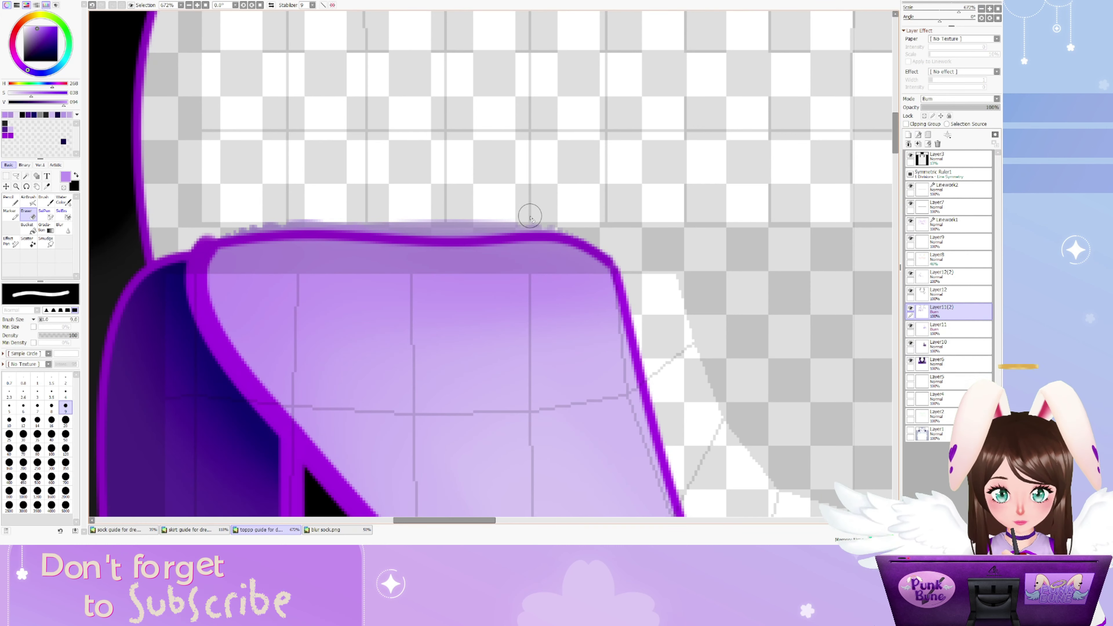
pyautogui.moveTo(531, 217)
pyautogui.mouseDown()
pyautogui.moveTo(329, 215)
pyautogui.moveTo(577, 216)
pyautogui.mouseUp()
# Return to the linework layer and straighten the strap's top purple stroke
pyautogui.keyDown('ctrl'); pyautogui.keyDown('shift'); pyautogui.click(748, 285); pyautogui.keyUp('shift'); pyautogui.keyUp('ctrl')
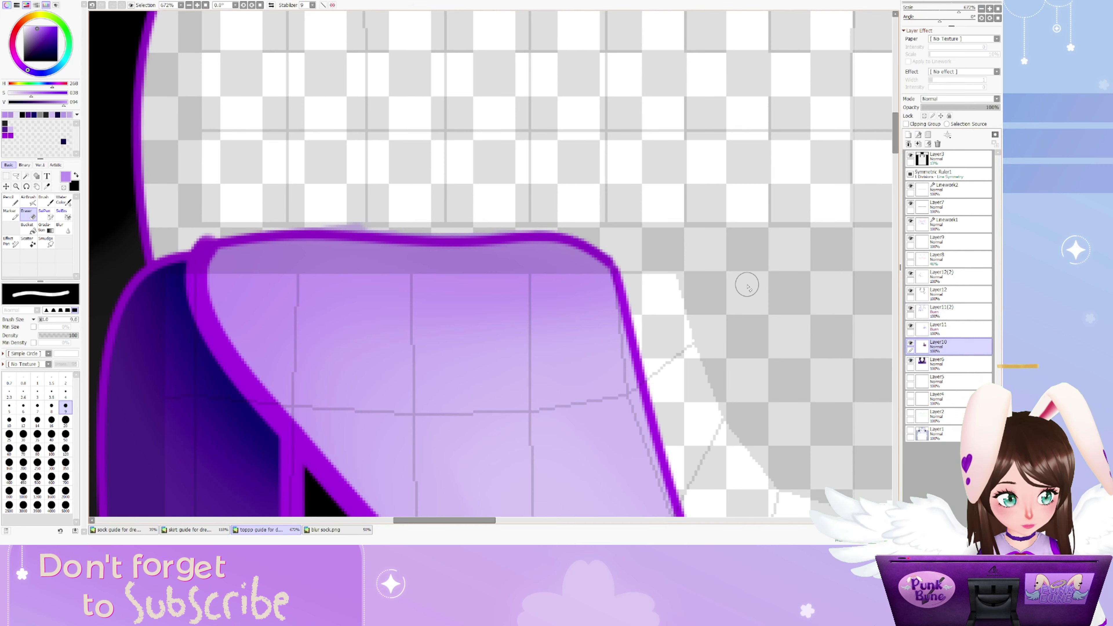
pyautogui.keyDown('ctrl'); pyautogui.keyDown('shift'); pyautogui.click(364, 219); pyautogui.keyUp('shift'); pyautogui.keyUp('ctrl')
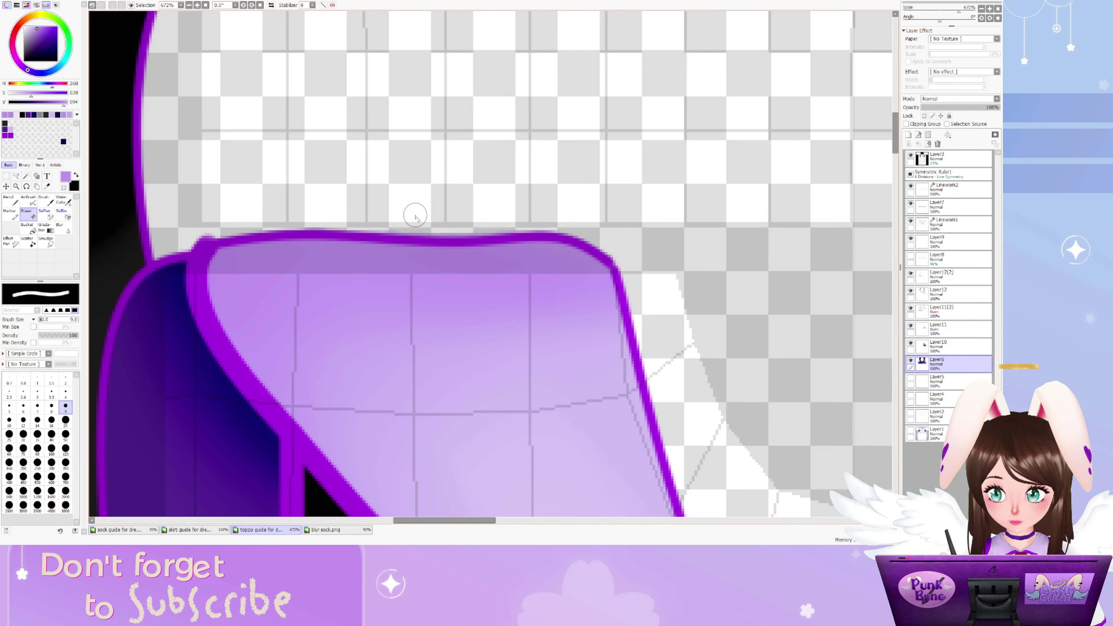
pyautogui.scroll(-5, 415, 217)
pyautogui.scroll(5, 497, 311)
pyautogui.keyDown('ctrl'); pyautogui.keyDown('shift'); pyautogui.click(428, 262); pyautogui.keyUp('shift'); pyautogui.keyUp('ctrl')
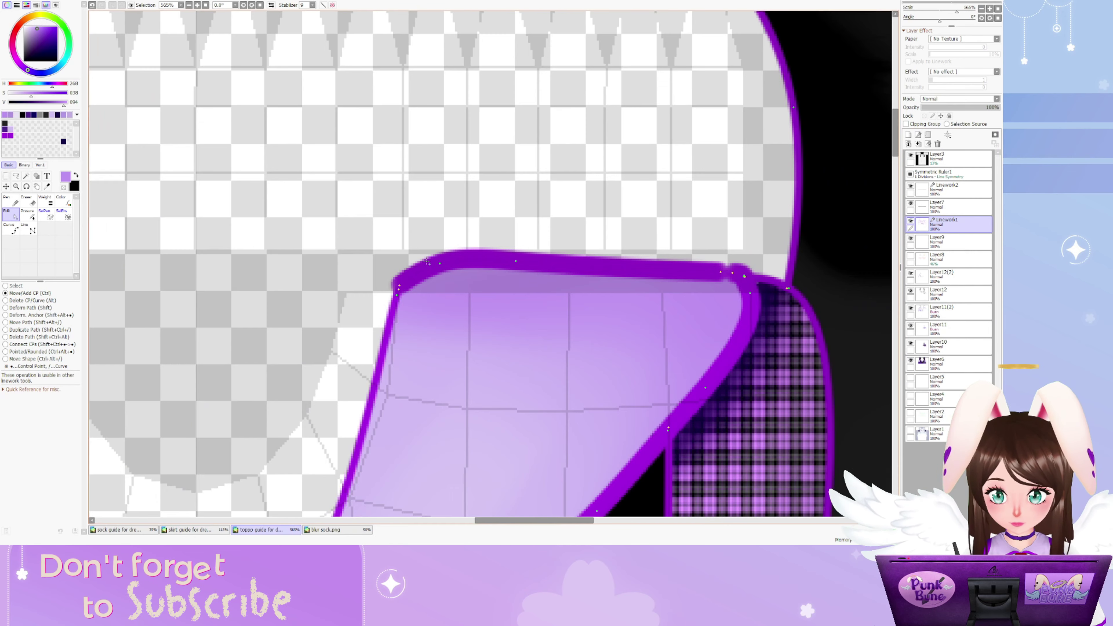
pyautogui.scroll(1, 428, 262)
pyautogui.moveTo(551, 262); pyautogui.dragTo(547, 265)
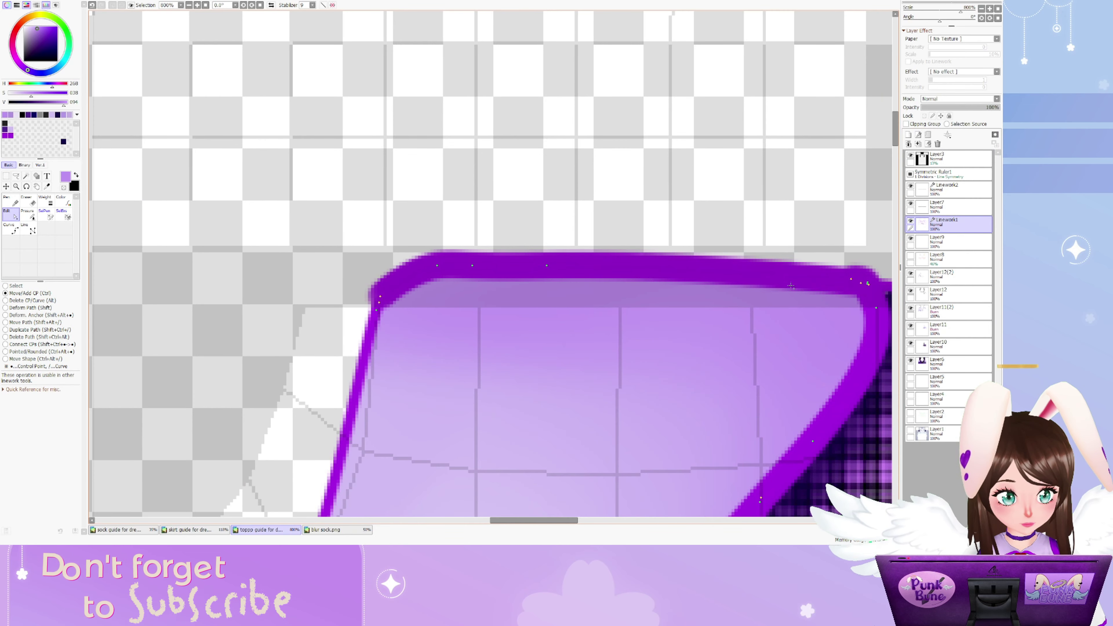
pyautogui.scroll(-6, 791, 285)
pyautogui.scroll(-2, 791, 286)
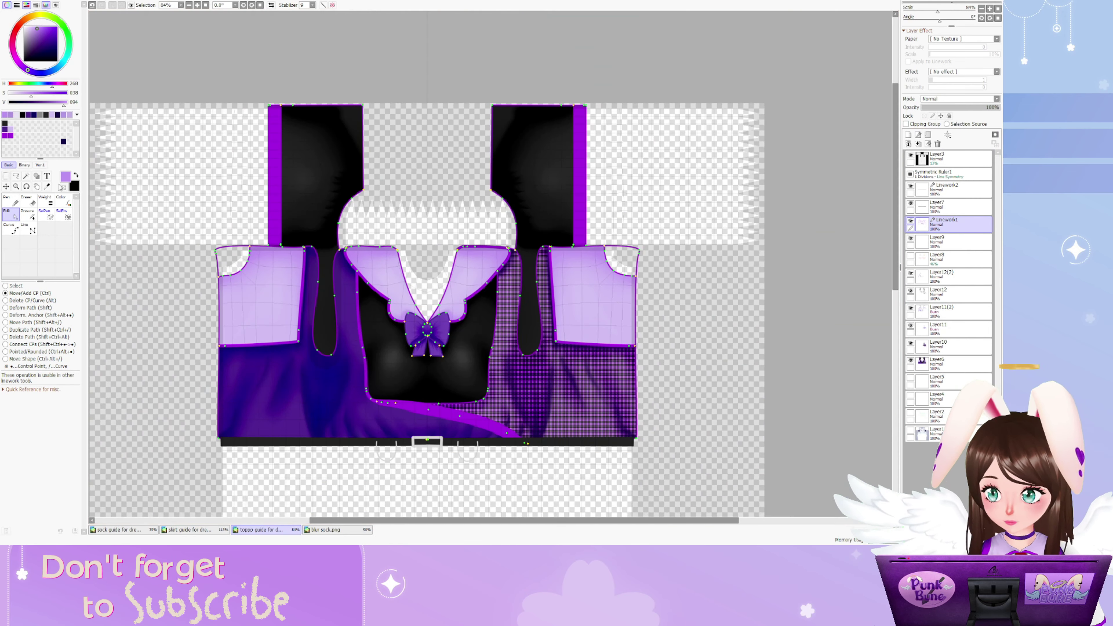
# Hide the Layer3 guide overlay and choose the Color linework tool
pyautogui.click(910, 157)
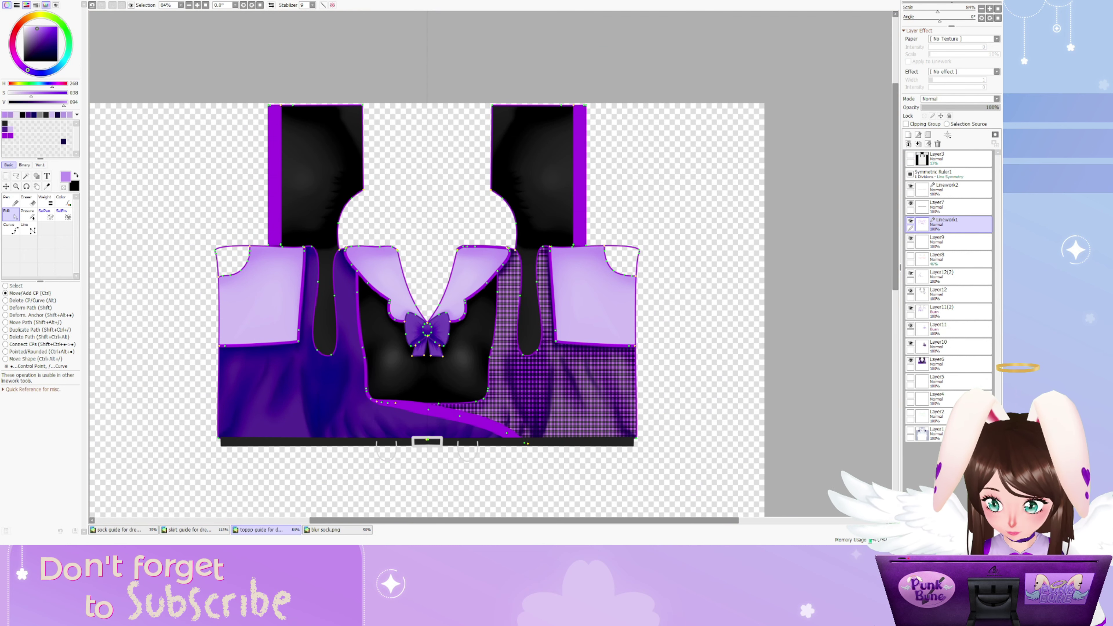
pyautogui.click(62, 201)
pyautogui.scroll(7, 451, 183)
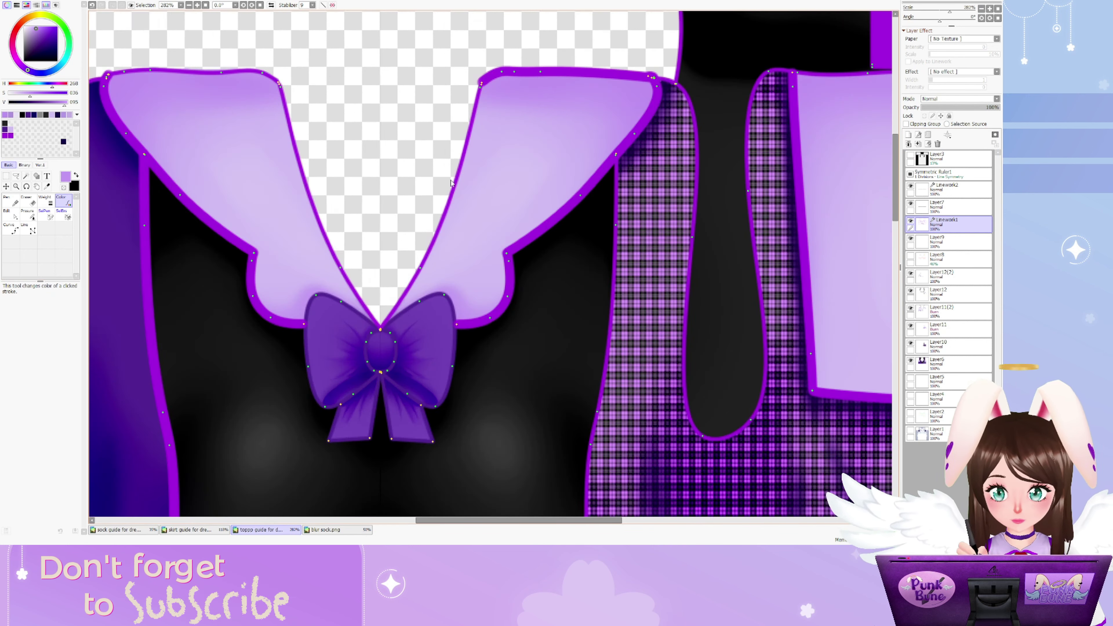
pyautogui.scroll(-1, 757, 201)
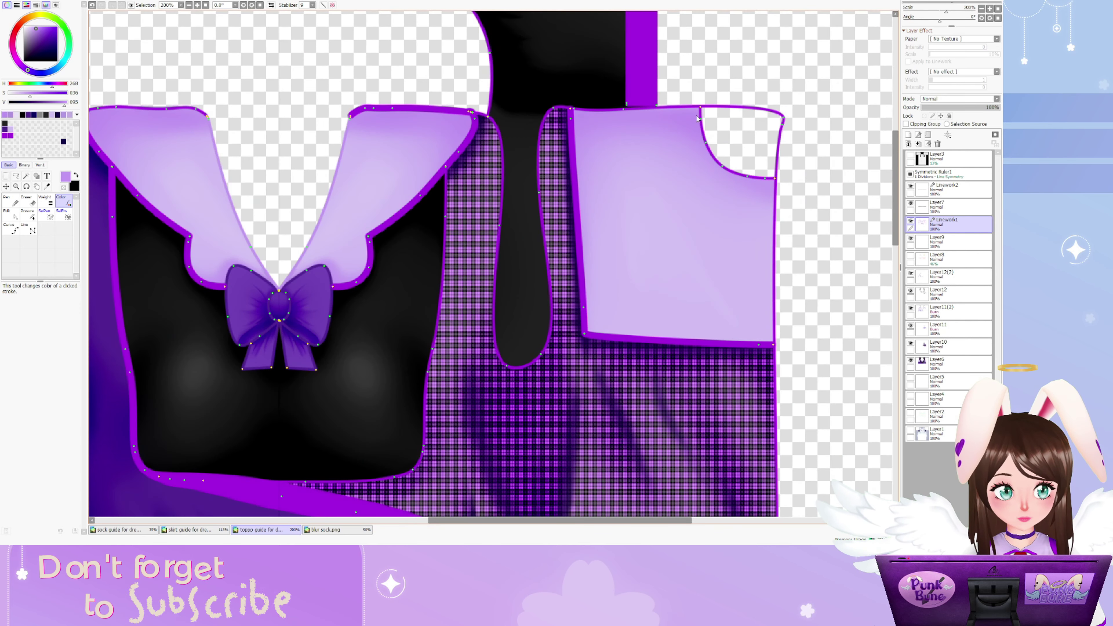
pyautogui.scroll(-2, 697, 117)
pyautogui.scroll(6, 567, 263)
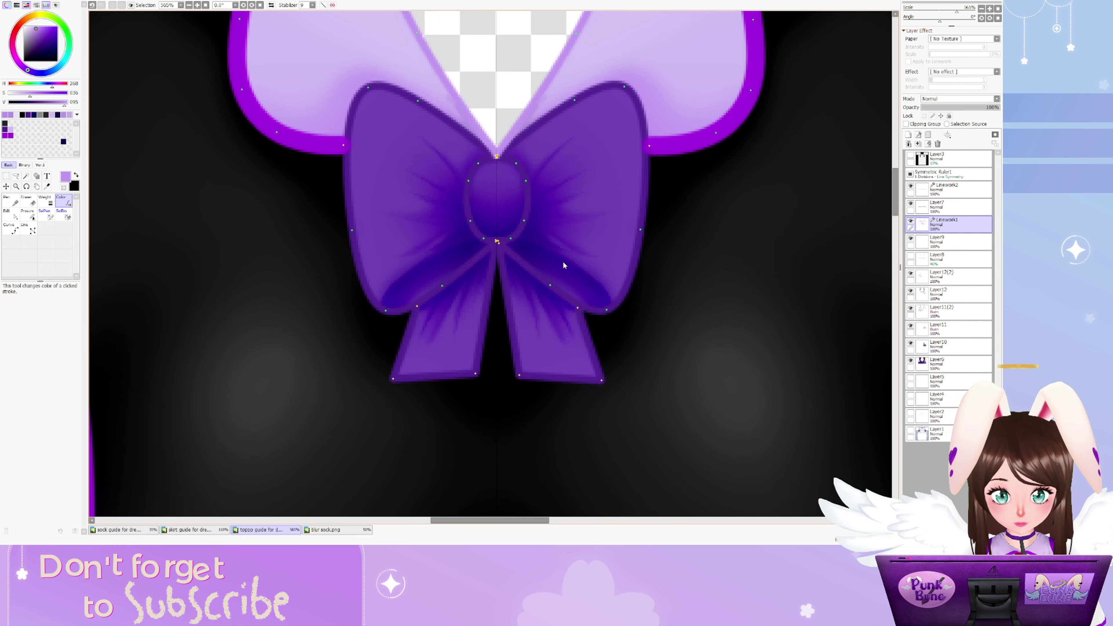
# Recolour the bow's knot, wing and tail outline strokes dark indigo
pyautogui.keyDown('alt'); pyautogui.click(567, 263); pyautogui.keyUp('alt')
pyautogui.click(468, 199)
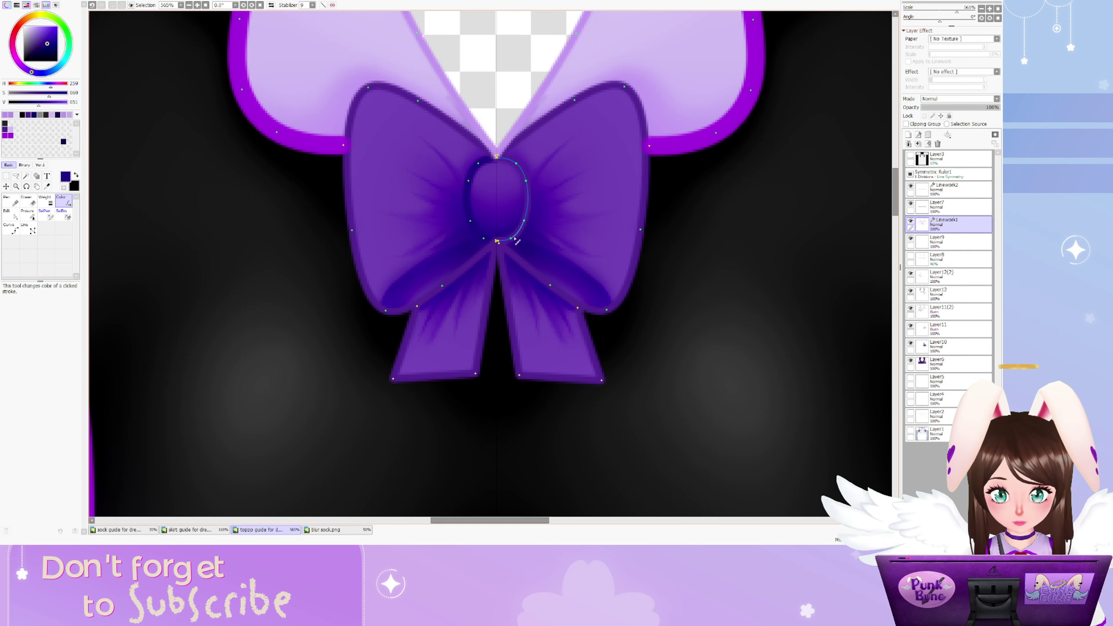
pyautogui.click(526, 199)
pyautogui.click(508, 316)
pyautogui.click(349, 219)
pyautogui.click(395, 372)
pyautogui.click(485, 341)
pyautogui.scroll(-3, 572, 349)
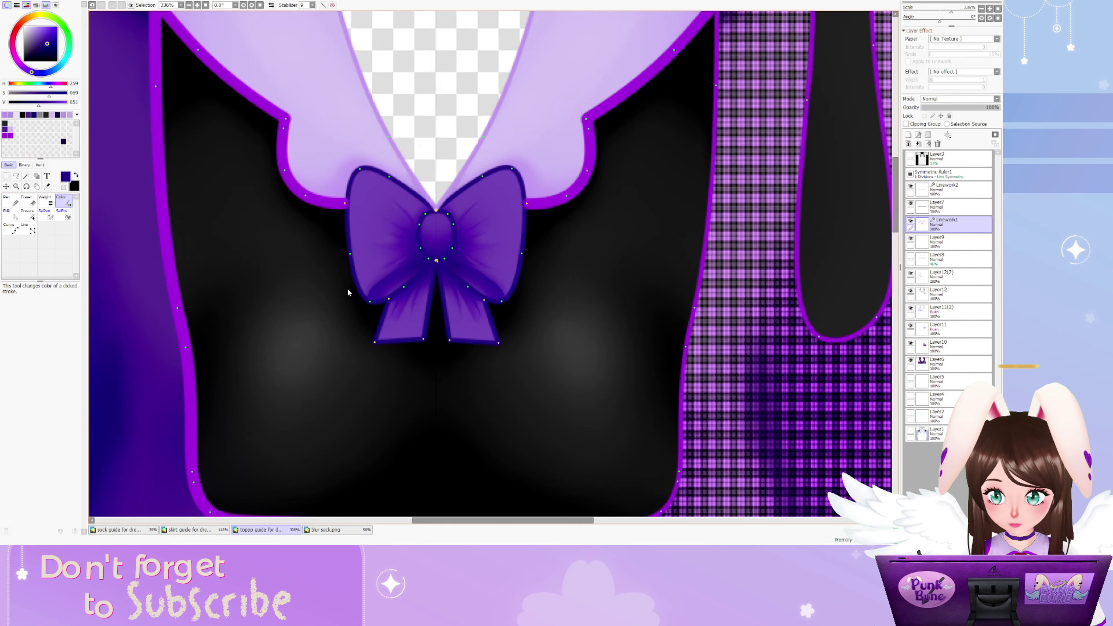
pyautogui.scroll(3, 703, 423)
pyautogui.keyDown('alt'); pyautogui.click(390, 240); pyautogui.keyUp('alt')
pyautogui.scroll(-8, 390, 240)
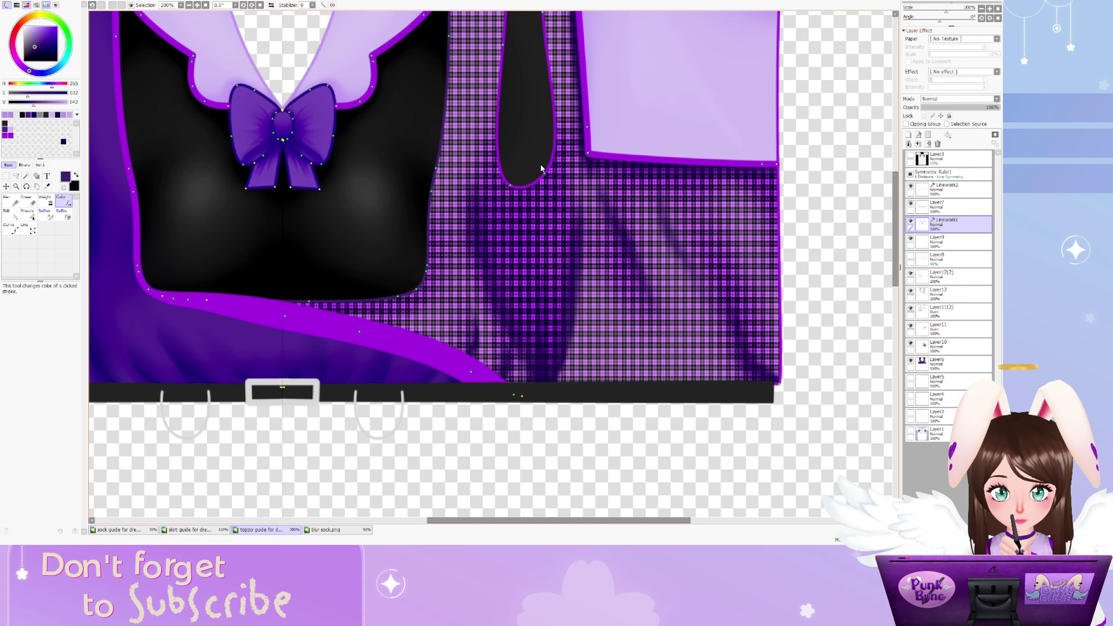
# On the skirt texture, add an opacity-preserved layer above Linework2 and pick bright outline purple
pyautogui.hotkey('ctrl', 'Tab')
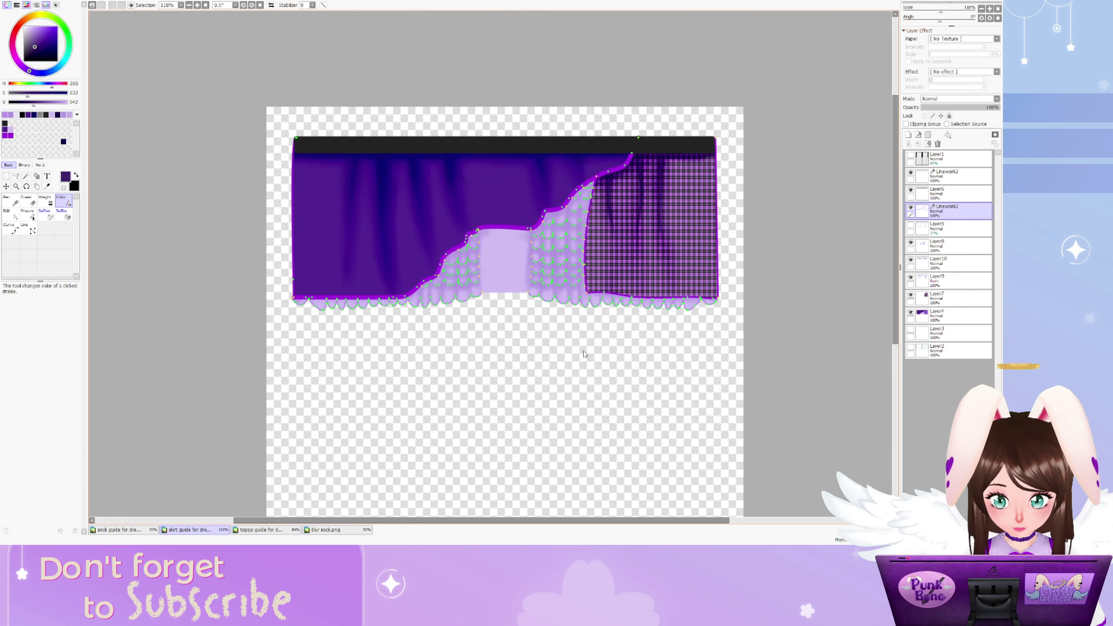
pyautogui.scroll(2, 557, 299)
pyautogui.scroll(-2, 532, 327)
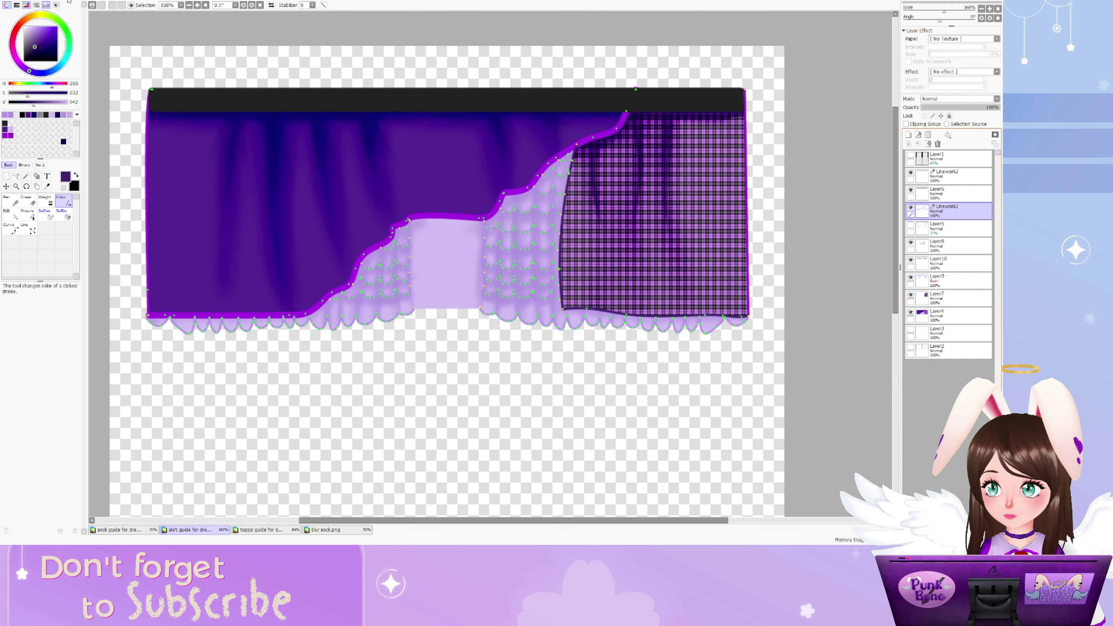
pyautogui.hotkey('ctrl', 'shift', 'n')
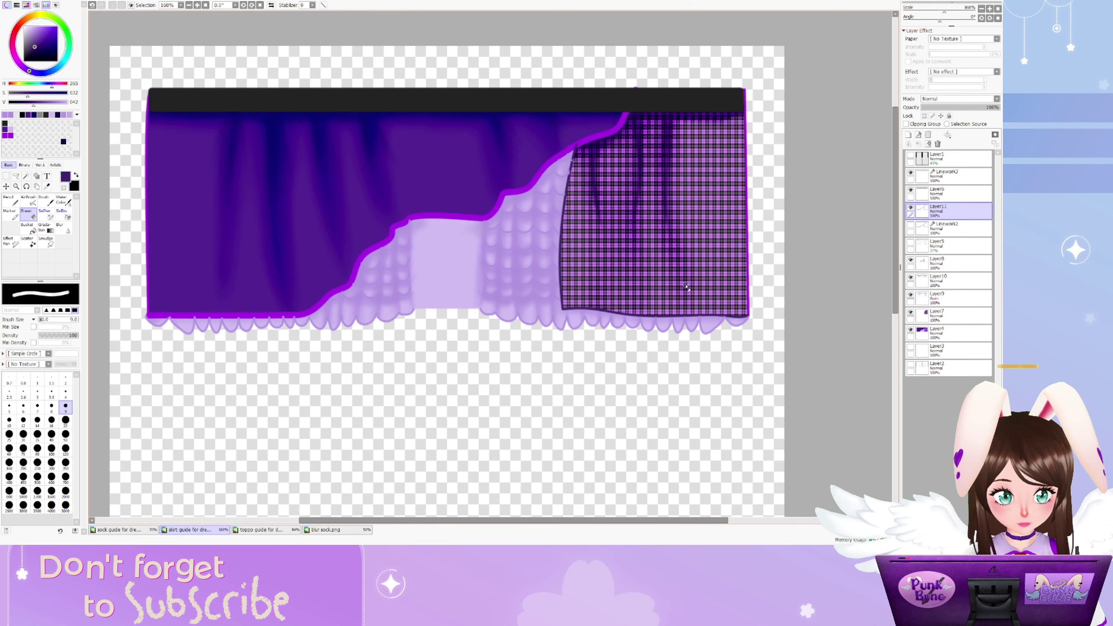
pyautogui.click(924, 116)
pyautogui.scroll(3, 577, 146)
pyautogui.keyDown('alt'); pyautogui.click(577, 146); pyautogui.keyUp('alt')
# Select the Pencil at size 4 and rotate the canvas 90°
pyautogui.press('n')
pyautogui.scroll(3, 577, 145)
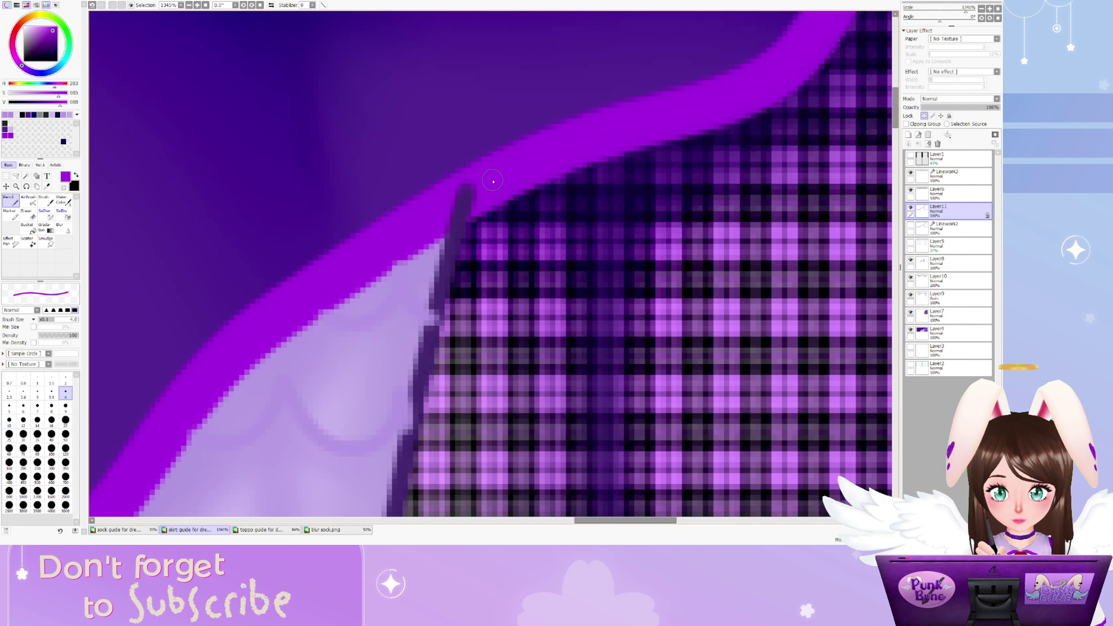
pyautogui.scroll(-2, 493, 181)
pyautogui.scroll(1, 101, 373)
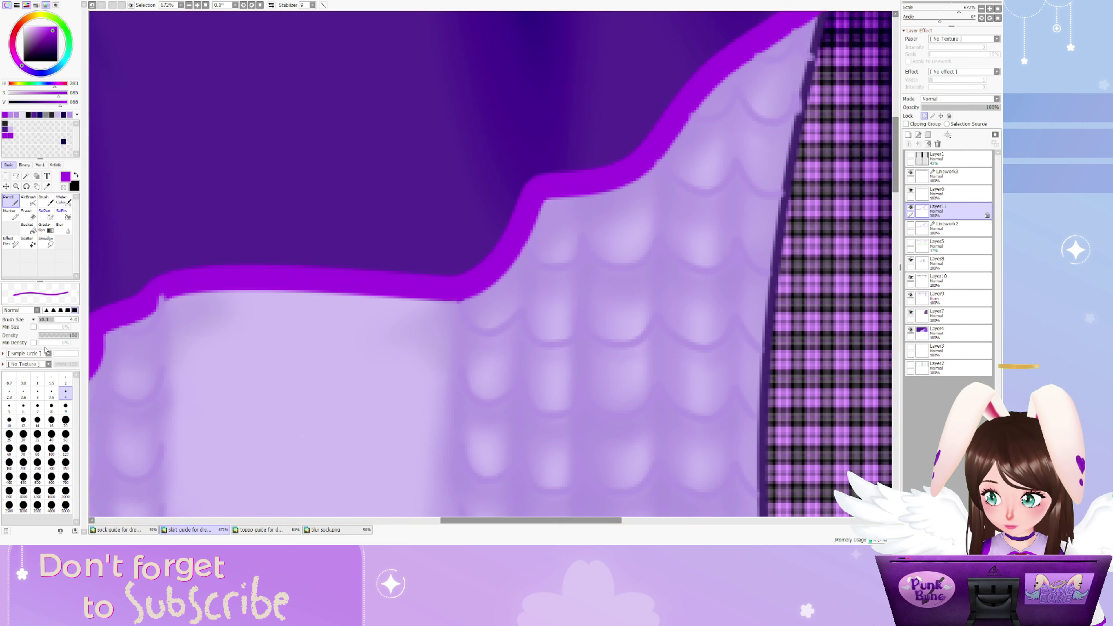
pyautogui.scroll(-1, 162, 298)
pyautogui.scroll(1, 258, 255)
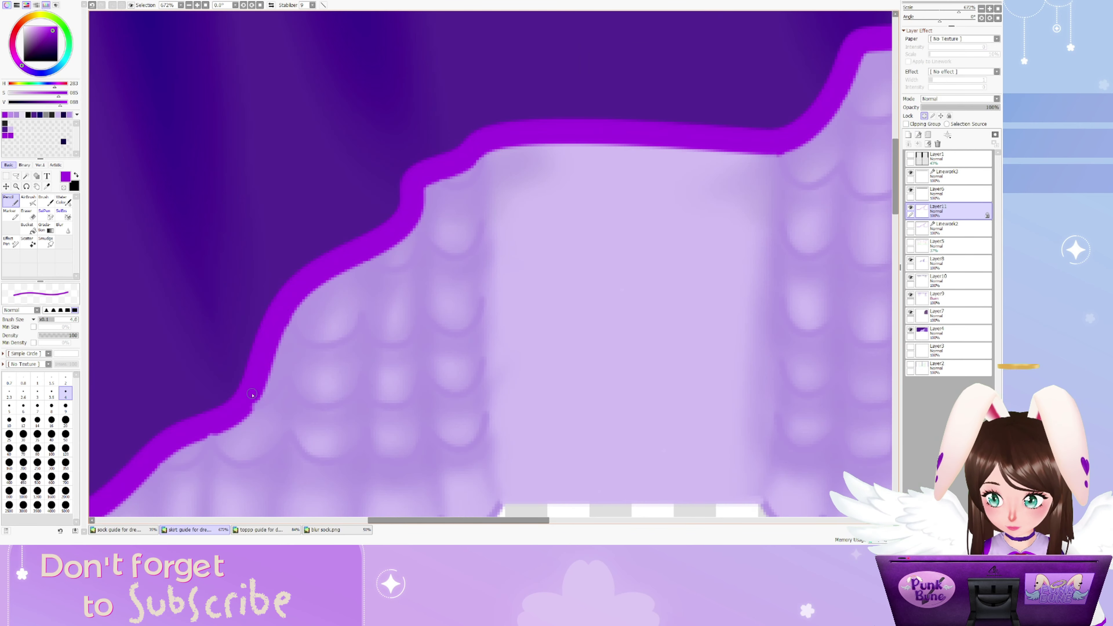
pyautogui.scroll(-2, 113, 408)
pyautogui.scroll(1, 132, 308)
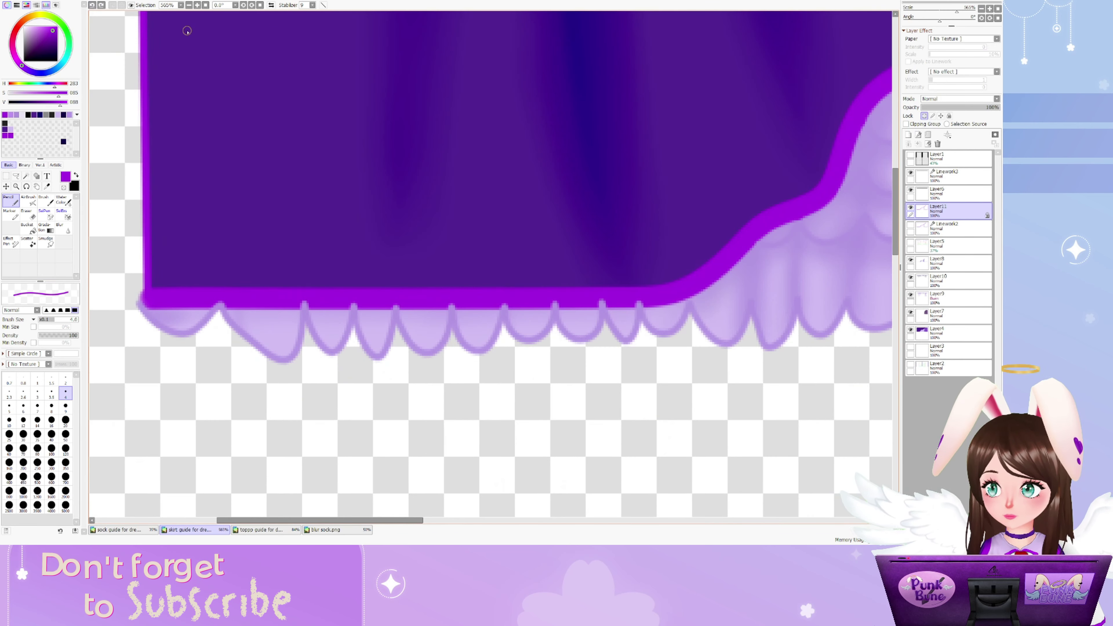
pyautogui.scroll(2, 188, 31)
pyautogui.click(252, 5)
pyautogui.scroll(-1, 307, 272)
pyautogui.scroll(1, 374, 184)
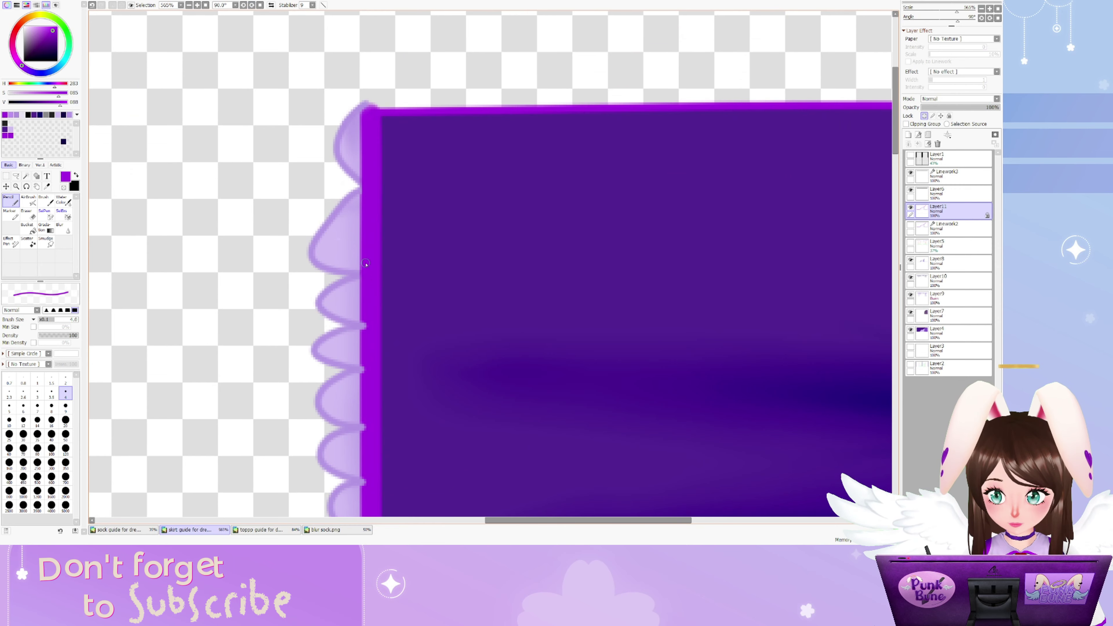
pyautogui.scroll(-2, 367, 473)
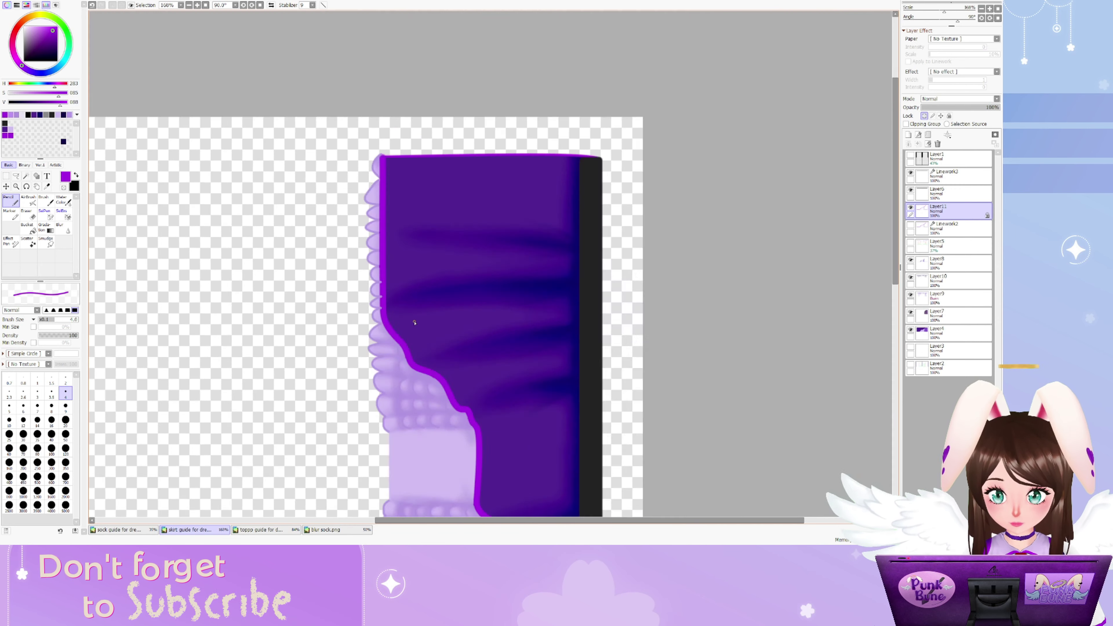
pyautogui.scroll(1, 351, 190)
pyautogui.scroll(-3, 349, 262)
# Undo the stray dark purple mark and resample the skirt's dark purple
pyautogui.scroll(4, 342, 410)
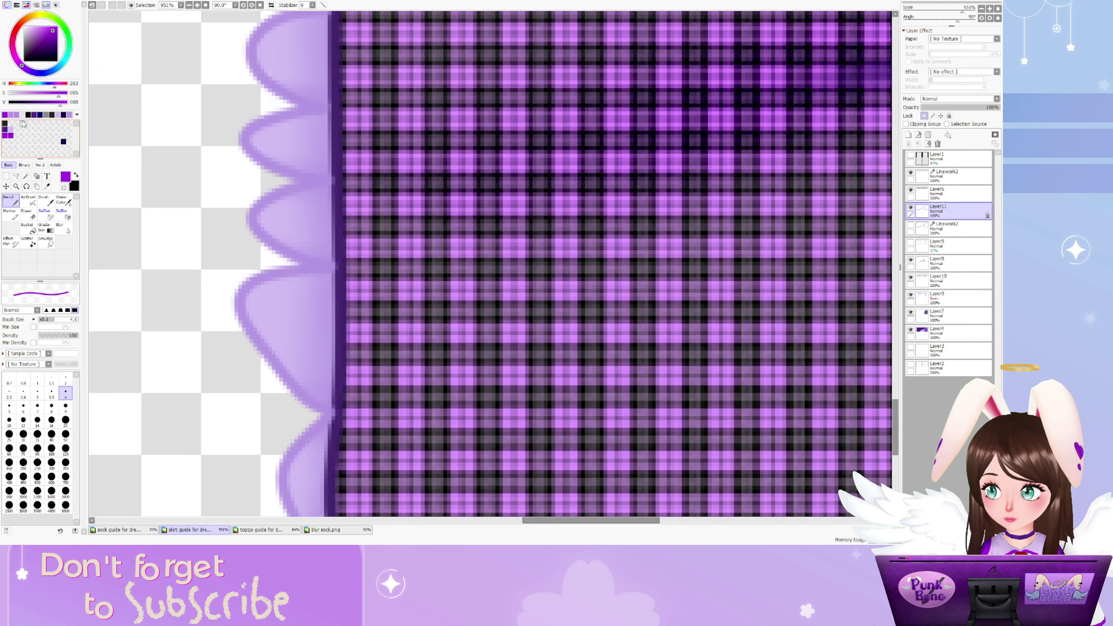
pyautogui.rightClick(341, 410)
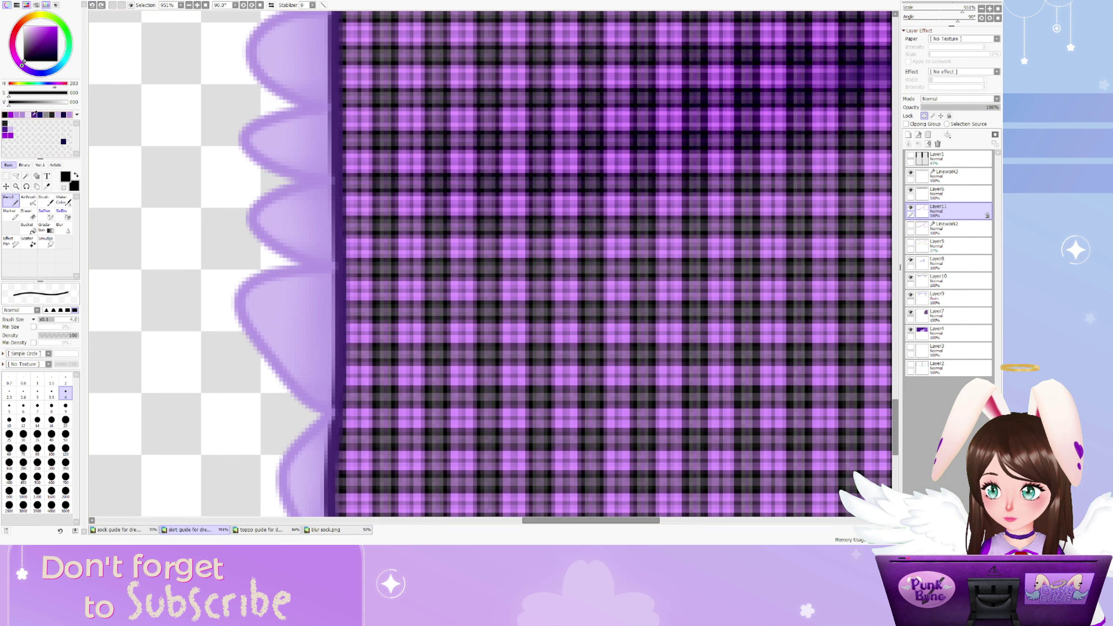
pyautogui.rightClick(337, 263)
pyautogui.click(92, 8)
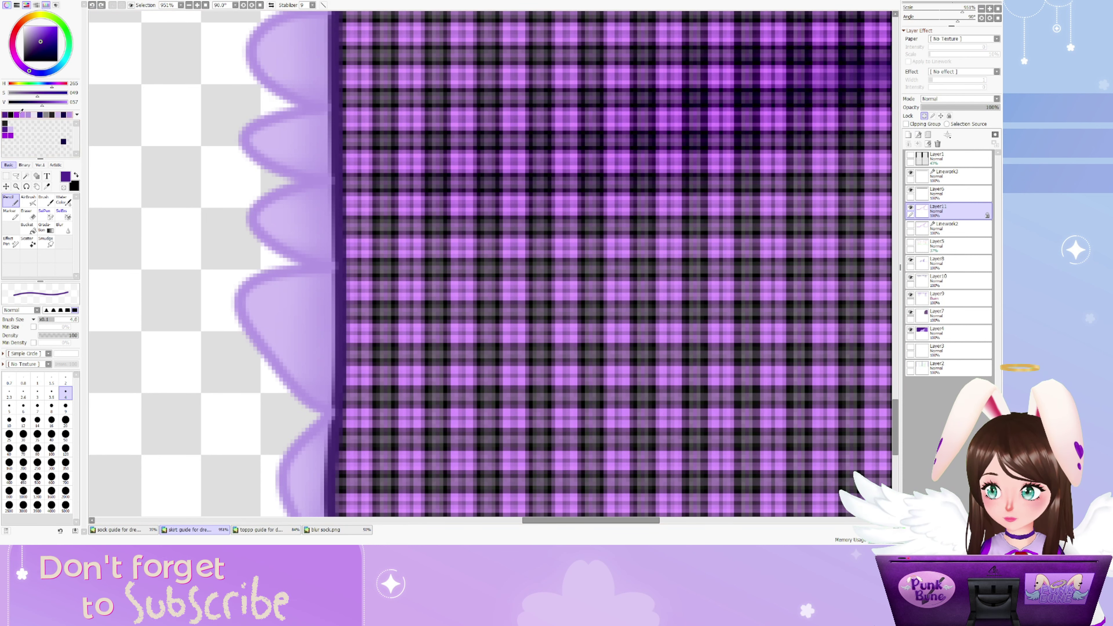
pyautogui.click(40, 115)
pyautogui.click(26, 176)
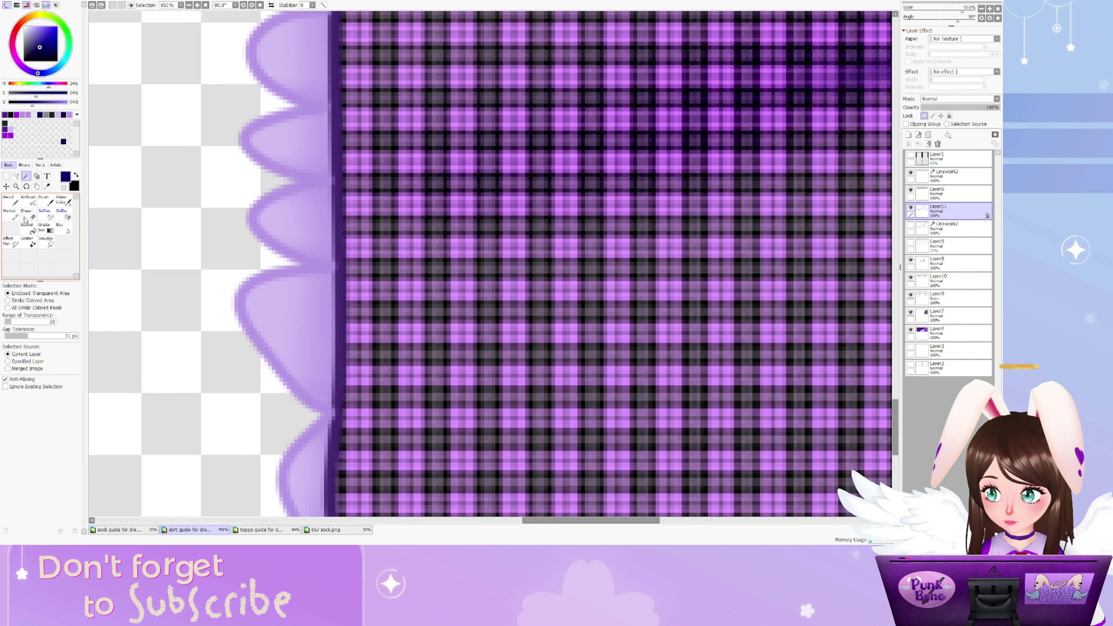
pyautogui.click(11, 201)
pyautogui.rightClick(339, 265)
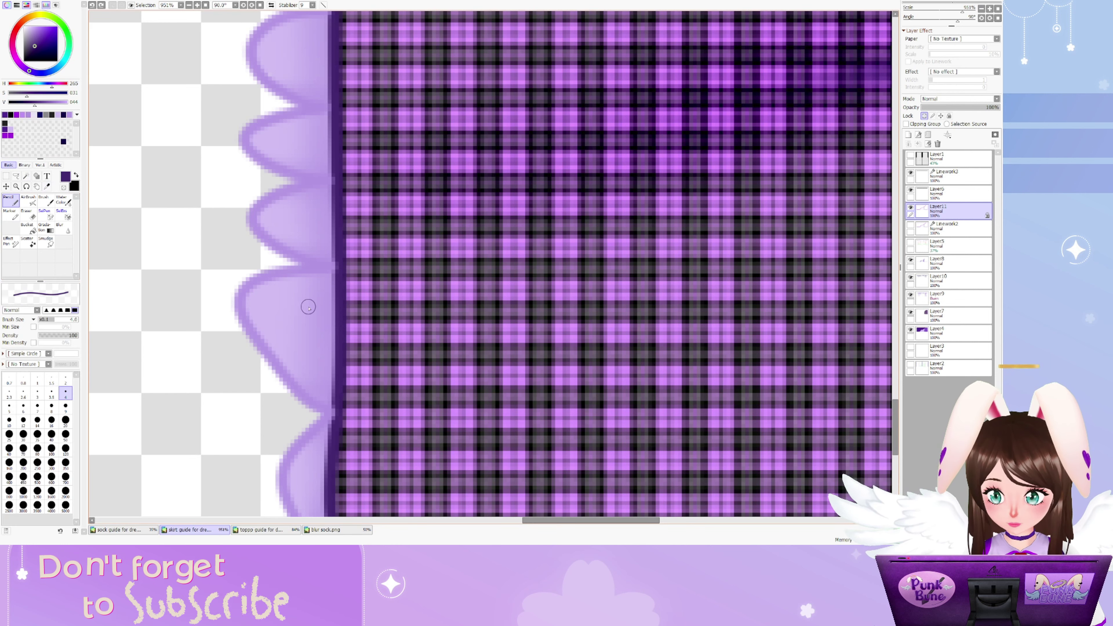
# Sample the light lavender trim with the Syringe, then choose dark purple again
pyautogui.scroll(-3, 338, 179)
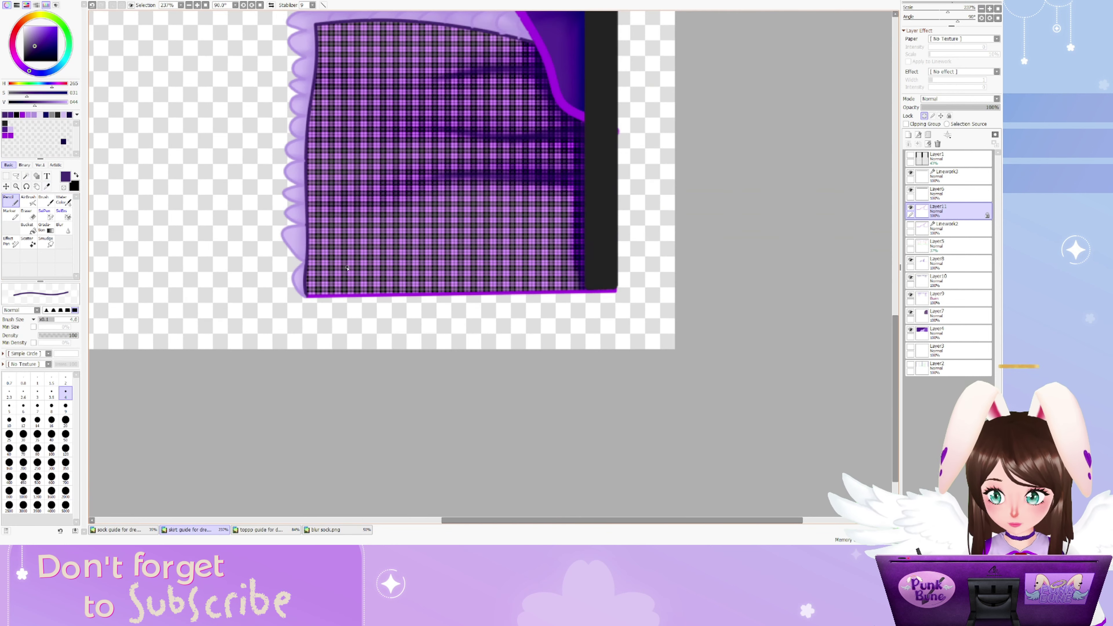
pyautogui.scroll(3, 264, 246)
pyautogui.click(47, 186)
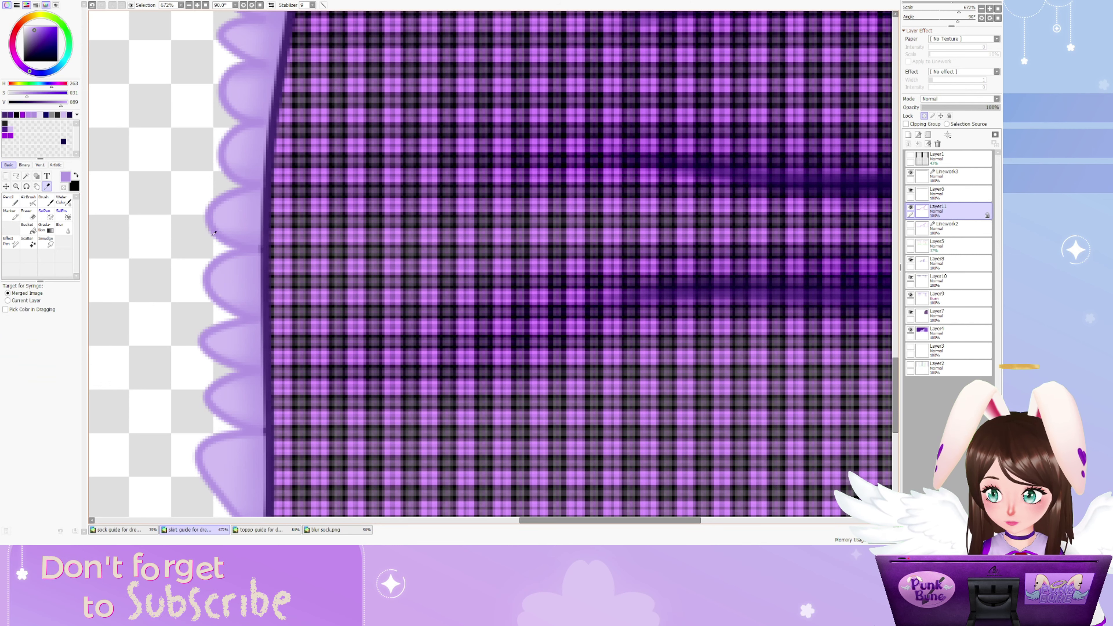
pyautogui.click(241, 198)
pyautogui.click(10, 200)
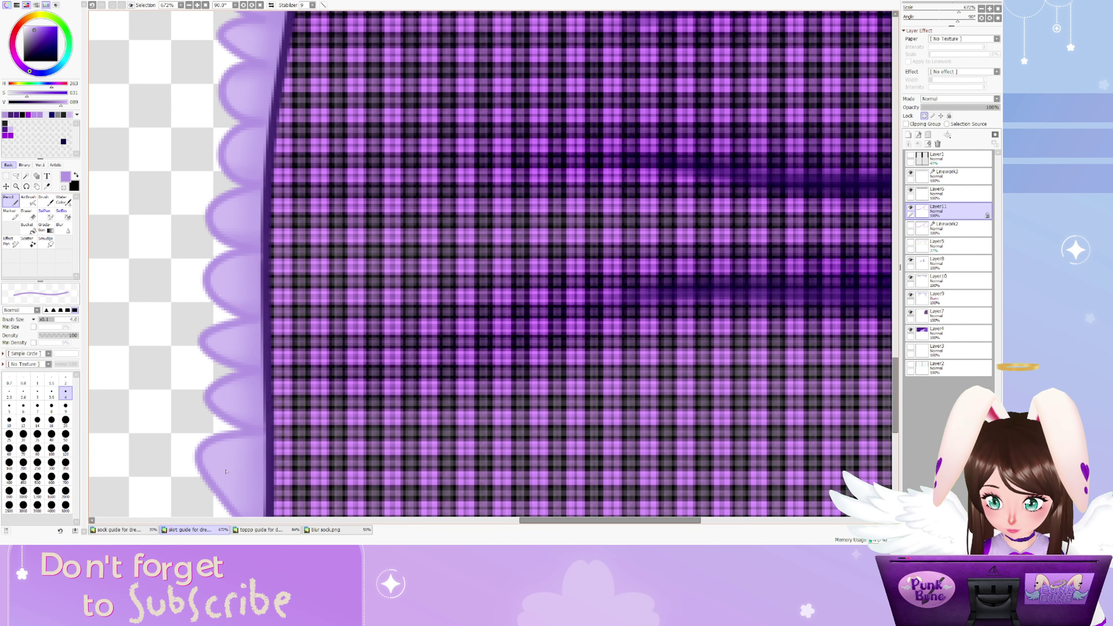
pyautogui.scroll(-3, 226, 471)
pyautogui.click(15, 114)
pyautogui.scroll(3, 541, 112)
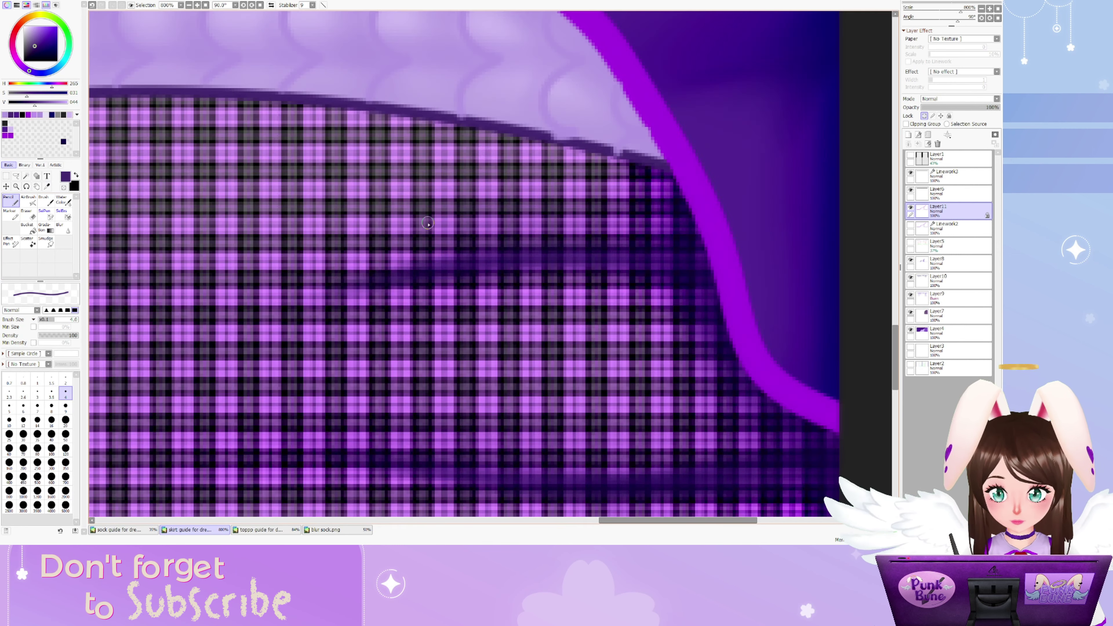
pyautogui.scroll(-4, 422, 151)
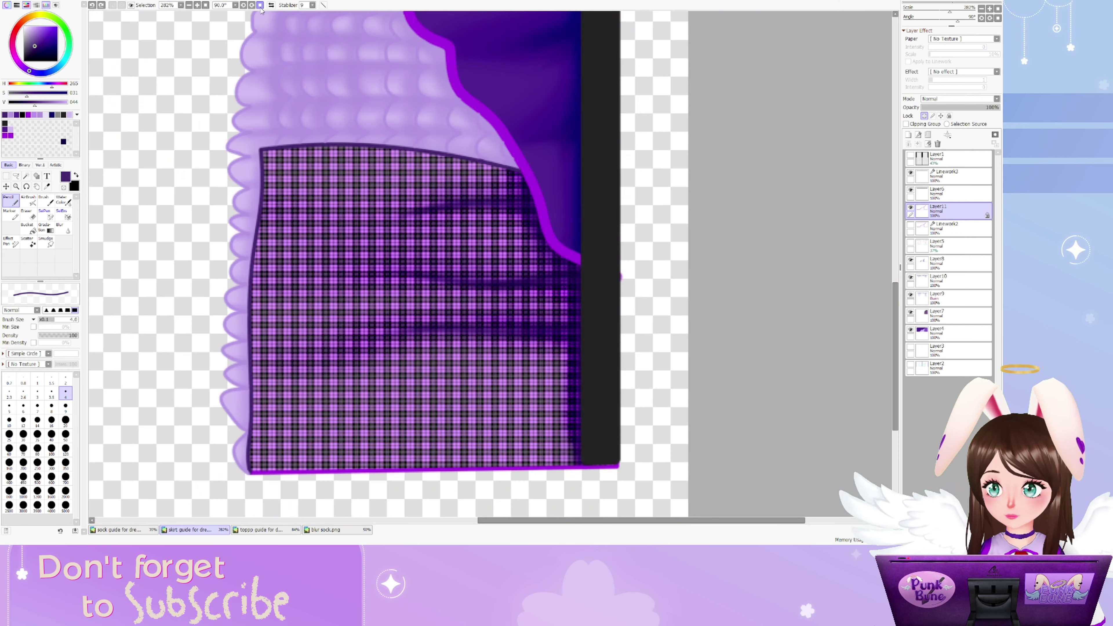
# Reset the canvas rotation, check the skirt waistline, and sample its bright purple outline
pyautogui.press('Delete')
pyautogui.scroll(3, 388, 451)
pyautogui.moveTo(292, 127); pyautogui.dragTo(338, 189)
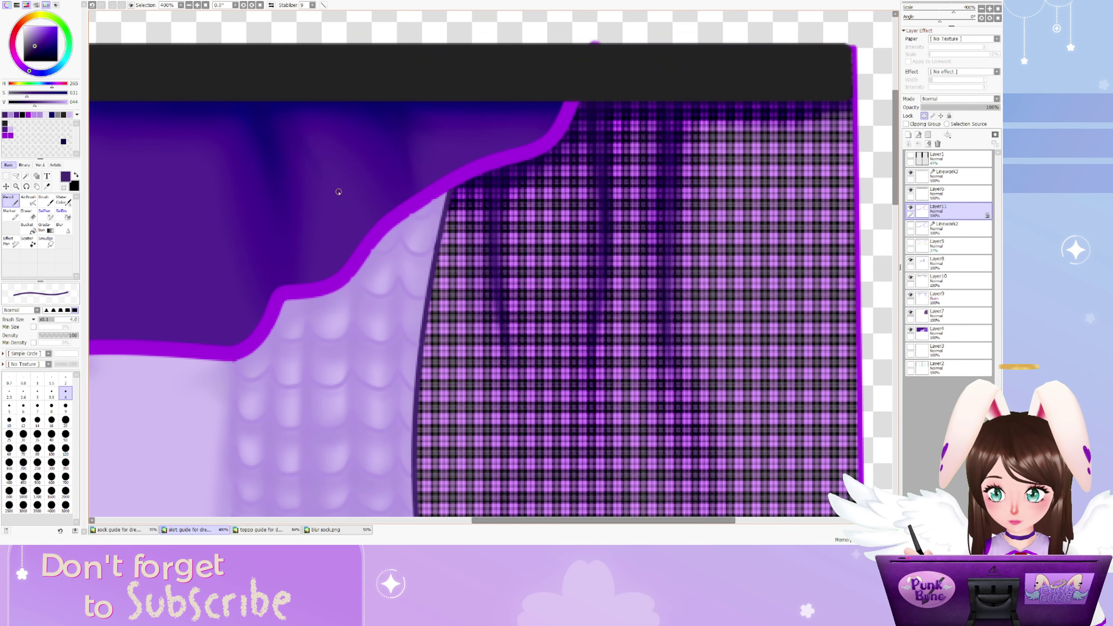
pyautogui.keyDown('alt'); pyautogui.click(370, 242); pyautogui.keyUp('alt')
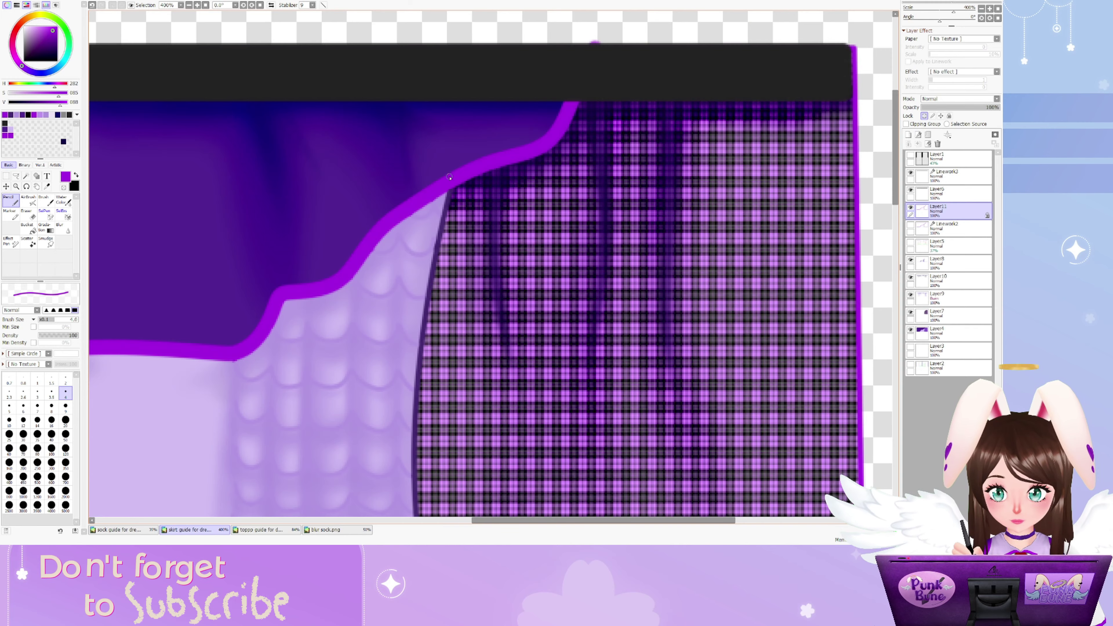
pyautogui.scroll(-1, 504, 131)
pyautogui.scroll(-1, 541, 144)
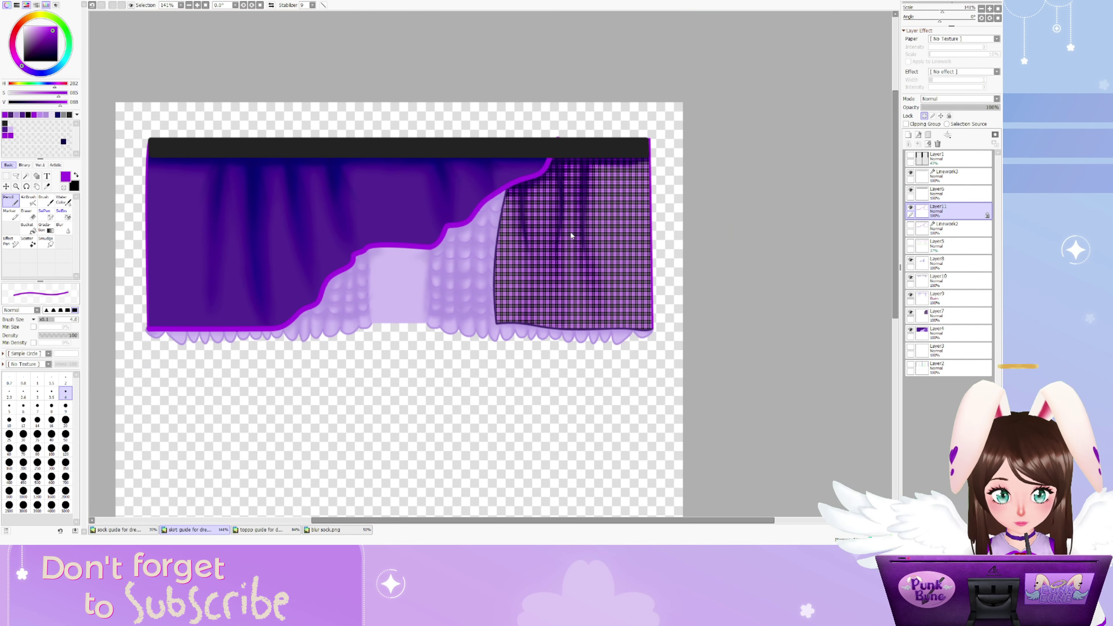
pyautogui.click(261, 529)
# Show the linework's stroke points and restore the duplicated Linework1(2) layer
pyautogui.scroll(2, 482, 241)
pyautogui.scroll(-1, 320, 379)
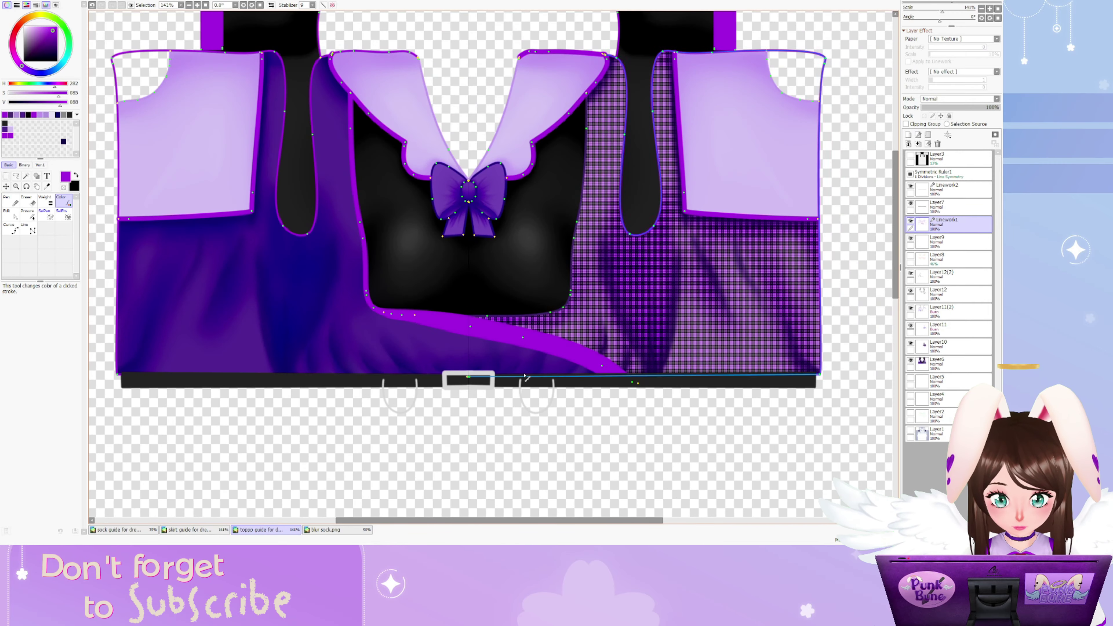
pyautogui.scroll(-1, 271, 122)
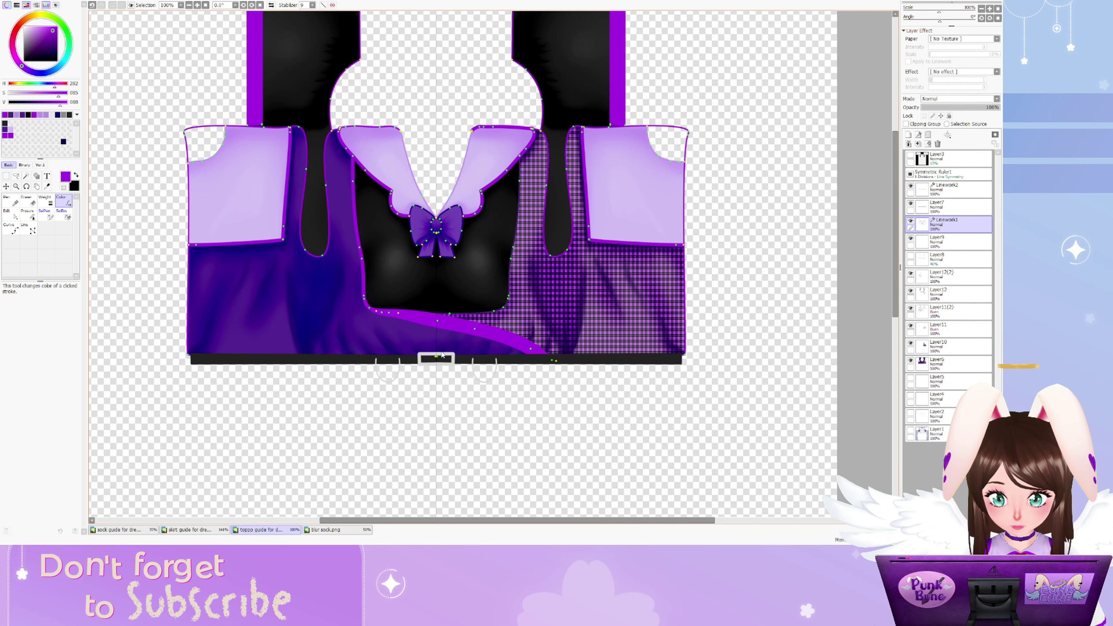
pyautogui.scroll(1, 441, 355)
pyautogui.scroll(1, 431, 326)
pyautogui.scroll(1, 416, 340)
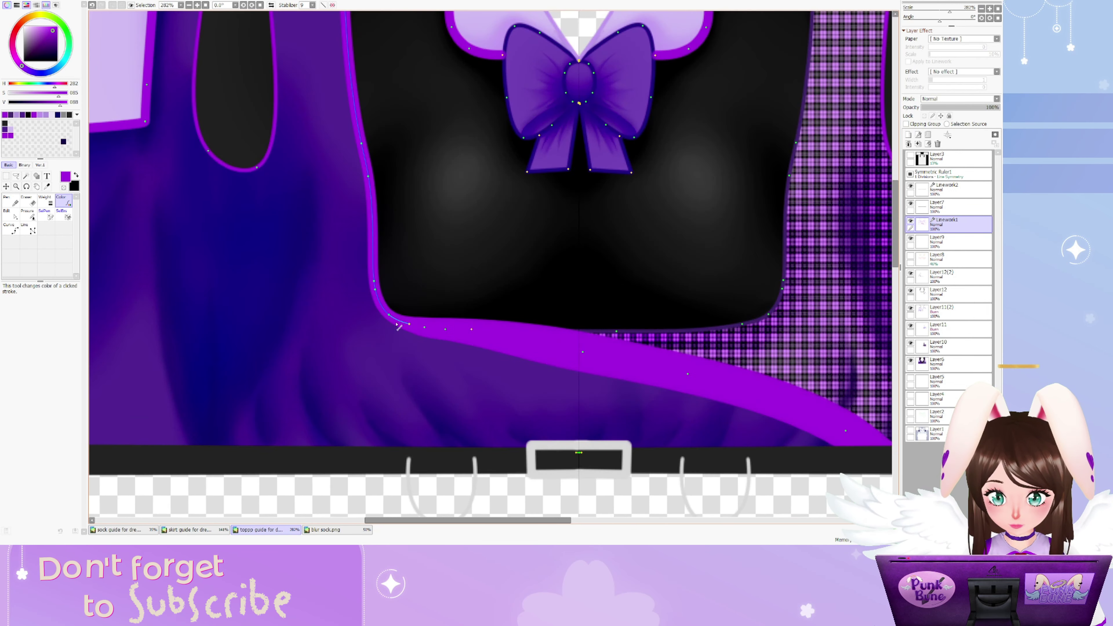
pyautogui.click(29, 212)
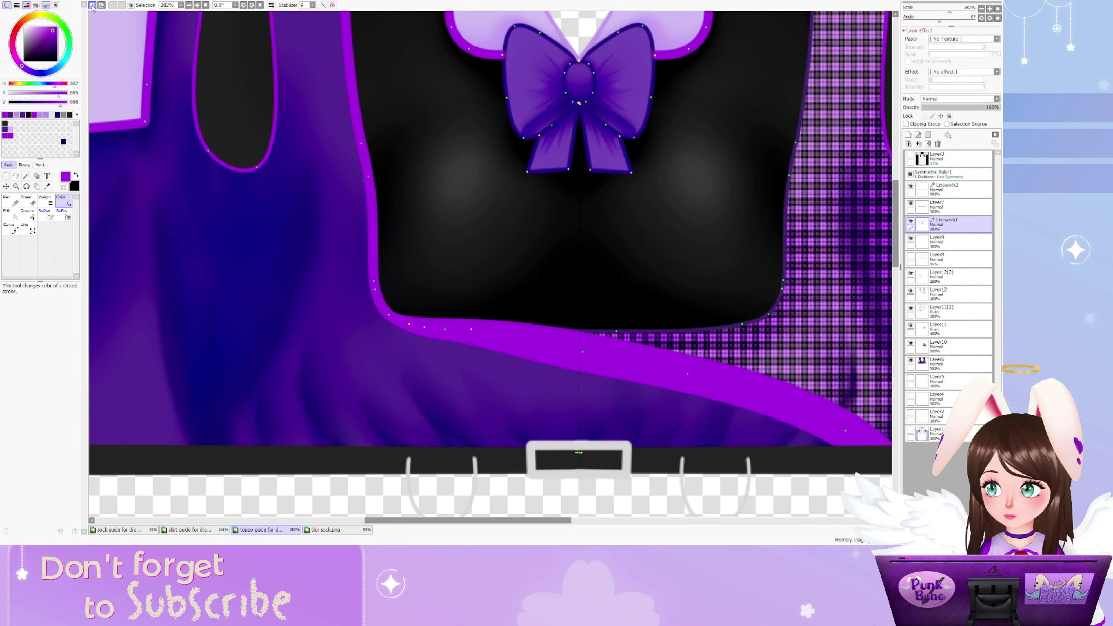
pyautogui.click(100, 5)
pyautogui.scroll(-1, 460, 307)
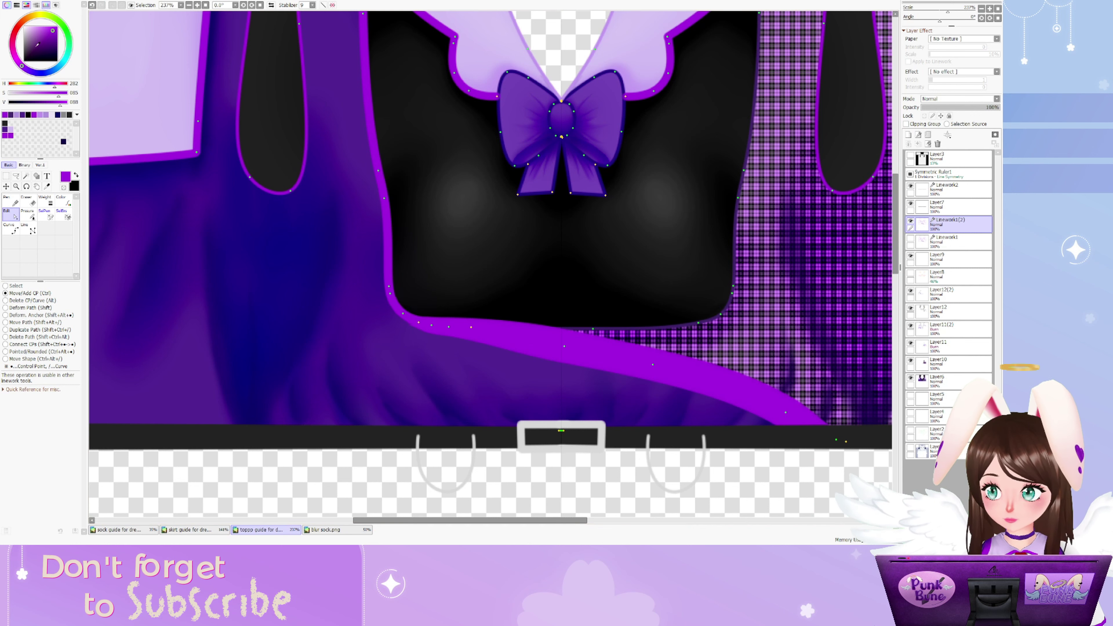
# Thicken the purple outline under the bodice with the Pressure tool
pyautogui.click(27, 214)
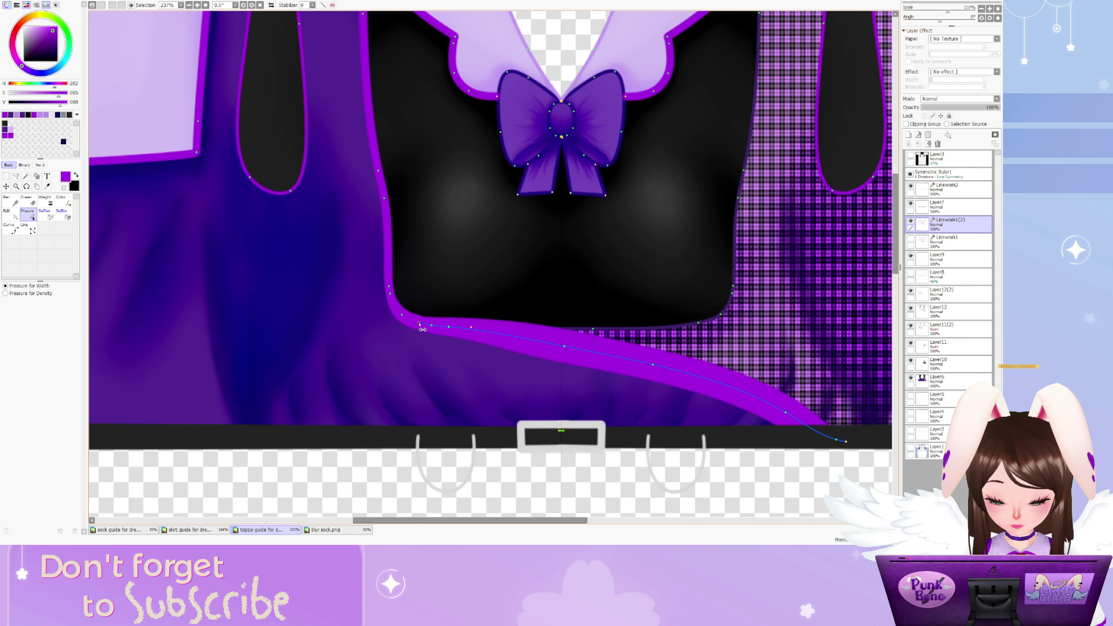
pyautogui.moveTo(400, 292)
pyautogui.mouseDown()
pyautogui.moveTo(405, 192)
pyautogui.moveTo(380, 142)
pyautogui.mouseUp()
pyautogui.scroll(-2, 385, 180)
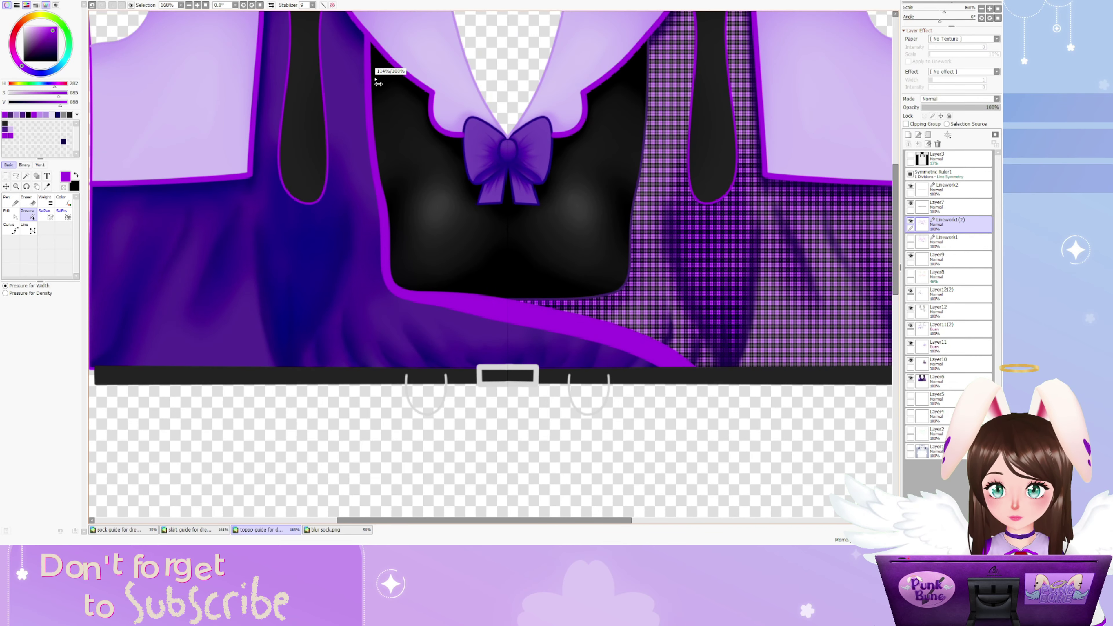
pyautogui.scroll(-5, 372, 176)
pyautogui.scroll(10, 395, 228)
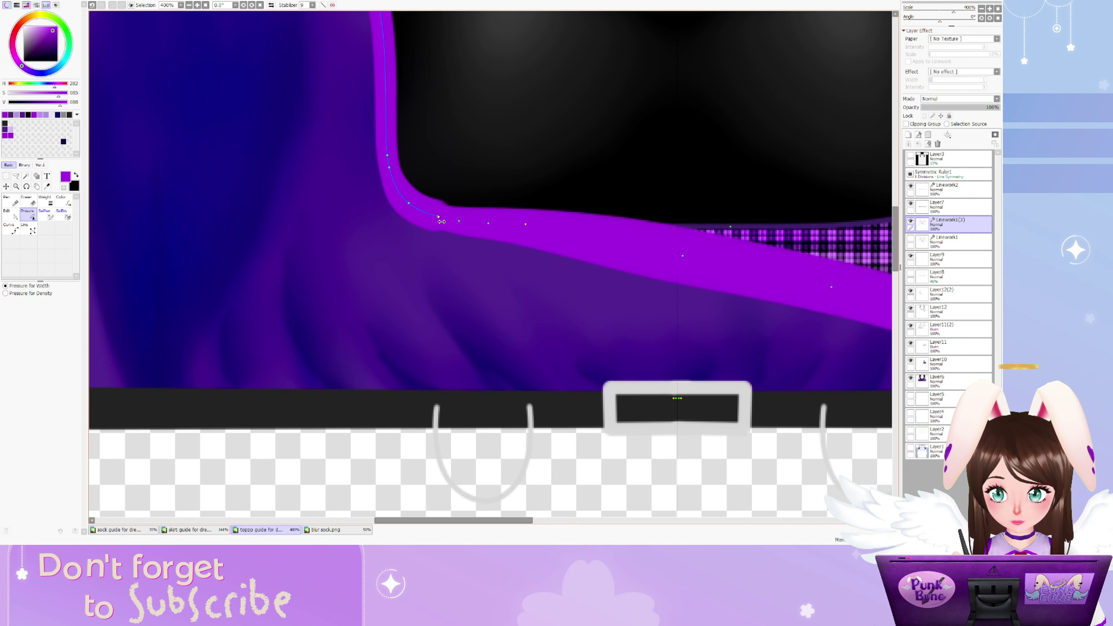
pyautogui.scroll(2, 439, 217)
pyautogui.moveTo(439, 217)
pyautogui.mouseDown()
pyautogui.moveTo(511, 233)
pyautogui.moveTo(431, 242)
pyautogui.moveTo(447, 231)
pyautogui.moveTo(502, 236)
pyautogui.moveTo(415, 249)
pyautogui.mouseUp()
pyautogui.scroll(-2, 464, 225)
pyautogui.scroll(4, 451, 224)
pyautogui.scroll(-1, 502, 236)
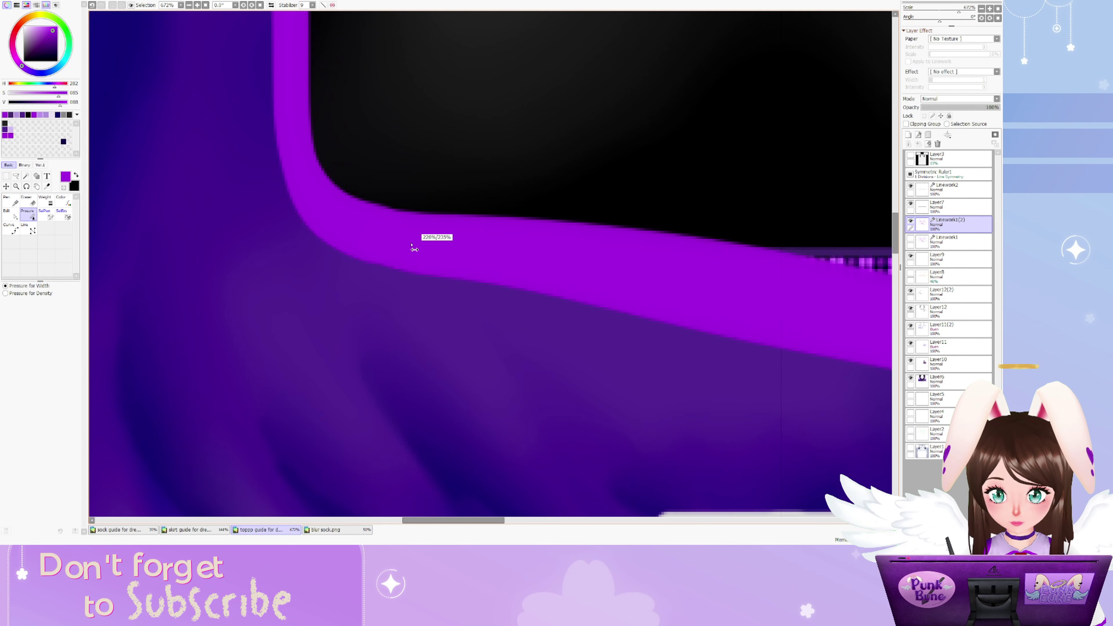
pyautogui.scroll(-4, 312, 296)
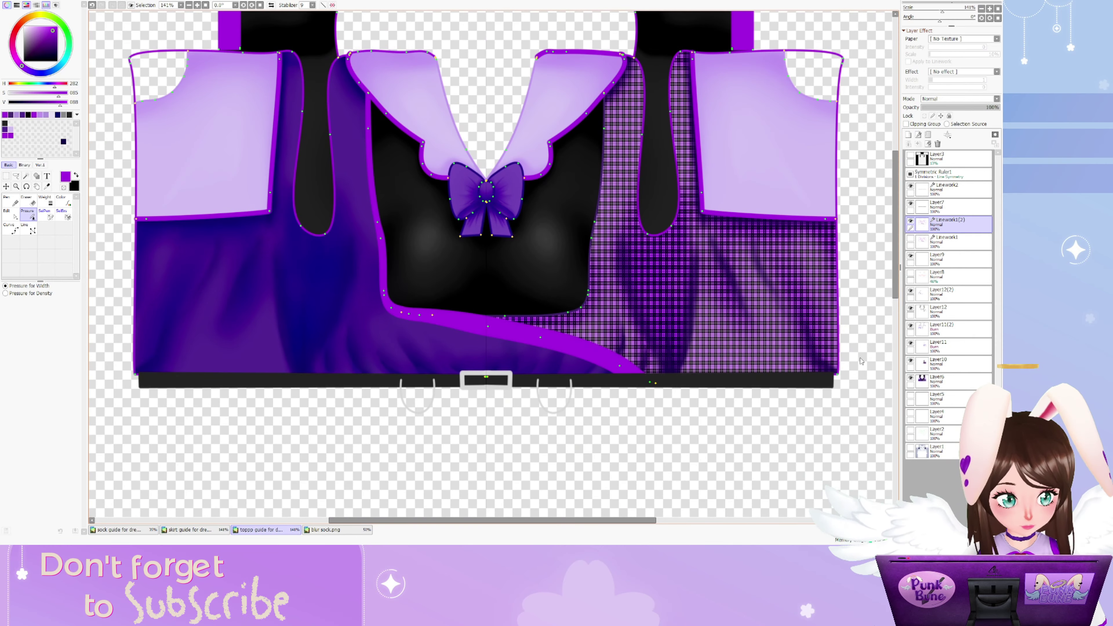
pyautogui.scroll(1, 311, 296)
# Close the blur sock.png document and return to the top texture
pyautogui.click(214, 530)
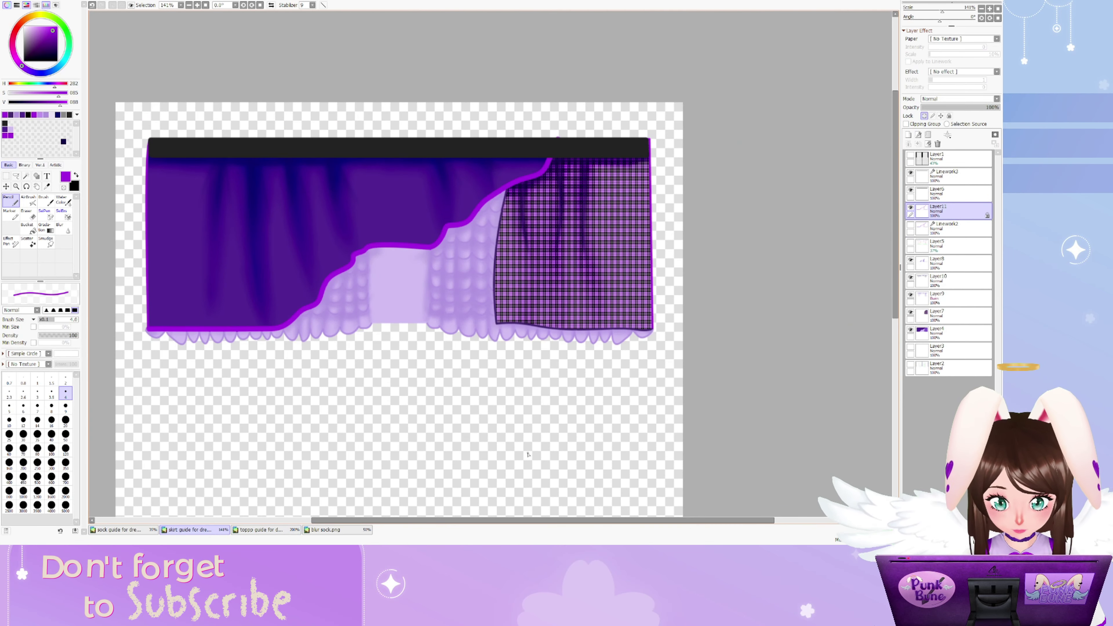
pyautogui.click(325, 530)
pyautogui.hotkey('ctrl', 'w')
pyautogui.click(261, 530)
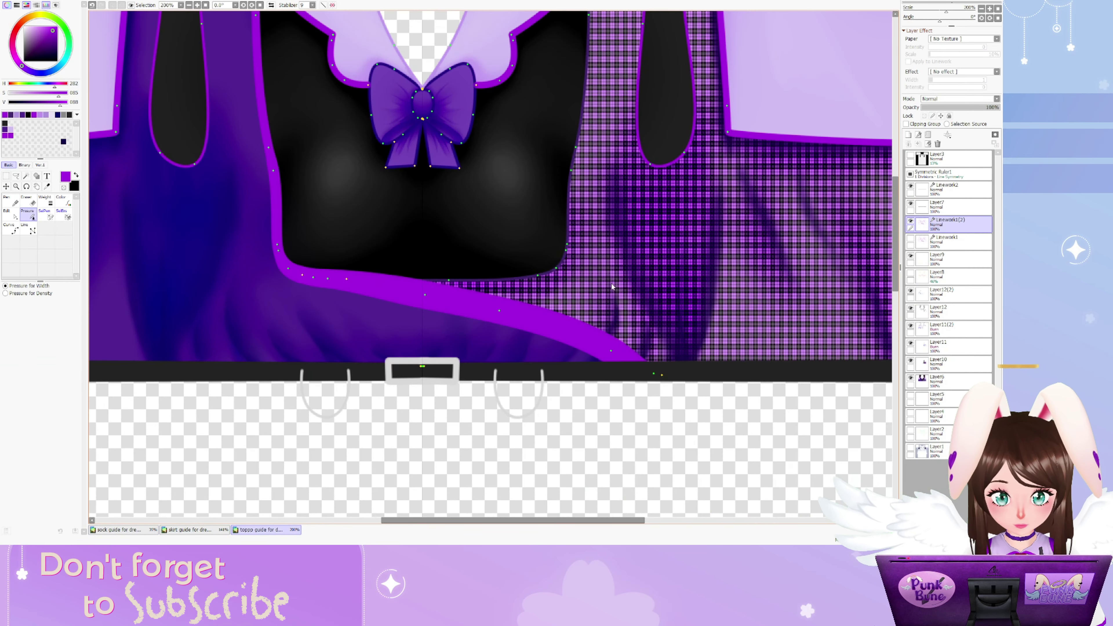
# Add the new Layer13 and select Linework1(2) above it
pyautogui.click(947, 240)
pyautogui.click(908, 135)
pyautogui.click(947, 223)
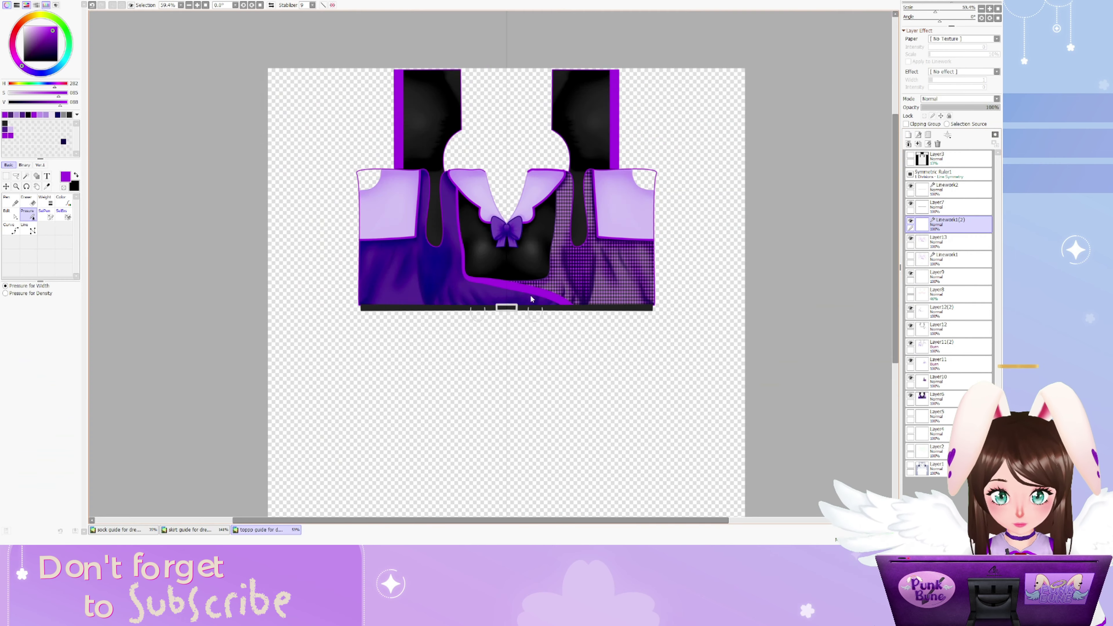
pyautogui.scroll(-1, 529, 295)
pyautogui.scroll(-2, 532, 233)
pyautogui.scroll(-2, 682, 330)
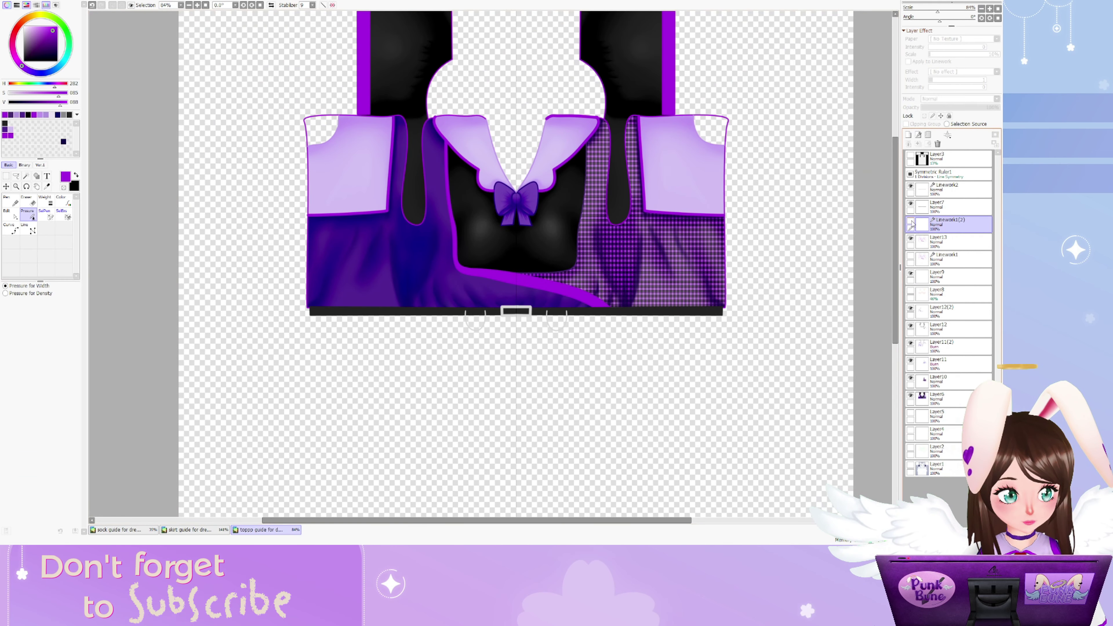
pyautogui.click(956, 226)
# Merge Linework1(2) into Layer13, then airbrush the bow's left edge at size 4
pyautogui.hotkey('ctrl', 'e')
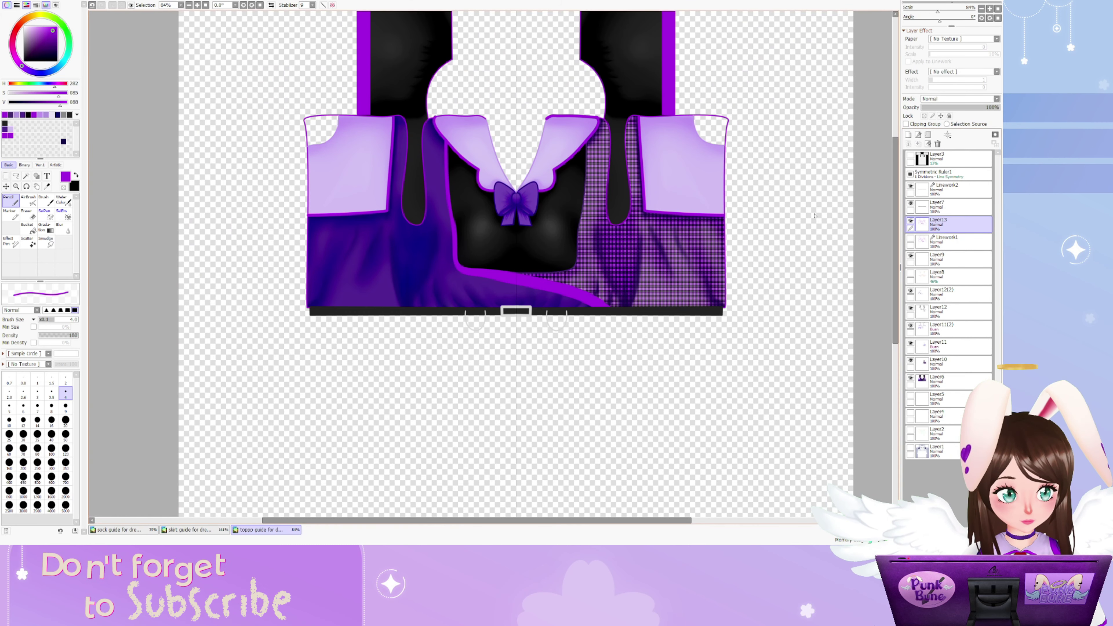
pyautogui.scroll(8, 521, 260)
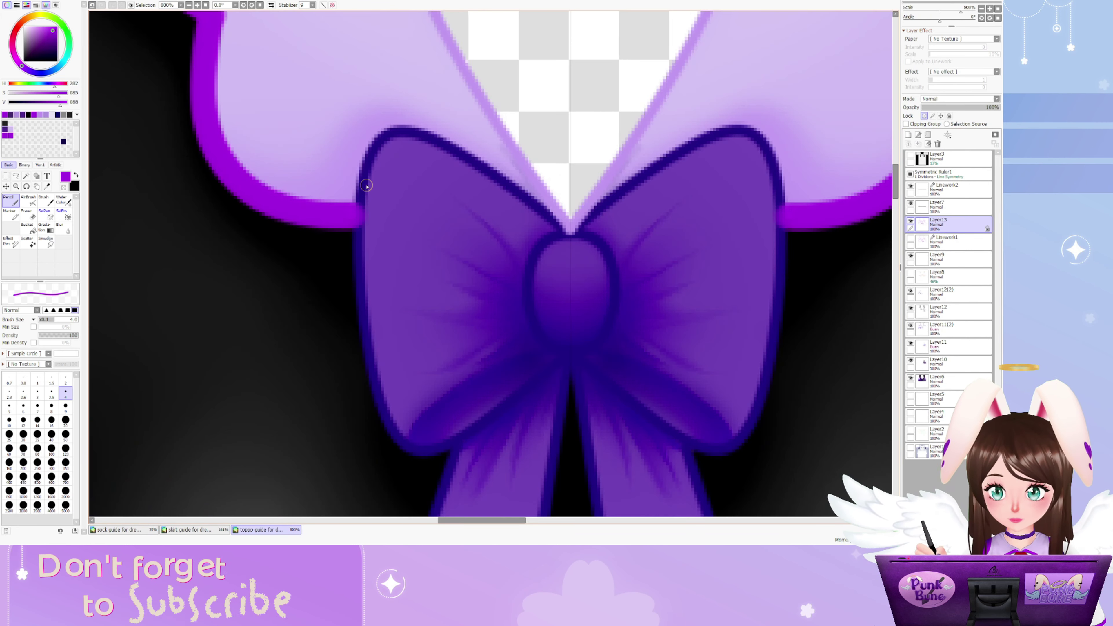
pyautogui.click(28, 199)
pyautogui.click(65, 392)
pyautogui.moveTo(357, 229); pyautogui.dragTo(362, 195)
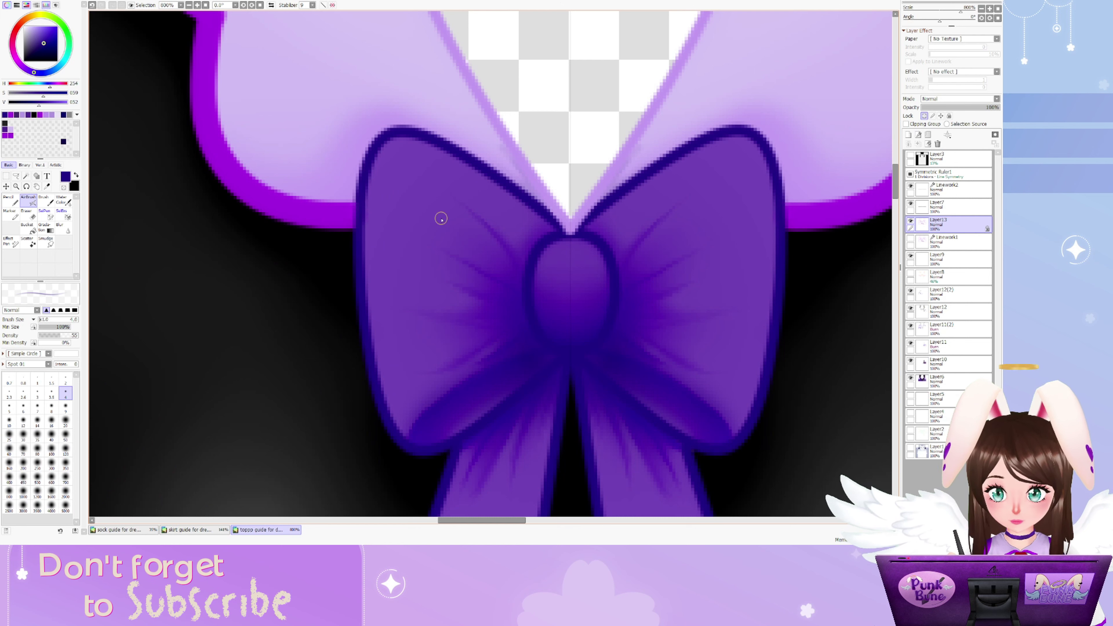
# Airbrush a lighter bow purple at size 9 along the left edge and knot's upper outline
pyautogui.keyDown('alt'); pyautogui.click(398, 204); pyautogui.keyUp('alt')
pyautogui.press(']')
pyautogui.press(']')
pyautogui.press(']')
pyautogui.press(']')
pyautogui.press(']')
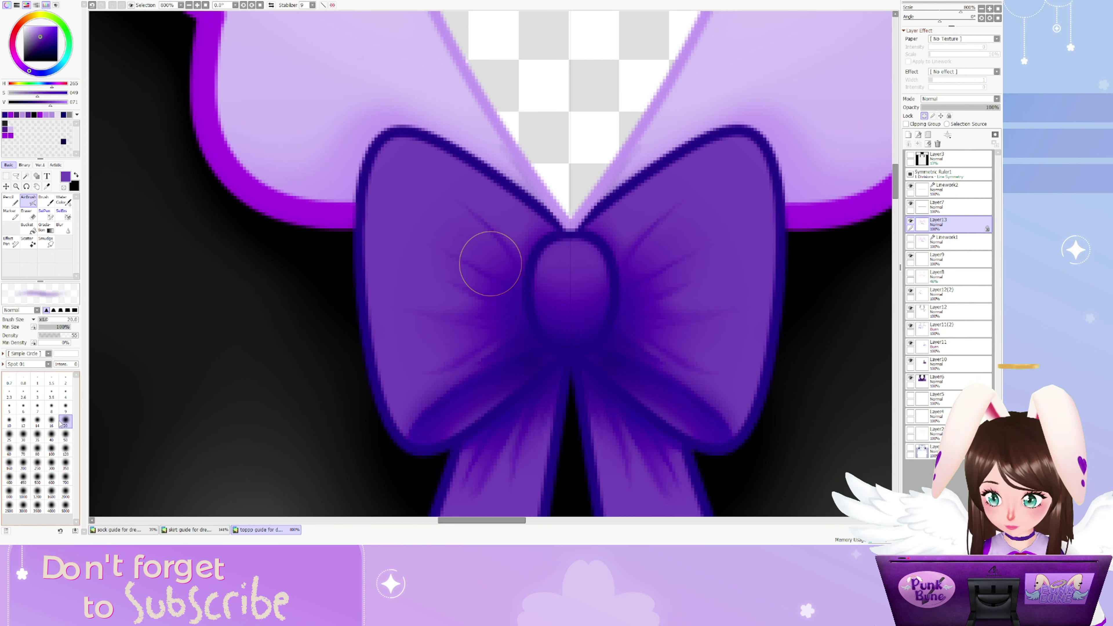
pyautogui.moveTo(372, 261)
pyautogui.mouseDown()
pyautogui.moveTo(392, 143)
pyautogui.moveTo(455, 159)
pyautogui.moveTo(430, 162)
pyautogui.mouseUp()
pyautogui.moveTo(372, 214)
pyautogui.mouseDown()
pyautogui.moveTo(386, 390)
pyautogui.moveTo(376, 329)
pyautogui.mouseUp()
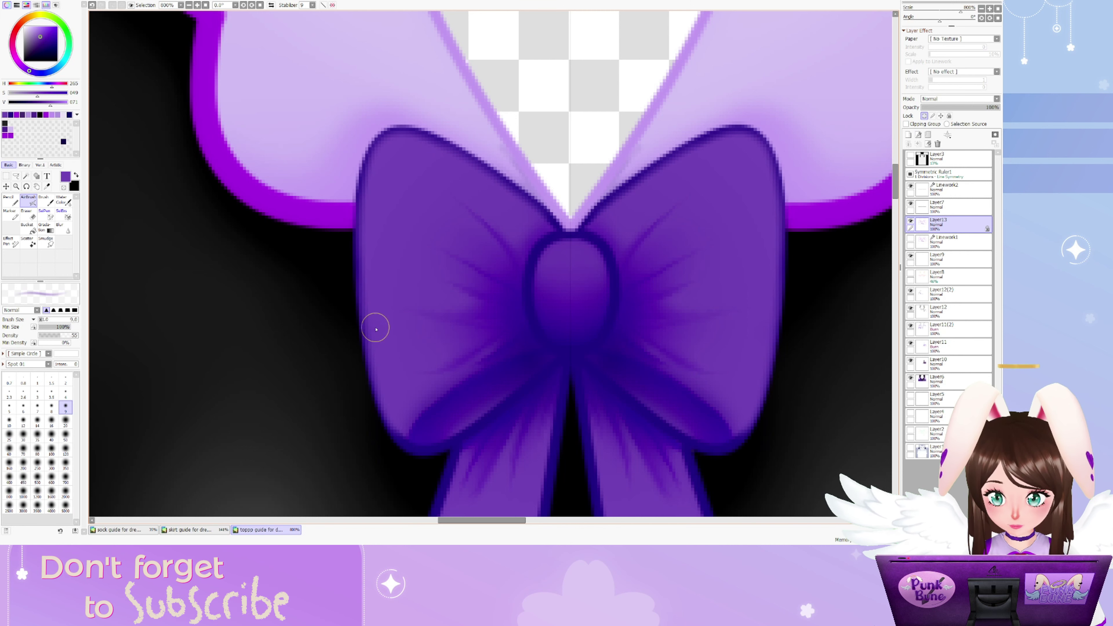
pyautogui.moveTo(579, 251)
pyautogui.mouseDown()
pyautogui.moveTo(546, 281)
pyautogui.moveTo(543, 260)
pyautogui.mouseUp()
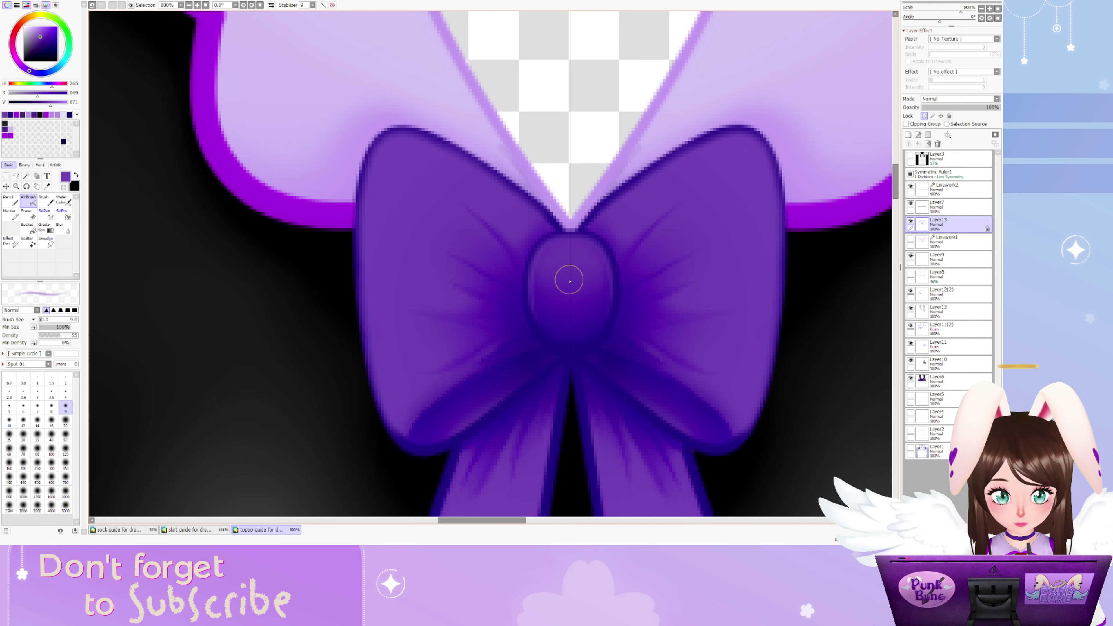
# Darken the knot's left edge in deeper purple, then pick a slightly darker lavender
pyautogui.keyDown('alt'); pyautogui.click(530, 306); pyautogui.keyUp('alt')
pyautogui.moveTo(530, 306); pyautogui.dragTo(531, 307)
pyautogui.scroll(-3, 559, 229)
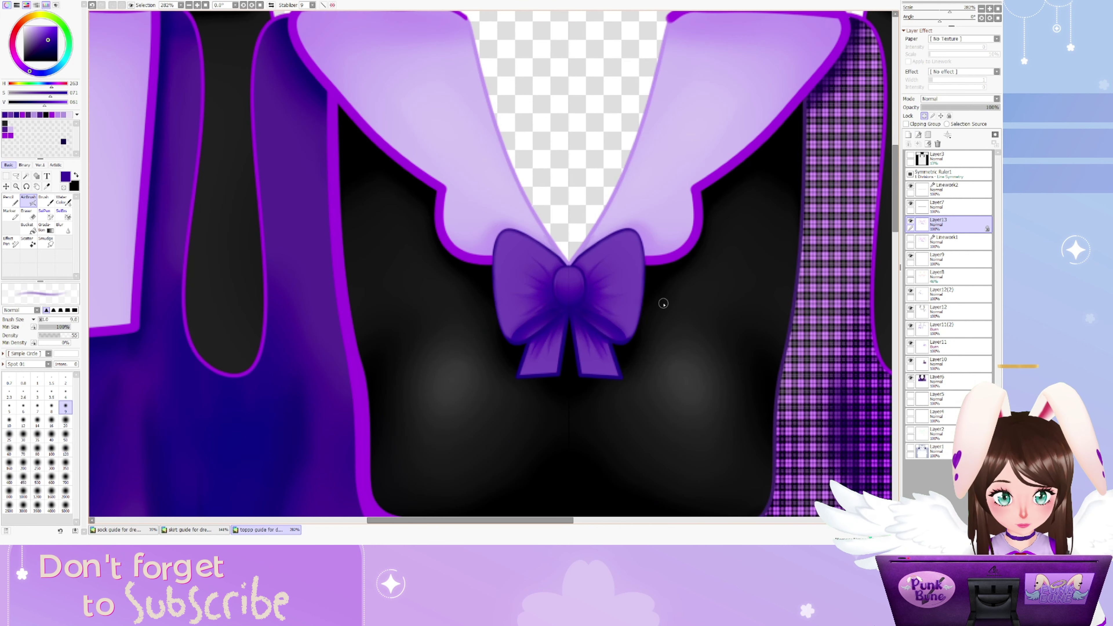
pyautogui.scroll(3, 610, 227)
pyautogui.keyDown('alt'); pyautogui.click(224, 187); pyautogui.keyUp('alt')
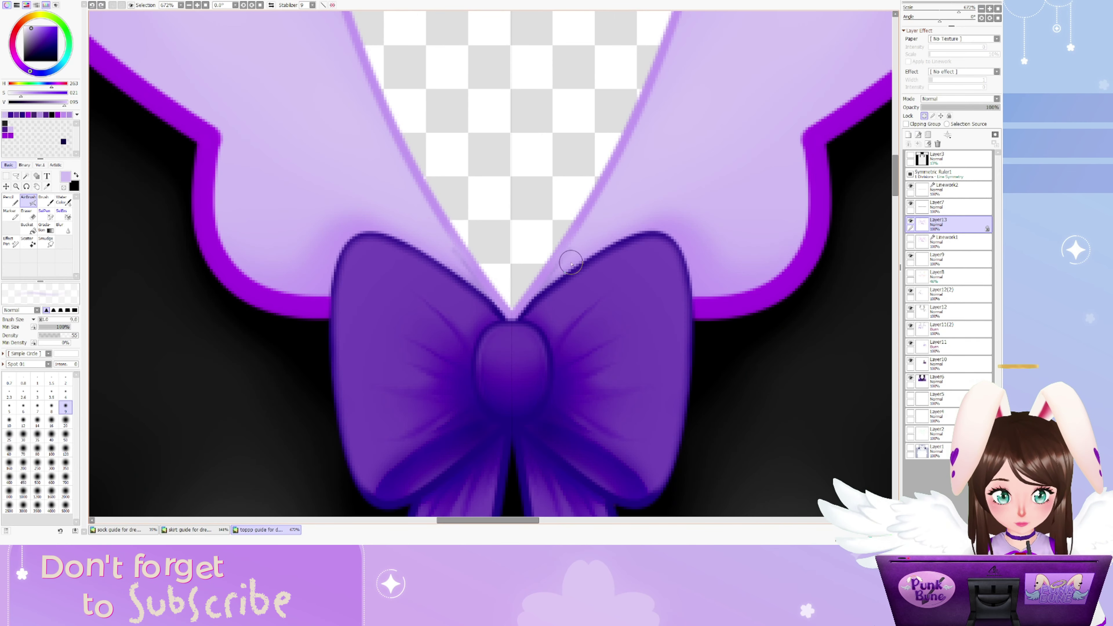
pyautogui.keyDown('alt'); pyautogui.click(557, 249); pyautogui.keyUp('alt')
pyautogui.scroll(3, 557, 319)
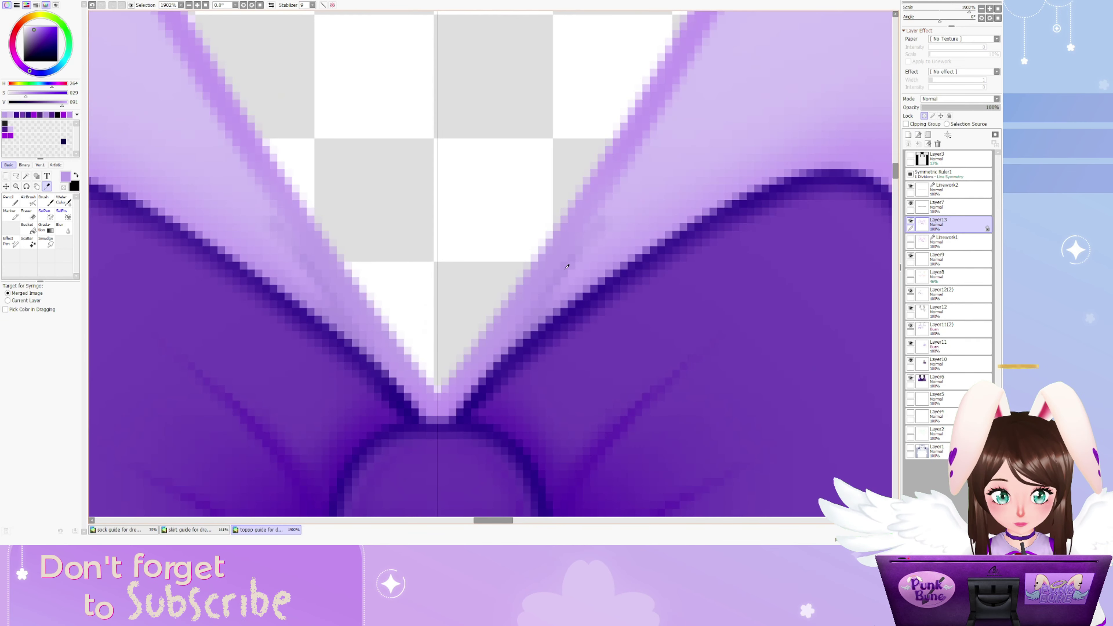
pyautogui.scroll(-3, 261, 82)
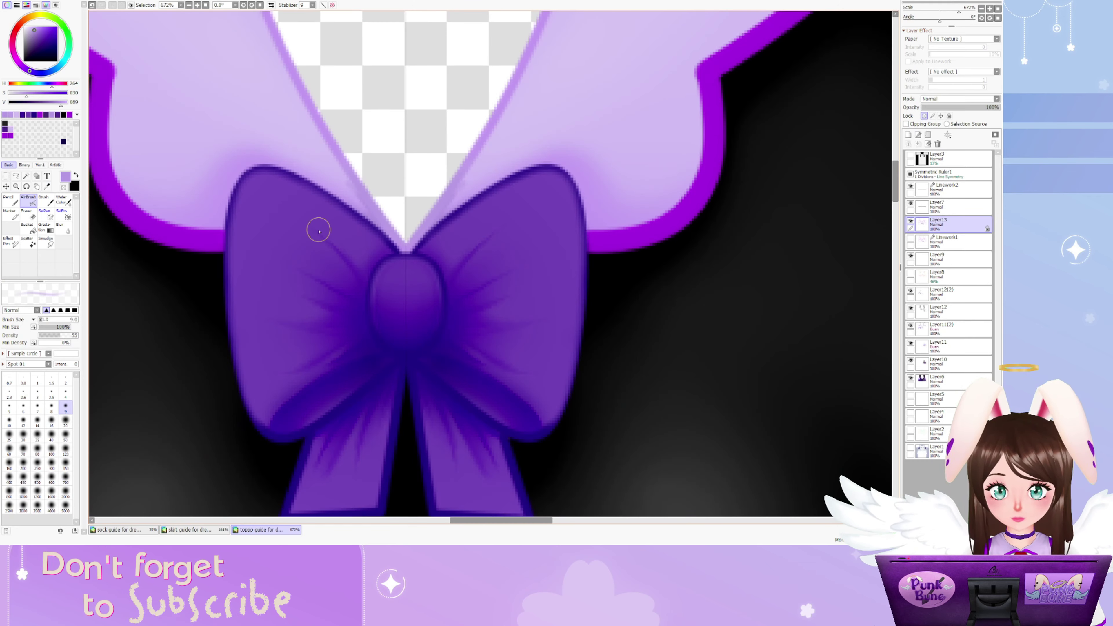
pyautogui.click(63, 104)
# Sample the stripe's saturated purple, lower its saturation, and enlarge the brush to 120
pyautogui.scroll(-6, 494, 88)
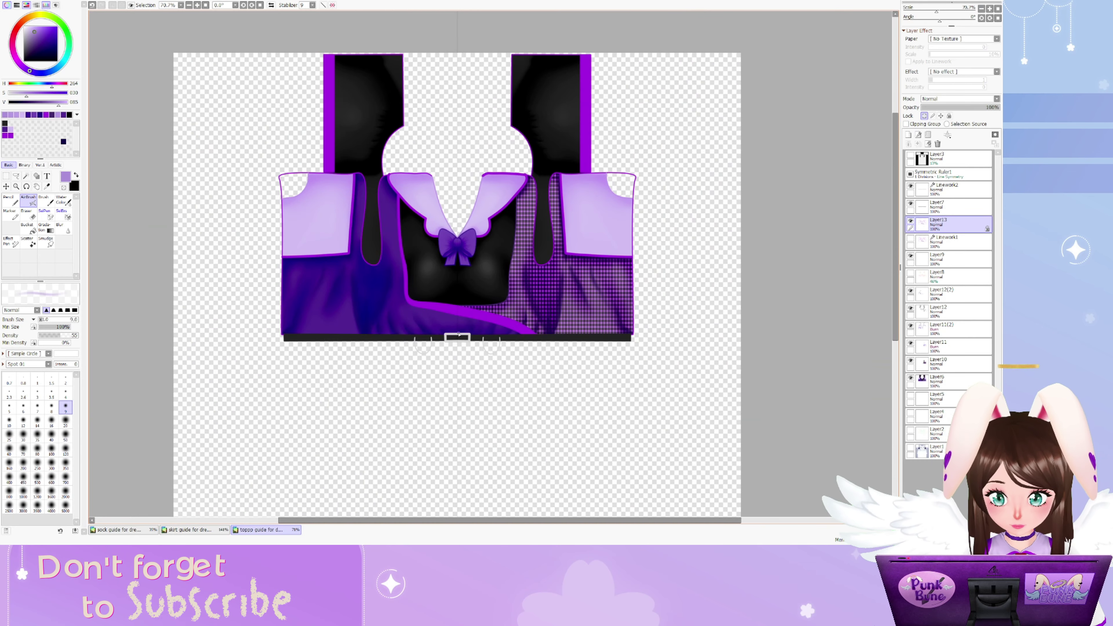
pyautogui.scroll(2, 570, 198)
pyautogui.scroll(-1, 643, 290)
pyautogui.scroll(-1, 574, 376)
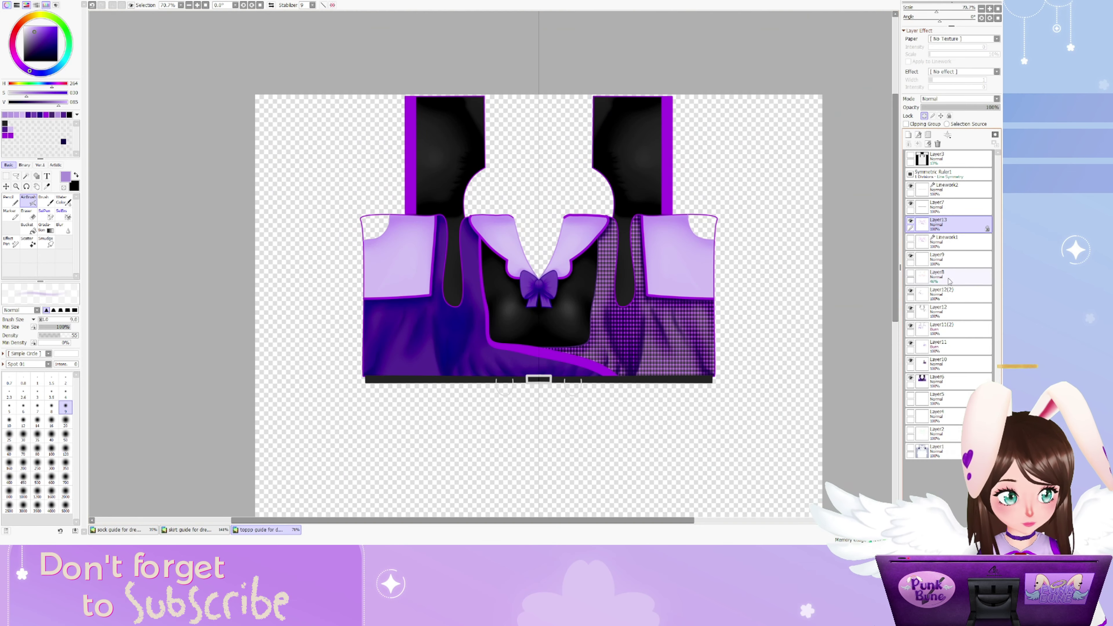
pyautogui.click(911, 273)
pyautogui.scroll(2, 667, 168)
pyautogui.keyDown('alt'); pyautogui.click(667, 169); pyautogui.keyUp('alt')
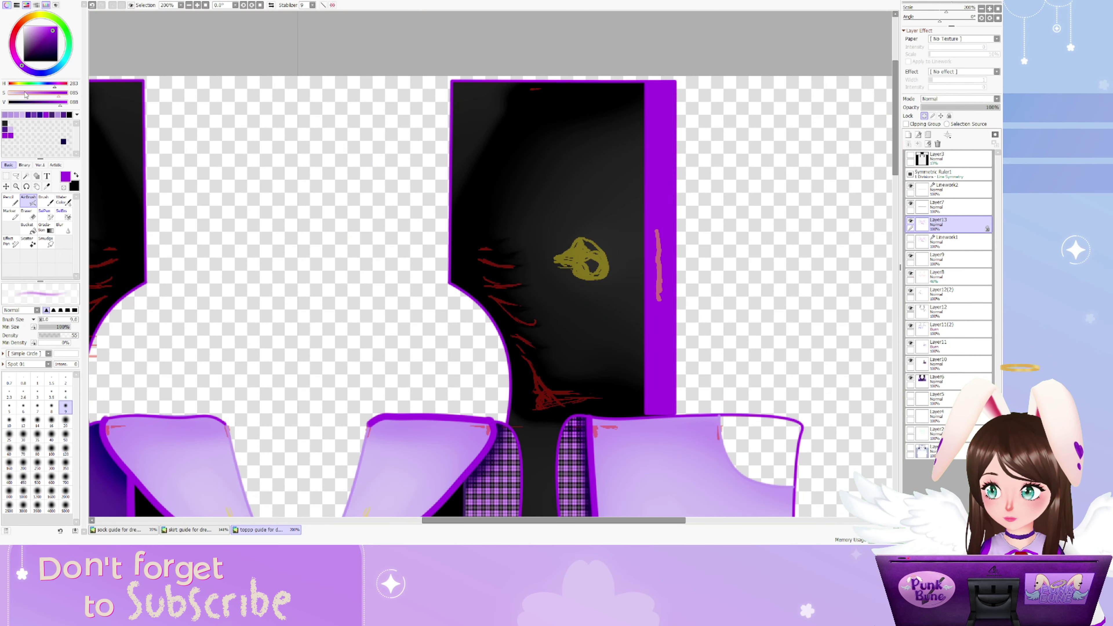
pyautogui.click(44, 94)
pyautogui.click(65, 450)
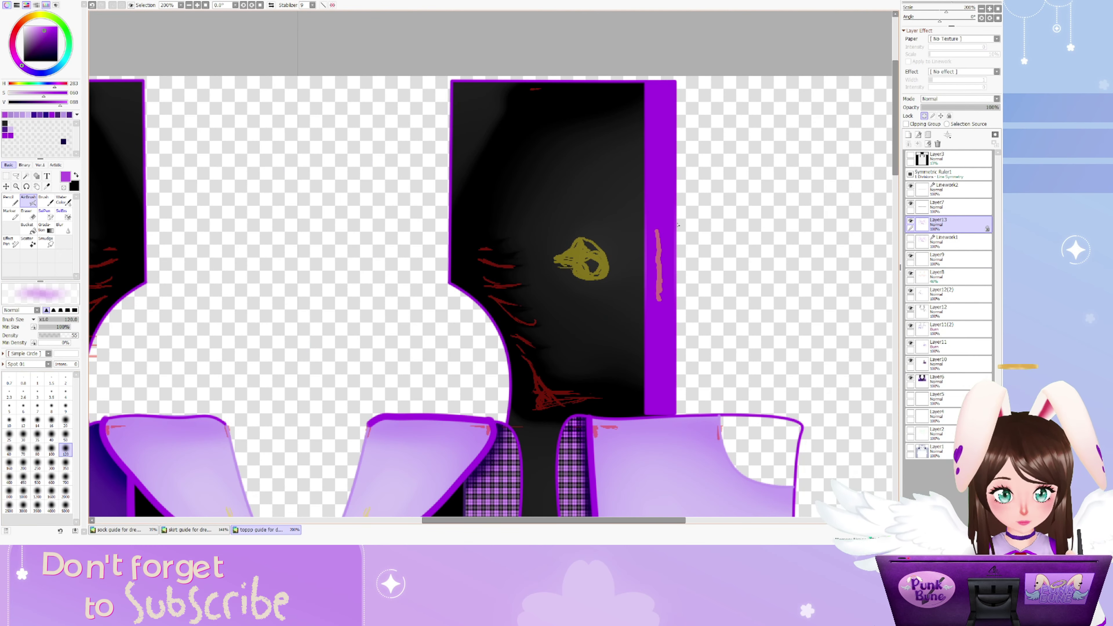
pyautogui.click(35, 93)
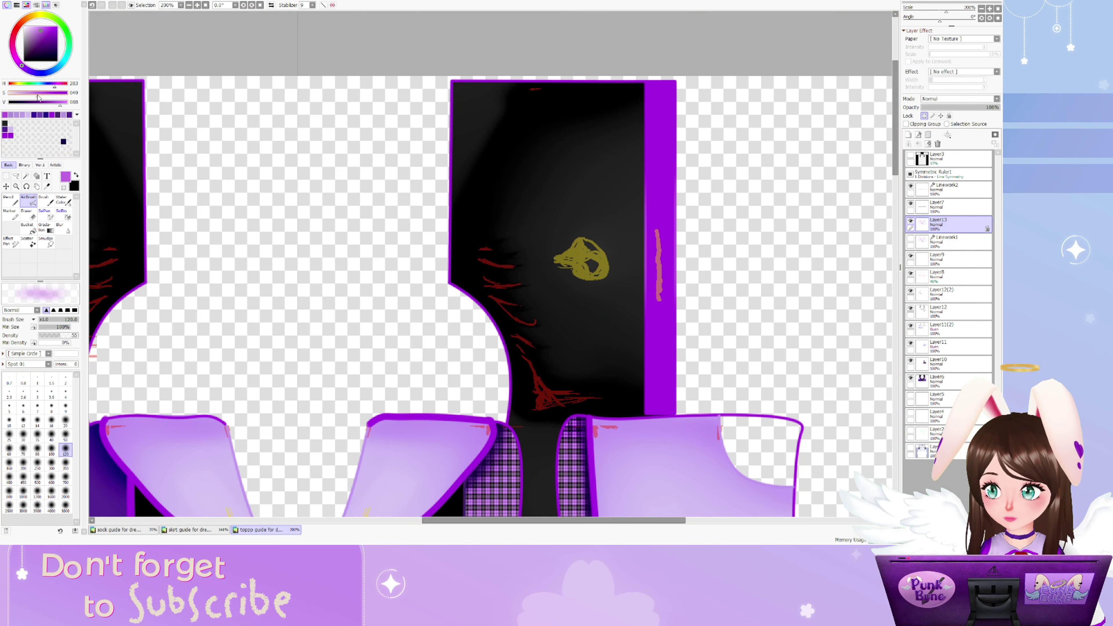
# Hide the red, yellow and pink sketch marks, then compare the shading with outlines and Layer6 toggled
pyautogui.press('Delete')
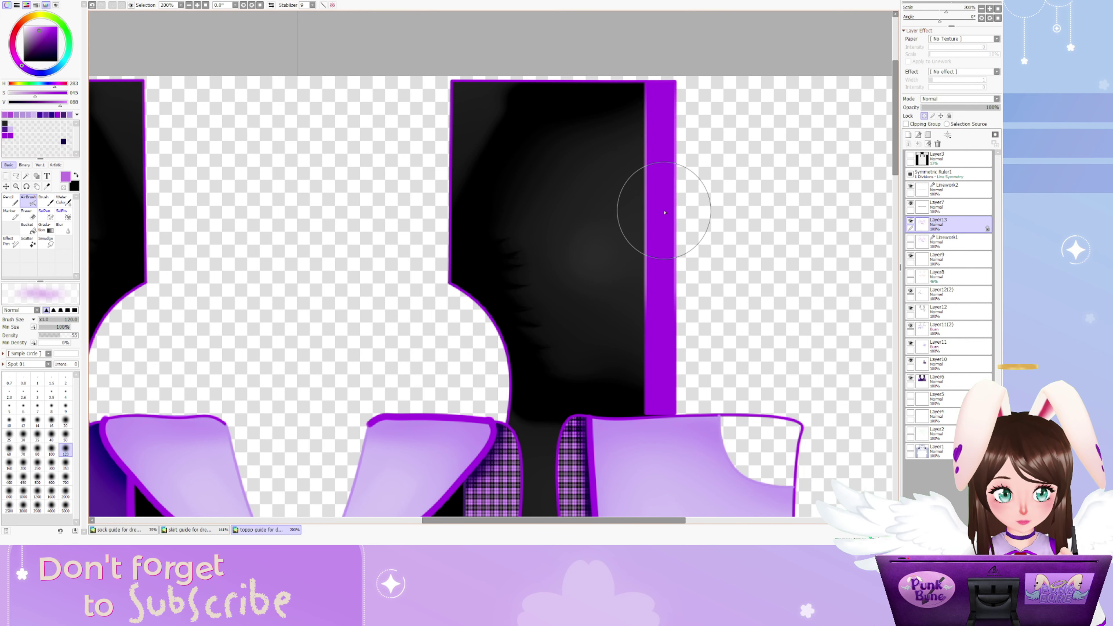
pyautogui.click(92, 5)
pyautogui.click(92, 5)
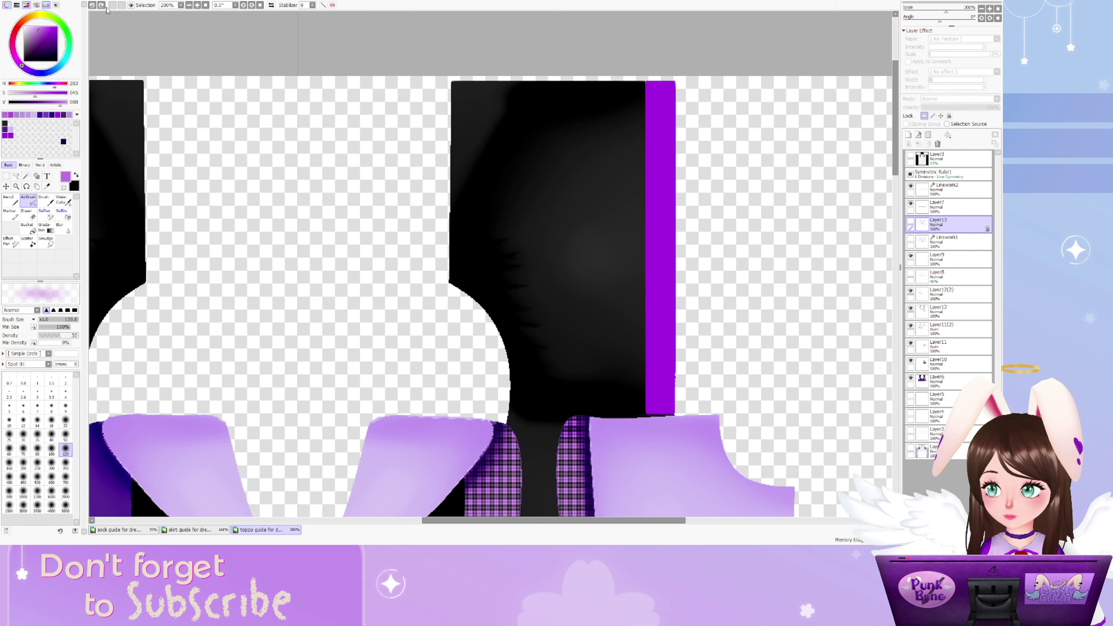
pyautogui.click(101, 6)
pyautogui.scroll(-7, 353, 224)
pyautogui.scroll(10, 353, 224)
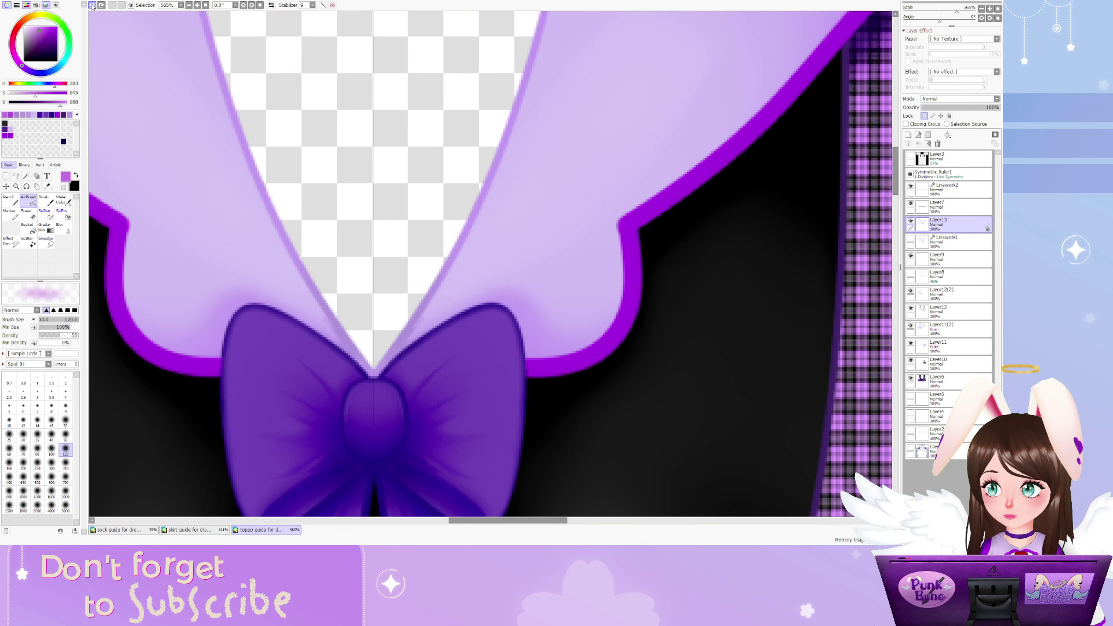
pyautogui.scroll(-7, 472, 237)
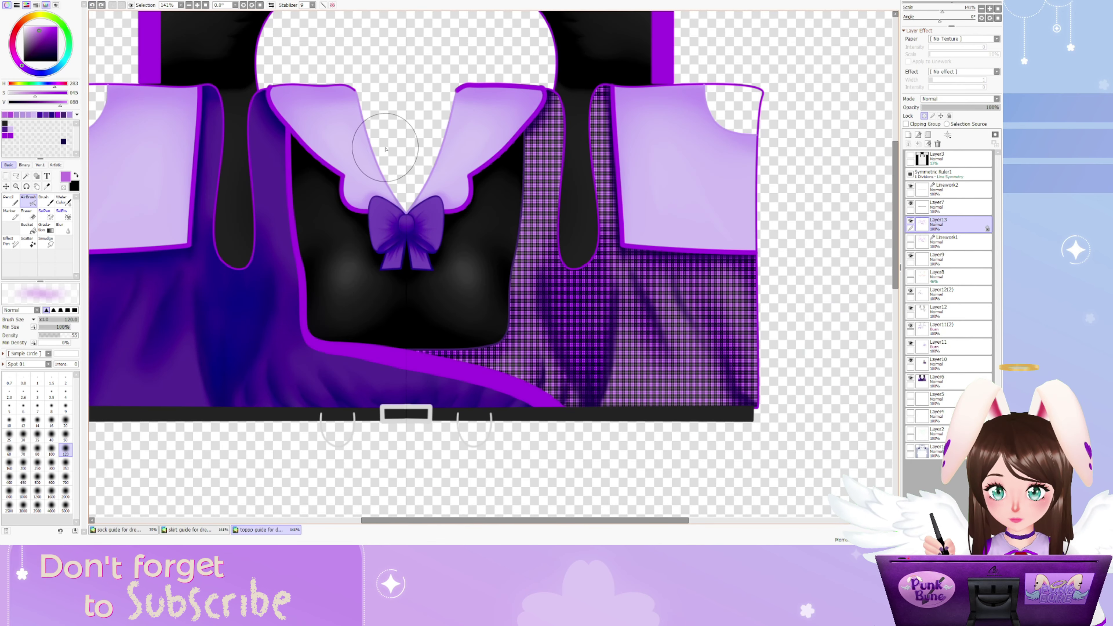
pyautogui.scroll(-3, 395, 158)
pyautogui.scroll(3, 394, 158)
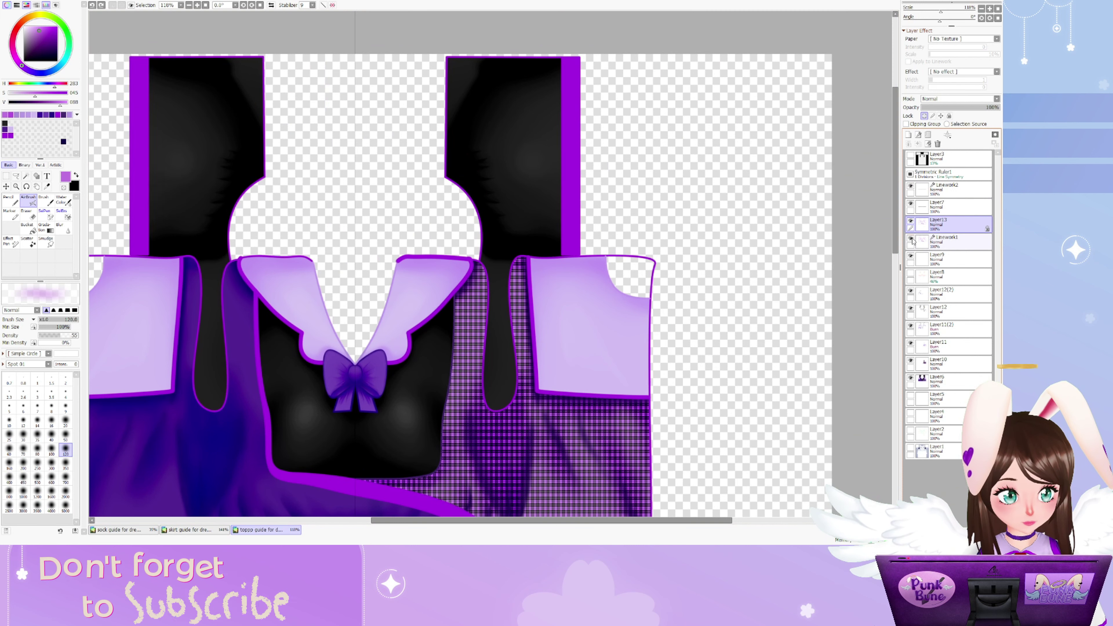
pyautogui.click(911, 379)
pyautogui.click(911, 379)
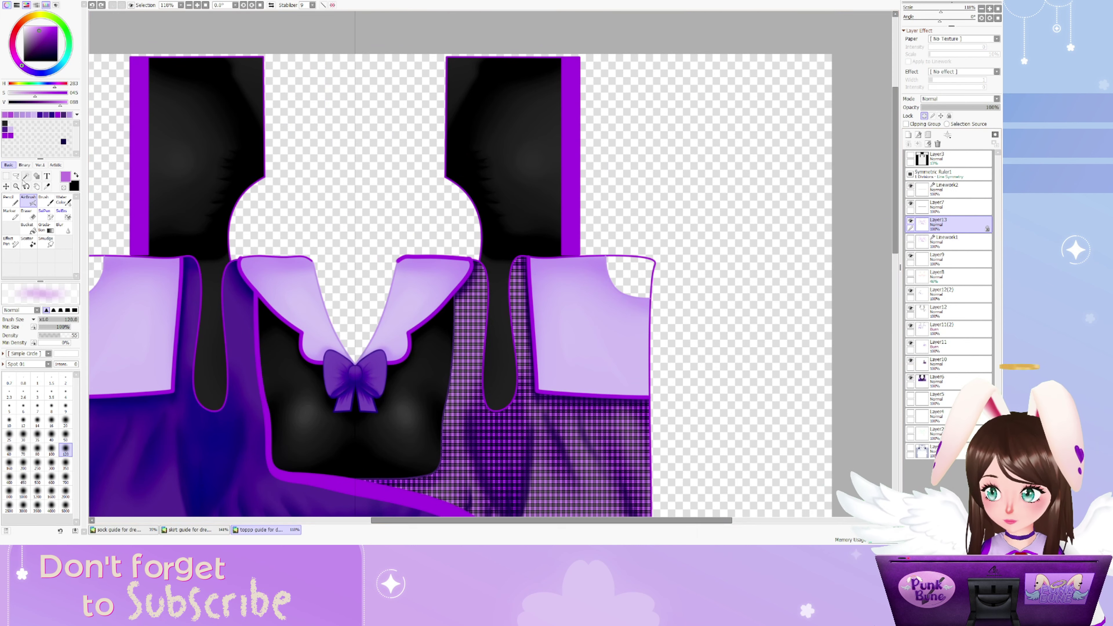
# Magic Wand the shoulder straps and airbrush them brighter on Layer12(2)
pyautogui.press('w')
pyautogui.click(947, 294)
pyautogui.press('v')
pyautogui.moveTo(583, 66); pyautogui.dragTo(583, 237)
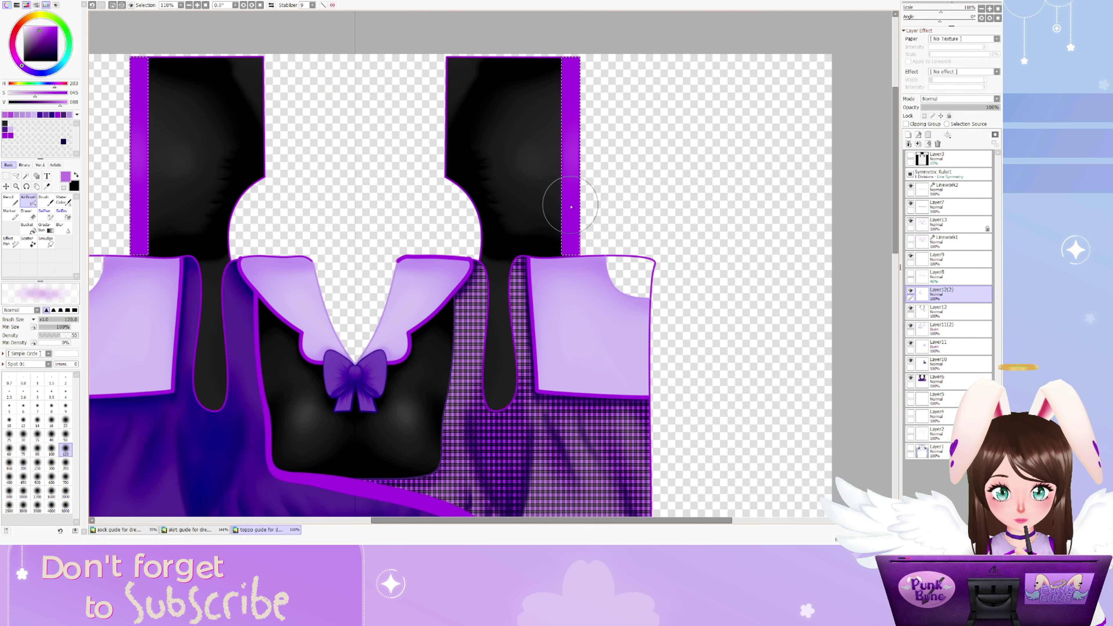
pyautogui.moveTo(584, 114); pyautogui.dragTo(585, 186)
pyautogui.click(947, 224)
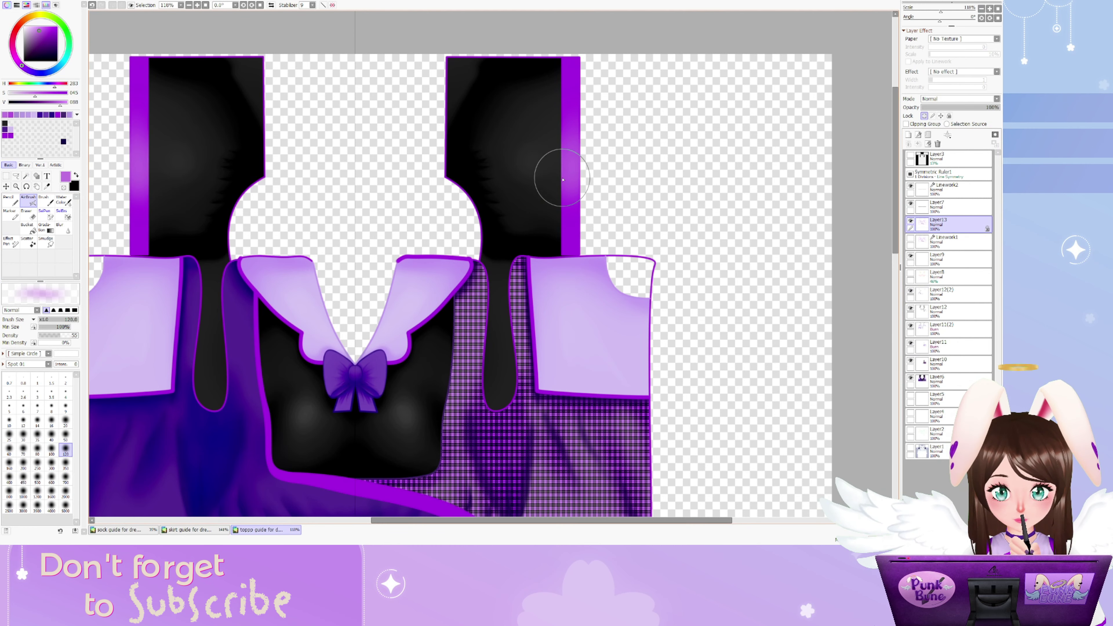
# Airbrush the collar's inner edges light lavender on Layer13
pyautogui.scroll(-2, 484, 153)
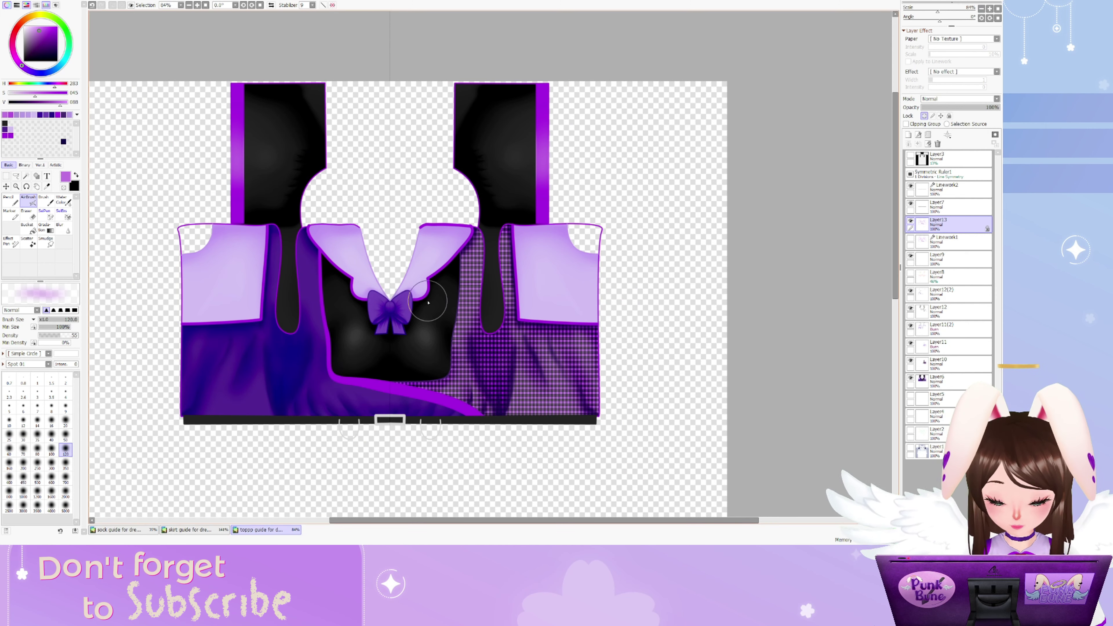
pyautogui.scroll(3, 395, 275)
pyautogui.click(66, 421)
pyautogui.moveTo(454, 180); pyautogui.dragTo(439, 248)
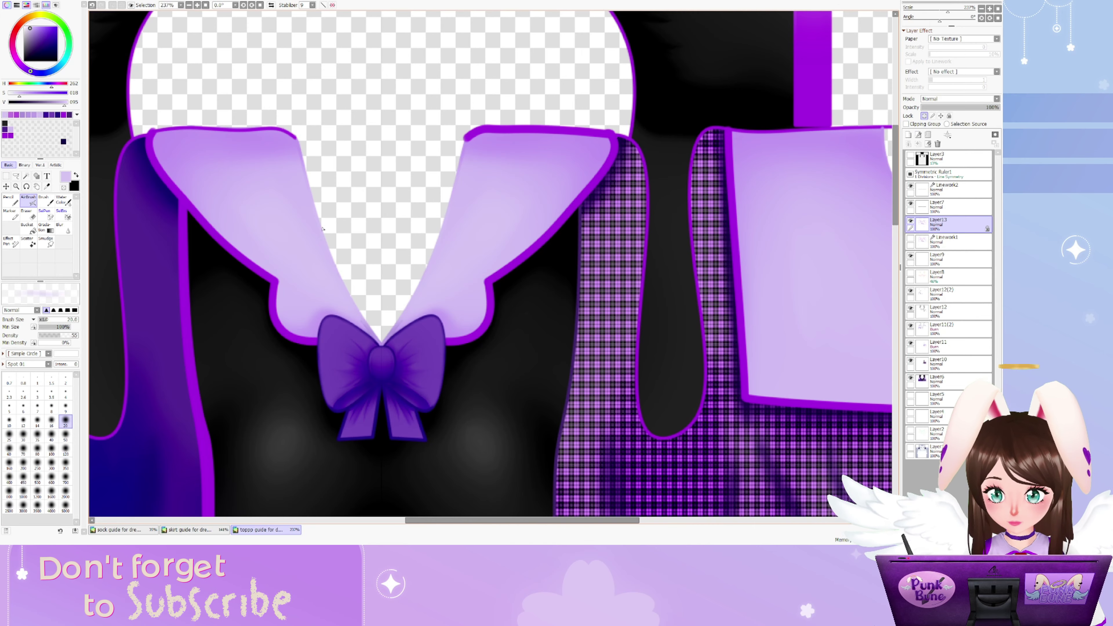
pyautogui.scroll(-4, 323, 230)
pyautogui.scroll(4, 529, 310)
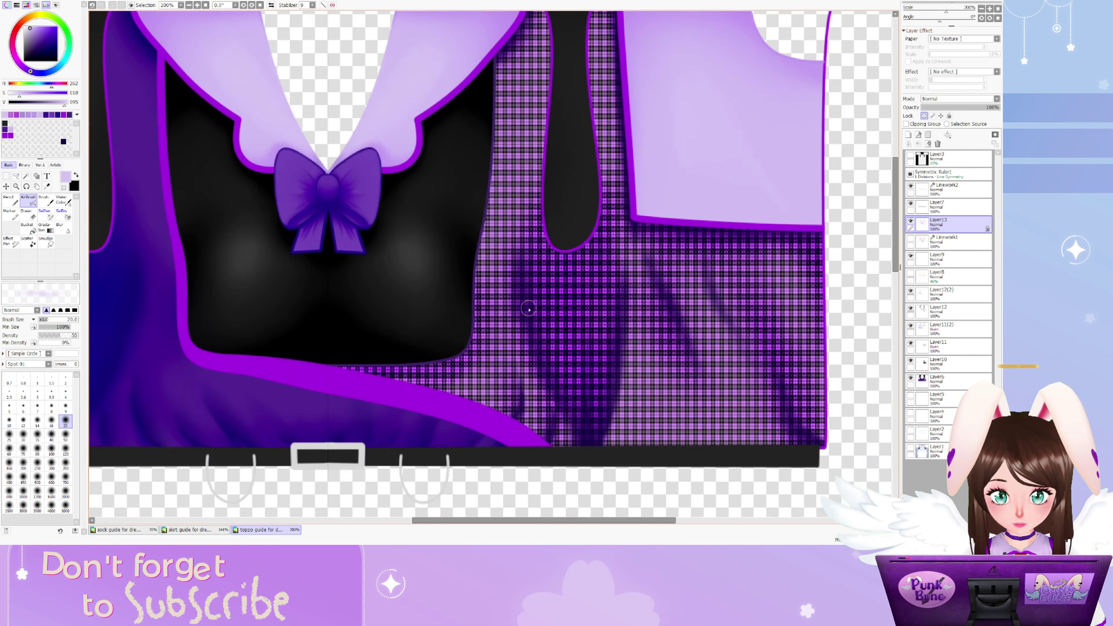
pyautogui.scroll(-2, 529, 309)
pyautogui.scroll(-2, 529, 310)
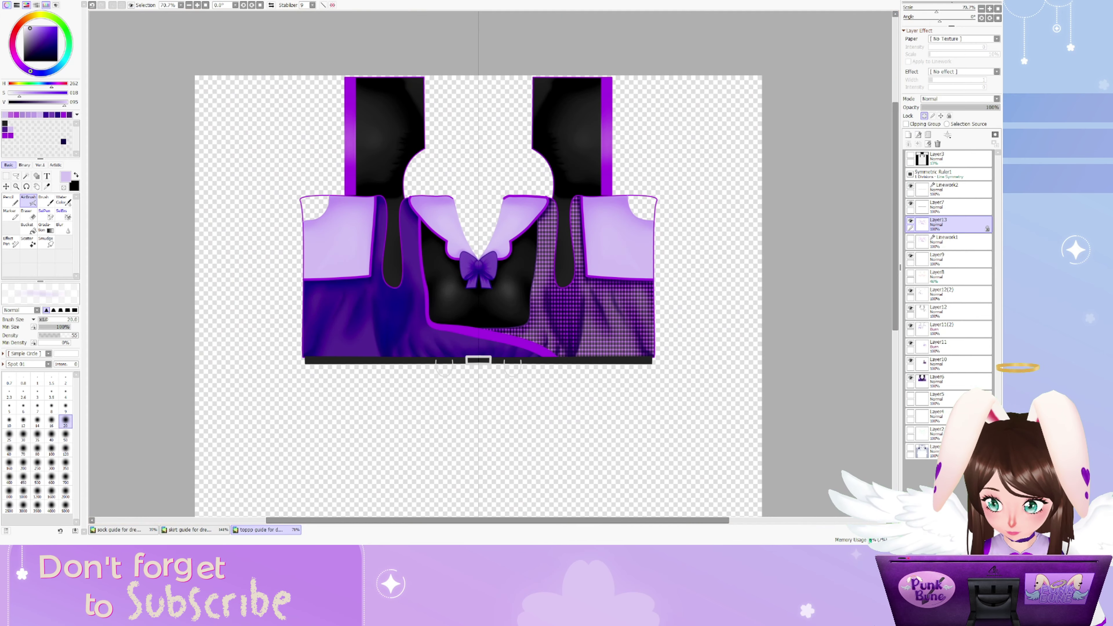
# Switch to the skirt document and add a symmetry ruler at the skirt's centre
pyautogui.hotkey('ctrl', 'Tab')
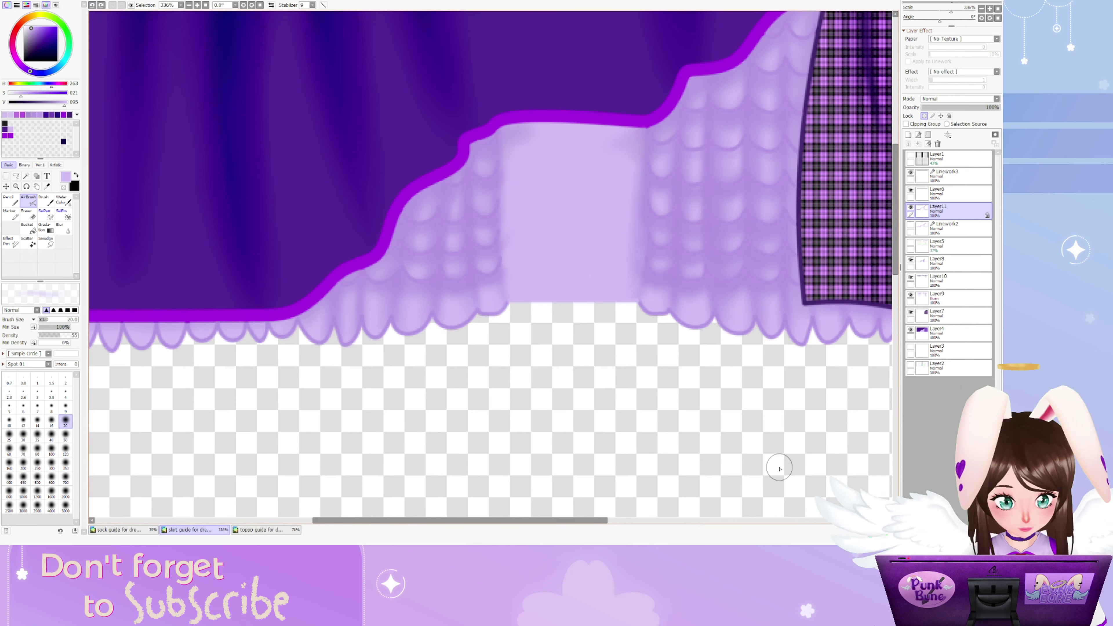
pyautogui.click(948, 134)
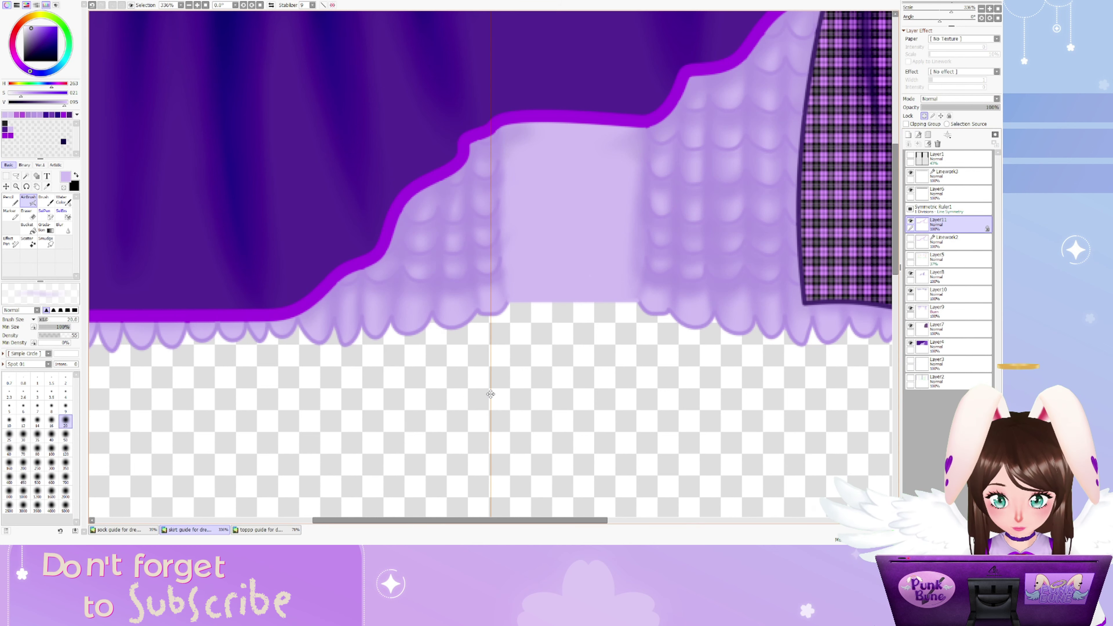
pyautogui.moveTo(491, 394); pyautogui.dragTo(552, 391)
pyautogui.click(911, 155)
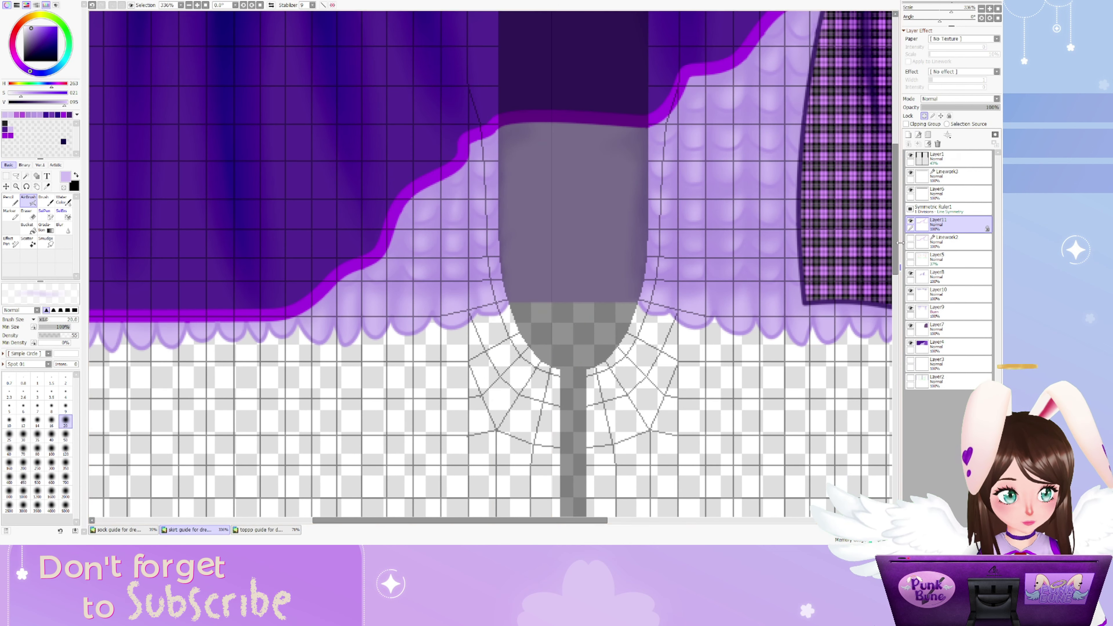
pyautogui.click(910, 156)
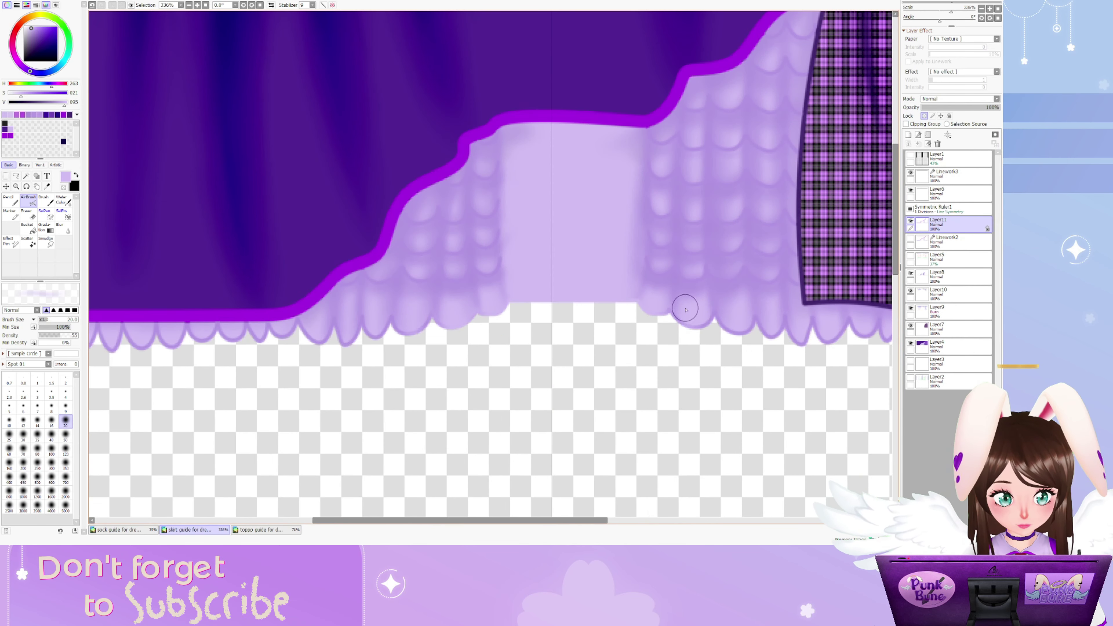
pyautogui.hotkey('ctrl', 'z')
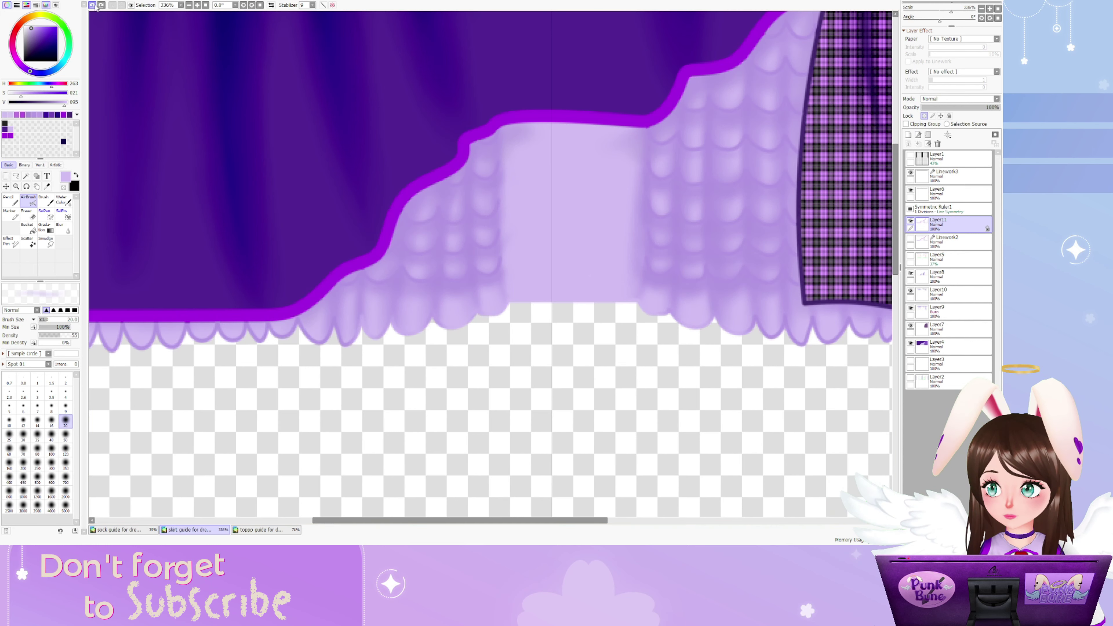
# Select Symmetric Ruler1, return to Layer11, and hide the Layer1 guide overlay
pyautogui.scroll(-3, 306, 285)
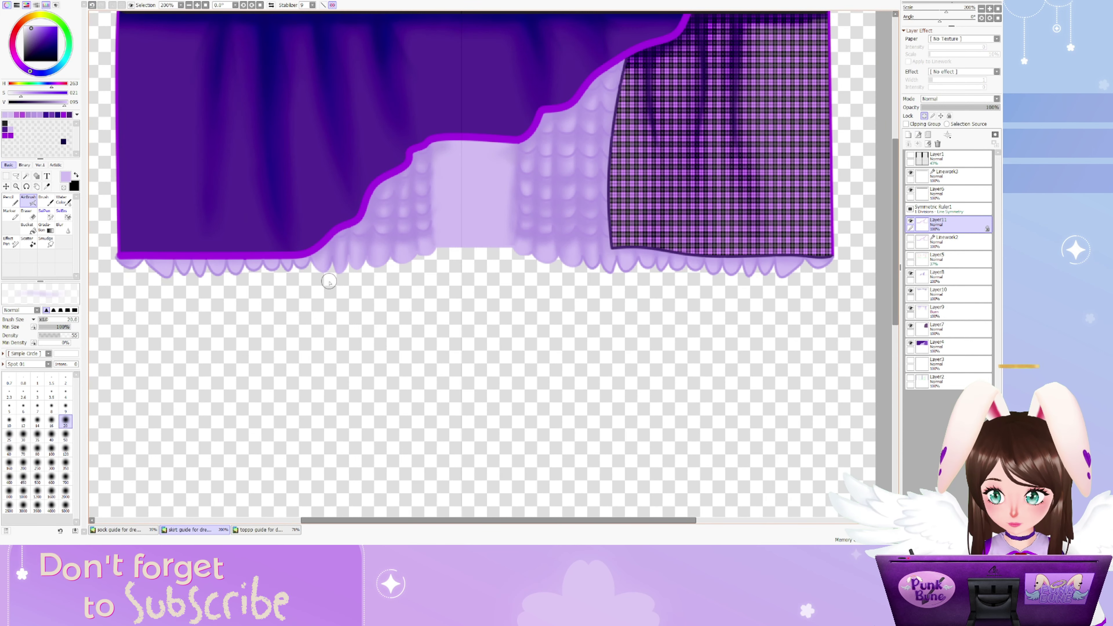
pyautogui.scroll(-2, 278, 285)
pyautogui.scroll(3, 277, 285)
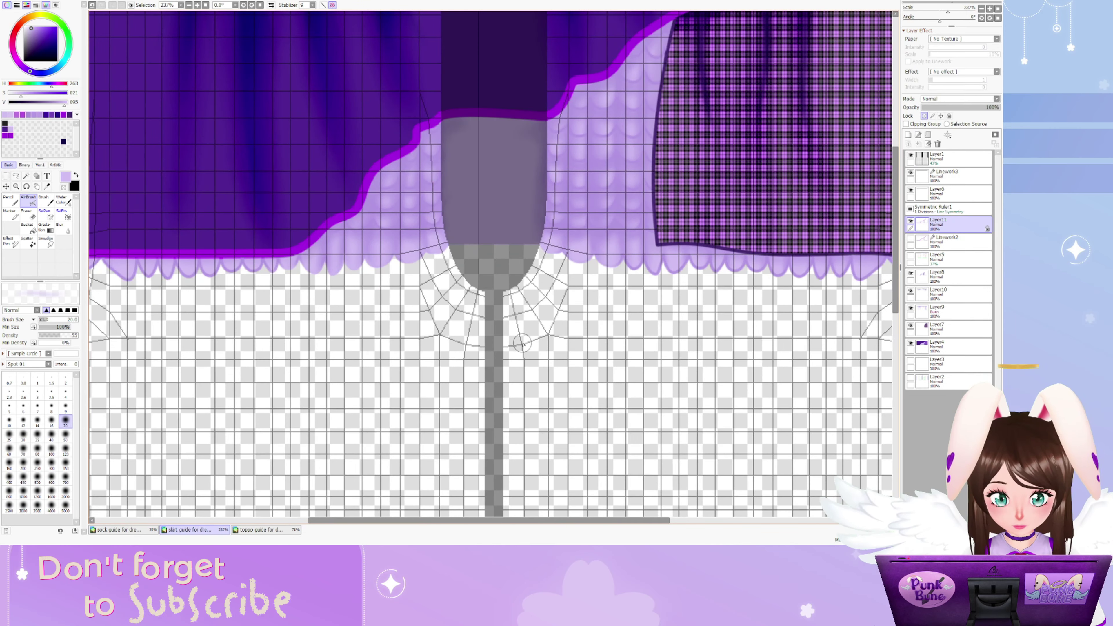
pyautogui.click(938, 209)
pyautogui.click(938, 224)
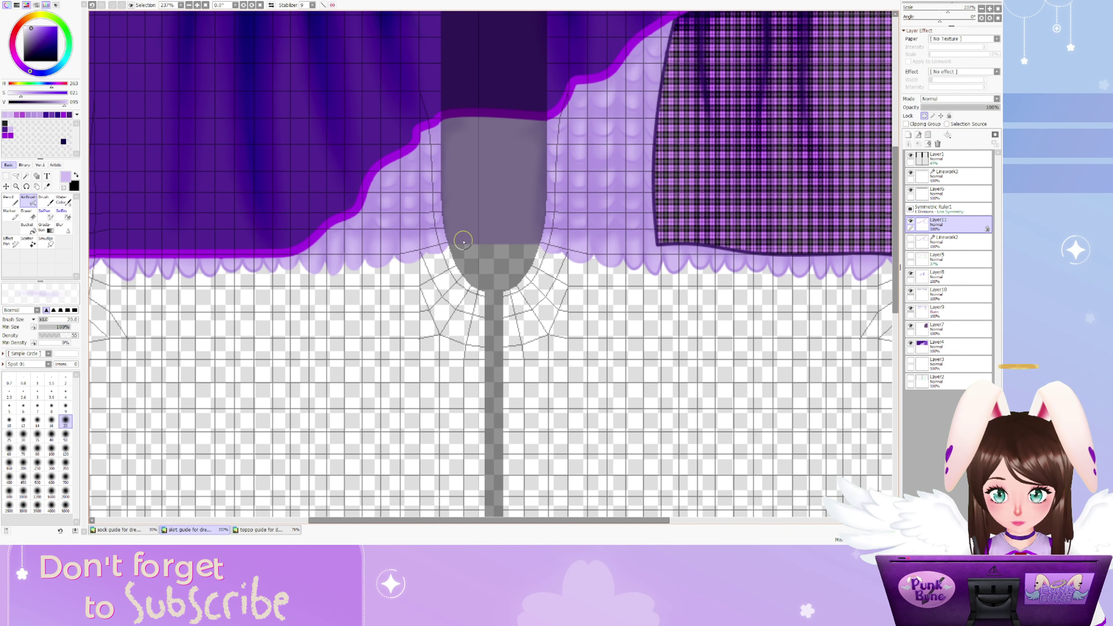
pyautogui.scroll(8, 498, 228)
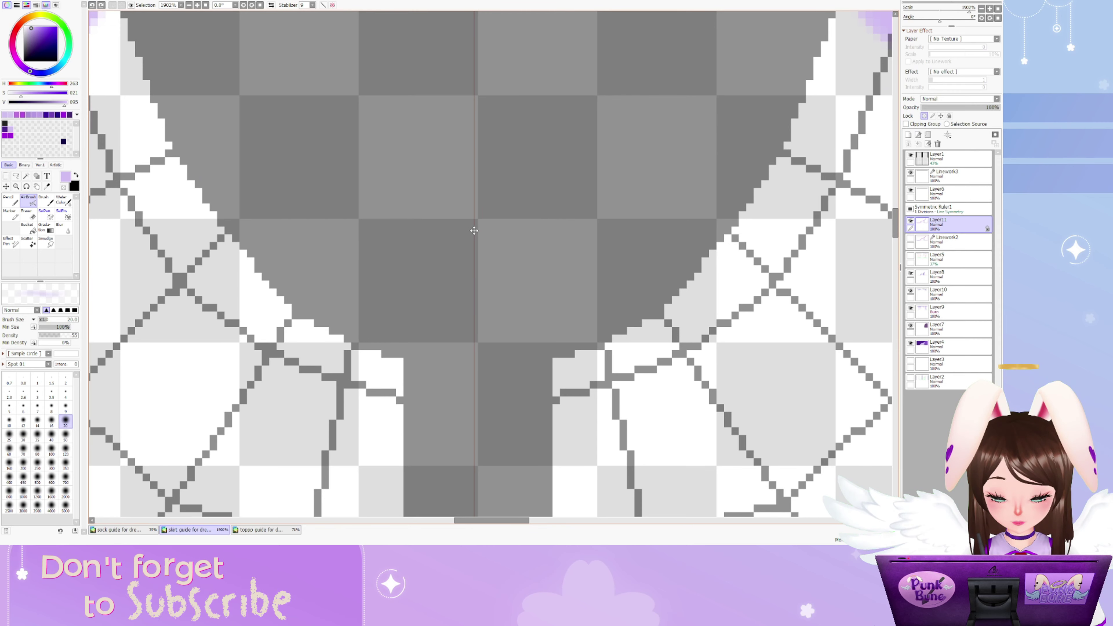
pyautogui.scroll(-9, 472, 229)
pyautogui.click(911, 155)
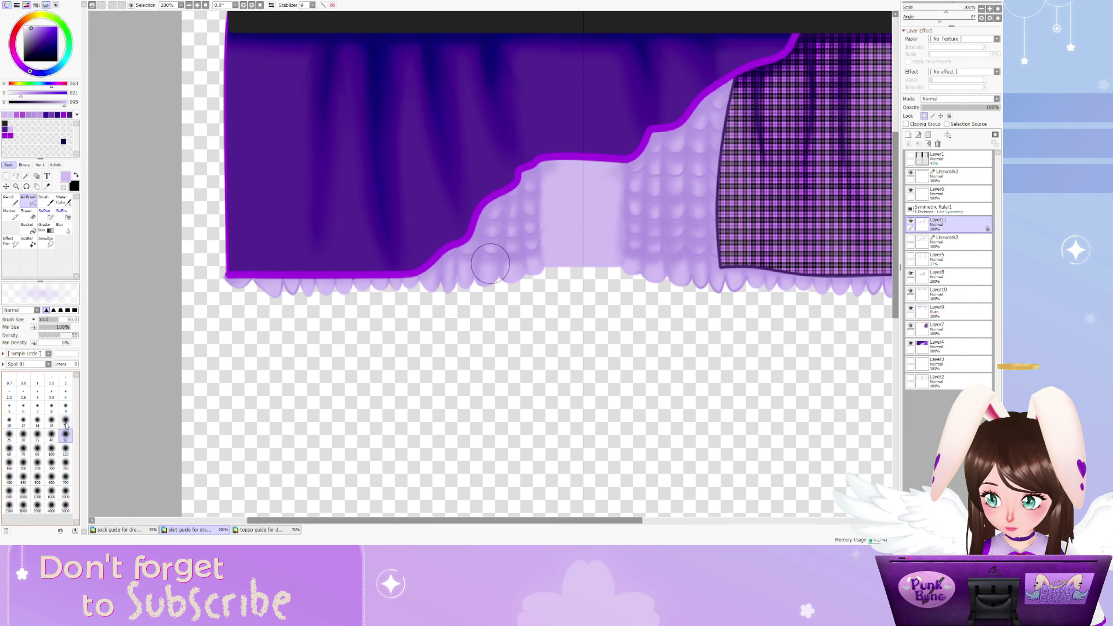
# Eyedrop the hem's lavender, then its saturated purple outline colour
pyautogui.scroll(7, 303, 293)
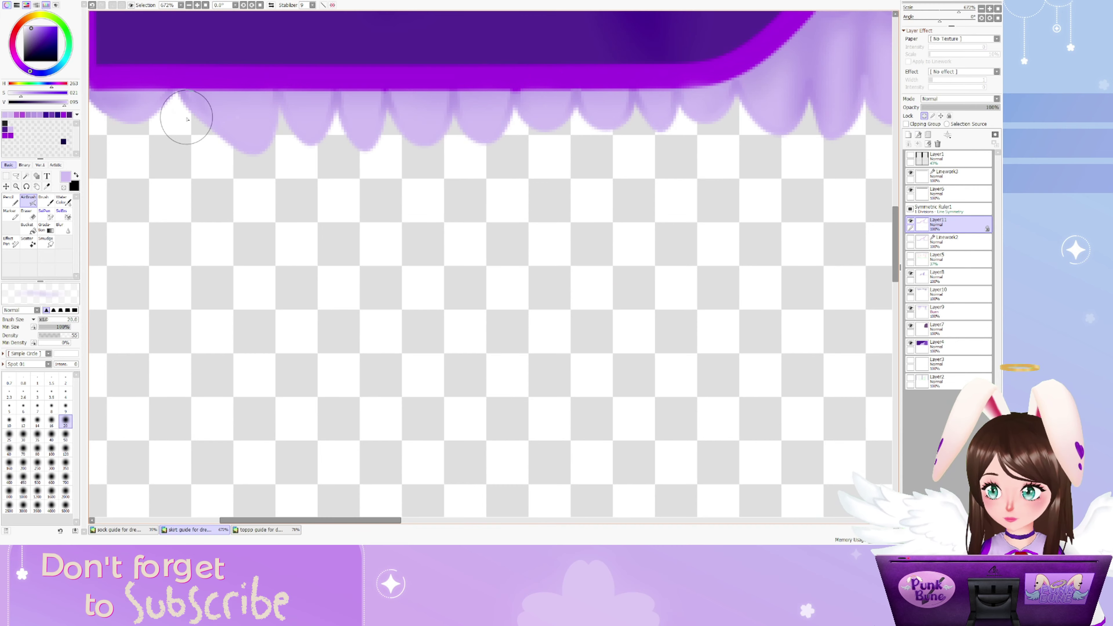
pyautogui.scroll(-8, 639, 253)
pyautogui.scroll(4, 639, 252)
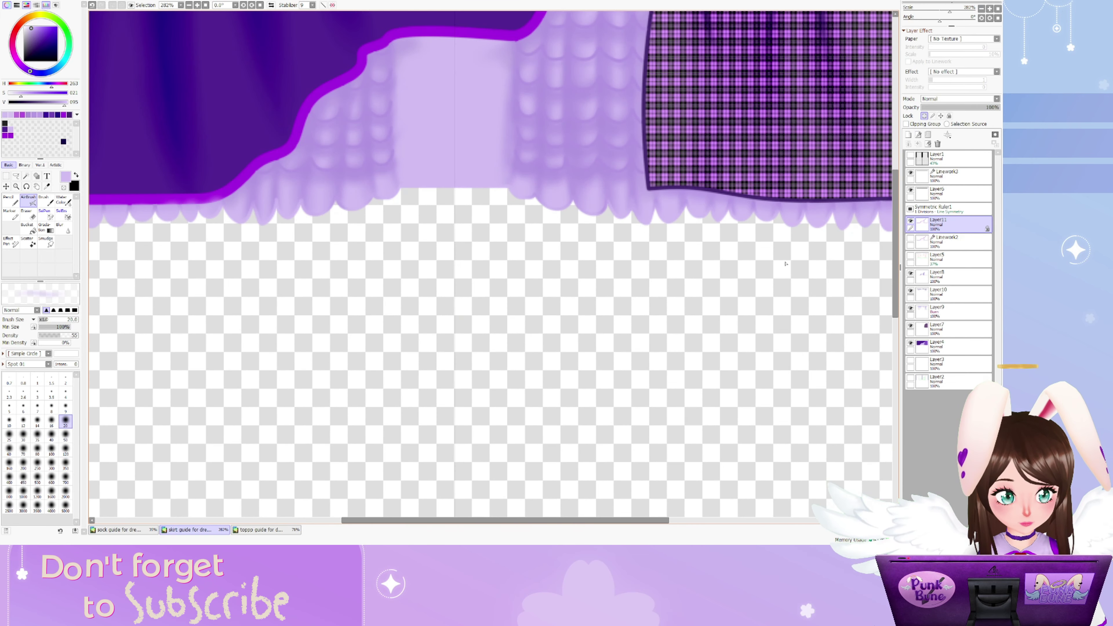
pyautogui.scroll(-1, 715, 276)
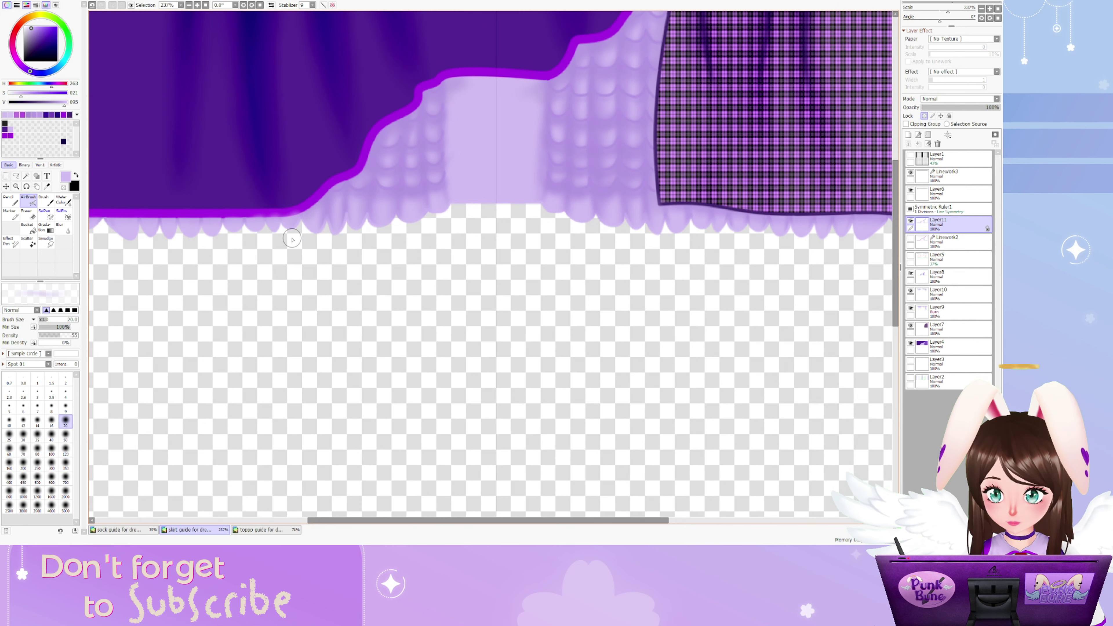
pyautogui.keyDown('alt'); pyautogui.click(346, 209); pyautogui.keyUp('alt')
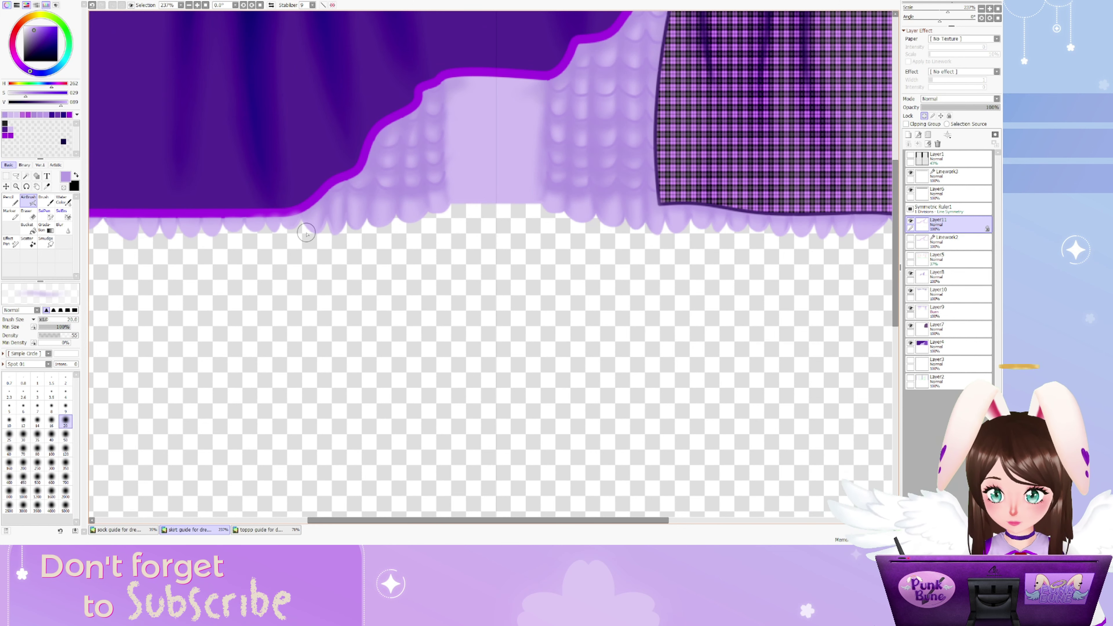
pyautogui.scroll(-1, 301, 240)
pyautogui.keyDown('alt'); pyautogui.click(202, 215); pyautogui.keyUp('alt')
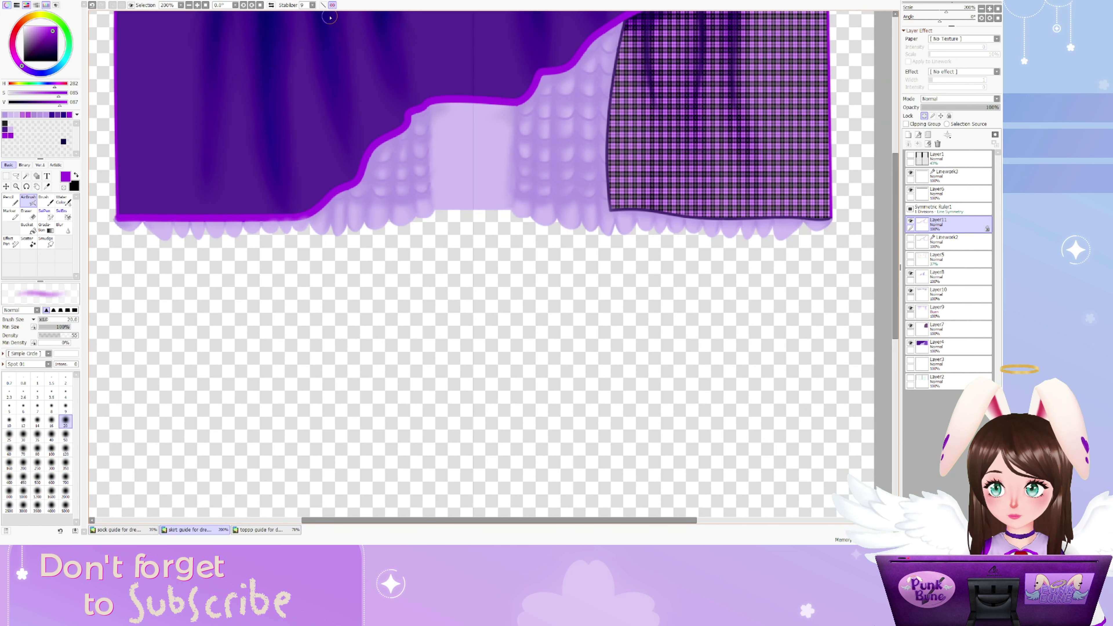
pyautogui.scroll(-4, 337, 362)
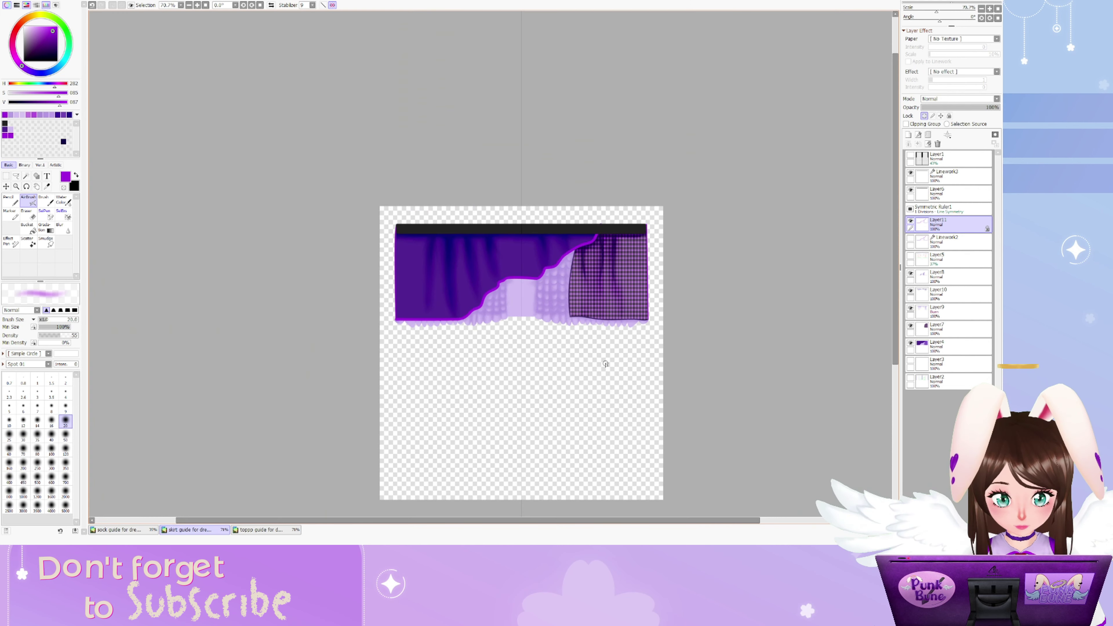
pyautogui.scroll(6, 604, 364)
# Magic Wand the dark Burn area above the hem and erase the shading down the middle
pyautogui.scroll(3, 443, 370)
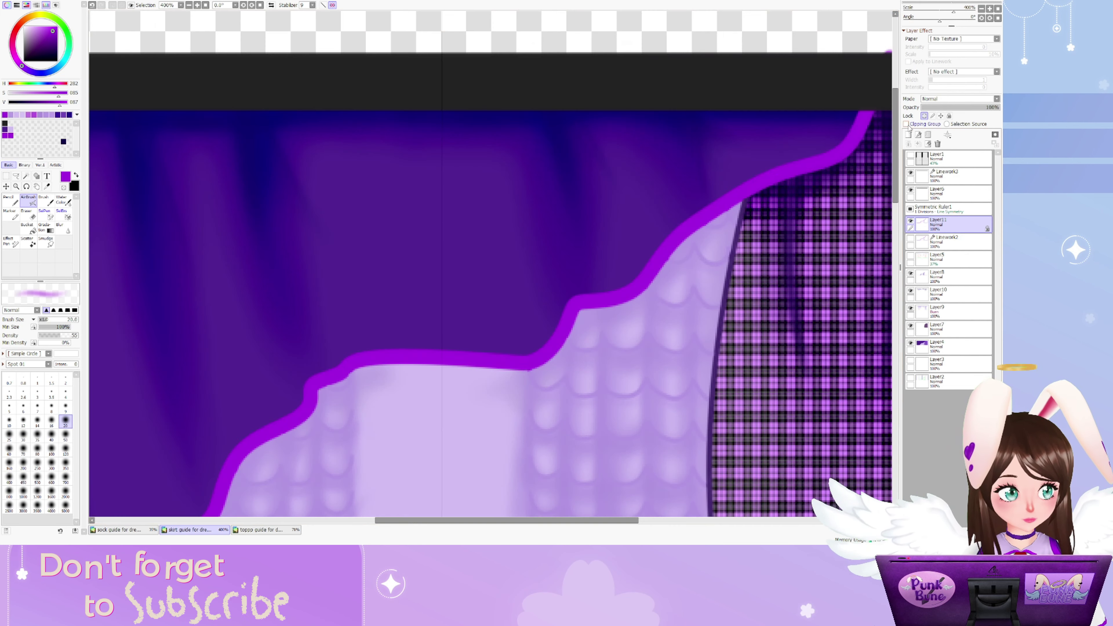
pyautogui.click(911, 154)
pyautogui.press('w')
pyautogui.click(323, 179)
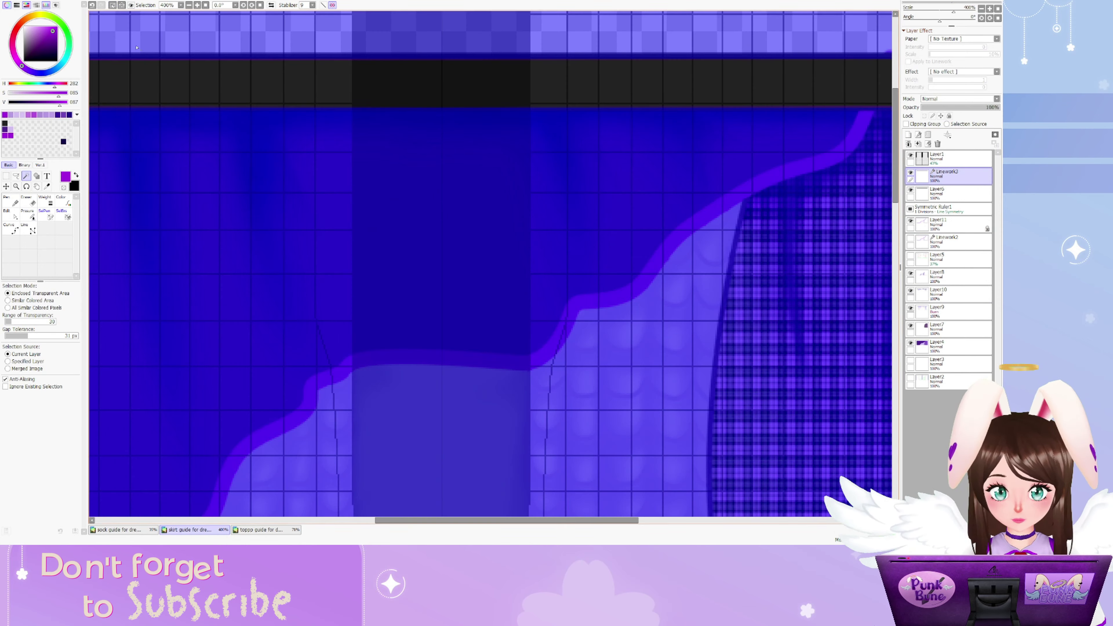
pyautogui.press('e')
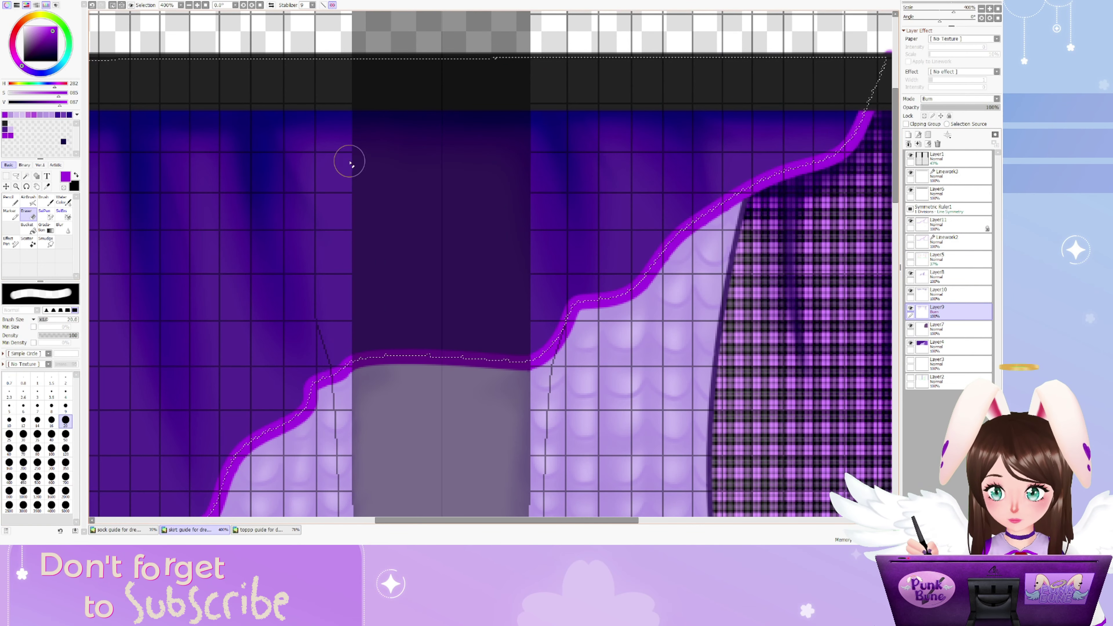
pyautogui.moveTo(533, 147); pyautogui.dragTo(536, 269)
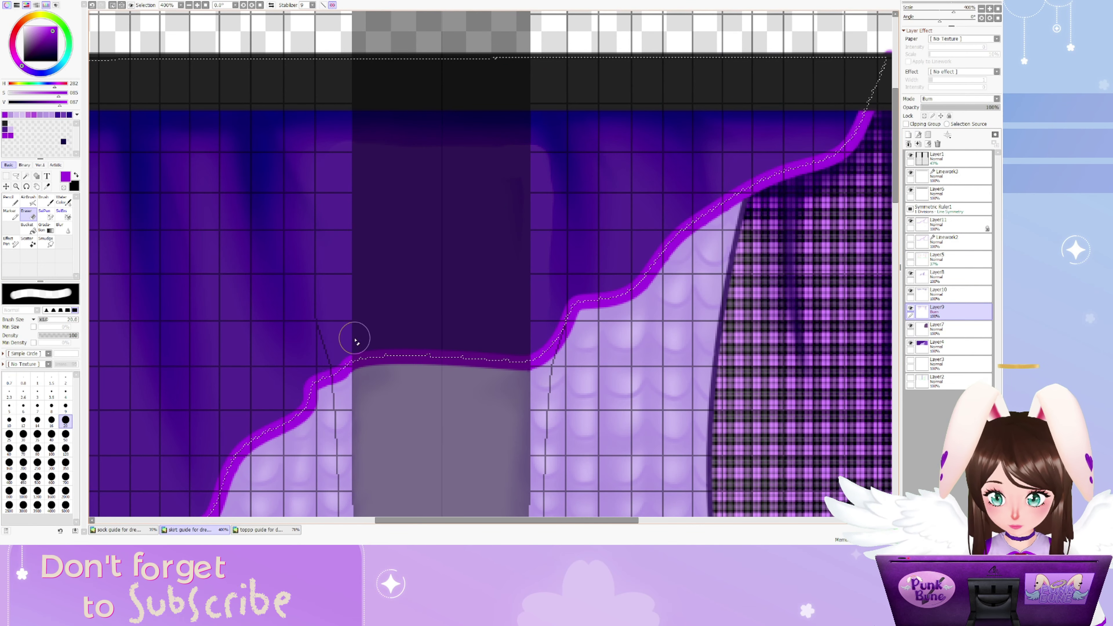
# Airbrush the fold with dark blue and light purple, blur it, and hide the grid guide
pyautogui.press('a')
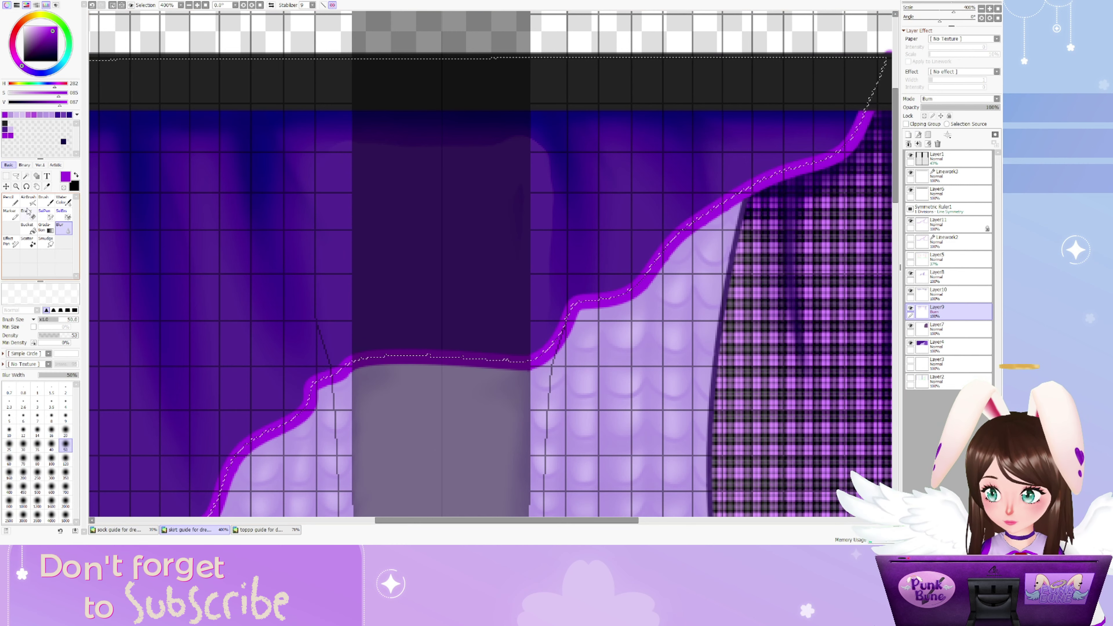
pyautogui.rightClick(365, 117)
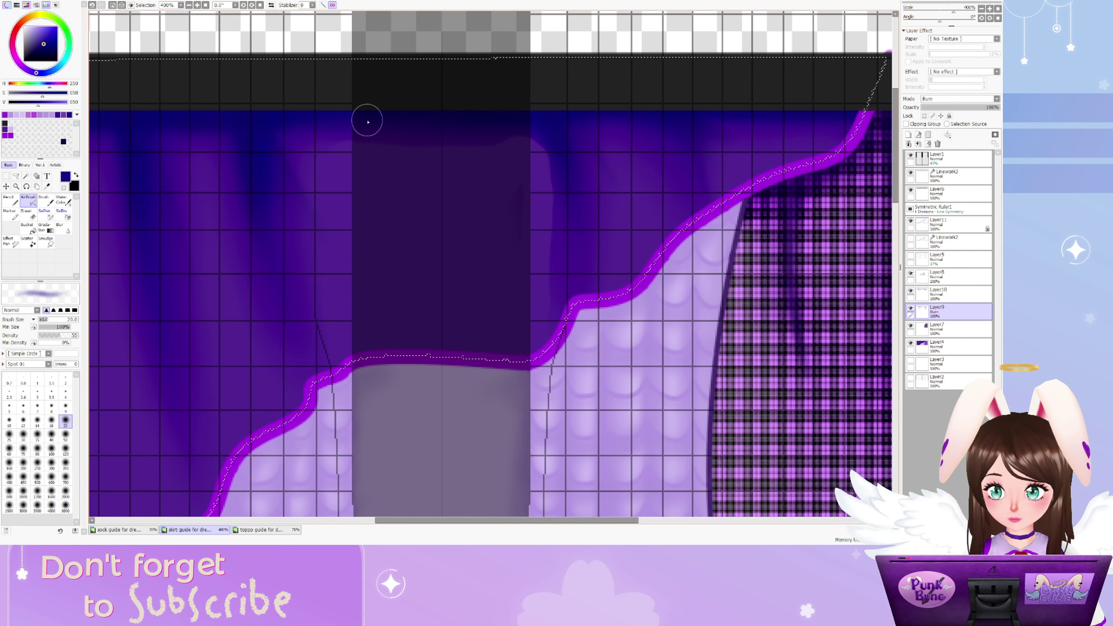
pyautogui.rightClick(671, 243)
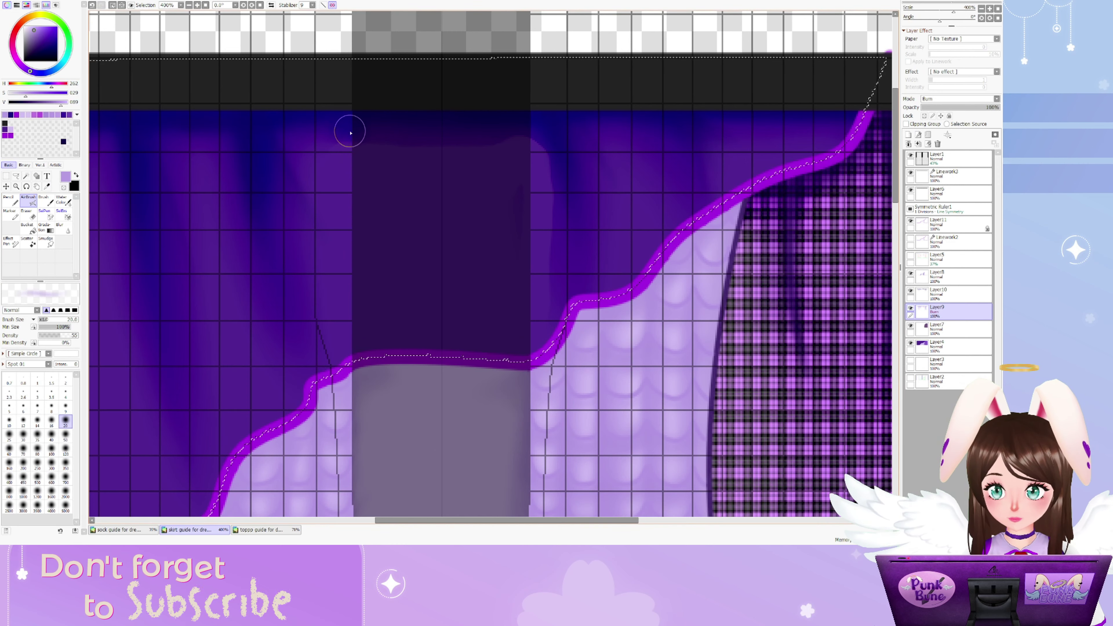
pyautogui.press('b')
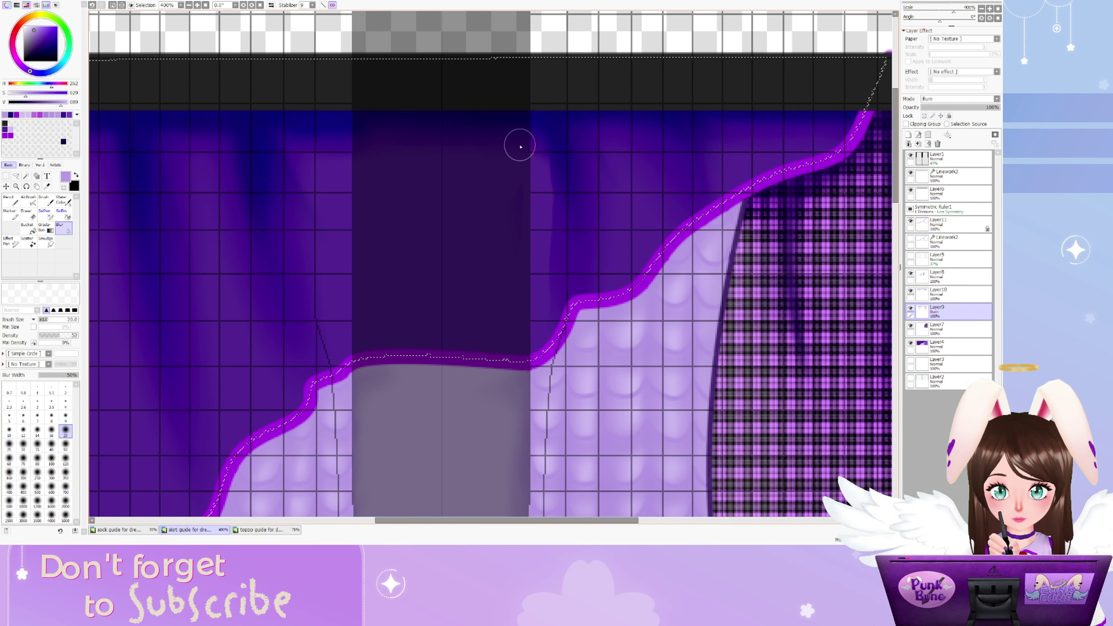
pyautogui.click(910, 156)
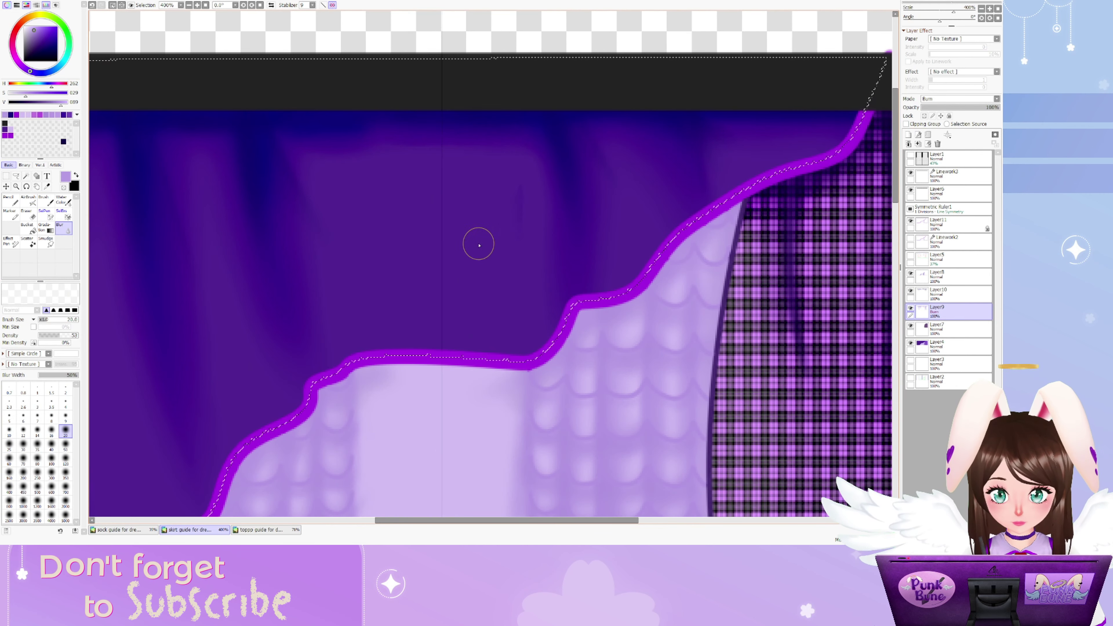
pyautogui.press('e')
pyautogui.scroll(-3, 454, 200)
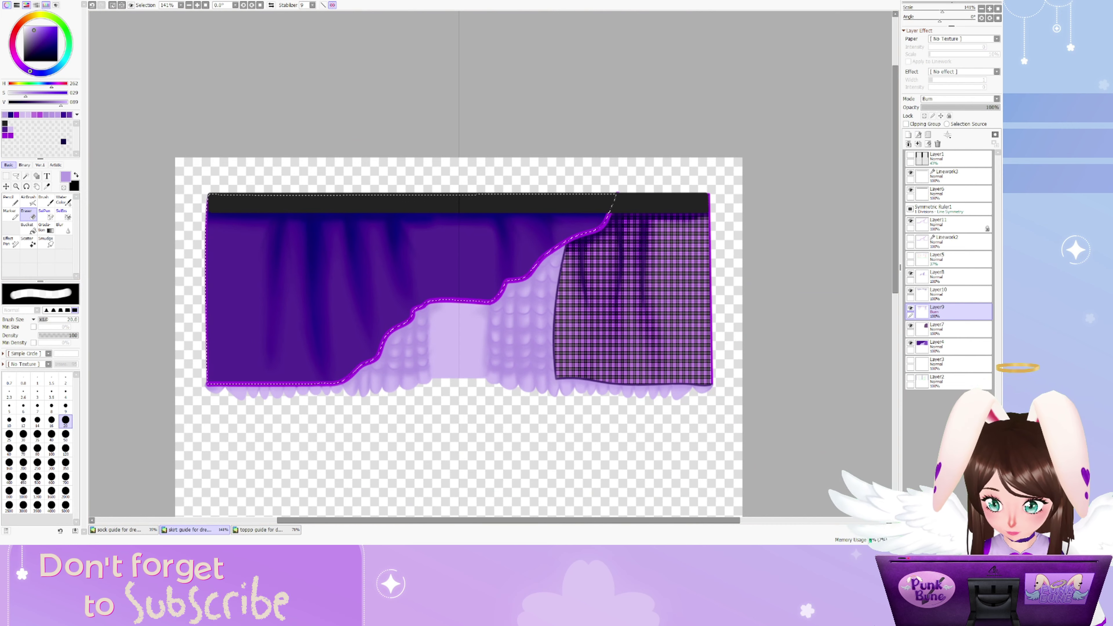
# Paste the chain into the sock document and transform it under the band's left side
pyautogui.hotkey('ctrl', 'Tab')
pyautogui.scroll(5, 183, 186)
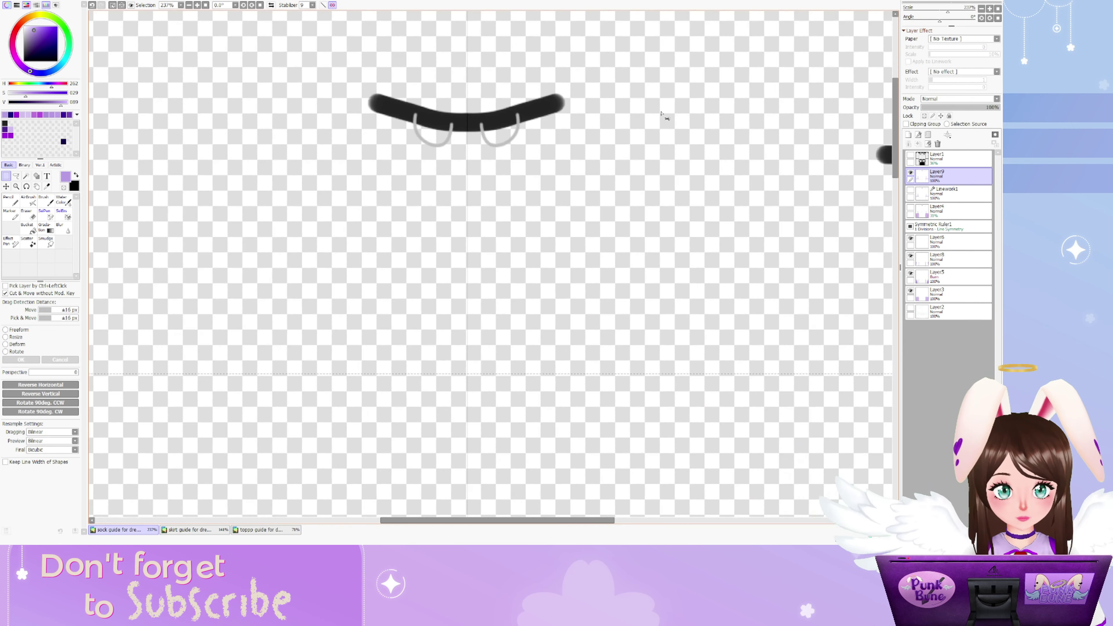
pyautogui.scroll(-3, 183, 186)
pyautogui.hotkey('ctrl', 'v')
pyautogui.hotkey('ctrl', 't')
pyautogui.scroll(5, 405, 219)
pyautogui.moveTo(183, 186); pyautogui.dragTo(465, 223)
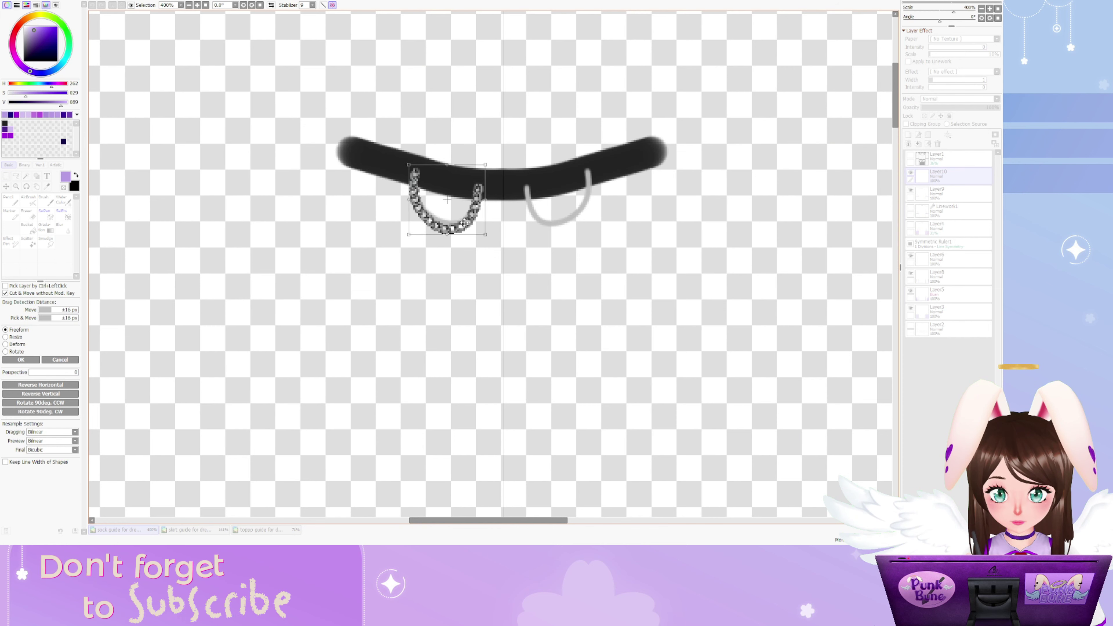
pyautogui.press('Return')
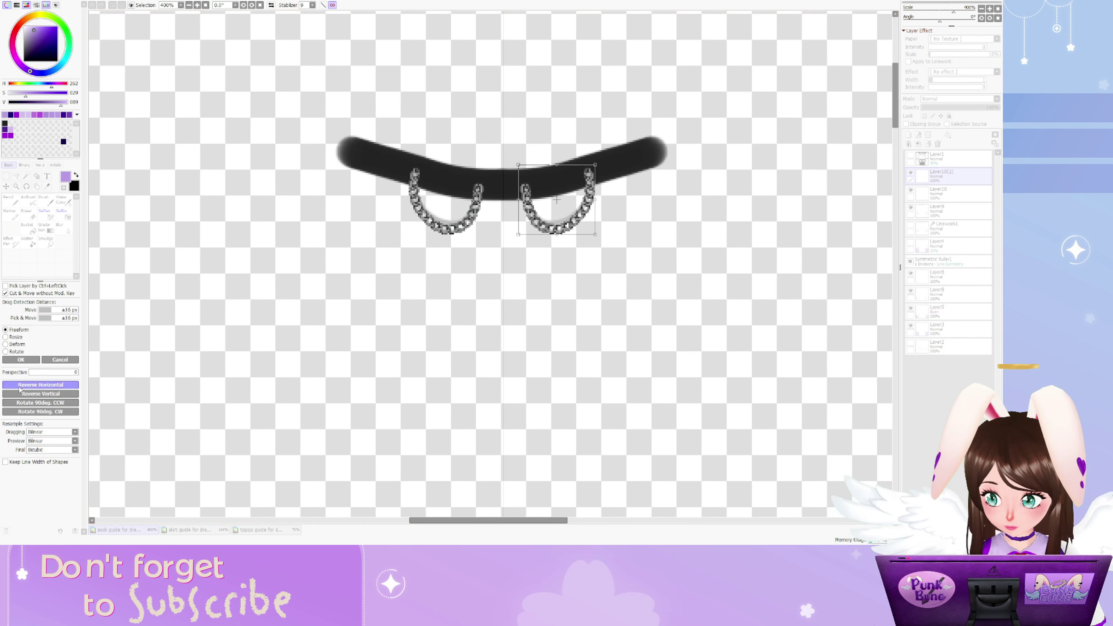
# Hide Layer9, show and select Linework1, and switch between linework edit and curve tools
pyautogui.scroll(-3, 820, 177)
pyautogui.click(911, 207)
pyautogui.click(911, 225)
pyautogui.click(947, 229)
pyautogui.scroll(3, 592, 228)
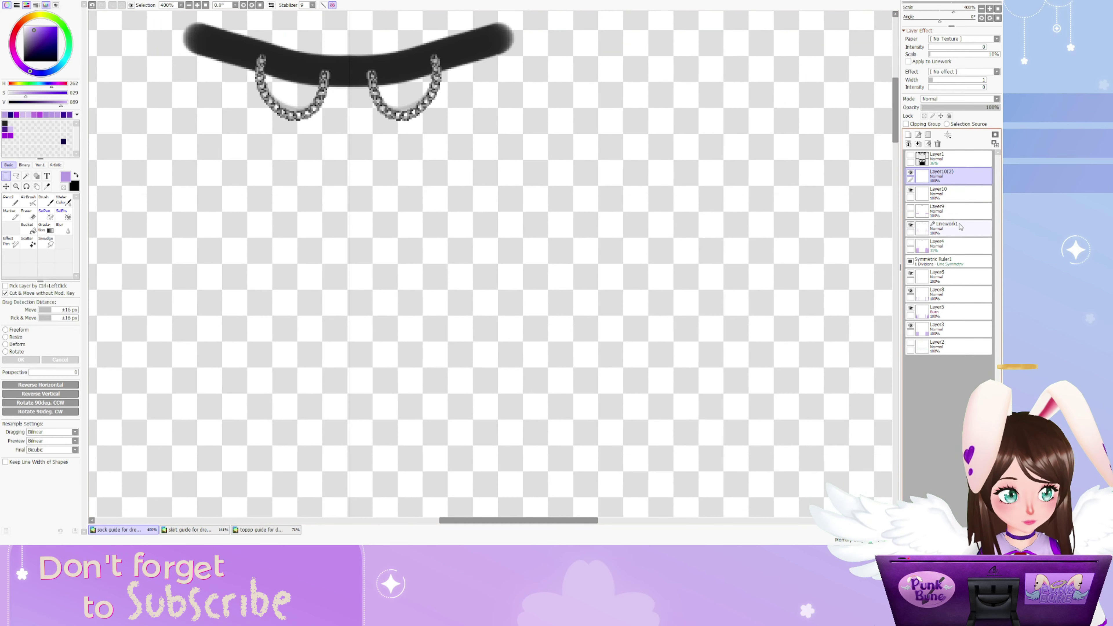
pyautogui.click(10, 215)
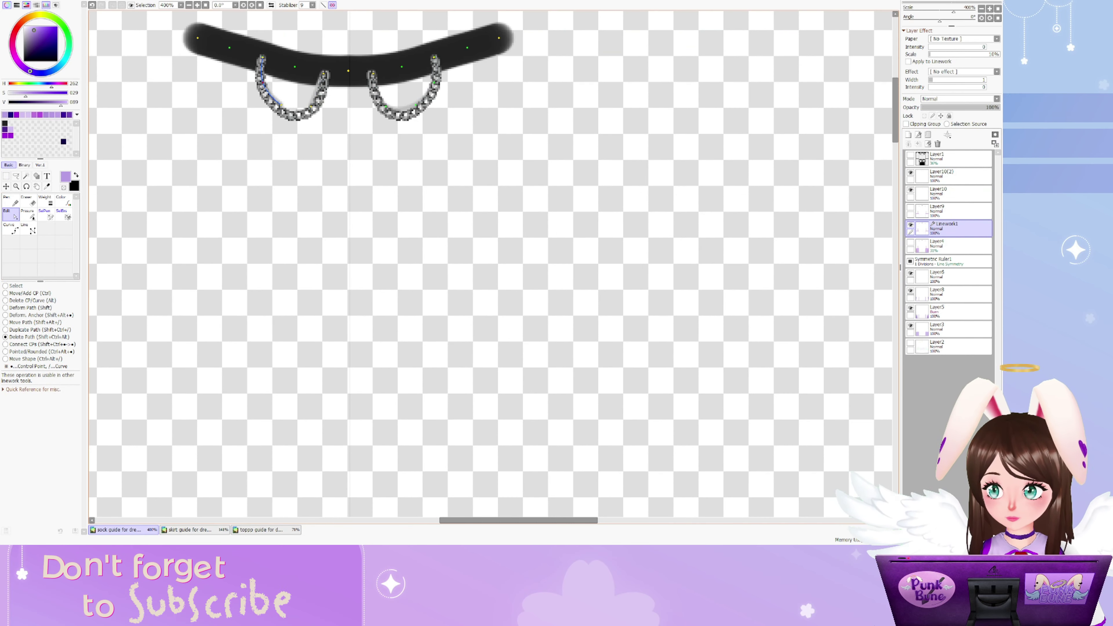
pyautogui.scroll(-4, 515, 143)
pyautogui.scroll(2, 515, 143)
pyautogui.scroll(-1, 514, 142)
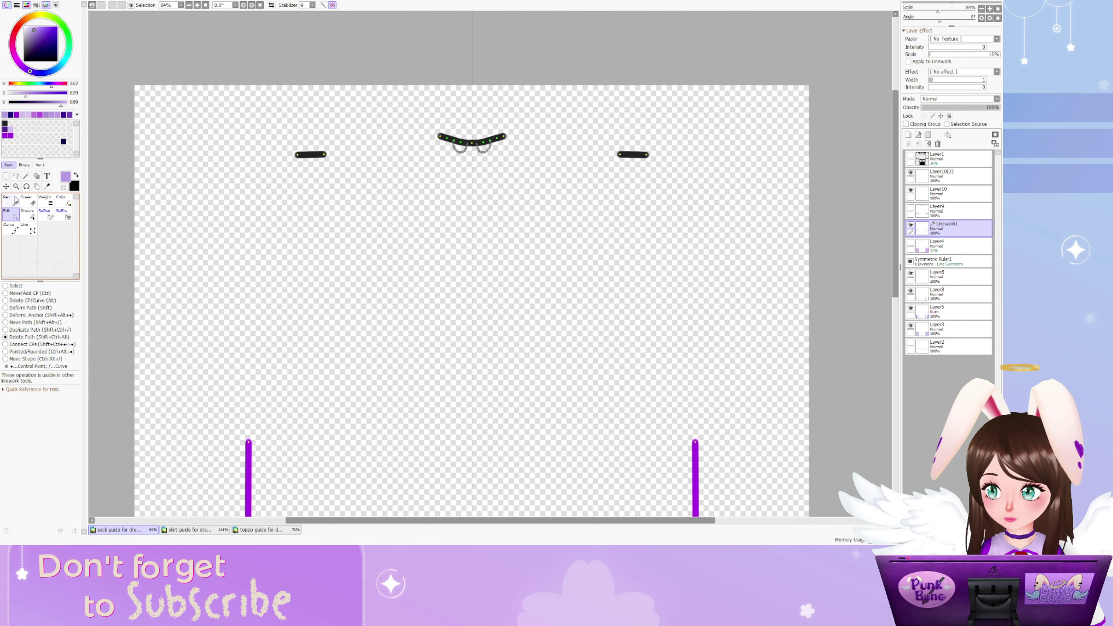
pyautogui.click(10, 228)
pyautogui.scroll(2, 515, 143)
pyautogui.scroll(1, 515, 143)
# Merge the Layer10(2) chain copy down into Layer10, then go to the top guide document
pyautogui.click(945, 175)
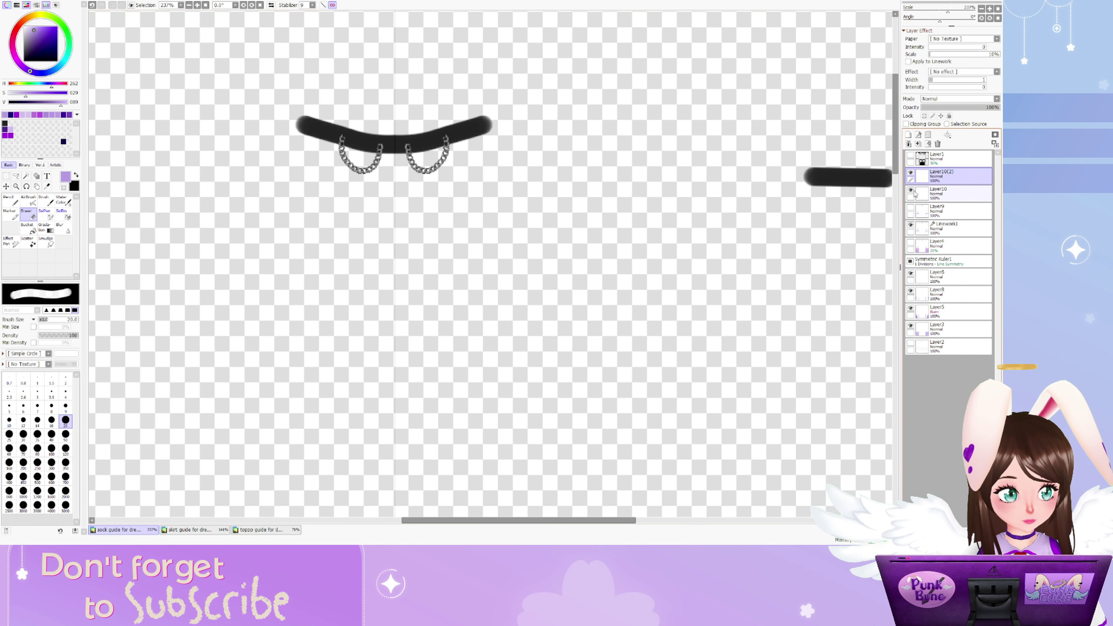
pyautogui.click(919, 144)
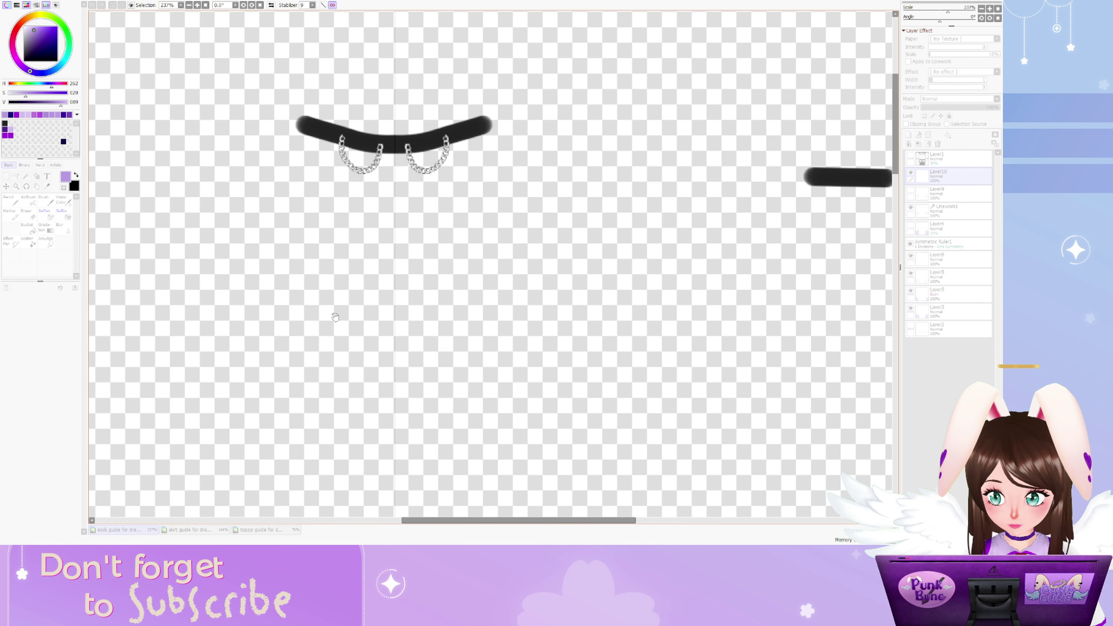
pyautogui.scroll(-5, 335, 317)
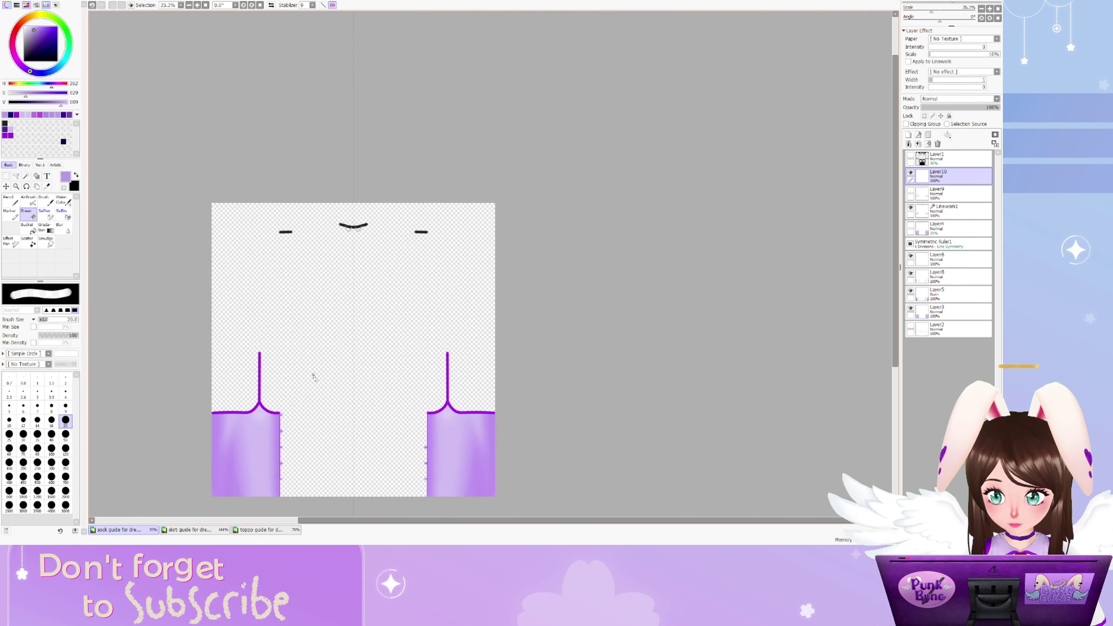
pyautogui.scroll(3, 311, 377)
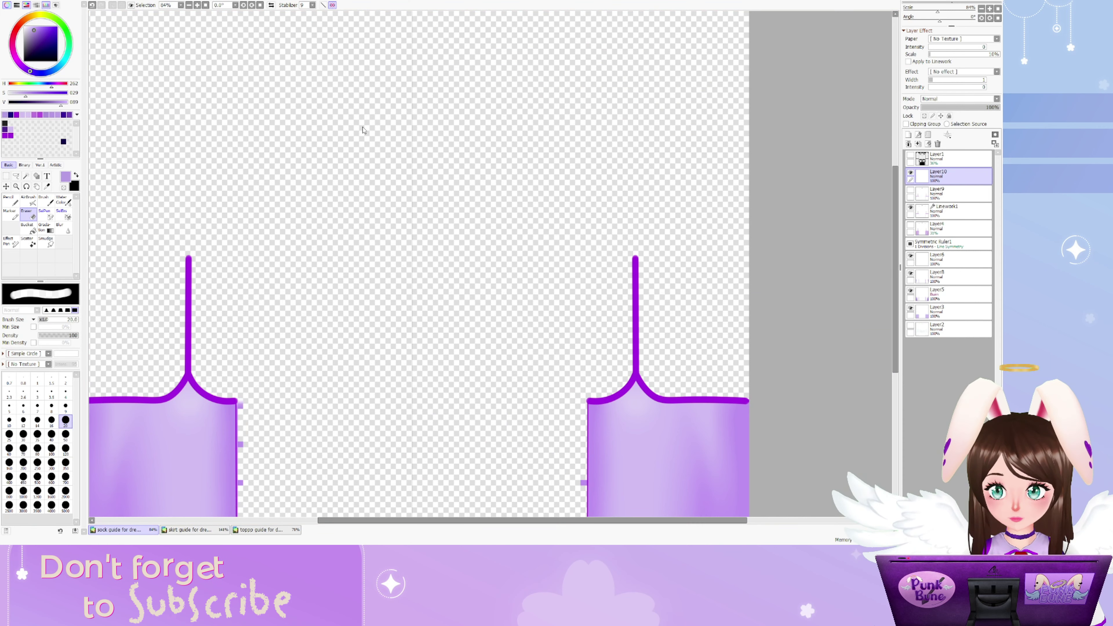
pyautogui.click(186, 531)
pyautogui.click(261, 531)
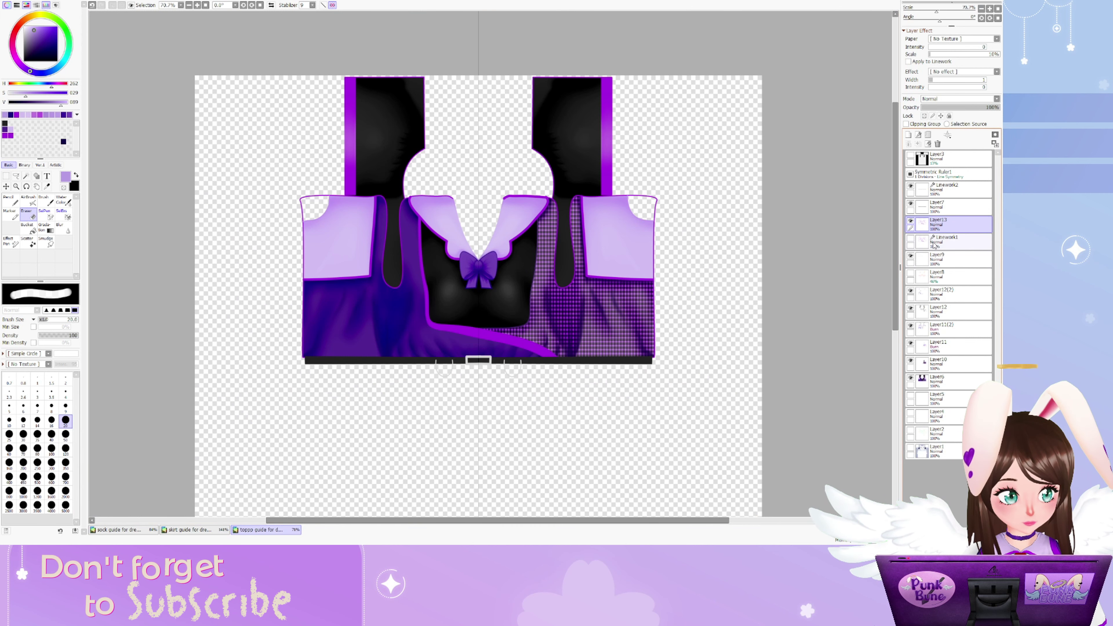
# Duplicate the Linework2 layer and transform the copy
pyautogui.click(936, 195)
pyautogui.hotkey('ctrl', 'j')
pyautogui.scroll(5, 499, 378)
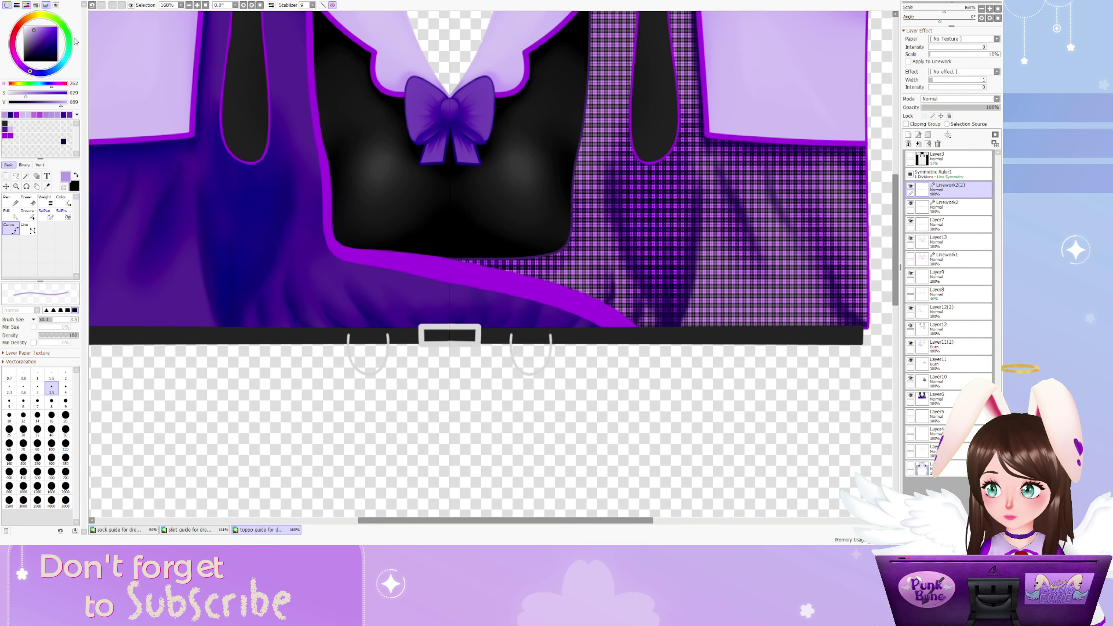
pyautogui.hotkey('ctrl', 't')
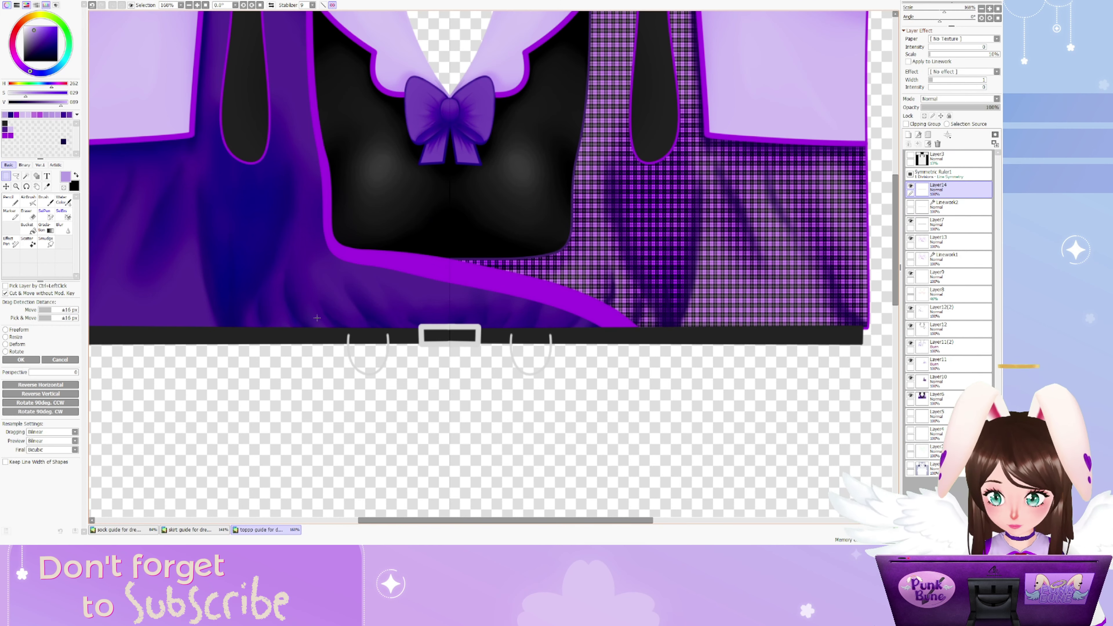
pyautogui.scroll(-5, 439, 264)
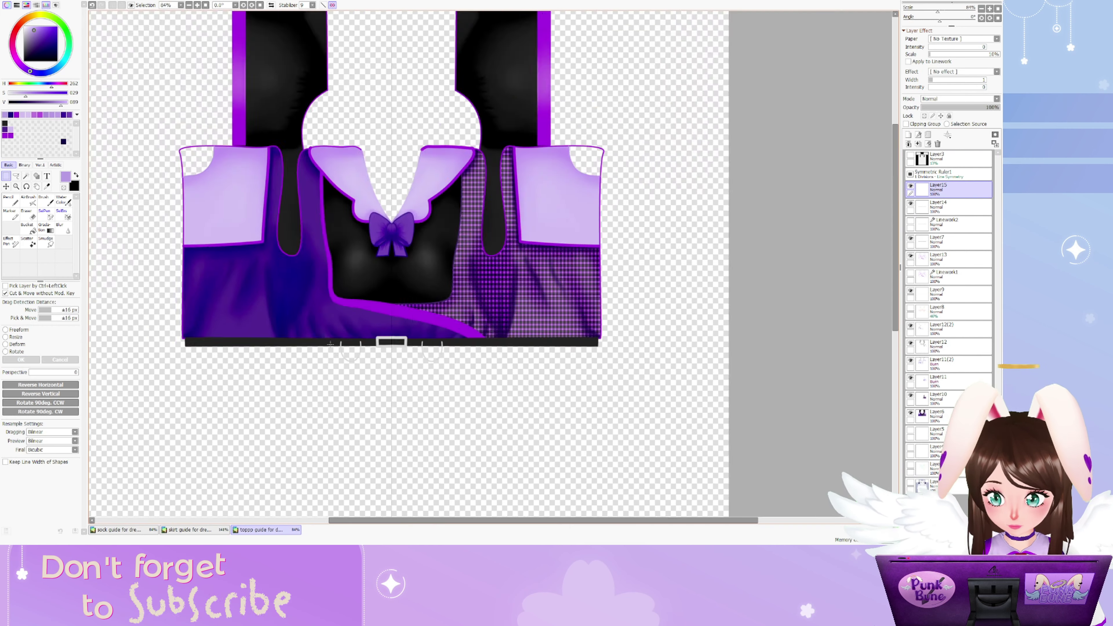
# Paste the buckle onto a new layer and resize it onto the belt's centre
pyautogui.hotkey('ctrl', 'c')
pyautogui.hotkey('ctrl', 'v')
pyautogui.hotkey('ctrl', 't')
pyautogui.scroll(6, 388, 349)
pyautogui.scroll(2, 388, 349)
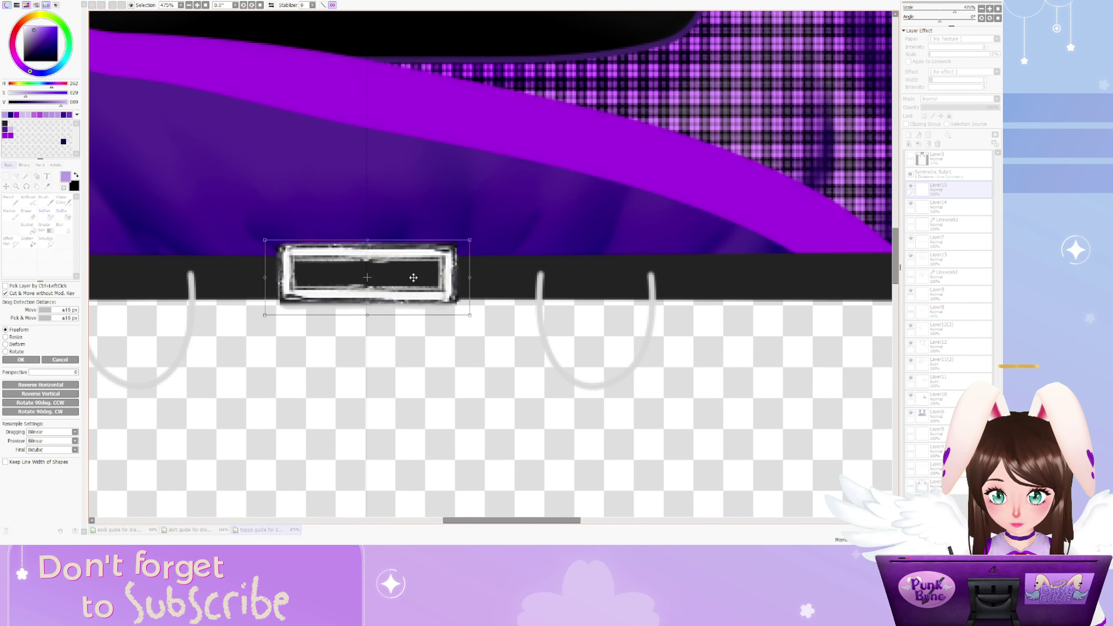
pyautogui.press('Return')
pyautogui.scroll(-4, 389, 349)
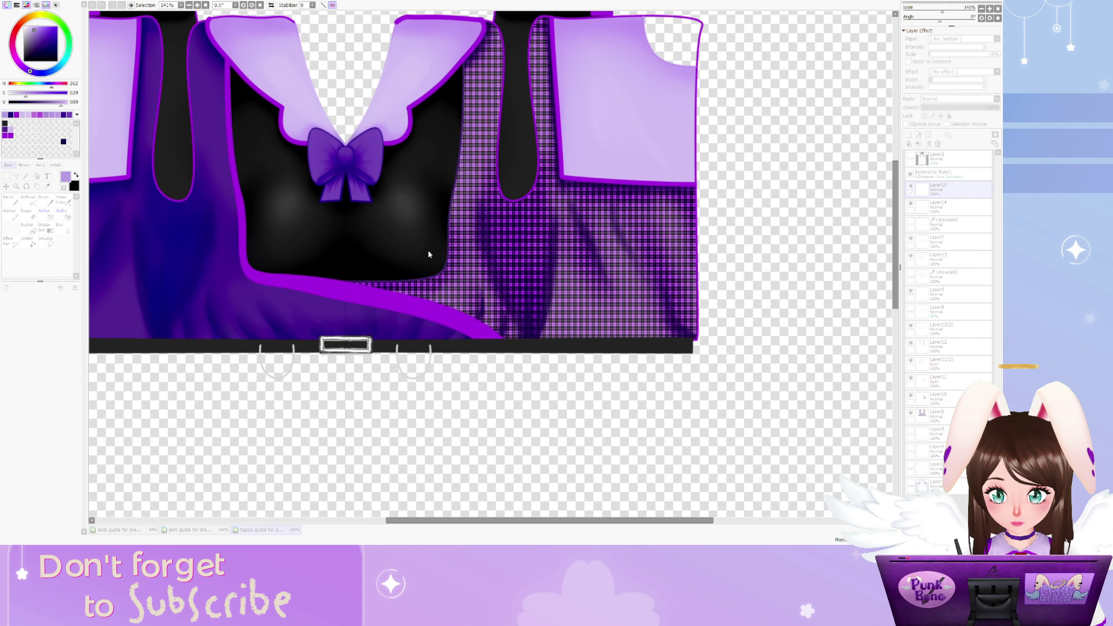
pyautogui.hotkey('ctrl', 't')
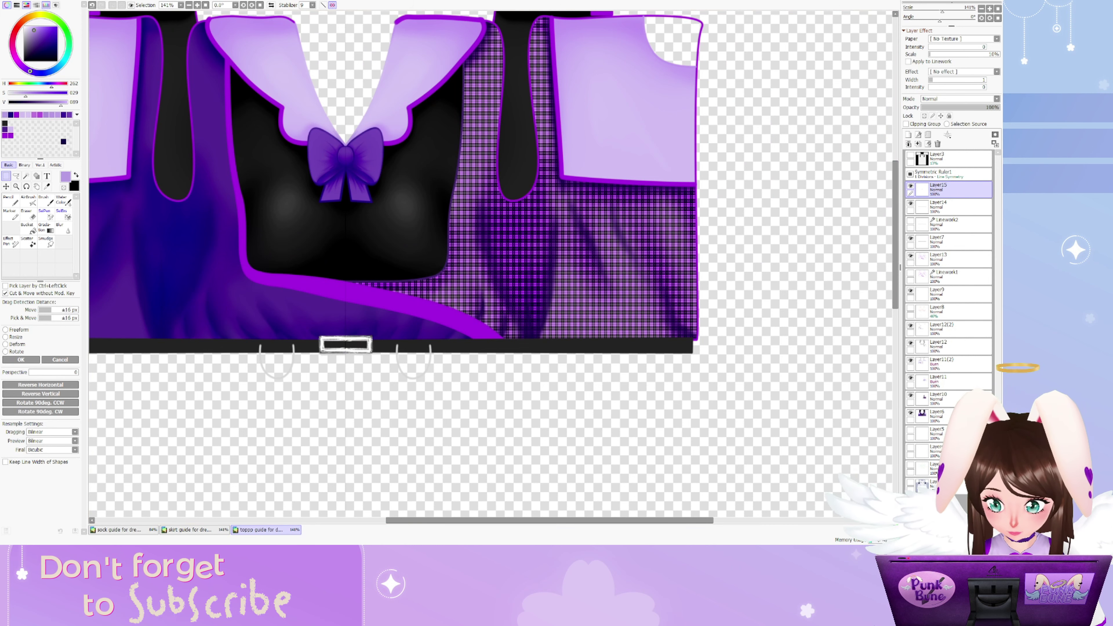
pyautogui.press('Return')
pyautogui.scroll(-3, 349, 403)
# Paste the chain and position it left of the buckle
pyautogui.hotkey('ctrl', 'v')
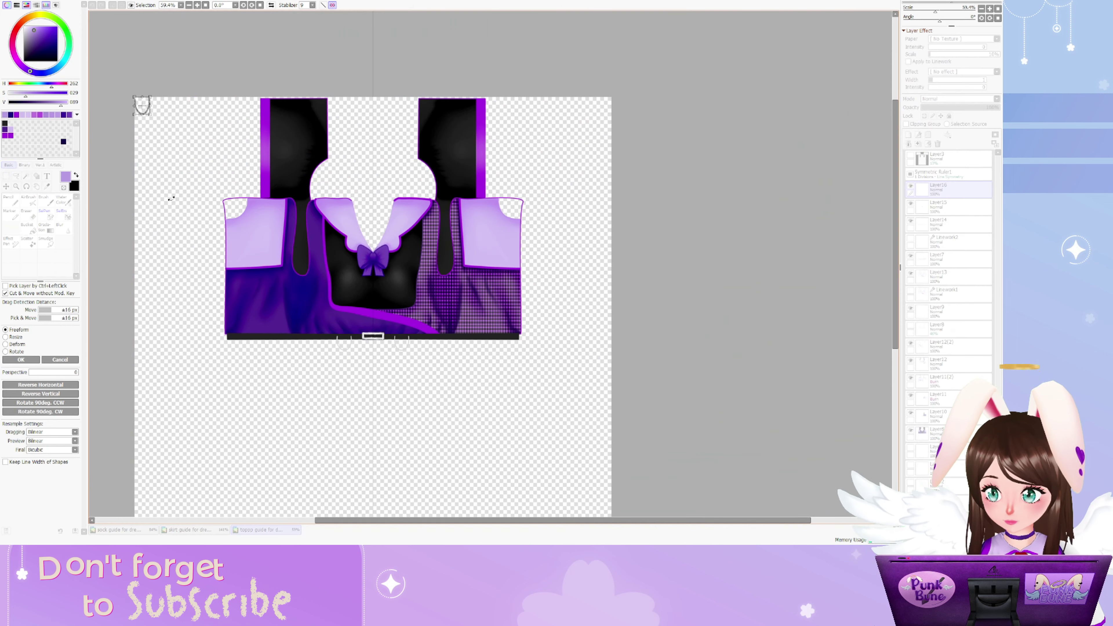
pyautogui.scroll(4, 299, 326)
pyautogui.press('Return')
pyautogui.scroll(2, 337, 342)
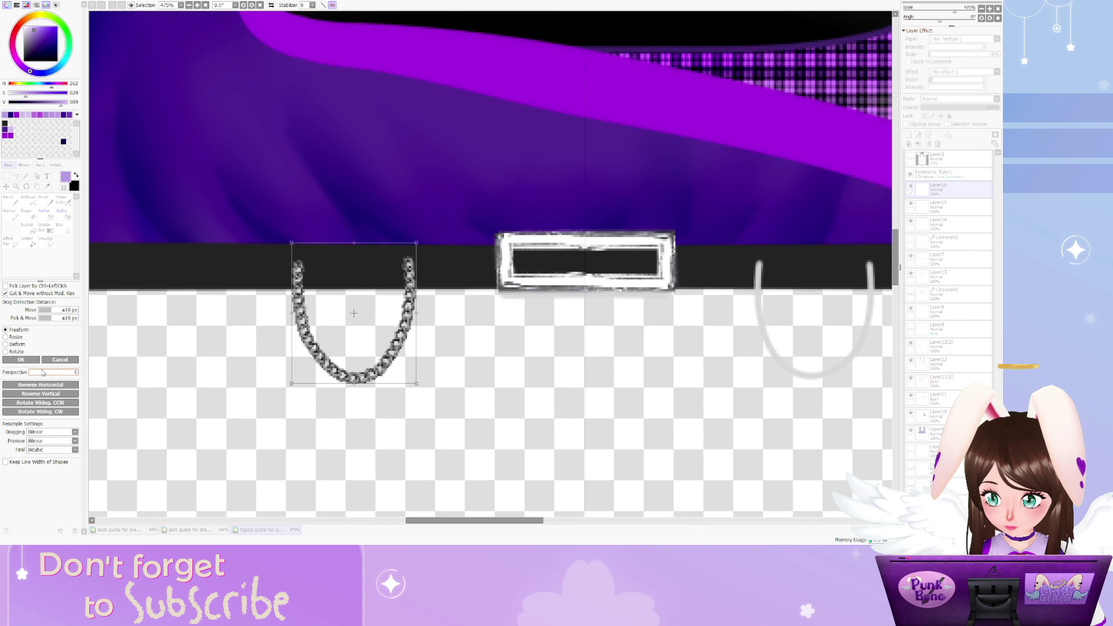
pyautogui.hotkey('ctrl', 't')
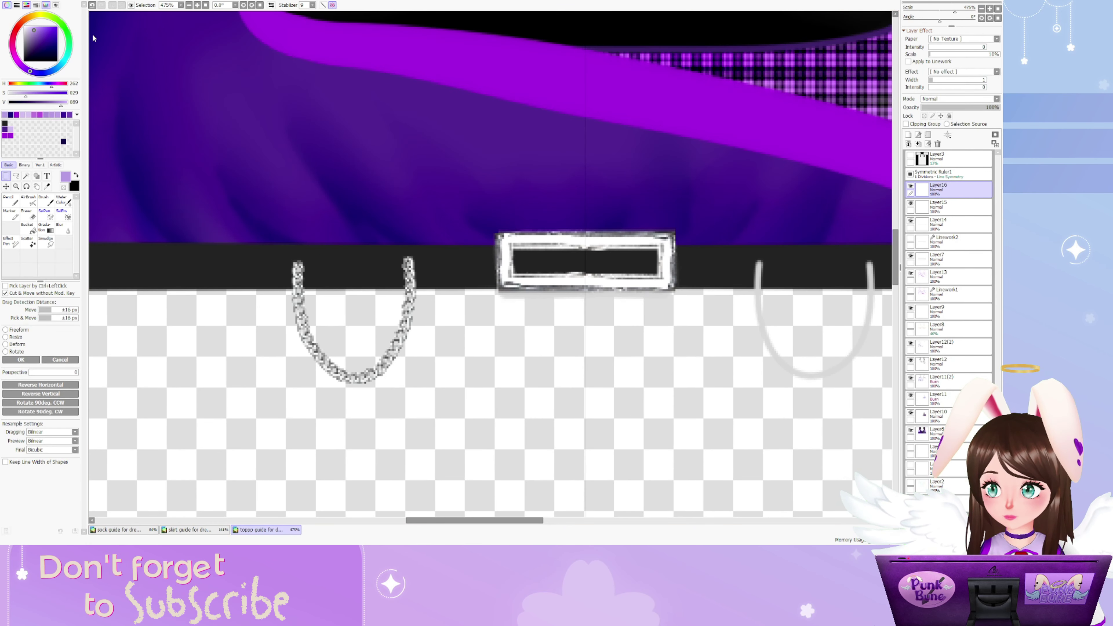
pyautogui.press('Return')
# Paste a chain copy to the right of the buckle, then return to Linework2 stroke editing
pyautogui.hotkey('ctrl', 'v')
pyautogui.moveTo(351, 316); pyautogui.dragTo(813, 316)
pyautogui.press('Return')
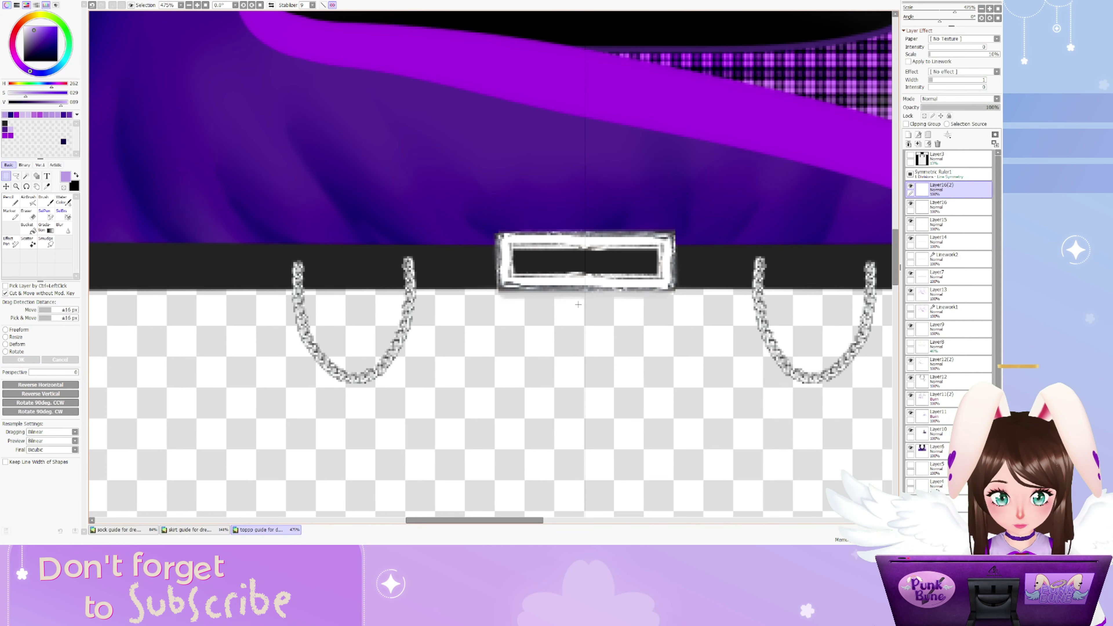
pyautogui.scroll(-4, 539, 302)
pyautogui.click(942, 241)
pyautogui.click(942, 259)
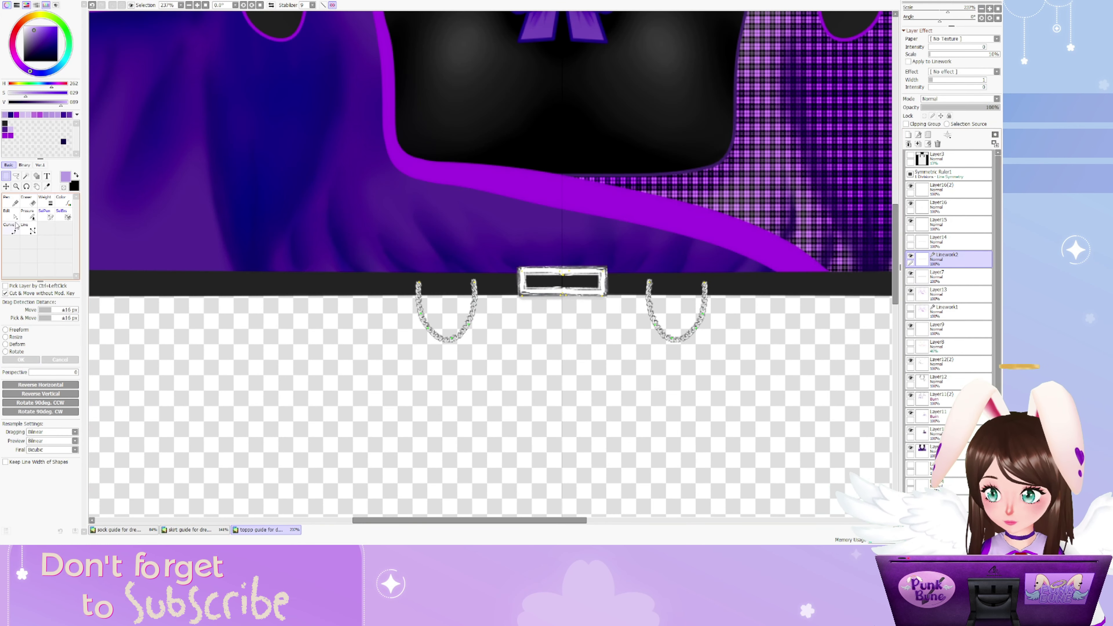
pyautogui.click(11, 214)
pyautogui.scroll(-4, 387, 346)
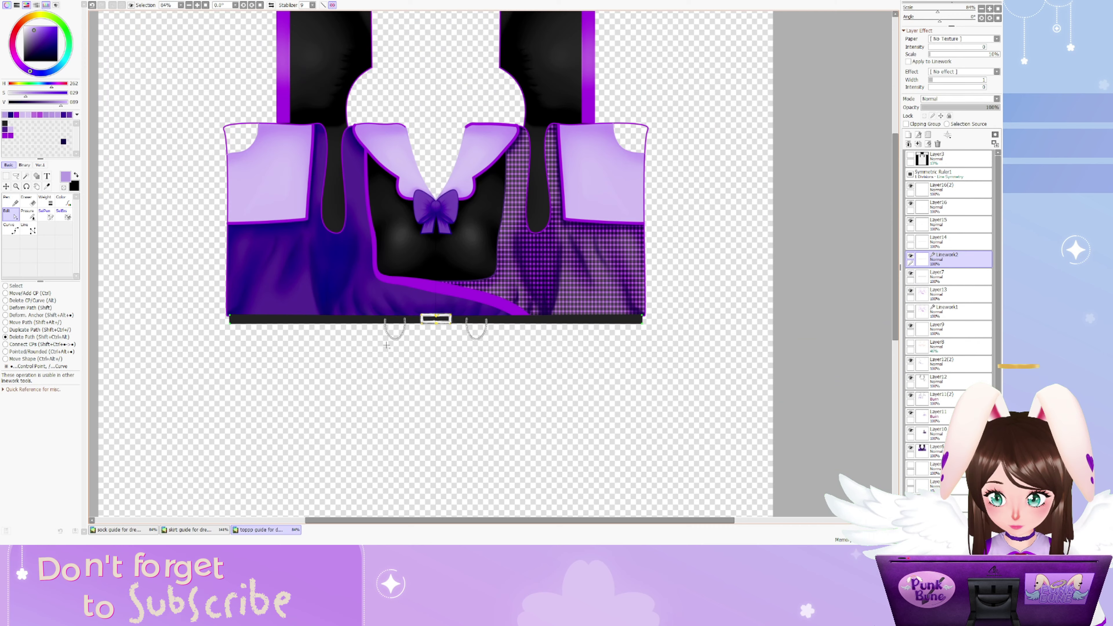
# Draw a black rectangle on a new shape layer just below the buckle
pyautogui.click(928, 135)
pyautogui.scroll(6, 437, 324)
pyautogui.scroll(-3, 443, 349)
pyautogui.click(29, 54)
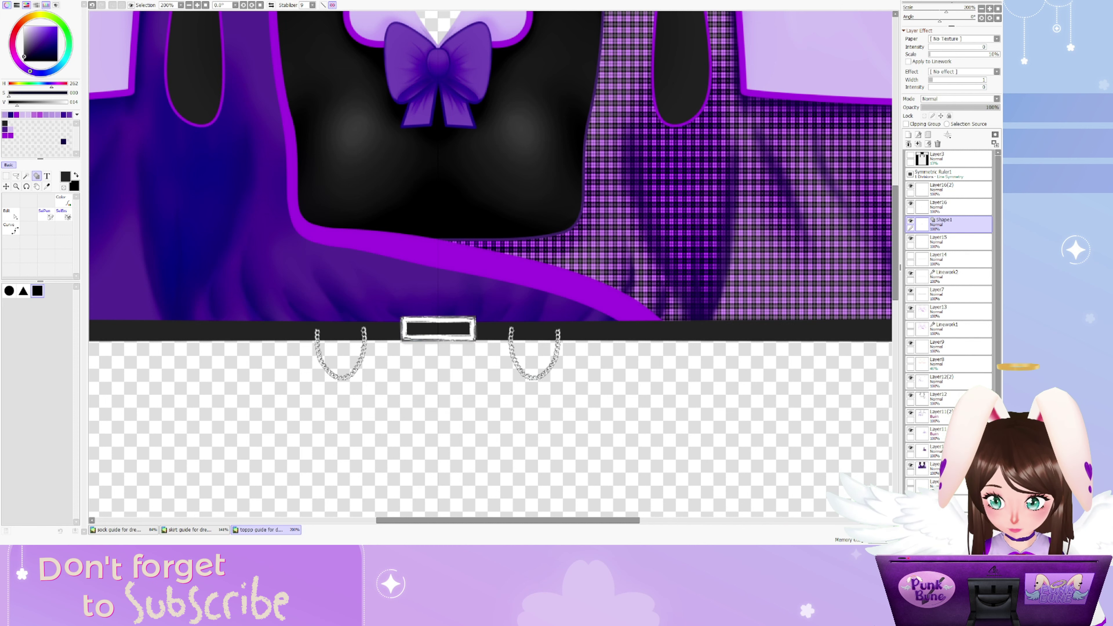
pyautogui.scroll(5, 439, 361)
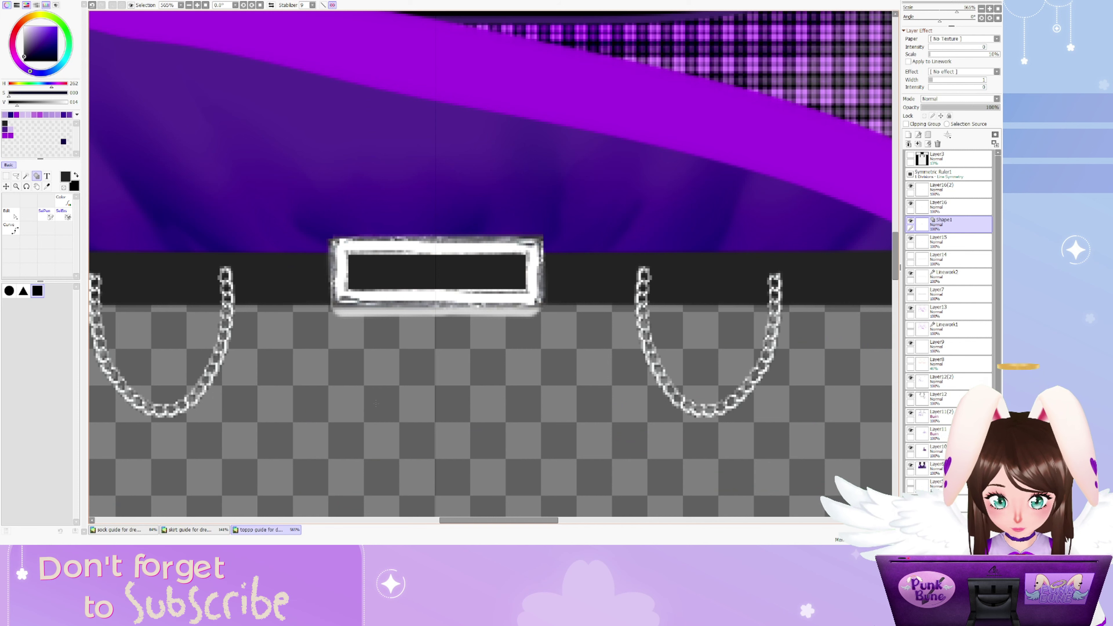
pyautogui.moveTo(331, 313); pyautogui.dragTo(539, 388)
# Select the rectangle's area with the Magic Wand, hide the shape layer, and erase on Layer14
pyautogui.press('w')
pyautogui.click(425, 349)
pyautogui.click(911, 221)
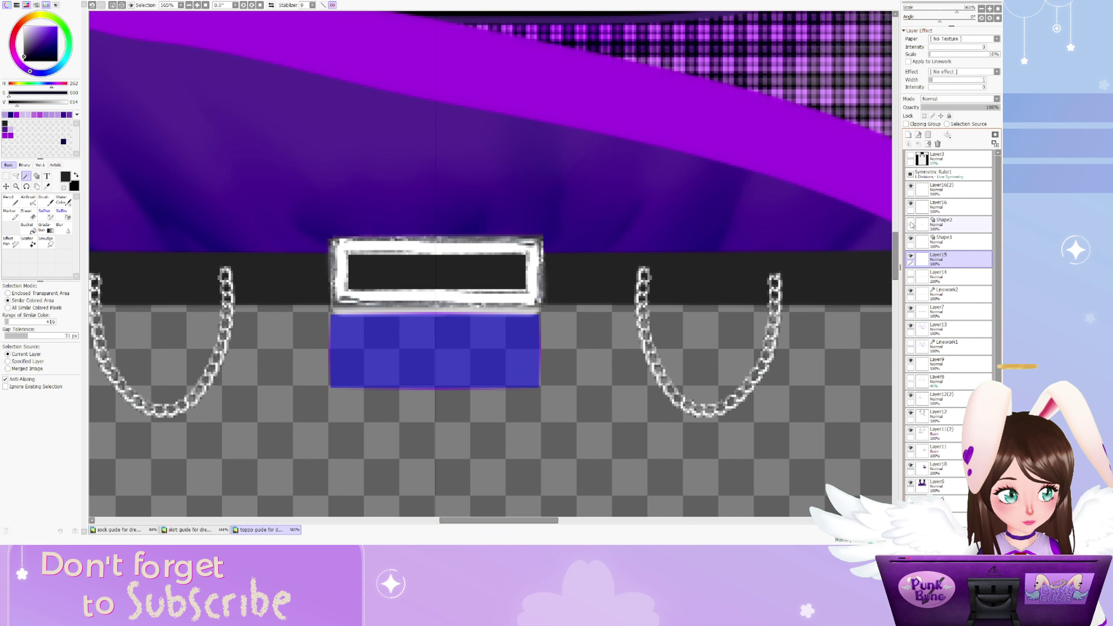
pyautogui.press('e')
pyautogui.click(923, 275)
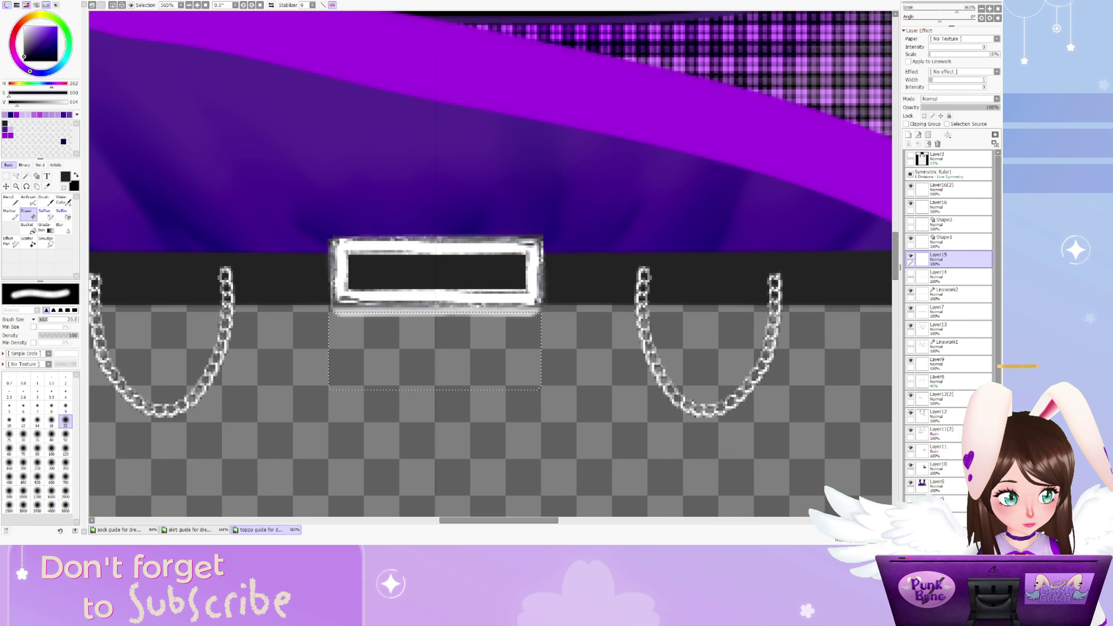
# Darken the buckle's bottom stroke on Linework2 with the Color tool, then return to the pen
pyautogui.click(939, 294)
pyautogui.scroll(3, 491, 299)
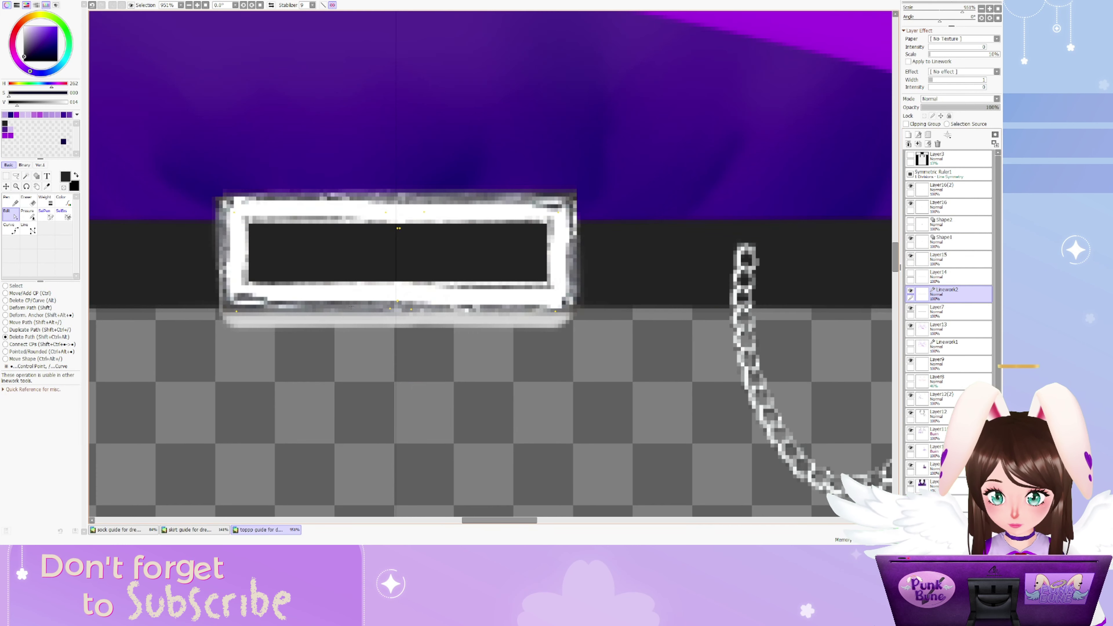
pyautogui.click(64, 202)
pyautogui.click(435, 313)
pyautogui.press('n')
# Bring up the sock guide texture, passing through the skirt guide tab
pyautogui.scroll(-6, 435, 313)
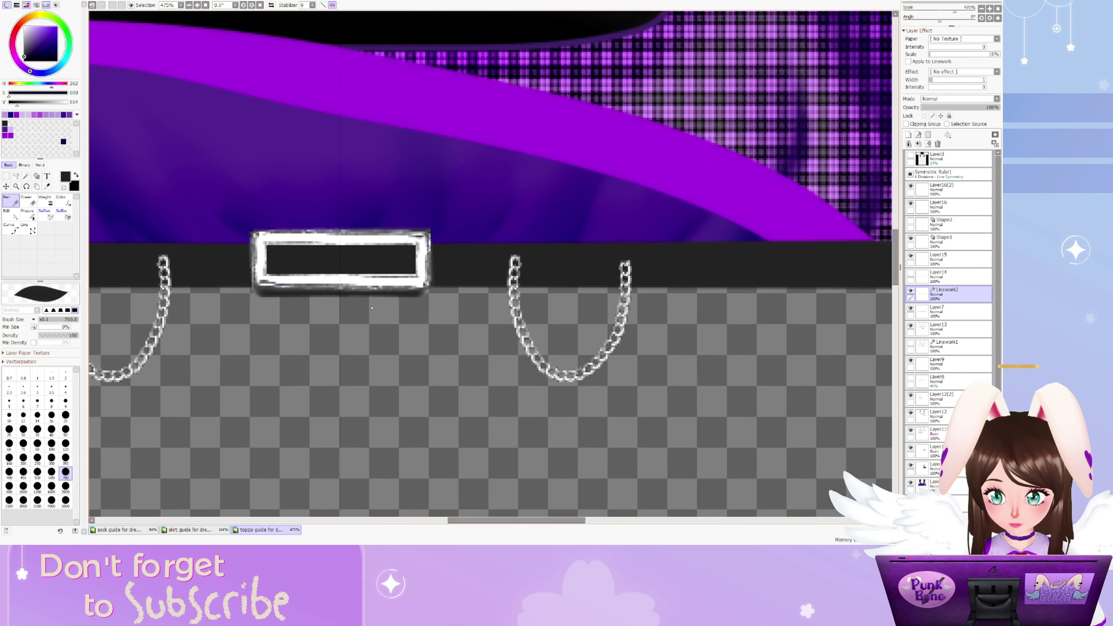
pyautogui.scroll(-4, 490, 263)
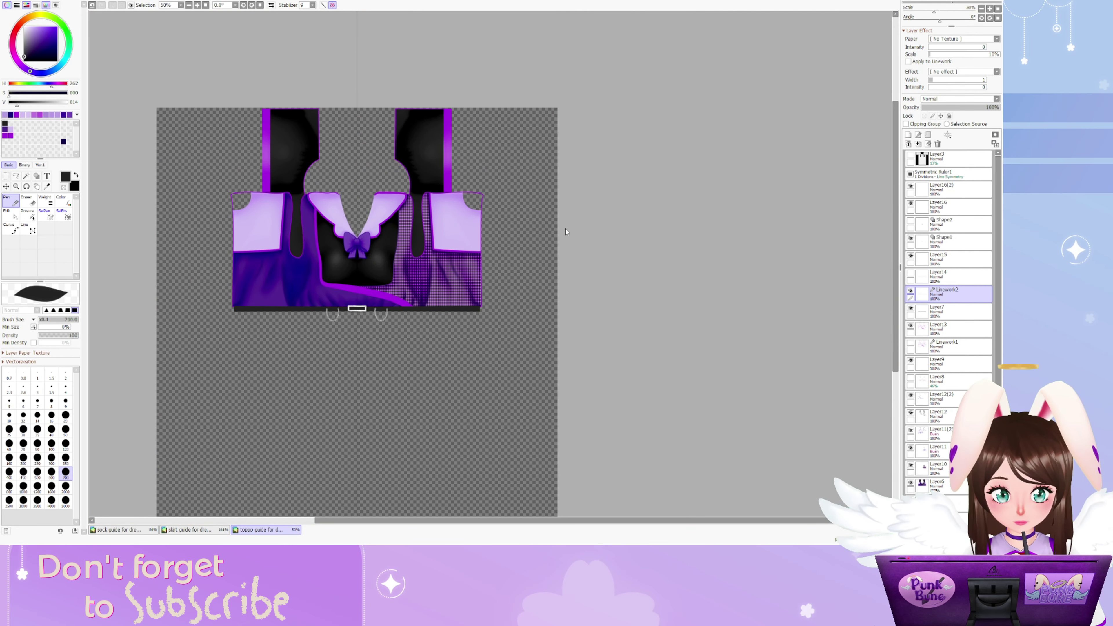
pyautogui.click(189, 530)
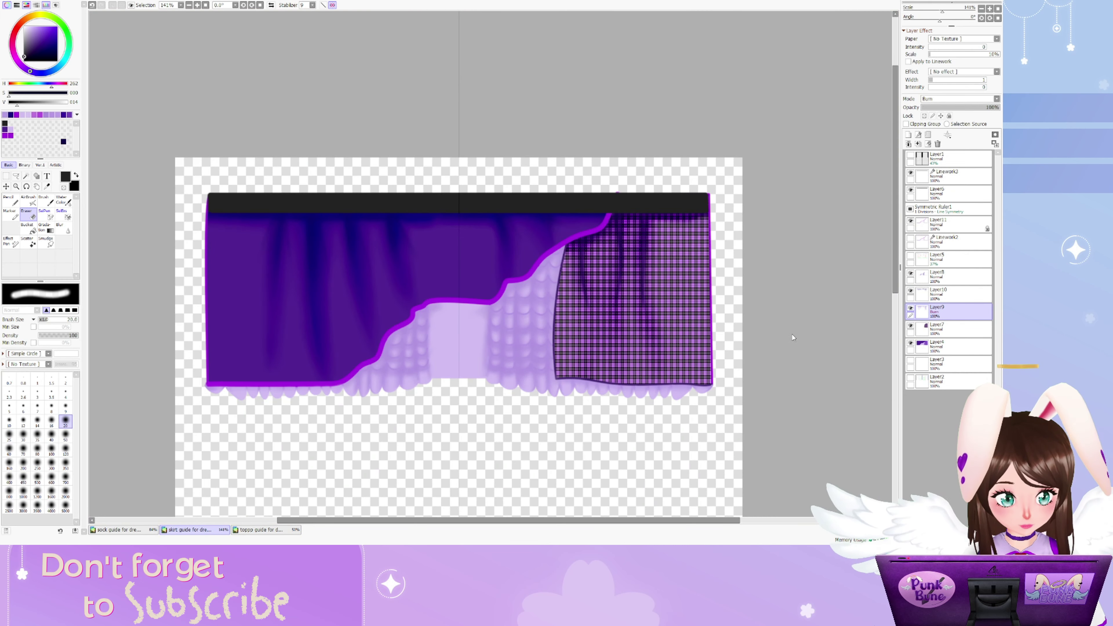
pyautogui.click(151, 530)
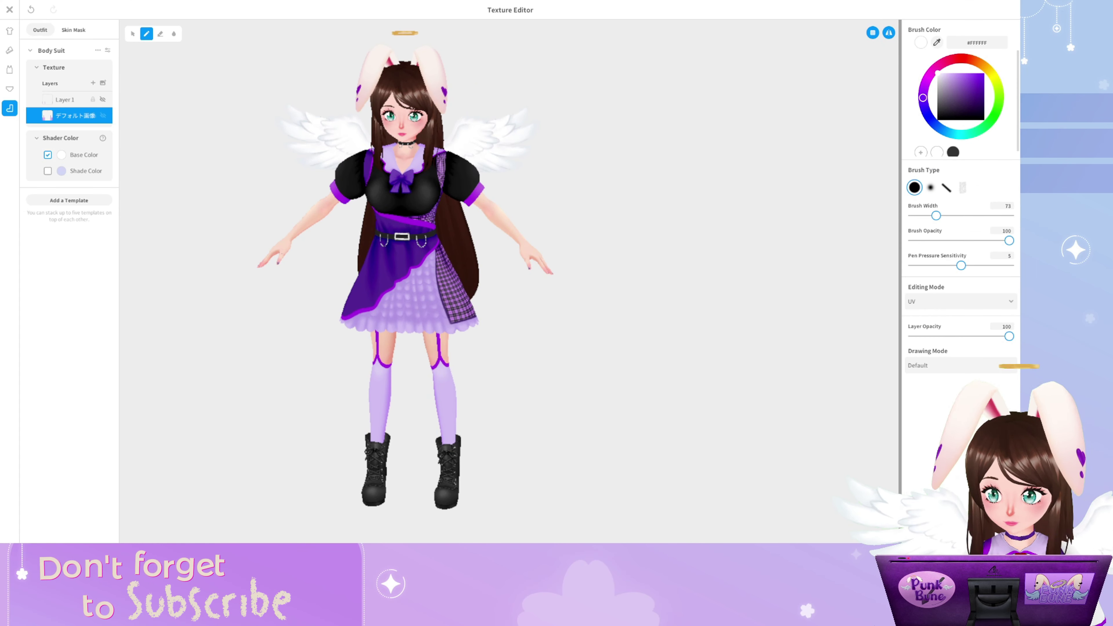
# Zoom in on the skirt and legs, check the texture layer's options, and exit the Texture Editor
pyautogui.scroll(10, 395, 307)
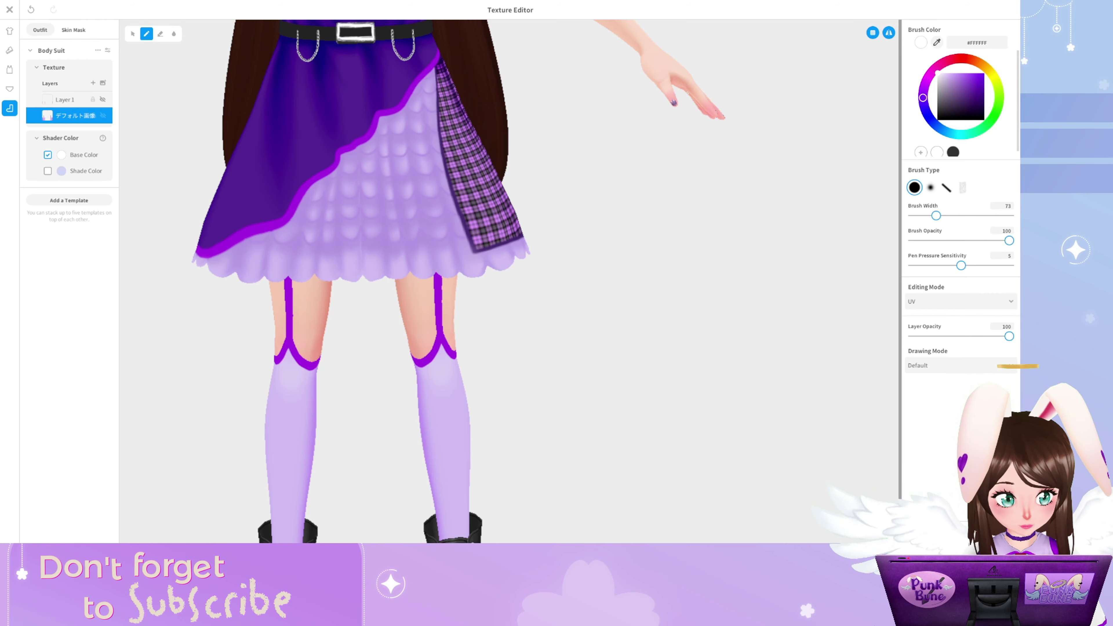
pyautogui.rightClick(85, 112)
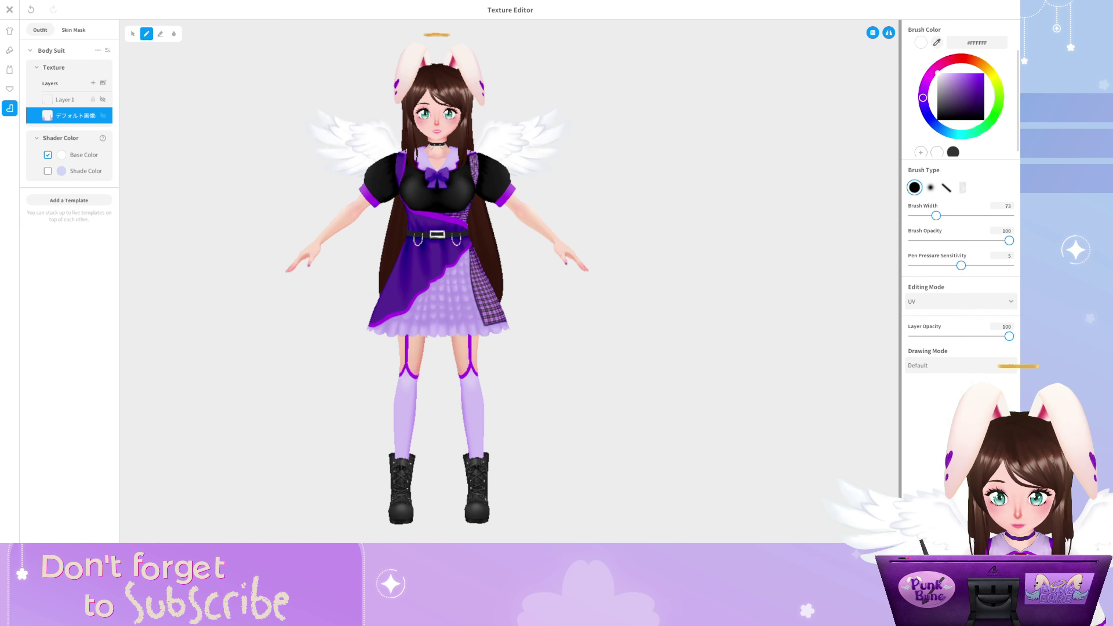
pyautogui.press('Escape')
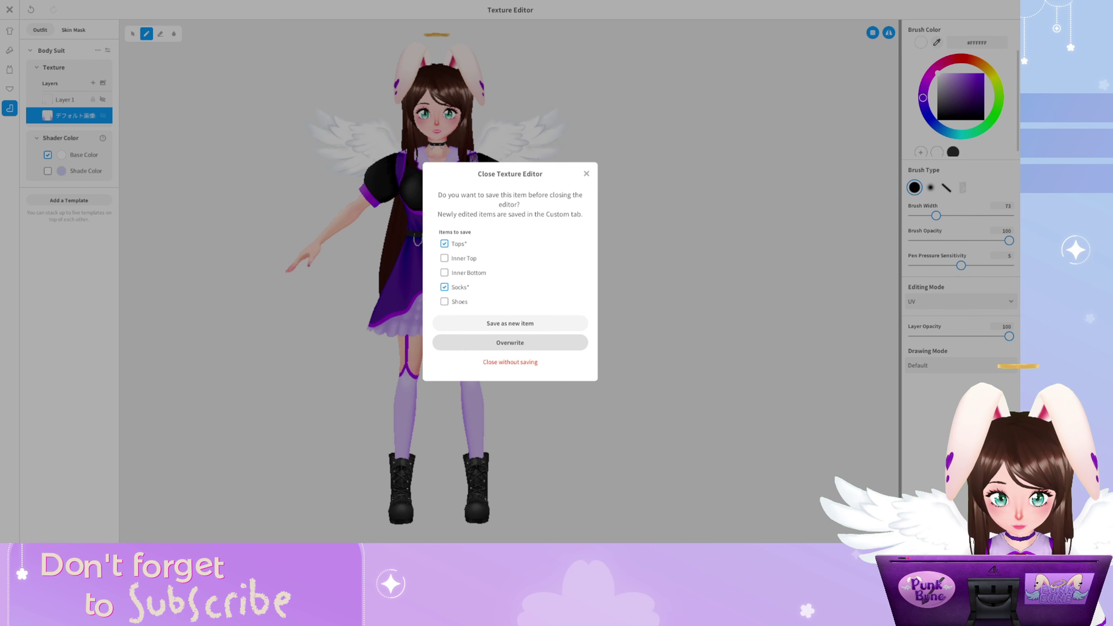
# Overwrite the edited Tops and Socks textures on closing, then preview the avatar in Photo Booth
pyautogui.click(510, 343)
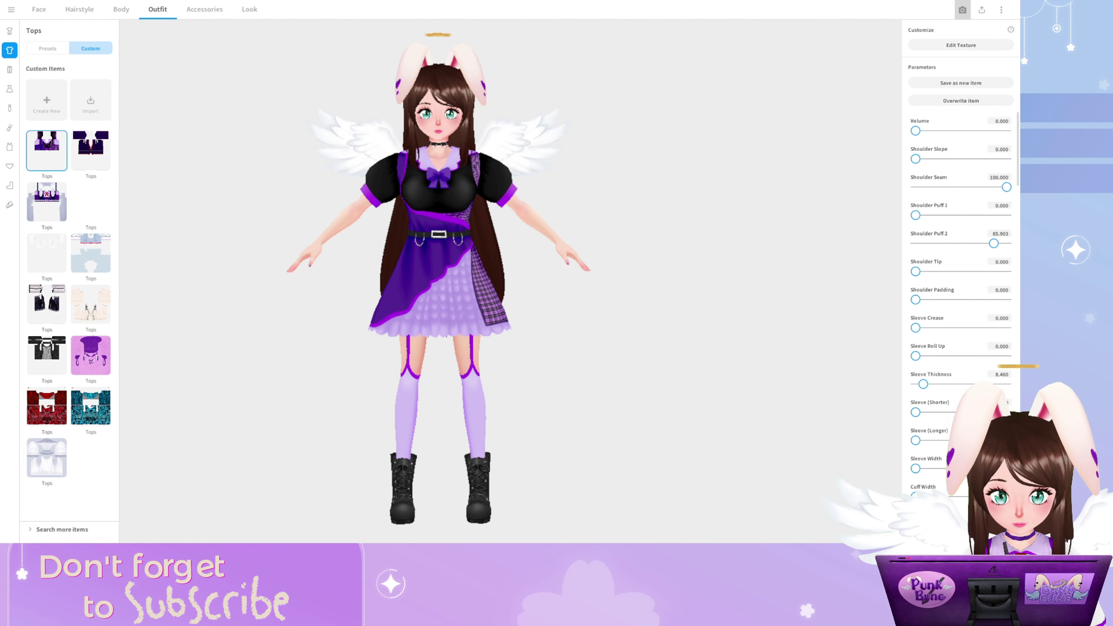
pyautogui.click(962, 9)
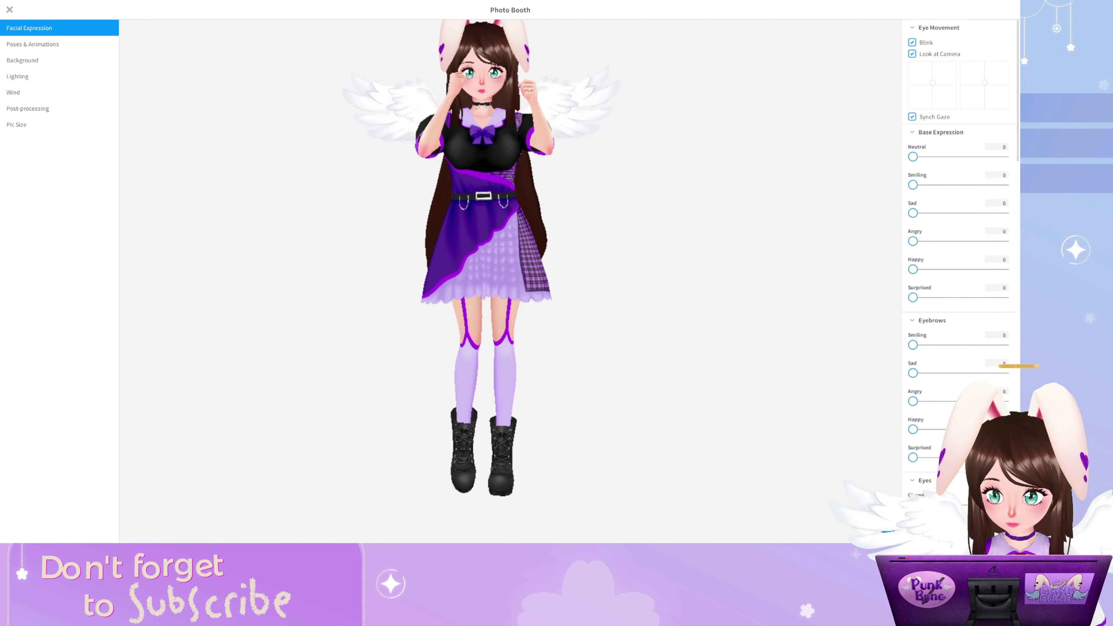
# Play the Stroll walk animation on the avatar, then close the Photo Booth
pyautogui.click(33, 43)
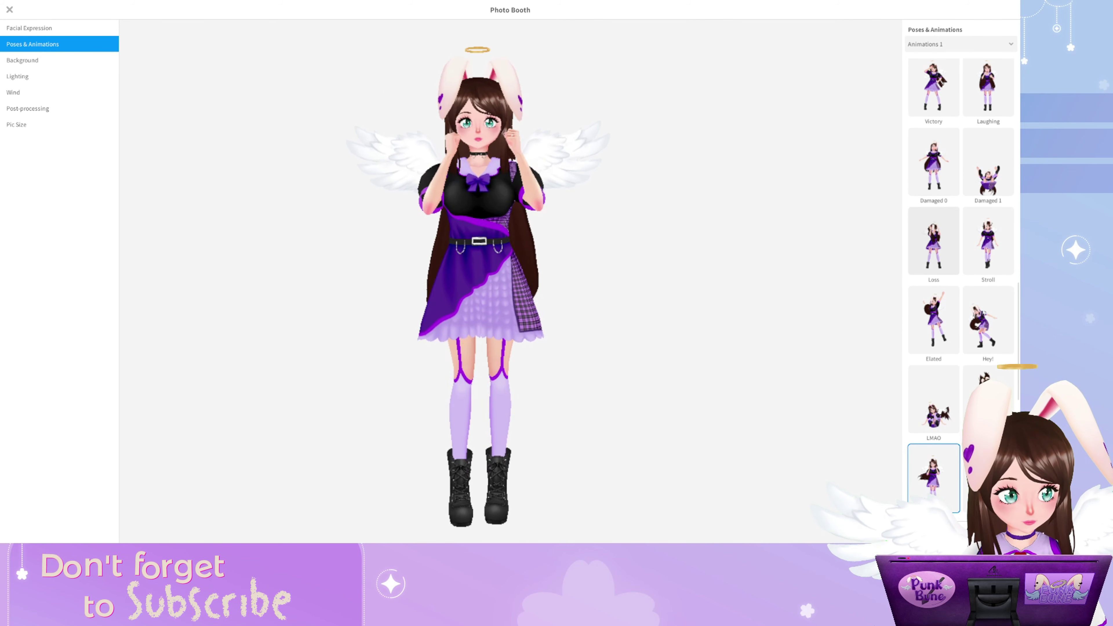
pyautogui.scroll(-2, 961, 281)
pyautogui.scroll(2, 961, 280)
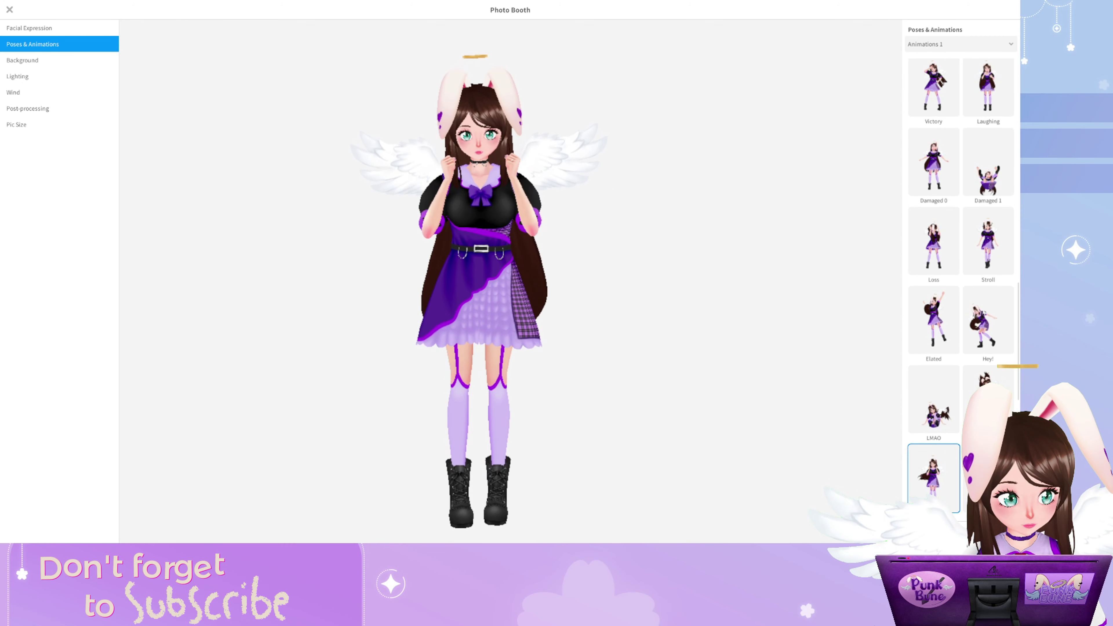
pyautogui.click(989, 241)
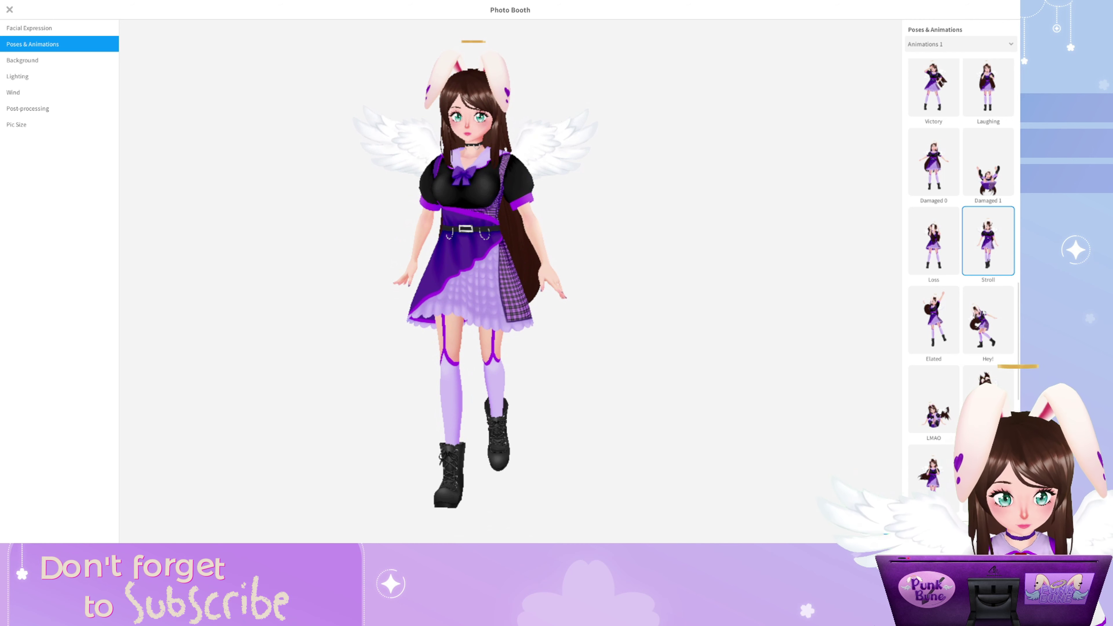
pyautogui.press('Escape')
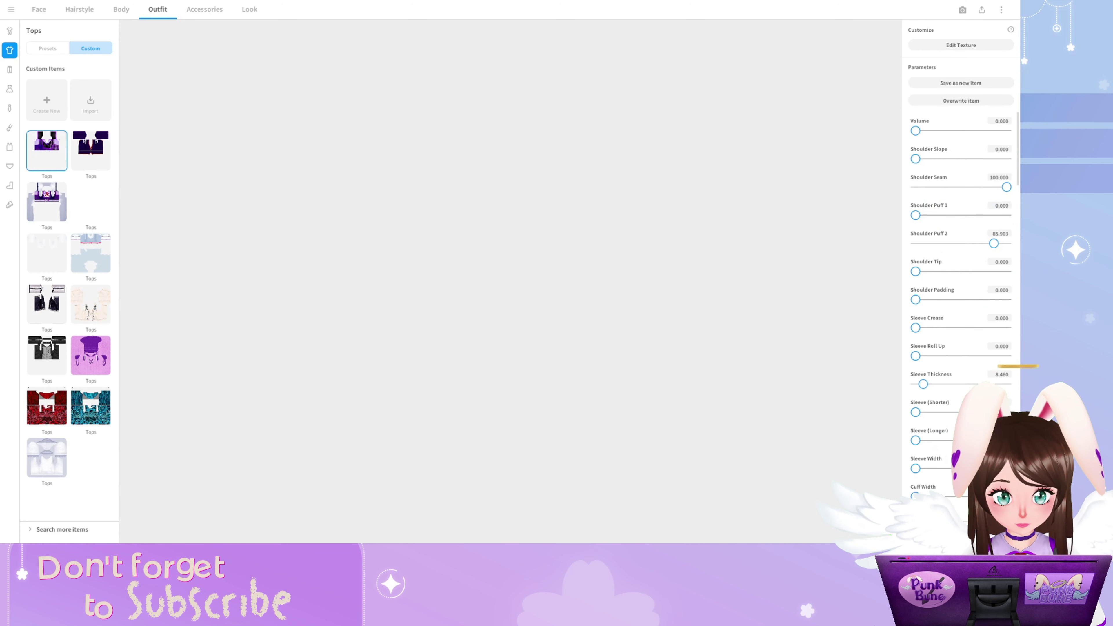